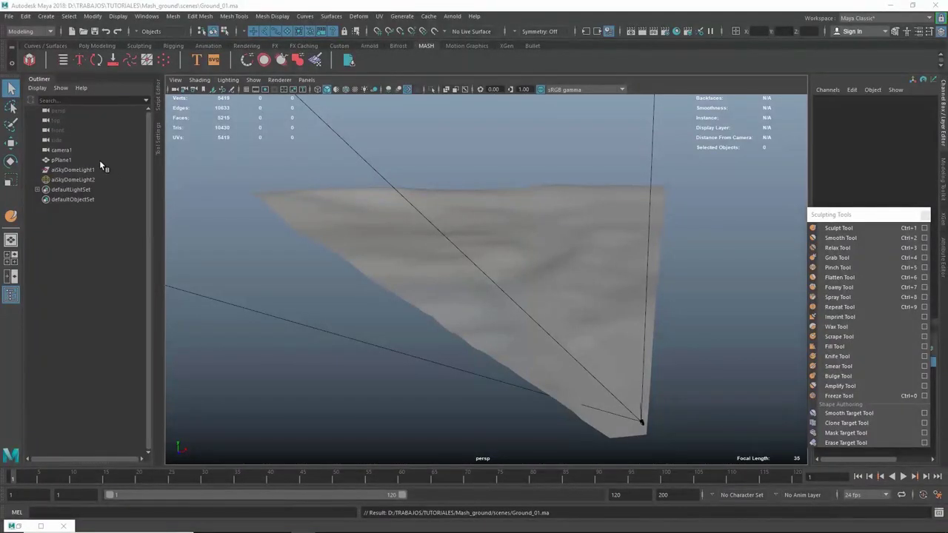
# Hide the terrain plane pPlane1 and delete the aiSkyDomeLight1 sky light.
pyautogui.click(62, 160)
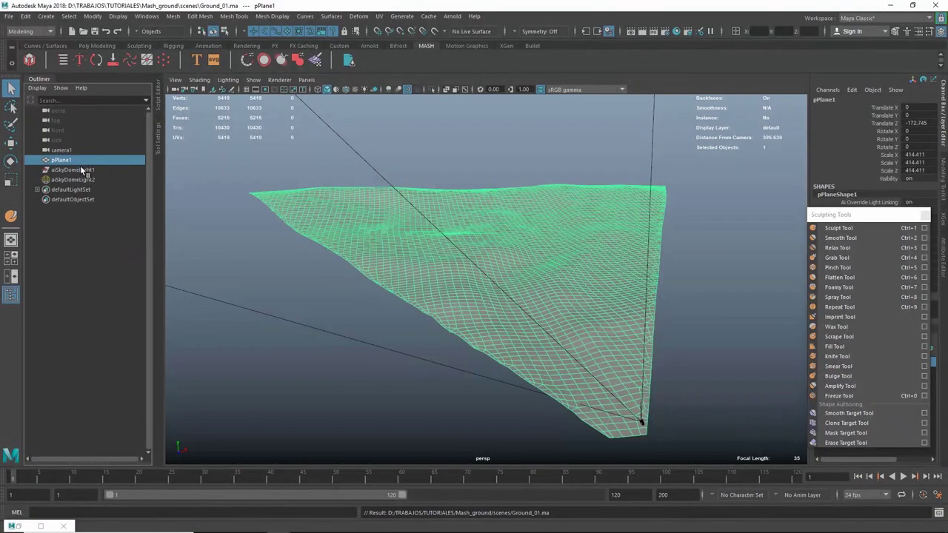
pyautogui.press('h')
pyautogui.click(87, 179)
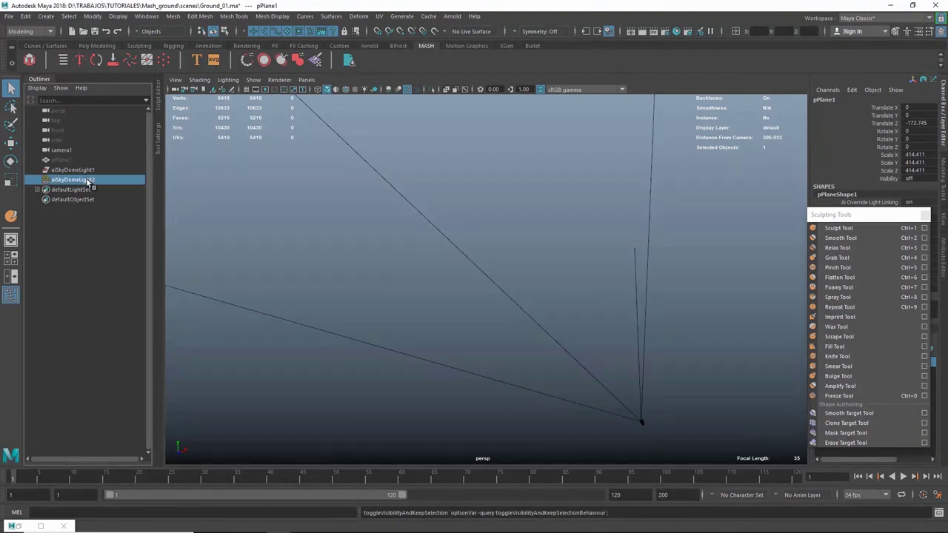
pyautogui.press('Up')
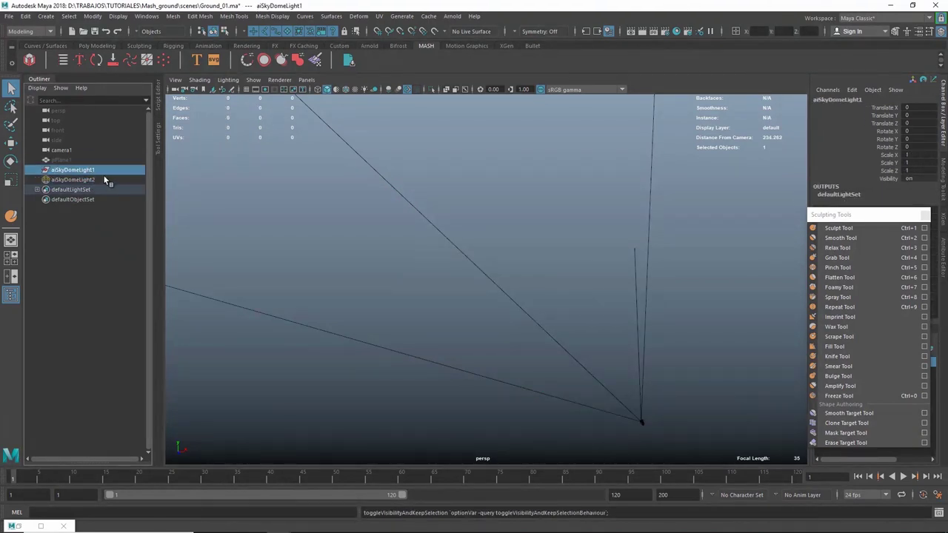
pyautogui.click(37, 87)
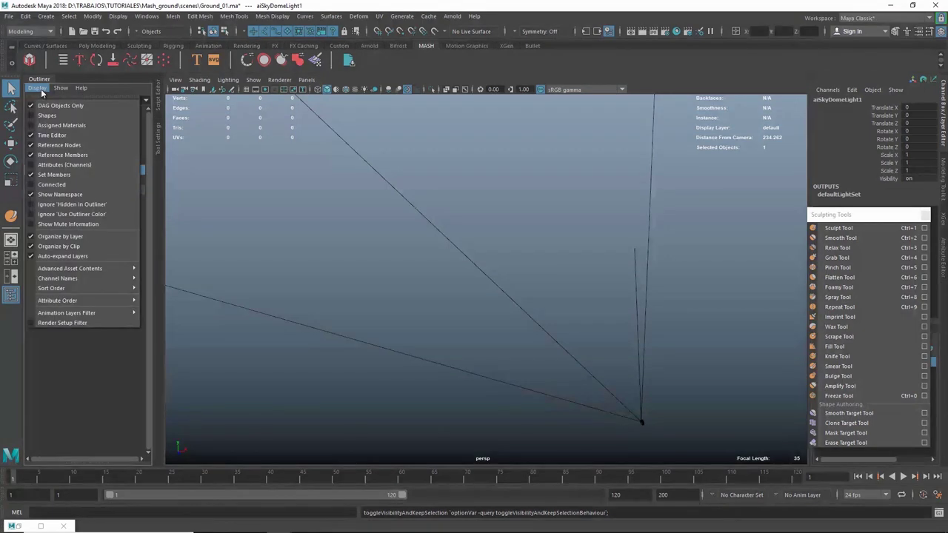
pyautogui.click(53, 117)
pyautogui.press('Delete')
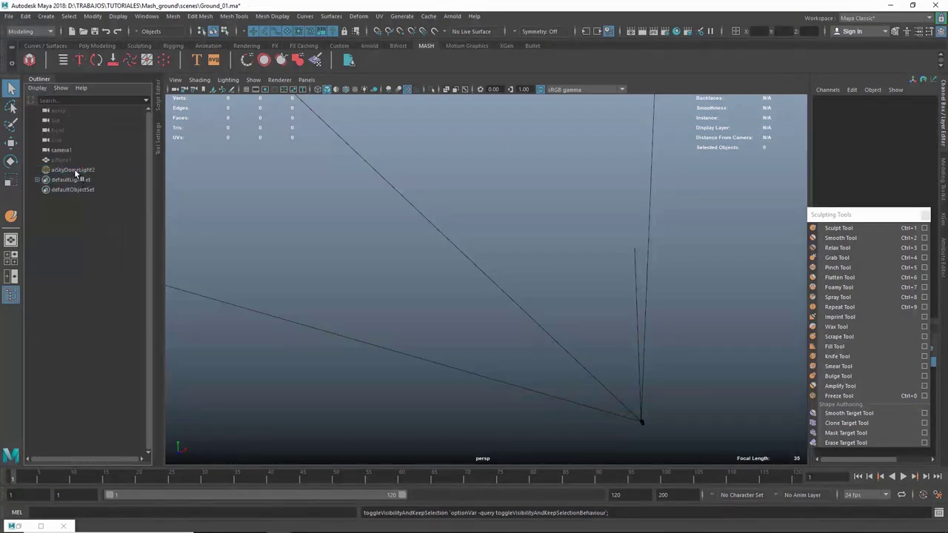
# Select the remaining aiSkyDomeLight2 and bring up the polygon primitive creation options.
pyautogui.click(74, 171)
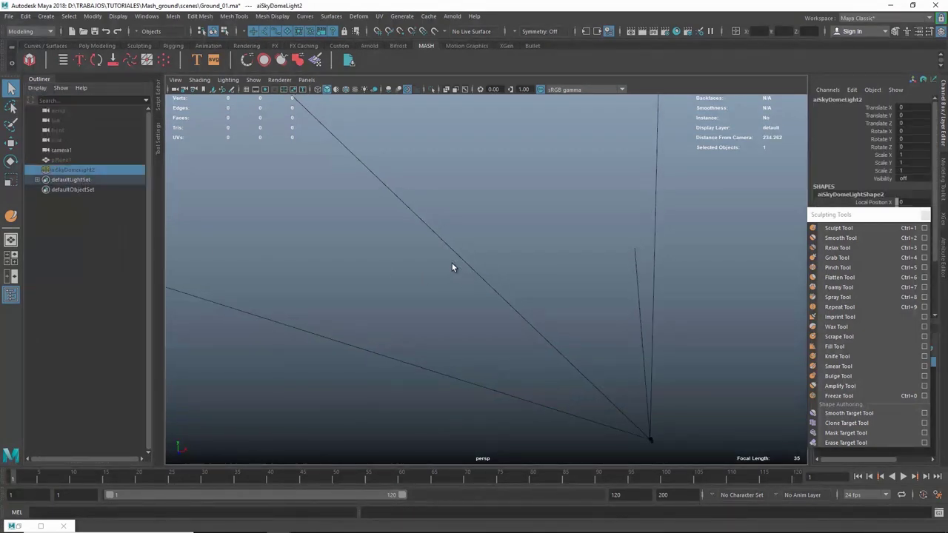
pyautogui.press('space')
pyautogui.click(354, 219)
pyautogui.moveTo(368, 275)
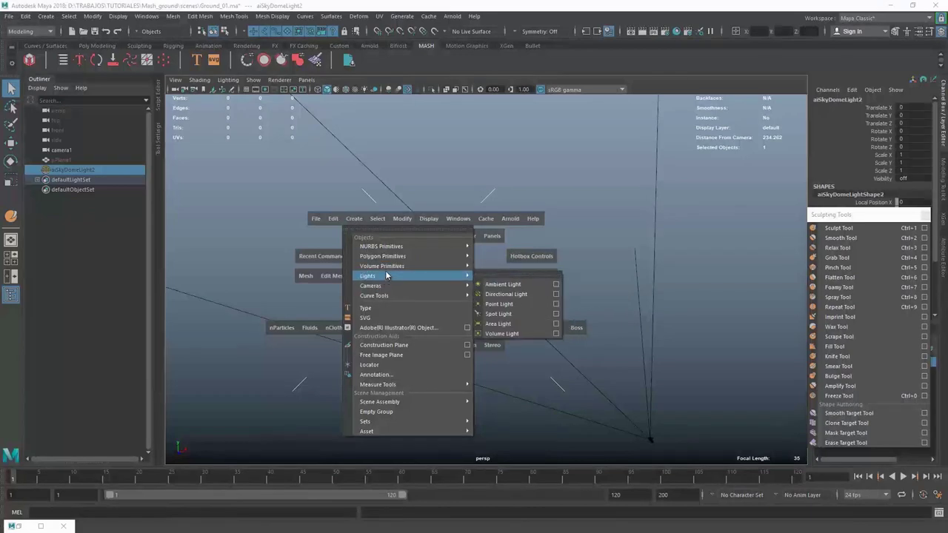
# Create a new polygon plane, pPlane2, and start scaling it up.
pyautogui.click(532, 310)
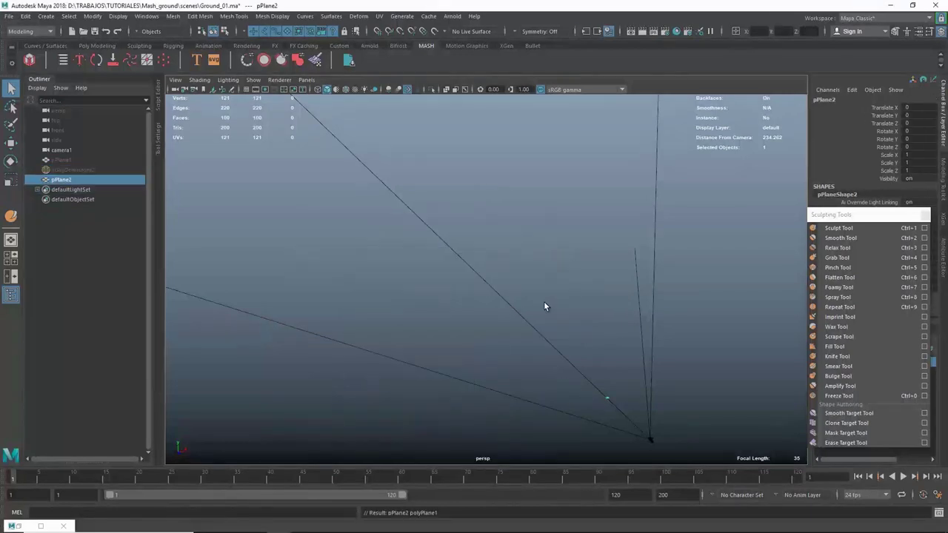
pyautogui.keyDown('alt'); pyautogui.moveTo(544, 302); pyautogui.dragTo(623, 326); pyautogui.keyUp('alt')
pyautogui.press('r')
pyautogui.keyDown('alt'); pyautogui.moveTo(539, 344); pyautogui.dragTo(533, 355); pyautogui.keyUp('alt')
pyautogui.moveTo(533, 355)
pyautogui.mouseDown(button='middle')
pyautogui.moveTo(529, 362)
pyautogui.moveTo(548, 359)
pyautogui.mouseUp(button='middle')
# Split the view into camera and perspective panes and scale the plane to 45.725.
pyautogui.press('space')
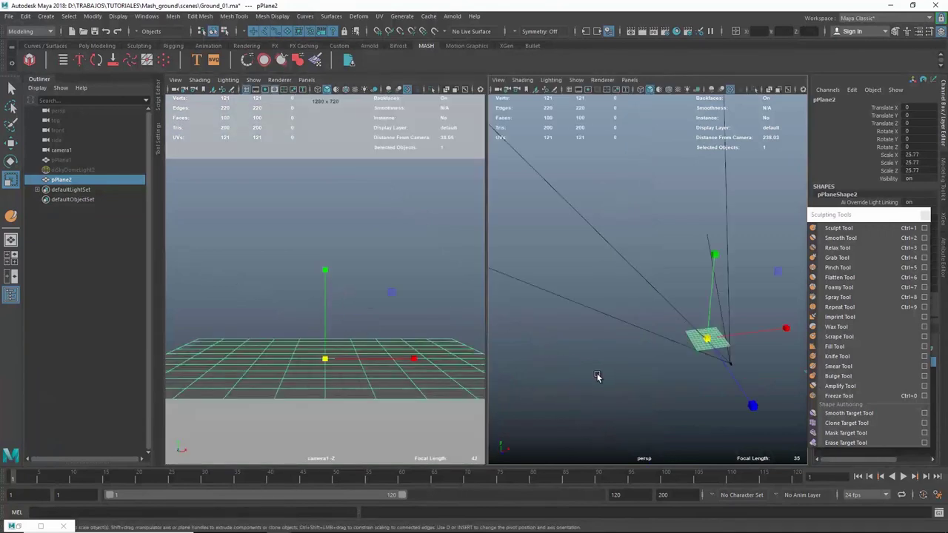
pyautogui.moveTo(597, 377); pyautogui.dragTo(603, 383, button='middle')
pyautogui.moveTo(603, 383)
pyautogui.keyDown('alt'); pyautogui.mouseDown()
pyautogui.moveTo(620, 387)
pyautogui.moveTo(630, 376)
pyautogui.mouseUp(); pyautogui.keyUp('alt')
pyautogui.press('q')
pyautogui.press('r')
pyautogui.moveTo(627, 381); pyautogui.dragTo(629, 381, button='middle')
pyautogui.press('q')
pyautogui.keyDown('alt'); pyautogui.moveTo(629, 381); pyautogui.dragTo(639, 363); pyautogui.keyUp('alt')
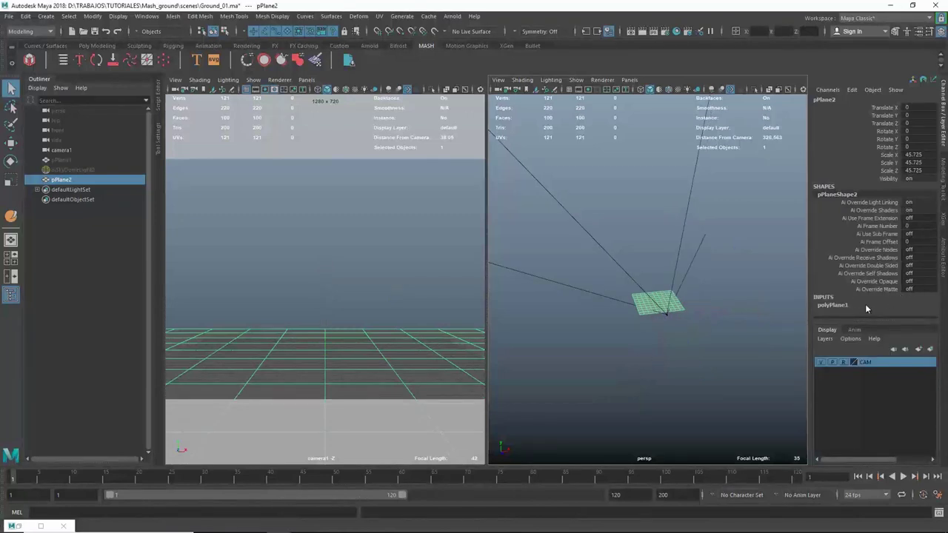
# Set polyPlane1's subdivisions width and height to 1 in the Channel Box.
pyautogui.click(866, 306)
pyautogui.moveTo(870, 291); pyautogui.dragTo(876, 300)
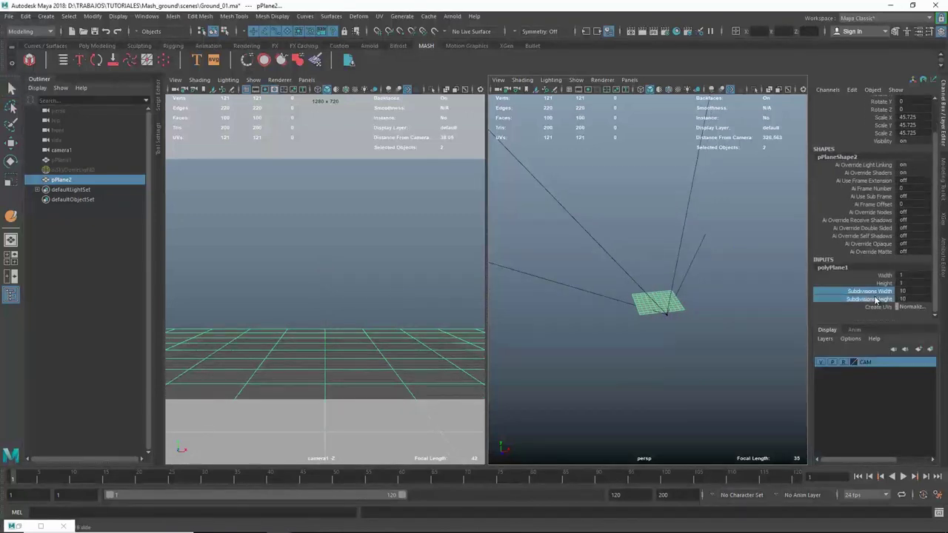
pyautogui.moveTo(626, 304); pyautogui.dragTo(681, 301, button='middle')
pyautogui.press('F10')
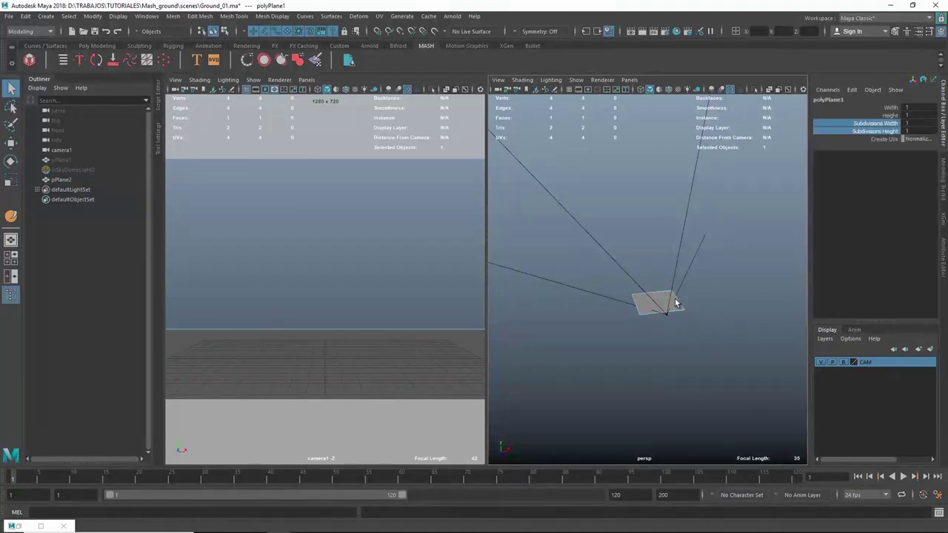
# Select two plane edges and scale them to stretch the plane much wider along X.
pyautogui.click(644, 311)
pyautogui.keyDown('shift'); pyautogui.click(632, 311); pyautogui.keyUp('shift')
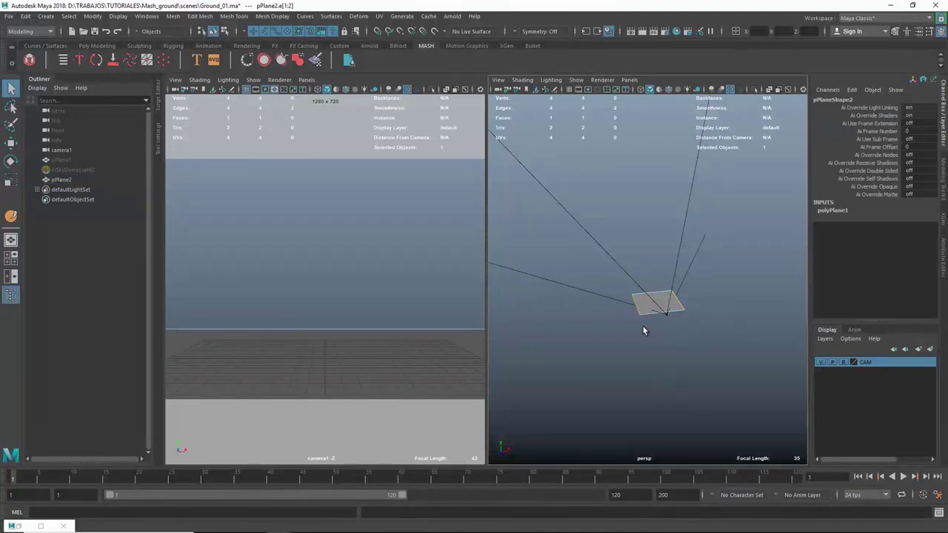
pyautogui.scroll(3, 663, 338)
pyautogui.scroll(1, 664, 338)
pyautogui.scroll(1, 662, 338)
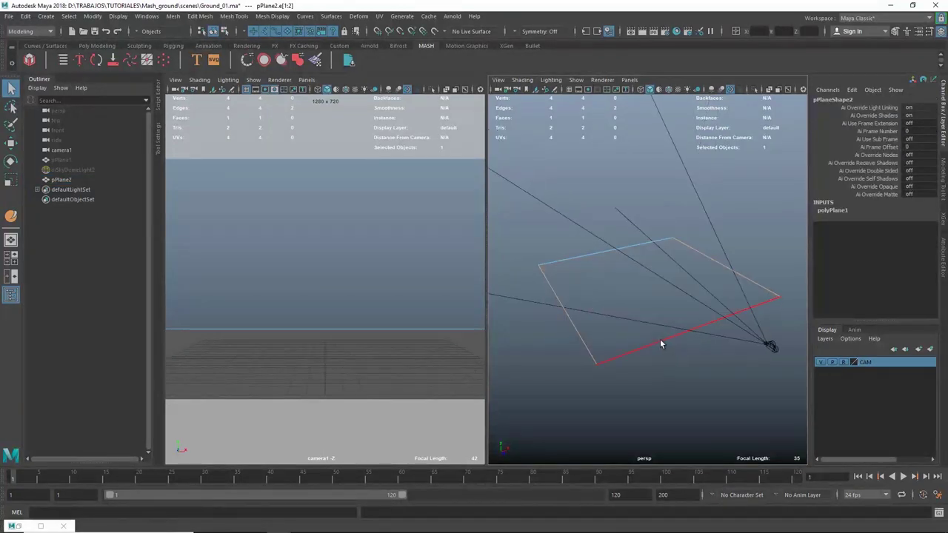
pyautogui.moveTo(663, 327)
pyautogui.keyDown('alt'); pyautogui.mouseDown()
pyautogui.moveTo(626, 281)
pyautogui.moveTo(644, 311)
pyautogui.mouseUp(); pyautogui.keyUp('alt')
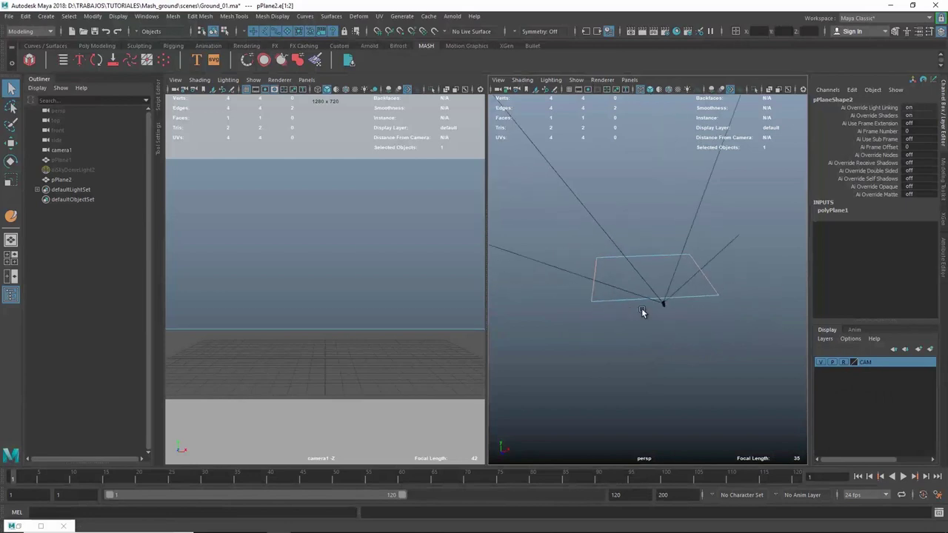
pyautogui.press('r')
pyautogui.moveTo(727, 267)
pyautogui.mouseDown()
pyautogui.moveTo(768, 269)
pyautogui.moveTo(571, 326)
pyautogui.moveTo(673, 330)
pyautogui.moveTo(586, 264)
pyautogui.moveTo(672, 292)
pyautogui.moveTo(667, 271)
pyautogui.moveTo(653, 277)
pyautogui.mouseUp()
pyautogui.press('q')
# Extrude the selected edge and pull it straight upward.
pyautogui.press('w')
pyautogui.press('q')
pyautogui.scroll(3, 652, 294)
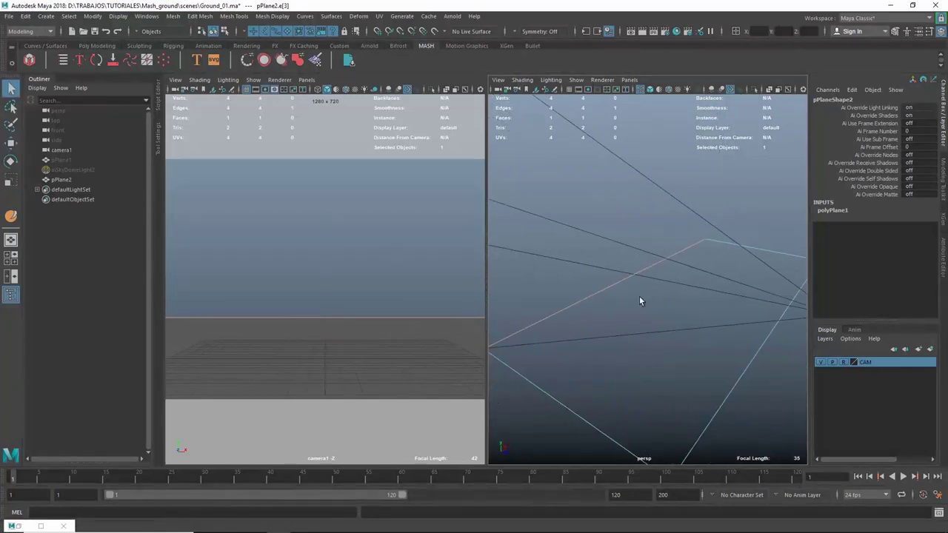
pyautogui.keyDown('shift'); pyautogui.rightClick(632, 212); pyautogui.keyUp('shift')
pyautogui.click(630, 238)
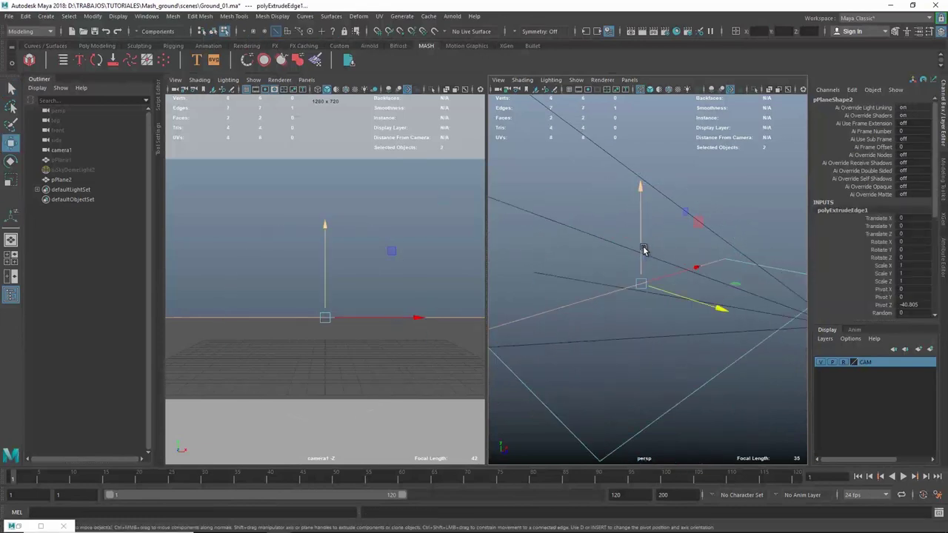
pyautogui.moveTo(641, 249); pyautogui.dragTo(644, 175)
pyautogui.press('q')
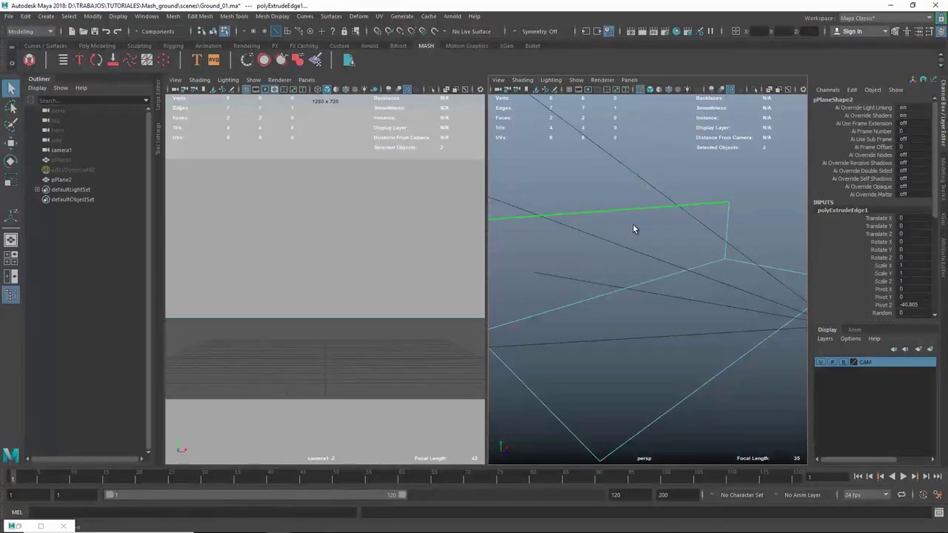
# Extrude the new edge again and pull it outward, then select the bend edge.
pyautogui.moveTo(633, 229)
pyautogui.keyDown('alt'); pyautogui.mouseDown()
pyautogui.moveTo(623, 214)
pyautogui.moveTo(724, 214)
pyautogui.mouseUp(); pyautogui.keyUp('alt')
pyautogui.hotkey('ctrl', 'e')
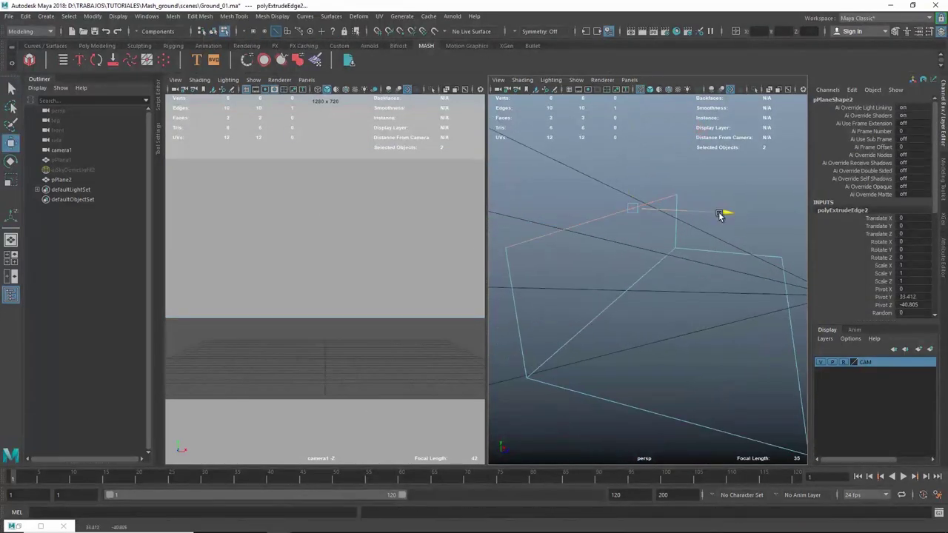
pyautogui.keyDown('alt'); pyautogui.moveTo(787, 266); pyautogui.dragTo(614, 269); pyautogui.keyUp('alt')
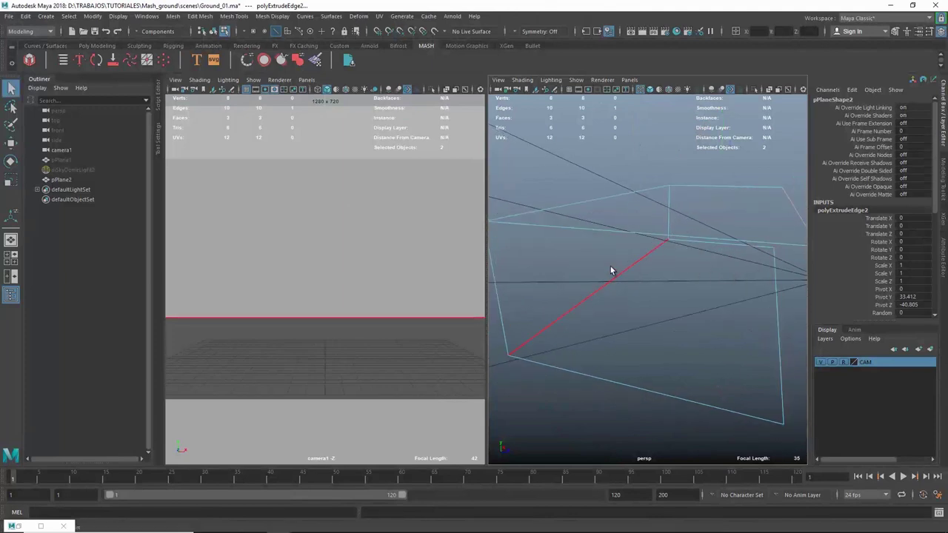
pyautogui.press('q')
pyautogui.click(609, 214)
pyautogui.moveTo(610, 214)
pyautogui.keyDown('alt'); pyautogui.mouseDown()
pyautogui.moveTo(676, 243)
pyautogui.moveTo(647, 271)
pyautogui.moveTo(633, 261)
pyautogui.mouseUp(); pyautogui.keyUp('alt')
# Bevel the bend edge with 4 segments for a smooth curve, then return to object mode.
pyautogui.keyDown('shift'); pyautogui.moveTo(622, 262); pyautogui.dragTo(662, 265, button='right'); pyautogui.keyUp('shift')
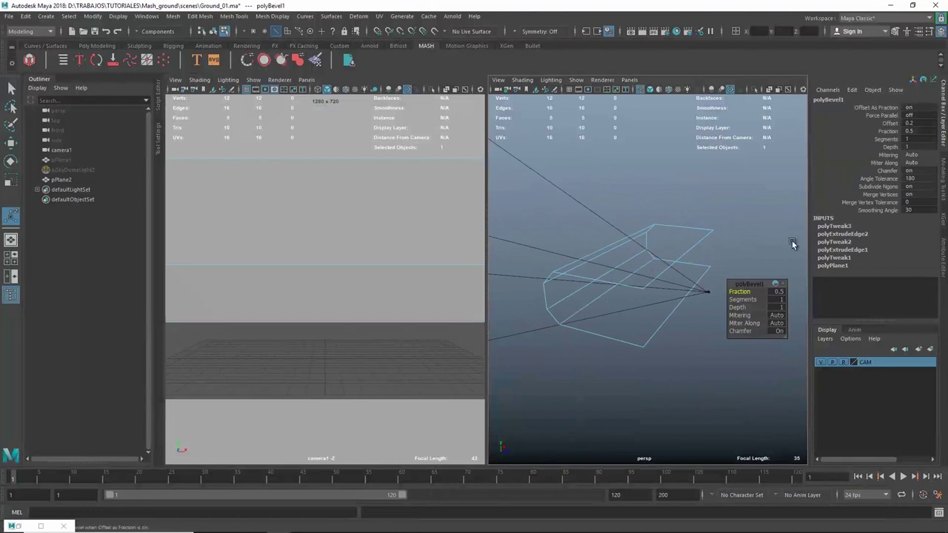
pyautogui.moveTo(774, 300); pyautogui.dragTo(775, 304)
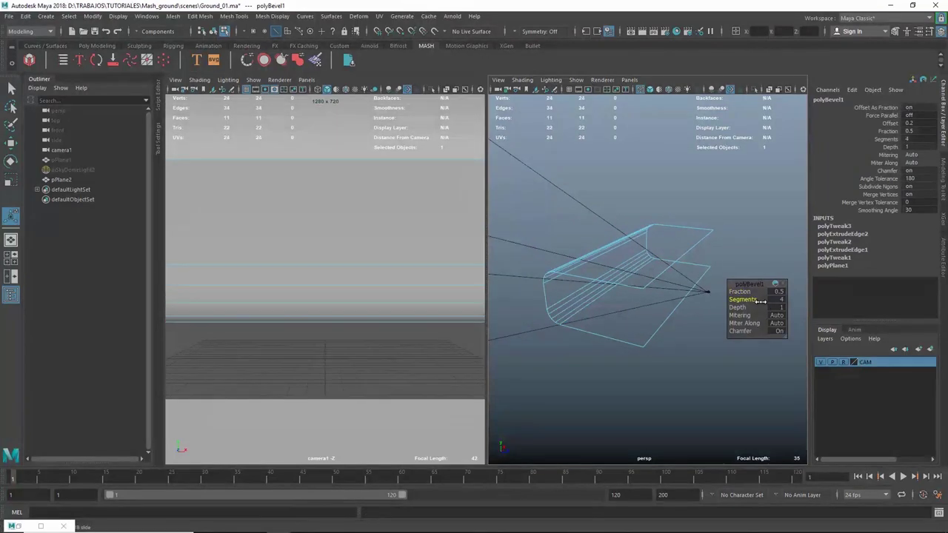
pyautogui.press('F8')
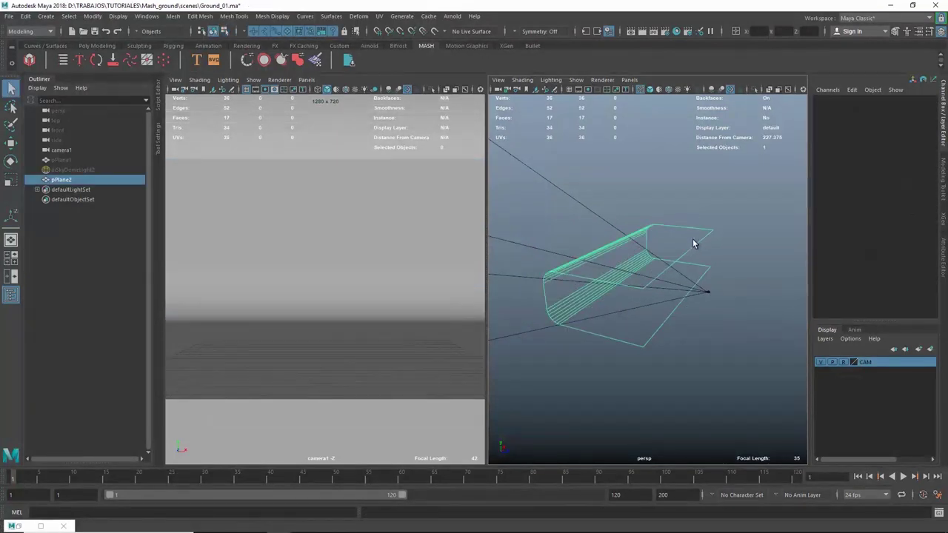
pyautogui.moveTo(936, 282); pyautogui.dragTo(937, 317)
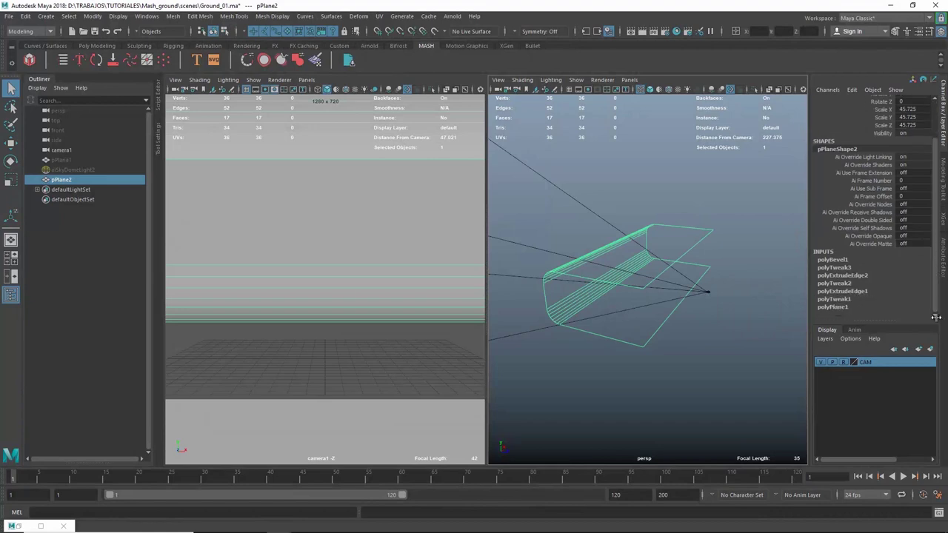
pyautogui.moveTo(784, 303)
pyautogui.keyDown('alt'); pyautogui.mouseDown()
pyautogui.moveTo(725, 296)
pyautogui.moveTo(666, 322)
pyautogui.moveTo(602, 314)
pyautogui.moveTo(679, 246)
pyautogui.mouseUp(); pyautogui.keyUp('alt')
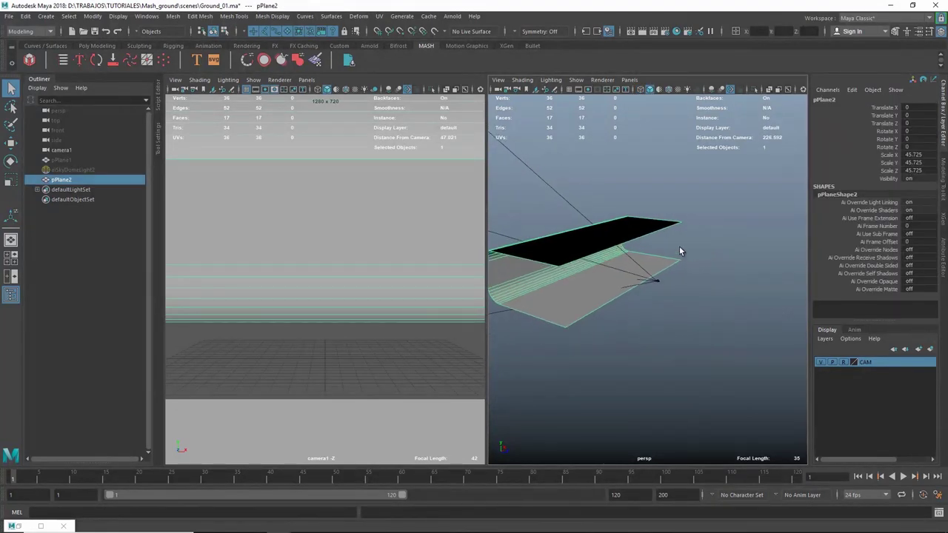
# Assign a new Arnold aiStandardSurface material to pPlane2 and show its attributes.
pyautogui.rightClick(678, 238)
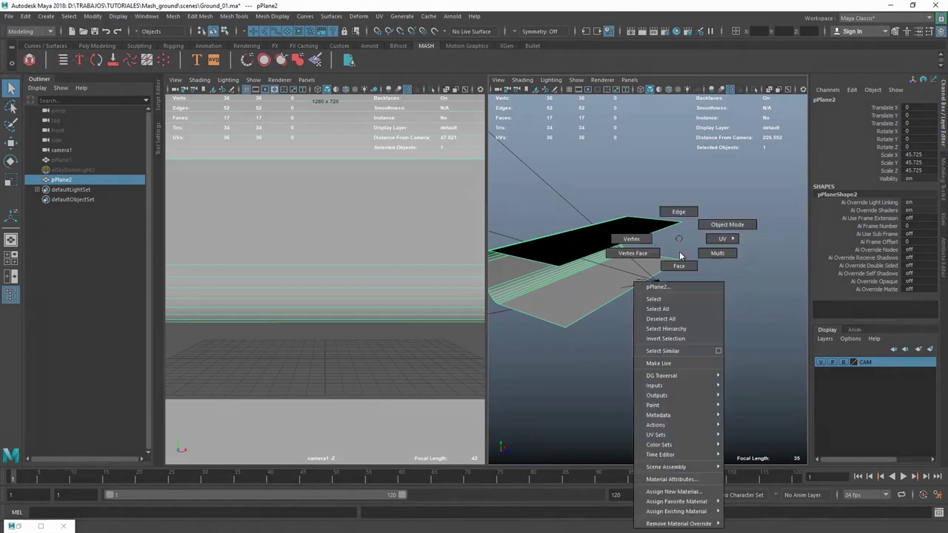
pyautogui.click(681, 493)
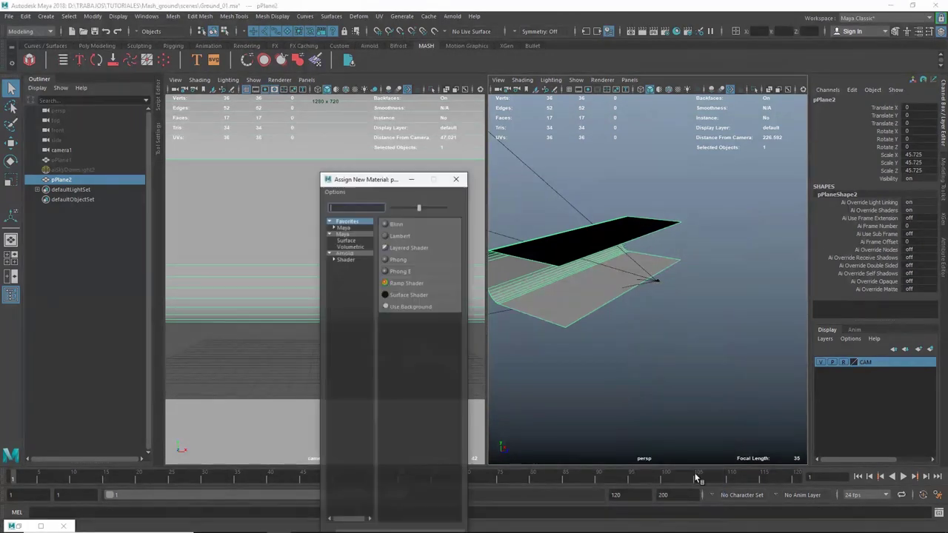
pyautogui.click(347, 260)
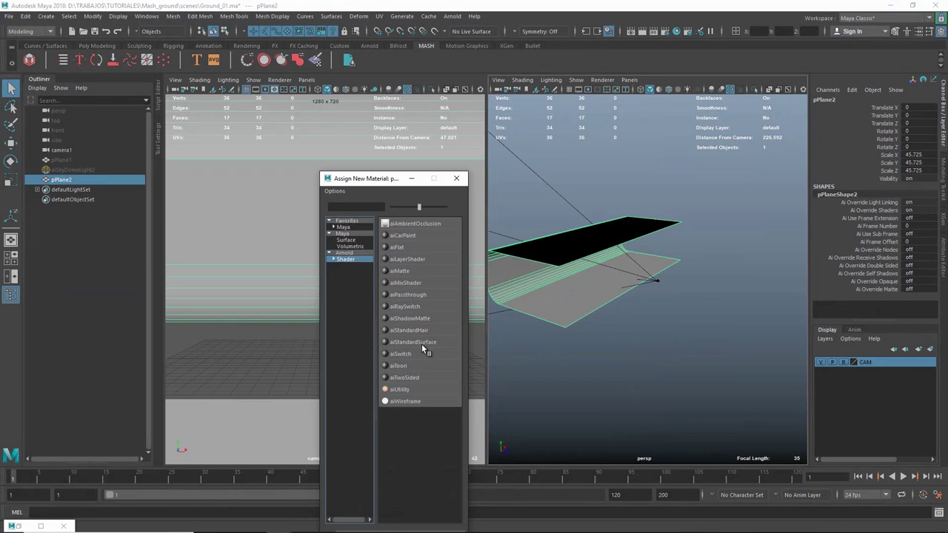
pyautogui.click(423, 343)
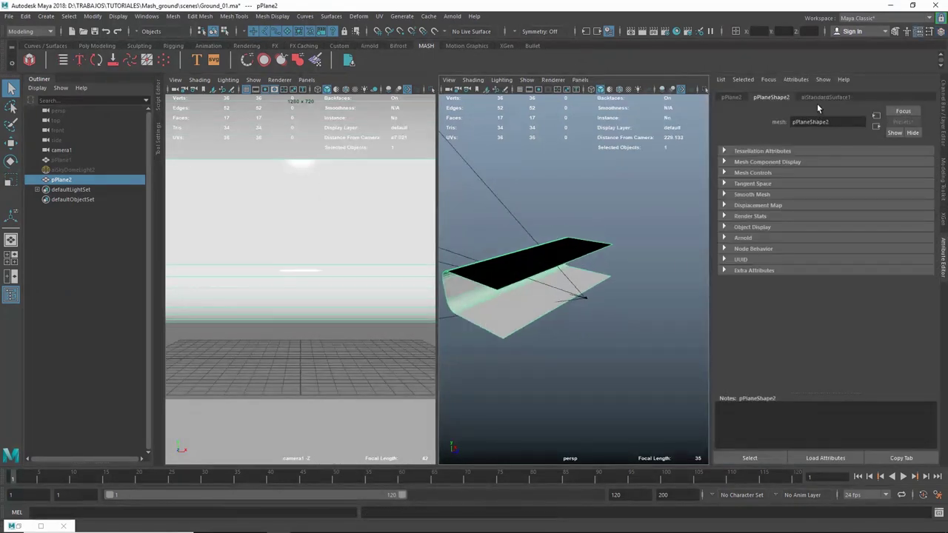
pyautogui.click(820, 98)
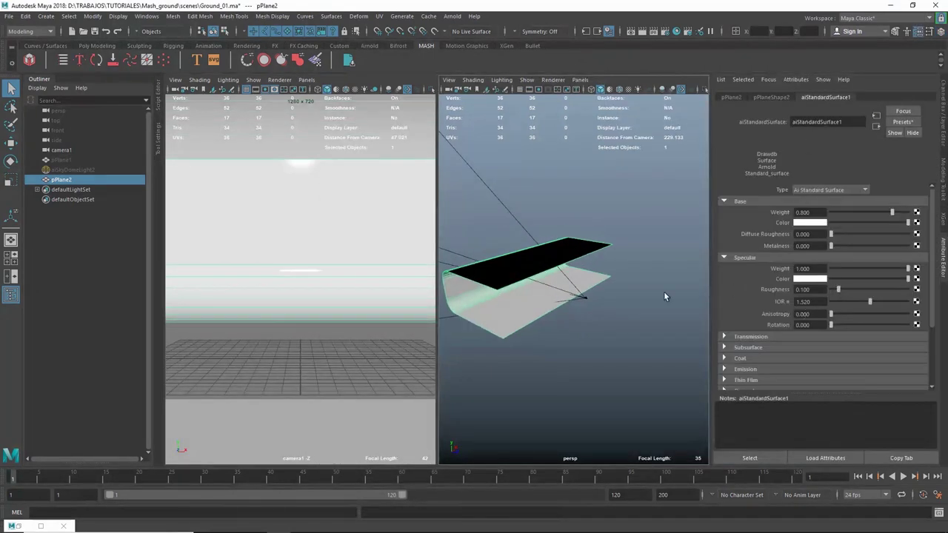
pyautogui.keyDown('alt'); pyautogui.moveTo(664, 297); pyautogui.dragTo(639, 311); pyautogui.keyUp('alt')
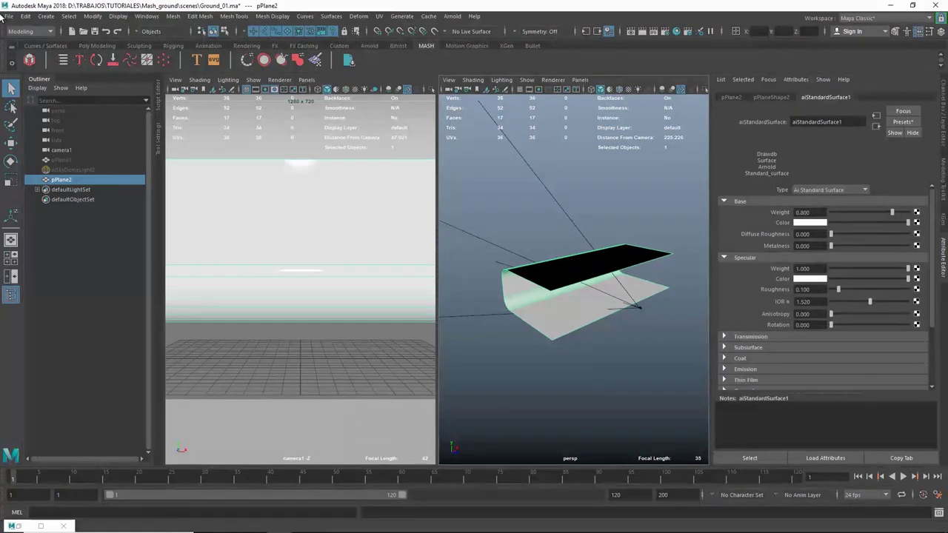
# Import stein ulrikken k100d.obj from Mash_ground's assets/stone/source folder.
pyautogui.click(9, 16)
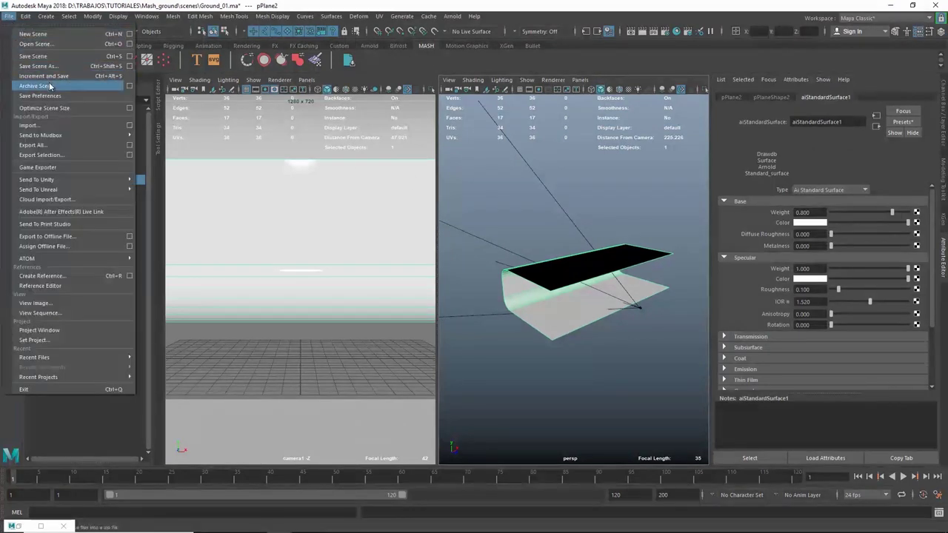
pyautogui.click(28, 125)
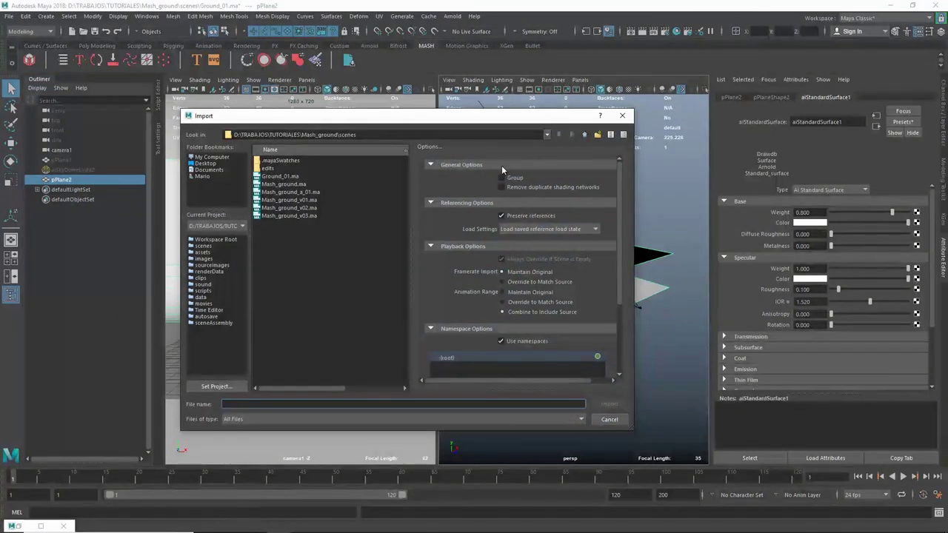
pyautogui.click(586, 135)
pyautogui.doubleClick(276, 162)
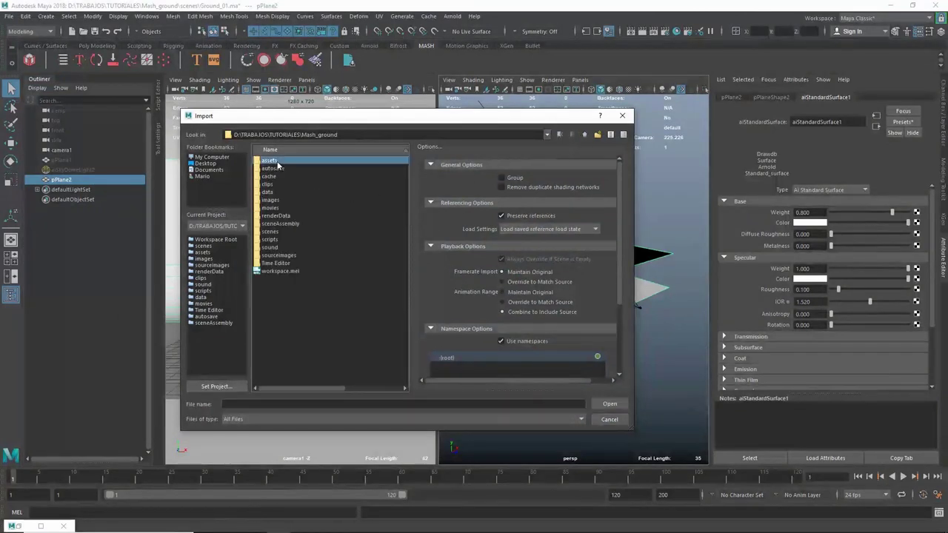
pyautogui.doubleClick(282, 162)
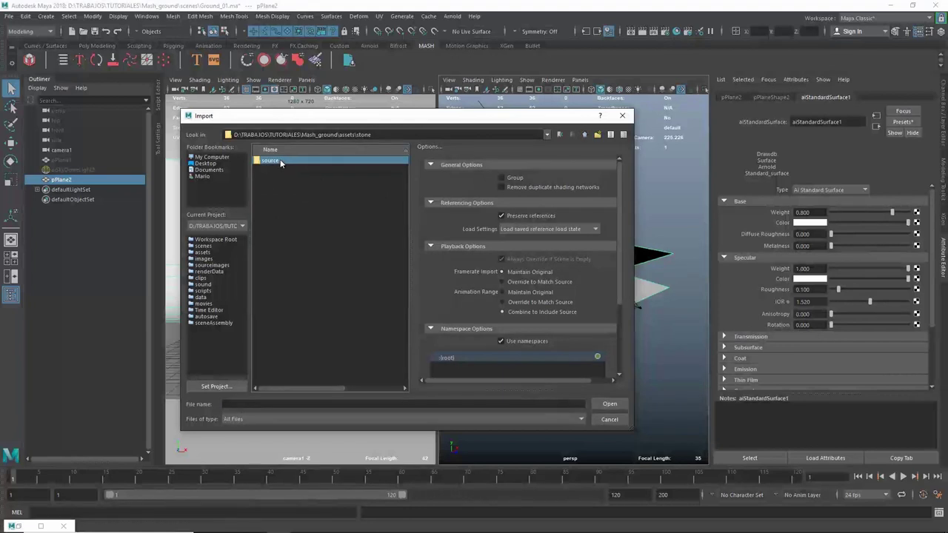
pyautogui.doubleClick(284, 163)
pyautogui.click(315, 169)
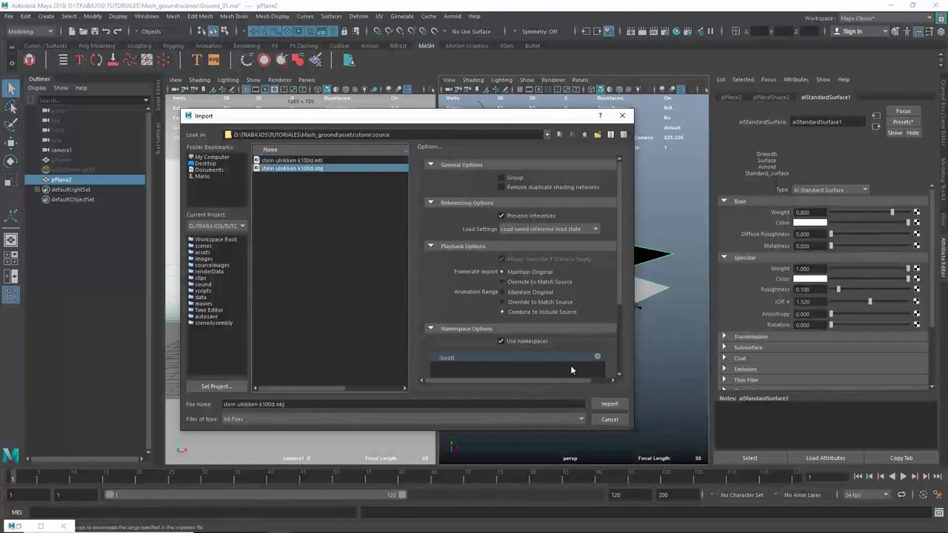
pyautogui.click(609, 405)
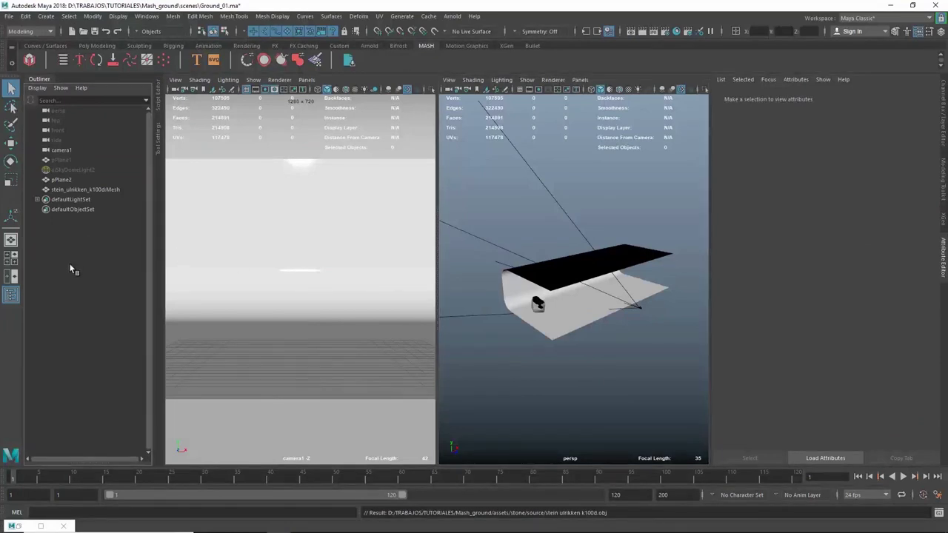
# Create an empty group and name it assets_grp.
pyautogui.hotkey('ctrl', 'g')
pyautogui.doubleClick(65, 200)
pyautogui.write('assets_gr')
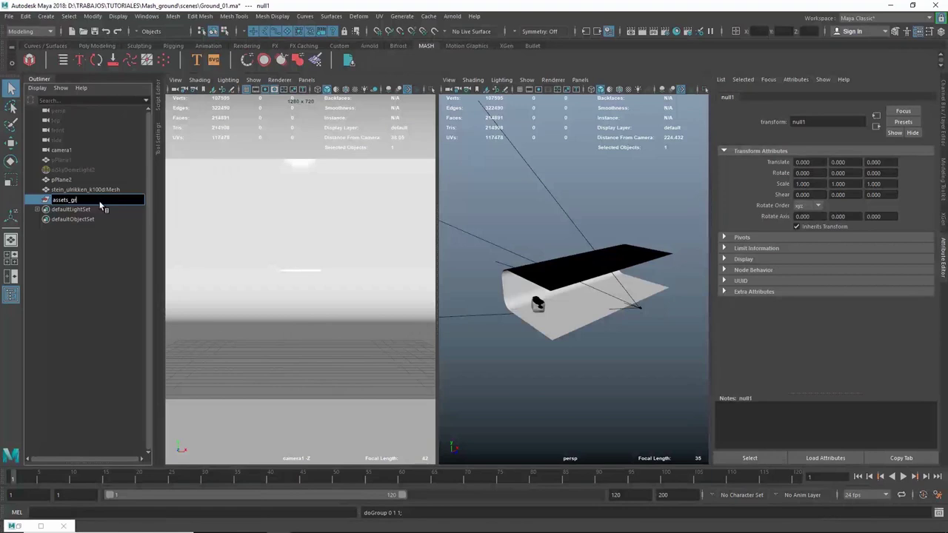
pyautogui.write('p')
pyautogui.press('Return')
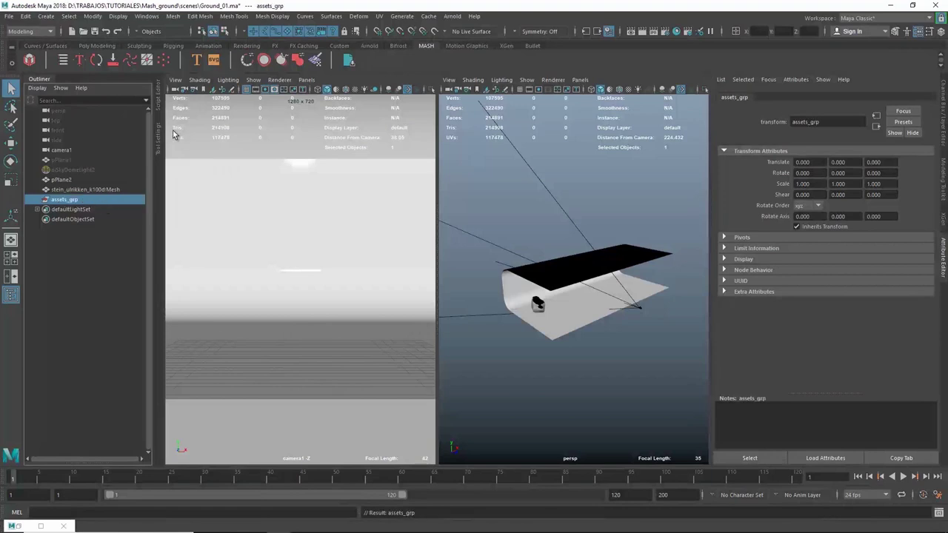
# Rename pPlane2 to sinfin_geo and the imported mesh to stone, then parent stone under assets_grp.
pyautogui.click(79, 180)
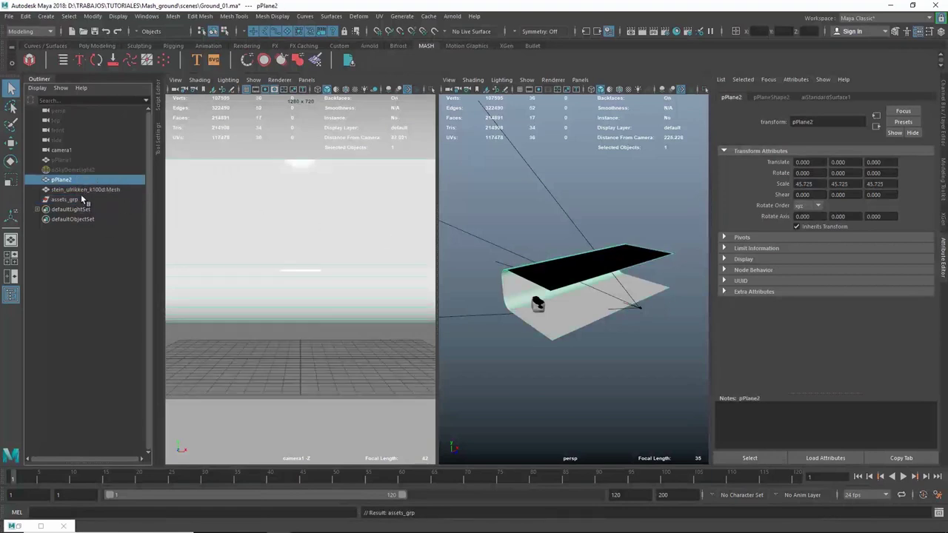
pyautogui.doubleClick(76, 181)
pyautogui.write('sinfin_geo')
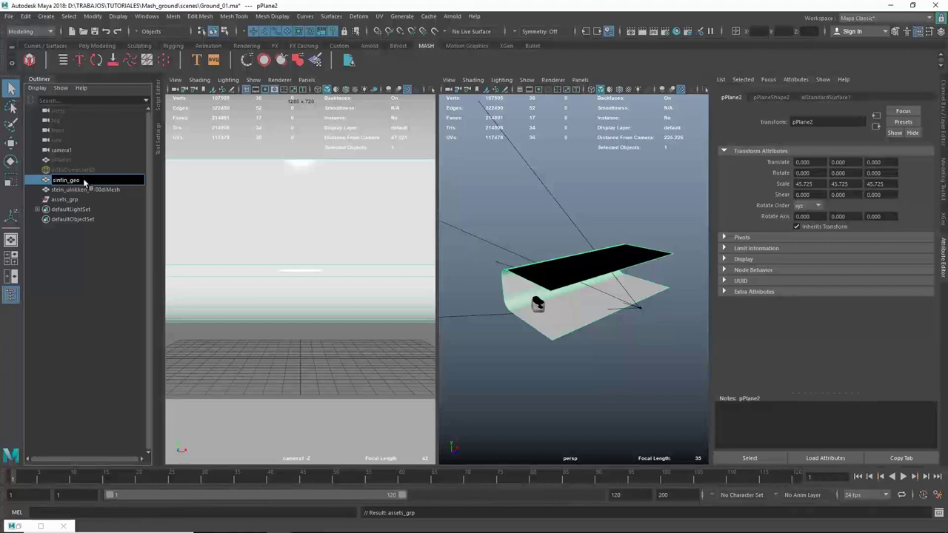
pyautogui.press('Return')
pyautogui.click(72, 278)
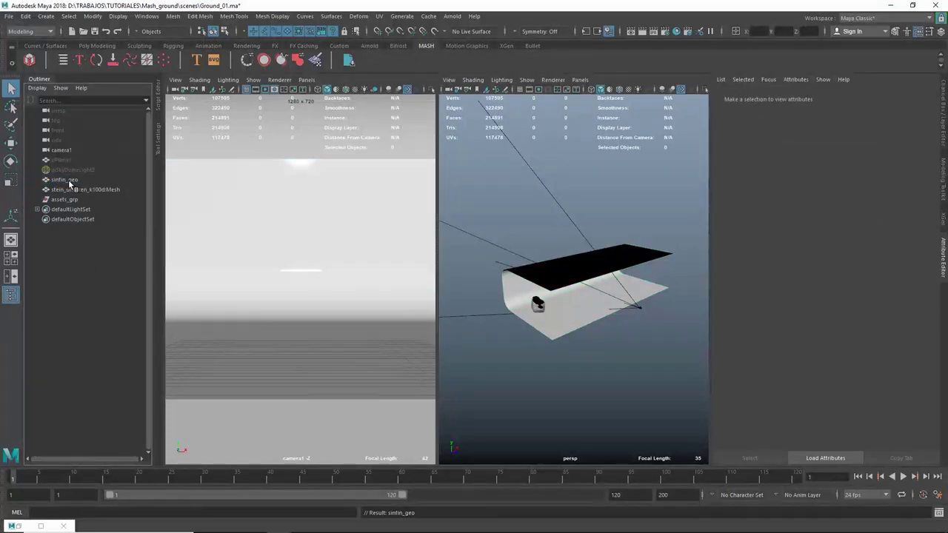
pyautogui.click(87, 187)
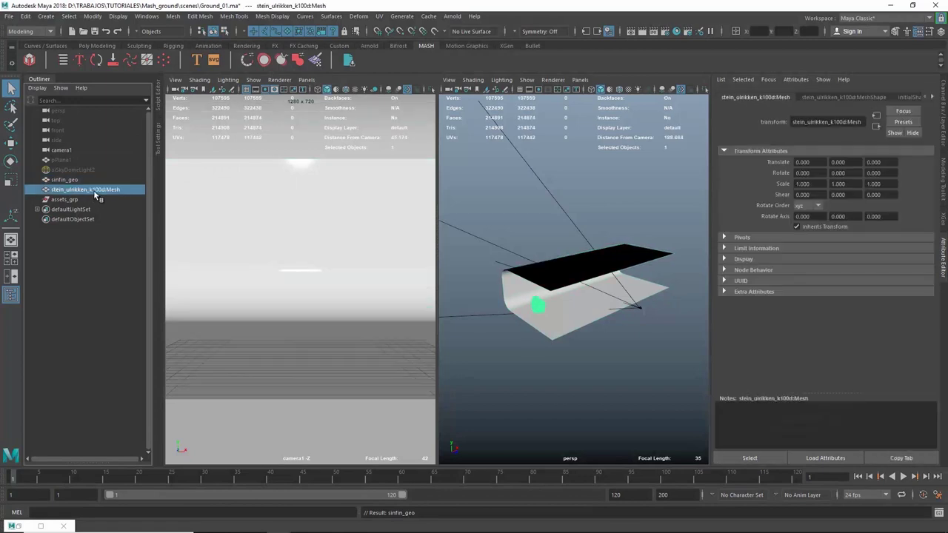
pyautogui.doubleClick(104, 191)
pyautogui.write('stone')
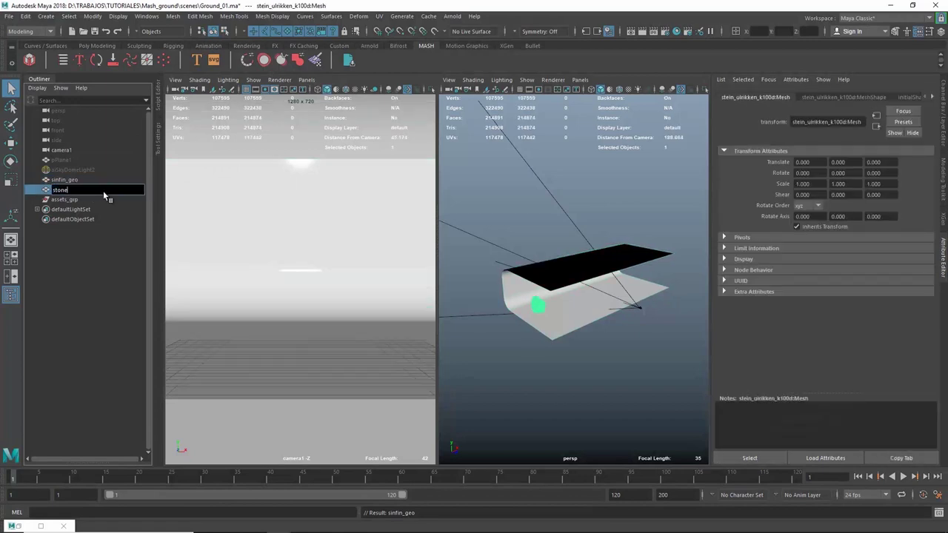
pyautogui.press('Return')
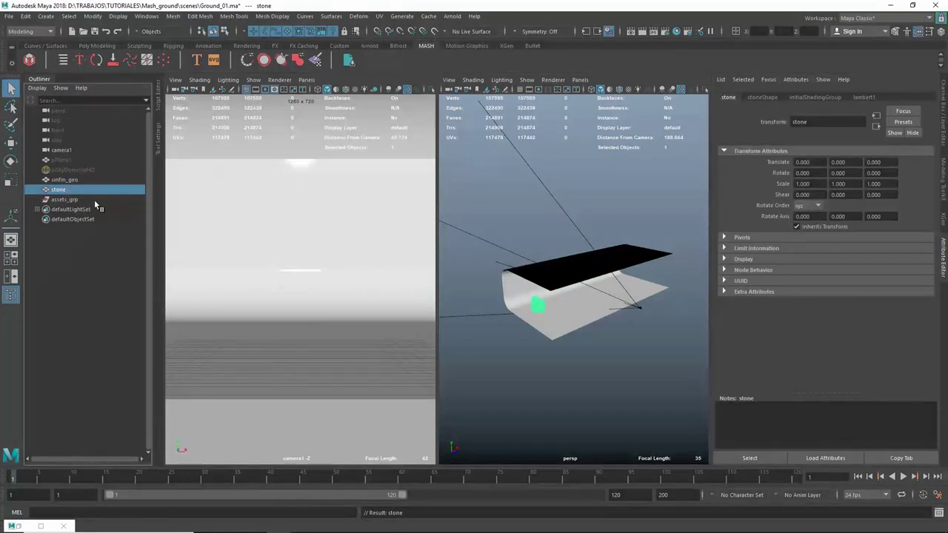
pyautogui.moveTo(88, 199); pyautogui.dragTo(94, 200, button='middle')
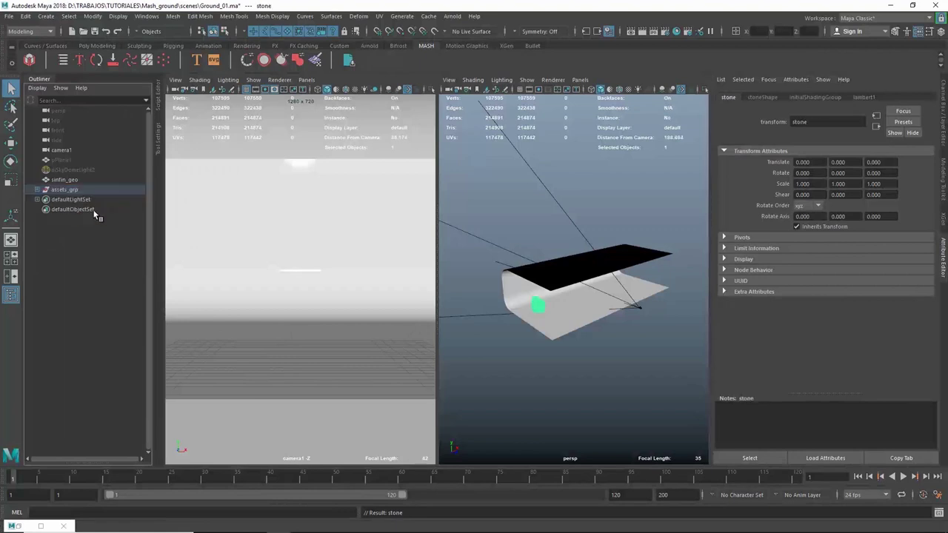
# Frame the stone, switch to smooth shading and turn on the grid in perspective.
pyautogui.click(532, 242)
pyautogui.click(539, 298)
pyautogui.press('f')
pyautogui.scroll(-2, 547, 307)
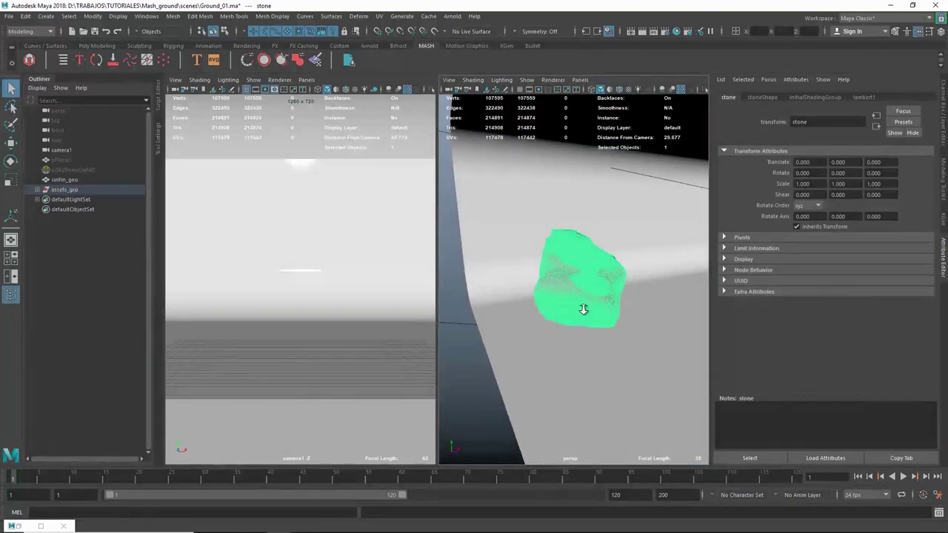
pyautogui.scroll(-5, 546, 300)
pyautogui.scroll(-3, 557, 316)
pyautogui.scroll(-3, 558, 304)
pyautogui.press('5')
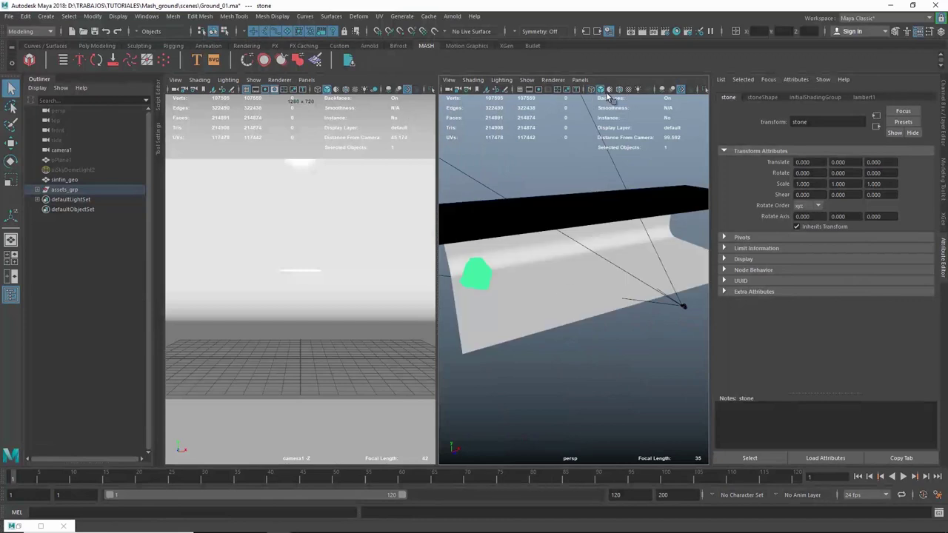
pyautogui.click(520, 89)
pyautogui.moveTo(519, 178)
pyautogui.keyDown('alt'); pyautogui.mouseDown()
pyautogui.moveTo(530, 304)
pyautogui.moveTo(533, 290)
pyautogui.mouseUp(); pyautogui.keyUp('alt')
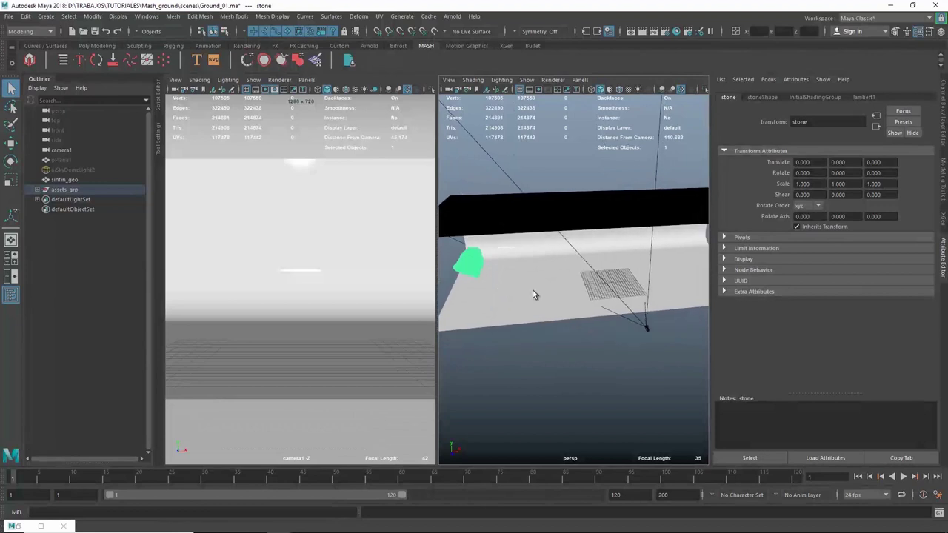
# Hide the ground plane and center the stone's pivot with Modify > Center Pivot.
pyautogui.click(523, 300)
pyautogui.hotkey('ctrl', 'h')
pyautogui.click(474, 282)
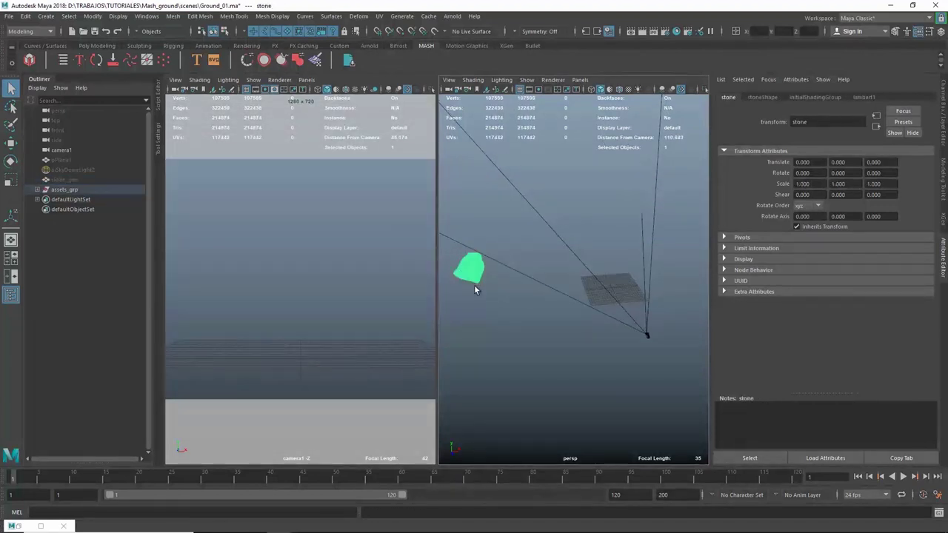
pyautogui.press('w')
pyautogui.press('space')
pyautogui.click(495, 254)
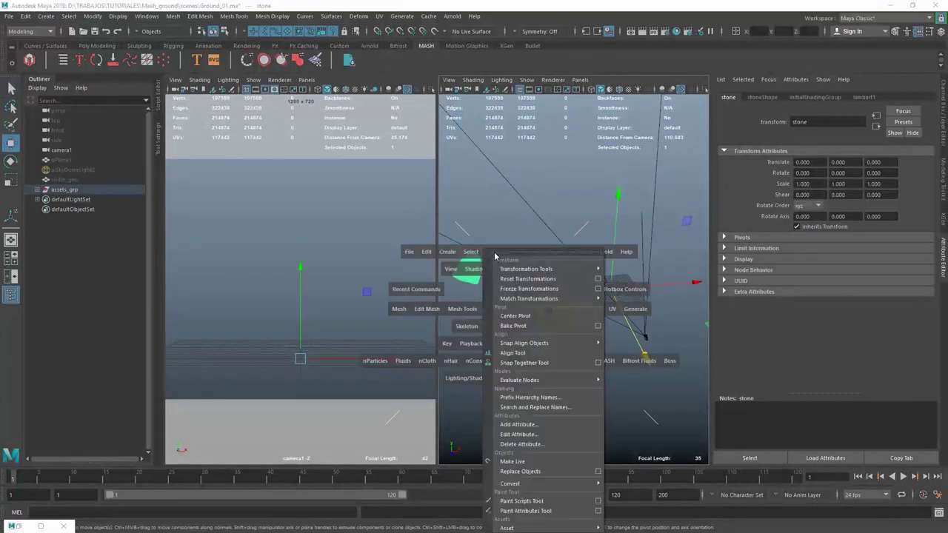
pyautogui.click(515, 315)
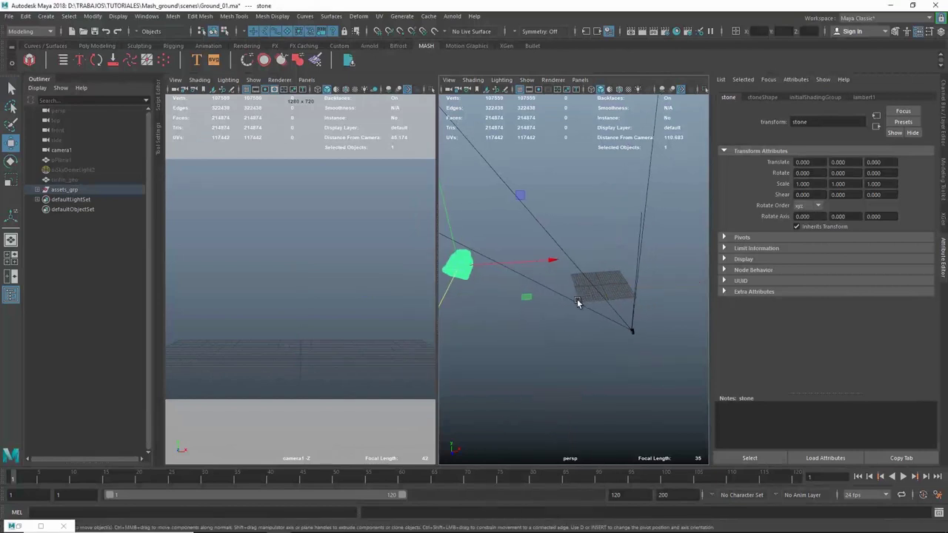
# Move the stone onto the grid, undoing an overshoot, then deselect it.
pyautogui.scroll(3, 542, 309)
pyautogui.scroll(3, 627, 298)
pyautogui.scroll(2, 606, 296)
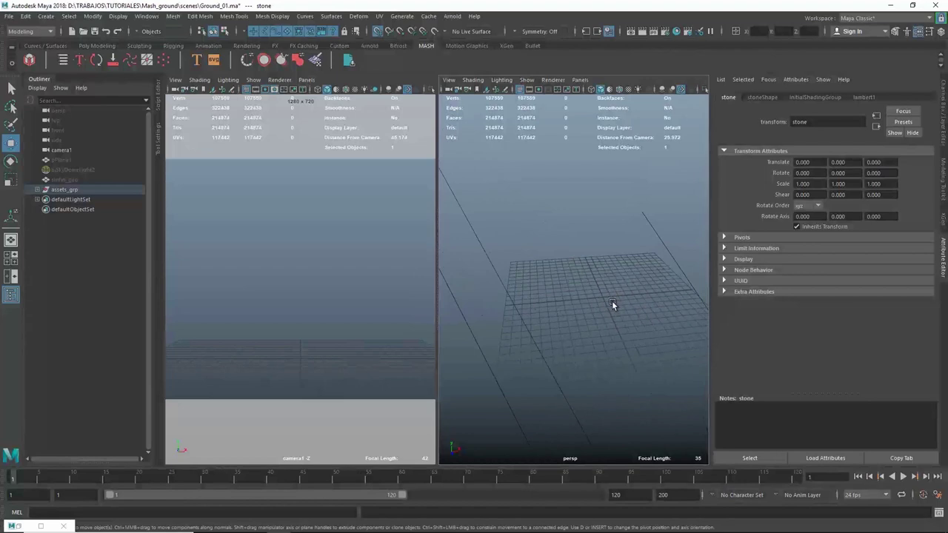
pyautogui.moveTo(612, 303); pyautogui.dragTo(603, 301)
pyautogui.keyDown('alt'); pyautogui.moveTo(584, 333); pyautogui.dragTo(689, 357); pyautogui.keyUp('alt')
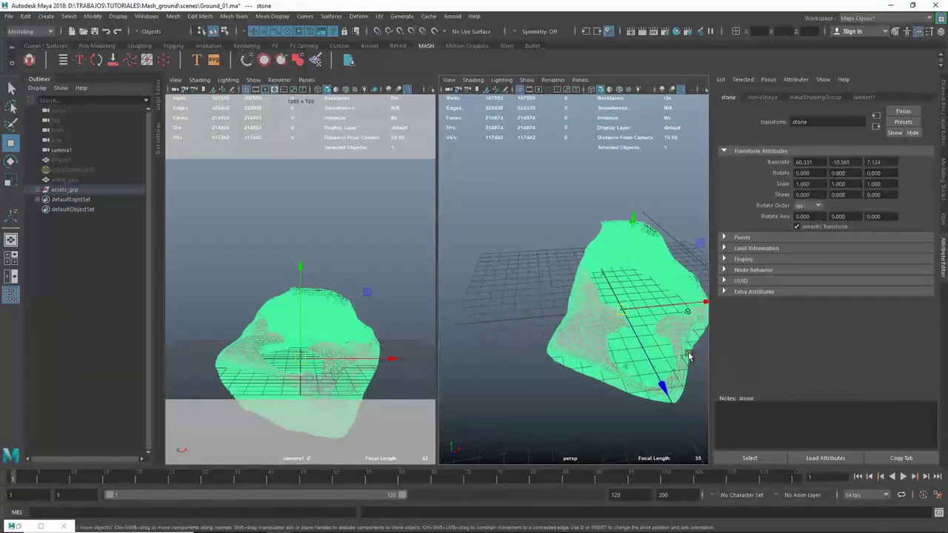
pyautogui.moveTo(627, 313); pyautogui.dragTo(445, 334)
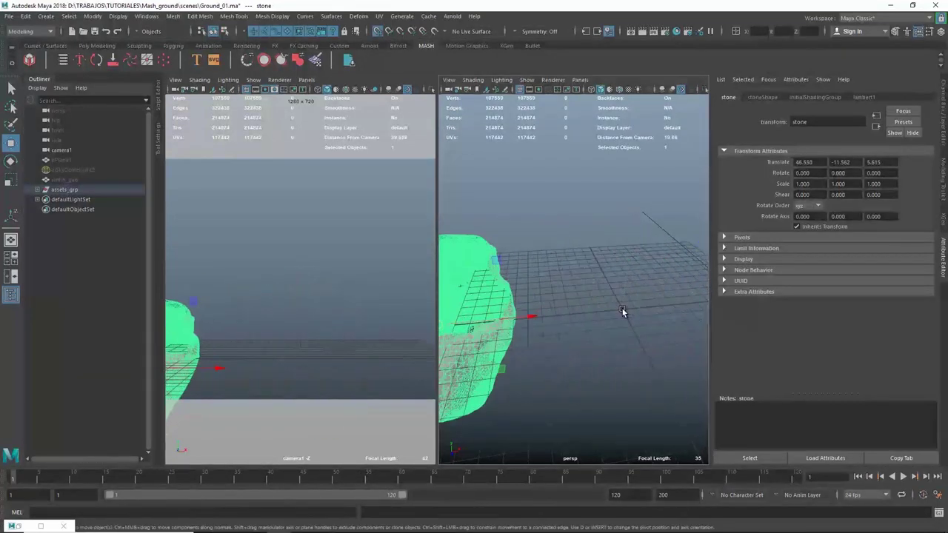
pyautogui.hotkey('ctrl', 'z')
pyautogui.press('q')
pyautogui.moveTo(597, 333)
pyautogui.keyDown('alt'); pyautogui.mouseDown()
pyautogui.moveTo(418, 305)
pyautogui.moveTo(553, 265)
pyautogui.mouseUp(); pyautogui.keyUp('alt')
pyautogui.click(557, 264)
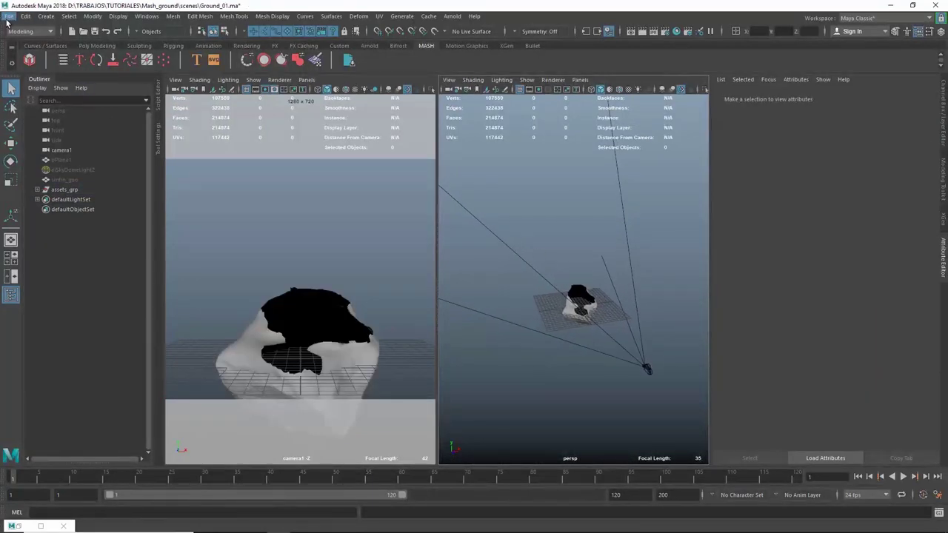
# Import wood_stick_01.FBX from the wood-stick-01/source folder.
pyautogui.click(8, 17)
pyautogui.click(31, 124)
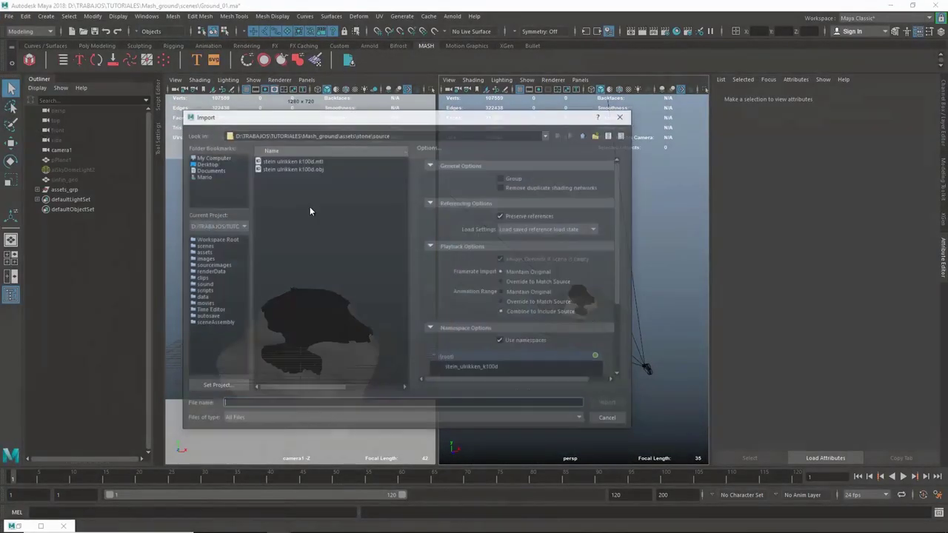
pyautogui.click(583, 134)
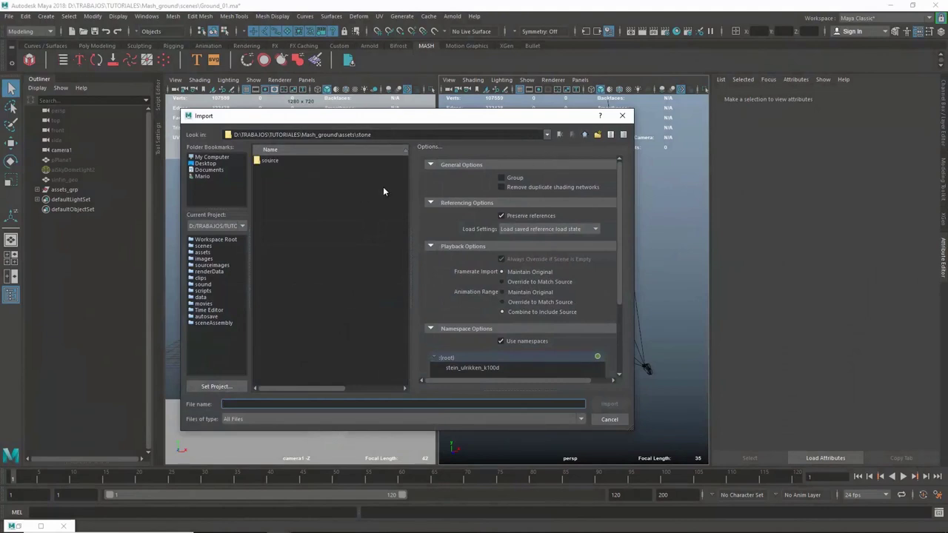
pyautogui.click(583, 134)
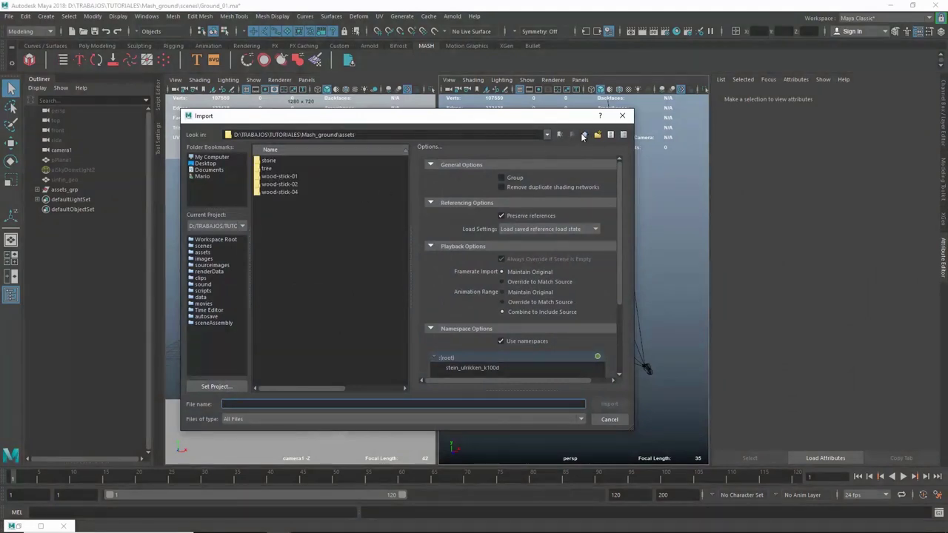
pyautogui.doubleClick(280, 176)
pyautogui.doubleClick(277, 160)
pyautogui.doubleClick(279, 162)
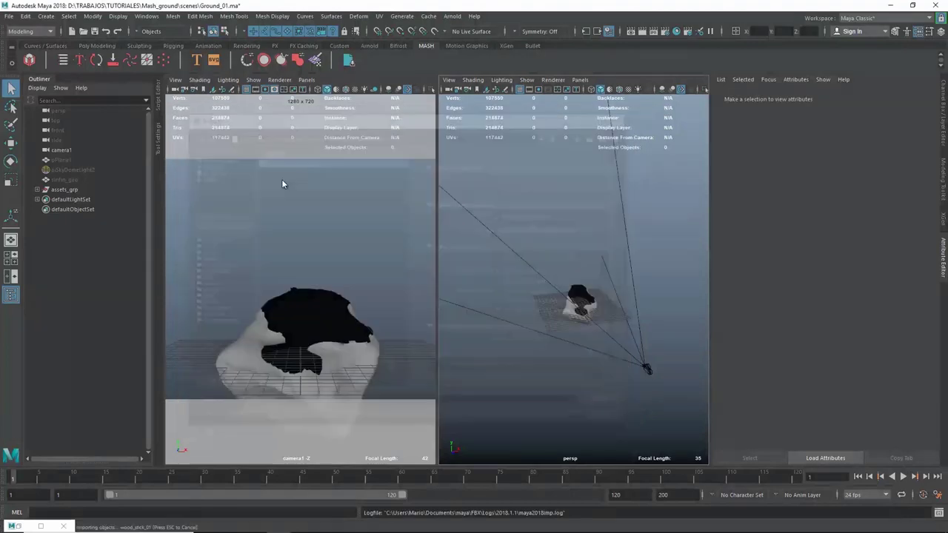
# Parent wood_stick_01 under assets_grp beside stone and frame it in the view.
pyautogui.click(75, 200)
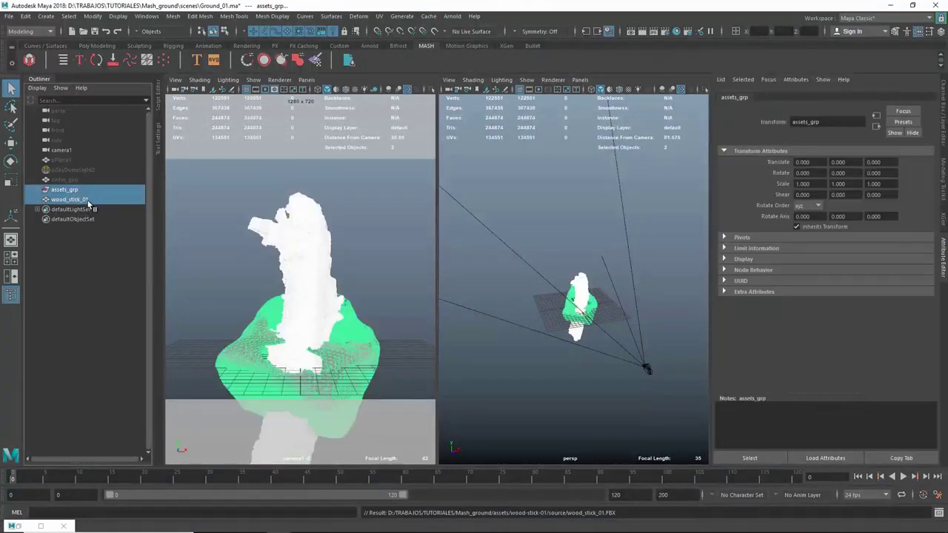
pyautogui.moveTo(82, 200); pyautogui.dragTo(64, 190, button='middle')
pyautogui.click(74, 209)
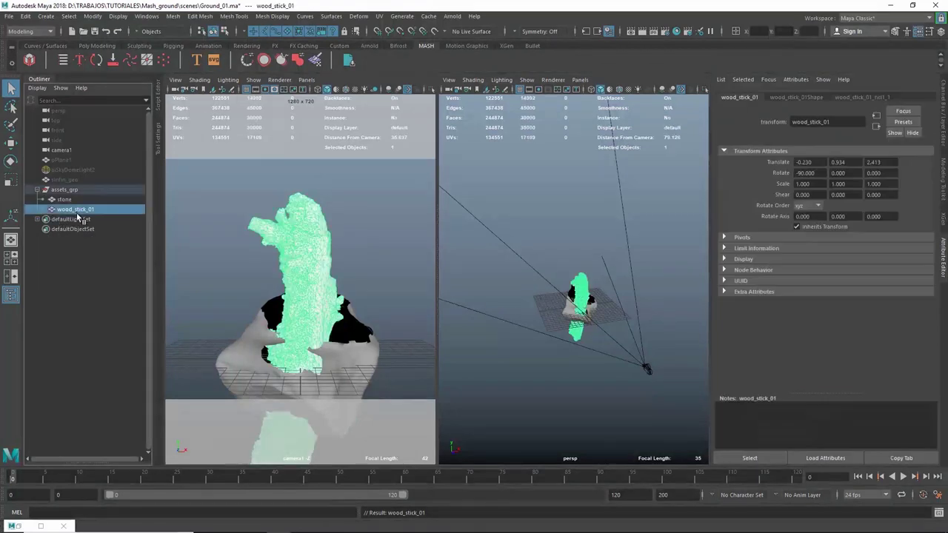
pyautogui.press('f')
pyautogui.moveTo(549, 307)
pyautogui.keyDown('alt'); pyautogui.mouseDown()
pyautogui.moveTo(525, 317)
pyautogui.moveTo(558, 296)
pyautogui.mouseUp(); pyautogui.keyUp('alt')
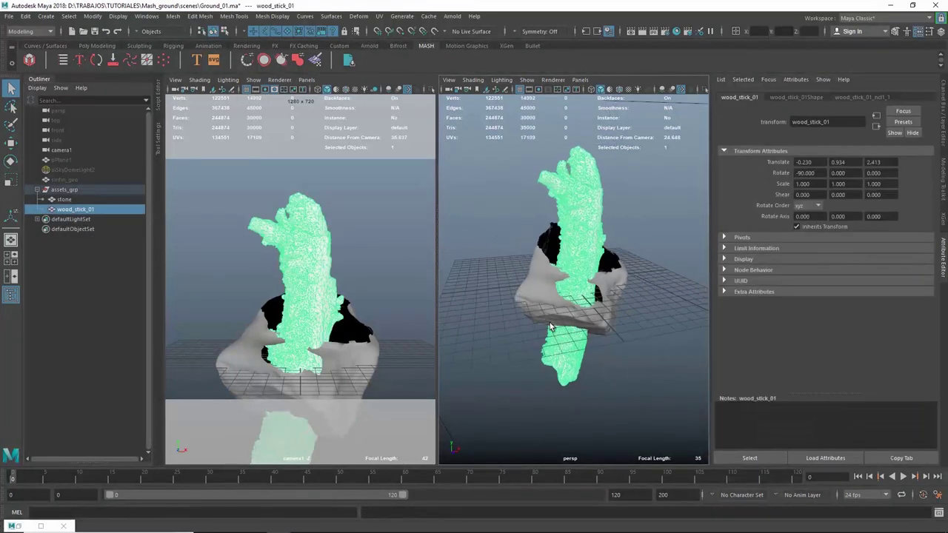
# Import wood_stick_02.FBX from the wood-stick-02/source folder.
pyautogui.click(8, 16)
pyautogui.click(37, 135)
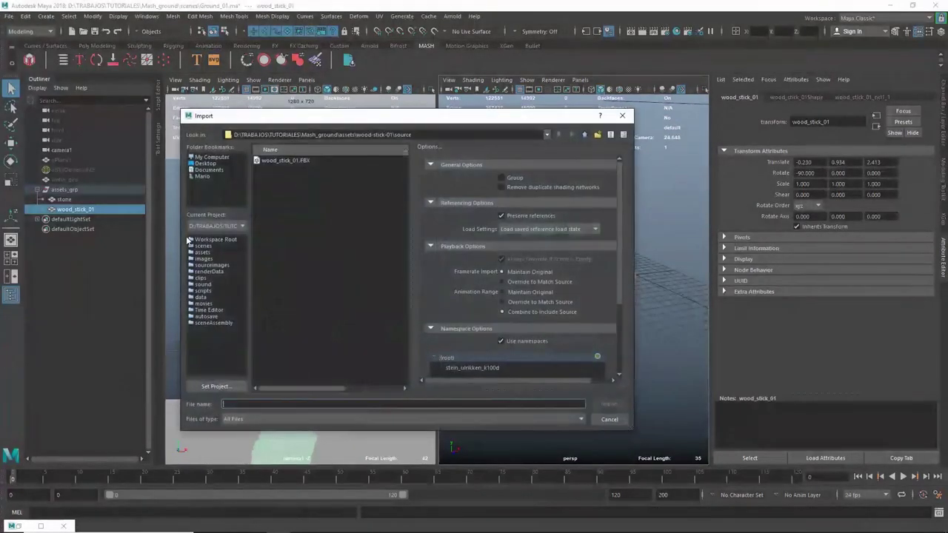
pyautogui.click(584, 135)
pyautogui.click(583, 135)
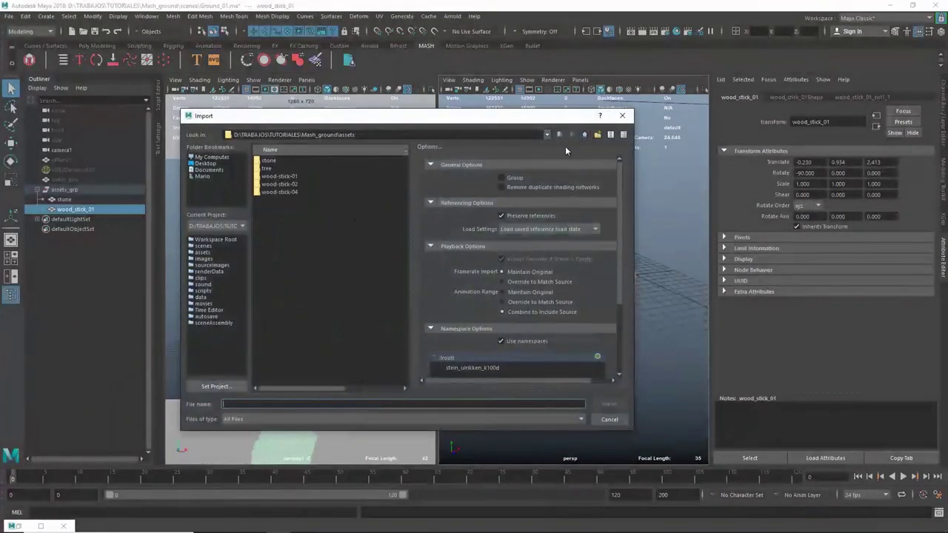
pyautogui.doubleClick(292, 185)
pyautogui.doubleClick(279, 161)
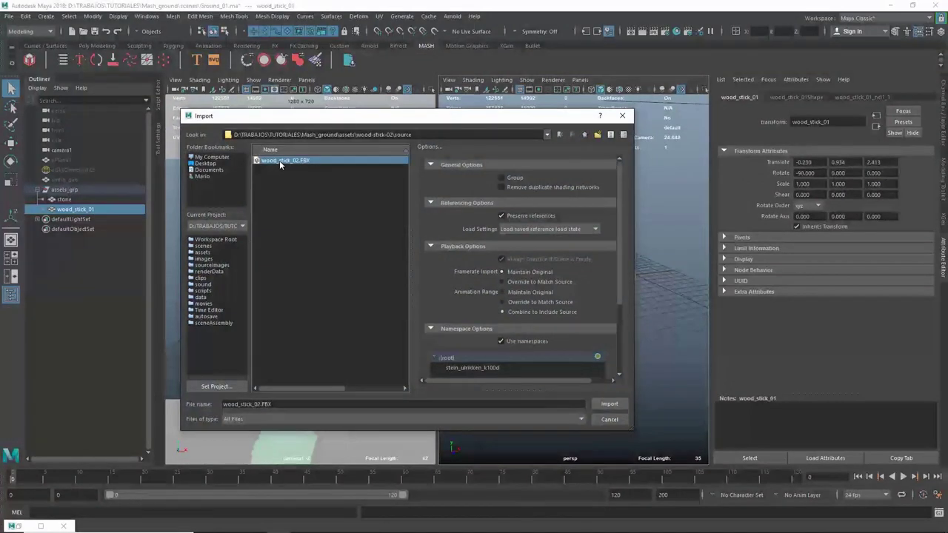
pyautogui.click(609, 403)
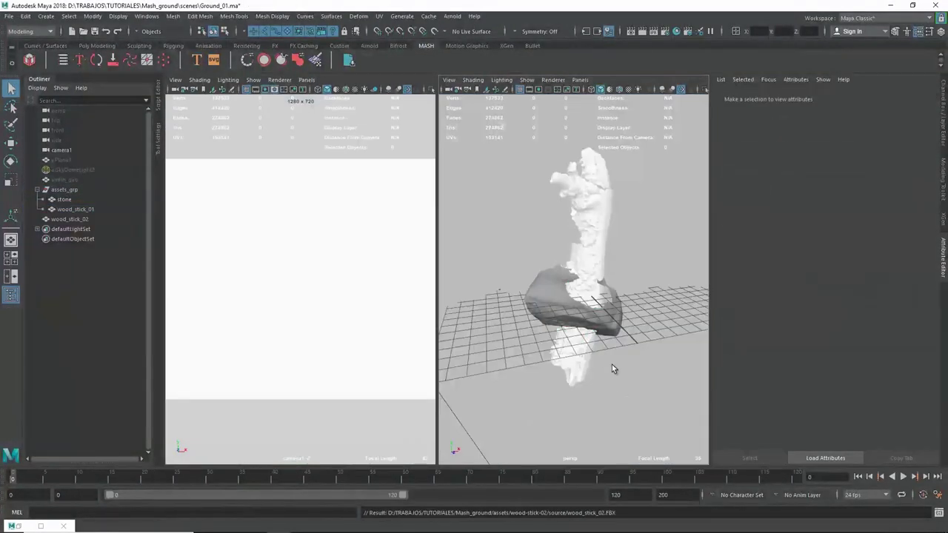
# Frame the new stick and scale it uniformly in World space from 10 down to 0.832.
pyautogui.press('f')
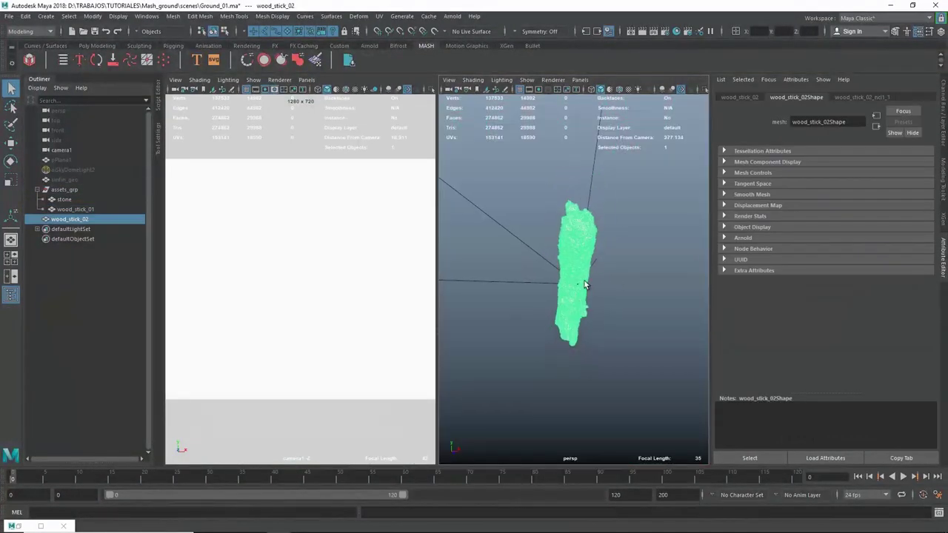
pyautogui.keyDown('alt'); pyautogui.moveTo(522, 277); pyautogui.dragTo(597, 297); pyautogui.keyUp('alt')
pyautogui.hotkey('ctrl', 'a')
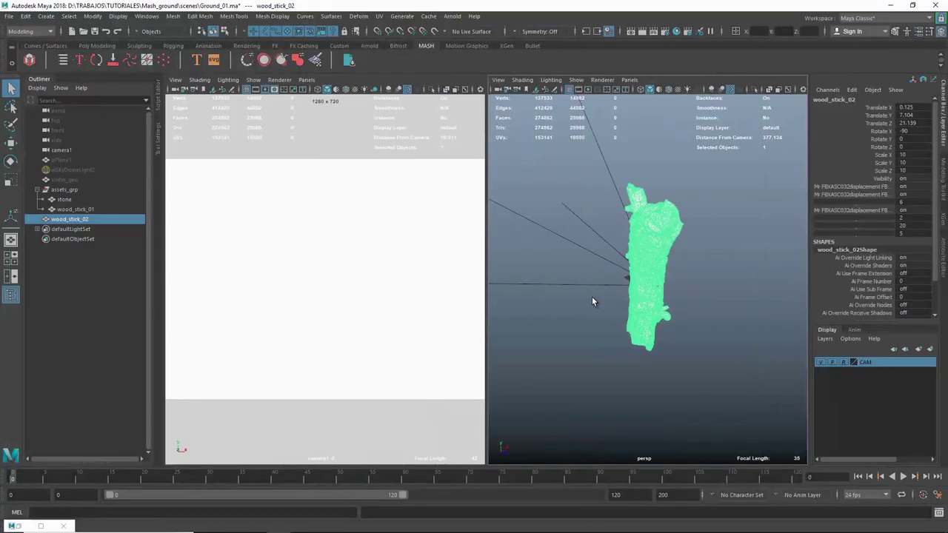
pyautogui.keyDown('alt'); pyautogui.moveTo(600, 279); pyautogui.dragTo(602, 263, button='middle'); pyautogui.keyUp('alt')
pyautogui.moveTo(585, 278)
pyautogui.keyDown('alt'); pyautogui.mouseDown(button='right')
pyautogui.moveTo(632, 271)
pyautogui.moveTo(627, 279)
pyautogui.mouseUp(button='right'); pyautogui.keyUp('alt')
pyautogui.press('r')
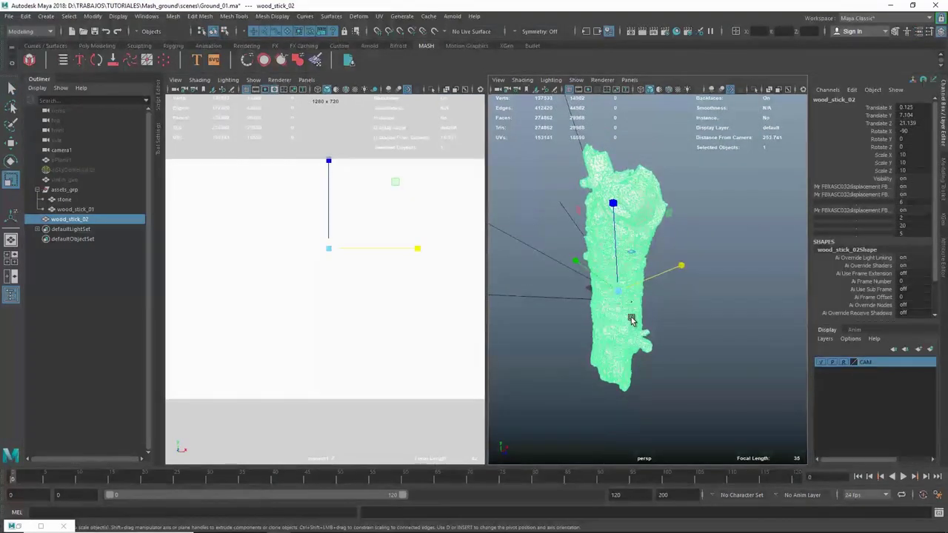
pyautogui.click(645, 314)
pyautogui.moveTo(647, 317); pyautogui.dragTo(609, 313)
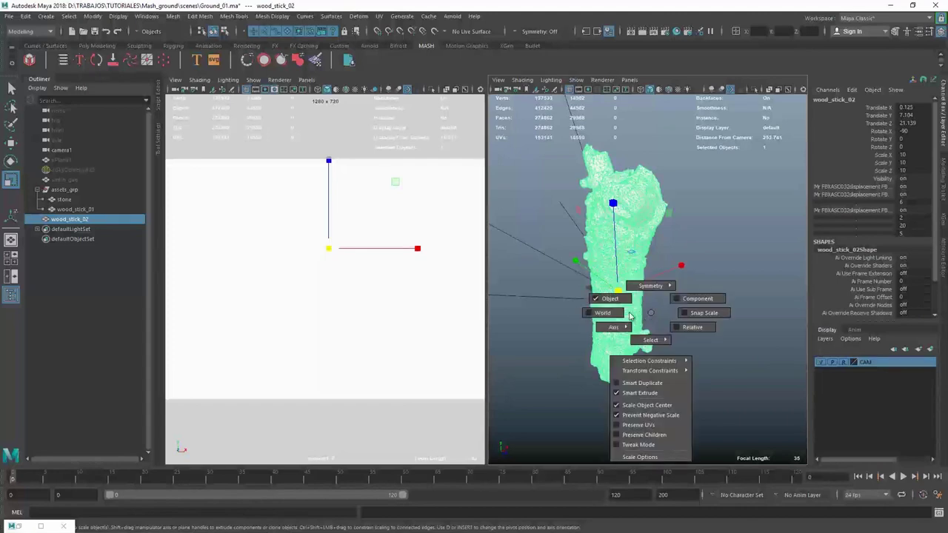
pyautogui.moveTo(709, 274); pyautogui.dragTo(590, 292, button='middle')
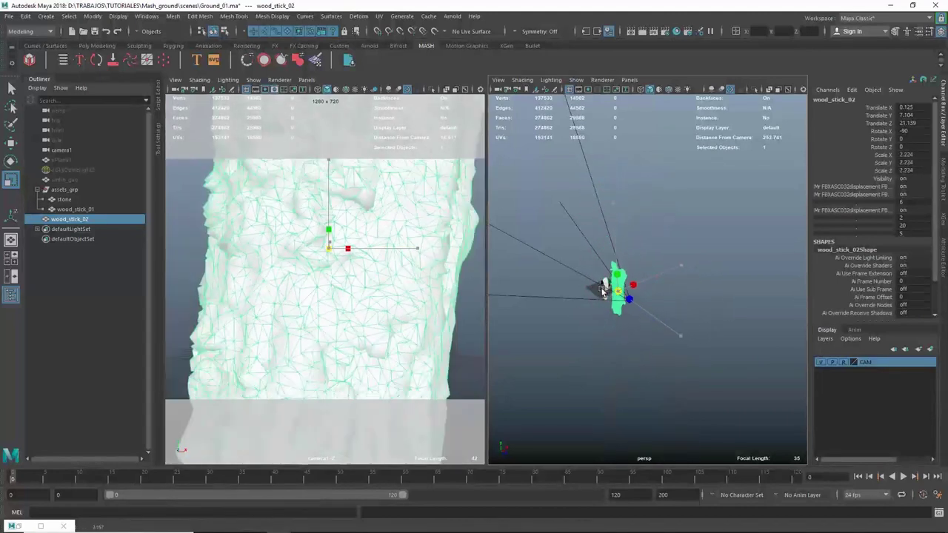
pyautogui.press('q')
pyautogui.moveTo(585, 303)
pyautogui.keyDown('alt'); pyautogui.mouseDown()
pyautogui.moveTo(636, 298)
pyautogui.moveTo(626, 273)
pyautogui.mouseUp(); pyautogui.keyUp('alt')
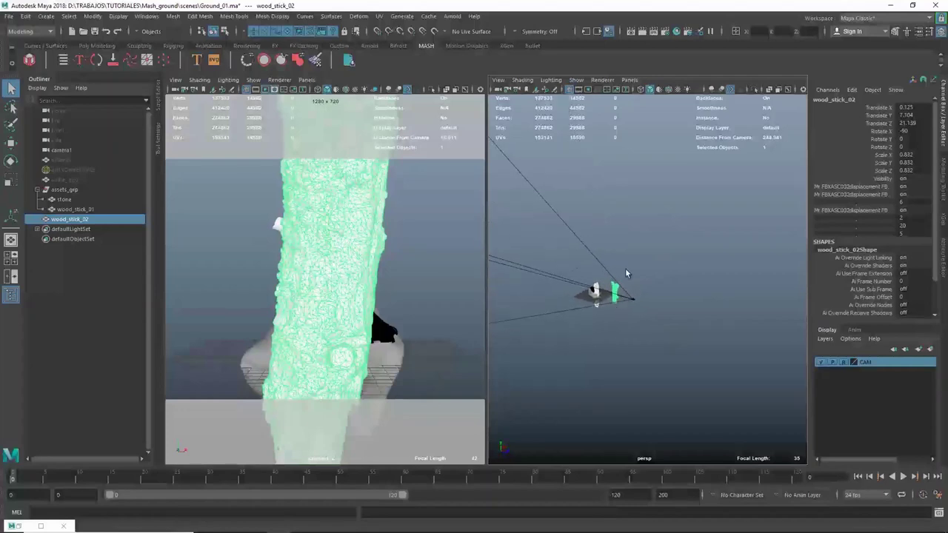
pyautogui.click(9, 17)
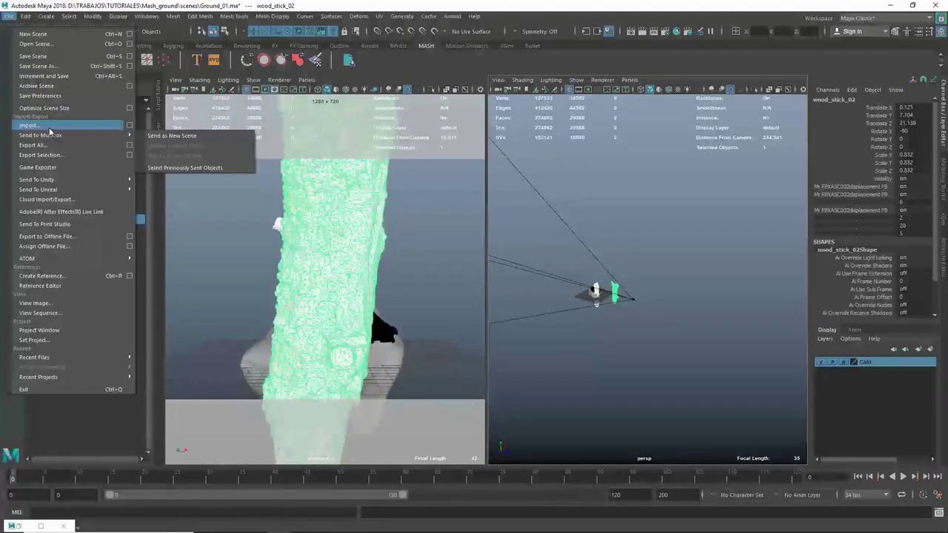
# Import wood_stick_04.FBX from the assets source folder.
pyautogui.click(50, 145)
pyautogui.click(584, 135)
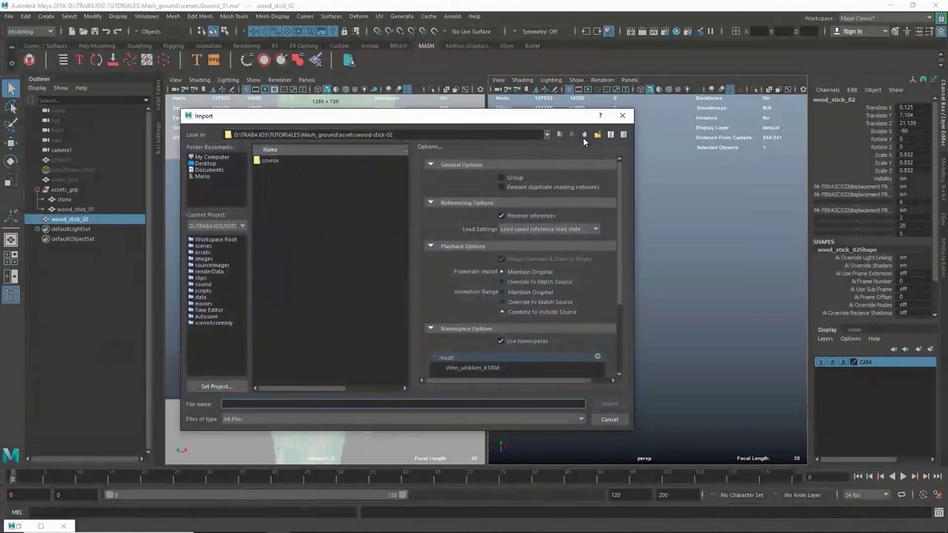
pyautogui.click(584, 135)
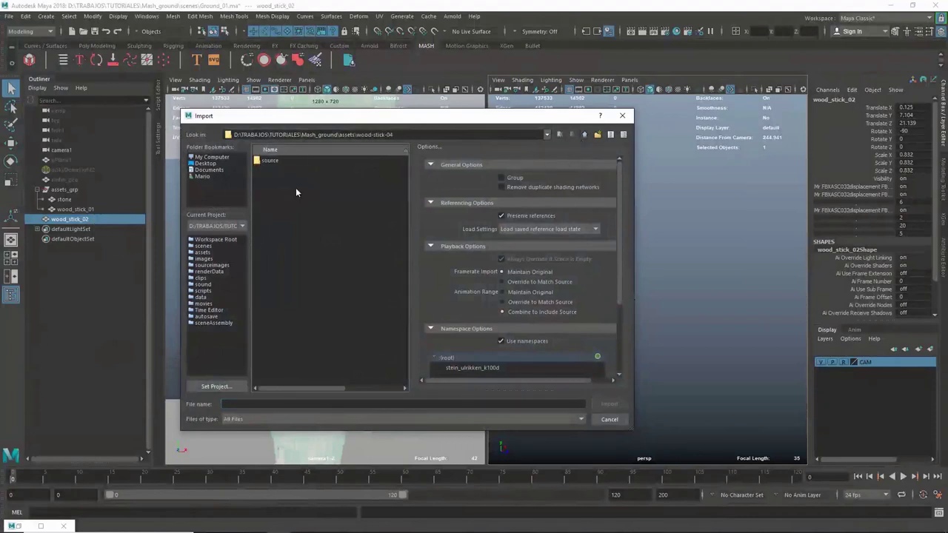
pyautogui.click(273, 162)
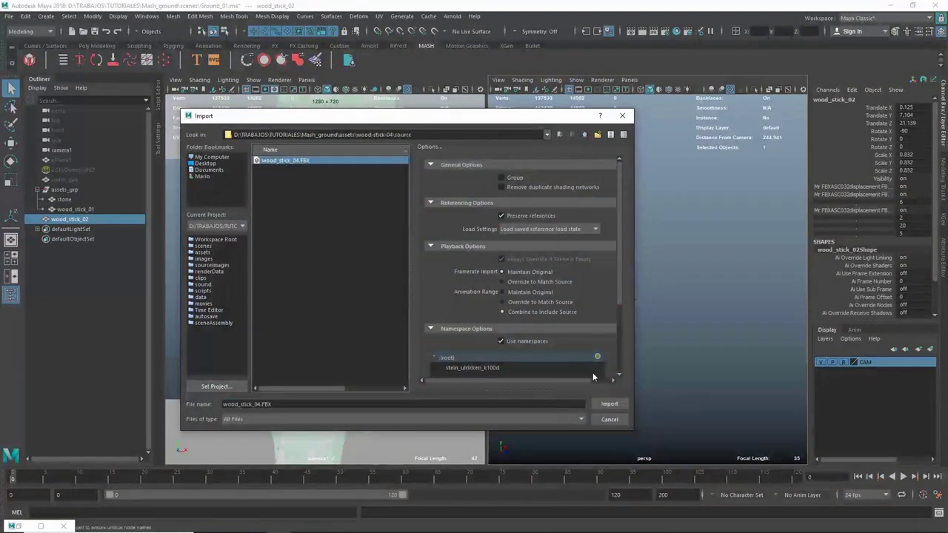
pyautogui.click(608, 406)
pyautogui.click(625, 313)
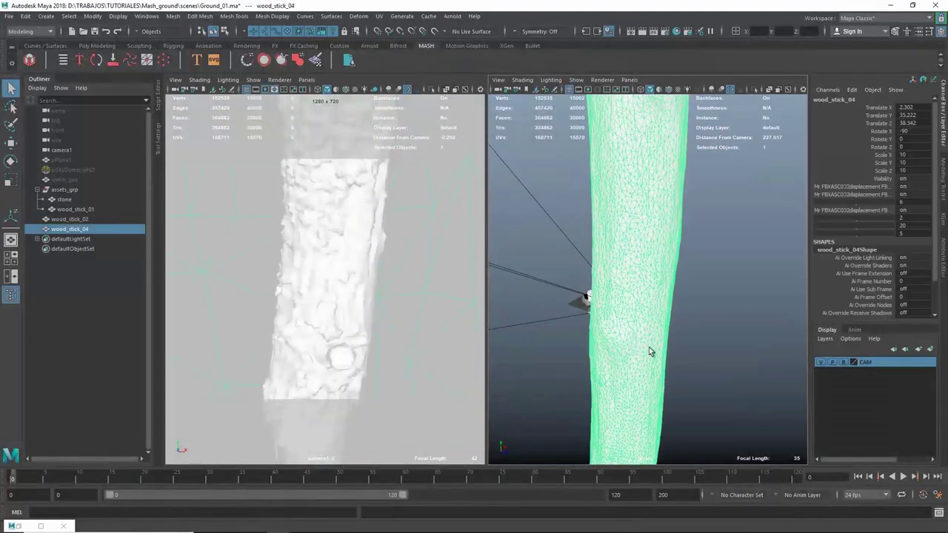
# Scale wood_stick_04 down to 0.326 and move it to the left of the stone.
pyautogui.press('r')
pyautogui.moveTo(625, 342); pyautogui.dragTo(351, 335, button='middle')
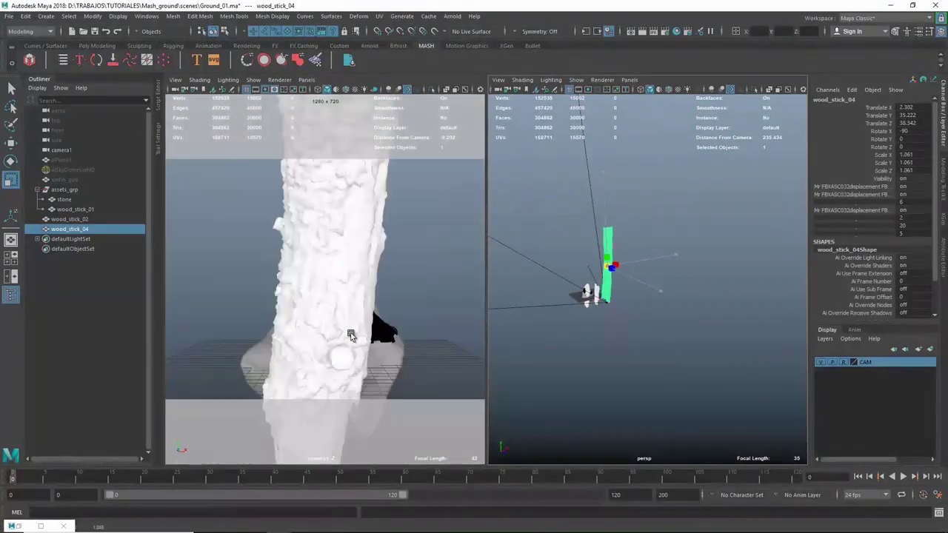
pyautogui.press('w')
pyautogui.scroll(2, 624, 285)
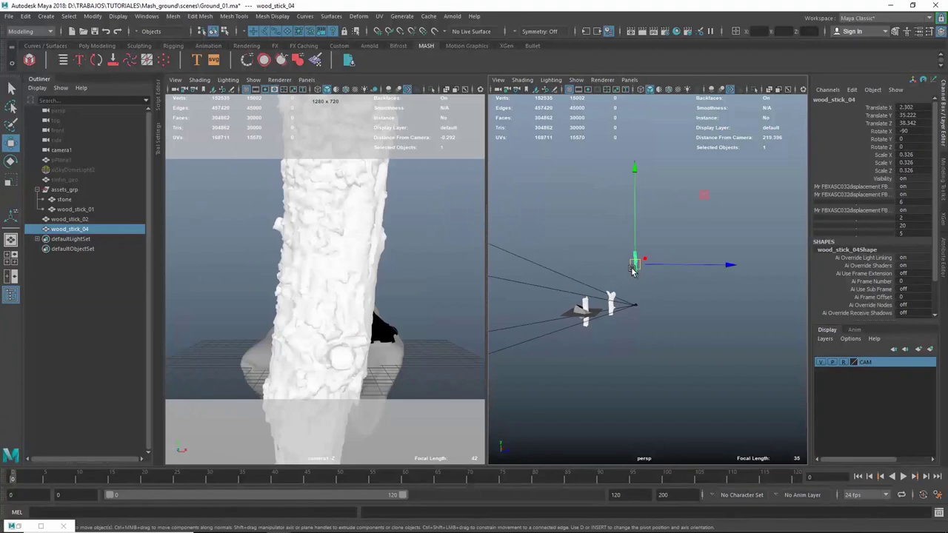
pyautogui.moveTo(635, 267); pyautogui.dragTo(593, 315)
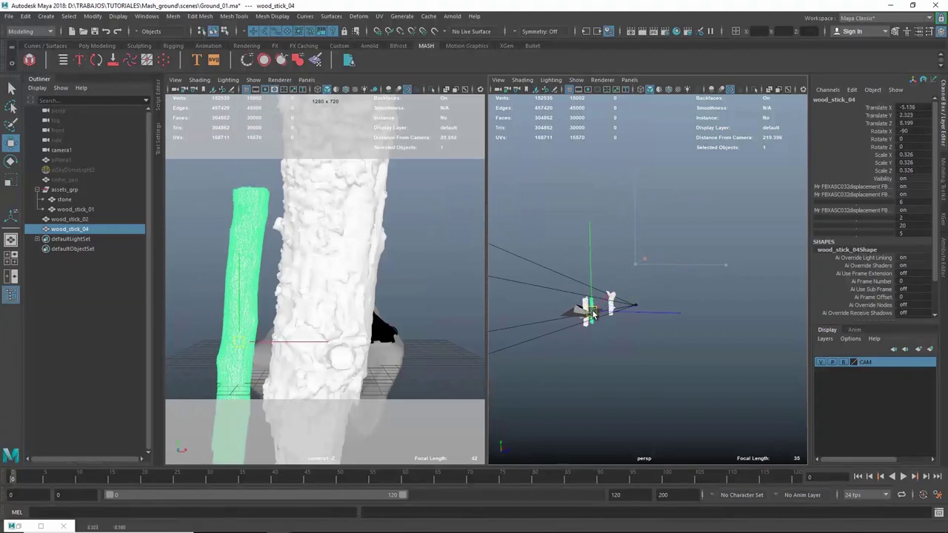
# Shrink wood_stick_02 to 0.267 scale and lower it in front of the stone.
pyautogui.click(309, 302)
pyautogui.press('r')
pyautogui.hotkey('ctrl', 'z')
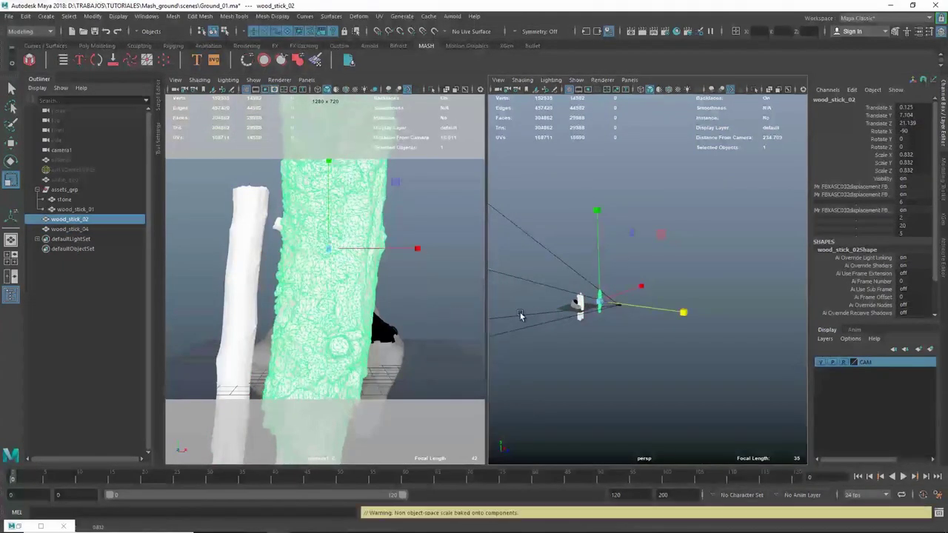
pyautogui.moveTo(694, 281); pyautogui.dragTo(686, 288, button='middle')
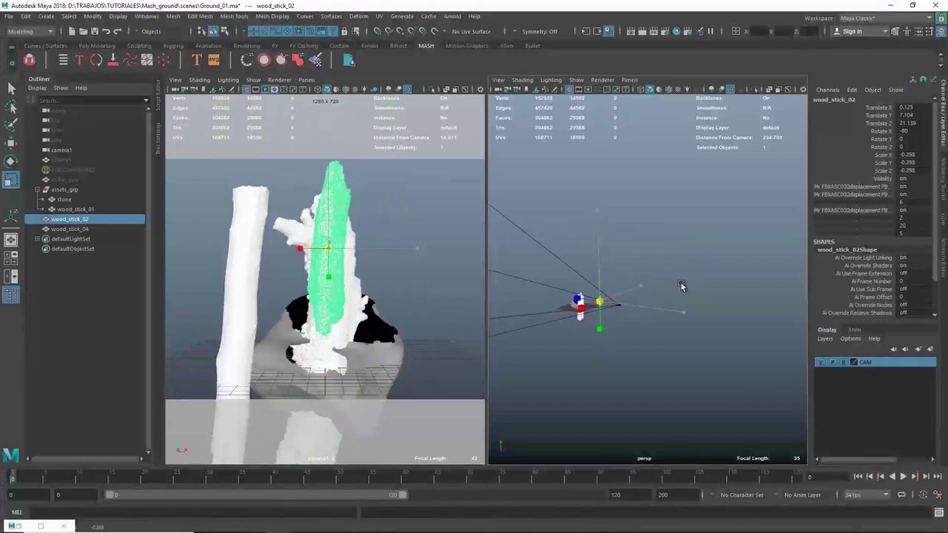
pyautogui.press('w')
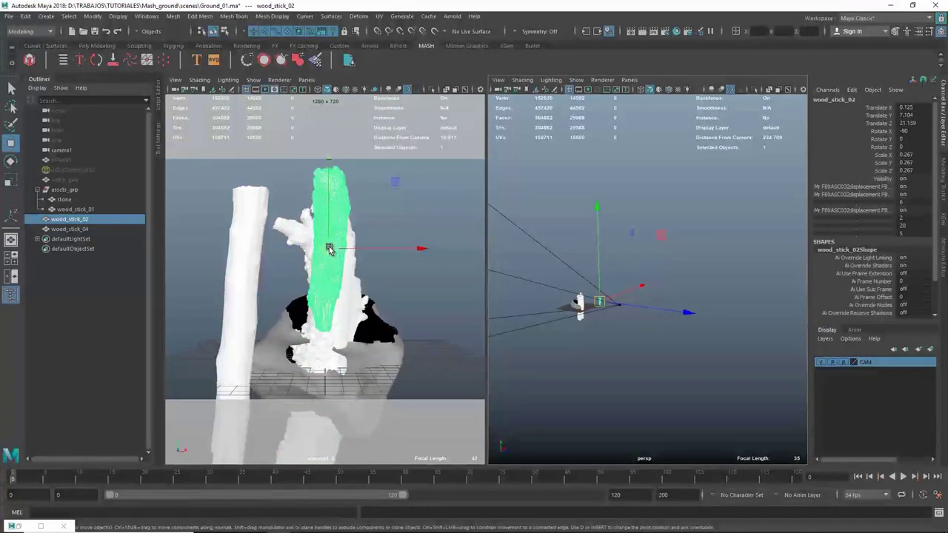
pyautogui.moveTo(329, 249); pyautogui.dragTo(332, 338)
pyautogui.press('q')
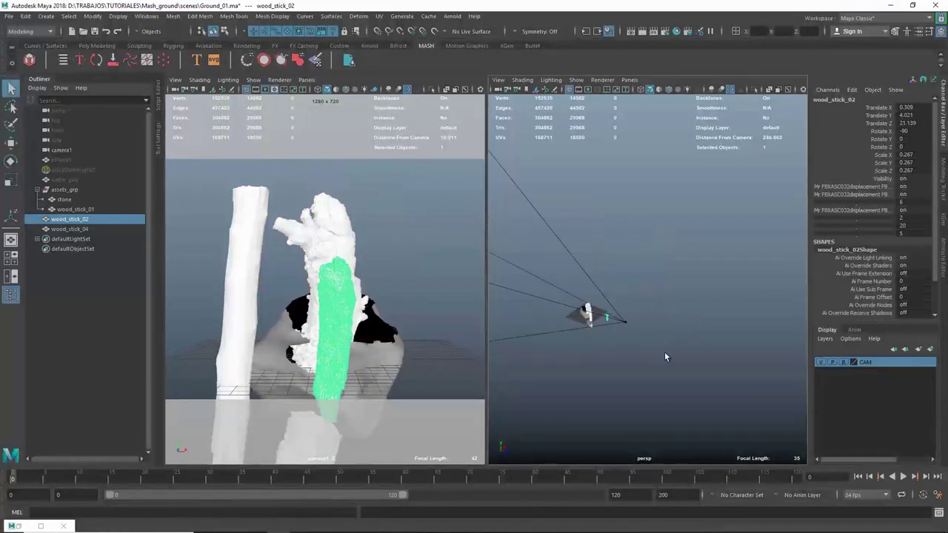
pyautogui.moveTo(664, 357)
pyautogui.keyDown('alt'); pyautogui.mouseDown()
pyautogui.moveTo(675, 281)
pyautogui.moveTo(643, 302)
pyautogui.mouseUp(); pyautogui.keyUp('alt')
pyautogui.press('space')
pyautogui.scroll(3, 488, 297)
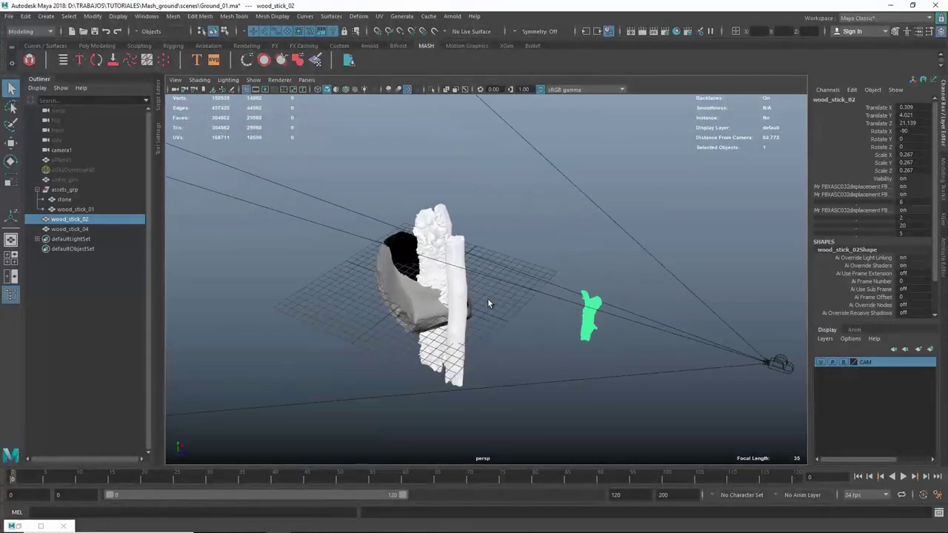
# Hide the stone, snap wood_stick_01 to the grid origin, and hide it.
pyautogui.moveTo(398, 311)
pyautogui.keyDown('alt'); pyautogui.mouseDown()
pyautogui.moveTo(445, 317)
pyautogui.moveTo(485, 303)
pyautogui.moveTo(477, 314)
pyautogui.moveTo(594, 282)
pyautogui.moveTo(544, 315)
pyautogui.moveTo(469, 314)
pyautogui.moveTo(503, 258)
pyautogui.mouseUp(); pyautogui.keyUp('alt')
pyautogui.click(405, 310)
pyautogui.press('h')
pyautogui.click(437, 308)
pyautogui.press('w')
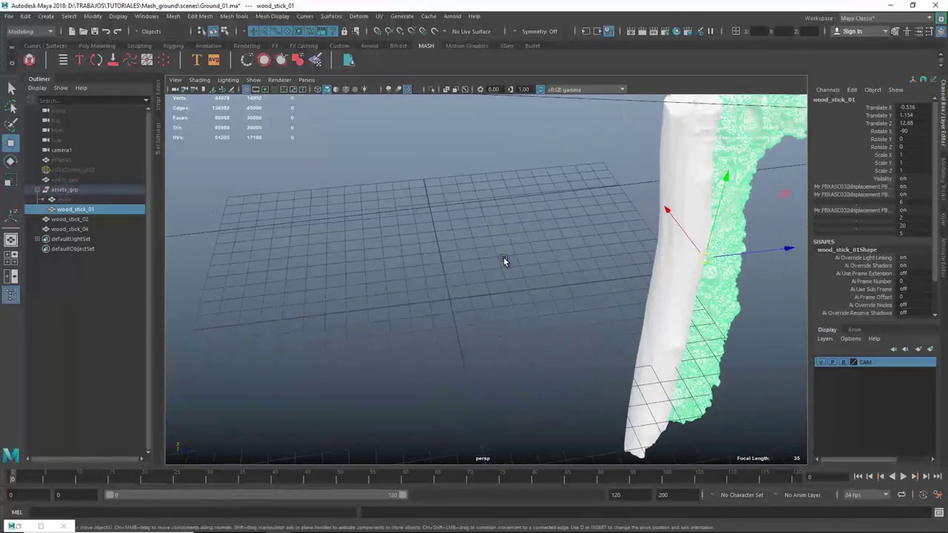
pyautogui.moveTo(450, 300); pyautogui.dragTo(455, 306, button='middle')
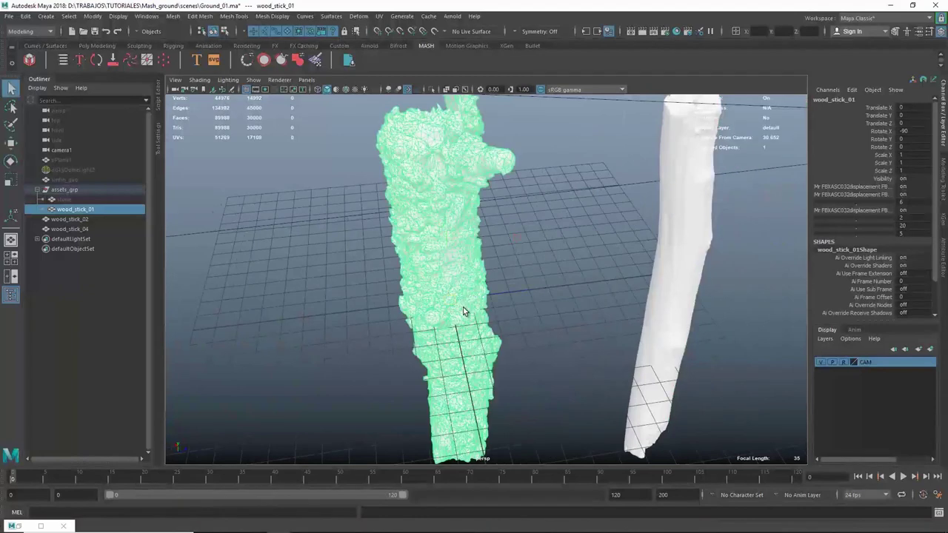
pyautogui.hotkey('ctrl', 'h')
# Snap wood_stick_04 to the grid origin and hide it.
pyautogui.keyDown('alt'); pyautogui.moveTo(470, 307); pyautogui.dragTo(603, 290); pyautogui.keyUp('alt')
pyautogui.click(603, 289)
pyautogui.moveTo(660, 275)
pyautogui.keyDown('alt'); pyautogui.mouseDown()
pyautogui.moveTo(604, 296)
pyautogui.moveTo(615, 311)
pyautogui.moveTo(419, 313)
pyautogui.moveTo(422, 323)
pyautogui.mouseUp(); pyautogui.keyUp('alt')
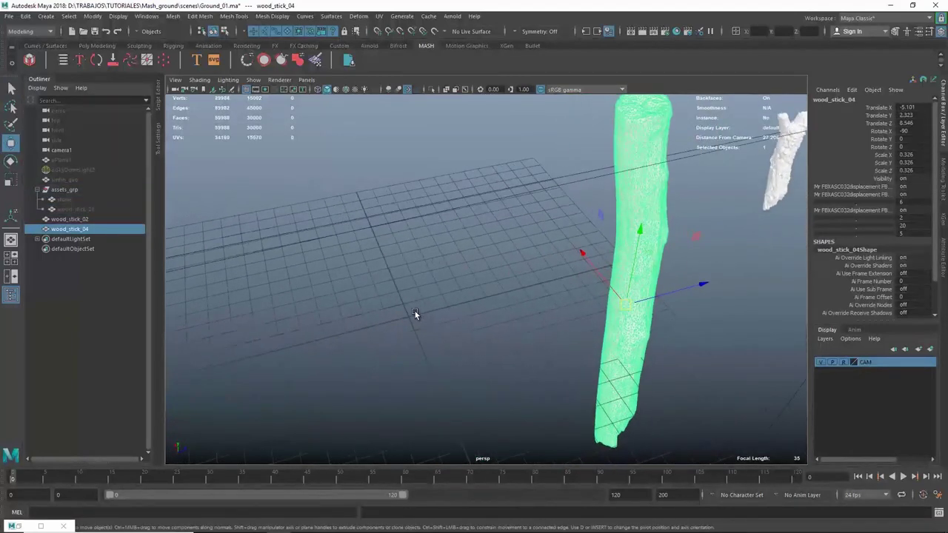
pyautogui.moveTo(415, 313); pyautogui.dragTo(420, 318, button='middle')
pyautogui.hotkey('ctrl', 'h')
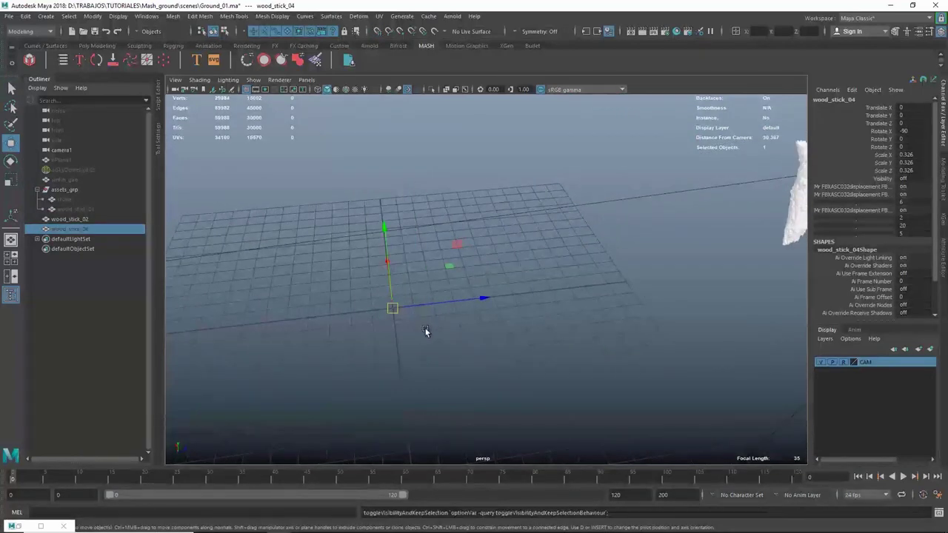
# Snap wood_stick_02 to translate 0, 0, 0 at the grid origin.
pyautogui.keyDown('alt'); pyautogui.moveTo(424, 312); pyautogui.dragTo(611, 250); pyautogui.keyUp('alt')
pyautogui.click(597, 219)
pyautogui.moveTo(597, 219)
pyautogui.keyDown('alt'); pyautogui.mouseDown()
pyautogui.moveTo(614, 243)
pyautogui.moveTo(582, 244)
pyautogui.moveTo(541, 299)
pyautogui.moveTo(473, 280)
pyautogui.moveTo(471, 253)
pyautogui.mouseUp(); pyautogui.keyUp('alt')
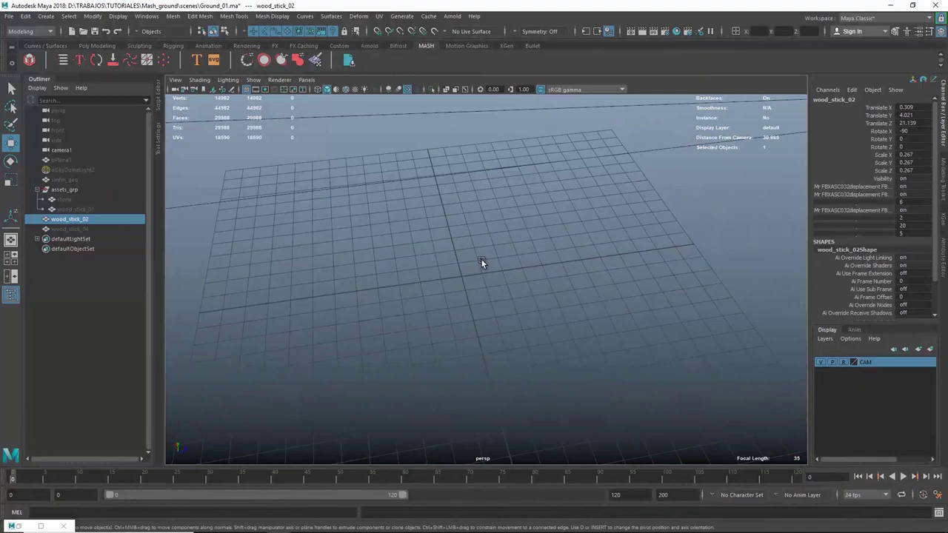
pyautogui.moveTo(467, 279); pyautogui.dragTo(465, 278, button='middle')
pyautogui.press('q')
pyautogui.moveTo(465, 278)
pyautogui.keyDown('alt'); pyautogui.mouseDown()
pyautogui.moveTo(476, 297)
pyautogui.moveTo(448, 296)
pyautogui.mouseUp(); pyautogui.keyUp('alt')
# Frame wood_stick_02 and rotate it onto its side to about -88 on Z.
pyautogui.press('f')
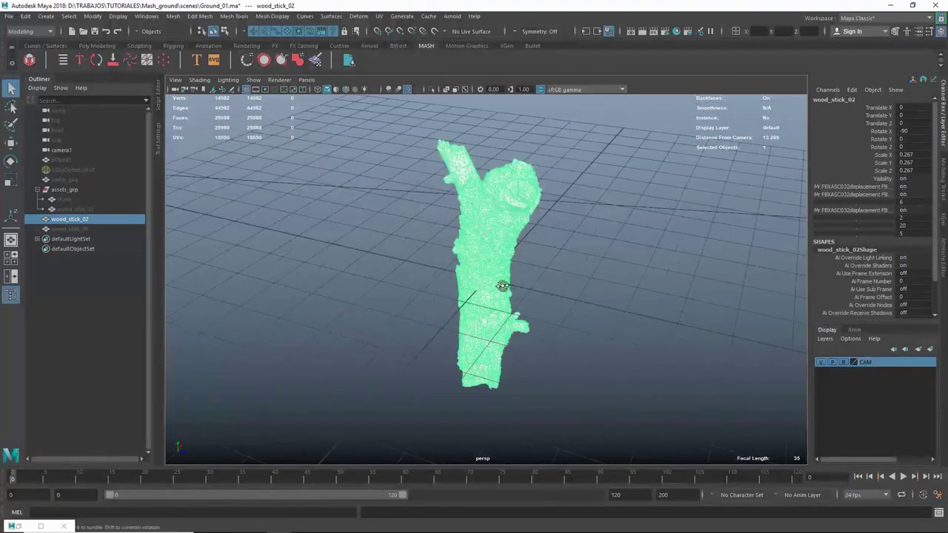
pyautogui.moveTo(504, 286)
pyautogui.keyDown('alt'); pyautogui.mouseDown()
pyautogui.moveTo(478, 275)
pyautogui.moveTo(478, 294)
pyautogui.mouseUp(); pyautogui.keyUp('alt')
pyautogui.press('e')
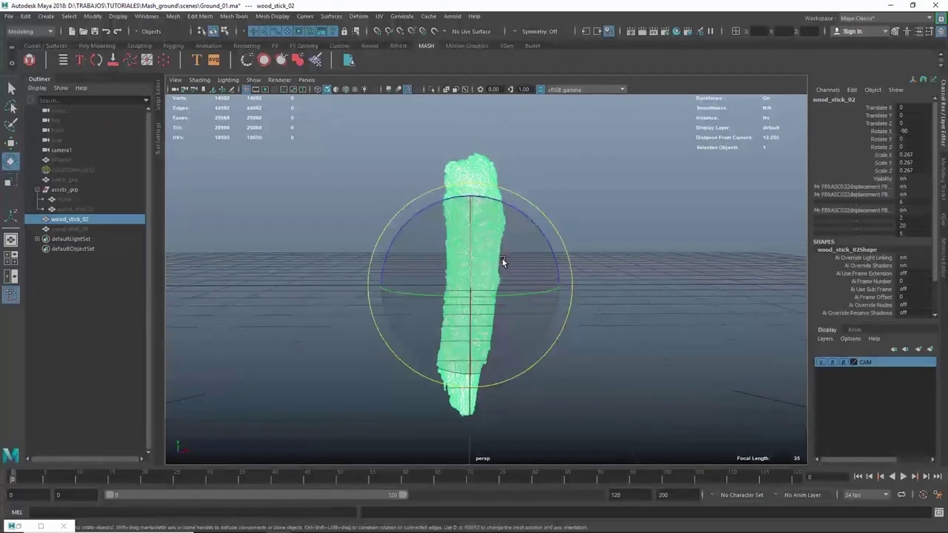
pyautogui.click(502, 246)
pyautogui.click(535, 260)
pyautogui.moveTo(543, 235)
pyautogui.mouseDown()
pyautogui.moveTo(576, 284)
pyautogui.moveTo(508, 286)
pyautogui.moveTo(540, 292)
pyautogui.moveTo(523, 293)
pyautogui.mouseUp()
pyautogui.rightClick(508, 285)
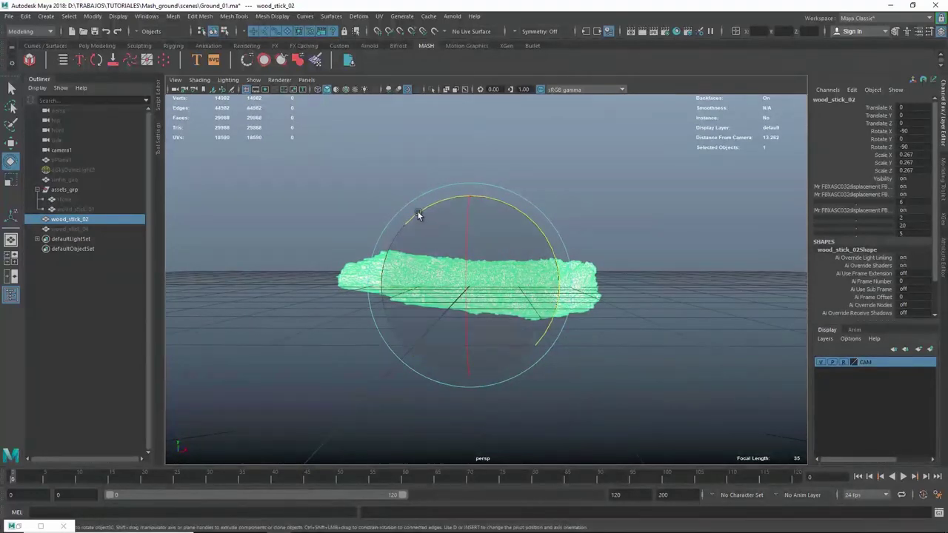
pyautogui.moveTo(422, 207); pyautogui.dragTo(421, 210)
# Raise wood_stick_02 to translate Y 0.382, checking in front view, then hide it.
pyautogui.press('w')
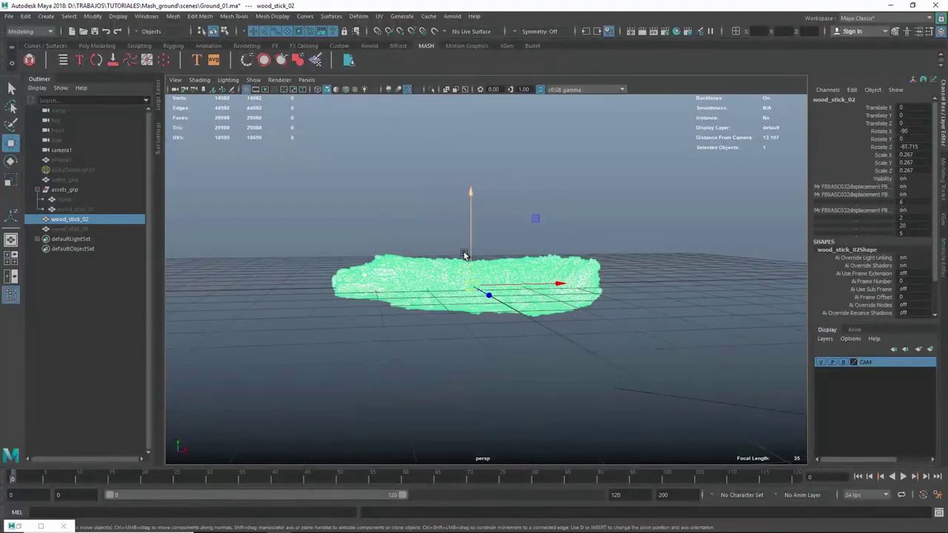
pyautogui.moveTo(467, 252); pyautogui.dragTo(486, 247)
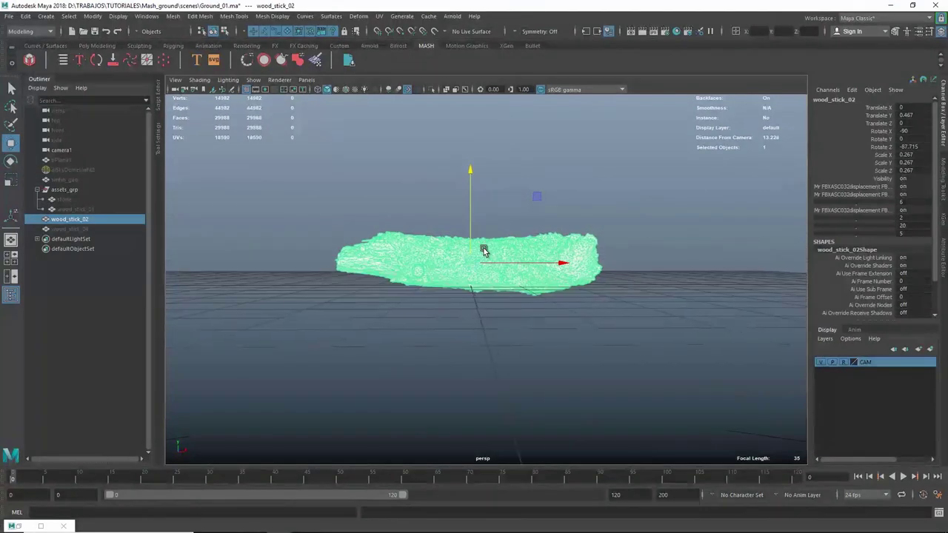
pyautogui.press('space')
pyautogui.press('space')
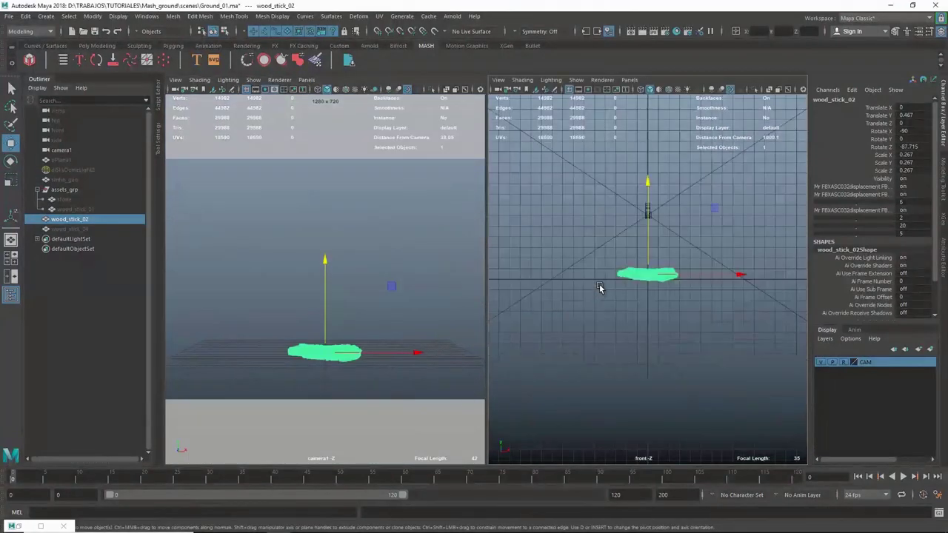
pyautogui.press('f')
pyautogui.press('space')
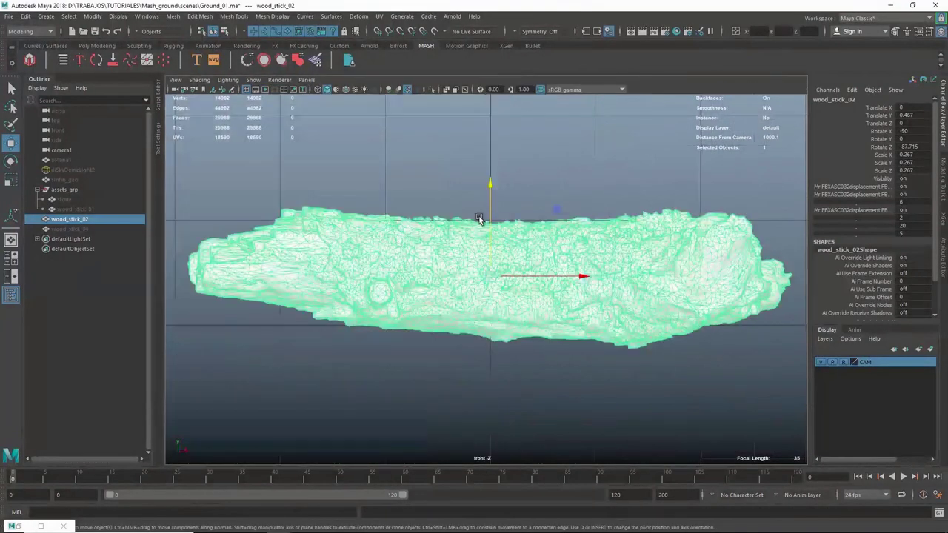
pyautogui.moveTo(479, 219); pyautogui.dragTo(491, 227)
pyautogui.scroll(-3, 478, 229)
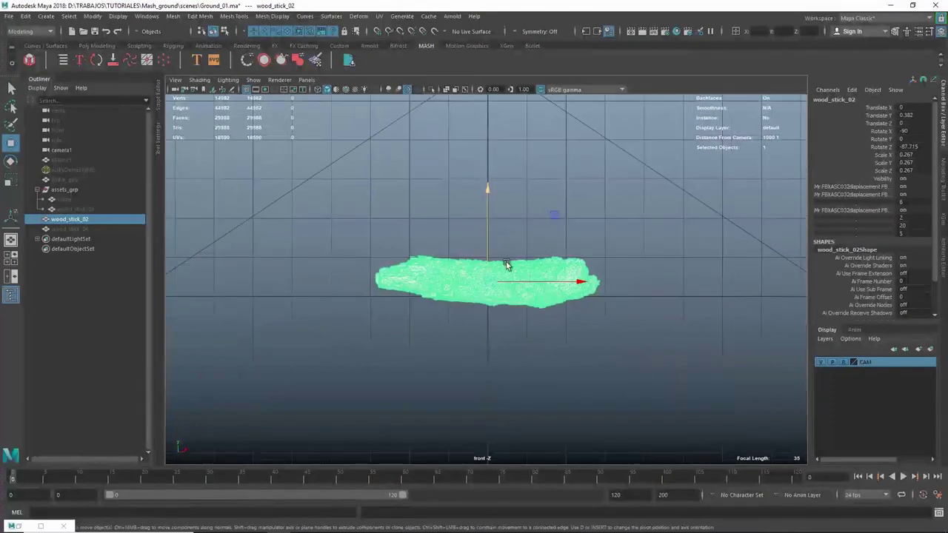
pyautogui.scroll(1, 506, 265)
pyautogui.press('q')
pyautogui.press('h')
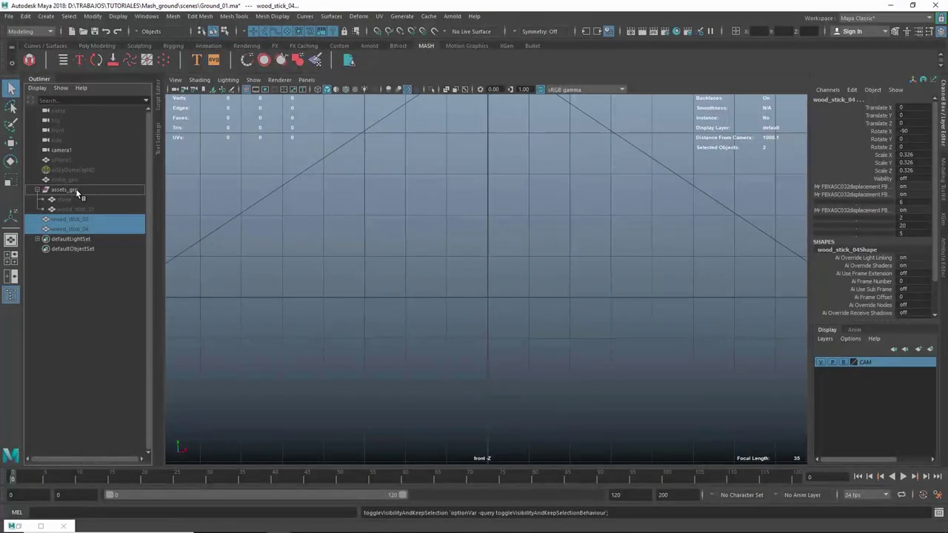
# Unhide wood_stick_04, frame it, and rotate it towards horizontal.
pyautogui.click(82, 229)
pyautogui.press('h')
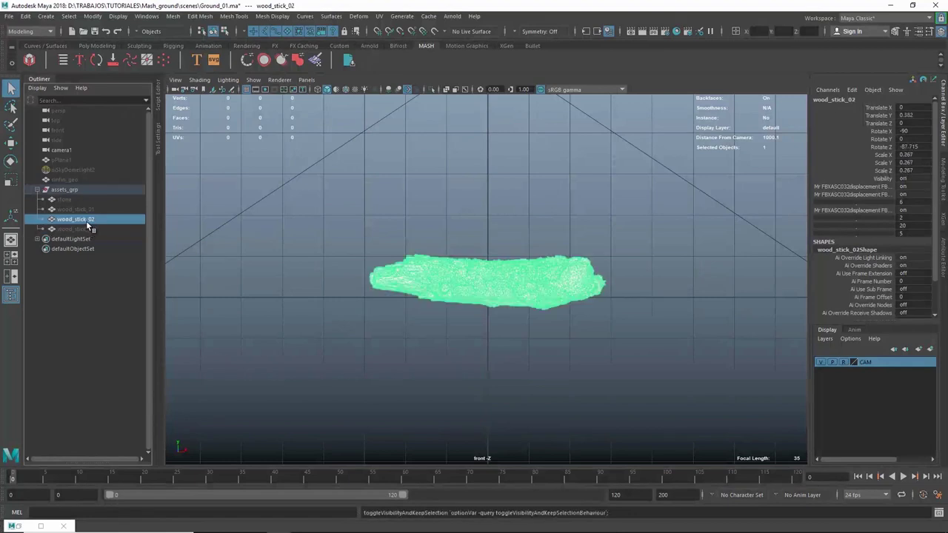
pyautogui.press('h')
pyautogui.click(83, 230)
pyautogui.press('h')
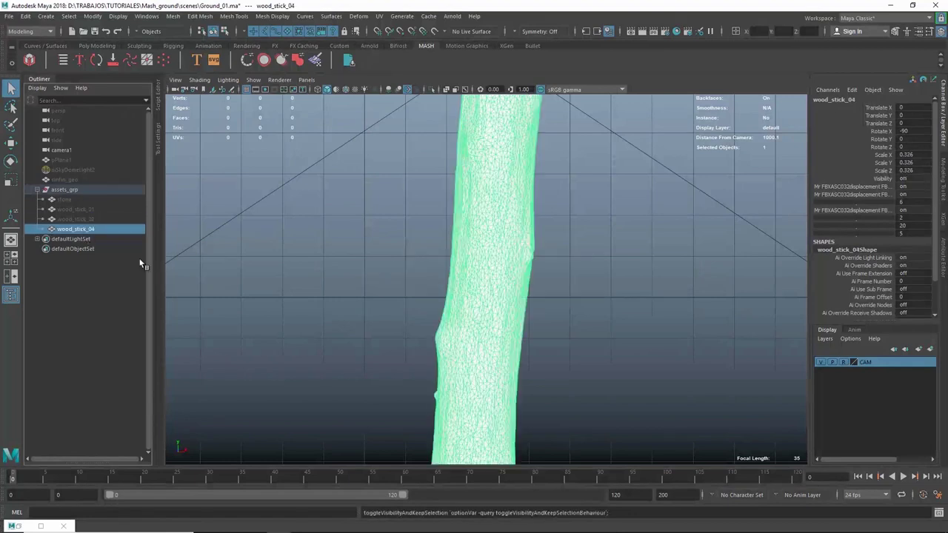
pyautogui.press('f')
pyautogui.press('e')
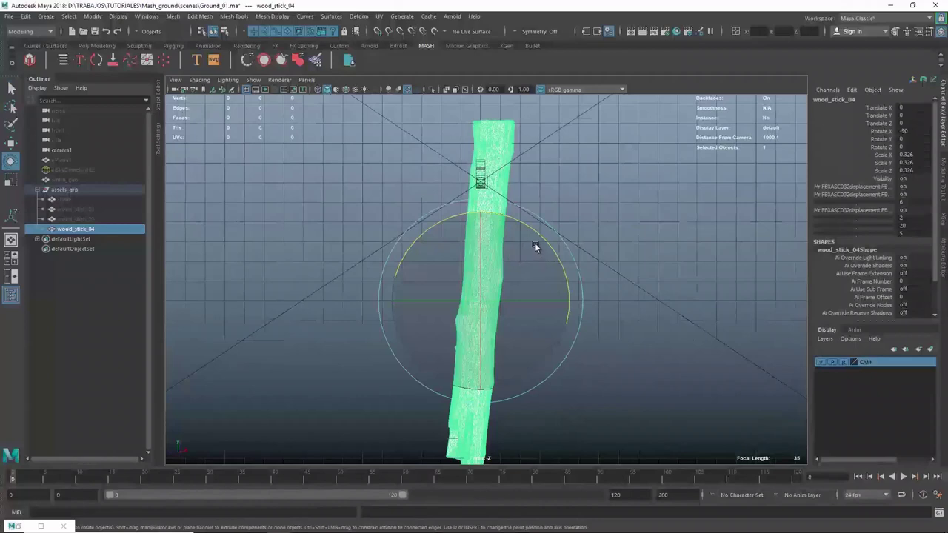
pyautogui.rightClick(540, 240)
pyautogui.moveTo(545, 242)
pyautogui.mouseDown()
pyautogui.moveTo(583, 287)
pyautogui.moveTo(561, 265)
pyautogui.mouseUp()
# Shrink wood_stick_04 to about 0.2 scale, adjust its height, then hide it.
pyautogui.press('w')
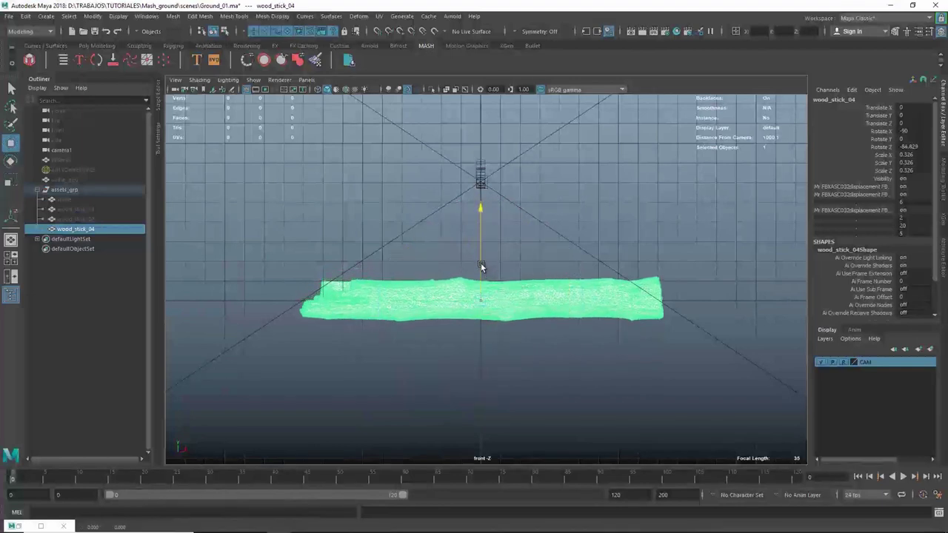
pyautogui.moveTo(485, 265)
pyautogui.mouseDown()
pyautogui.moveTo(486, 246)
pyautogui.moveTo(487, 257)
pyautogui.mouseUp()
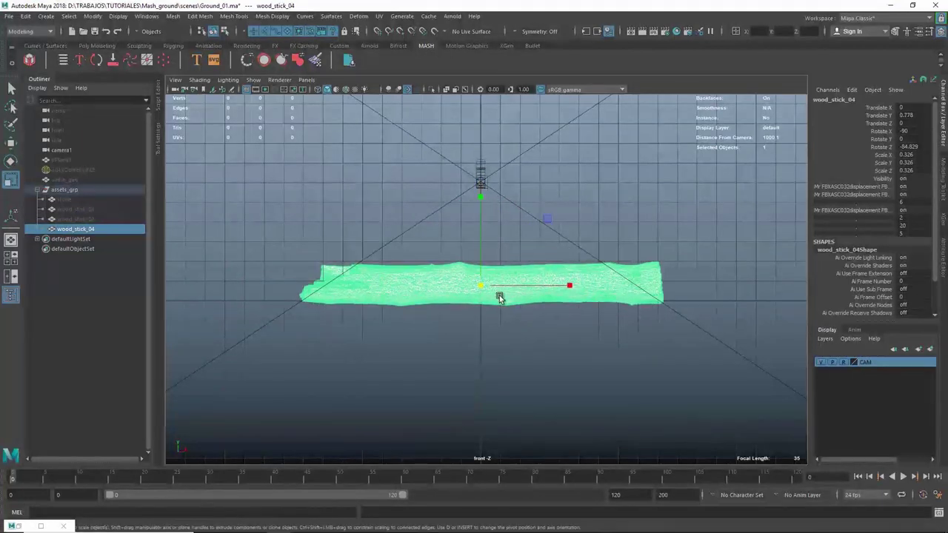
pyautogui.moveTo(500, 318); pyautogui.dragTo(433, 317, button='middle')
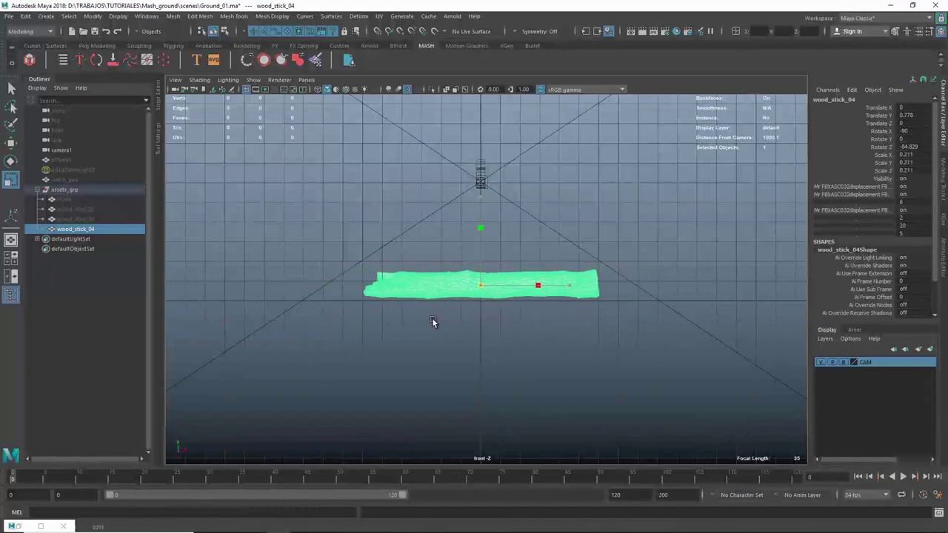
pyautogui.press('w')
pyautogui.moveTo(481, 256); pyautogui.dragTo(482, 262)
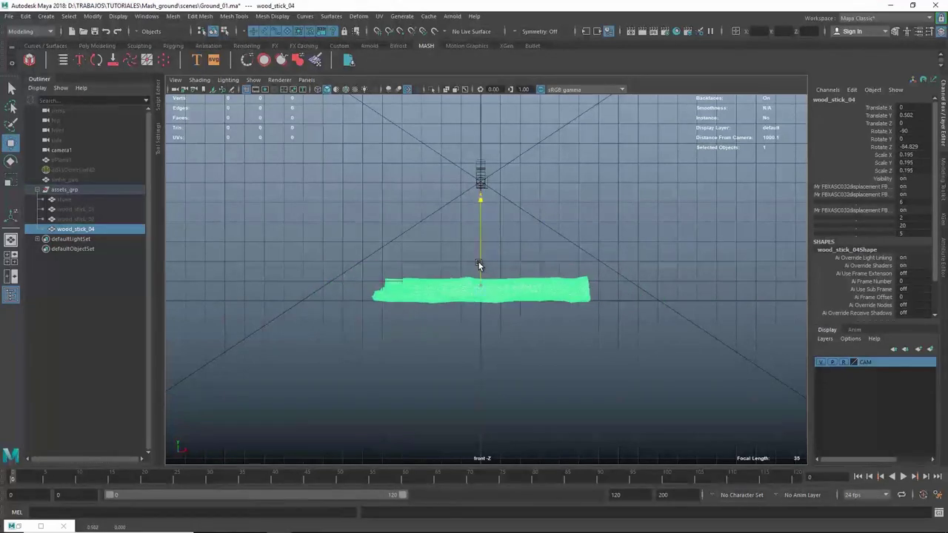
pyautogui.click(91, 218)
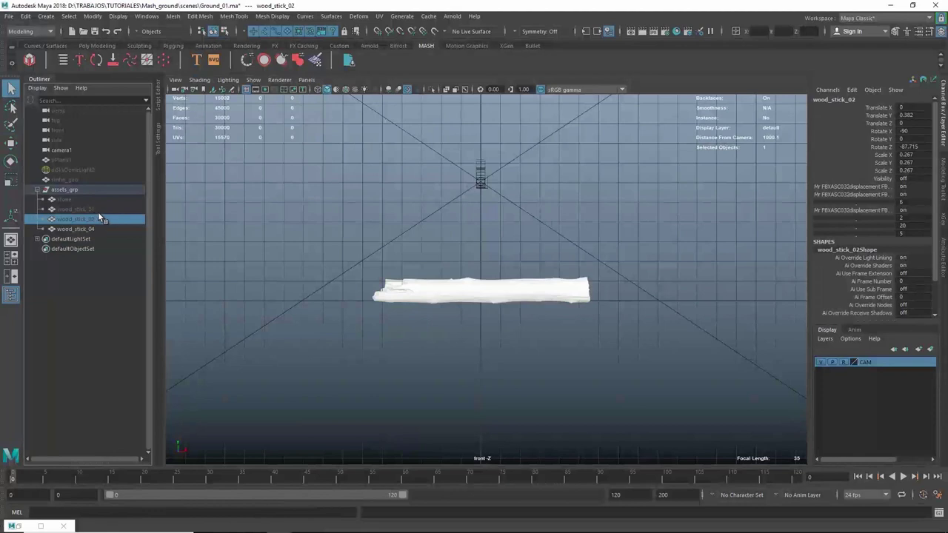
pyautogui.click(380, 295)
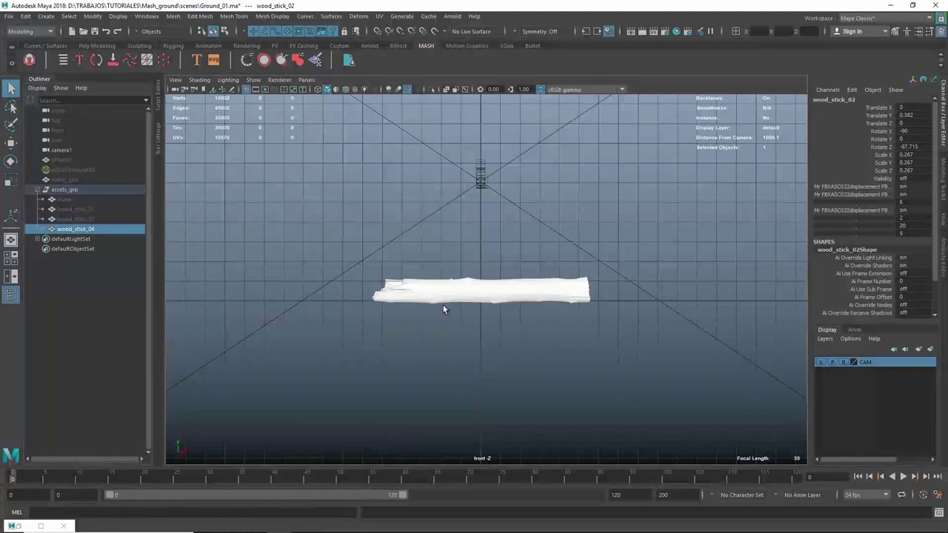
pyautogui.press('h')
# Unhide wood_stick_01 and lay it on its side at rotate Z -84.619.
pyautogui.click(88, 218)
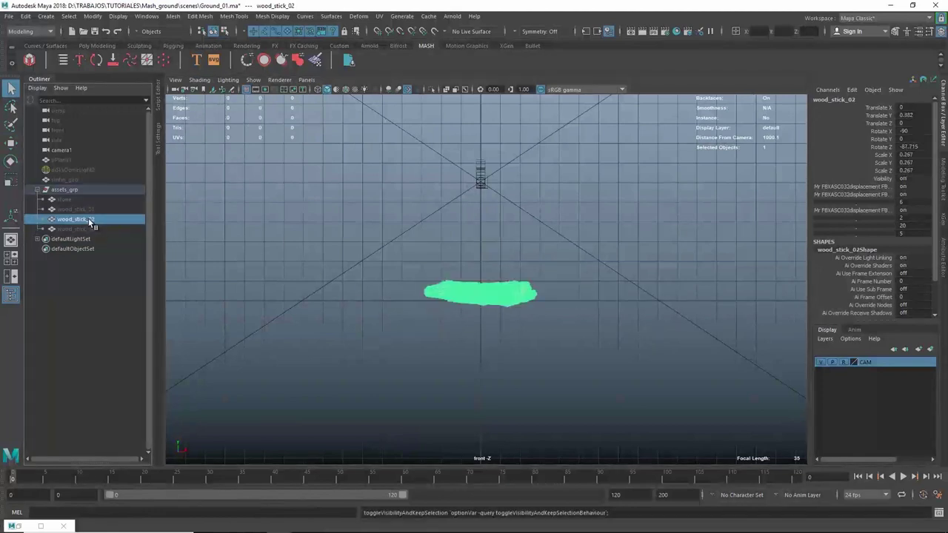
pyautogui.click(90, 210)
pyautogui.press('h')
pyautogui.press('e')
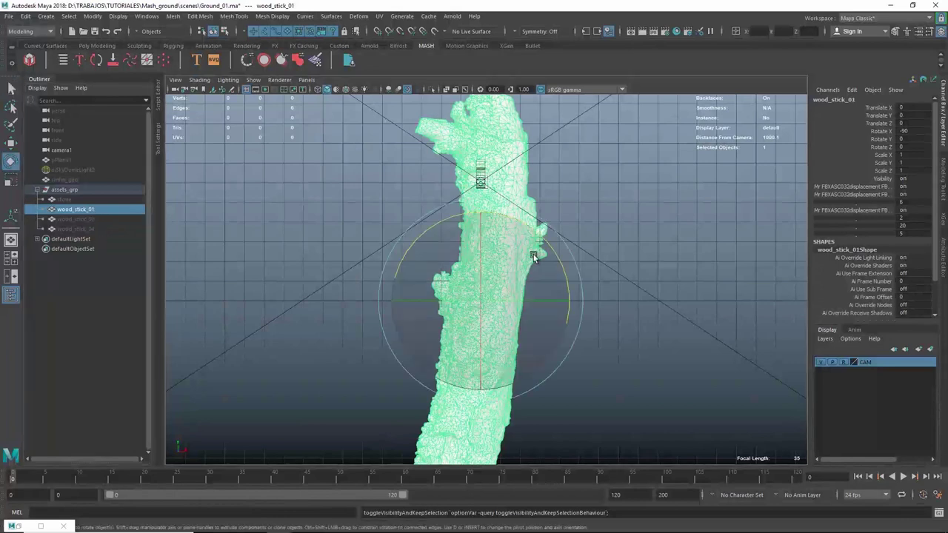
pyautogui.rightClick(518, 252)
pyautogui.moveTo(492, 196)
pyautogui.mouseDown()
pyautogui.moveTo(586, 284)
pyautogui.moveTo(564, 273)
pyautogui.mouseUp()
pyautogui.click(574, 280)
pyautogui.click(598, 294)
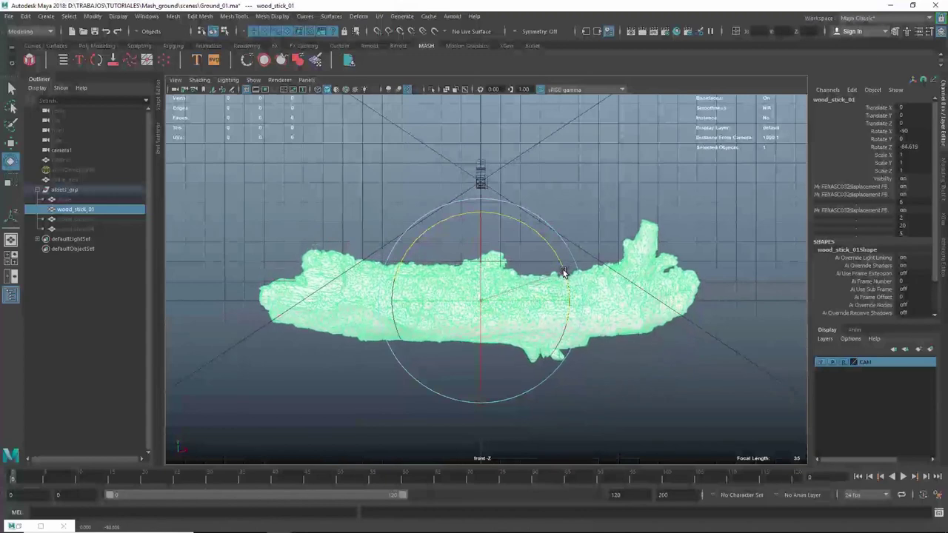
# Scale wood_stick_01 to 0.217 and raise it to translate Y 0.351.
pyautogui.press('r')
pyautogui.moveTo(637, 309); pyautogui.dragTo(462, 327, button='middle')
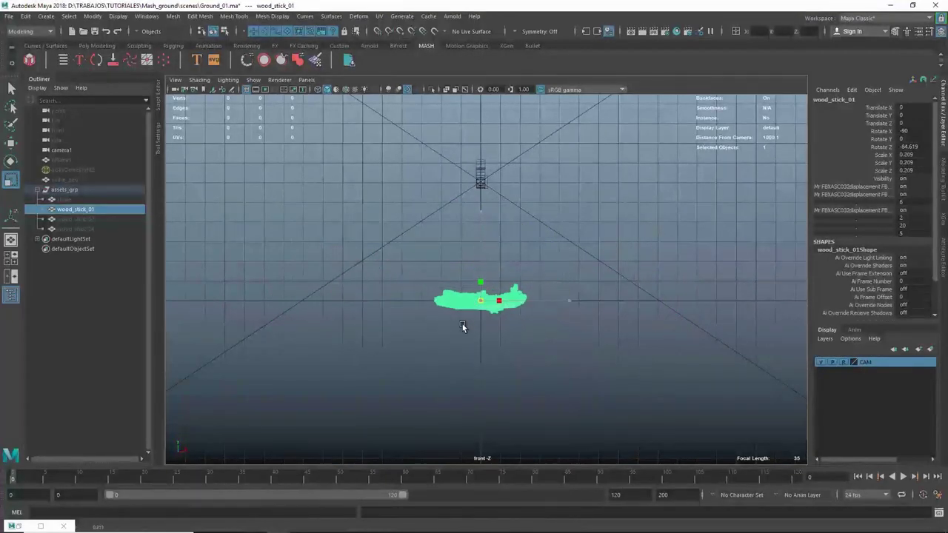
pyautogui.press('w')
pyautogui.moveTo(483, 280); pyautogui.dragTo(483, 270)
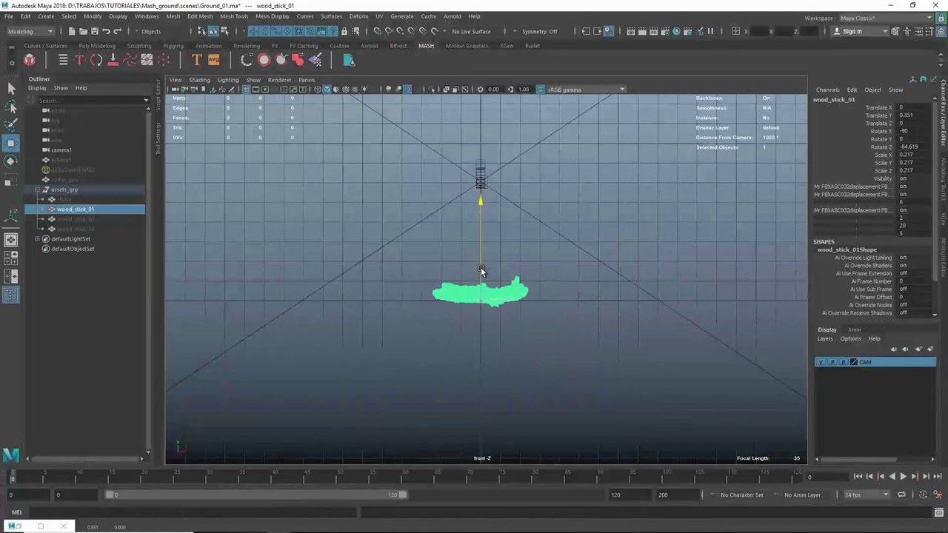
# Hide wood_stick_01, unhide the stone, and rotate it over to -14.511, -3.841, 180.
pyautogui.press('h')
pyautogui.click(78, 199)
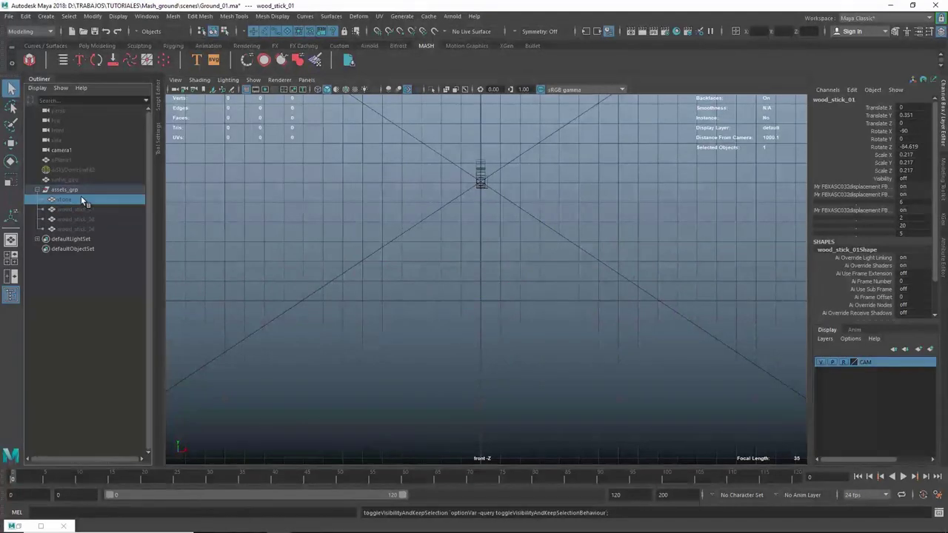
pyautogui.press('h')
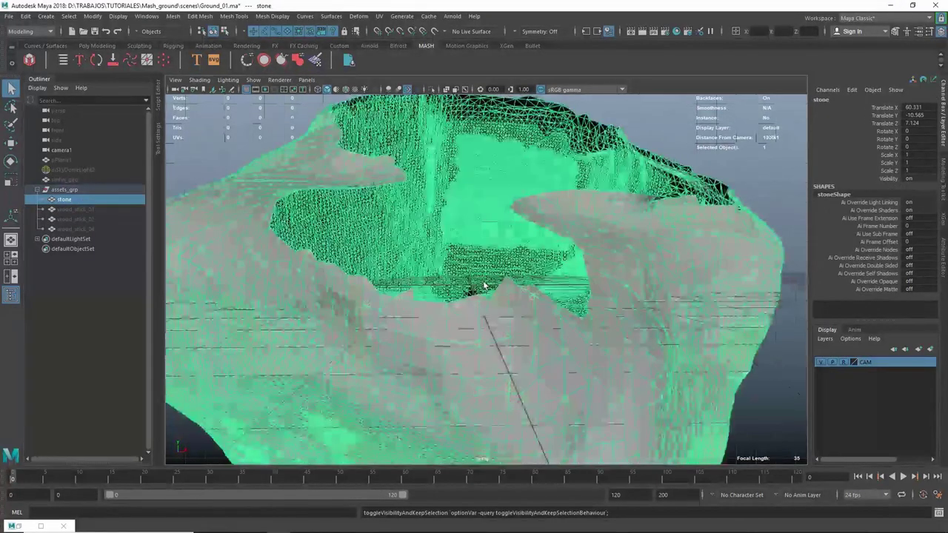
pyautogui.moveTo(476, 291)
pyautogui.keyDown('alt'); pyautogui.mouseDown()
pyautogui.moveTo(475, 212)
pyautogui.moveTo(541, 277)
pyautogui.moveTo(555, 275)
pyautogui.moveTo(486, 207)
pyautogui.moveTo(357, 195)
pyautogui.mouseUp(); pyautogui.keyUp('alt')
pyautogui.click(534, 290)
pyautogui.press('e')
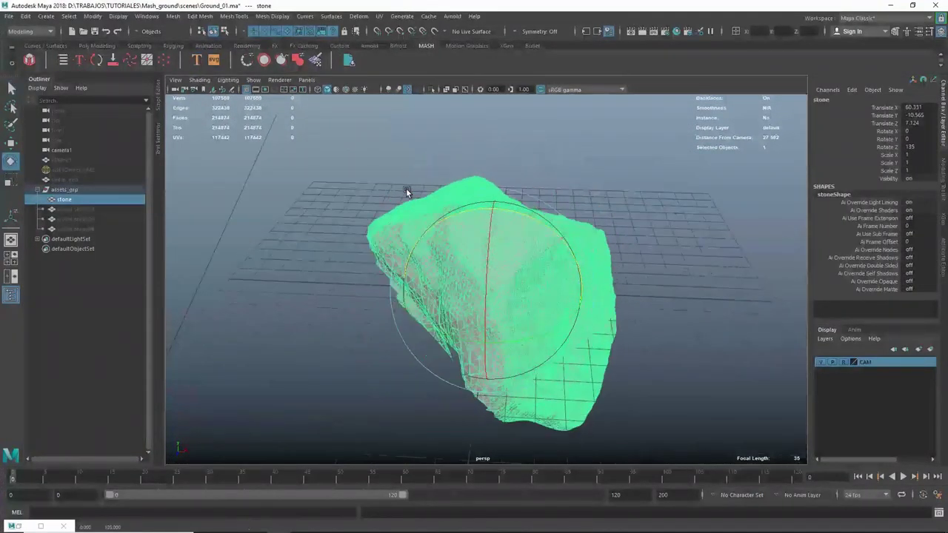
pyautogui.moveTo(480, 245)
pyautogui.mouseDown()
pyautogui.moveTo(482, 222)
pyautogui.moveTo(470, 259)
pyautogui.moveTo(535, 217)
pyautogui.moveTo(521, 214)
pyautogui.moveTo(508, 249)
pyautogui.moveTo(594, 295)
pyautogui.mouseUp()
# Scale the stone uniformly to 0.254 and view through camera1.
pyautogui.press('q')
pyautogui.press('r')
pyautogui.moveTo(594, 295)
pyautogui.mouseDown(button='middle')
pyautogui.moveTo(672, 279)
pyautogui.moveTo(490, 303)
pyautogui.mouseUp(button='middle')
pyautogui.press('q')
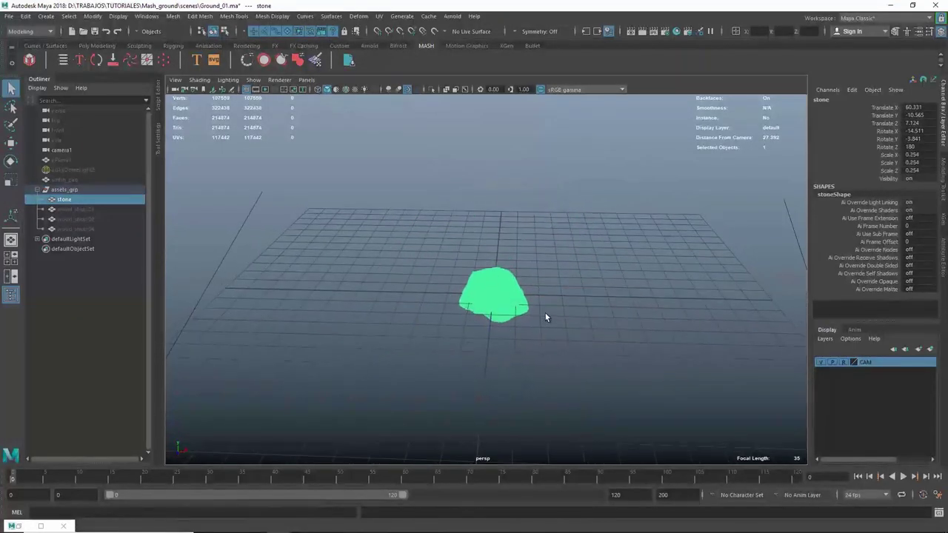
pyautogui.press('space')
pyautogui.press('space')
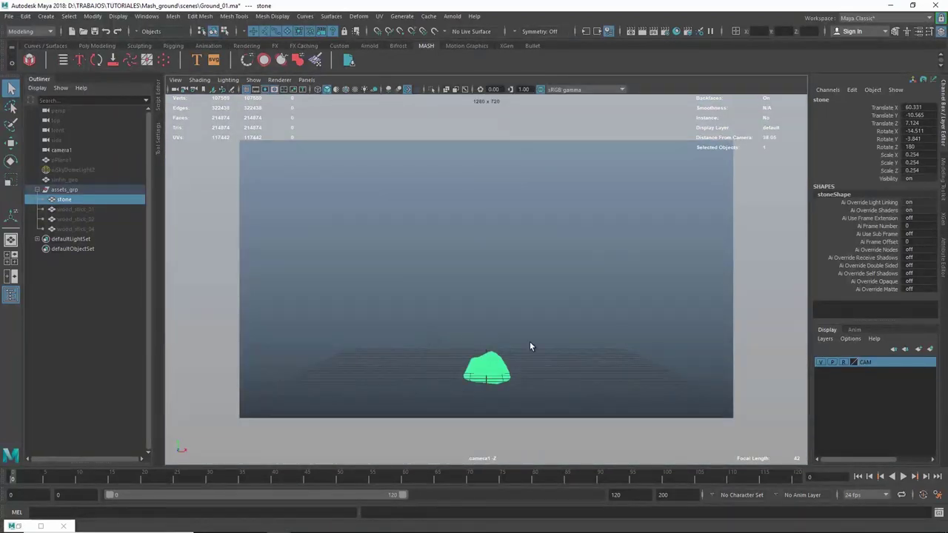
# Shrink the stone further to about 0.13 scale and hide it.
pyautogui.press('r')
pyautogui.moveTo(618, 343); pyautogui.dragTo(601, 345, button='middle')
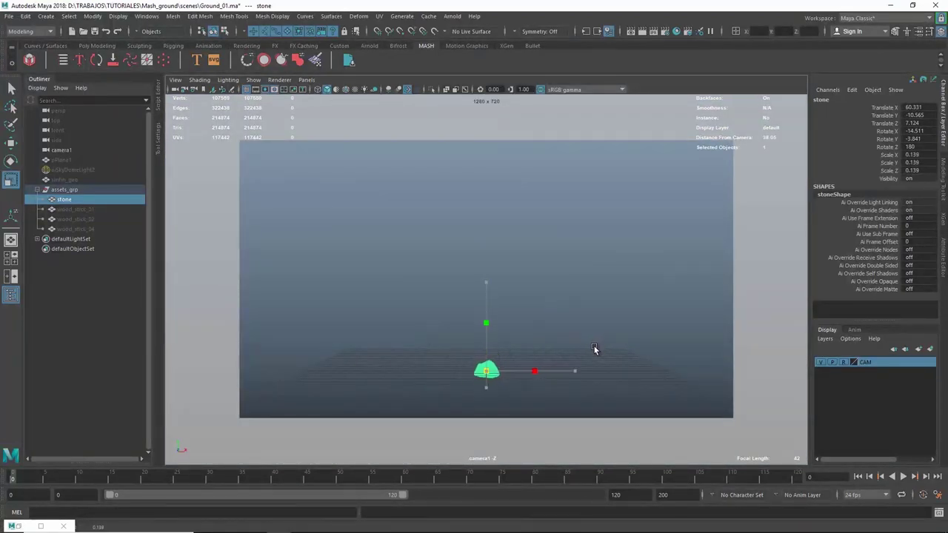
pyautogui.hotkey('ctrl', 'h')
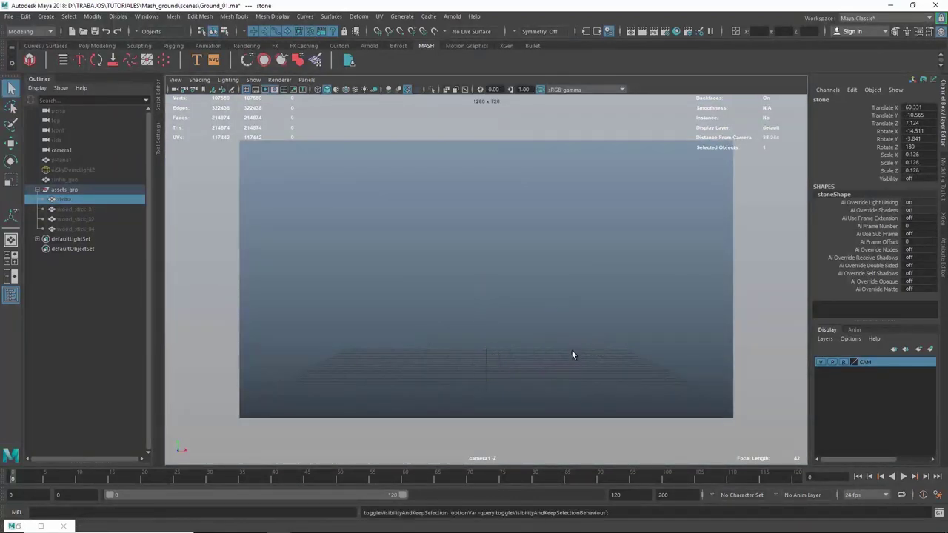
# Toggle the sticks' visibility and shrink wood_stick_04 to 0.109 scale.
pyautogui.click(81, 209)
pyautogui.hotkey('ctrl', 'h')
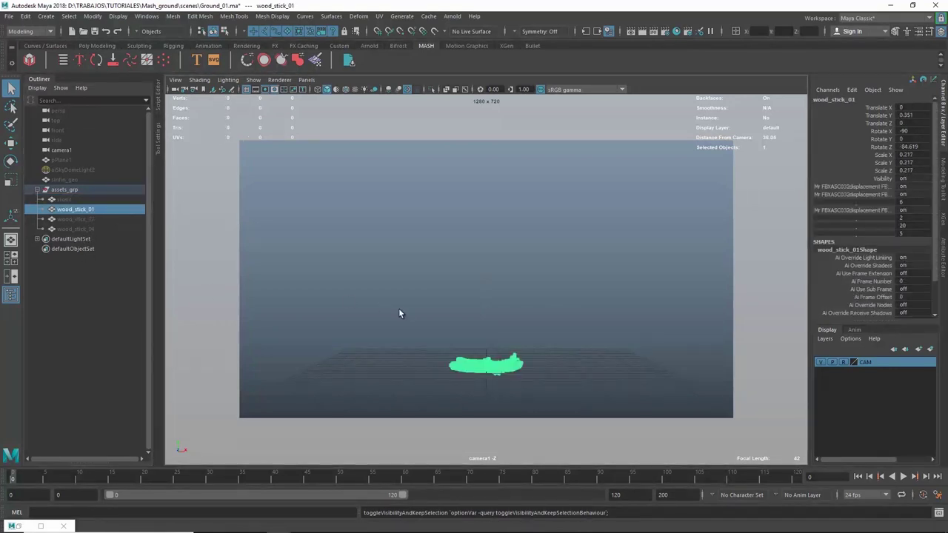
pyautogui.hotkey('ctrl', 'h')
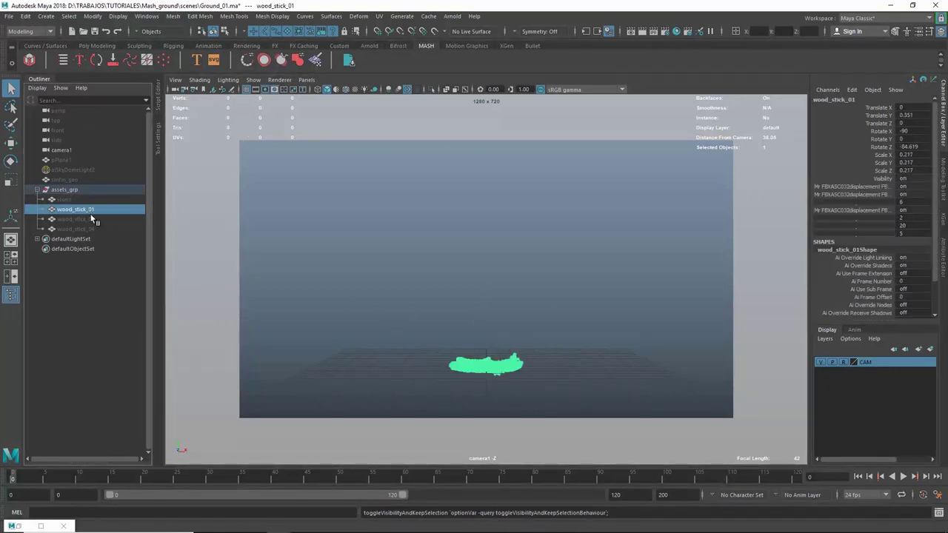
pyautogui.click(91, 209)
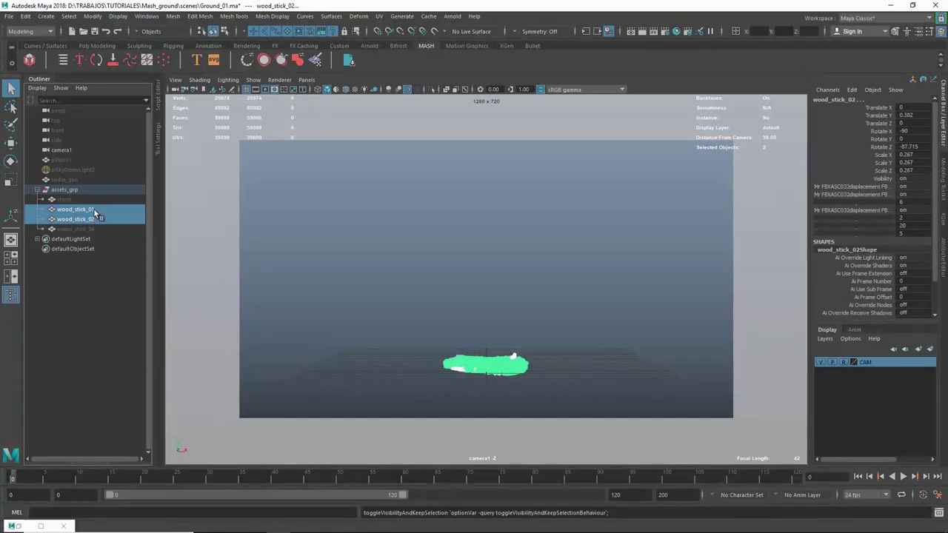
pyautogui.hotkey('ctrl', 'h')
pyautogui.click(90, 229)
pyautogui.hotkey('ctrl', 'h')
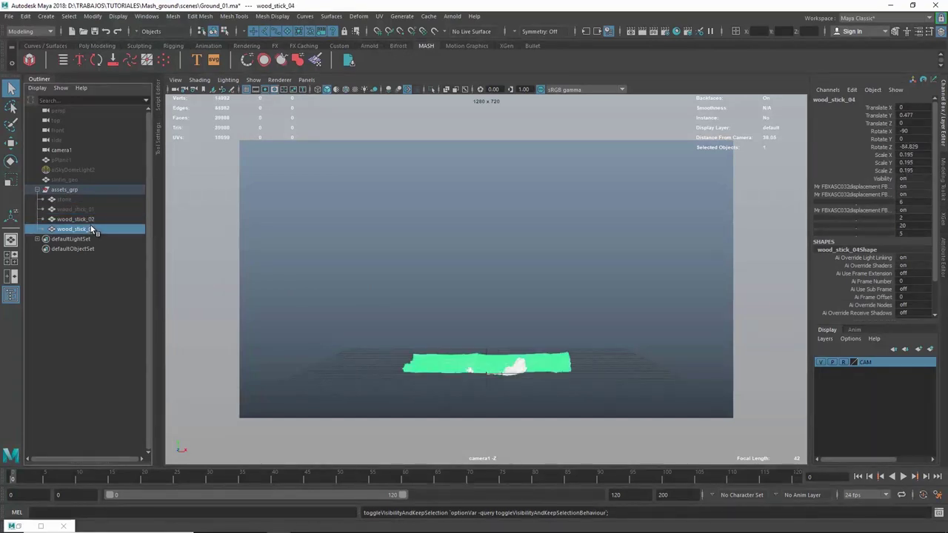
pyautogui.press('r')
pyautogui.moveTo(620, 338); pyautogui.dragTo(590, 340, button='middle')
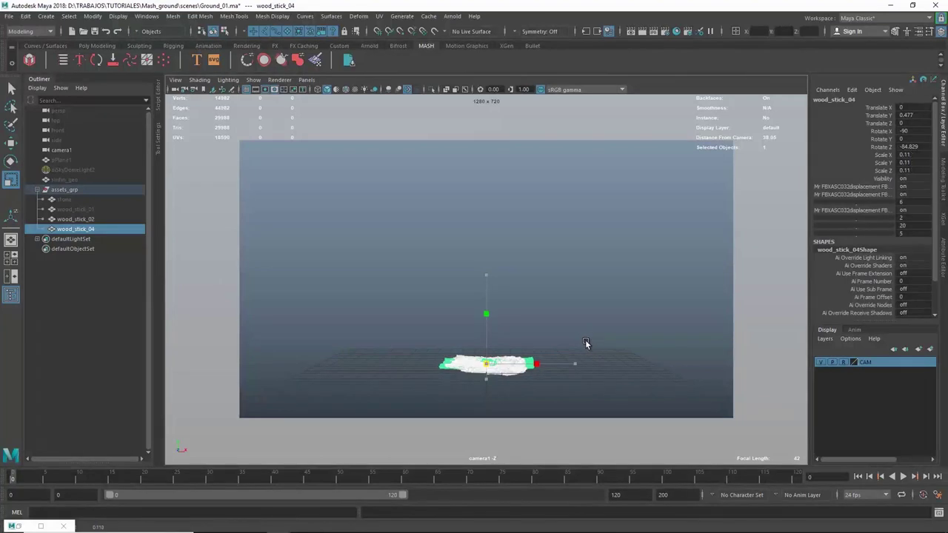
# Unhide the stone and wood_stick_01, then select all four assets.
pyautogui.click(65, 199)
pyautogui.keyDown('shift'); pyautogui.click(76, 209); pyautogui.keyUp('shift')
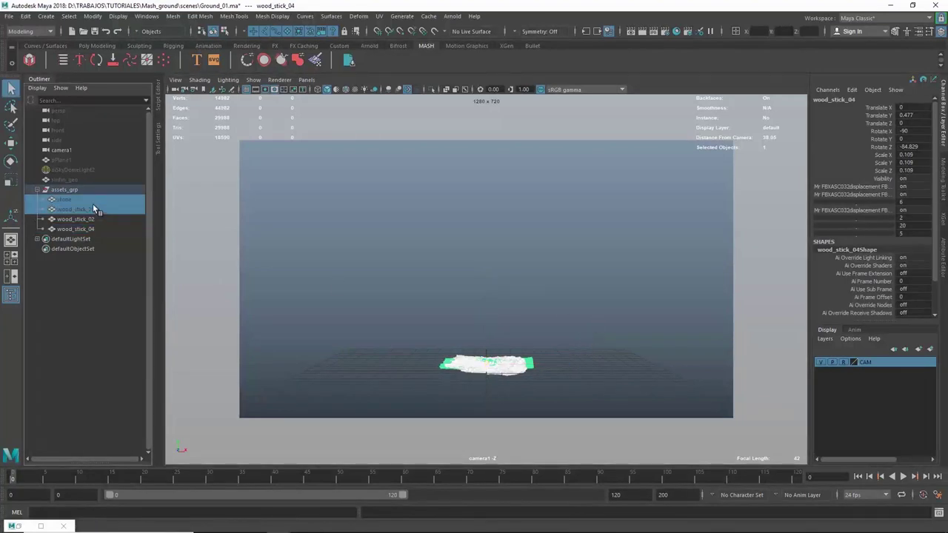
pyautogui.hotkey('ctrl', 'h')
pyautogui.moveTo(445, 328); pyautogui.dragTo(533, 381)
# Freeze transformations on the stone and three wood sticks in the perspective view.
pyautogui.press('space')
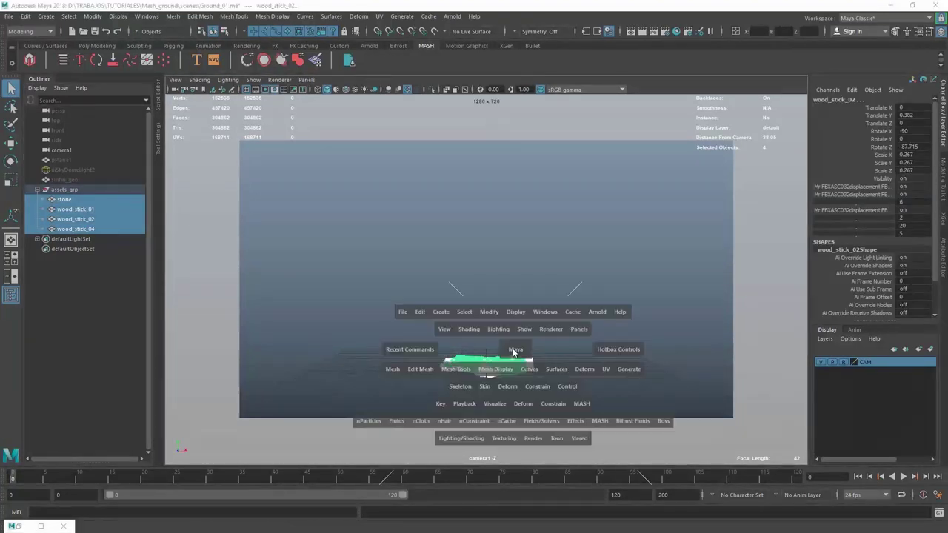
pyautogui.press('space')
pyautogui.moveTo(558, 316)
pyautogui.keyDown('alt'); pyautogui.mouseDown()
pyautogui.moveTo(550, 289)
pyautogui.moveTo(533, 294)
pyautogui.mouseUp(); pyautogui.keyUp('alt')
pyautogui.click(148, 17)
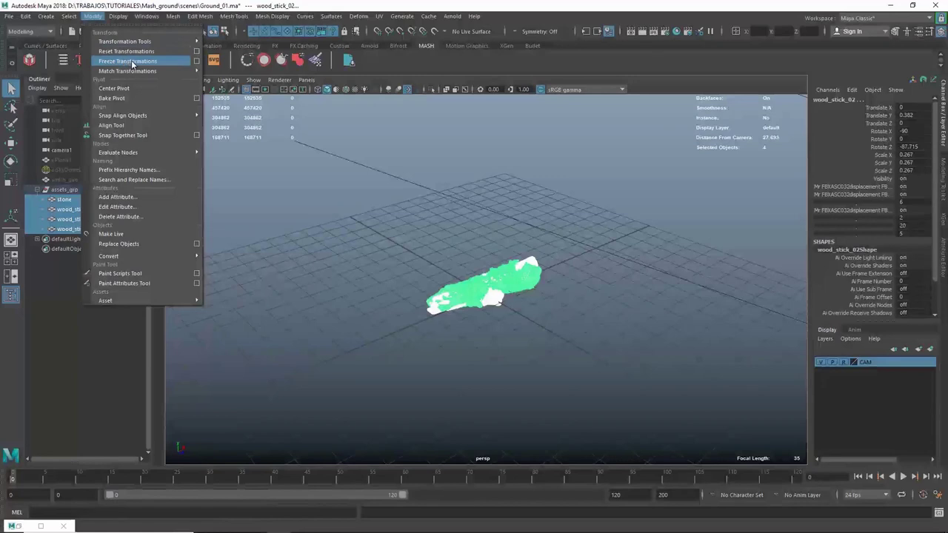
pyautogui.click(150, 63)
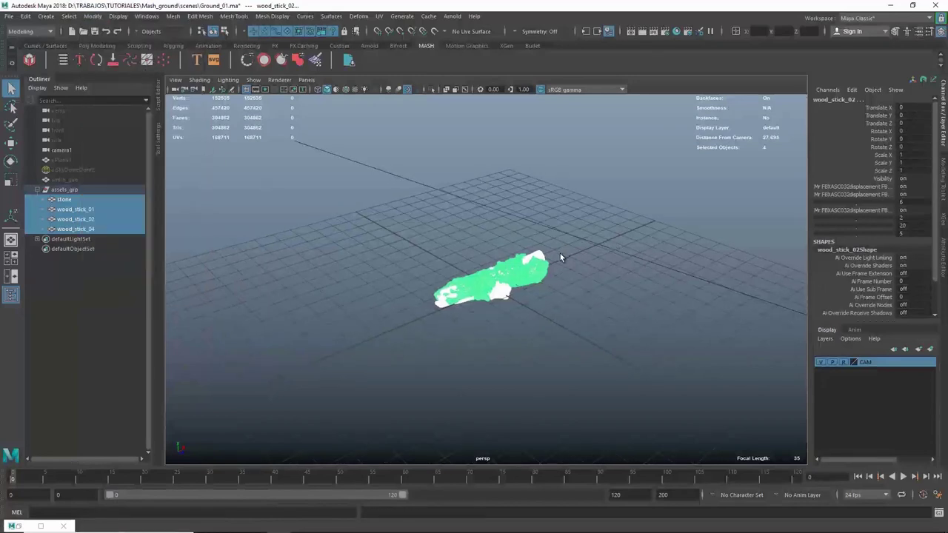
# Check the frozen values of the stone and each wood stick in the Channel Box.
pyautogui.click(560, 253)
pyautogui.click(484, 260)
pyautogui.click(64, 200)
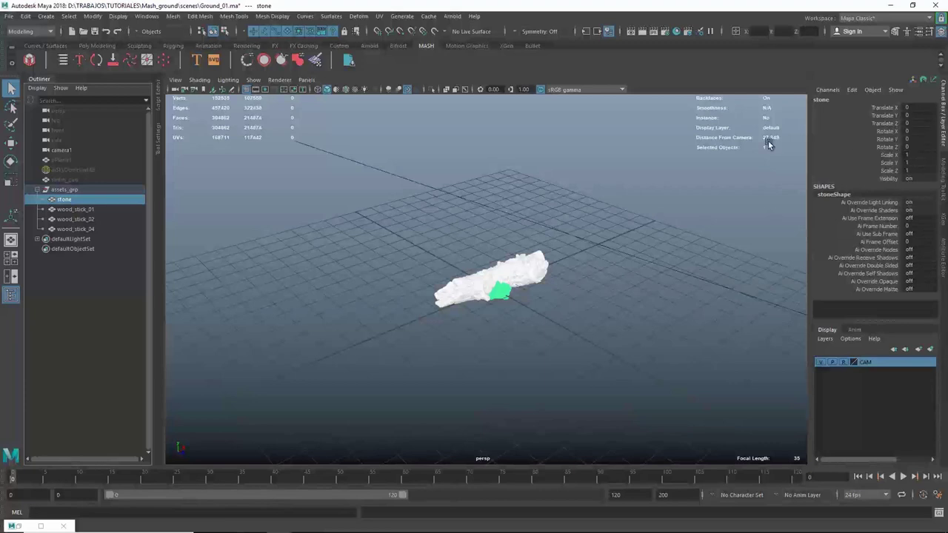
pyautogui.press('w')
pyautogui.click(94, 209)
pyautogui.click(92, 220)
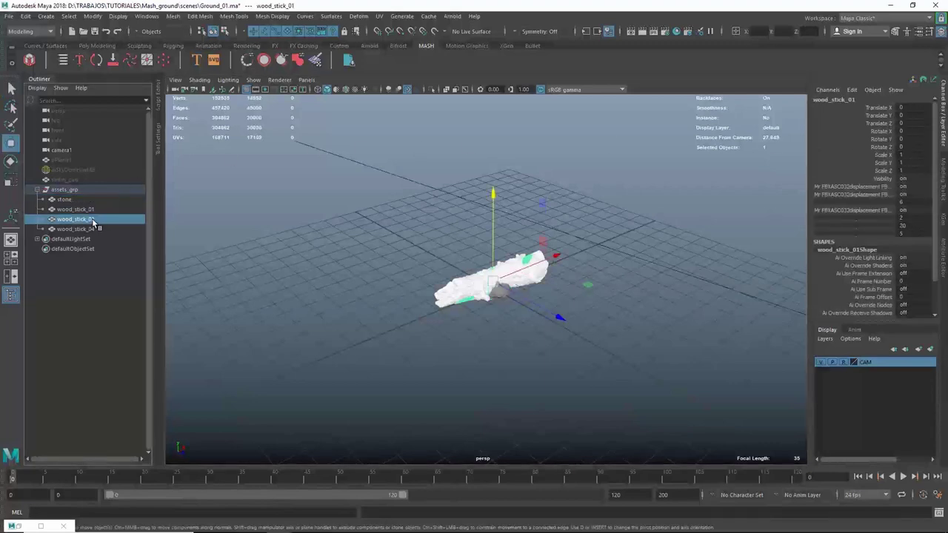
pyautogui.click(94, 229)
pyautogui.press('q')
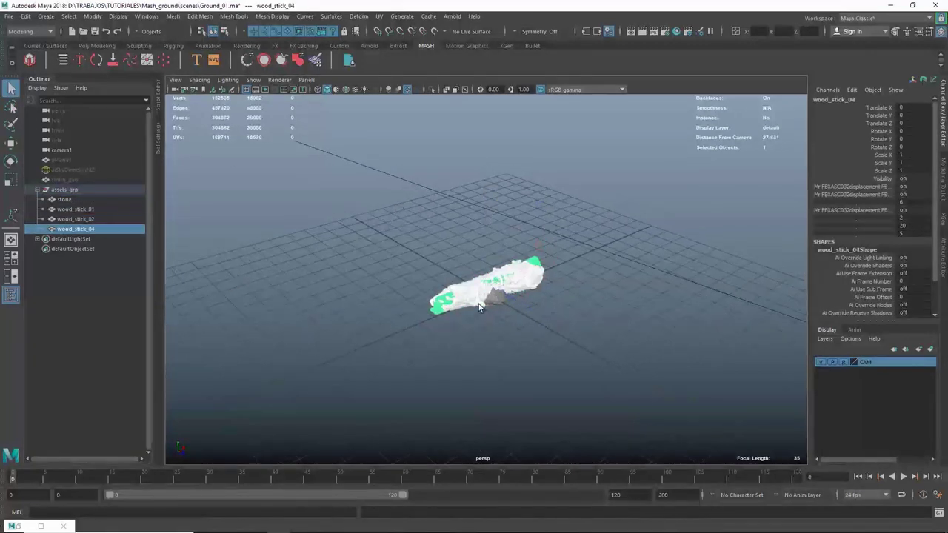
# Hide the three wood sticks so only the stone shows, then open Hypershade.
pyautogui.moveTo(479, 307)
pyautogui.keyDown('alt'); pyautogui.mouseDown()
pyautogui.moveTo(448, 245)
pyautogui.moveTo(478, 292)
pyautogui.mouseUp(); pyautogui.keyUp('alt')
pyautogui.click(448, 245)
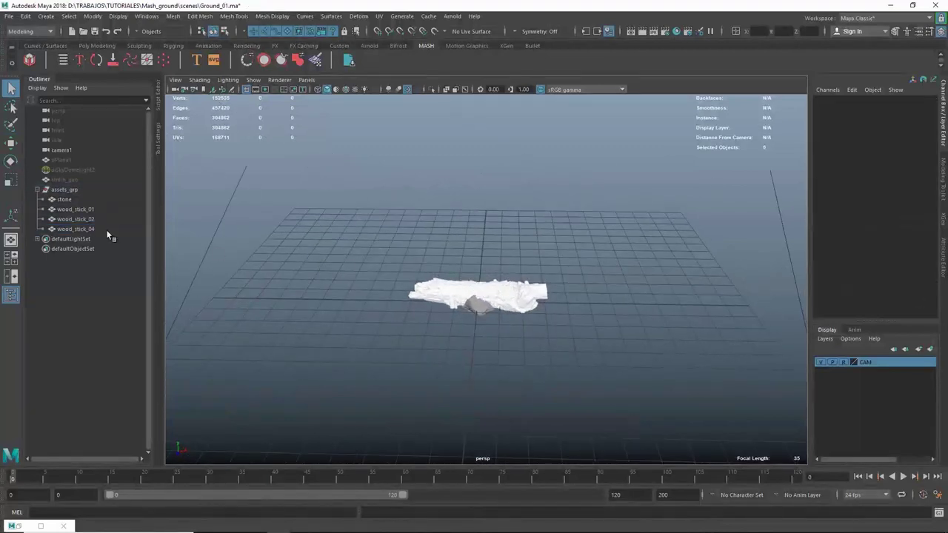
pyautogui.moveTo(76, 210); pyautogui.dragTo(80, 229)
pyautogui.hotkey('ctrl', 'h')
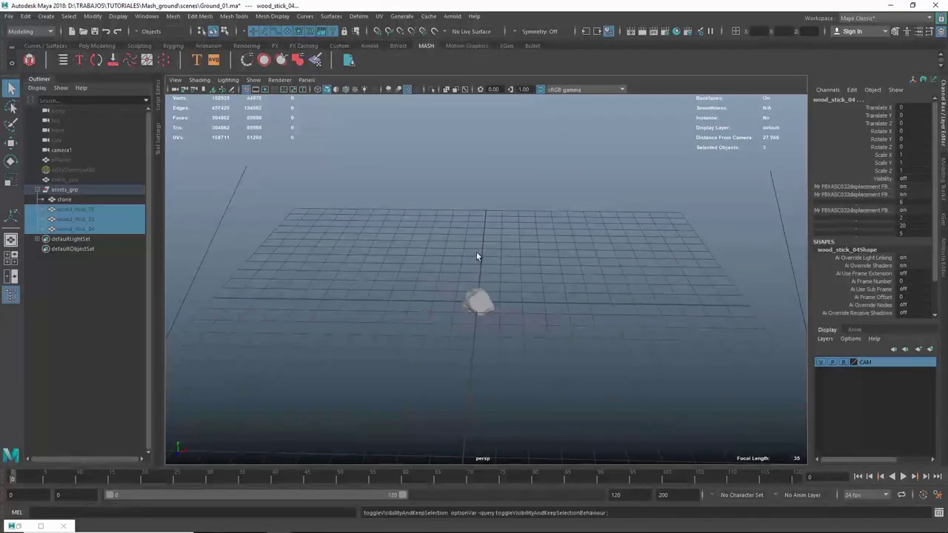
pyautogui.moveTo(477, 251)
pyautogui.keyDown('alt'); pyautogui.mouseDown()
pyautogui.moveTo(440, 278)
pyautogui.moveTo(471, 254)
pyautogui.mouseUp(); pyautogui.keyUp('alt')
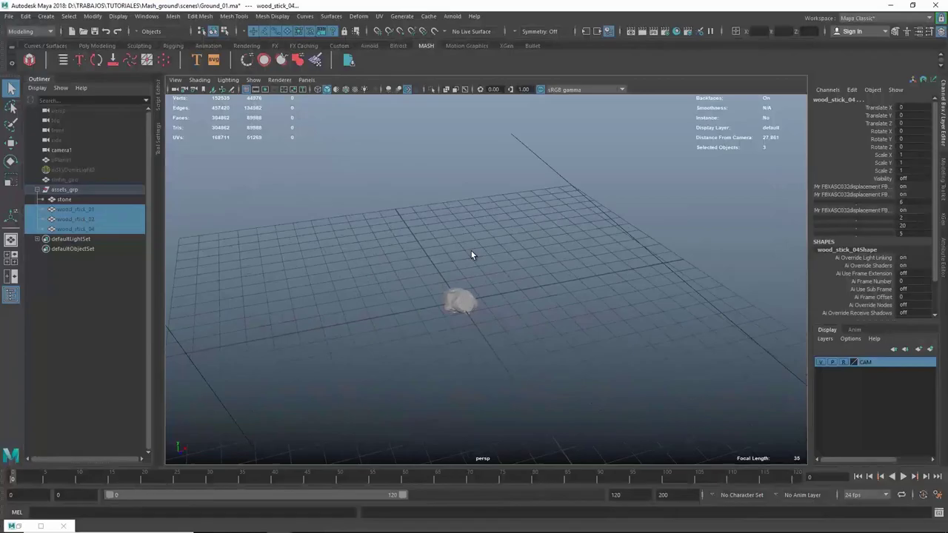
pyautogui.click(676, 33)
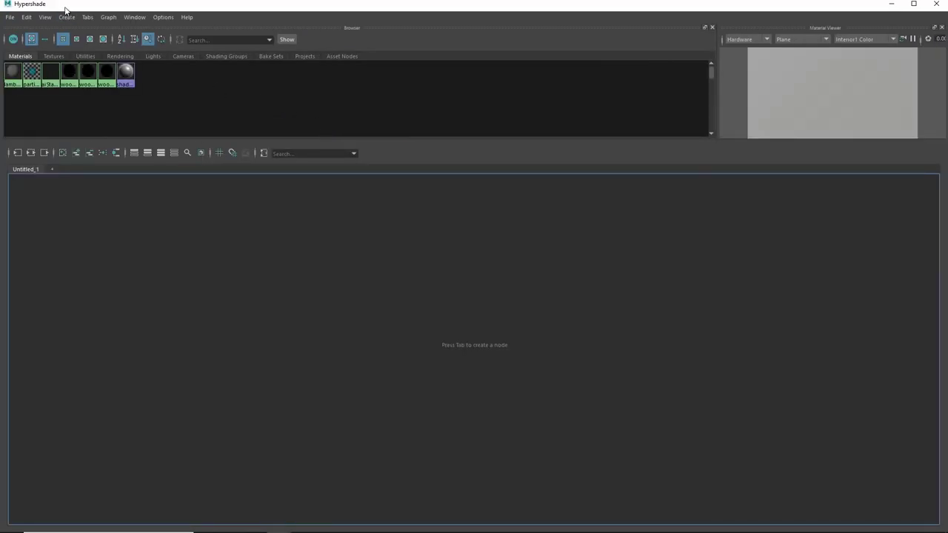
# Shrink the Hypershade window and move it to the right beside the viewport.
pyautogui.moveTo(65, 9); pyautogui.dragTo(139, 92)
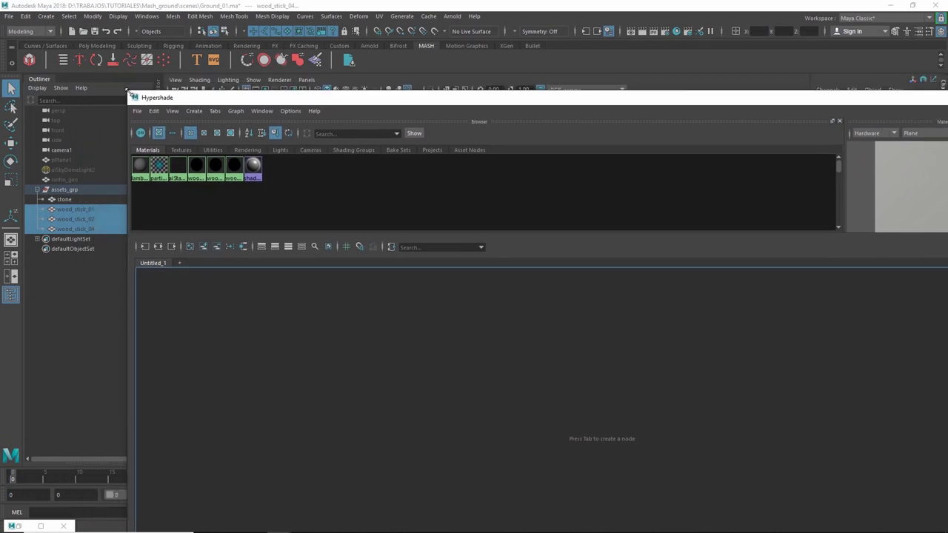
pyautogui.moveTo(237, 98)
pyautogui.mouseDown()
pyautogui.moveTo(604, 245)
pyautogui.moveTo(421, 62)
pyautogui.mouseUp()
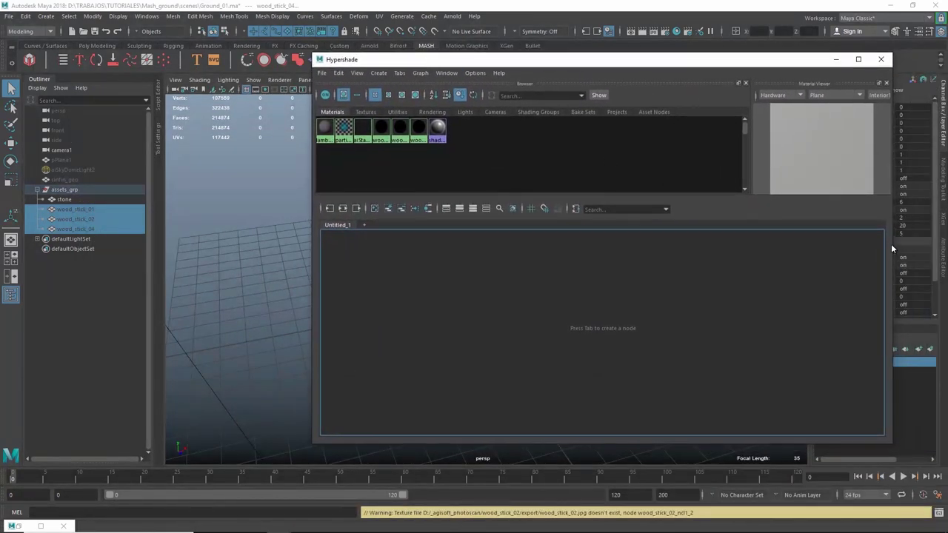
pyautogui.moveTo(894, 247); pyautogui.dragTo(785, 247)
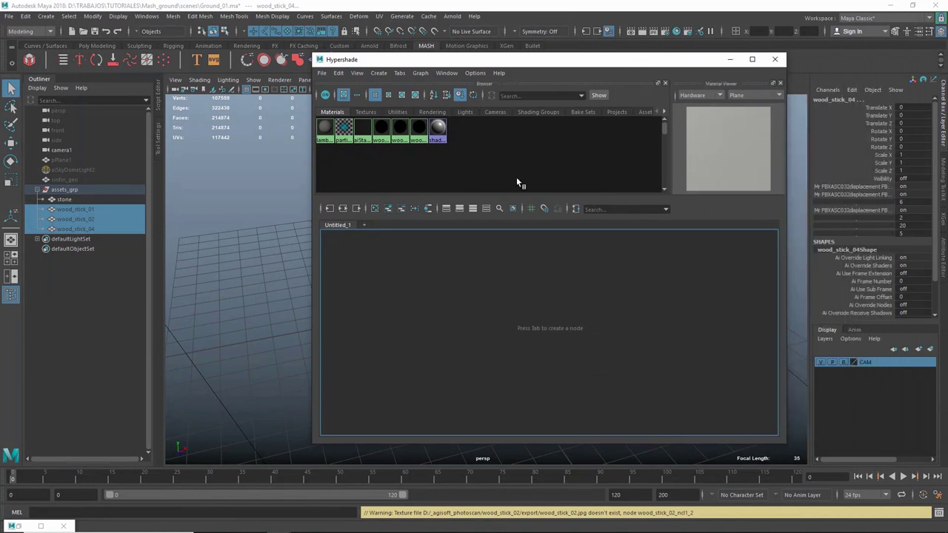
pyautogui.moveTo(447, 62); pyautogui.dragTo(485, 72)
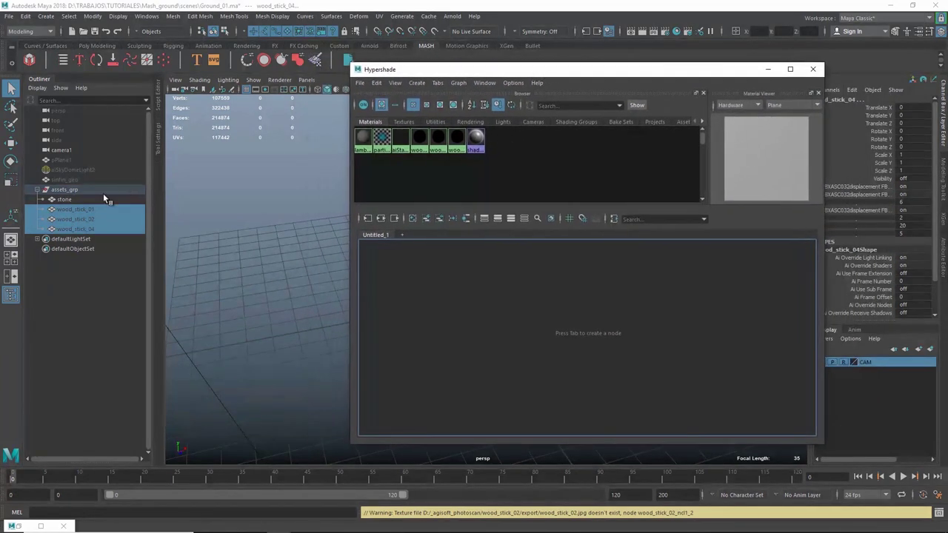
# Show pPlane1 with Ctrl+H, then hide it again.
pyautogui.hotkey('ctrl', 'h')
pyautogui.click(76, 161)
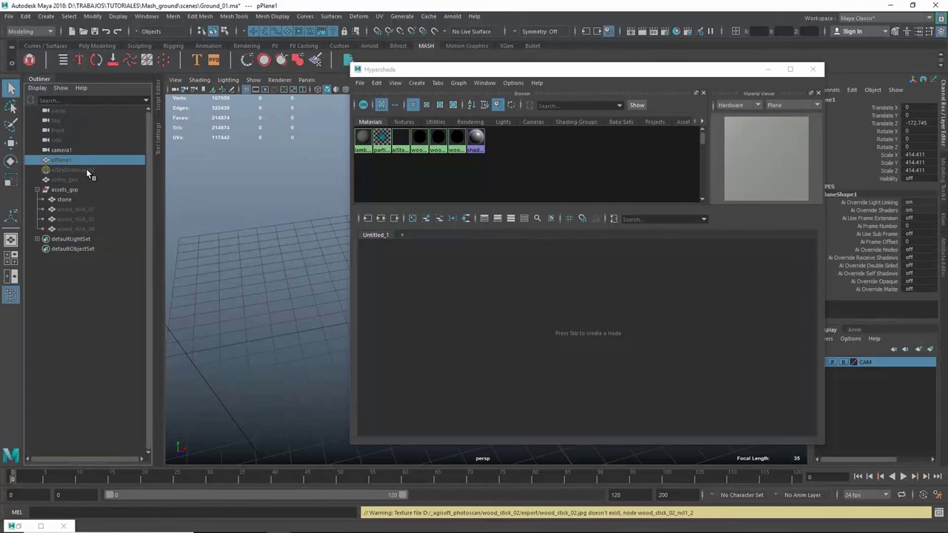
pyautogui.hotkey('ctrl', 'h')
pyautogui.moveTo(482, 76); pyautogui.dragTo(650, 125)
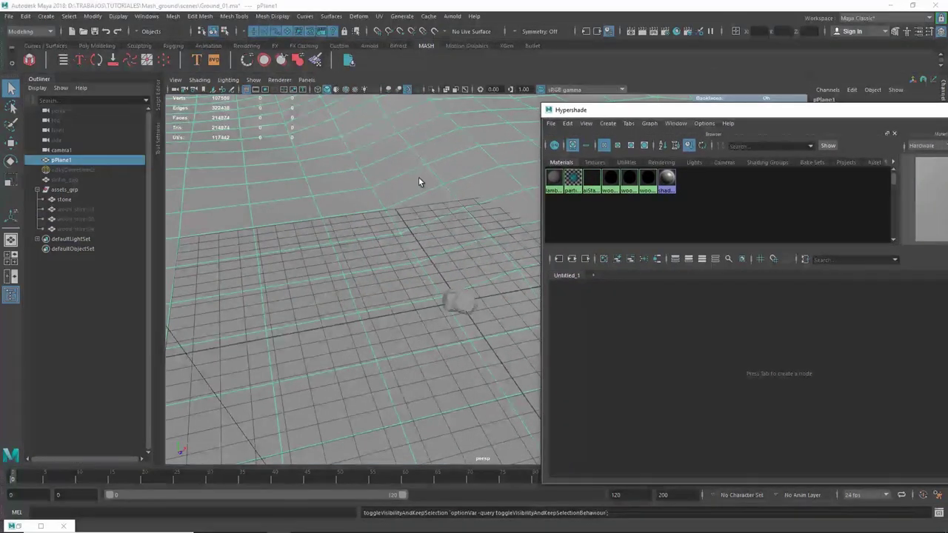
pyautogui.hotkey('ctrl', 'h')
# Unhide the sinfin_geo ground object and check it in the perspective view.
pyautogui.click(74, 180)
pyautogui.hotkey('ctrl', 'h')
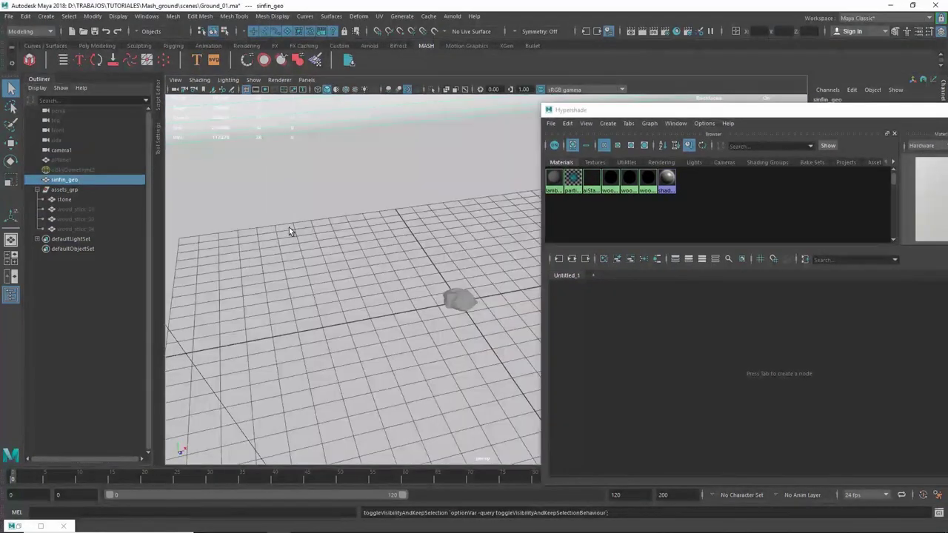
pyautogui.moveTo(292, 229)
pyautogui.keyDown('alt'); pyautogui.mouseDown()
pyautogui.moveTo(434, 229)
pyautogui.moveTo(313, 227)
pyautogui.moveTo(364, 232)
pyautogui.moveTo(479, 192)
pyautogui.mouseUp(); pyautogui.keyUp('alt')
pyautogui.click(480, 191)
# Create an Arnold area light and turn on light display in the viewport.
pyautogui.click(451, 16)
pyautogui.moveTo(461, 66)
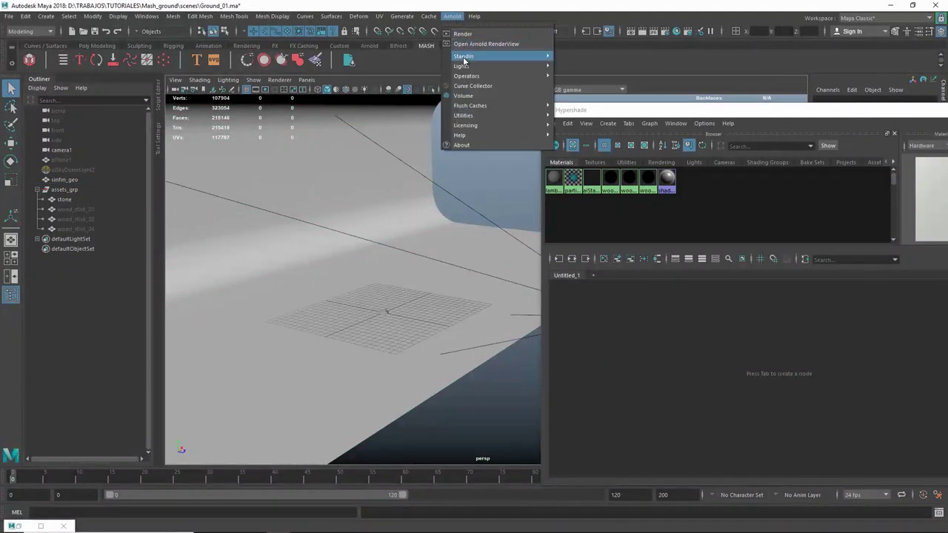
pyautogui.click(580, 75)
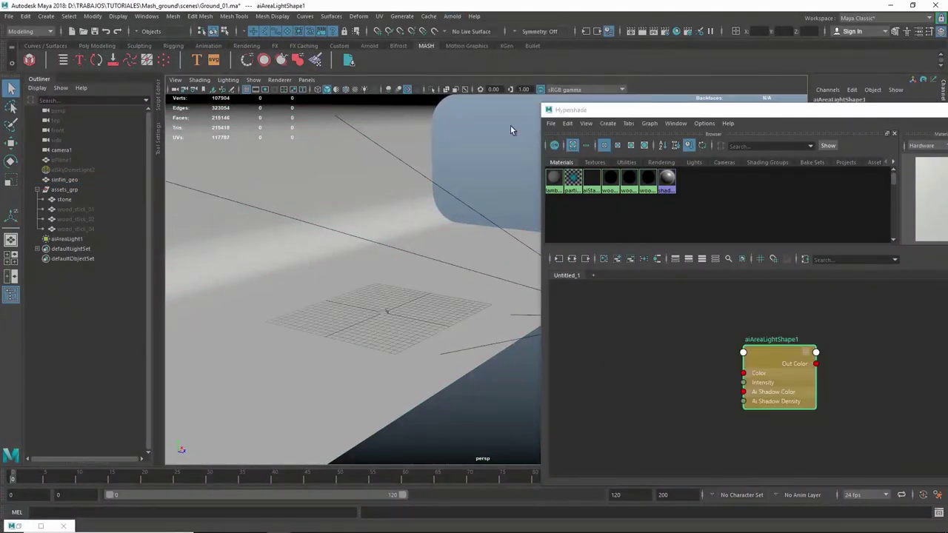
pyautogui.moveTo(512, 131)
pyautogui.keyDown('alt'); pyautogui.mouseDown()
pyautogui.moveTo(362, 225)
pyautogui.moveTo(407, 254)
pyautogui.mouseUp(); pyautogui.keyUp('alt')
pyautogui.press('w')
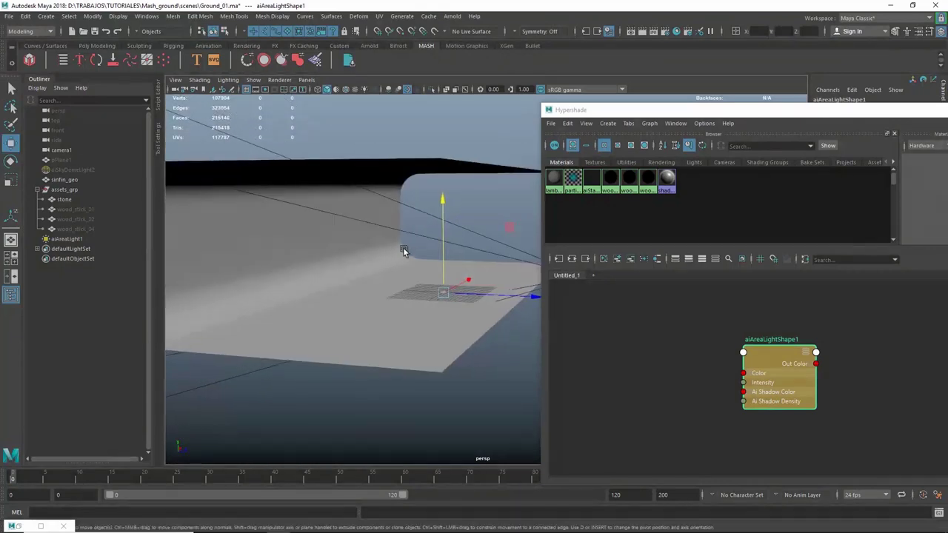
pyautogui.click(254, 80)
pyautogui.click(266, 211)
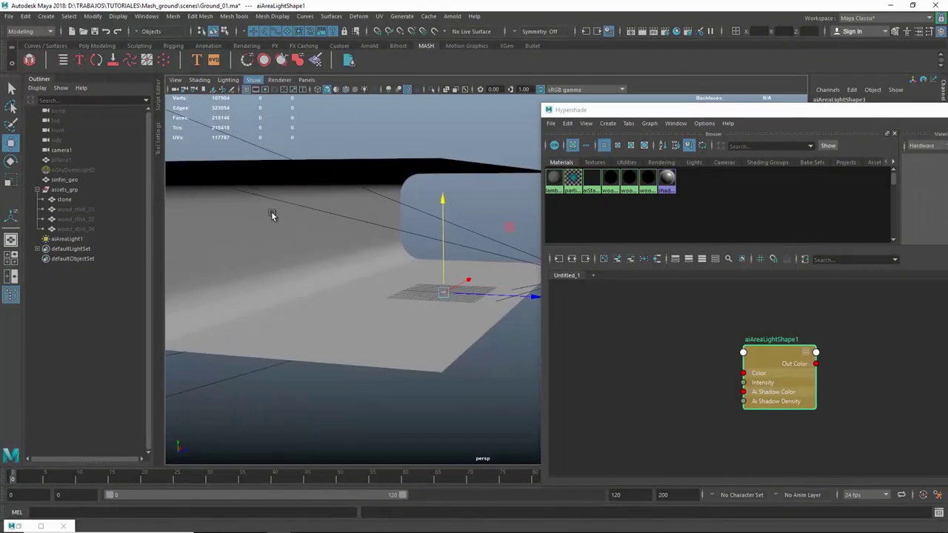
pyautogui.keyDown('alt'); pyautogui.moveTo(369, 275); pyautogui.dragTo(379, 300); pyautogui.keyUp('alt')
# Raise the area light off the ground on Y and rotate it upright.
pyautogui.press('r')
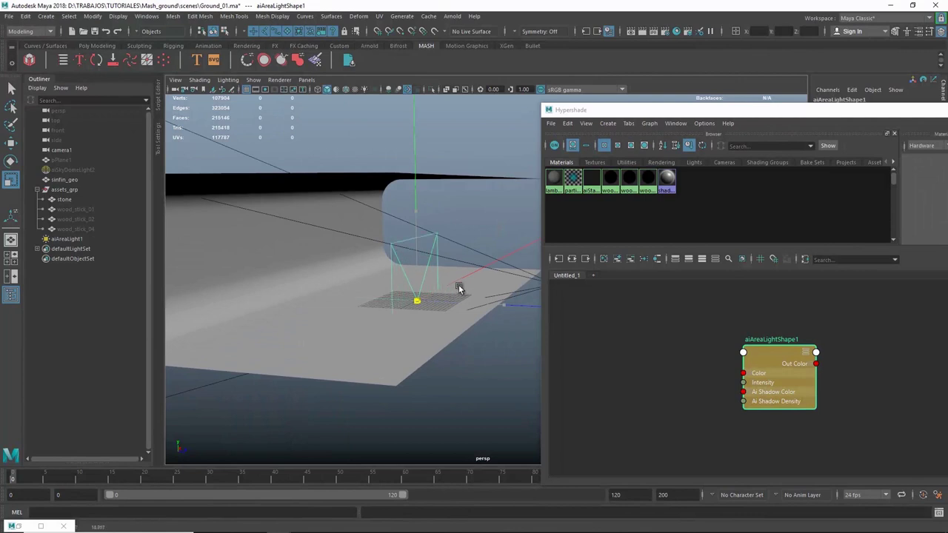
pyautogui.press('w')
pyautogui.moveTo(417, 282); pyautogui.dragTo(420, 228)
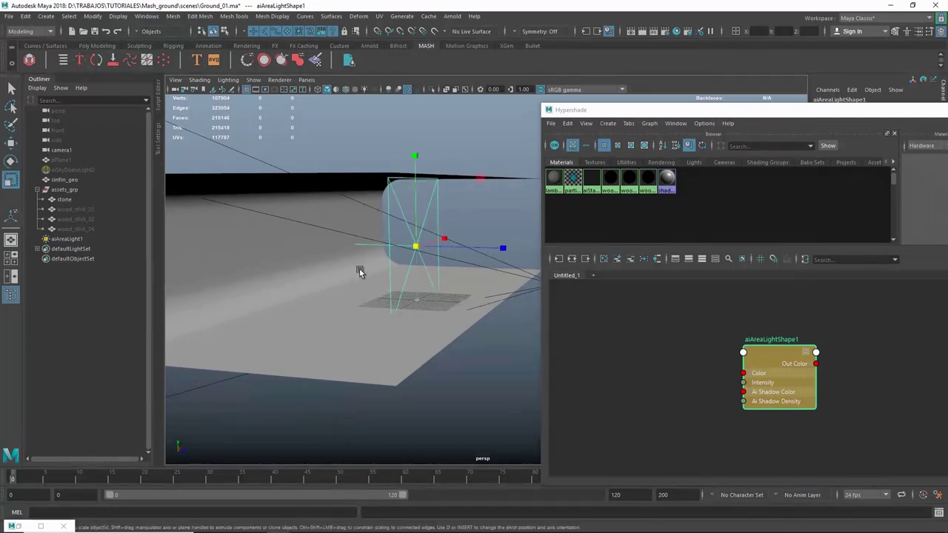
pyautogui.press('e')
pyautogui.moveTo(383, 267)
pyautogui.mouseDown()
pyautogui.moveTo(417, 283)
pyautogui.moveTo(407, 296)
pyautogui.mouseUp()
pyautogui.press('q')
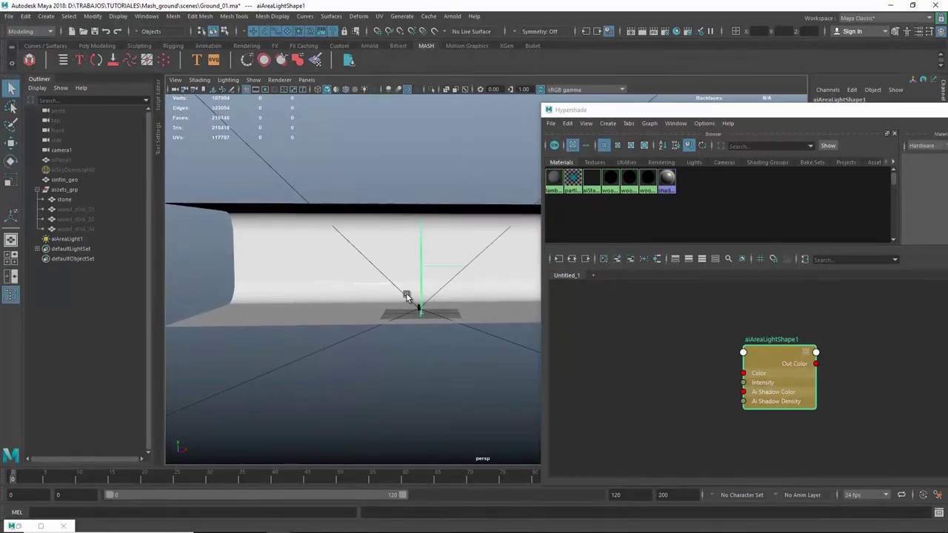
# Slide the area light to the left along X.
pyautogui.press('w')
pyautogui.moveTo(445, 268)
pyautogui.mouseDown()
pyautogui.moveTo(347, 268)
pyautogui.moveTo(351, 276)
pyautogui.mouseUp()
pyautogui.press('q')
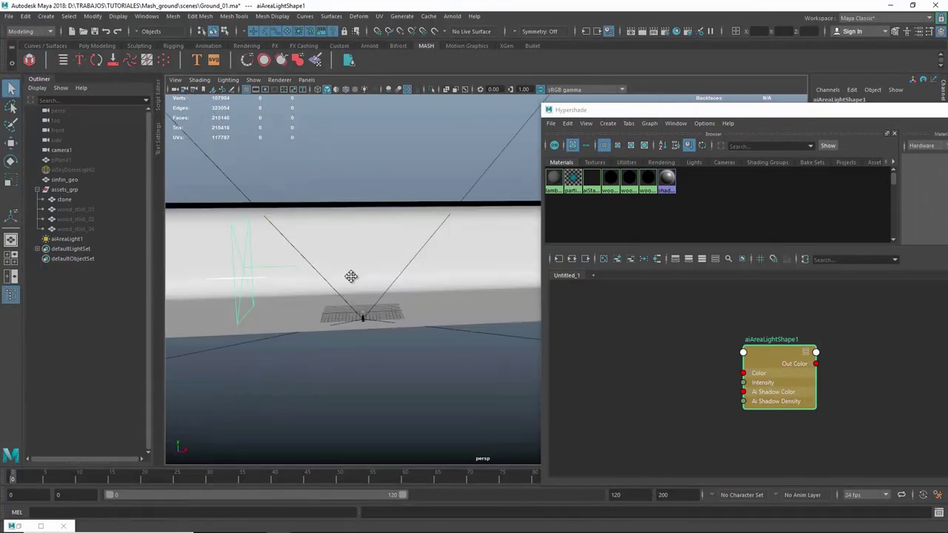
pyautogui.moveTo(940, 110); pyautogui.dragTo(515, 99)
# Minimize Hypershade, open Arnold RenderView for camera1 in a smaller window, and refresh the IPR render.
pyautogui.click(548, 100)
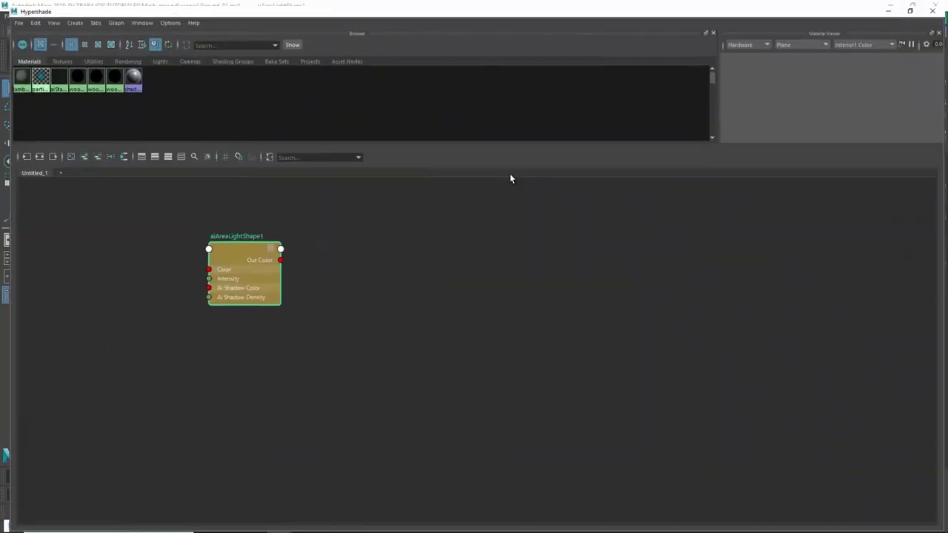
pyautogui.click(891, 5)
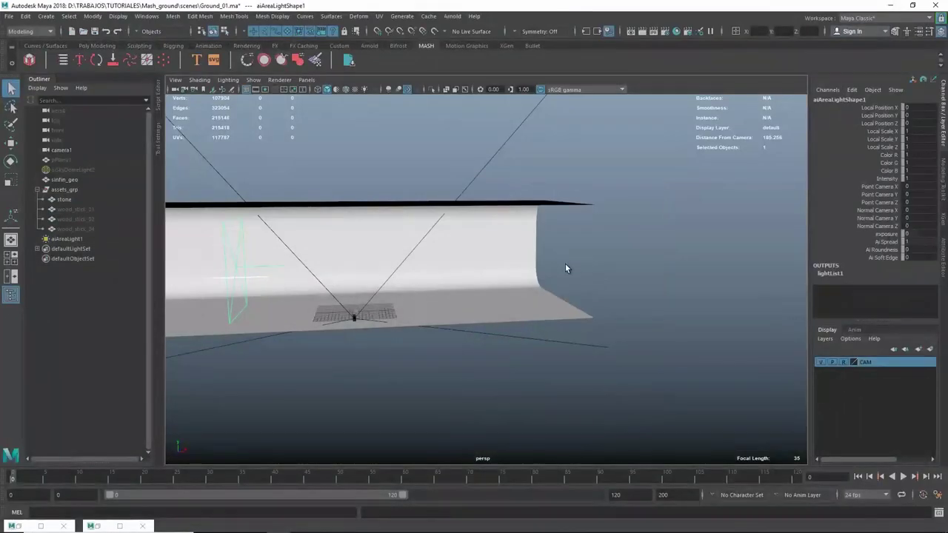
pyautogui.press('space')
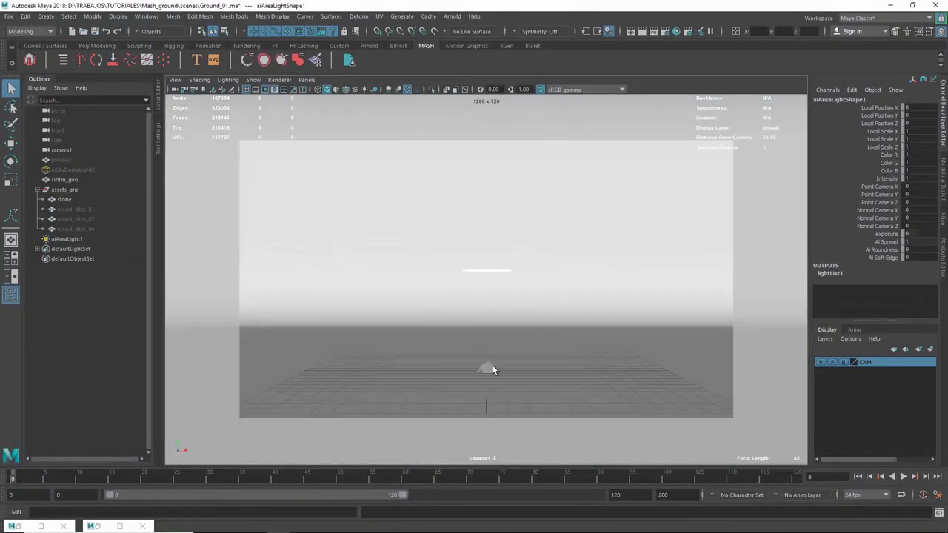
pyautogui.click(452, 16)
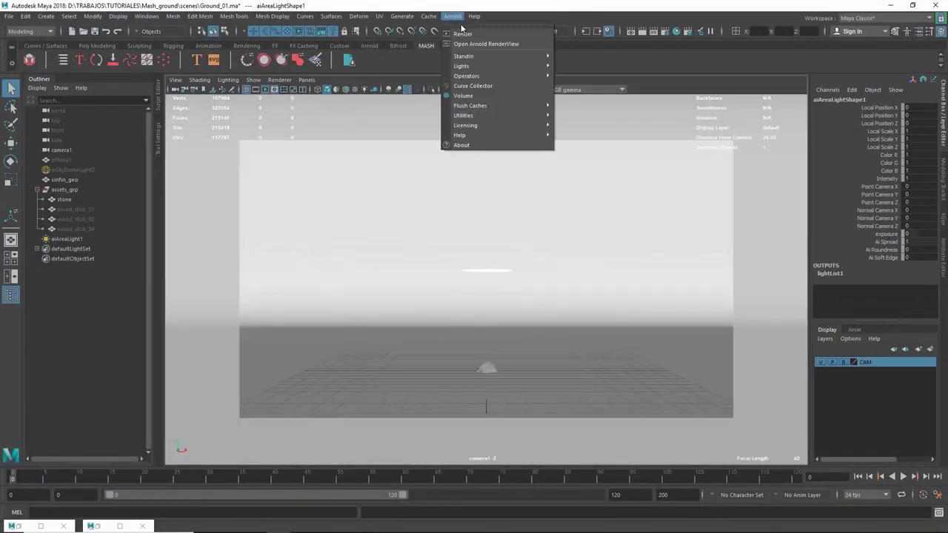
pyautogui.click(475, 53)
pyautogui.click(452, 16)
pyautogui.click(475, 43)
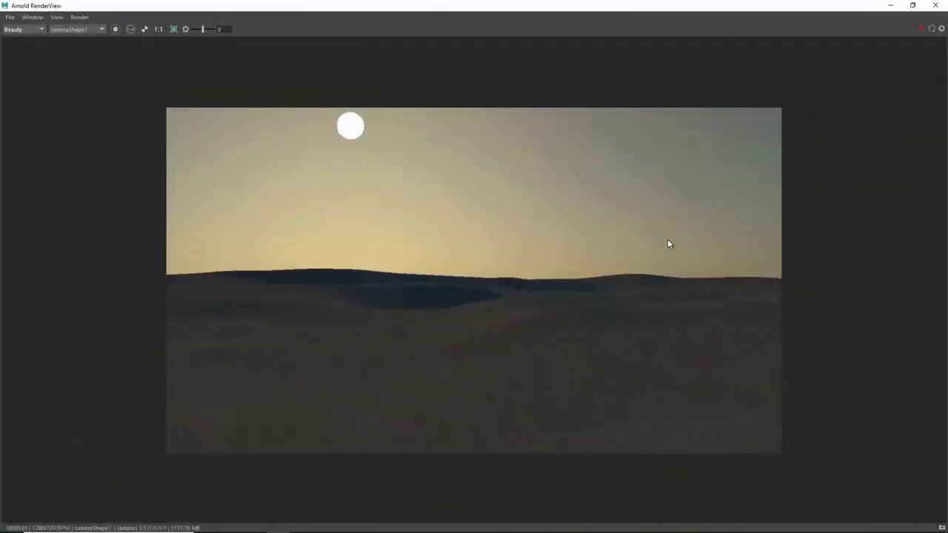
pyautogui.click(913, 5)
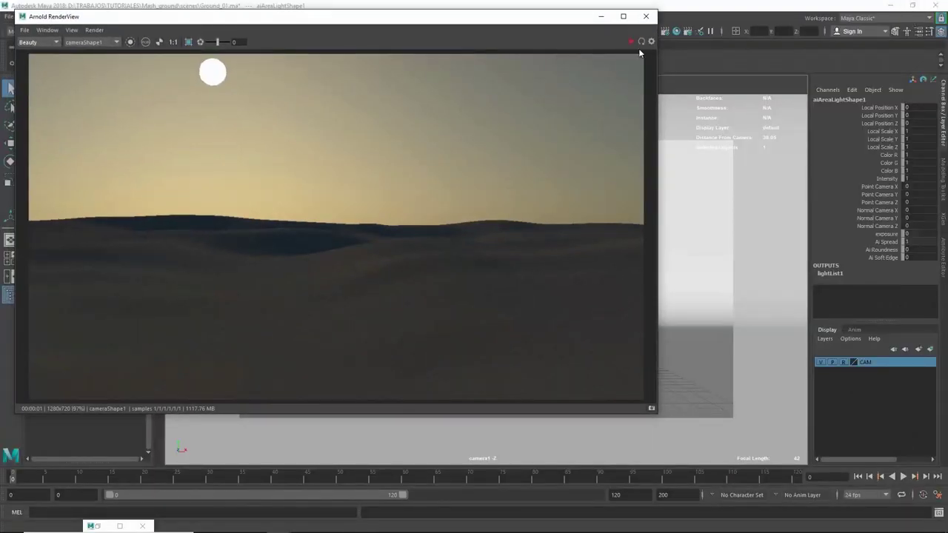
pyautogui.click(642, 41)
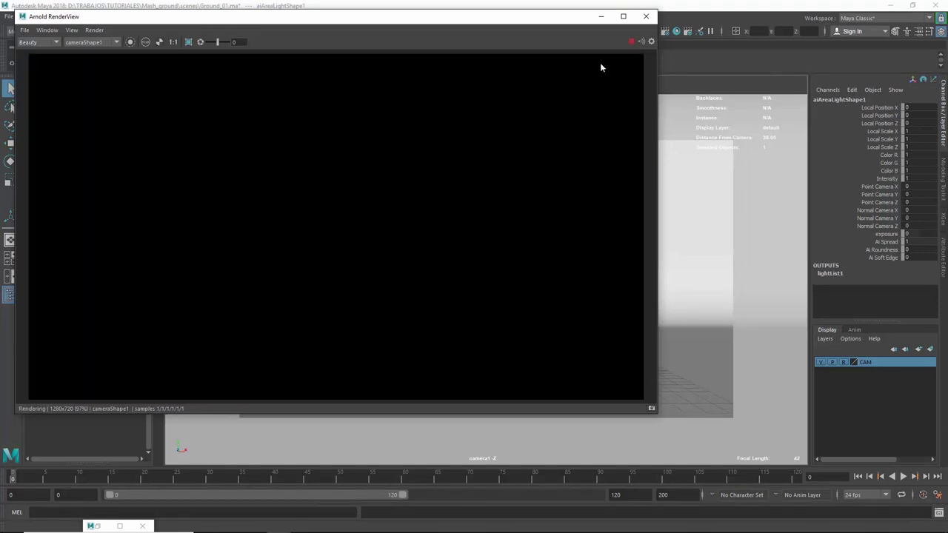
# Set the area light's Exposure to 12.5, trying 8, 12 and 12.2 first.
pyautogui.click(742, 151)
pyautogui.hotkey('ctrl', 'a')
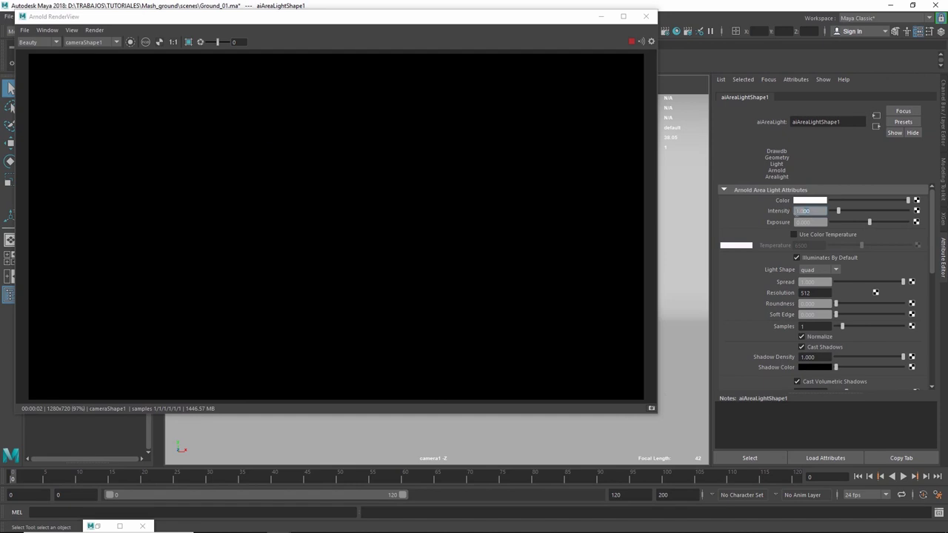
pyautogui.press('Tab')
pyautogui.write('8')
pyautogui.press('Return')
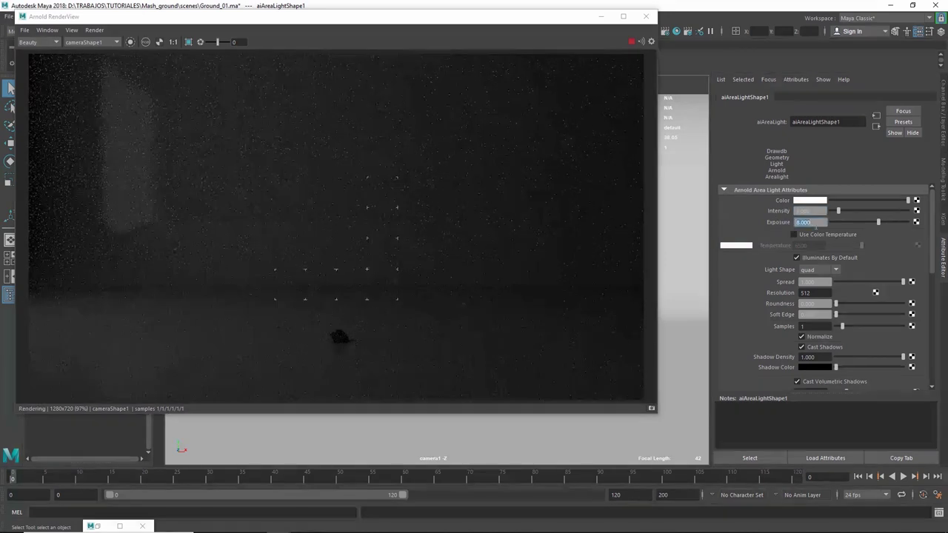
pyautogui.write('12')
pyautogui.press('Return')
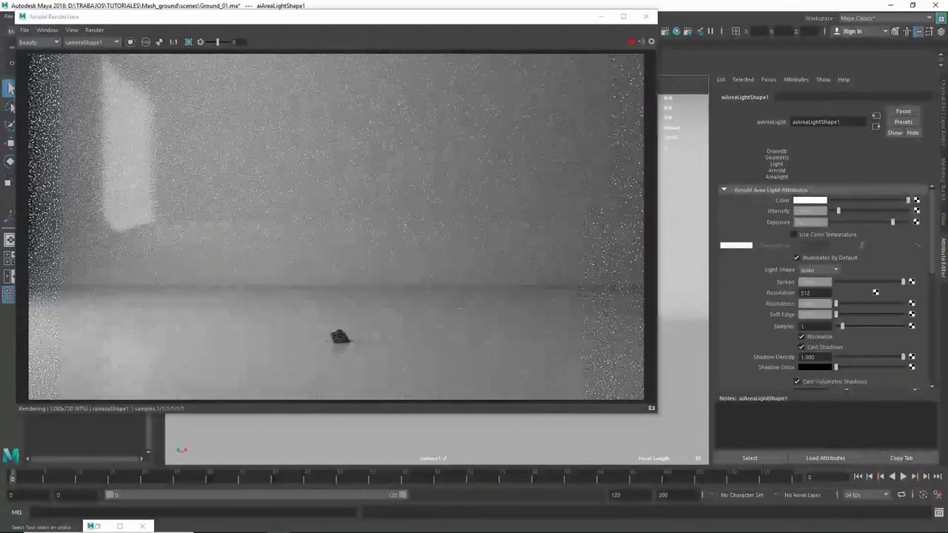
pyautogui.write('12.2')
pyautogui.press('Return')
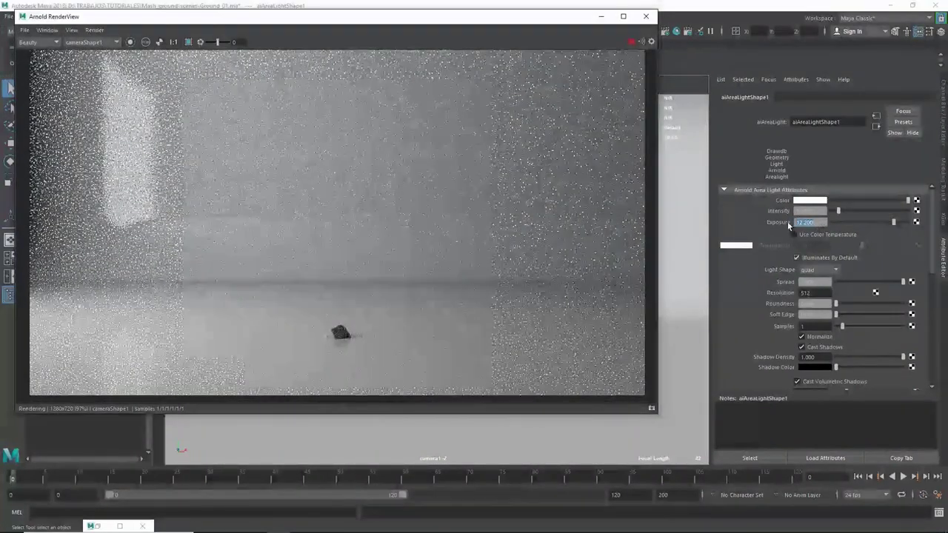
pyautogui.write('12.5')
pyautogui.press('Return')
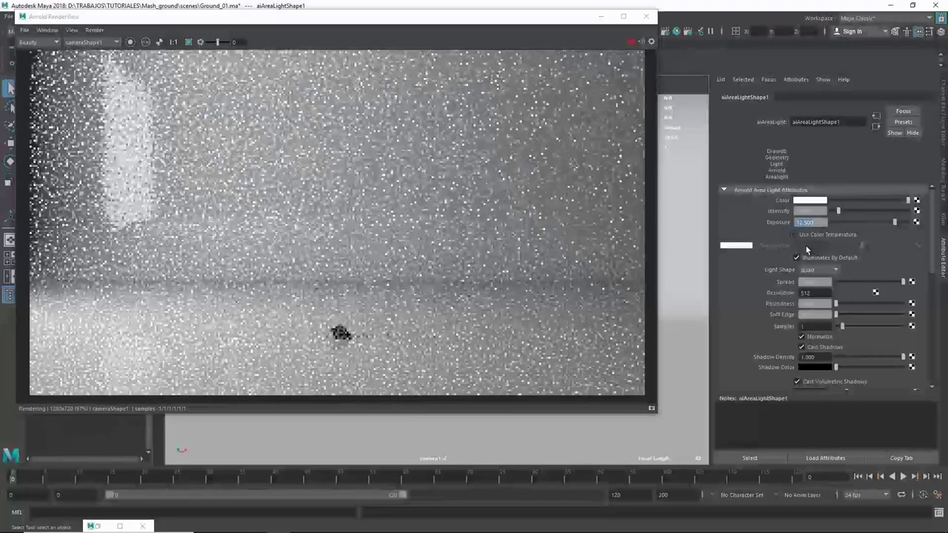
# Test a crop region around the rock in RenderView, clear it, and minimize the window.
pyautogui.click(316, 314)
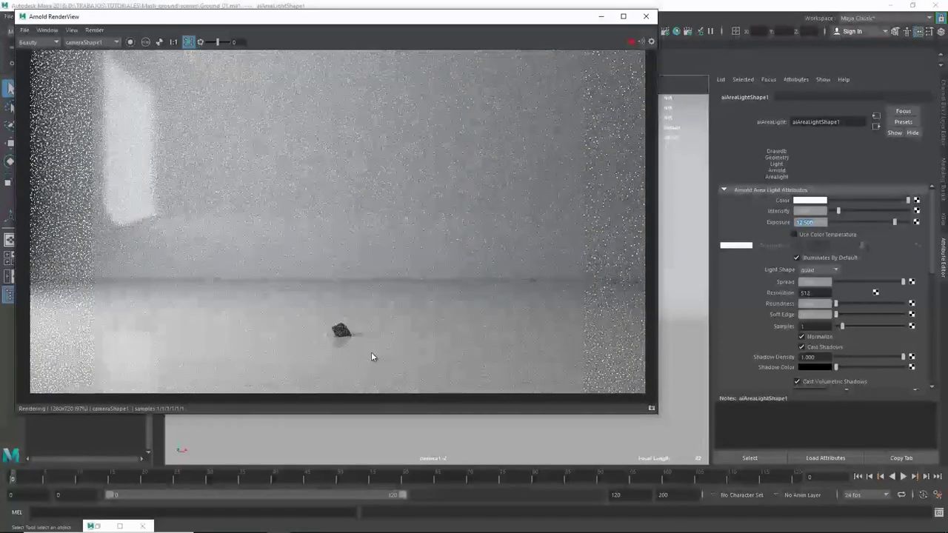
pyautogui.moveTo(316, 321); pyautogui.dragTo(371, 366)
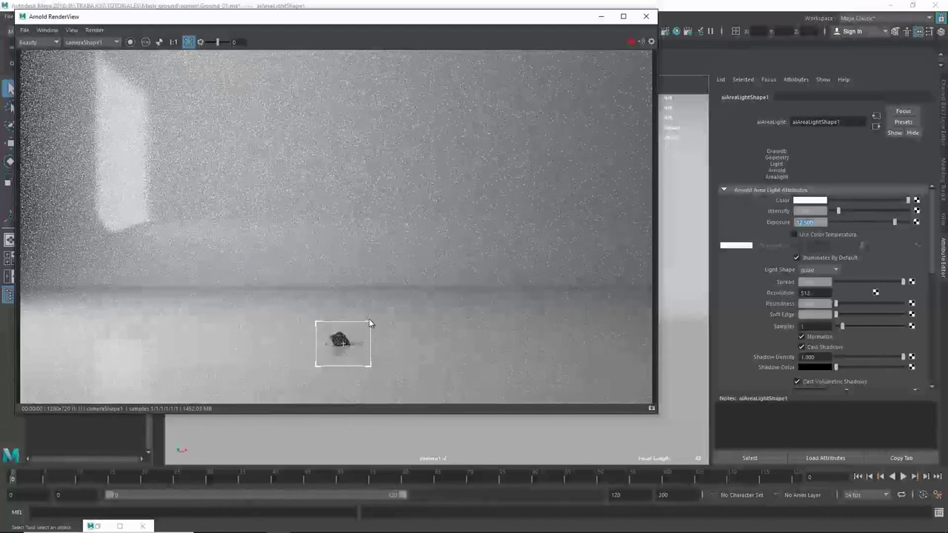
pyautogui.click(370, 315)
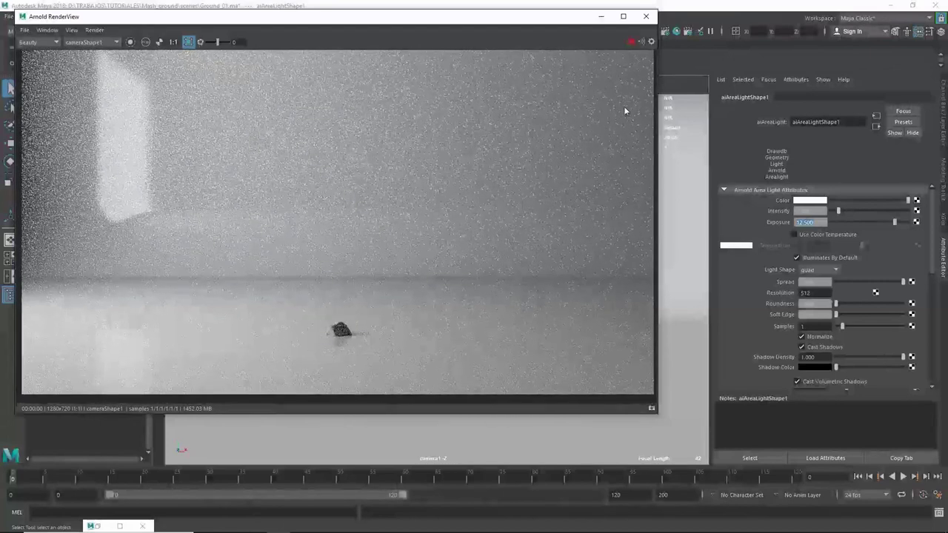
pyautogui.click(599, 18)
# Select the stone, frame it in a single perspective view, and inspect it from a low angle.
pyautogui.click(438, 357)
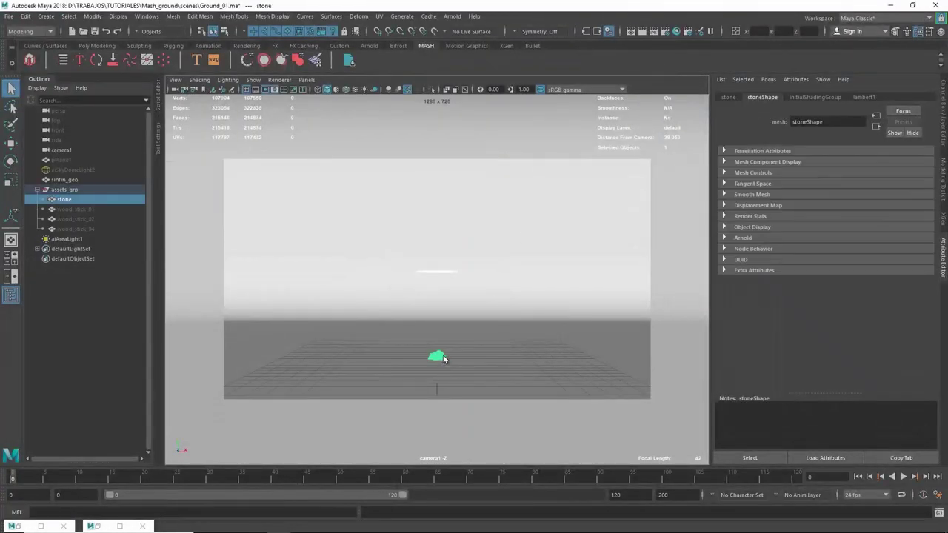
pyautogui.press('space')
pyautogui.press('space')
pyautogui.press('f')
pyautogui.moveTo(586, 313)
pyautogui.keyDown('alt'); pyautogui.mouseDown()
pyautogui.moveTo(493, 266)
pyautogui.moveTo(467, 191)
pyautogui.moveTo(471, 234)
pyautogui.moveTo(499, 229)
pyautogui.moveTo(423, 250)
pyautogui.moveTo(554, 237)
pyautogui.moveTo(493, 256)
pyautogui.moveTo(509, 248)
pyautogui.moveTo(504, 237)
pyautogui.moveTo(466, 200)
pyautogui.moveTo(556, 186)
pyautogui.moveTo(497, 250)
pyautogui.mouseUp(); pyautogui.keyUp('alt')
pyautogui.press('w')
pyautogui.press('e')
pyautogui.click(491, 222)
pyautogui.press('q')
pyautogui.click(556, 186)
pyautogui.click(442, 274)
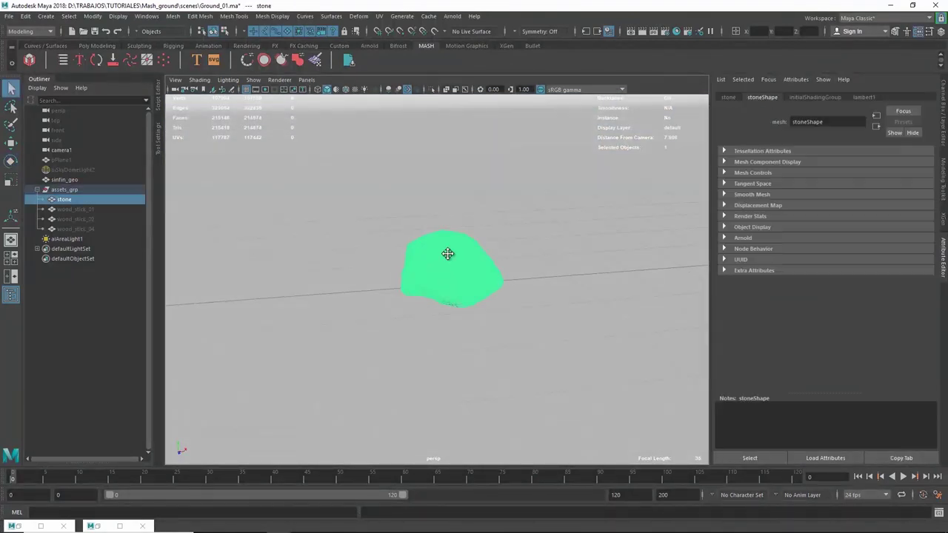
pyautogui.keyDown('alt'); pyautogui.moveTo(442, 274); pyautogui.dragTo(447, 269); pyautogui.keyUp('alt')
pyautogui.moveTo(362, 223)
pyautogui.keyDown('alt'); pyautogui.mouseDown()
pyautogui.moveTo(413, 267)
pyautogui.moveTo(501, 265)
pyautogui.mouseUp(); pyautogui.keyUp('alt')
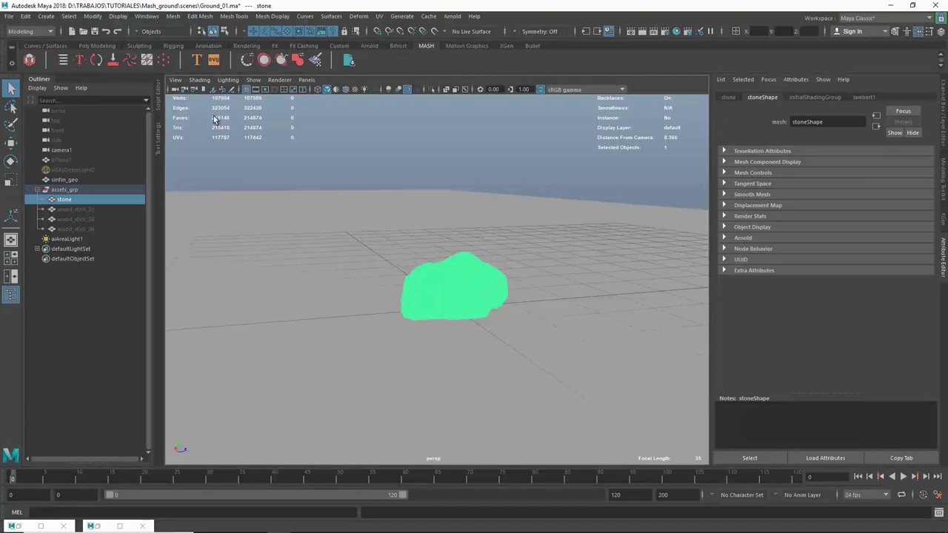
pyautogui.moveTo(436, 234)
pyautogui.keyDown('alt'); pyautogui.mouseDown()
pyautogui.moveTo(383, 226)
pyautogui.moveTo(364, 247)
pyautogui.mouseUp(); pyautogui.keyUp('alt')
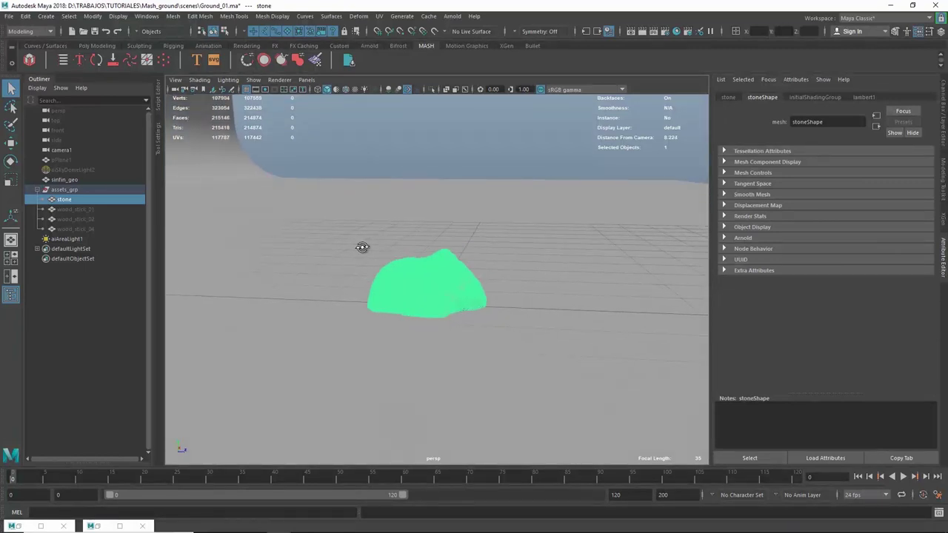
# Rename the stone to stone_high, duplicate it with Ctrl+D, and name the copy stone_low.
pyautogui.doubleClick(83, 199)
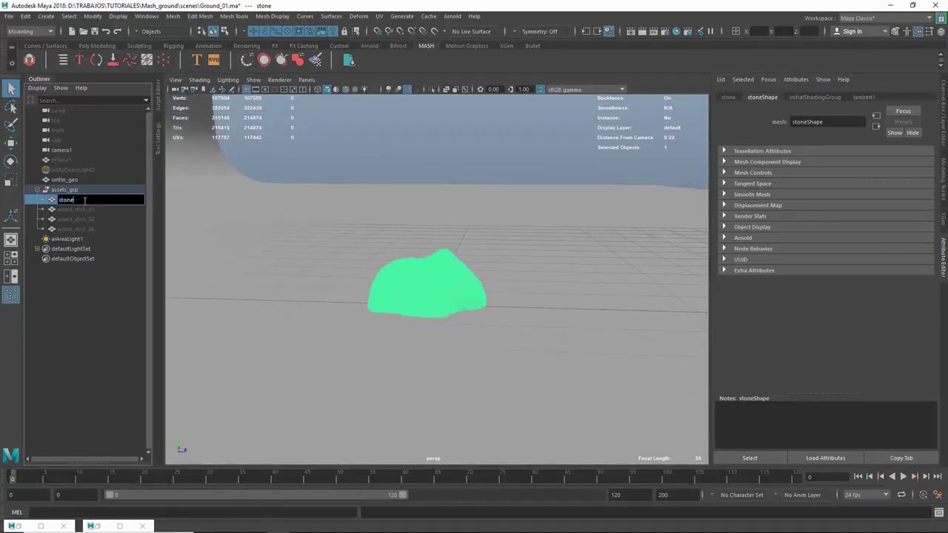
pyautogui.write('_high')
pyautogui.press('Return')
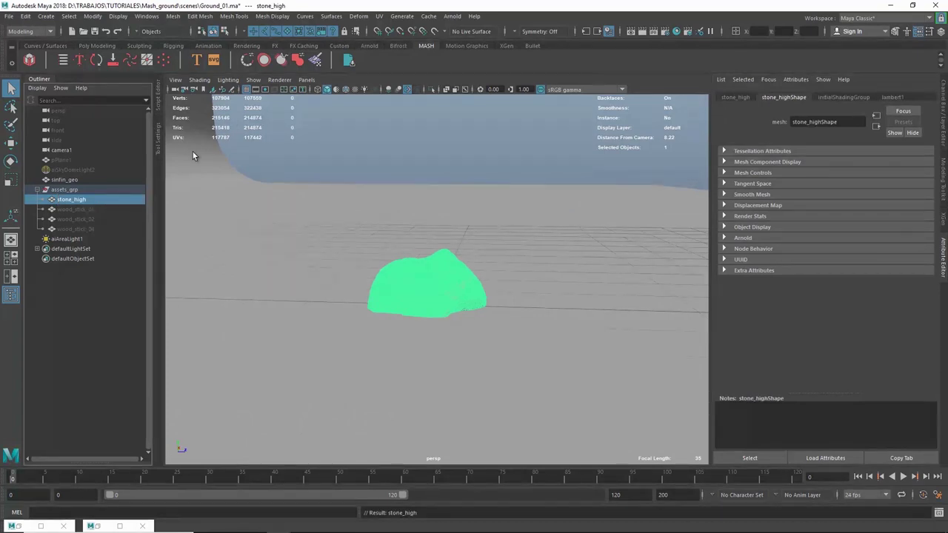
pyautogui.hotkey('ctrl', 'd')
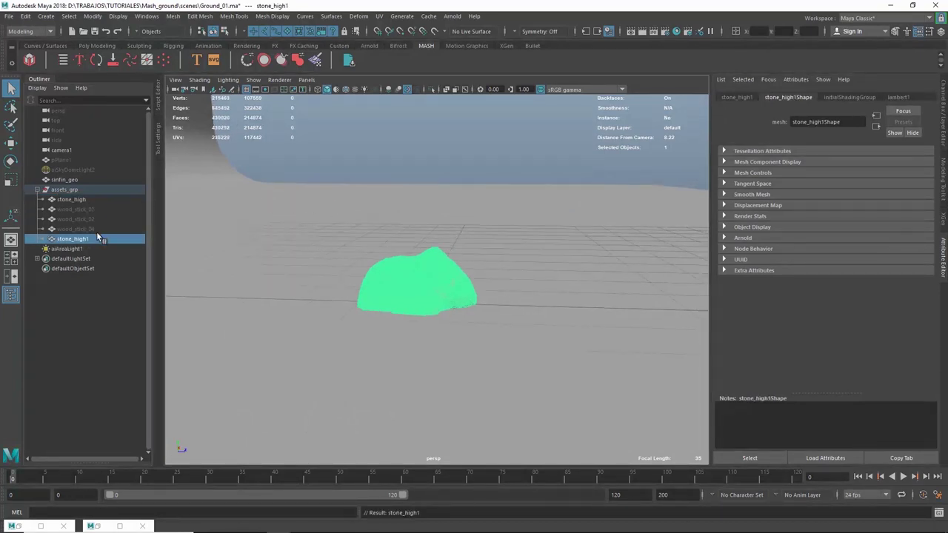
pyautogui.doubleClick(74, 239)
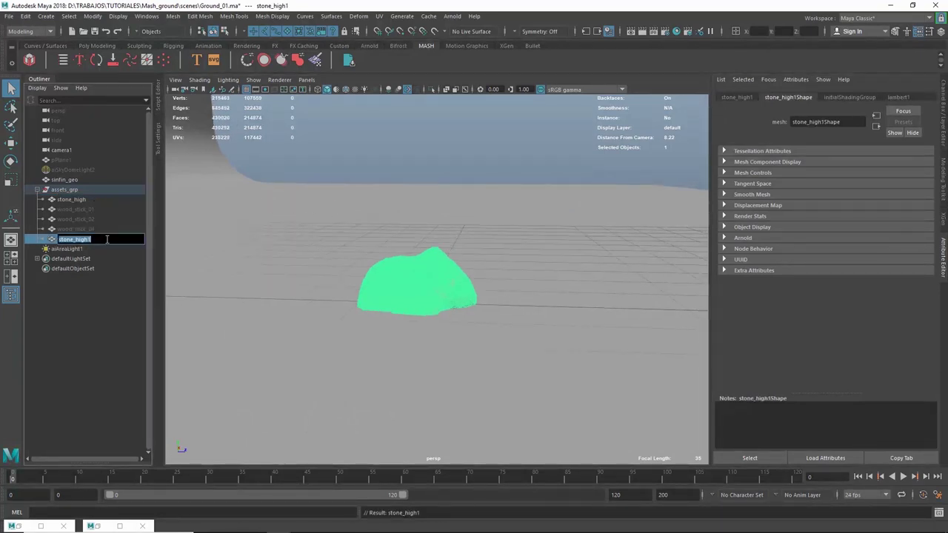
pyautogui.moveTo(76, 239); pyautogui.dragTo(100, 239)
pyautogui.write('low')
pyautogui.press('Return')
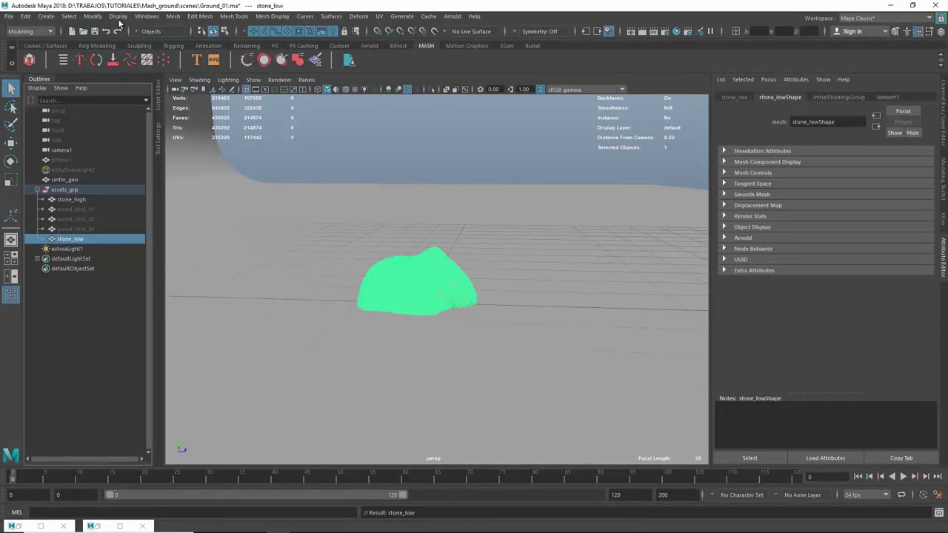
pyautogui.click(93, 17)
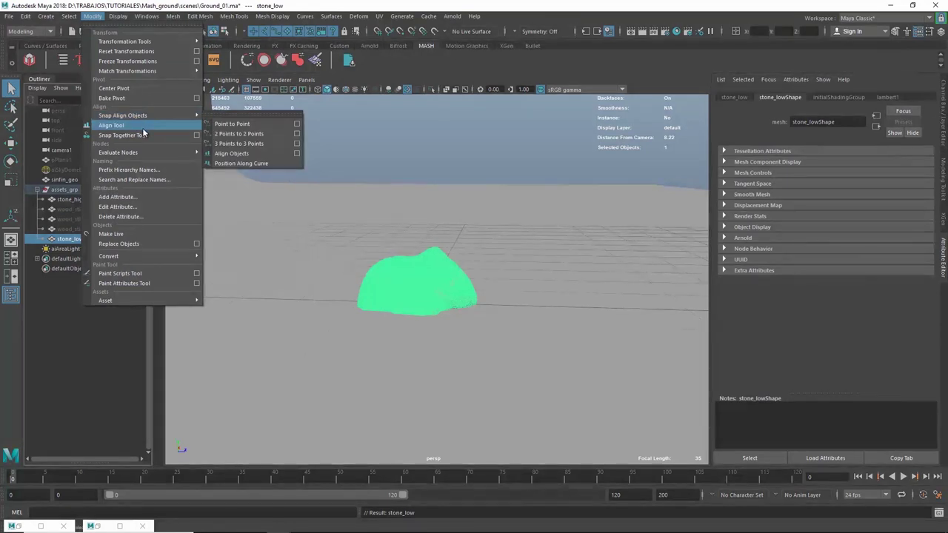
# Reduce stone_low by 30 percent using Mesh > Reduce options.
pyautogui.click(174, 17)
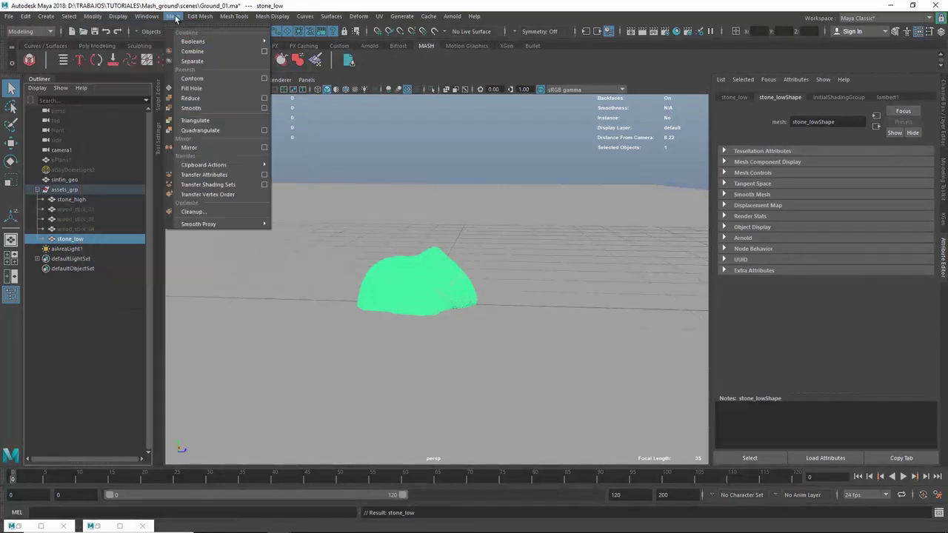
pyautogui.click(263, 97)
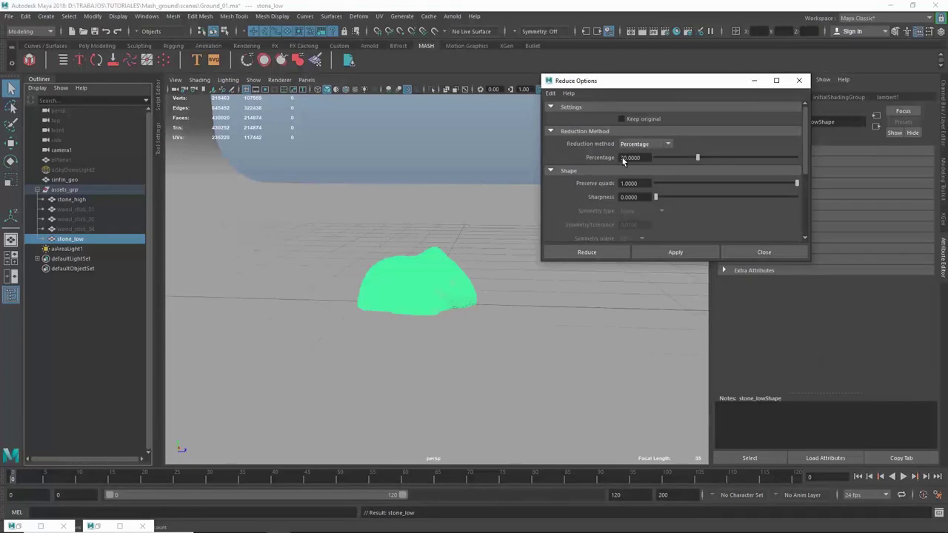
pyautogui.moveTo(651, 159); pyautogui.dragTo(591, 161)
pyautogui.click(763, 252)
pyautogui.keyDown('alt'); pyautogui.moveTo(592, 225); pyautogui.dragTo(562, 249); pyautogui.keyUp('alt')
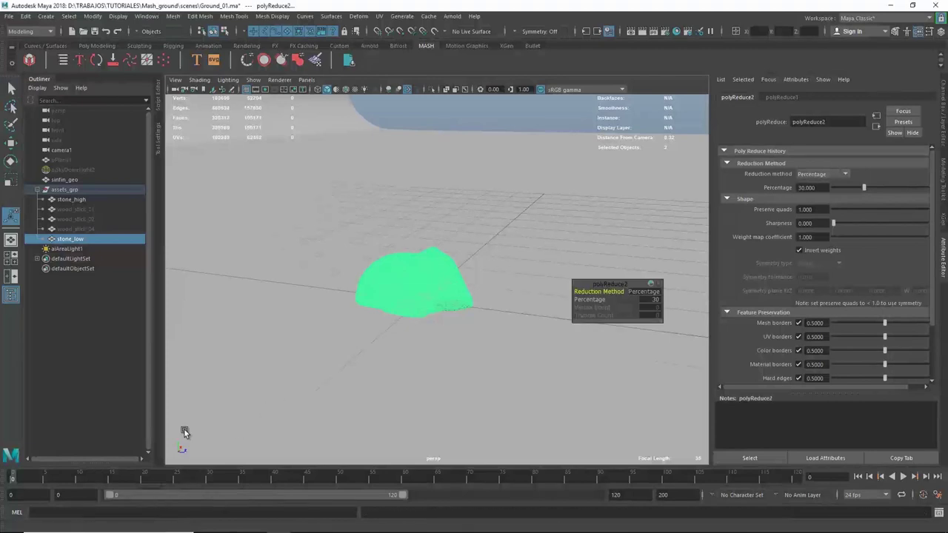
pyautogui.press('q')
pyautogui.keyDown('alt'); pyautogui.moveTo(454, 315); pyautogui.dragTo(499, 316); pyautogui.keyUp('alt')
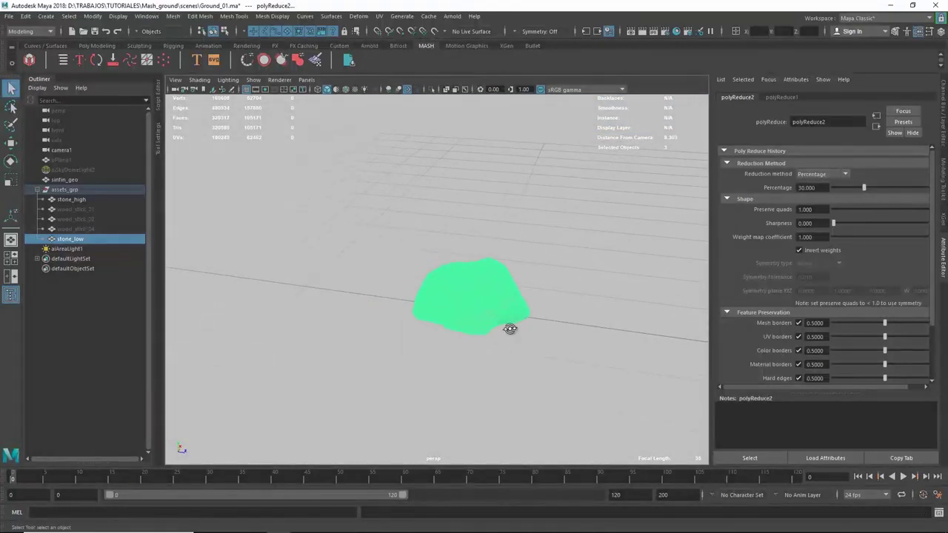
# Repeat the 30 percent reduction with G until stone_low reaches about 51,427 faces.
pyautogui.press('g')
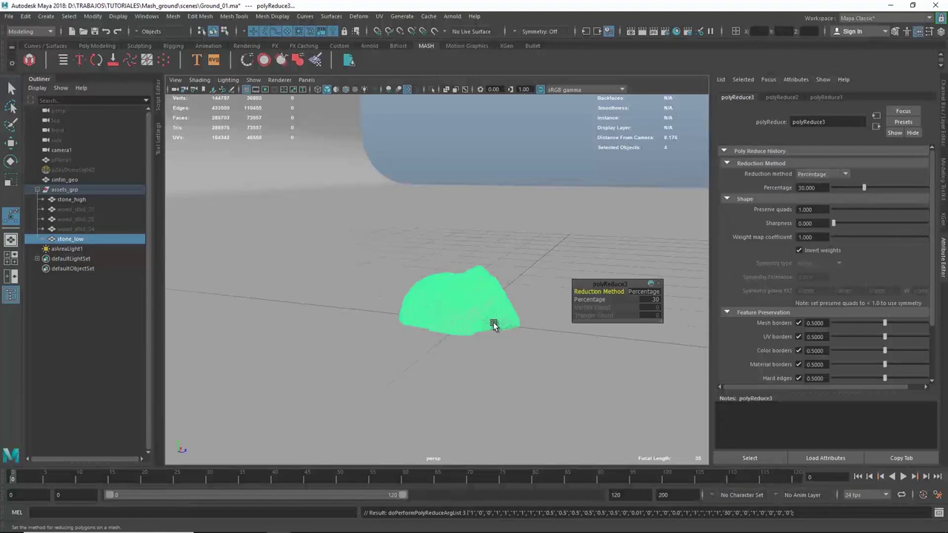
pyautogui.press('q')
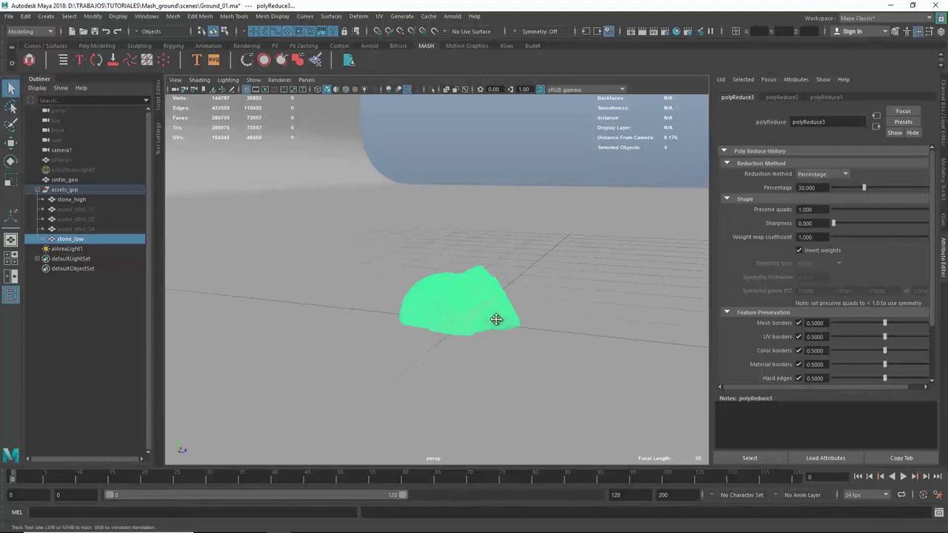
pyautogui.keyDown('alt'); pyautogui.moveTo(495, 320); pyautogui.dragTo(502, 312); pyautogui.keyUp('alt')
pyautogui.press('g')
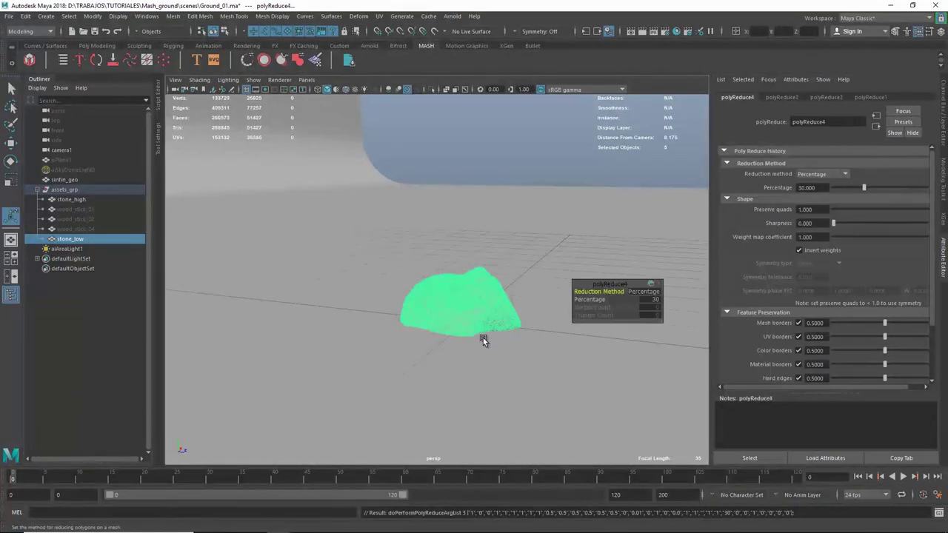
pyautogui.keyDown('alt'); pyautogui.moveTo(483, 340); pyautogui.dragTo(434, 321); pyautogui.keyUp('alt')
pyautogui.moveTo(435, 321)
pyautogui.keyDown('alt'); pyautogui.mouseDown(button='right')
pyautogui.moveTo(550, 322)
pyautogui.moveTo(532, 365)
pyautogui.moveTo(466, 364)
pyautogui.moveTo(630, 319)
pyautogui.mouseUp(button='right'); pyautogui.keyUp('alt')
pyautogui.moveTo(536, 356)
pyautogui.keyDown('alt'); pyautogui.mouseDown()
pyautogui.moveTo(540, 365)
pyautogui.moveTo(503, 356)
pyautogui.moveTo(519, 345)
pyautogui.moveTo(516, 315)
pyautogui.mouseUp(); pyautogui.keyUp('alt')
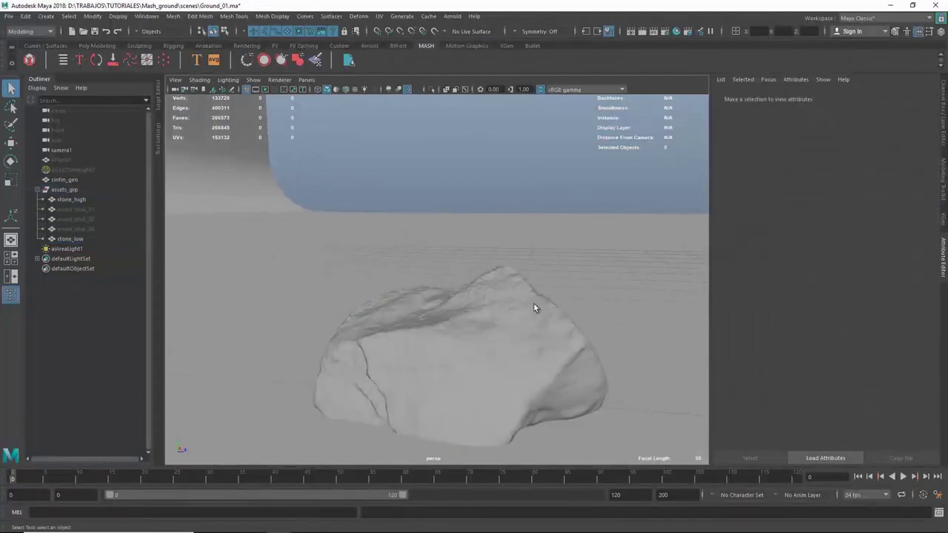
pyautogui.keyDown('alt'); pyautogui.moveTo(534, 305); pyautogui.dragTo(476, 325, button='right'); pyautogui.keyUp('alt')
pyautogui.click(479, 351)
pyautogui.moveTo(478, 351)
pyautogui.keyDown('alt'); pyautogui.mouseDown()
pyautogui.moveTo(440, 356)
pyautogui.moveTo(495, 366)
pyautogui.moveTo(537, 360)
pyautogui.mouseUp(); pyautogui.keyUp('alt')
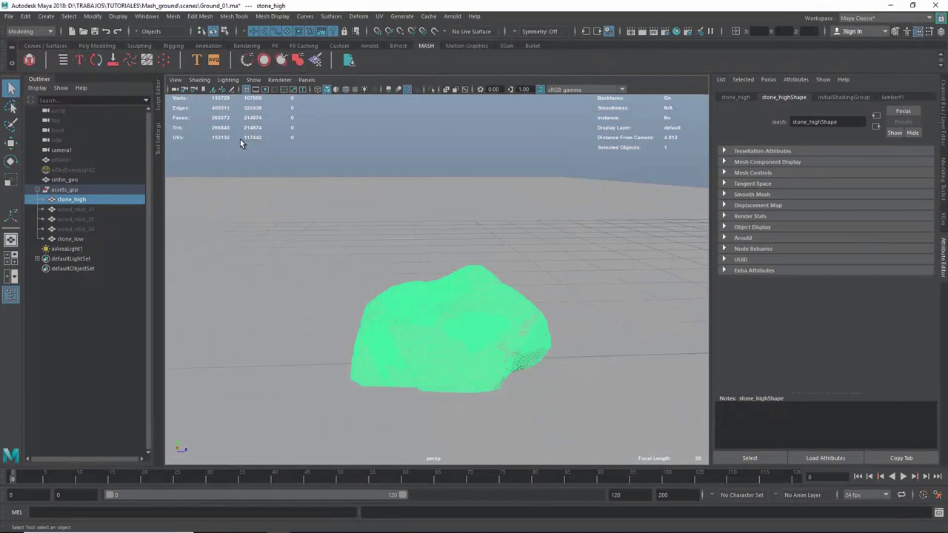
# Repeat the 30 percent reduction on stone_high with G, cutting it to about 105,171 faces.
pyautogui.moveTo(388, 276)
pyautogui.keyDown('alt'); pyautogui.mouseDown()
pyautogui.moveTo(438, 316)
pyautogui.moveTo(457, 309)
pyautogui.mouseUp(); pyautogui.keyUp('alt')
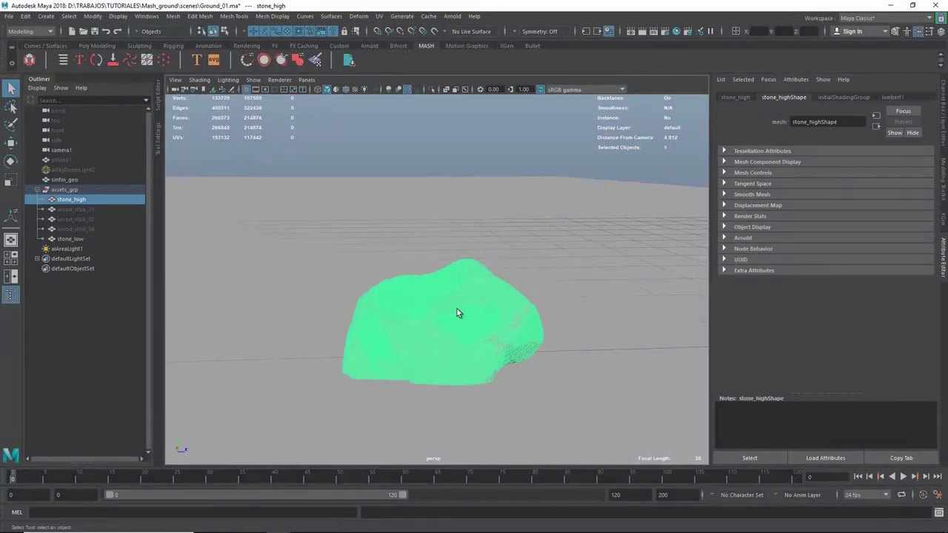
pyautogui.keyDown('shift'); pyautogui.moveTo(462, 314); pyautogui.dragTo(401, 324, button='right'); pyautogui.keyUp('shift')
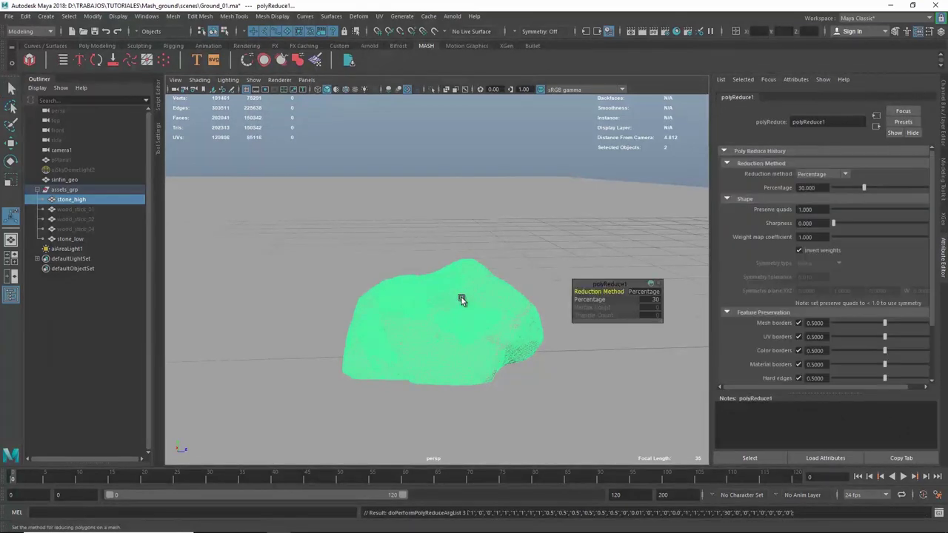
pyautogui.keyDown('alt'); pyautogui.moveTo(440, 254); pyautogui.dragTo(454, 265, button='middle'); pyautogui.keyUp('alt')
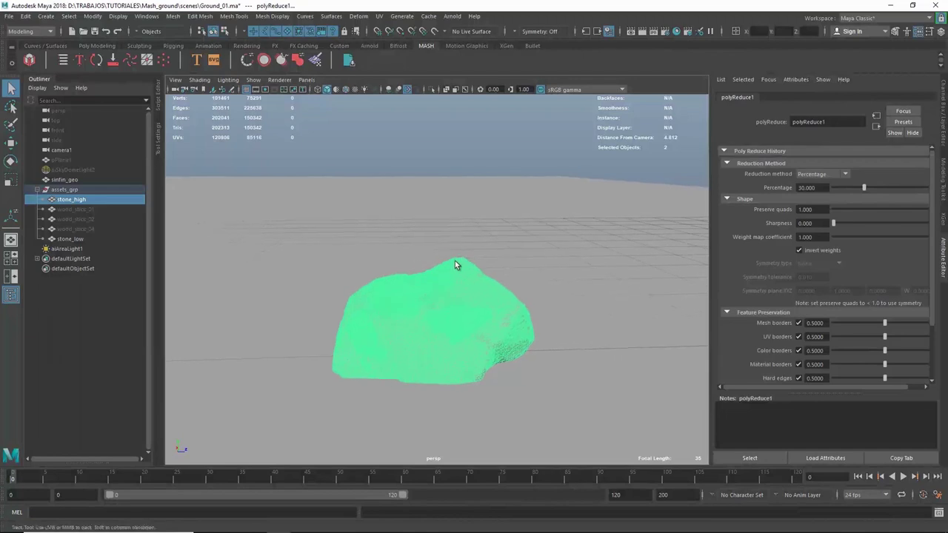
pyautogui.moveTo(455, 264)
pyautogui.keyDown('alt'); pyautogui.mouseDown()
pyautogui.moveTo(473, 262)
pyautogui.moveTo(462, 291)
pyautogui.mouseUp(); pyautogui.keyUp('alt')
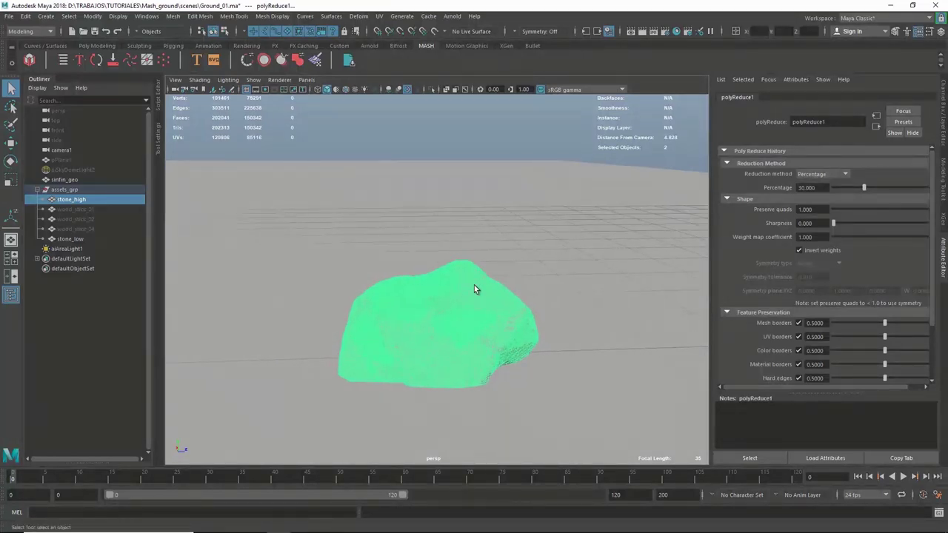
pyautogui.press('g')
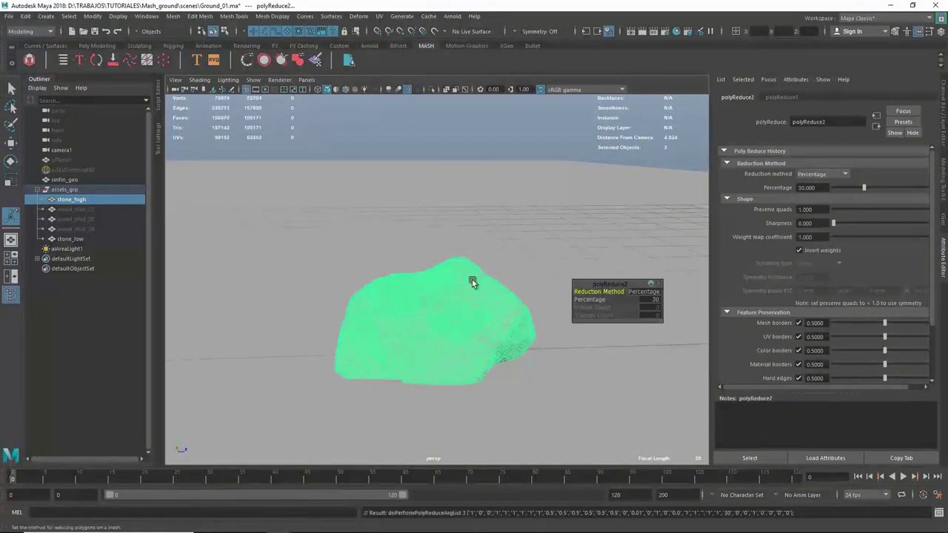
pyautogui.press('q')
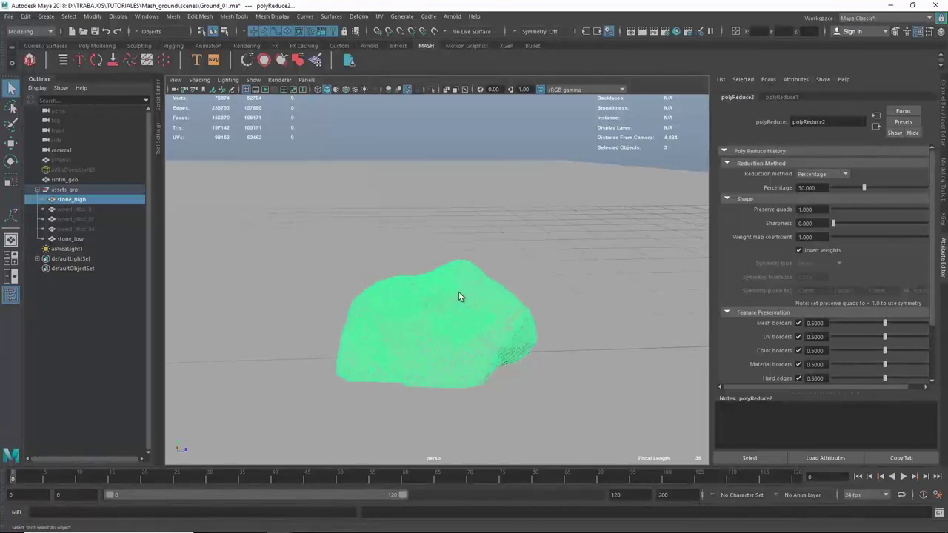
pyautogui.moveTo(460, 296)
pyautogui.keyDown('alt'); pyautogui.mouseDown()
pyautogui.moveTo(455, 289)
pyautogui.moveTo(448, 315)
pyautogui.moveTo(452, 299)
pyautogui.mouseUp(); pyautogui.keyUp('alt')
pyautogui.click(456, 311)
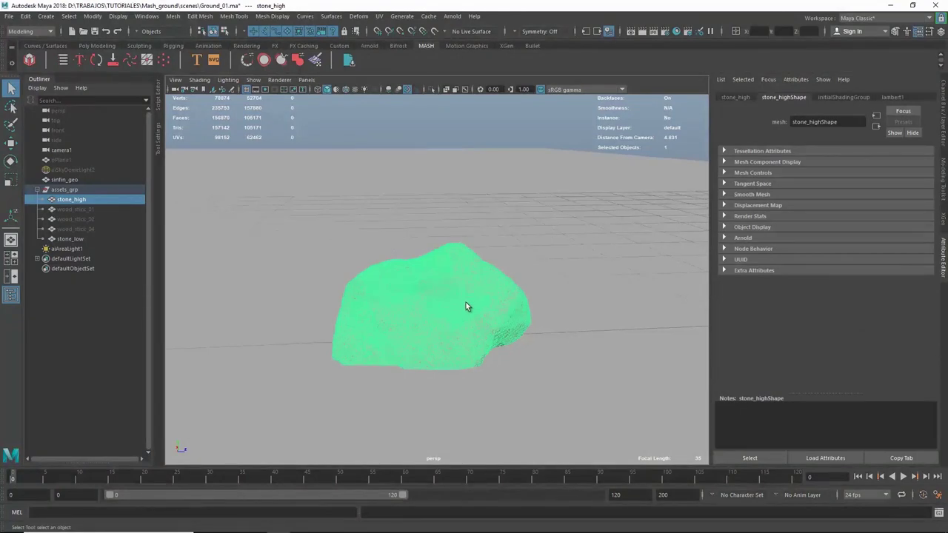
# Open Reduce Options for stone_high from the Shift+right-click polygon menu, Percentage at 30.
pyautogui.press('space')
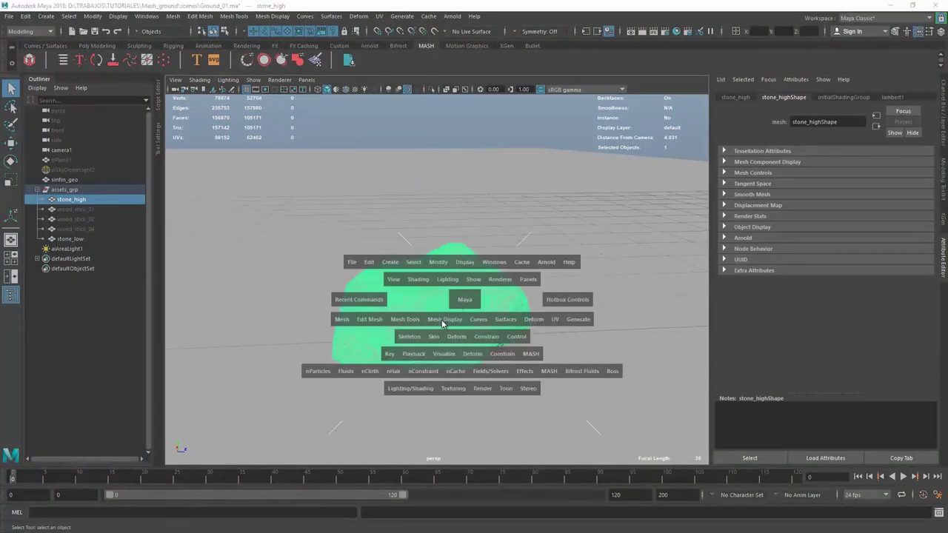
pyautogui.click(445, 320)
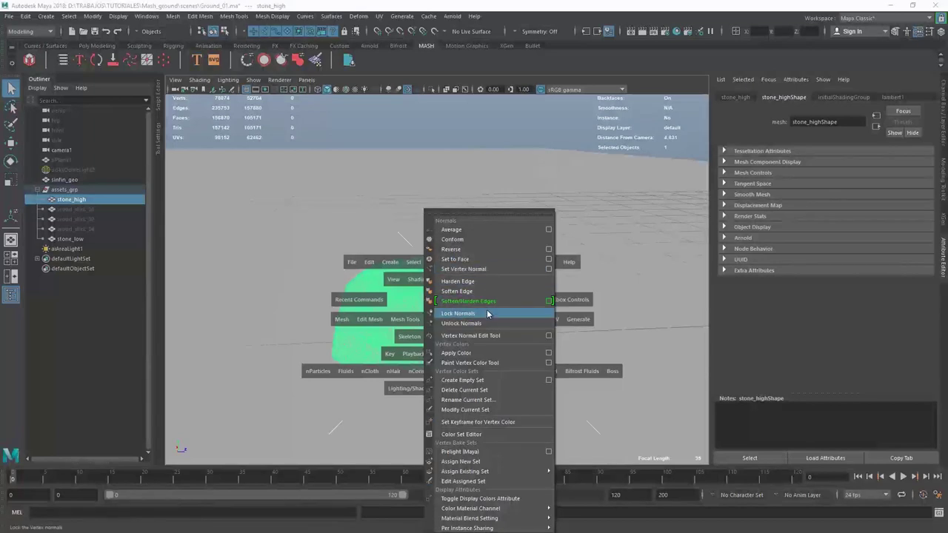
pyautogui.click(405, 320)
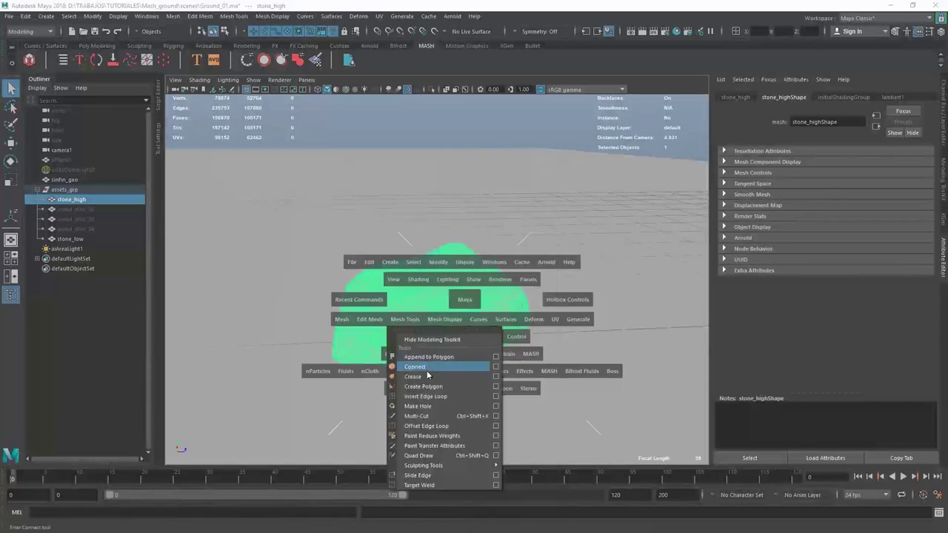
pyautogui.click(369, 319)
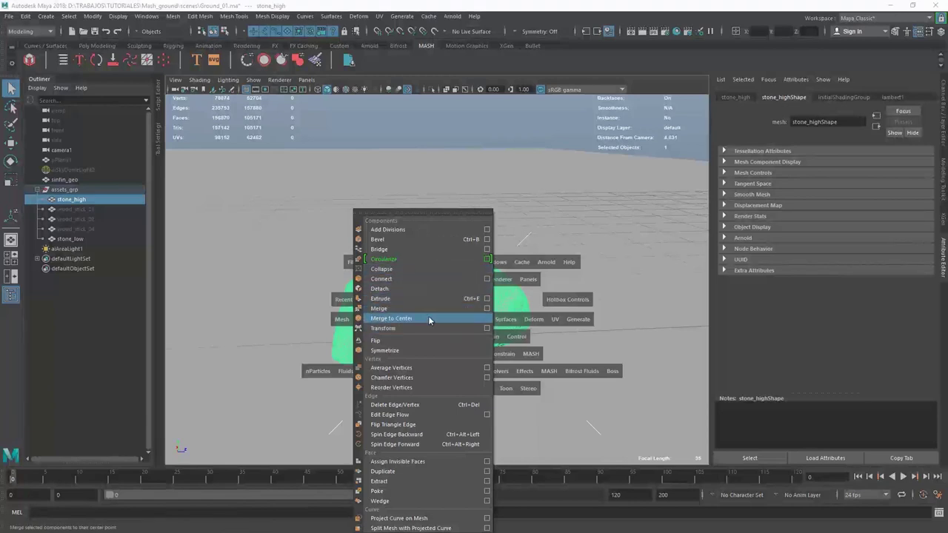
pyautogui.rightClick(436, 307)
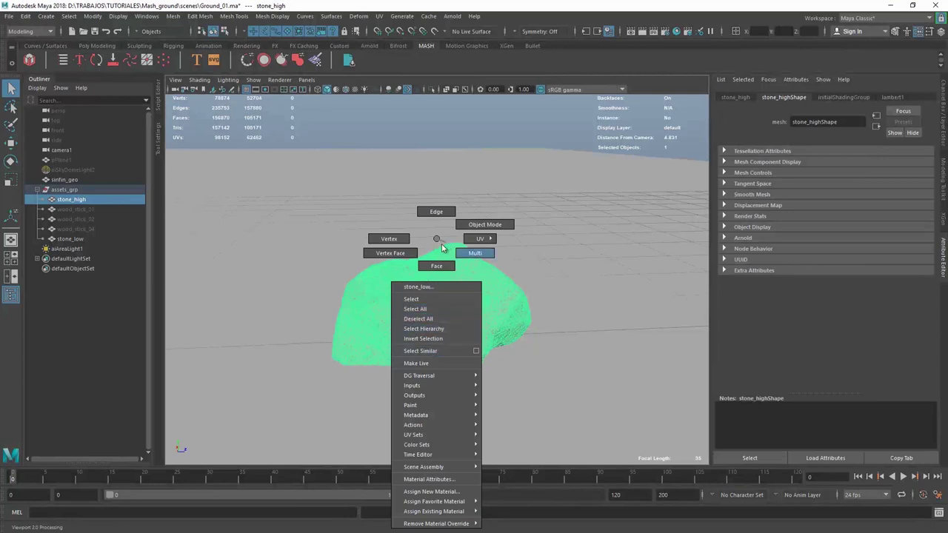
pyautogui.moveTo(439, 340); pyautogui.dragTo(440, 247, button='right')
pyautogui.keyDown('shift'); pyautogui.rightClick(443, 270); pyautogui.keyUp('shift')
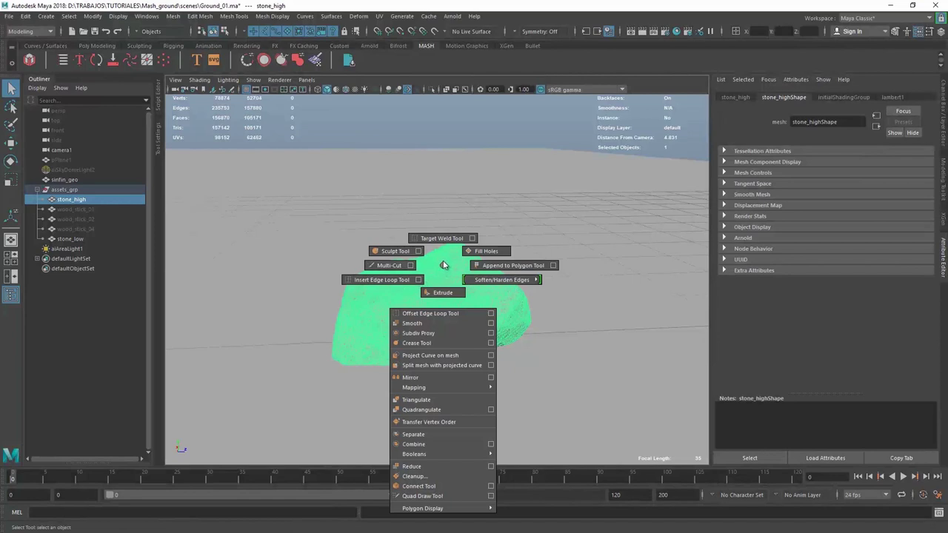
pyautogui.click(494, 467)
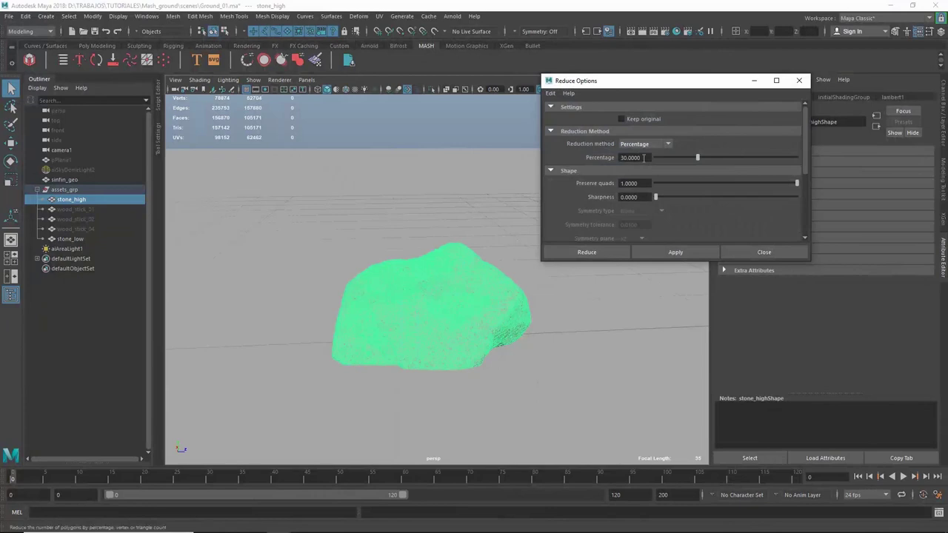
# Apply a 65 percent Reduce to stone_high from the Reduce Options dialog.
pyautogui.click(649, 157)
pyautogui.write('65')
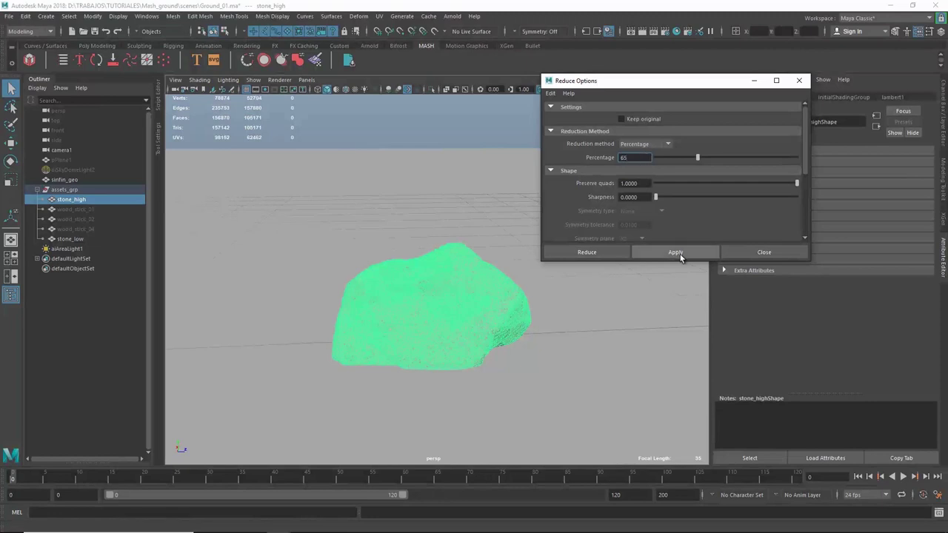
pyautogui.click(671, 252)
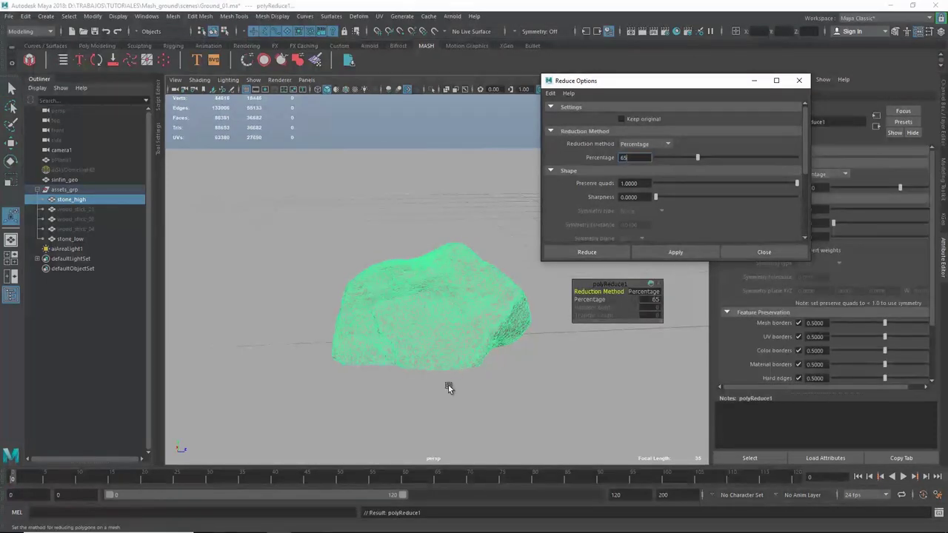
pyautogui.click(449, 319)
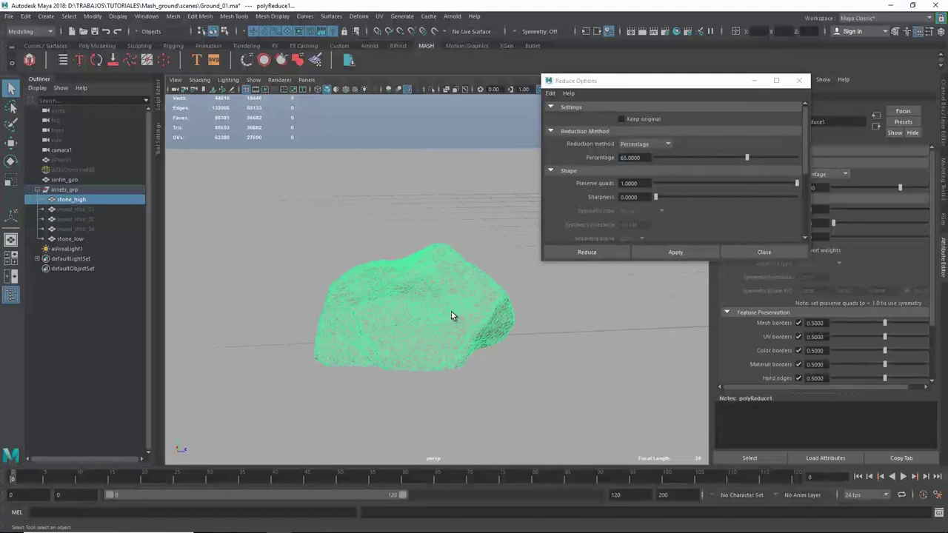
pyautogui.keyDown('alt'); pyautogui.moveTo(450, 319); pyautogui.dragTo(449, 333); pyautogui.keyUp('alt')
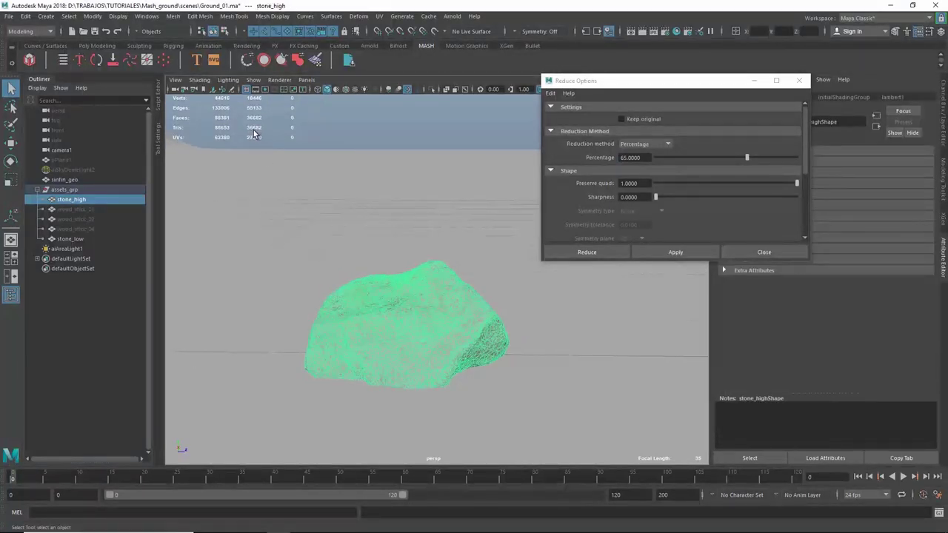
pyautogui.keyDown('alt'); pyautogui.moveTo(254, 135); pyautogui.dragTo(252, 141); pyautogui.keyUp('alt')
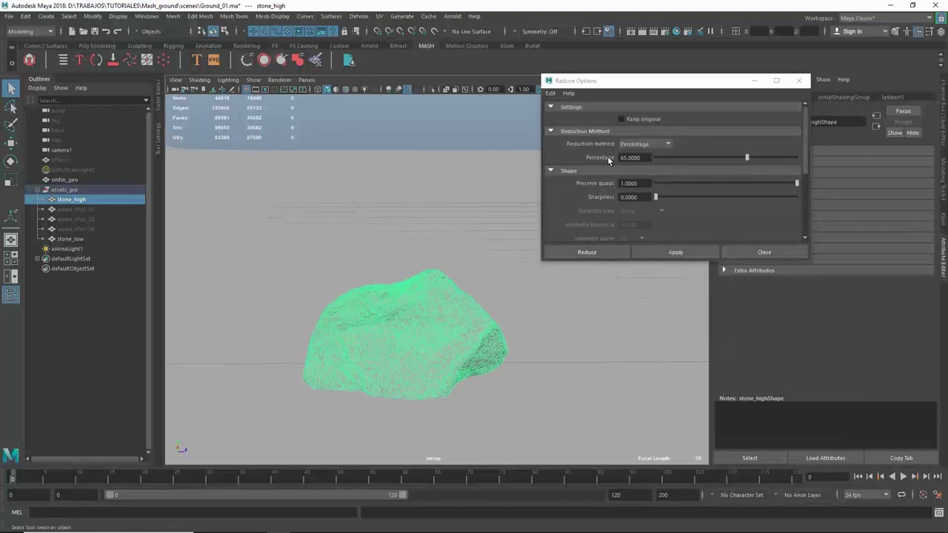
pyautogui.moveTo(646, 157); pyautogui.dragTo(602, 162)
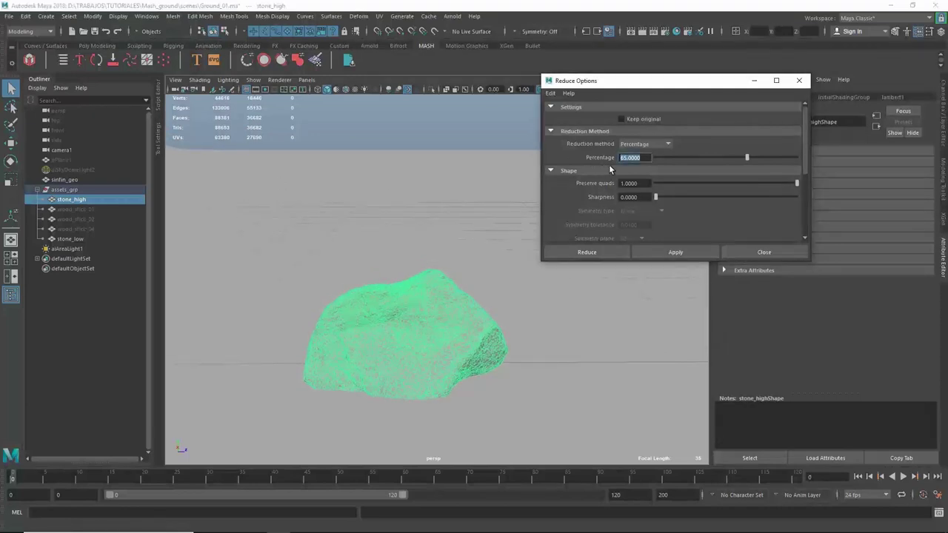
pyautogui.click(682, 251)
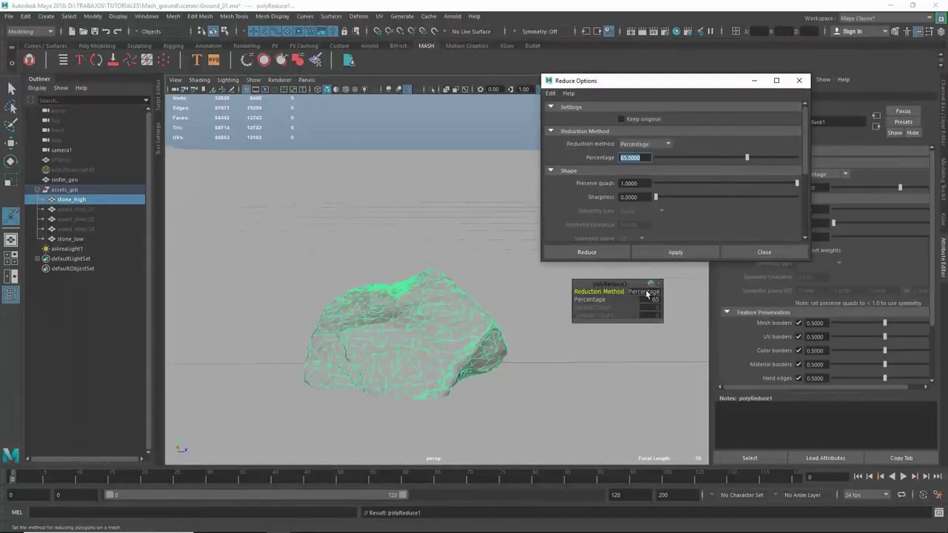
# Try polyReduce percentages of 20 and then 25 in the in-view editor.
pyautogui.click(652, 301)
pyautogui.write('20')
pyautogui.press('Return')
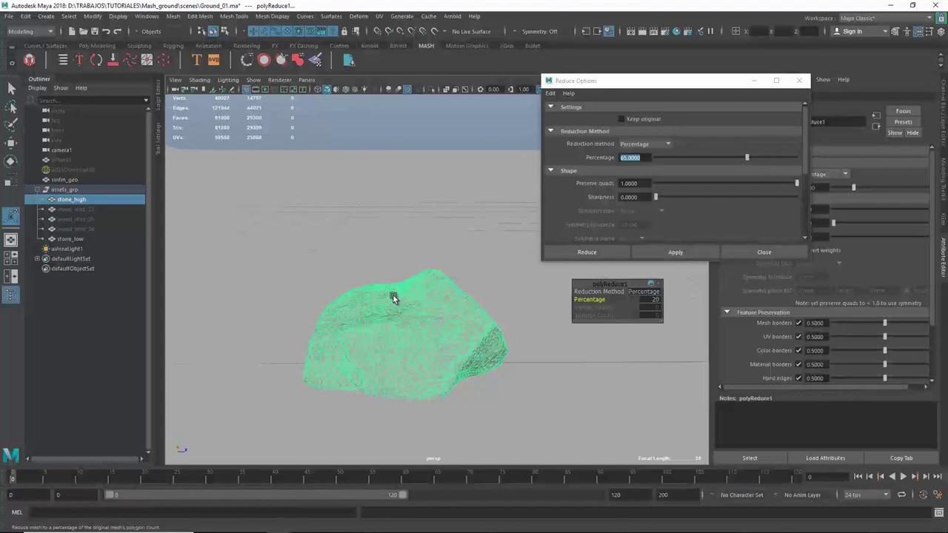
pyautogui.moveTo(400, 296)
pyautogui.keyDown('alt'); pyautogui.mouseDown()
pyautogui.moveTo(405, 271)
pyautogui.moveTo(400, 292)
pyautogui.mouseUp(); pyautogui.keyUp('alt')
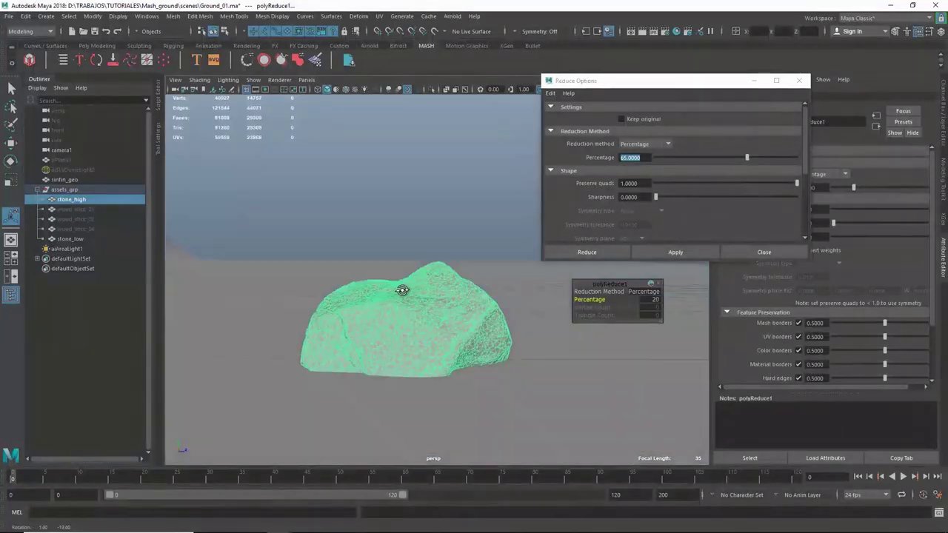
pyautogui.click(650, 301)
pyautogui.write('25')
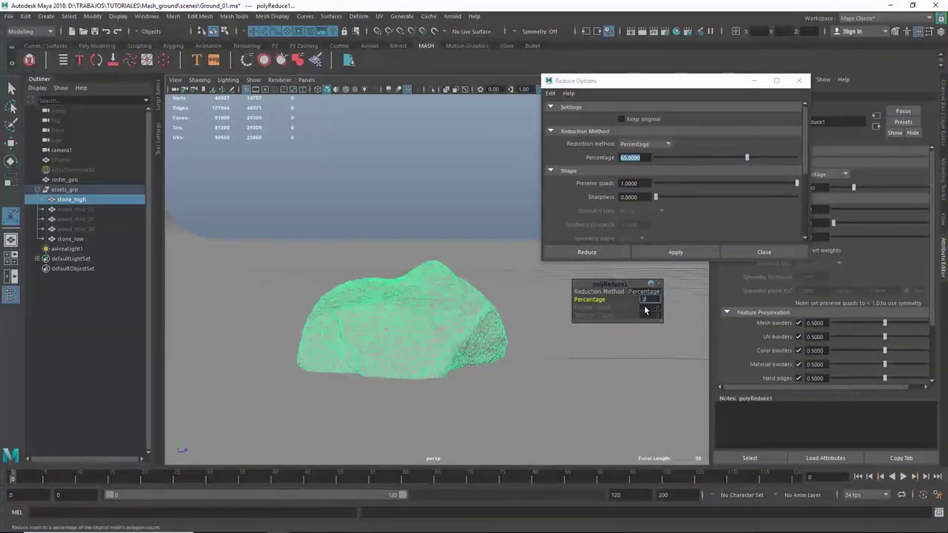
pyautogui.press('Return')
# Set the polyReduce percentage to 30, leaving stone_high at 25,627 faces.
pyautogui.keyDown('alt'); pyautogui.moveTo(442, 309); pyautogui.dragTo(450, 328); pyautogui.keyUp('alt')
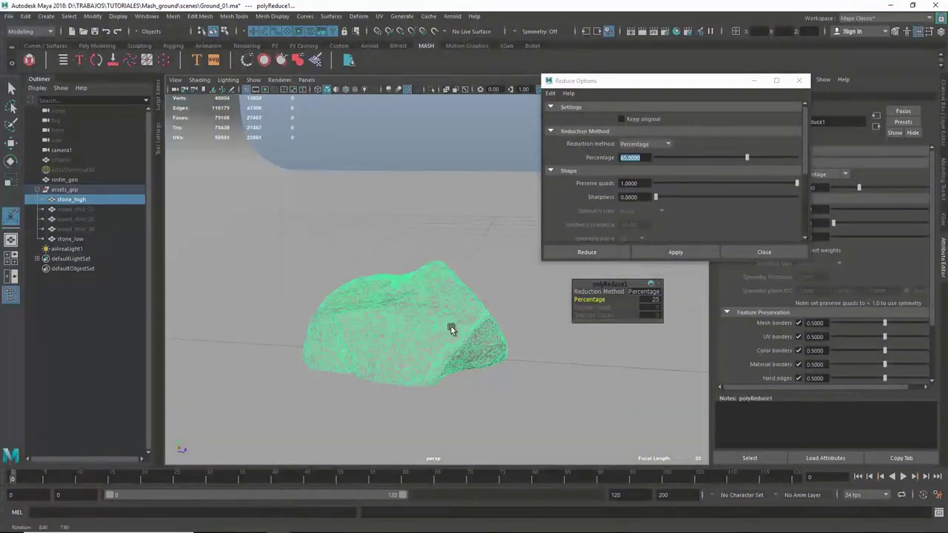
pyautogui.click(646, 299)
pyautogui.write('30')
pyautogui.press('Return')
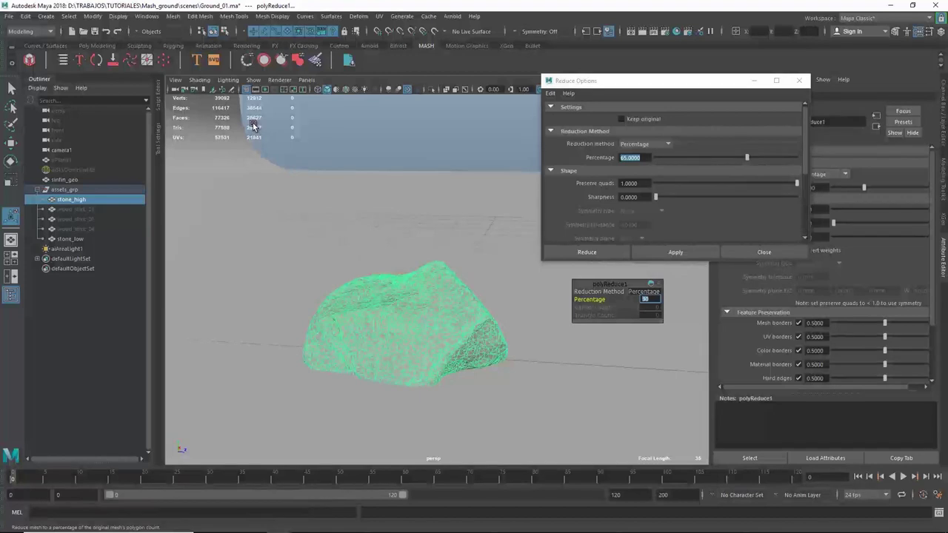
pyautogui.press('Return')
pyautogui.press('q')
pyautogui.click(444, 308)
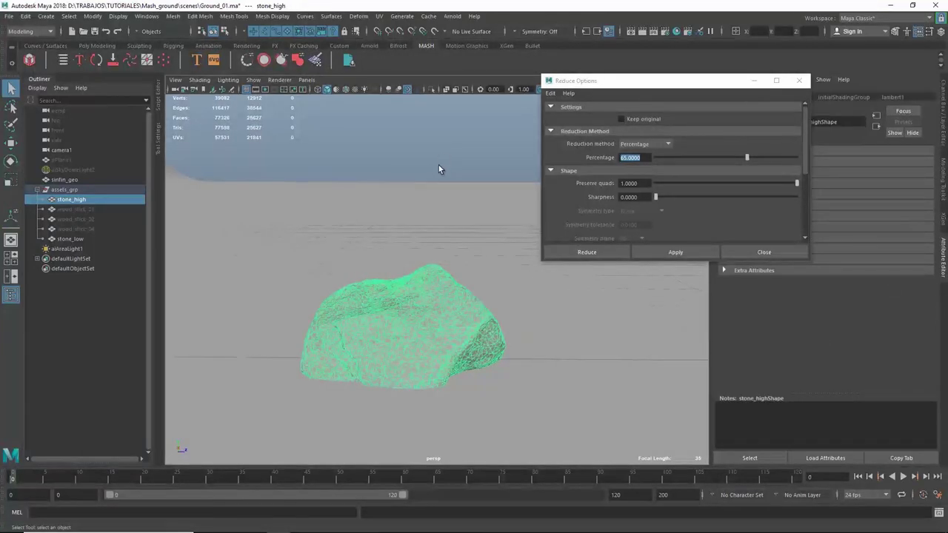
# Apply a 20 percent Reduce to the stone_low mesh.
pyautogui.click(415, 306)
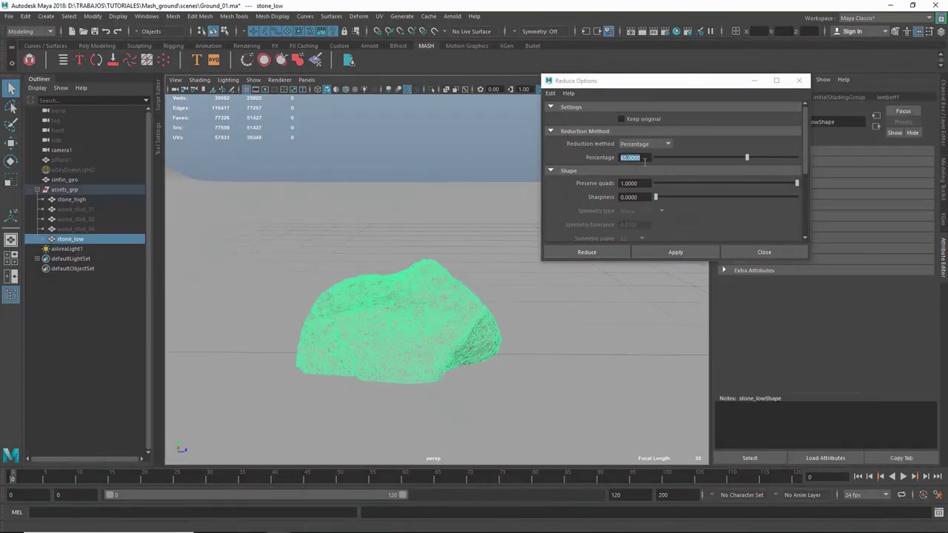
pyautogui.write('10')
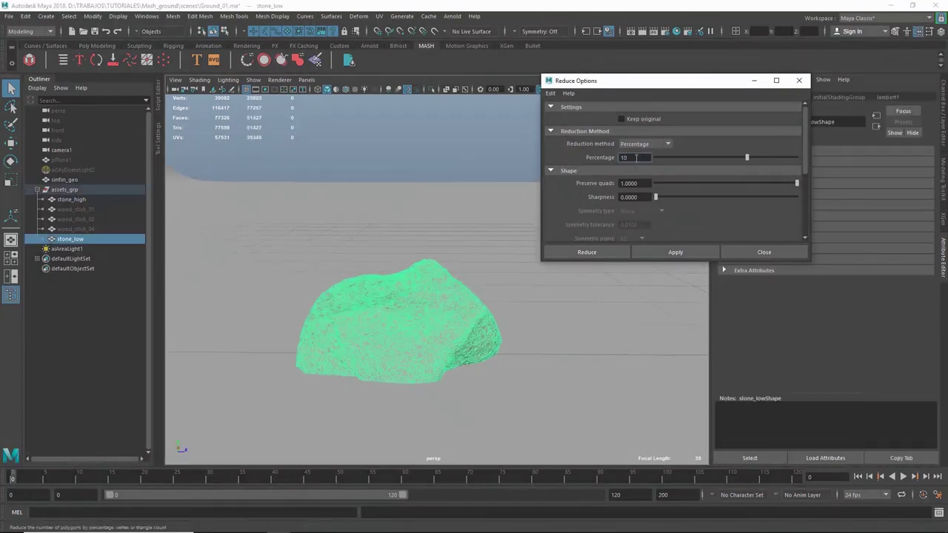
pyautogui.click(672, 250)
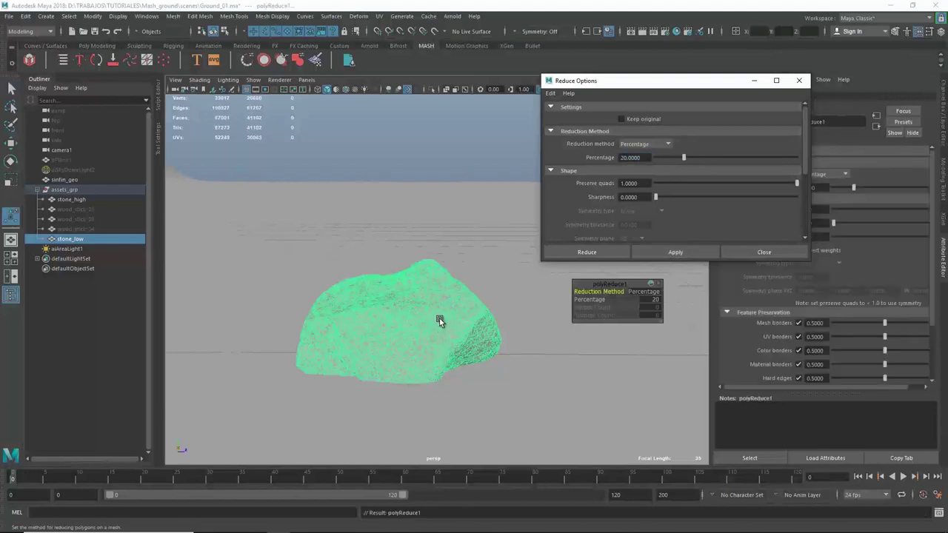
pyautogui.click(432, 320)
pyautogui.press('q')
pyautogui.click(439, 322)
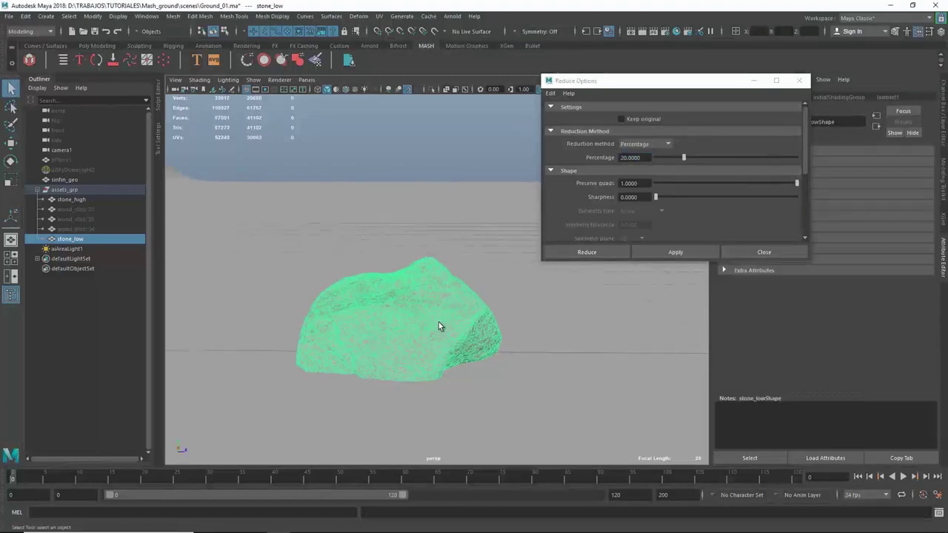
pyautogui.keyDown('alt'); pyautogui.moveTo(424, 316); pyautogui.dragTo(427, 317); pyautogui.keyUp('alt')
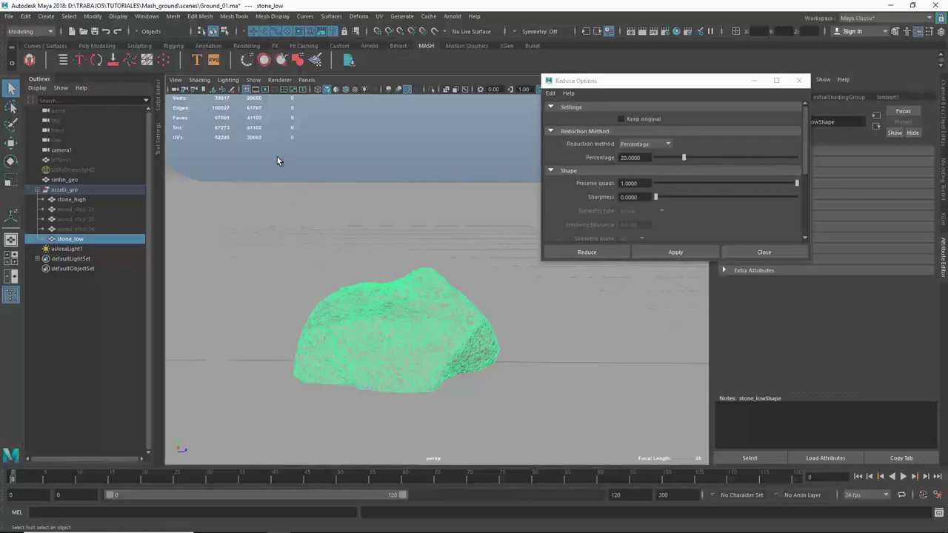
# Apply a further 30 percent Percentage reduction, bringing stone_low down to 28,719 faces.
pyautogui.click(643, 143)
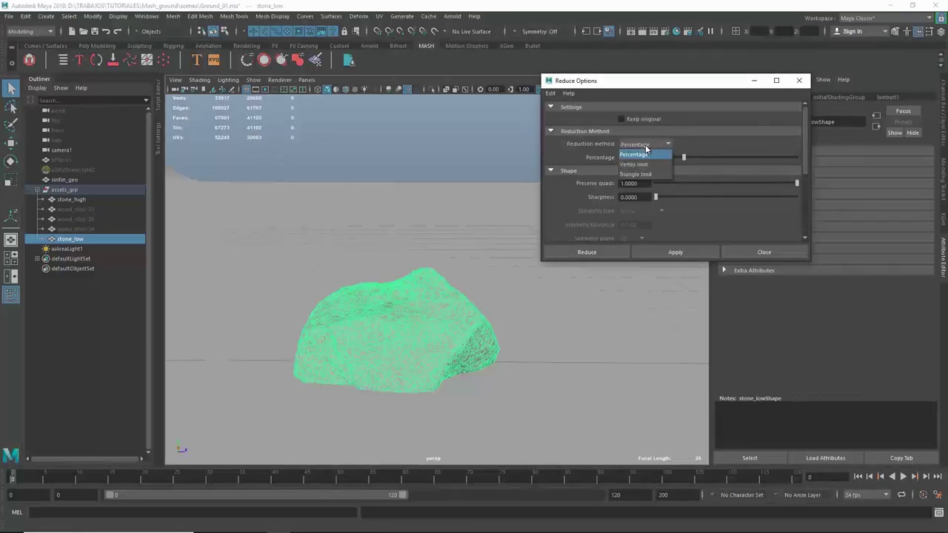
pyautogui.click(649, 148)
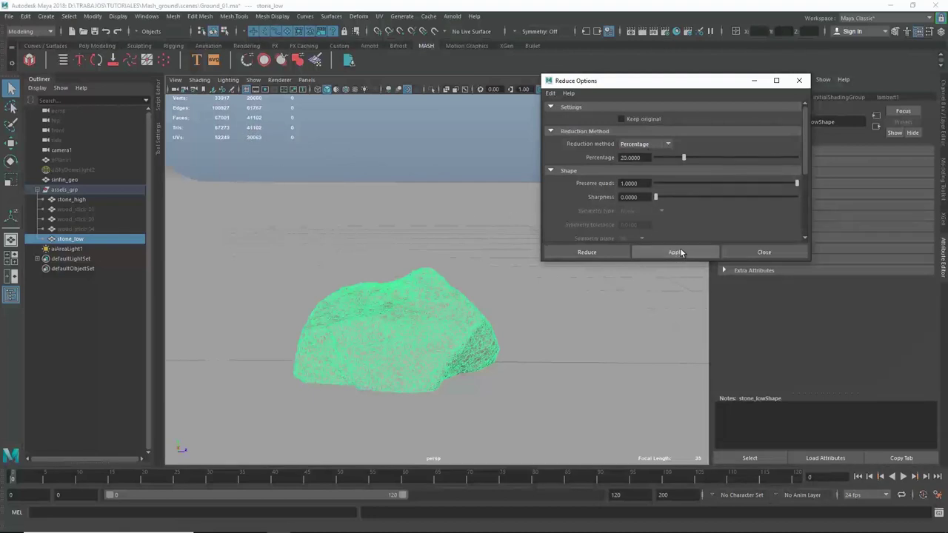
pyautogui.doubleClick(630, 157)
pyautogui.write('30')
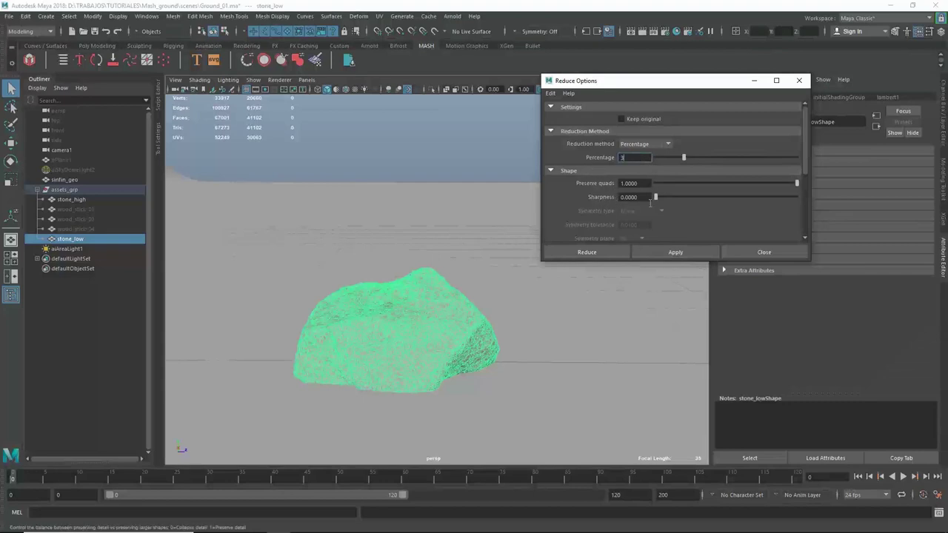
pyautogui.click(676, 252)
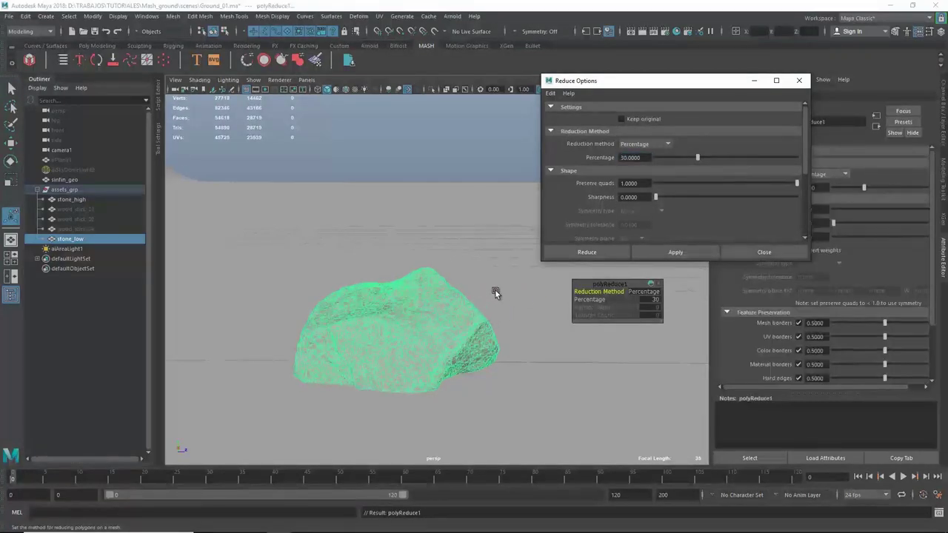
pyautogui.keyDown('alt'); pyautogui.moveTo(496, 291); pyautogui.dragTo(483, 317); pyautogui.keyUp('alt')
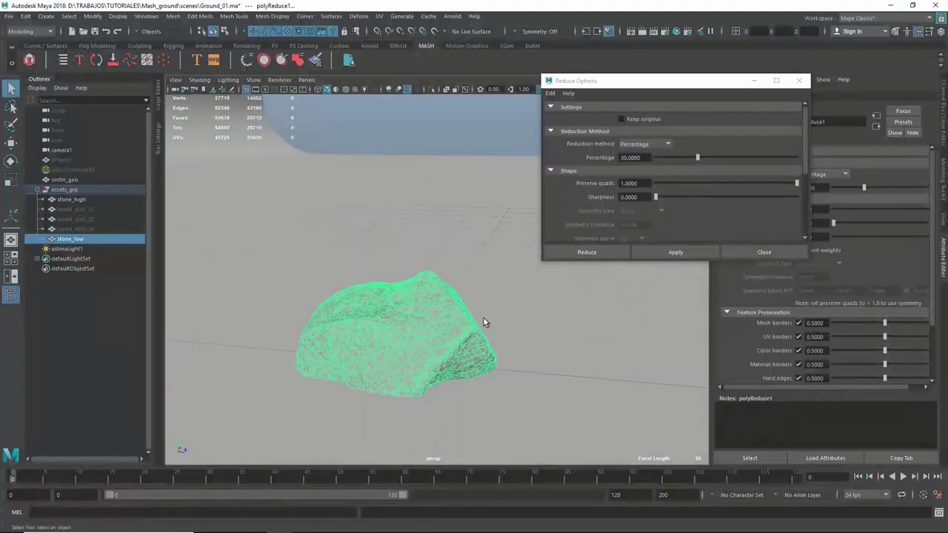
pyautogui.click(483, 323)
pyautogui.keyDown('alt'); pyautogui.moveTo(476, 321); pyautogui.dragTo(198, 247); pyautogui.keyUp('alt')
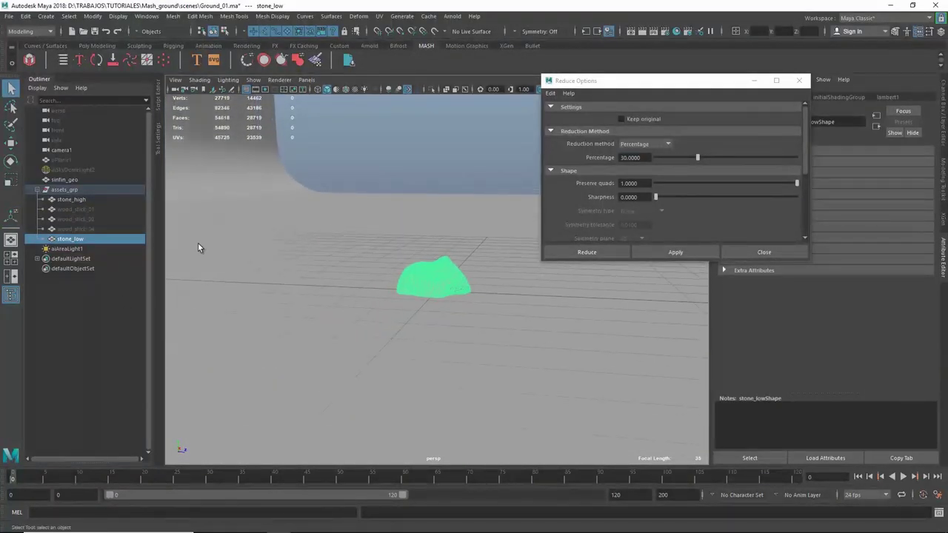
pyautogui.click(85, 200)
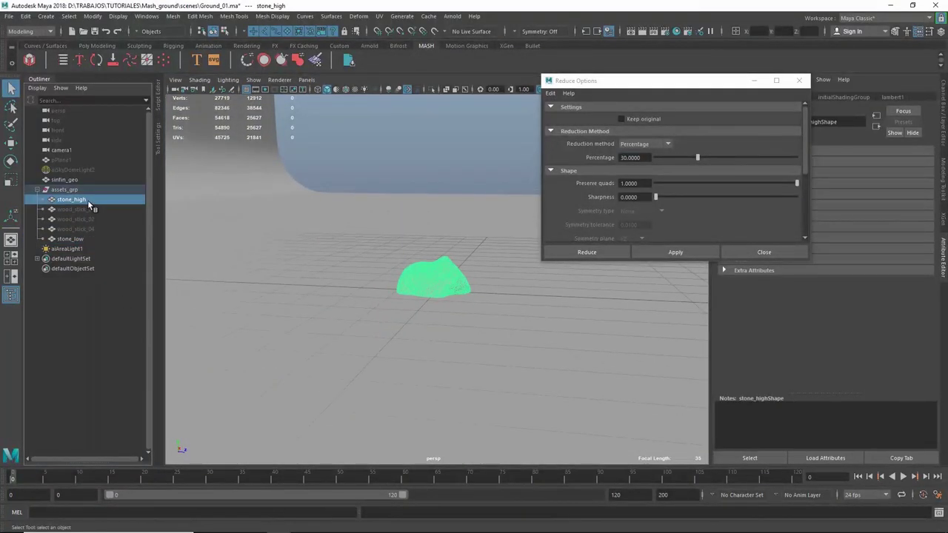
pyautogui.click(84, 239)
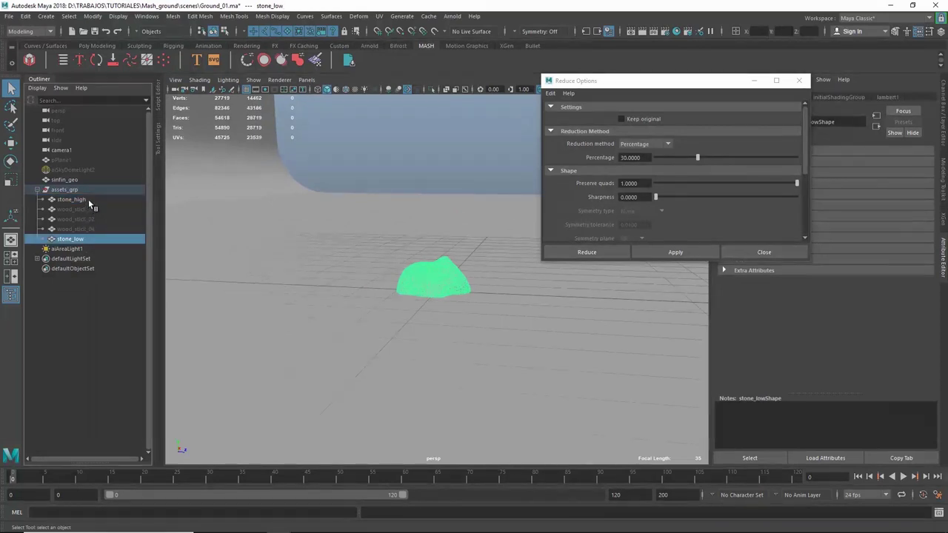
pyautogui.click(87, 200)
pyautogui.click(82, 240)
pyautogui.click(85, 200)
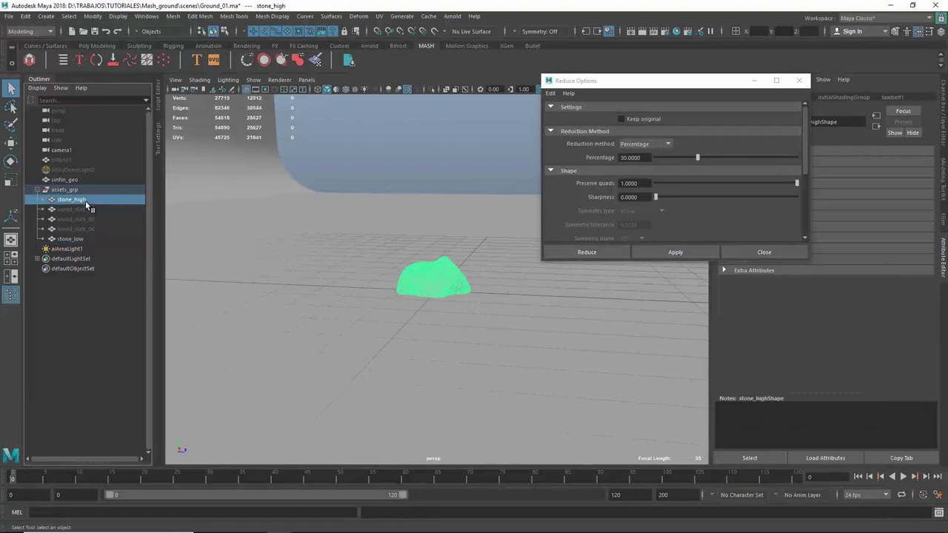
pyautogui.click(83, 240)
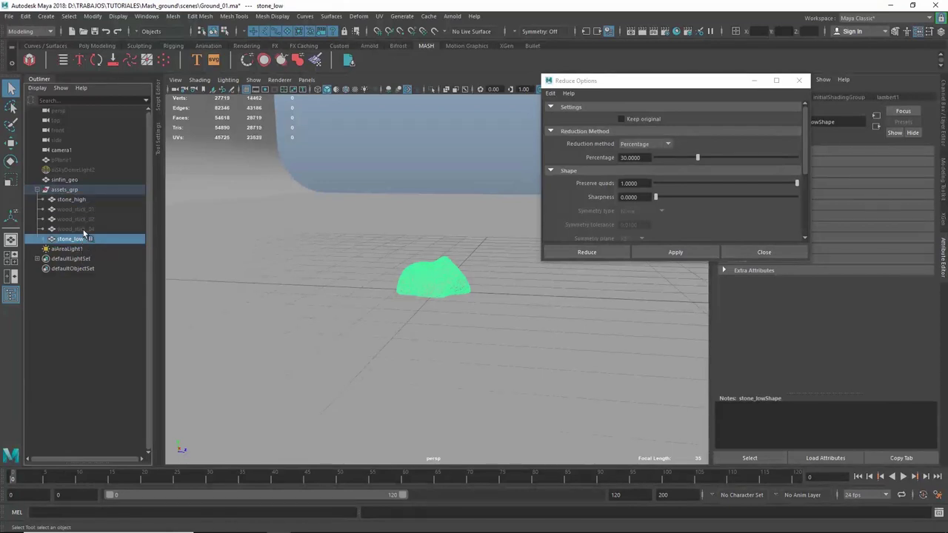
pyautogui.click(87, 200)
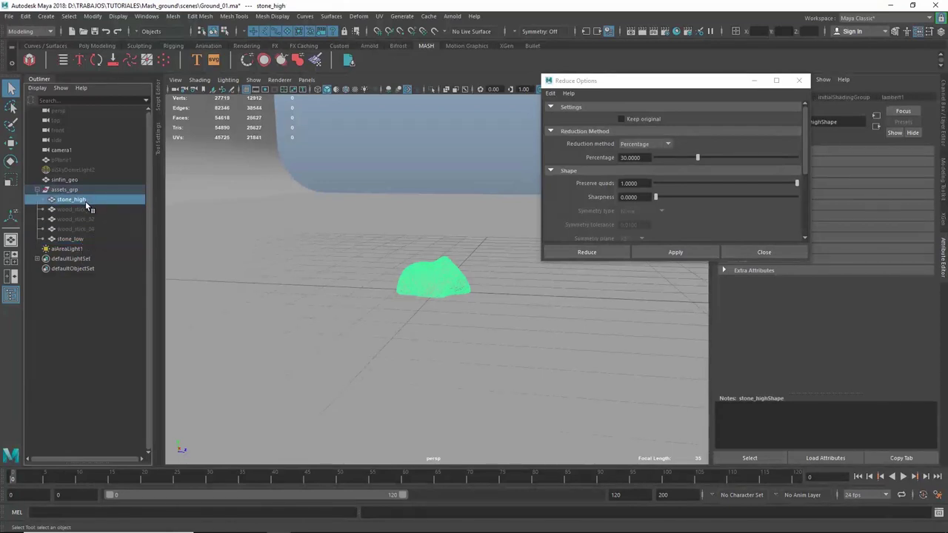
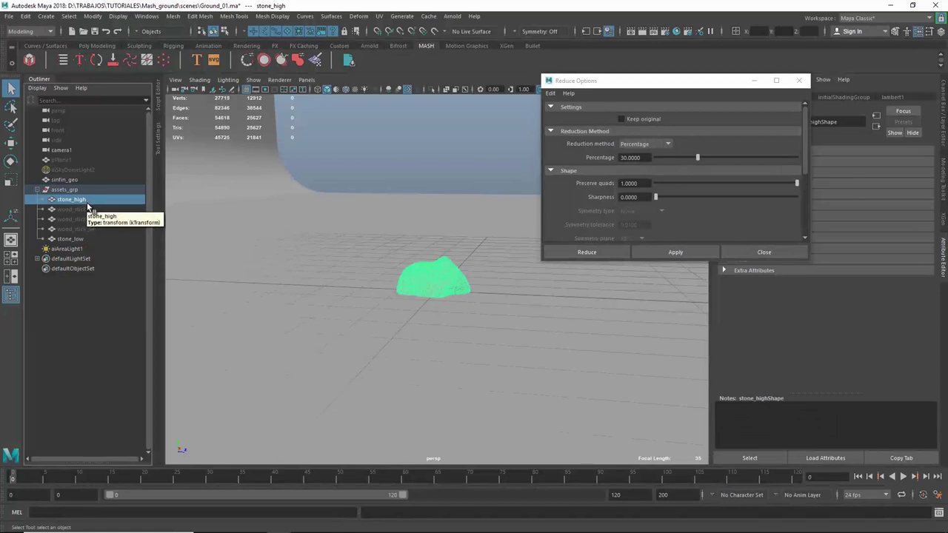
# Reduce stone_low's polygons by 80 percent and frame the reduced stone.
pyautogui.click(70, 240)
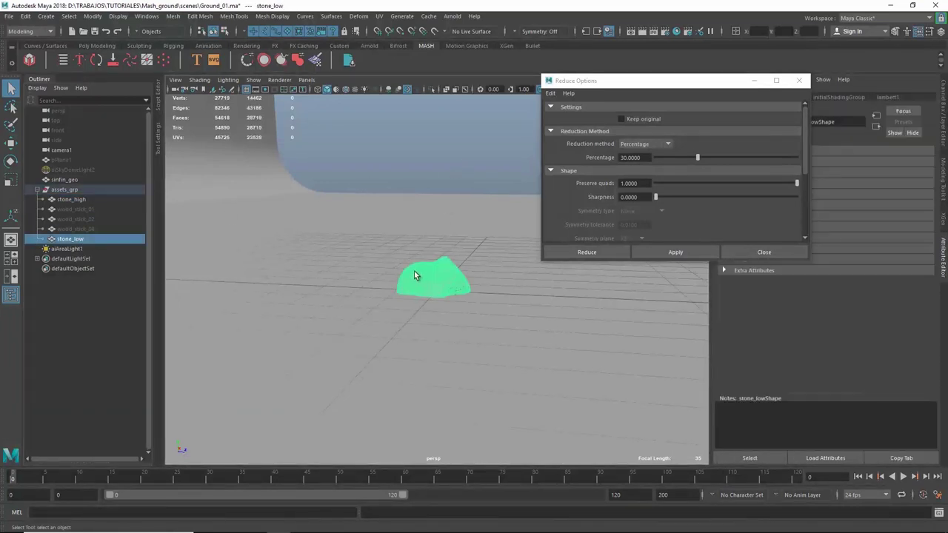
pyautogui.click(631, 157)
pyautogui.write('80')
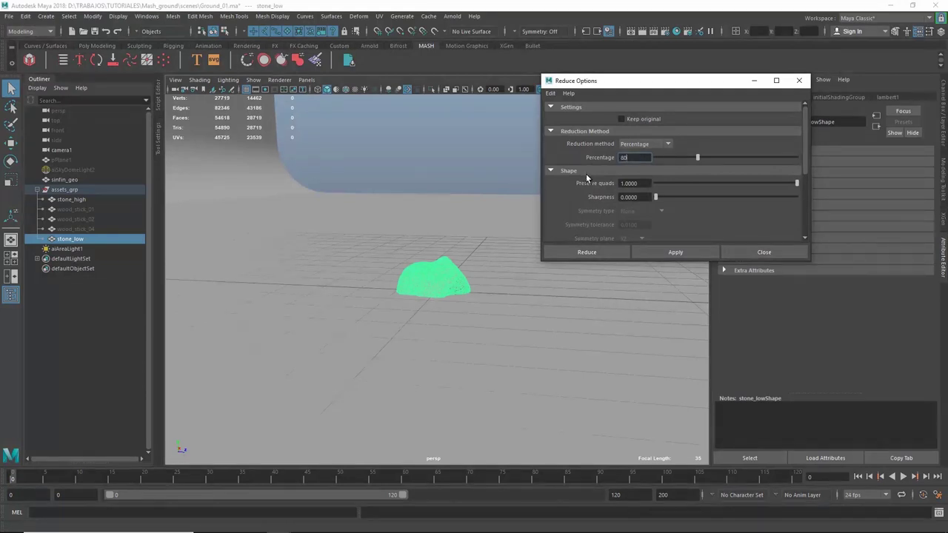
pyautogui.press('Return')
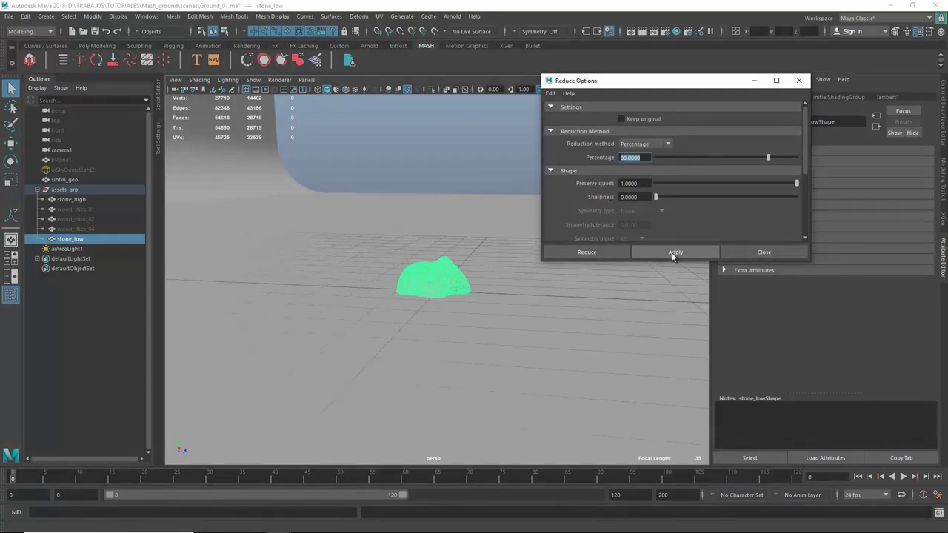
pyautogui.click(674, 253)
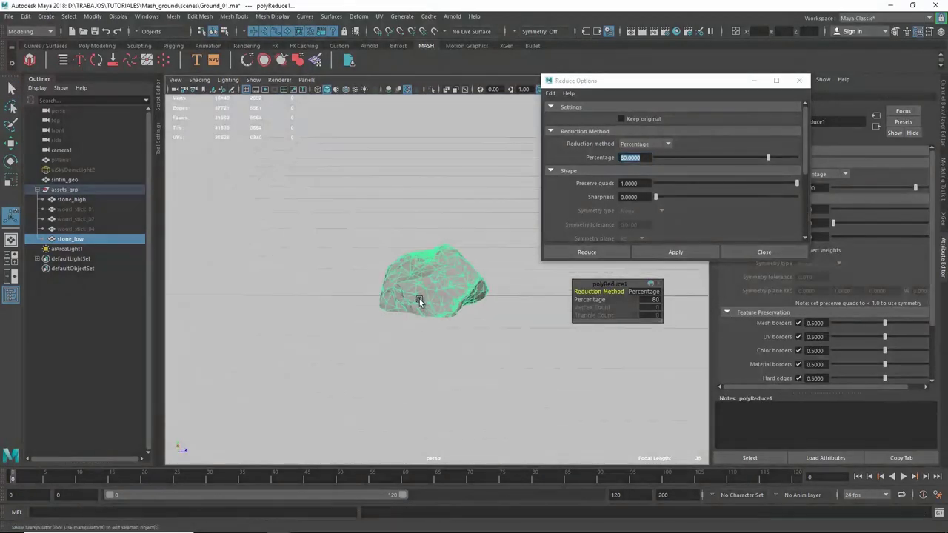
pyautogui.press('f')
pyautogui.keyDown('alt'); pyautogui.moveTo(451, 324); pyautogui.dragTo(446, 317); pyautogui.keyUp('alt')
# Hide stone_high, inspect the reduced stone, then delete stone_low.
pyautogui.click(91, 198)
pyautogui.hotkey('ctrl', 'h')
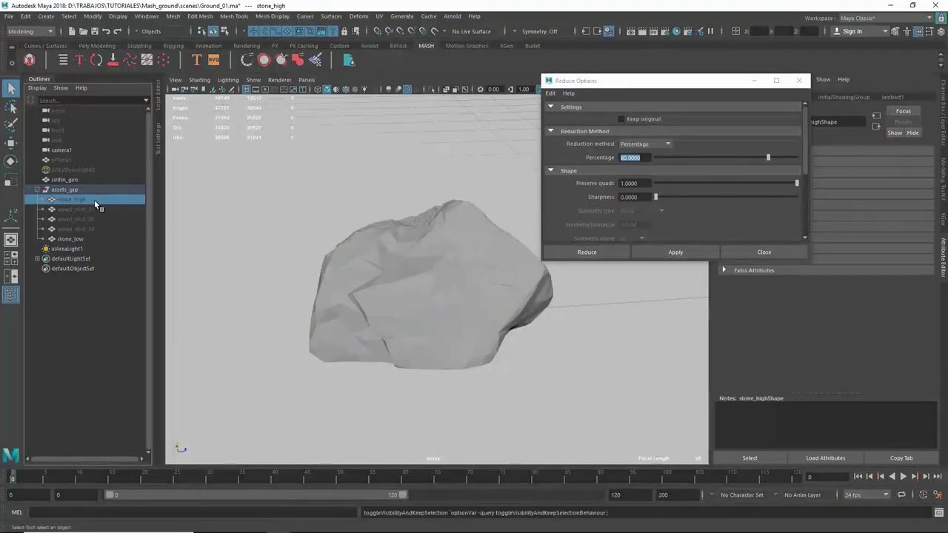
pyautogui.keyDown('alt'); pyautogui.moveTo(476, 275); pyautogui.dragTo(456, 303); pyautogui.keyUp('alt')
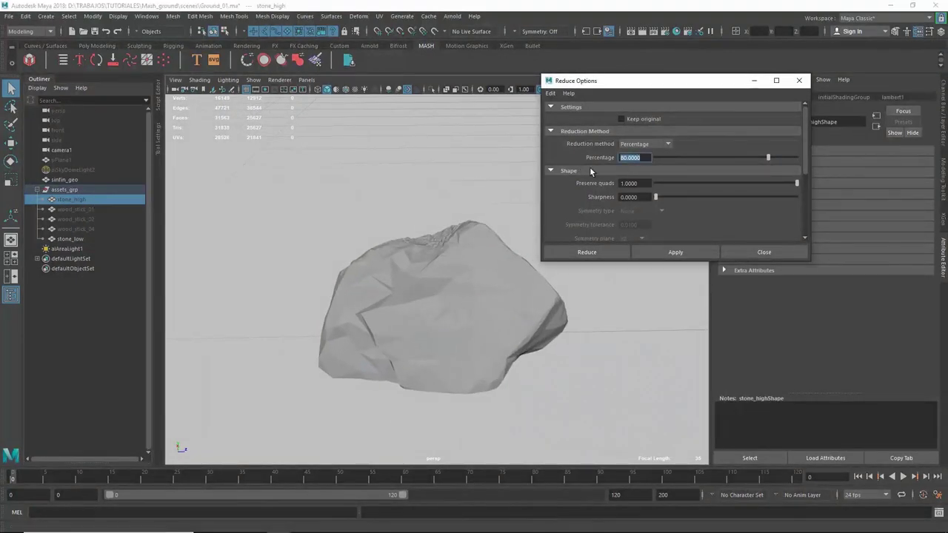
pyautogui.keyDown('alt'); pyautogui.moveTo(514, 298); pyautogui.dragTo(442, 335); pyautogui.keyUp('alt')
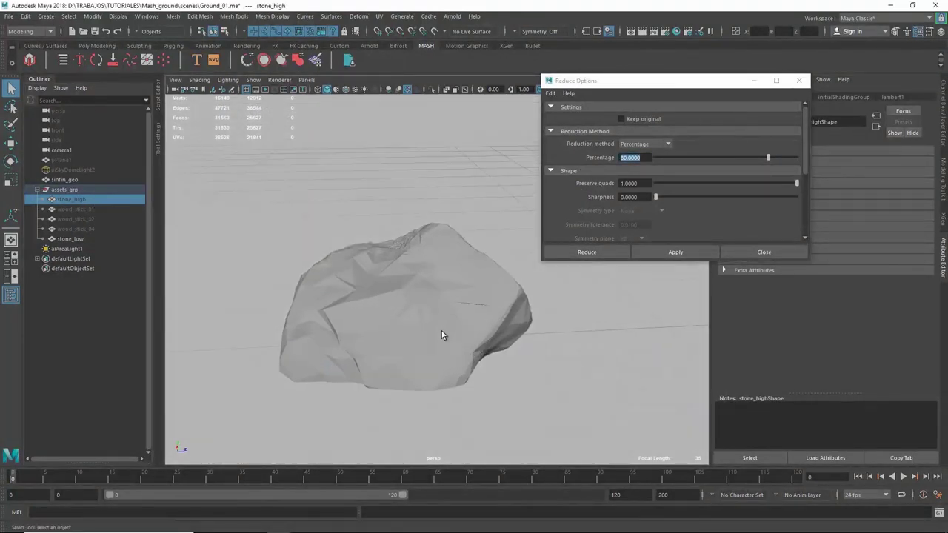
pyautogui.moveTo(427, 274)
pyautogui.keyDown('alt'); pyautogui.mouseDown()
pyautogui.moveTo(416, 293)
pyautogui.moveTo(421, 317)
pyautogui.moveTo(412, 326)
pyautogui.moveTo(402, 310)
pyautogui.mouseUp(); pyautogui.keyUp('alt')
pyautogui.click(418, 300)
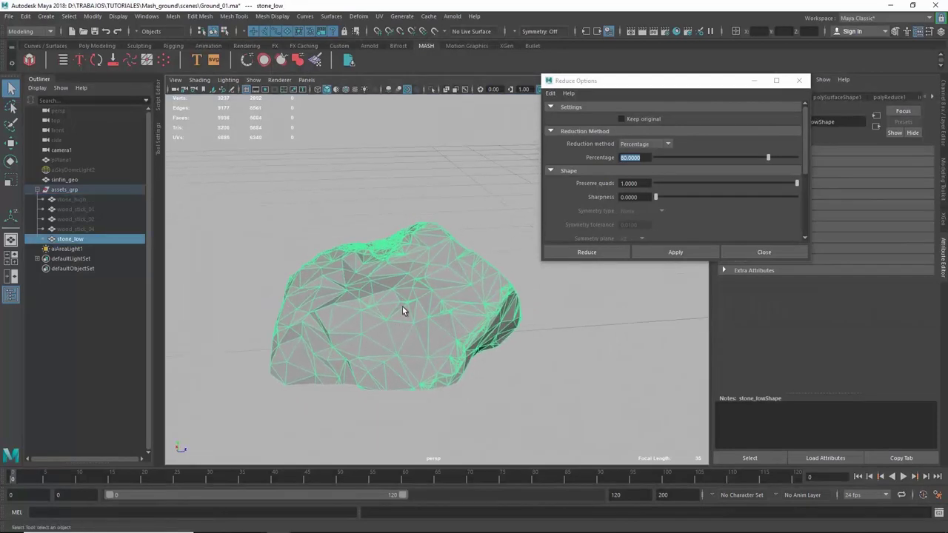
pyautogui.press('Delete')
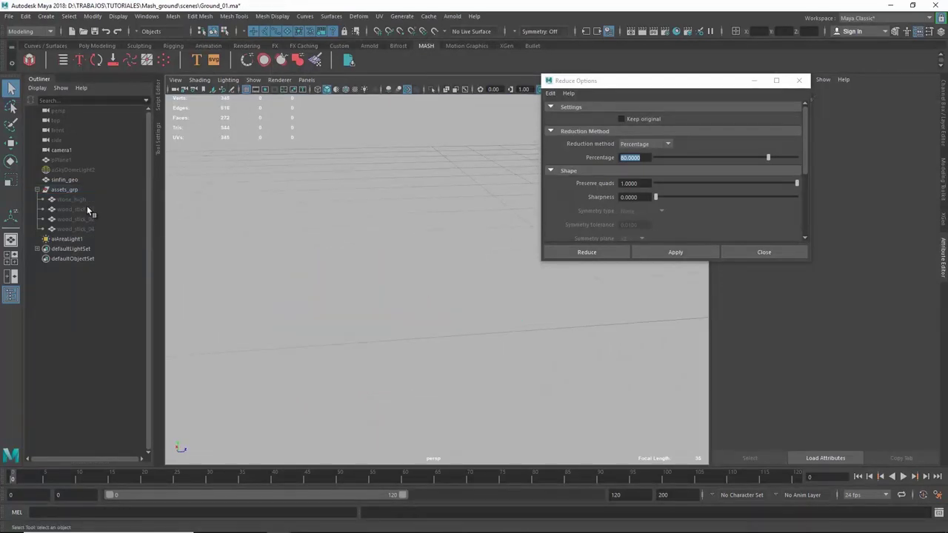
# Unhide stone_high, duplicate it as stone_low, and hide the original.
pyautogui.click(88, 200)
pyautogui.hotkey('shift', 'h')
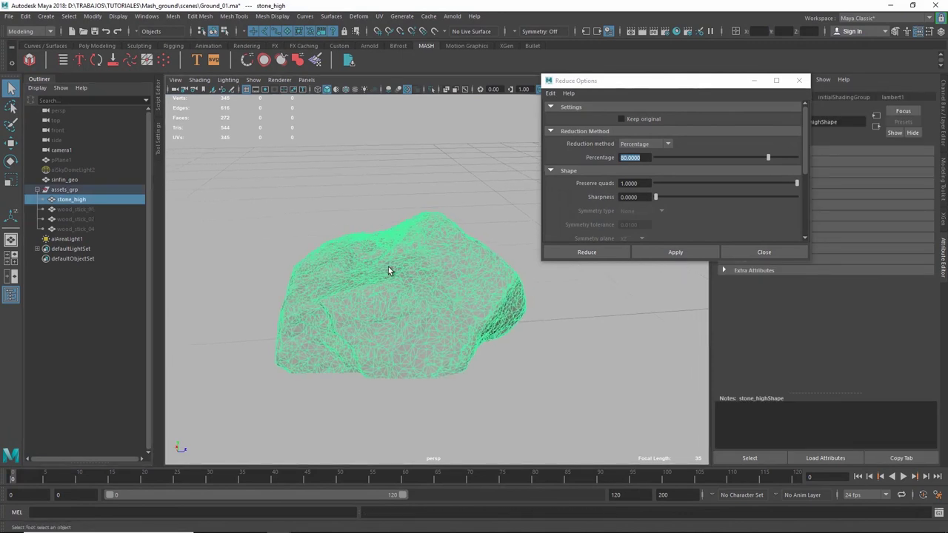
pyautogui.hotkey('ctrl', 'd')
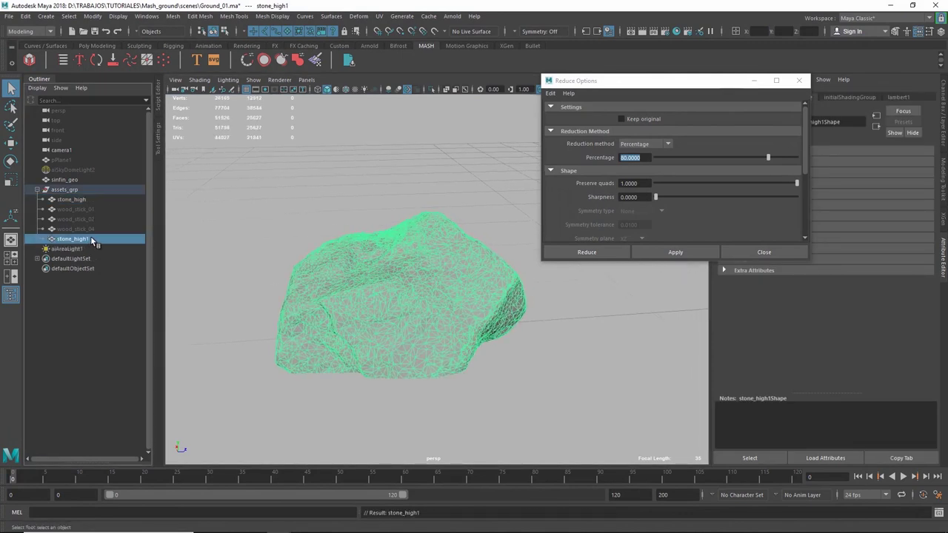
pyautogui.doubleClick(90, 237)
pyautogui.write('lo')
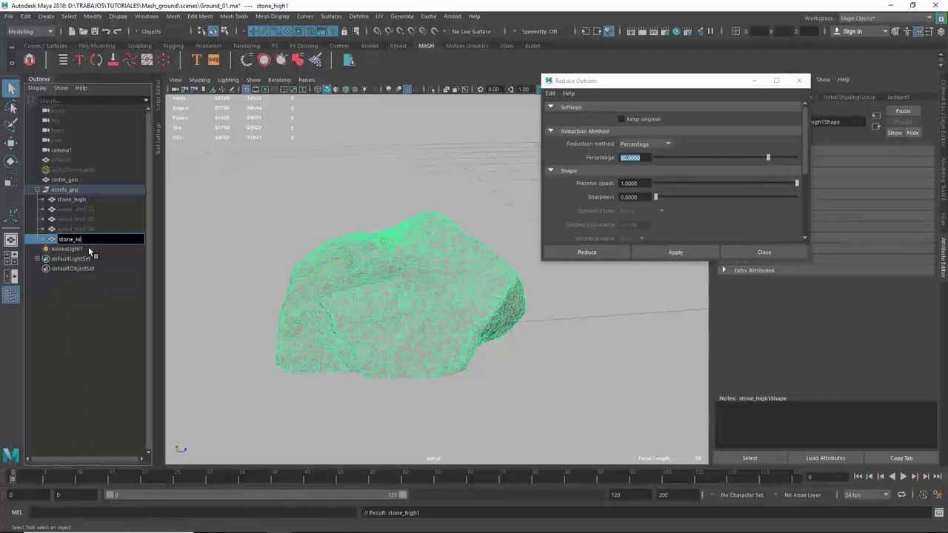
pyautogui.write('w')
pyautogui.press('Return')
pyautogui.keyDown('alt'); pyautogui.moveTo(336, 242); pyautogui.dragTo(401, 246); pyautogui.keyUp('alt')
pyautogui.click(99, 202)
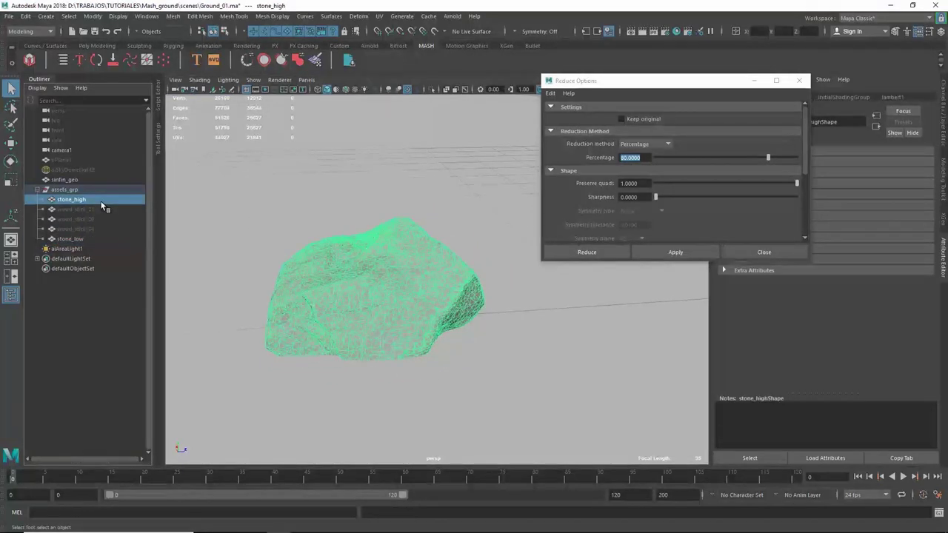
pyautogui.hotkey('ctrl', 'h')
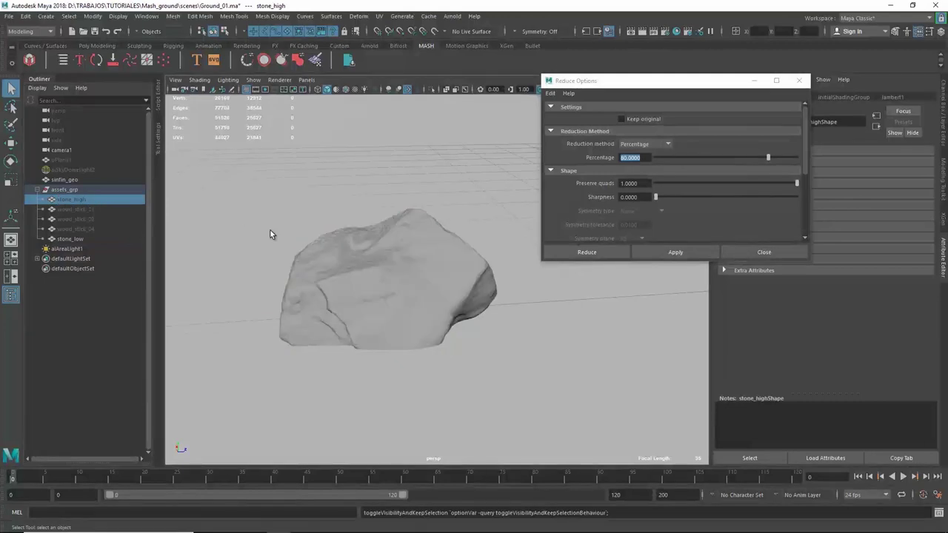
pyautogui.click(102, 238)
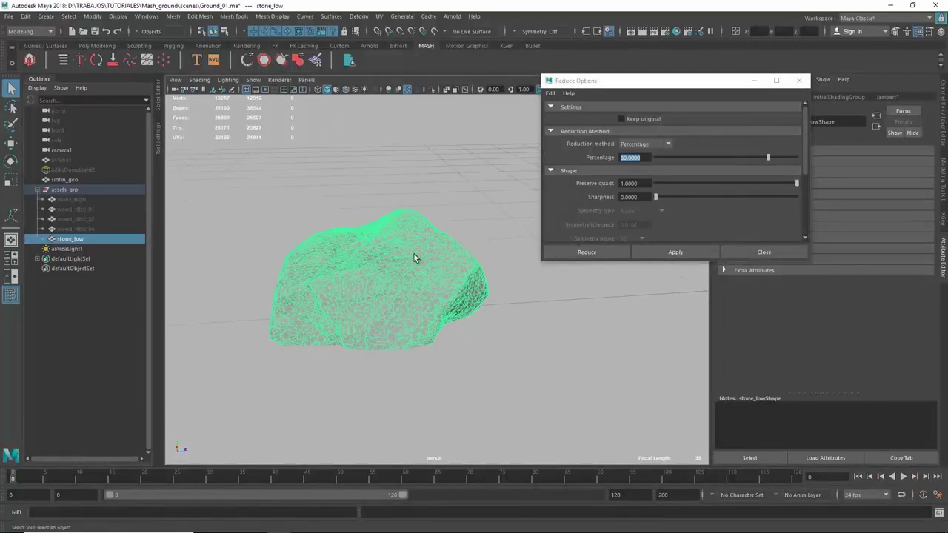
# Apply a 60 percent polygon reduction to stone_low.
pyautogui.moveTo(663, 87)
pyautogui.mouseDown()
pyautogui.moveTo(643, 95)
pyautogui.moveTo(644, 114)
pyautogui.mouseUp()
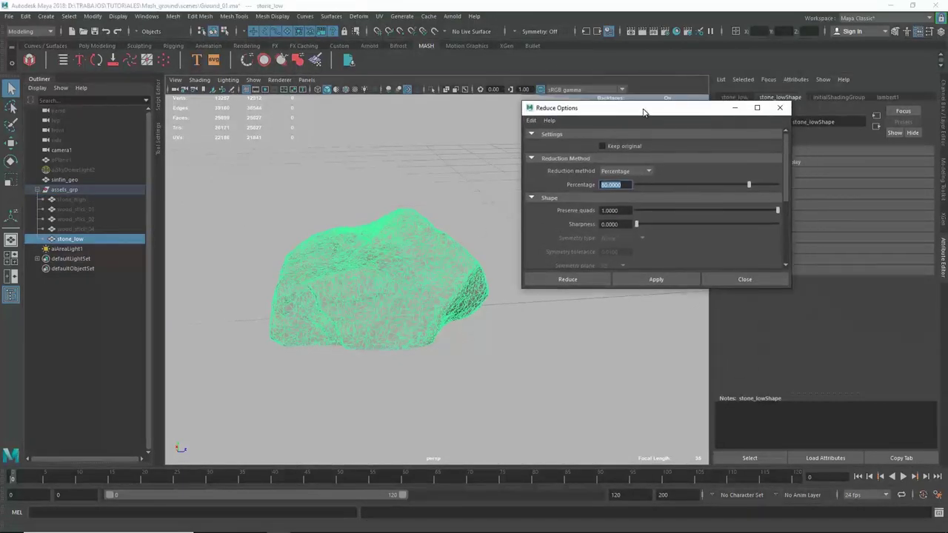
pyautogui.click(622, 185)
pyautogui.click(627, 185)
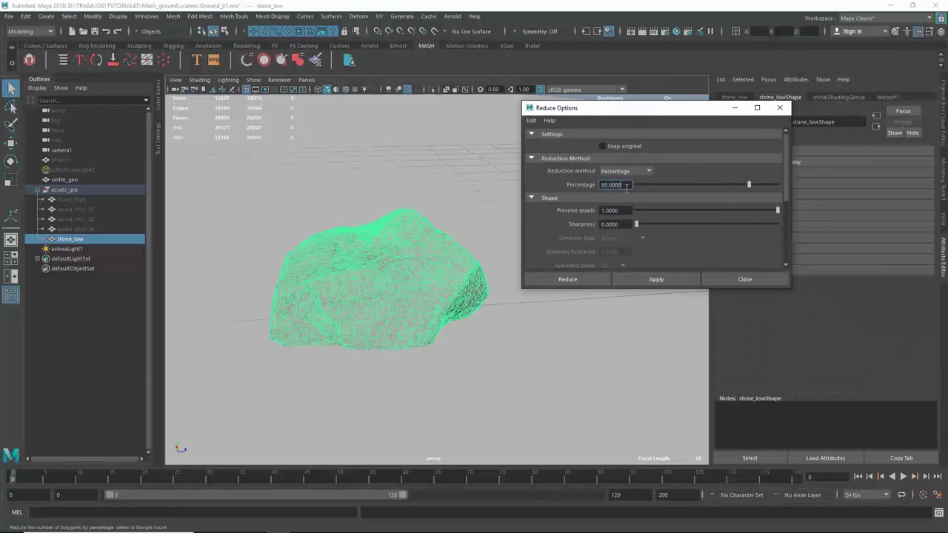
pyautogui.moveTo(628, 185); pyautogui.dragTo(597, 186)
pyautogui.write('60')
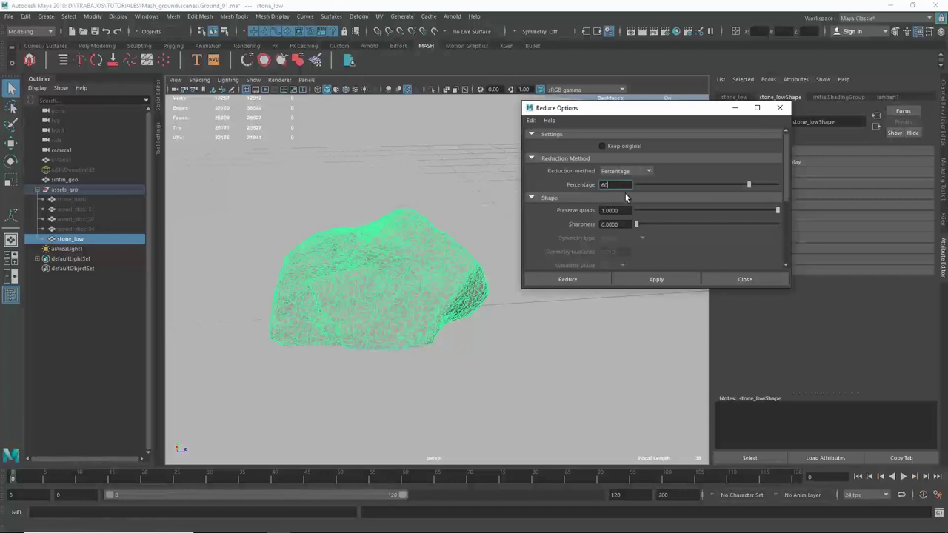
pyautogui.click(652, 280)
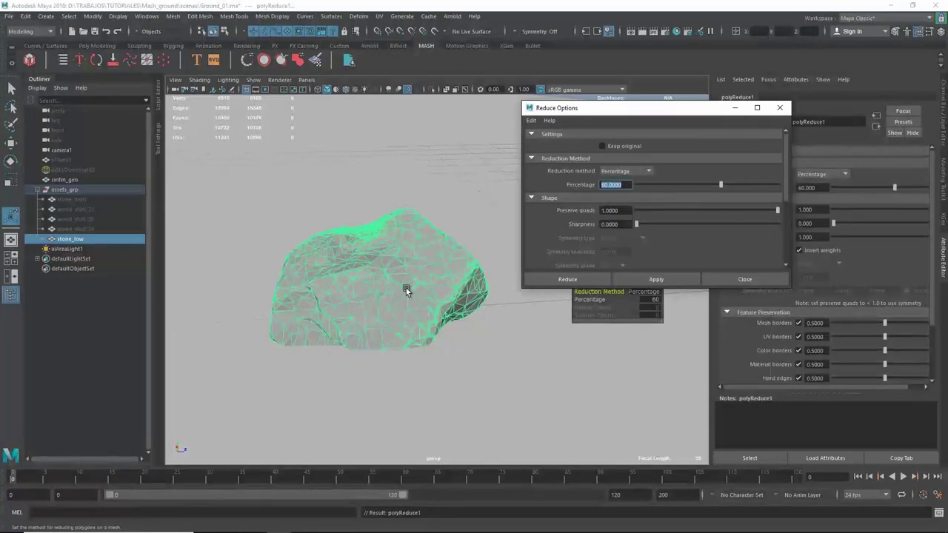
# Select all faces of stone_low in face mode.
pyautogui.press('q')
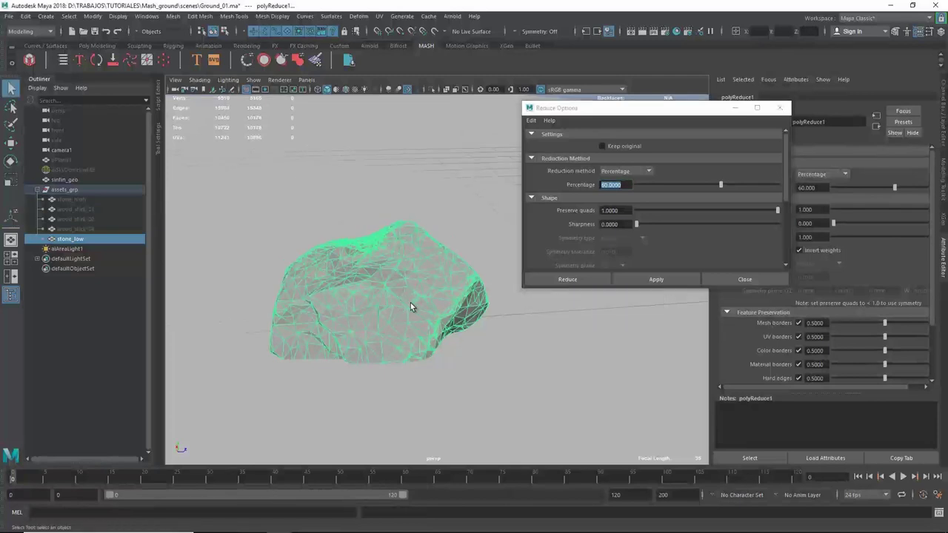
pyautogui.keyDown('alt'); pyautogui.moveTo(410, 303); pyautogui.dragTo(328, 248); pyautogui.keyUp('alt')
pyautogui.scroll(-3, 408, 283)
pyautogui.click(413, 289)
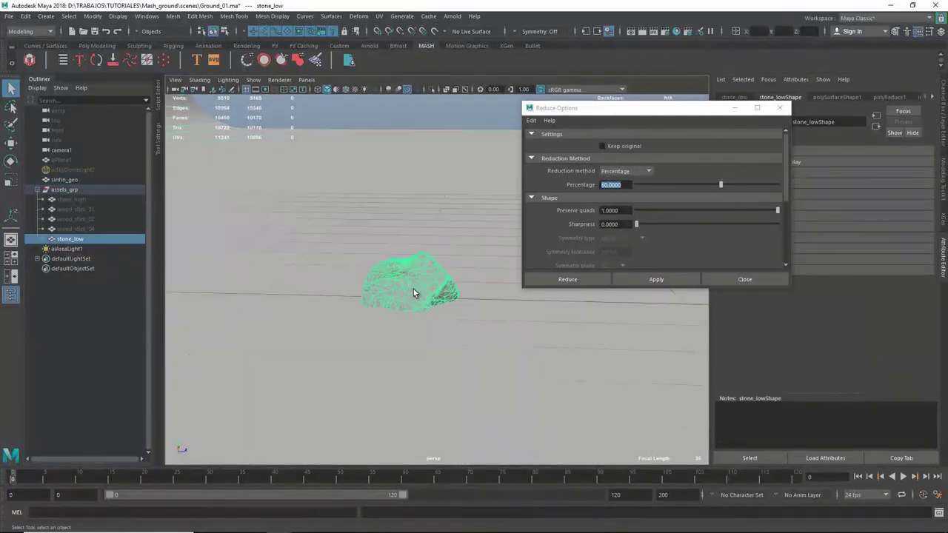
pyautogui.press('space')
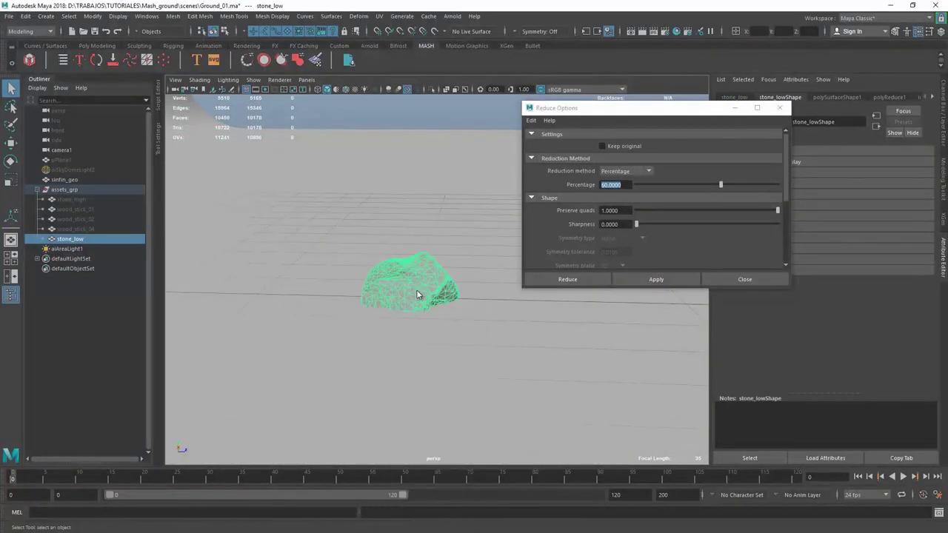
pyautogui.moveTo(421, 238); pyautogui.dragTo(420, 274, button='right')
pyautogui.moveTo(352, 231); pyautogui.dragTo(445, 321)
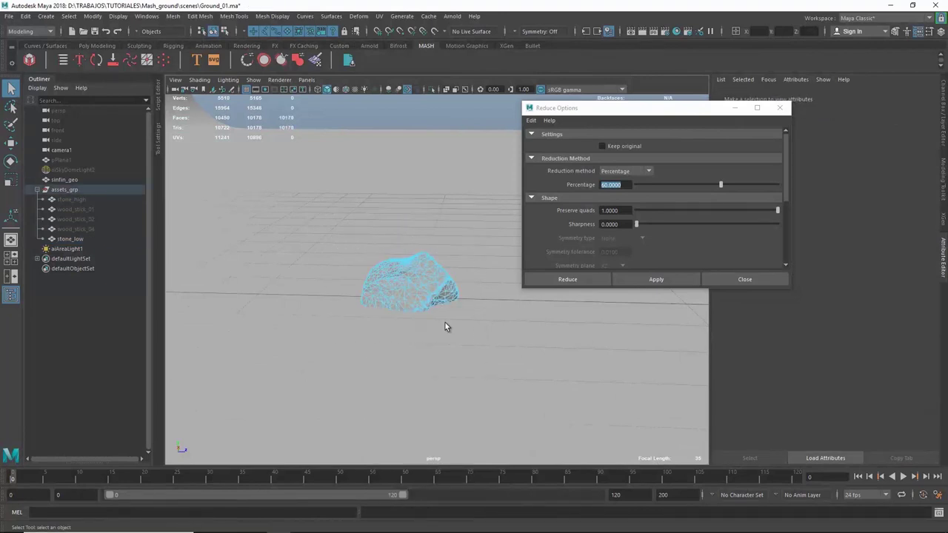
# Soften all edges of stone_low and return to object mode.
pyautogui.press('space')
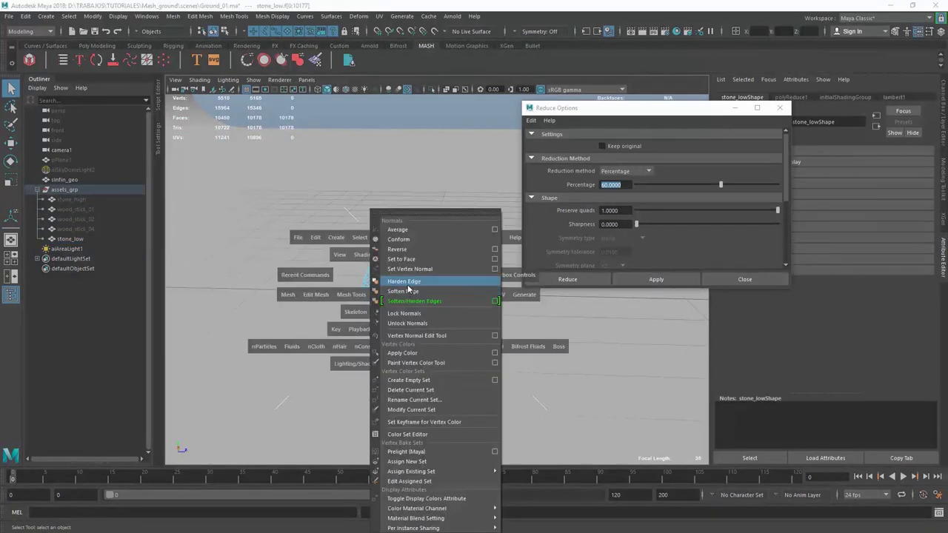
pyautogui.moveTo(373, 298); pyautogui.dragTo(411, 295)
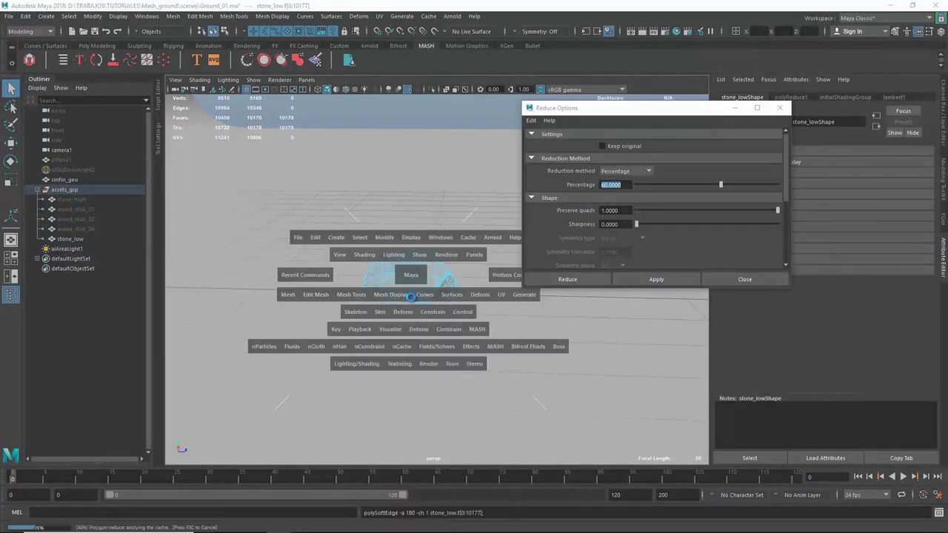
pyautogui.moveTo(414, 267); pyautogui.dragTo(455, 218, button='right')
pyautogui.click(451, 194)
pyautogui.click(417, 285)
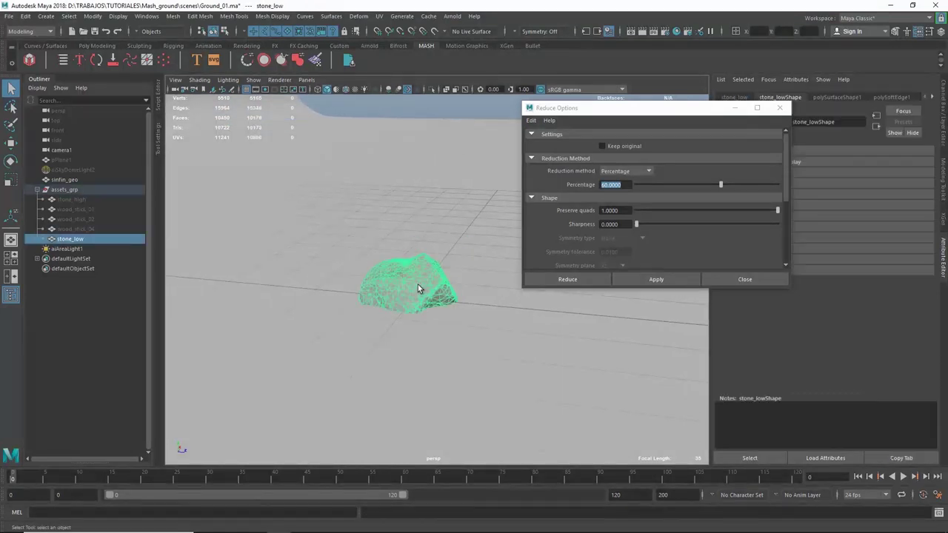
pyautogui.moveTo(418, 284)
pyautogui.keyDown('alt'); pyautogui.mouseDown()
pyautogui.moveTo(408, 294)
pyautogui.moveTo(433, 335)
pyautogui.mouseUp(); pyautogui.keyUp('alt')
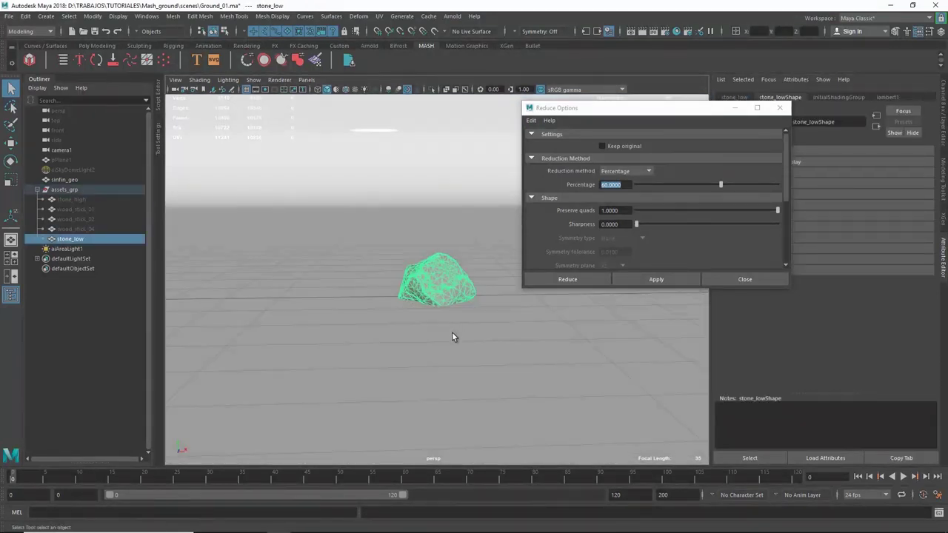
# Close Reduce Options and show camera1 beside the perspective view.
pyautogui.click(452, 337)
pyautogui.press('space')
pyautogui.press('space')
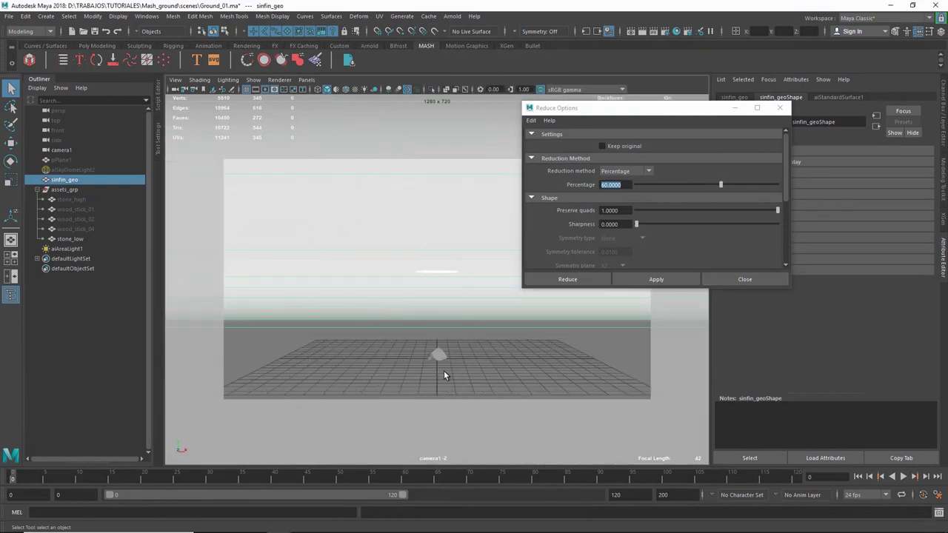
pyautogui.moveTo(652, 107); pyautogui.dragTo(608, 107)
pyautogui.click(734, 108)
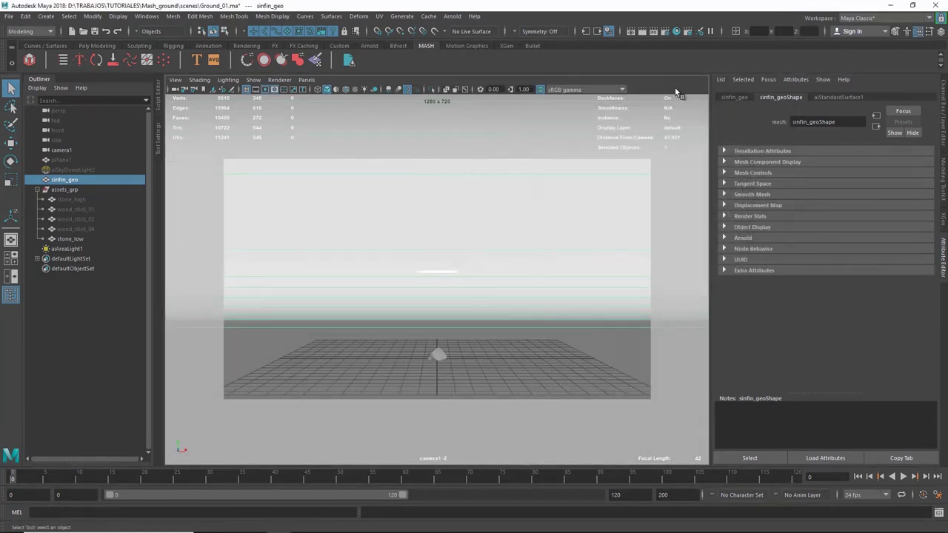
pyautogui.press('space')
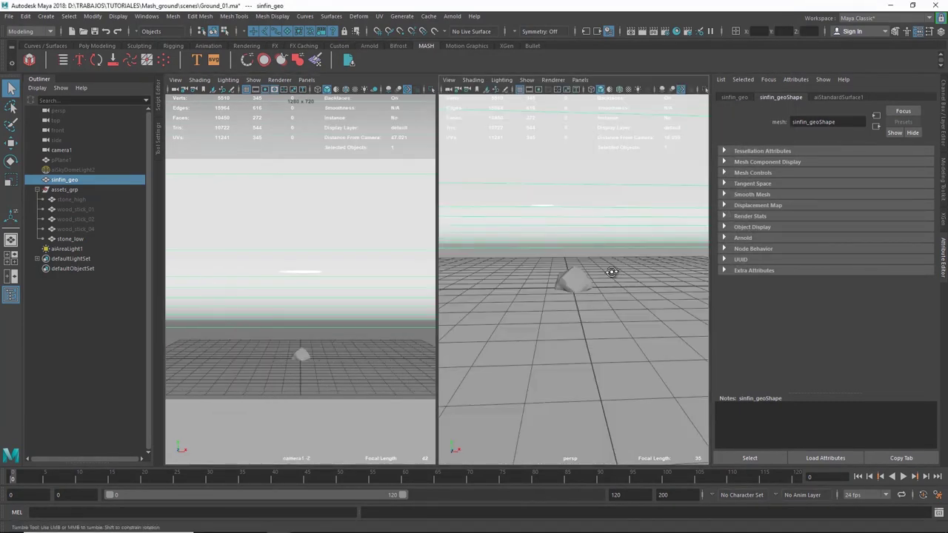
# Select stone_low in the perspective view to assign it a new material.
pyautogui.keyDown('alt'); pyautogui.moveTo(612, 269); pyautogui.dragTo(658, 224); pyautogui.keyUp('alt')
pyautogui.click(567, 279)
pyautogui.keyDown('alt'); pyautogui.moveTo(567, 279); pyautogui.dragTo(540, 292); pyautogui.keyUp('alt')
pyautogui.click(540, 293)
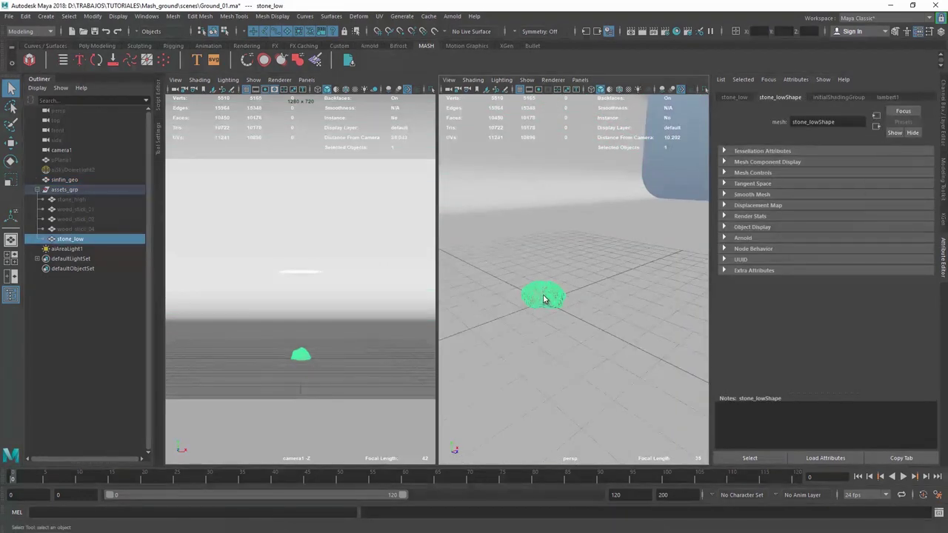
pyautogui.moveTo(543, 239); pyautogui.dragTo(535, 474, button='right')
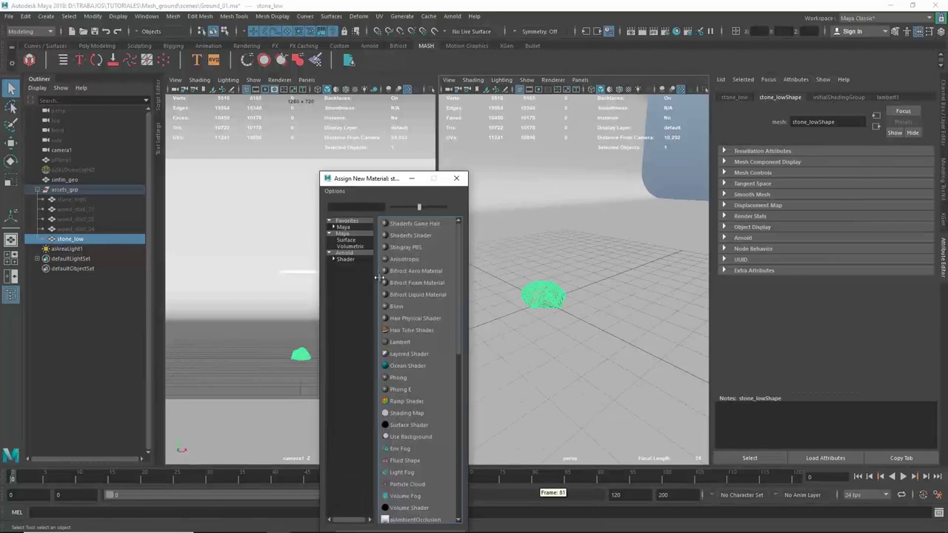
# Assign a new aiStandardSurface material to the stone and name it stone_mat.
pyautogui.click(346, 258)
pyautogui.click(422, 343)
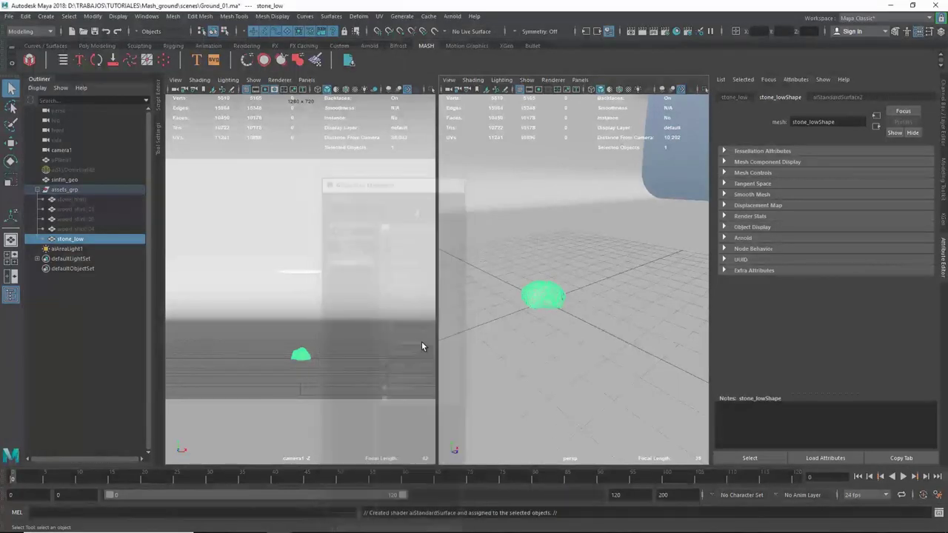
pyautogui.doubleClick(815, 122)
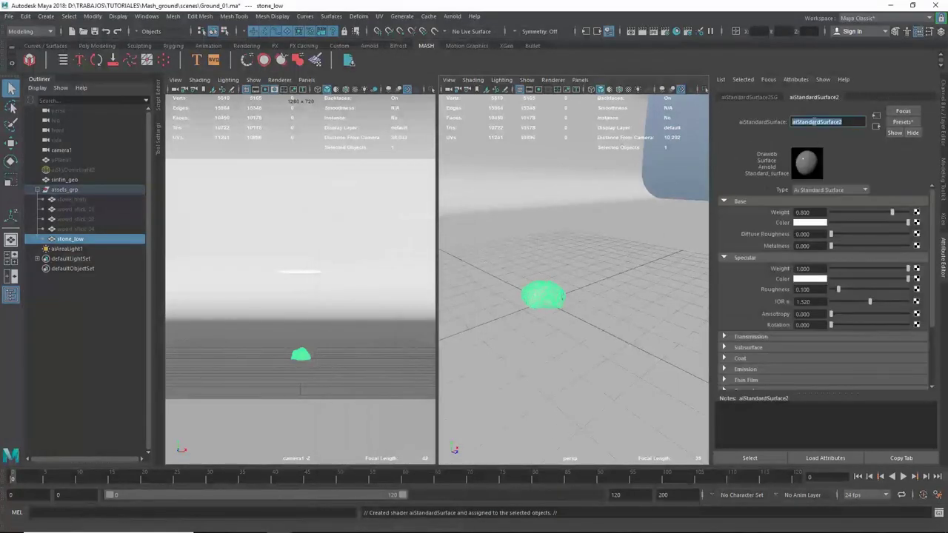
pyautogui.write('stone_m')
pyautogui.write('at')
pyautogui.press('Return')
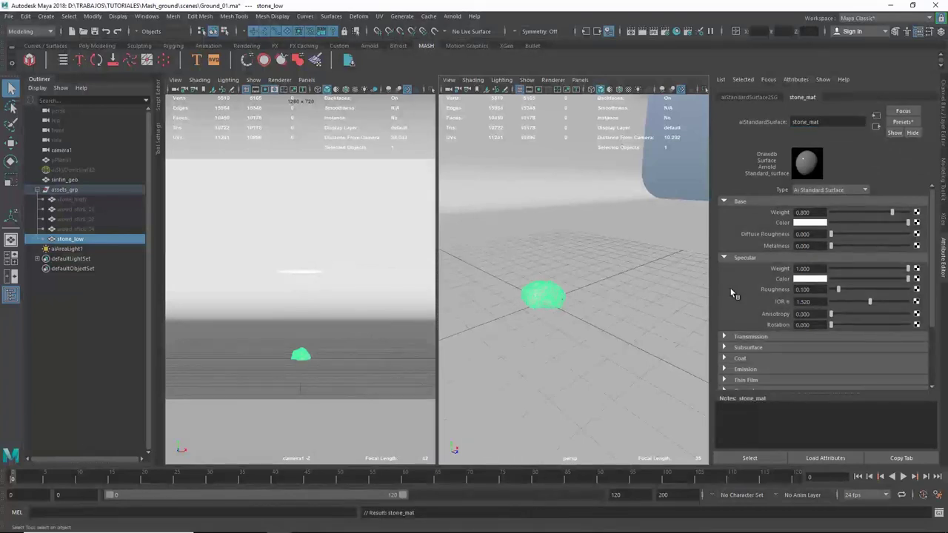
# Connect a file texture loading stein ulrikken k100d.jpeg to stone_mat's Base Color.
pyautogui.click(916, 223)
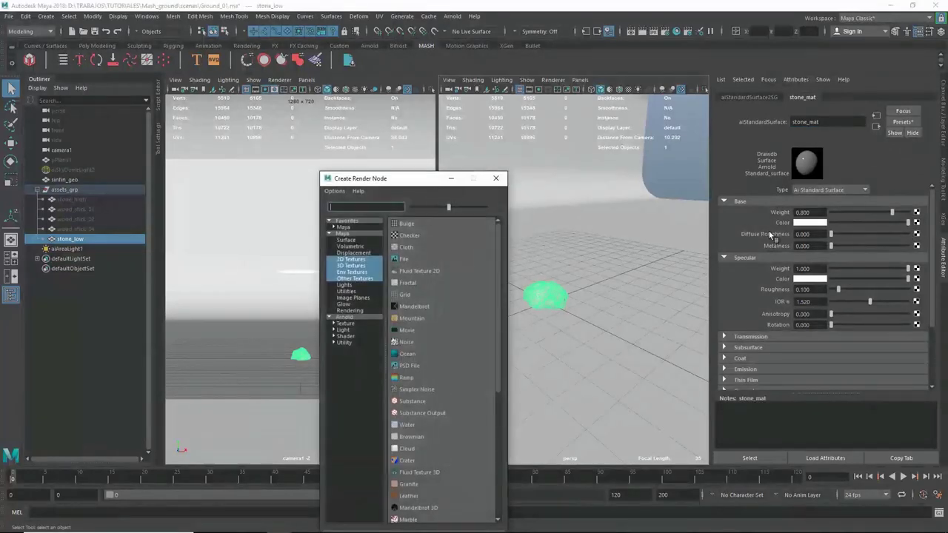
pyautogui.click(409, 261)
pyautogui.click(919, 231)
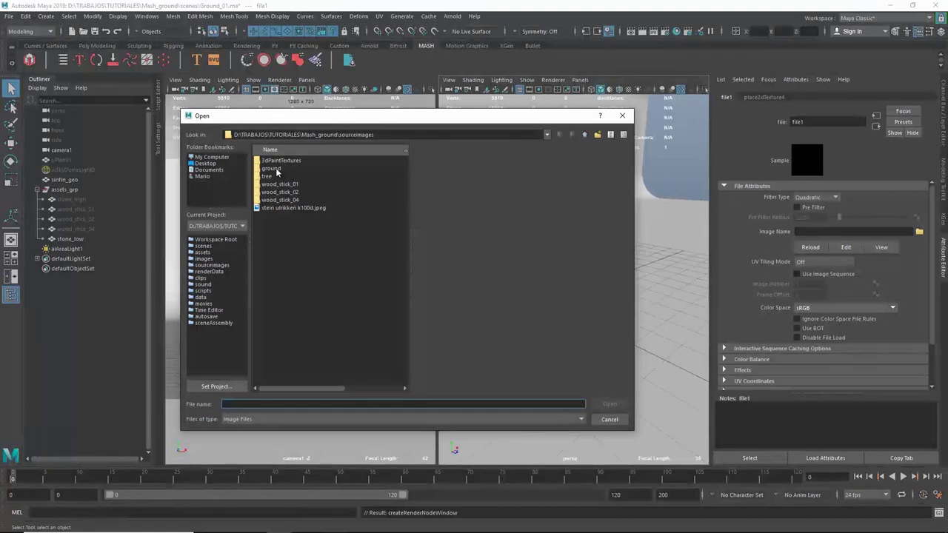
pyautogui.click(279, 210)
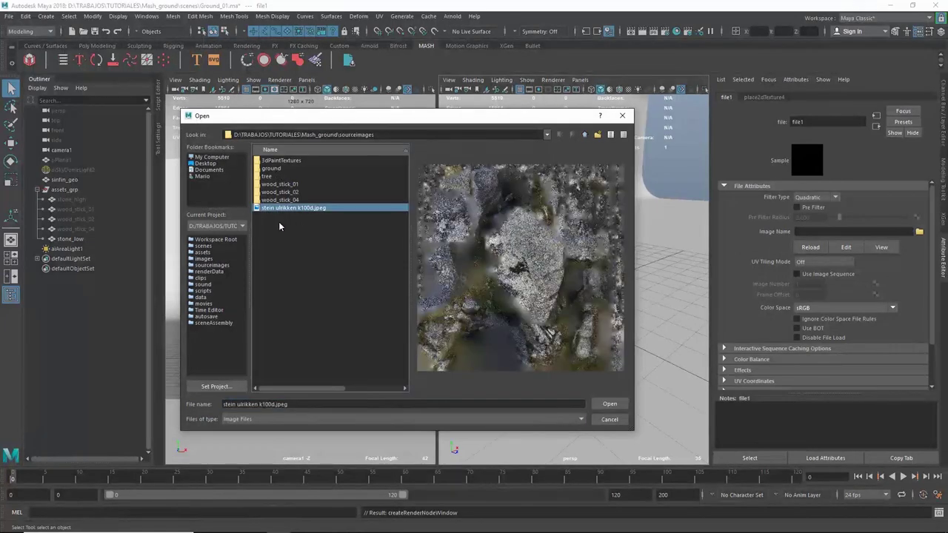
pyautogui.click(610, 404)
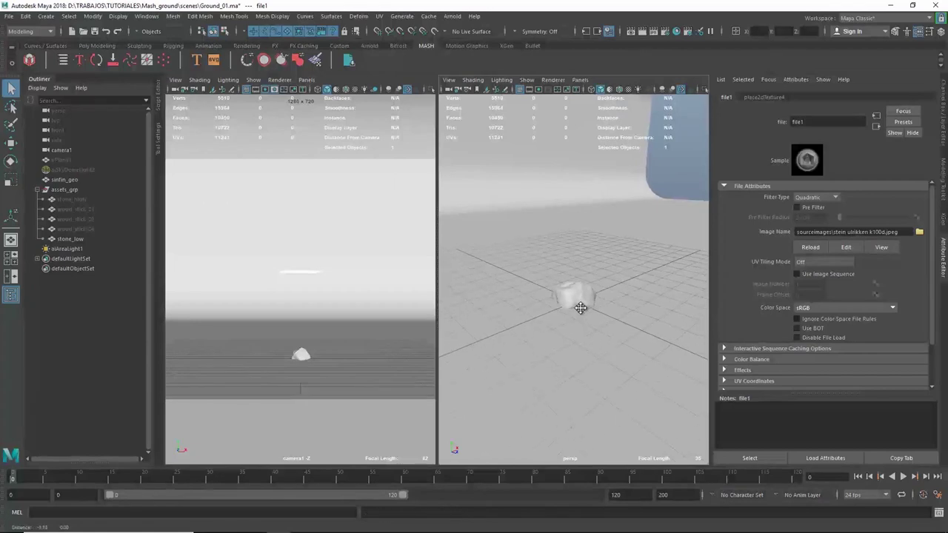
# Inspect the textured stone and show the stone_mat attributes.
pyautogui.keyDown('alt'); pyautogui.moveTo(559, 321); pyautogui.dragTo(600, 310); pyautogui.keyUp('alt')
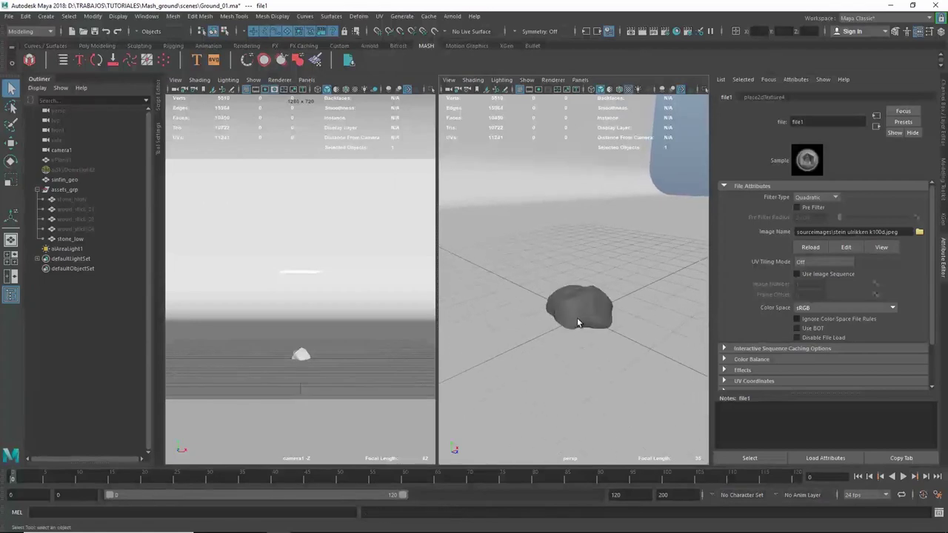
pyautogui.scroll(1, 584, 323)
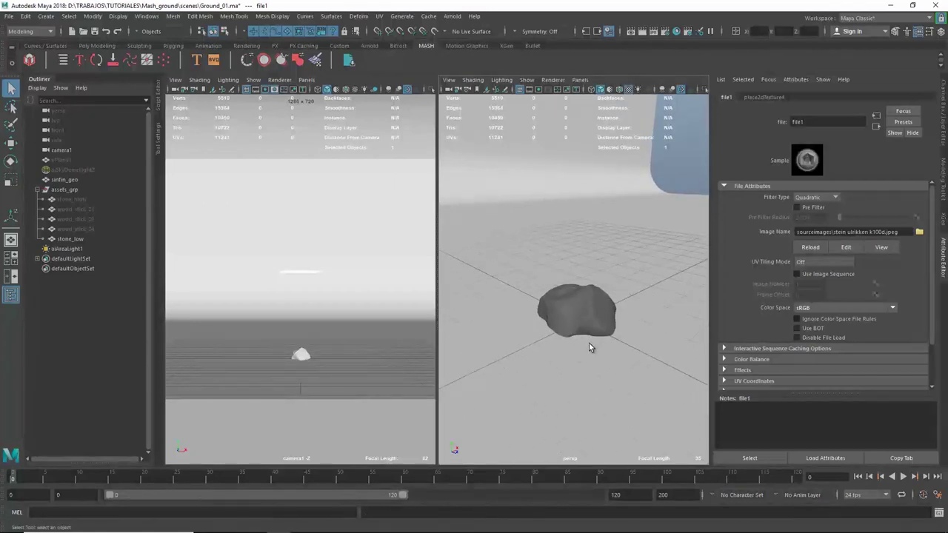
pyautogui.moveTo(589, 342)
pyautogui.keyDown('alt'); pyautogui.mouseDown()
pyautogui.moveTo(601, 299)
pyautogui.moveTo(576, 307)
pyautogui.moveTo(592, 300)
pyautogui.mouseUp(); pyautogui.keyUp('alt')
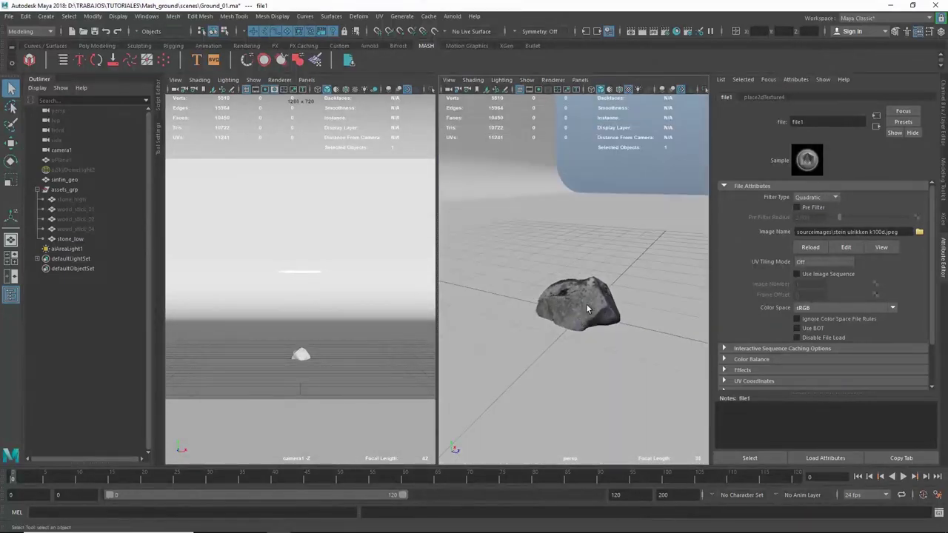
pyautogui.click(592, 300)
pyautogui.click(824, 98)
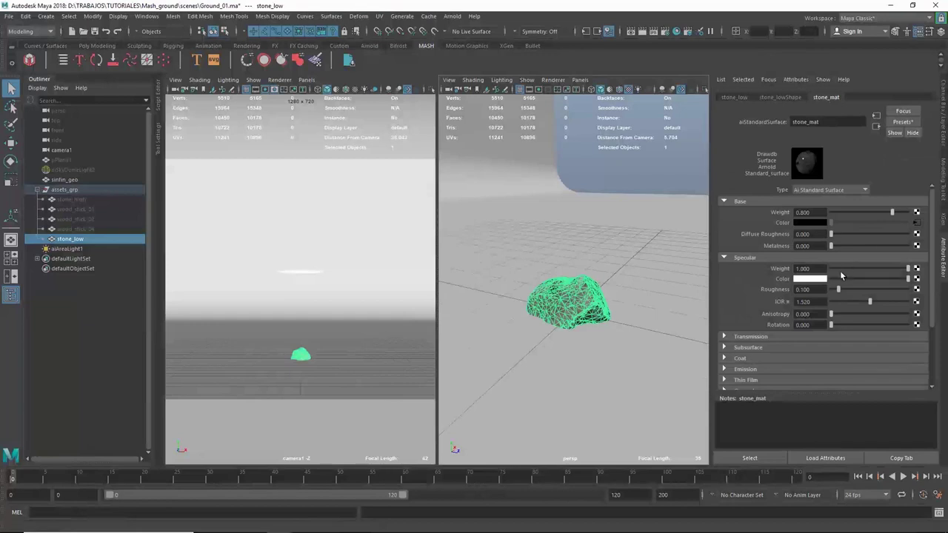
# Set Specular Weight to 0.2 and Specular Roughness to 0.6, then open Hypershade.
pyautogui.moveTo(827, 269); pyautogui.dragTo(765, 272)
pyautogui.write('0.2')
pyautogui.press('Return')
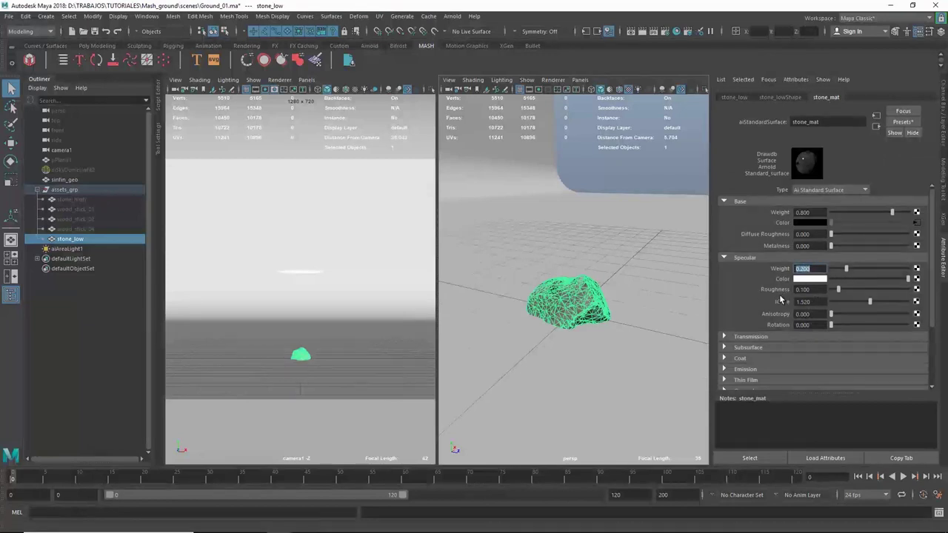
pyautogui.moveTo(774, 294); pyautogui.dragTo(791, 296)
pyautogui.write('0.6')
pyautogui.press('Return')
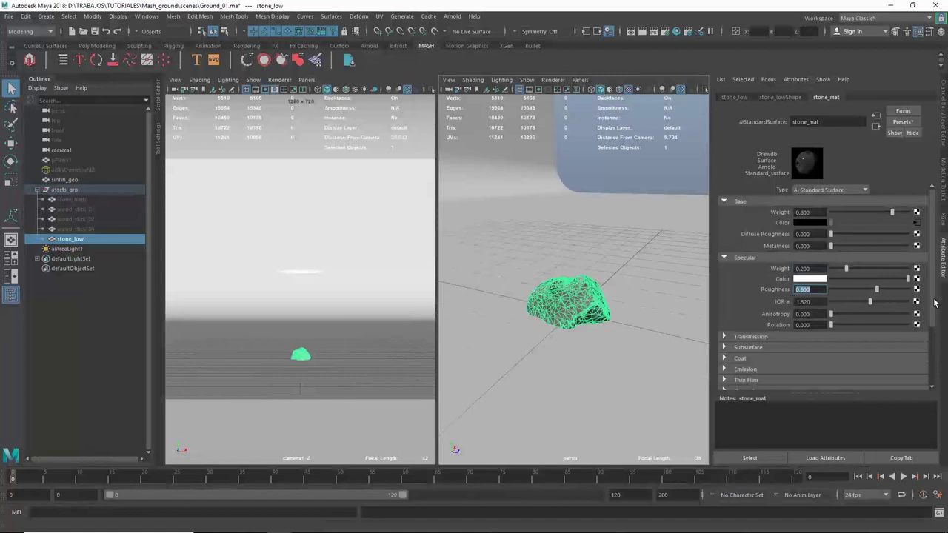
pyautogui.scroll(-2, 934, 302)
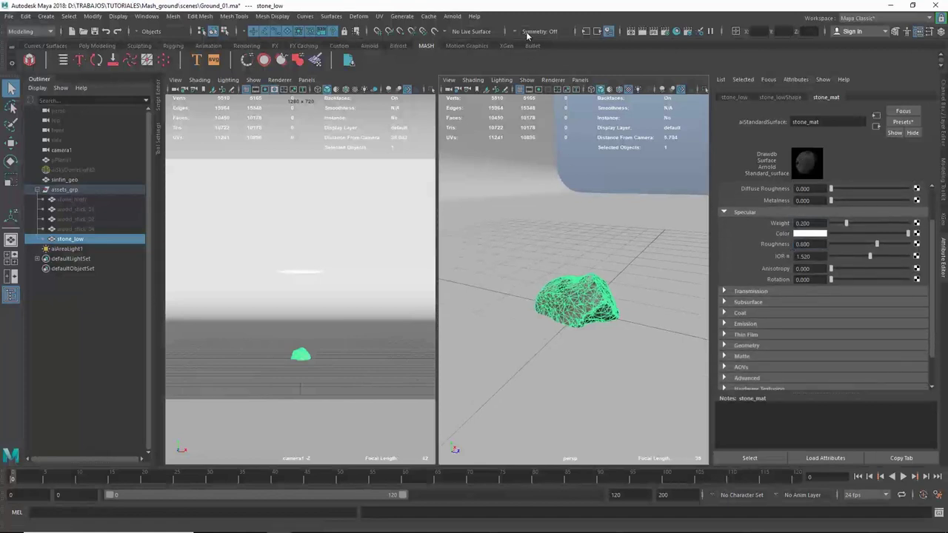
pyautogui.click(671, 31)
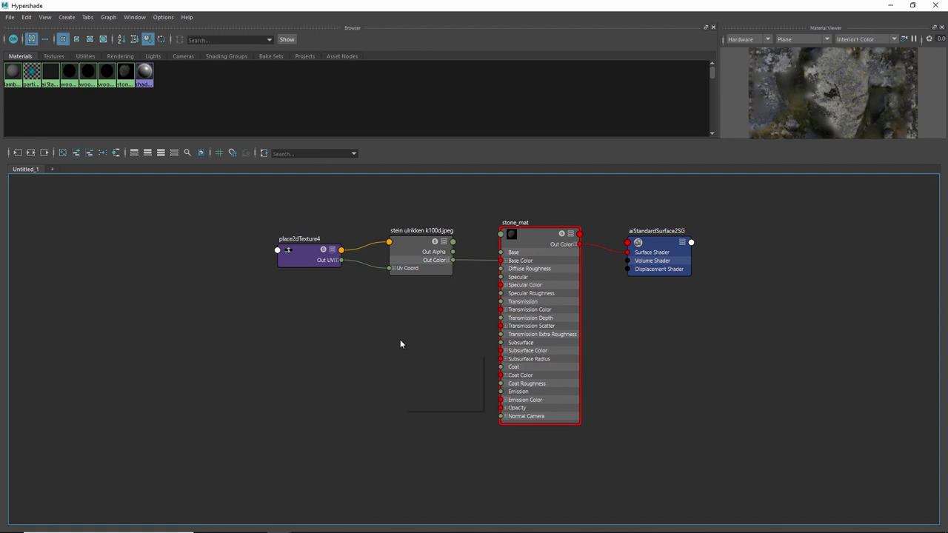
# Create a remapHsv node and arrange the node editor around it.
pyautogui.press('Tab')
pyautogui.write('remaphs')
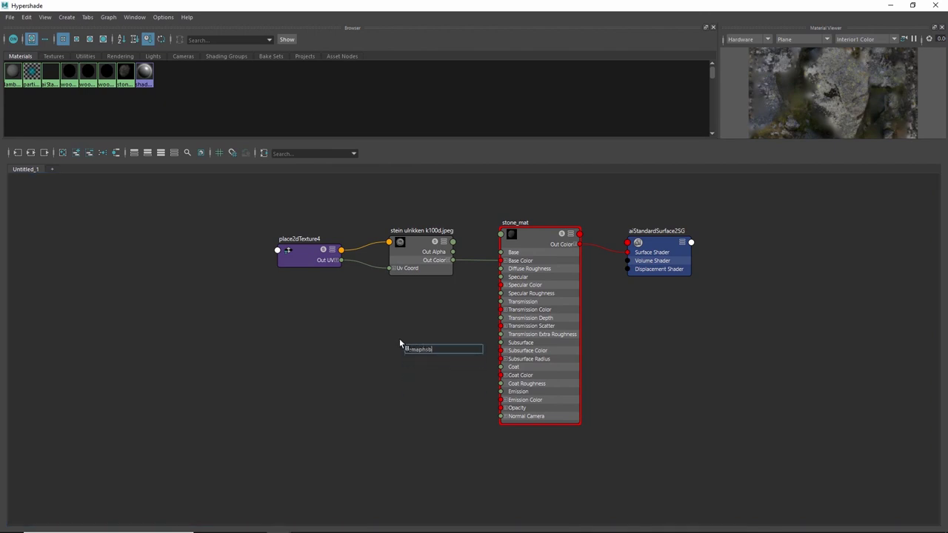
pyautogui.write('v')
pyautogui.press('Return')
pyautogui.moveTo(424, 297); pyautogui.dragTo(270, 226)
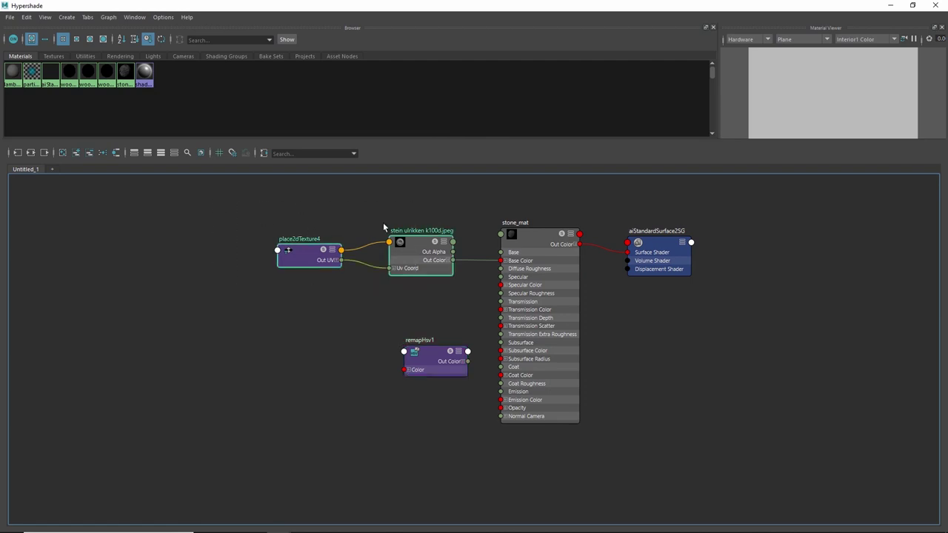
pyautogui.moveTo(415, 244); pyautogui.dragTo(243, 234)
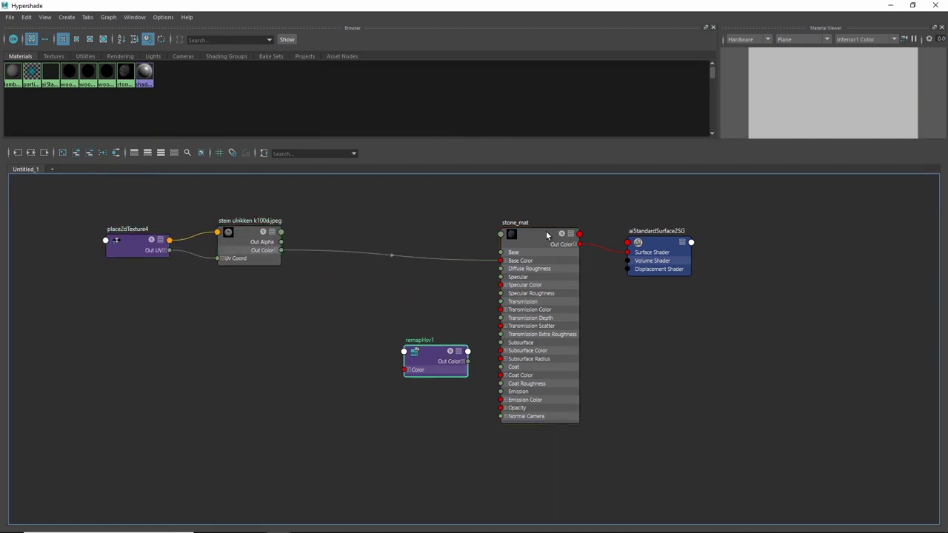
pyautogui.moveTo(741, 6); pyautogui.dragTo(733, 43)
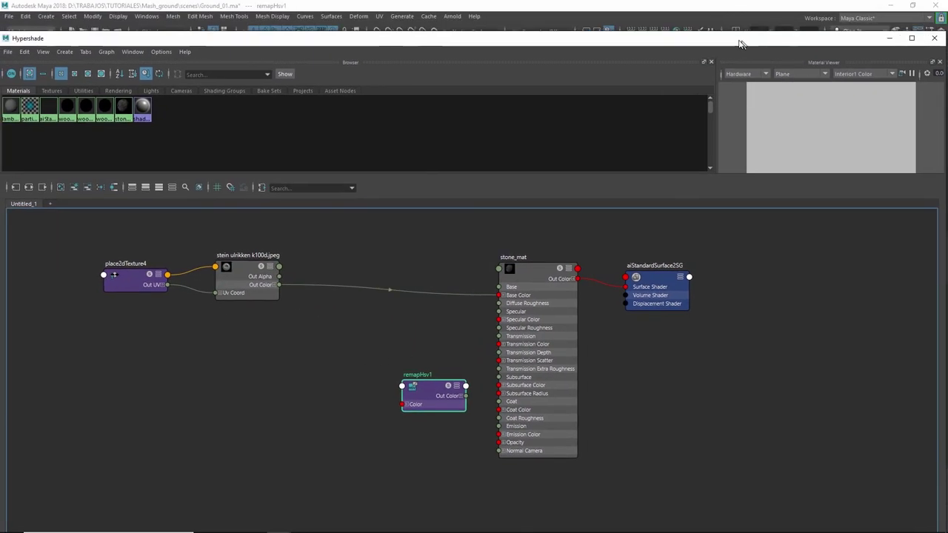
pyautogui.moveTo(937, 121); pyautogui.dragTo(671, 121)
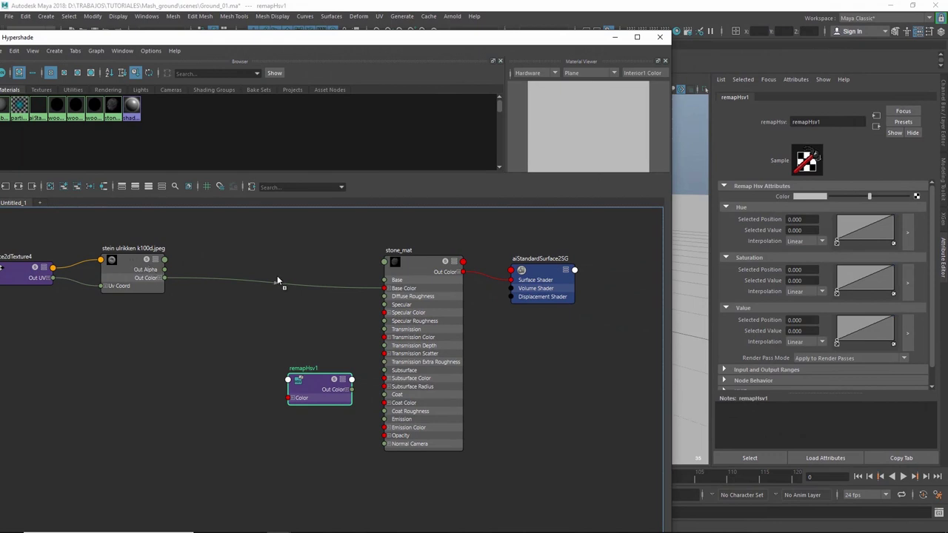
# Feed the stone texture's Out Color into remapHsv1 and flatten its Saturation and Value curves.
pyautogui.moveTo(789, 200); pyautogui.dragTo(774, 193, button='middle')
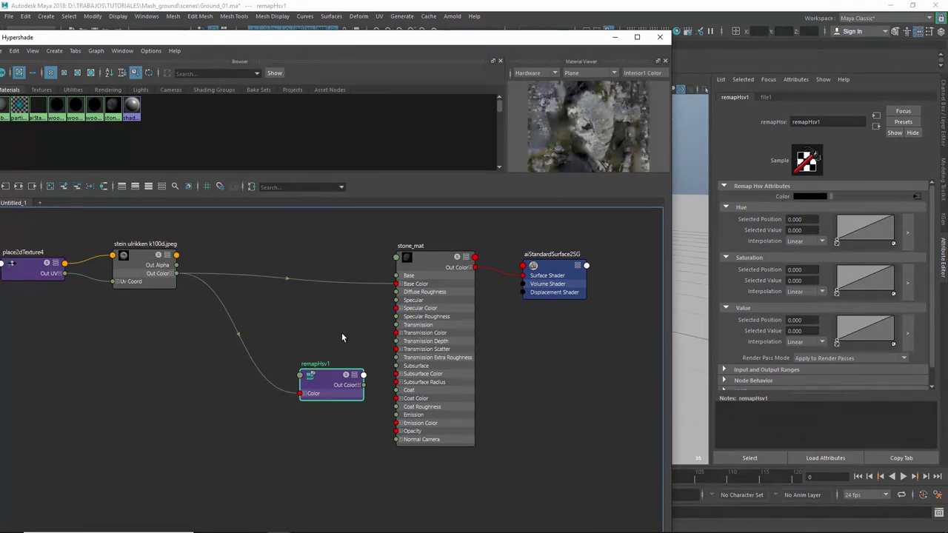
pyautogui.moveTo(328, 383); pyautogui.dragTo(321, 382)
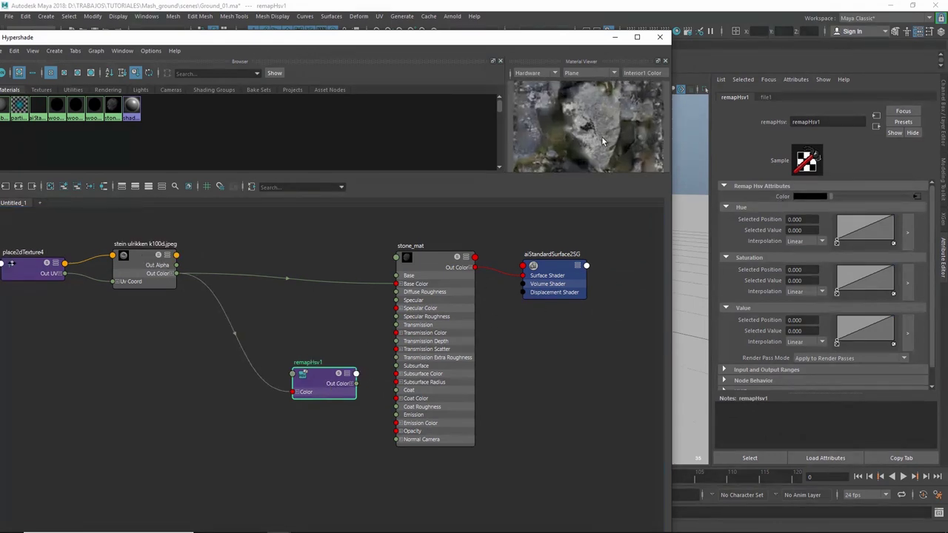
pyautogui.moveTo(894, 269); pyautogui.dragTo(903, 310)
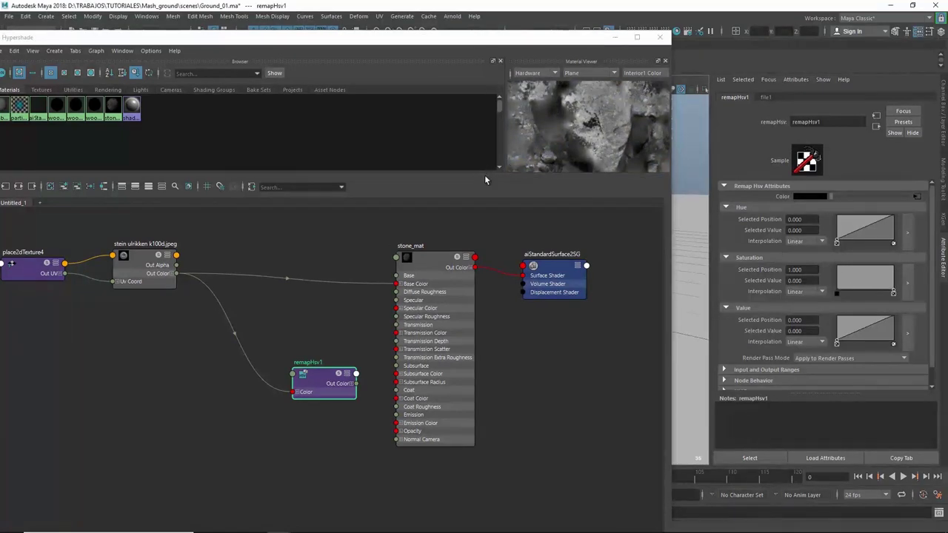
pyautogui.moveTo(484, 175); pyautogui.dragTo(509, 235)
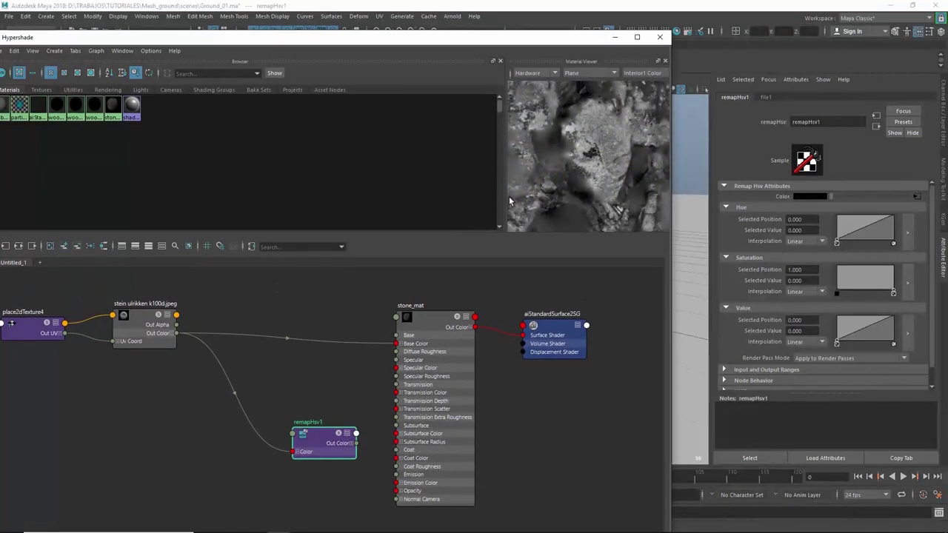
pyautogui.moveTo(509, 196); pyautogui.dragTo(449, 195)
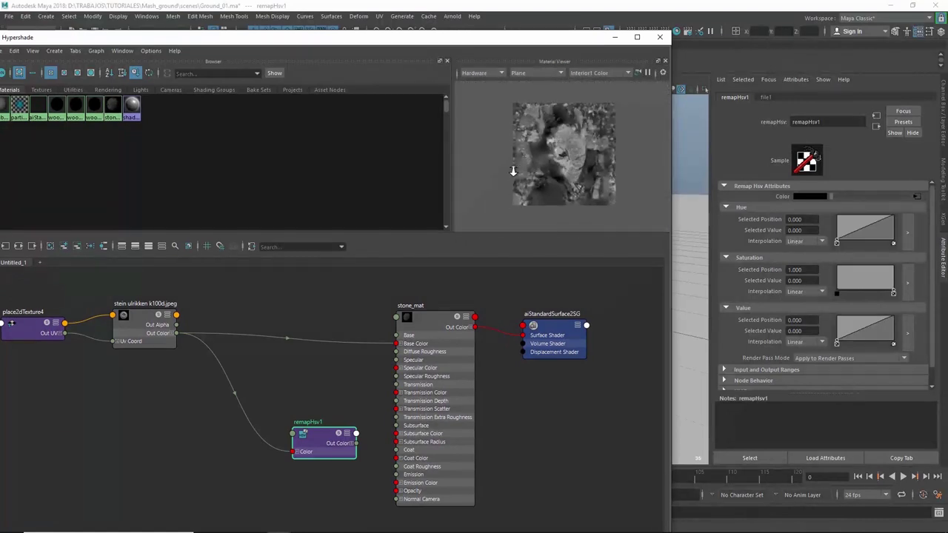
pyautogui.scroll(3, 518, 170)
pyautogui.scroll(3, 530, 163)
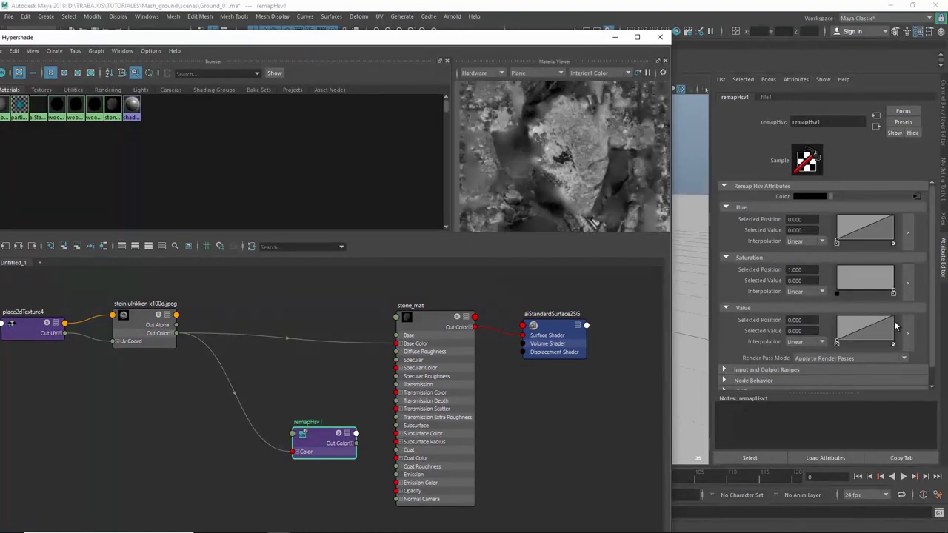
pyautogui.moveTo(894, 320)
pyautogui.mouseDown()
pyautogui.moveTo(880, 342)
pyautogui.moveTo(839, 349)
pyautogui.mouseUp()
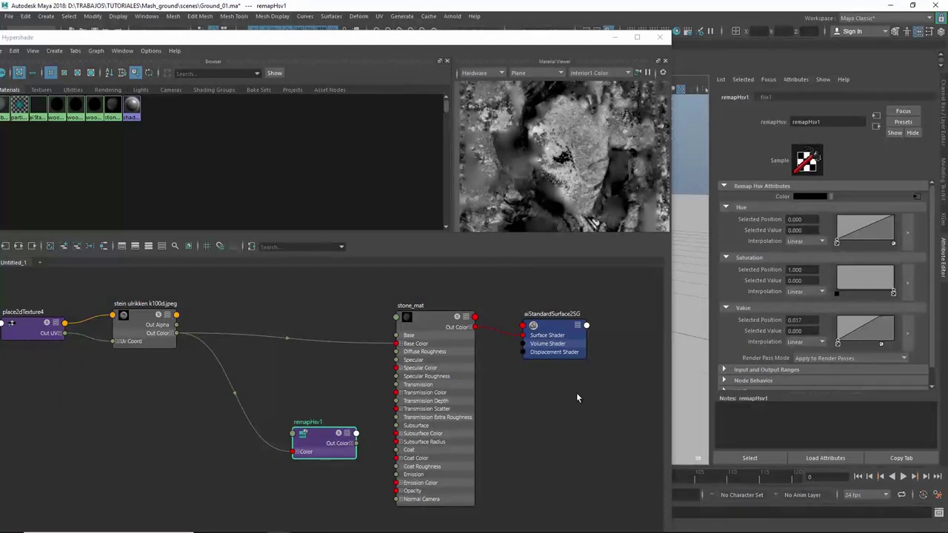
# Add a bump2d node to stone_mat's bump mapping.
pyautogui.click(465, 400)
pyautogui.click(464, 401)
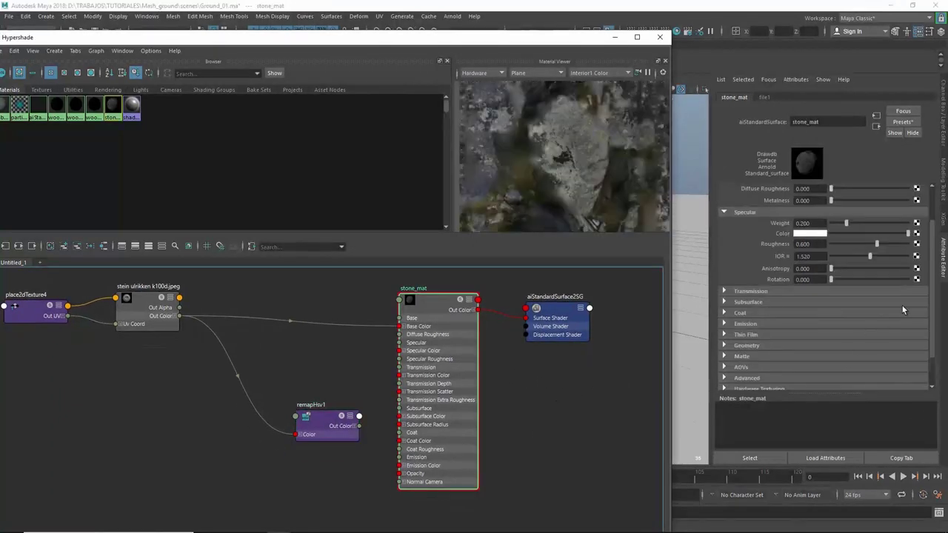
pyautogui.scroll(-2, 931, 315)
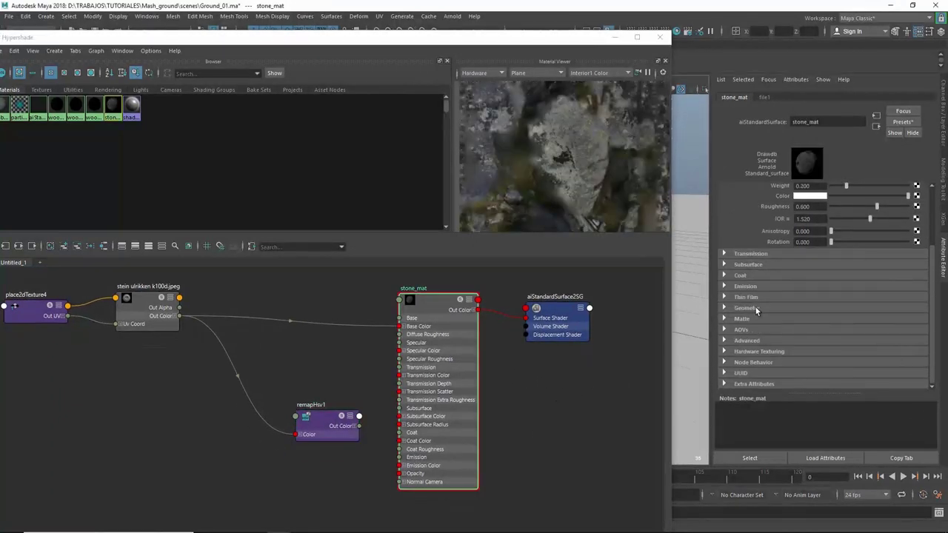
pyautogui.click(756, 307)
pyautogui.click(916, 339)
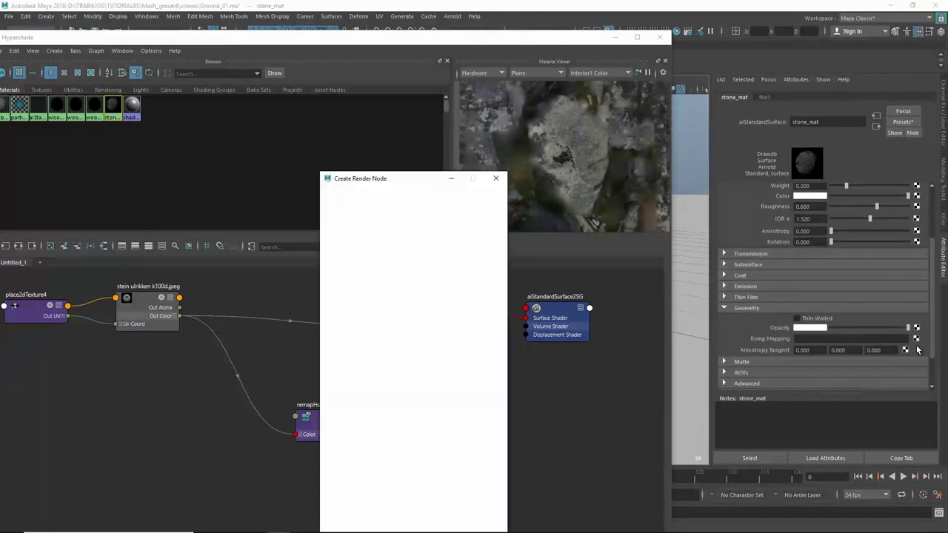
pyautogui.click(435, 260)
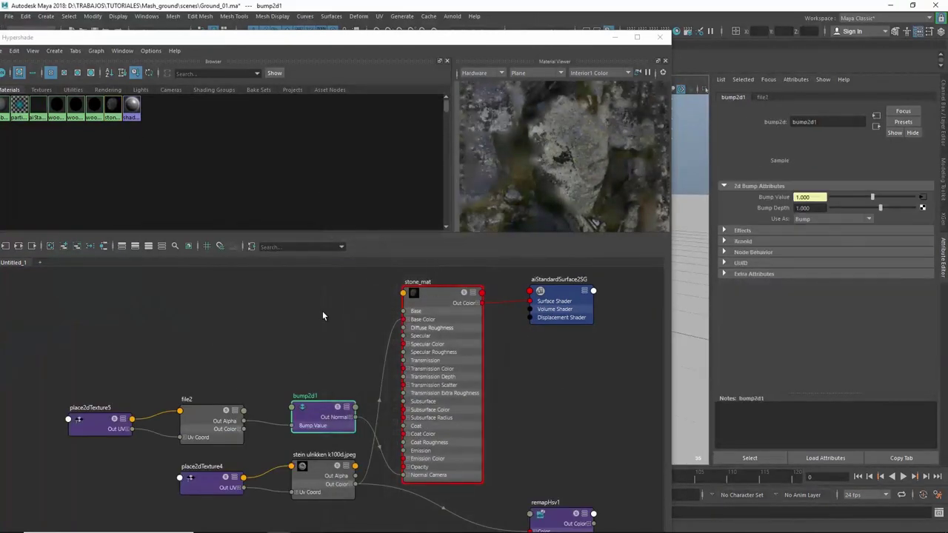
# Delete the unneeded file2 and place2dTexture nodes.
pyautogui.keyDown('alt'); pyautogui.moveTo(333, 317); pyautogui.dragTo(370, 247, button='middle'); pyautogui.keyUp('alt')
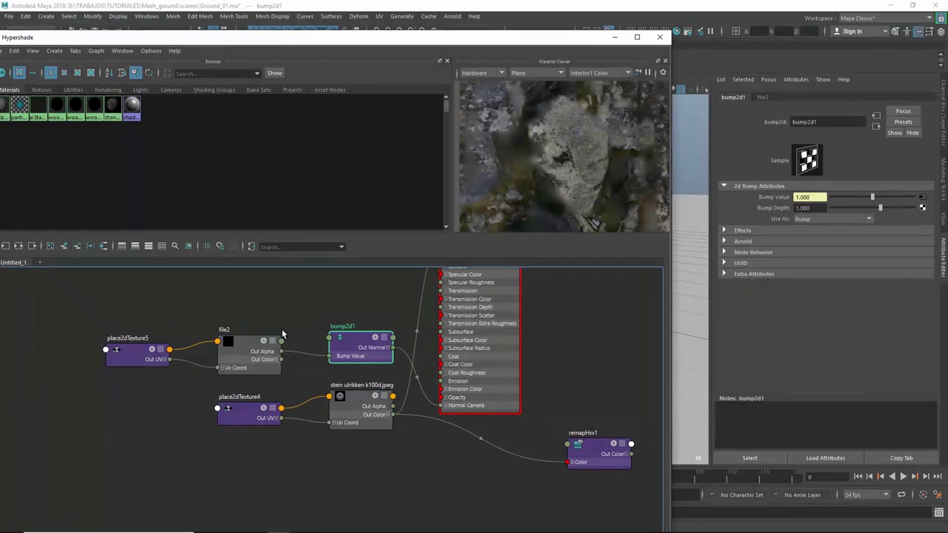
pyautogui.keyDown('alt'); pyautogui.moveTo(210, 344); pyautogui.dragTo(229, 346, button='middle'); pyautogui.keyUp('alt')
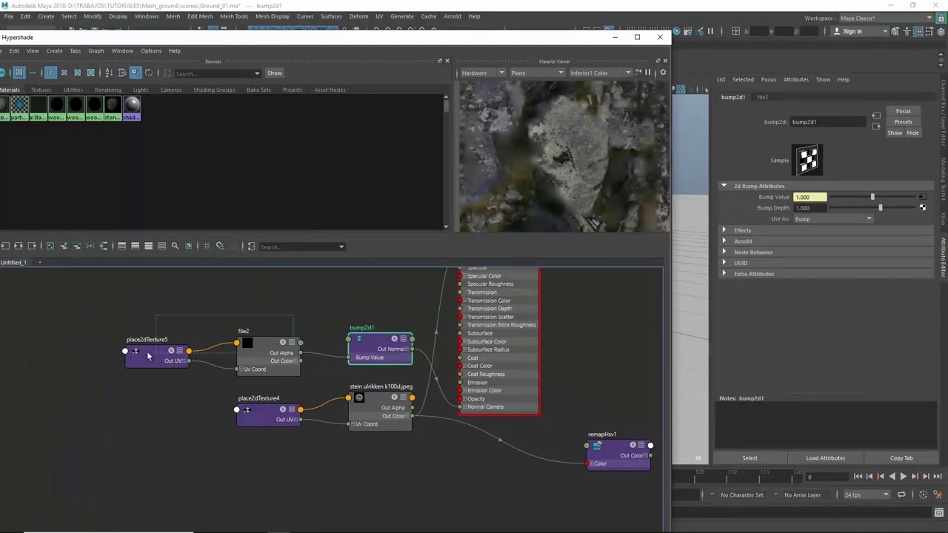
pyautogui.moveTo(248, 329)
pyautogui.mouseDown()
pyautogui.moveTo(193, 378)
pyautogui.moveTo(422, 437)
pyautogui.mouseUp()
pyautogui.press('Delete')
# Connect remapHsv1's Out Color R to bump2d1's Bump Value.
pyautogui.moveTo(255, 412); pyautogui.dragTo(167, 393)
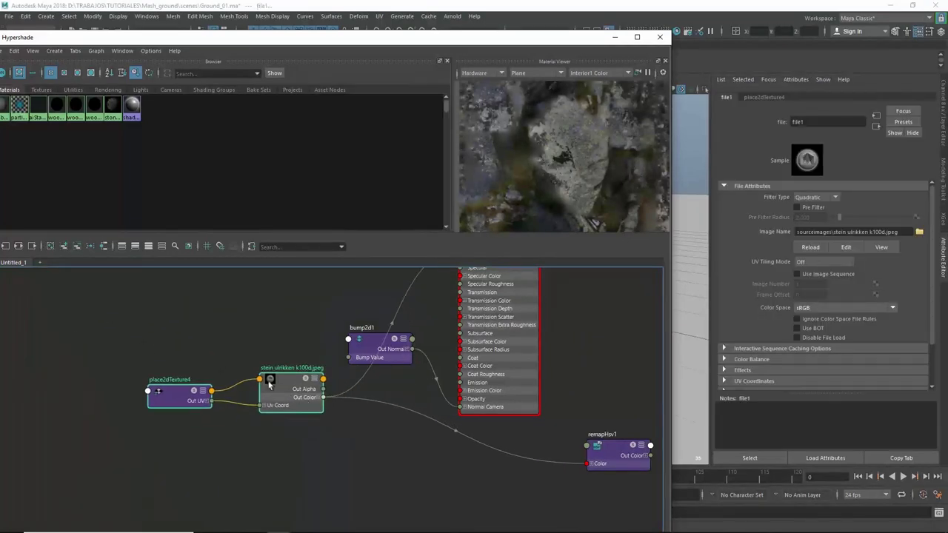
pyautogui.moveTo(269, 384); pyautogui.dragTo(24, 305)
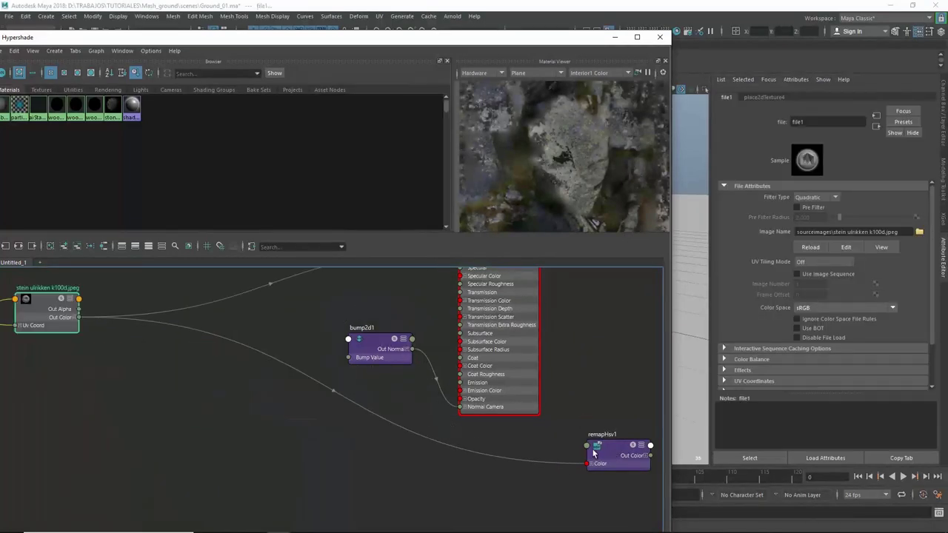
pyautogui.moveTo(592, 454); pyautogui.dragTo(270, 344)
pyautogui.scroll(1, 348, 358)
pyautogui.scroll(2, 348, 357)
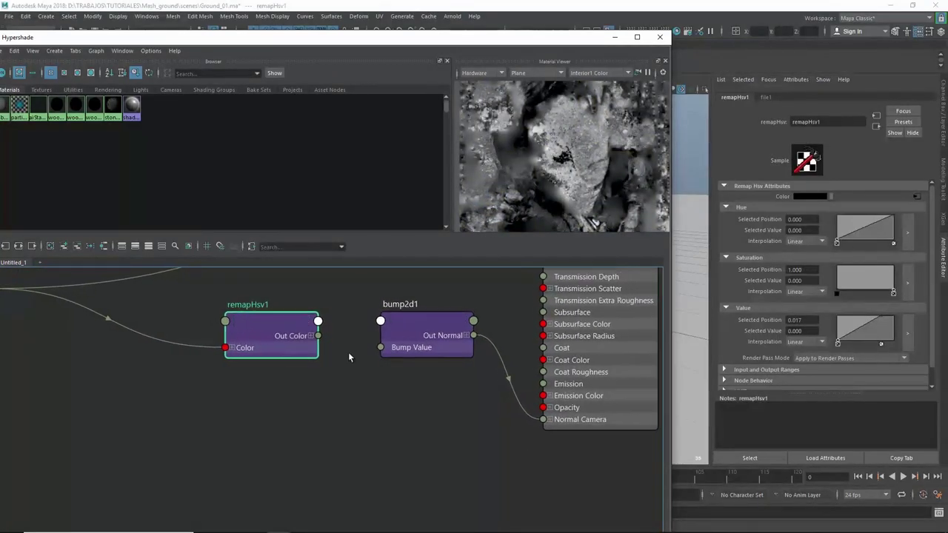
pyautogui.scroll(1, 348, 358)
pyautogui.click(312, 342)
pyautogui.moveTo(316, 355); pyautogui.dragTo(380, 355)
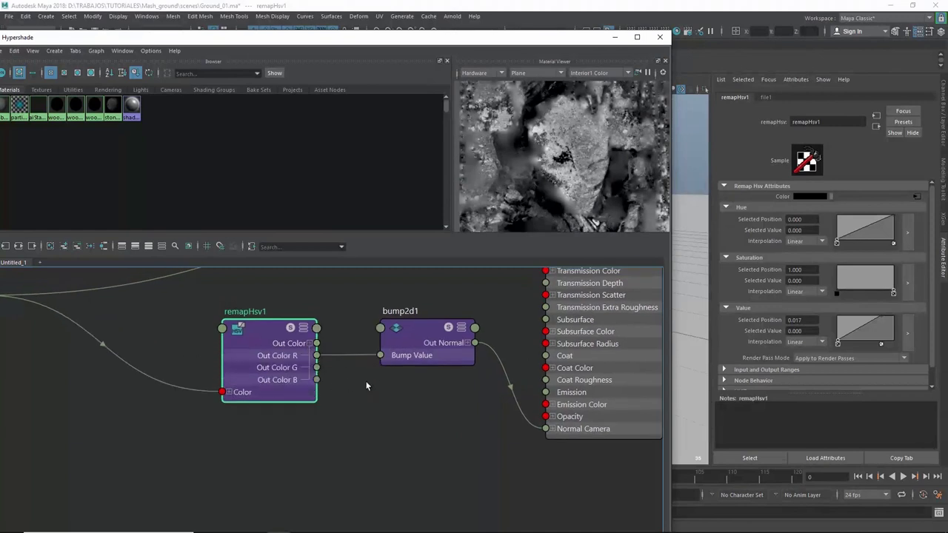
pyautogui.click(387, 351)
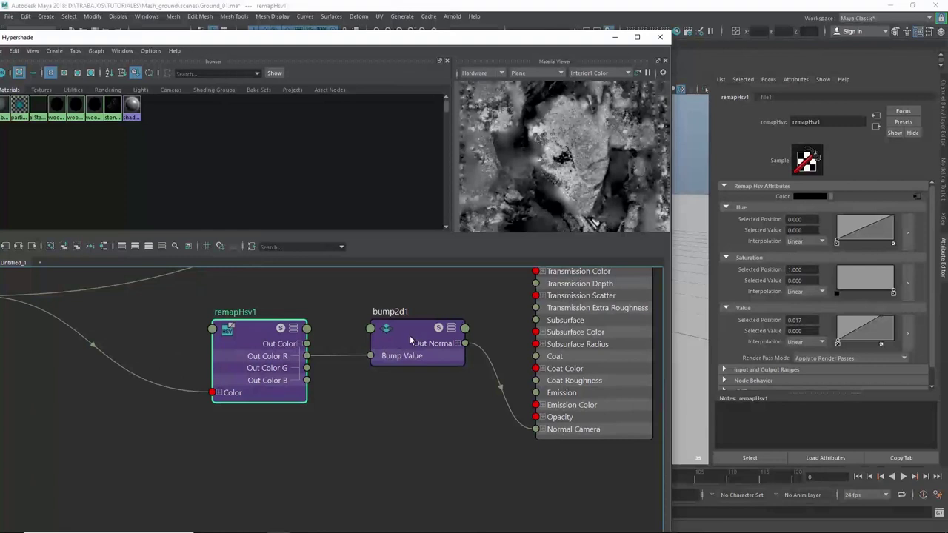
# Hide Hypershade and maximize the camera1 view.
pyautogui.click(614, 36)
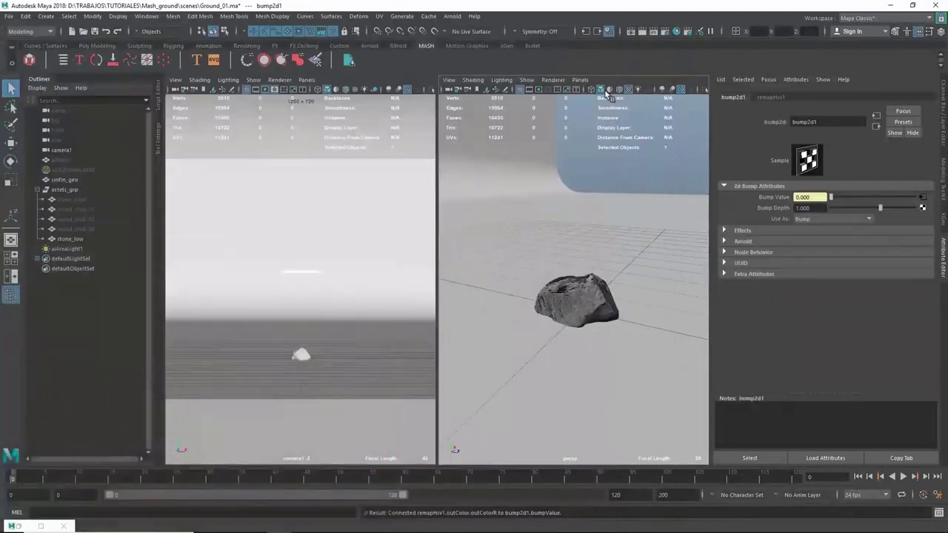
pyautogui.press('space')
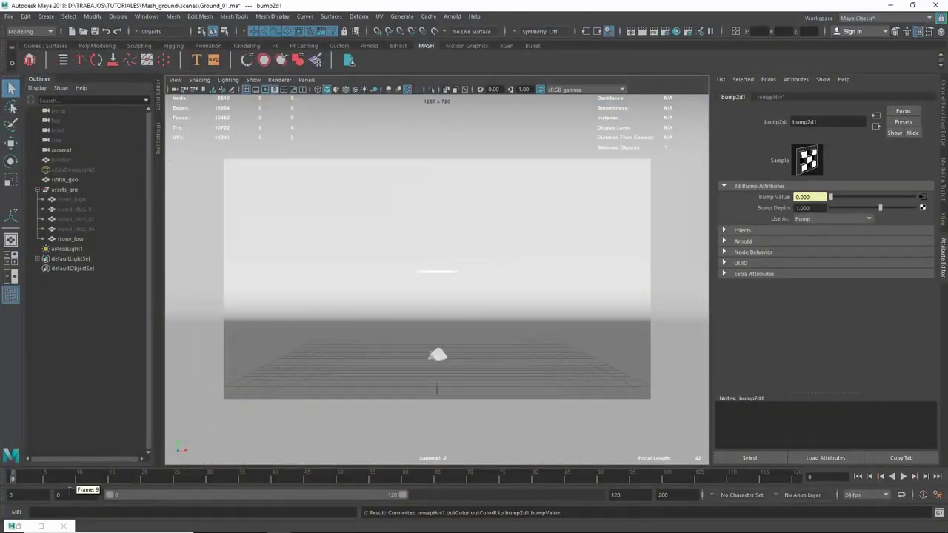
pyautogui.click(41, 526)
pyautogui.click(895, 10)
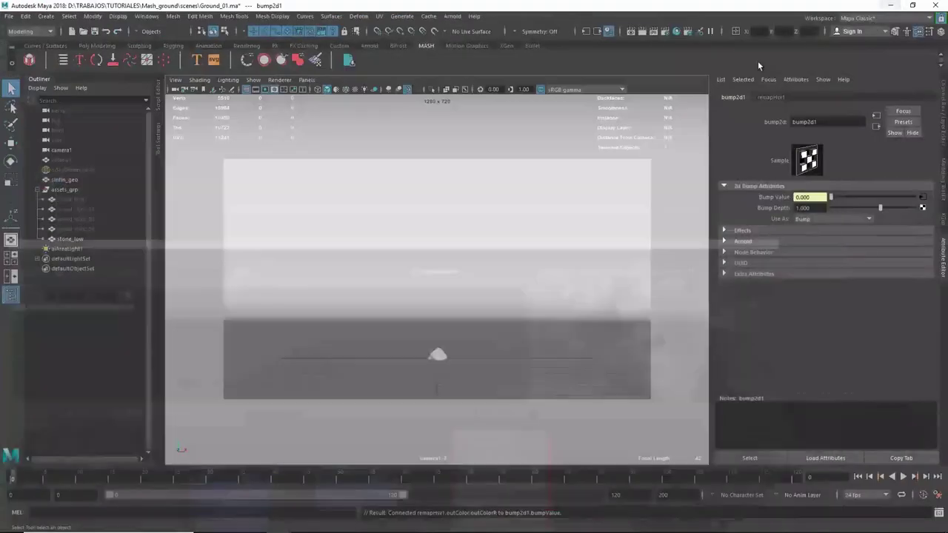
# Render camera1 with Arnold, cropped to a region around the rock.
pyautogui.click(453, 16)
pyautogui.click(471, 37)
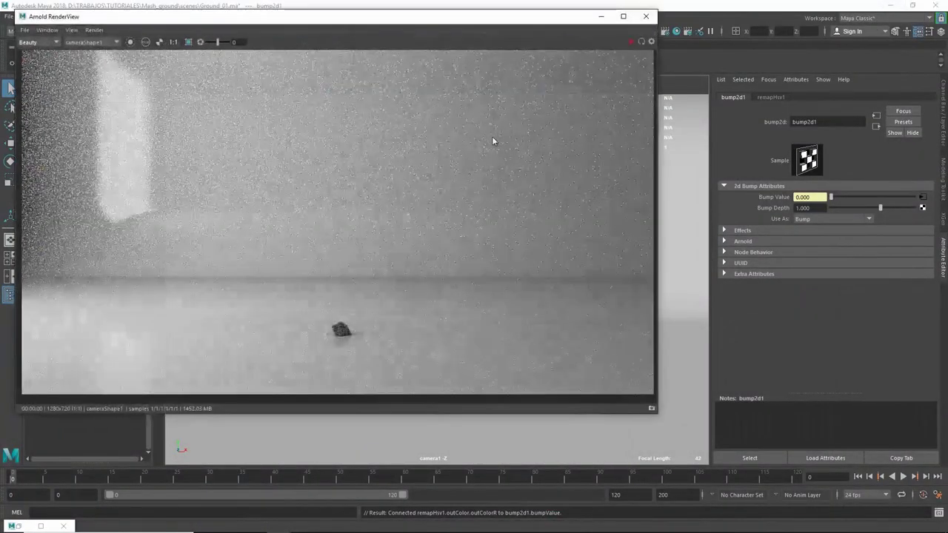
pyautogui.moveTo(303, 304); pyautogui.dragTo(387, 354)
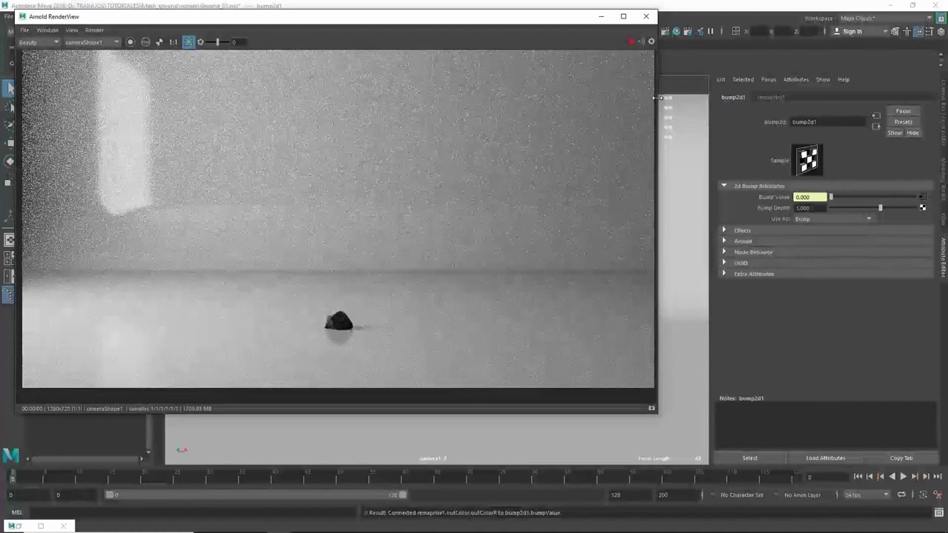
pyautogui.moveTo(656, 97); pyautogui.dragTo(601, 97)
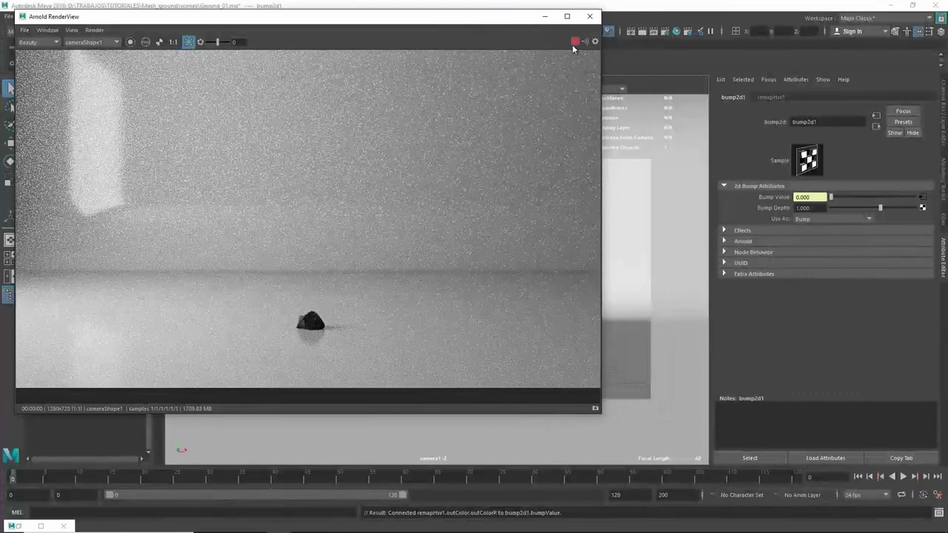
pyautogui.click(545, 16)
# Duplicate aiAreaLight1 into aiAreaLight2, moving and rotating it to a new spot beside the rock.
pyautogui.press('space')
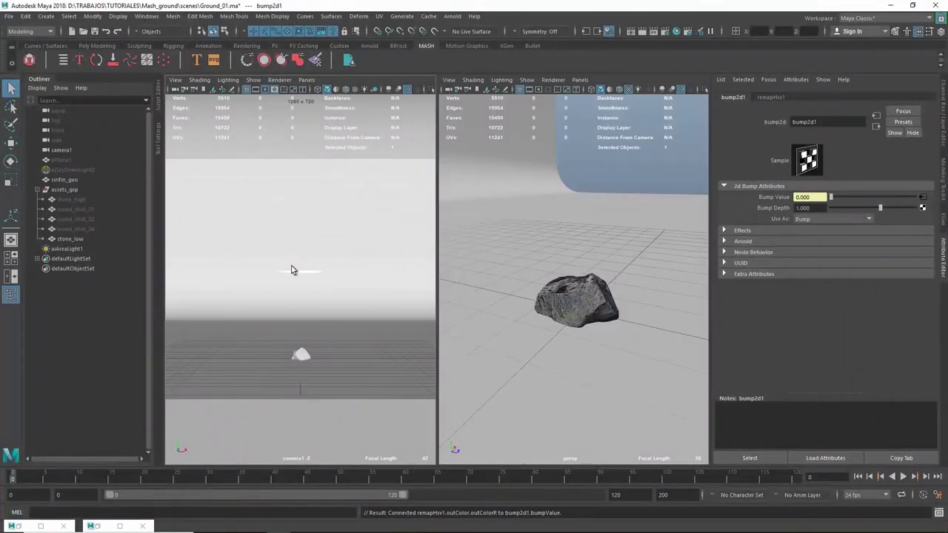
pyautogui.moveTo(528, 246)
pyautogui.keyDown('alt'); pyautogui.mouseDown()
pyautogui.moveTo(603, 264)
pyautogui.moveTo(413, 237)
pyautogui.moveTo(561, 271)
pyautogui.mouseUp(); pyautogui.keyUp('alt')
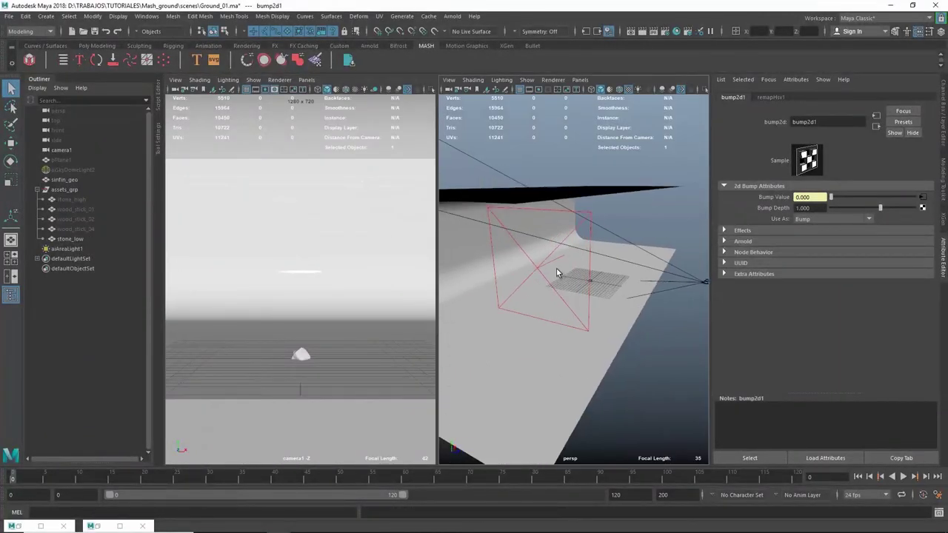
pyautogui.click(543, 269)
pyautogui.press('w')
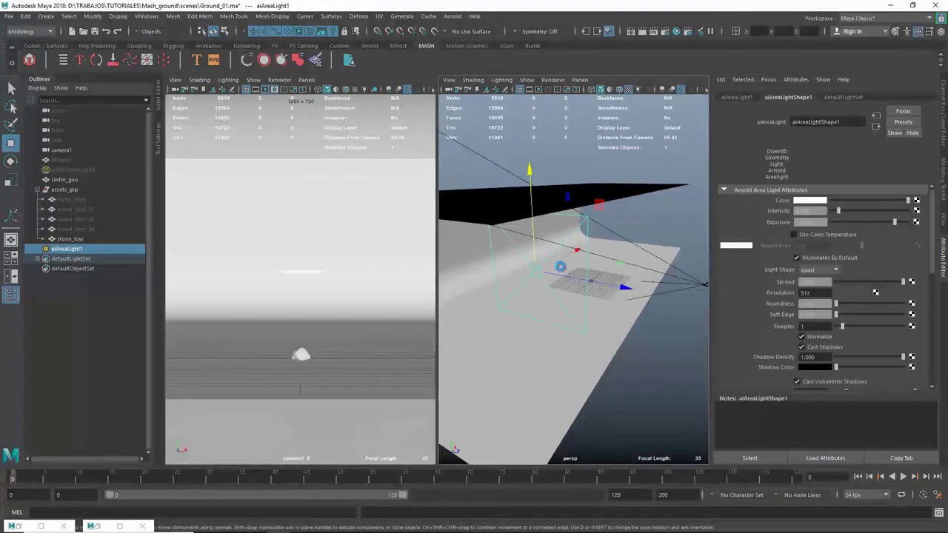
pyautogui.hotkey('ctrl', 'd')
pyautogui.moveTo(557, 264)
pyautogui.mouseDown()
pyautogui.moveTo(635, 212)
pyautogui.moveTo(630, 237)
pyautogui.moveTo(547, 254)
pyautogui.moveTo(603, 258)
pyautogui.moveTo(608, 273)
pyautogui.moveTo(544, 268)
pyautogui.moveTo(601, 264)
pyautogui.moveTo(573, 289)
pyautogui.moveTo(599, 286)
pyautogui.moveTo(567, 271)
pyautogui.mouseUp()
pyautogui.press('e')
pyautogui.rightClick(578, 249)
pyautogui.press('q')
pyautogui.press('space')
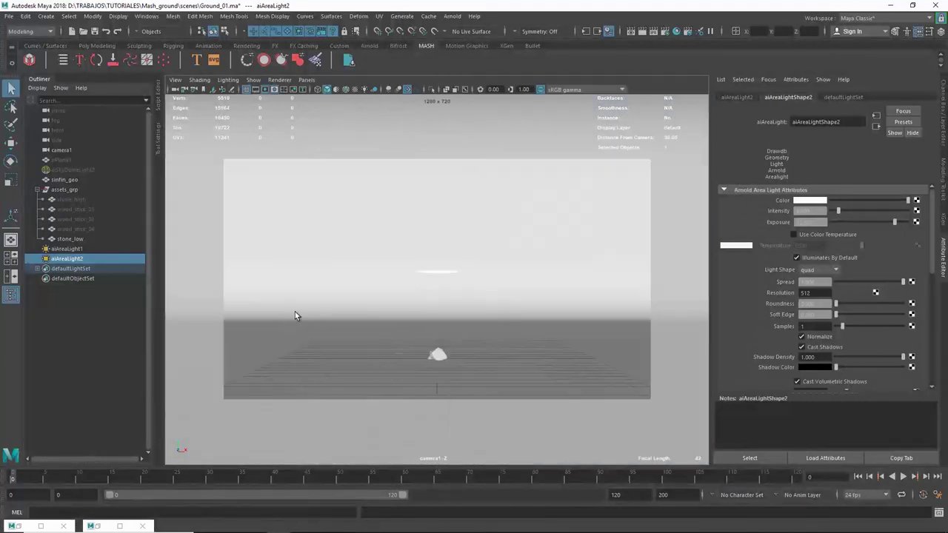
# Re-render the rock with Arnold and zoom into the result.
pyautogui.click(452, 16)
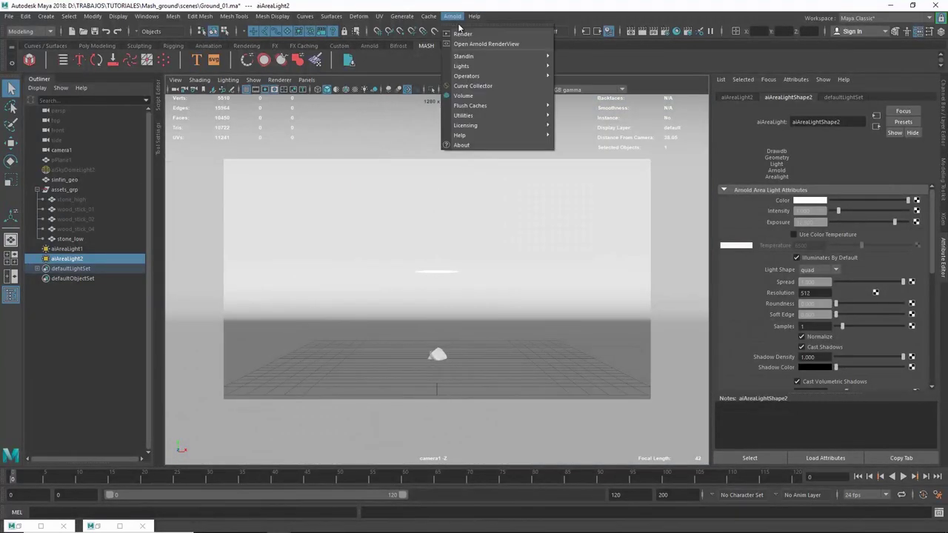
pyautogui.click(465, 44)
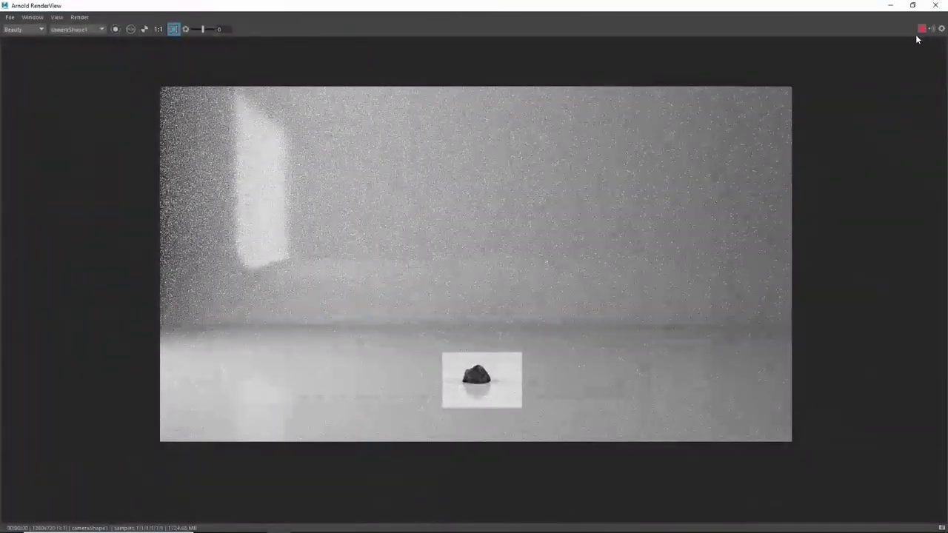
pyautogui.scroll(2, 496, 370)
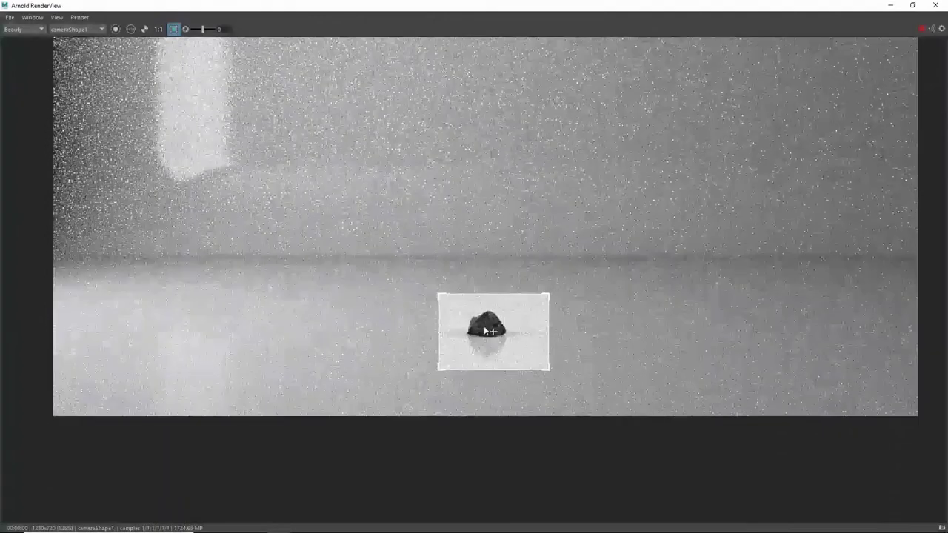
pyautogui.scroll(1, 498, 323)
pyautogui.scroll(1, 519, 314)
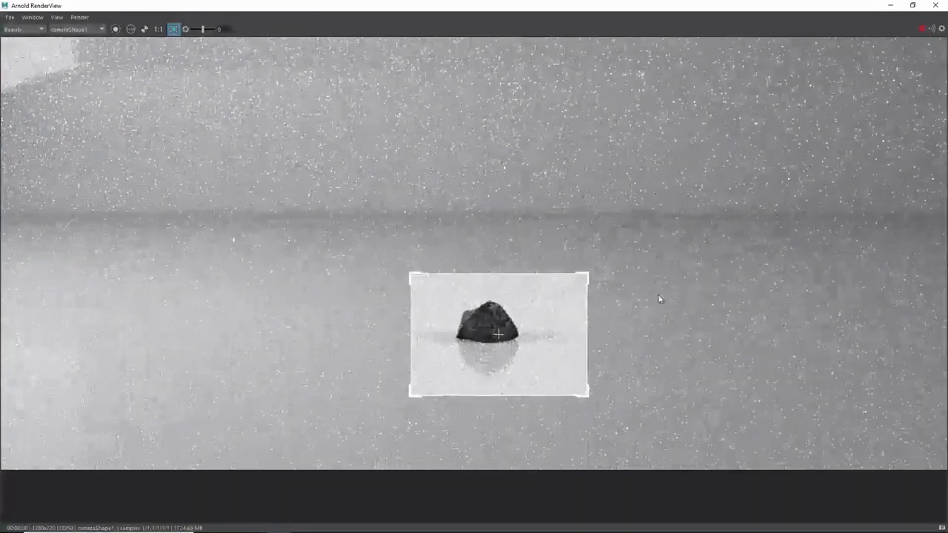
# Close the RenderView and select stone_low in the perspective view.
pyautogui.click(913, 5)
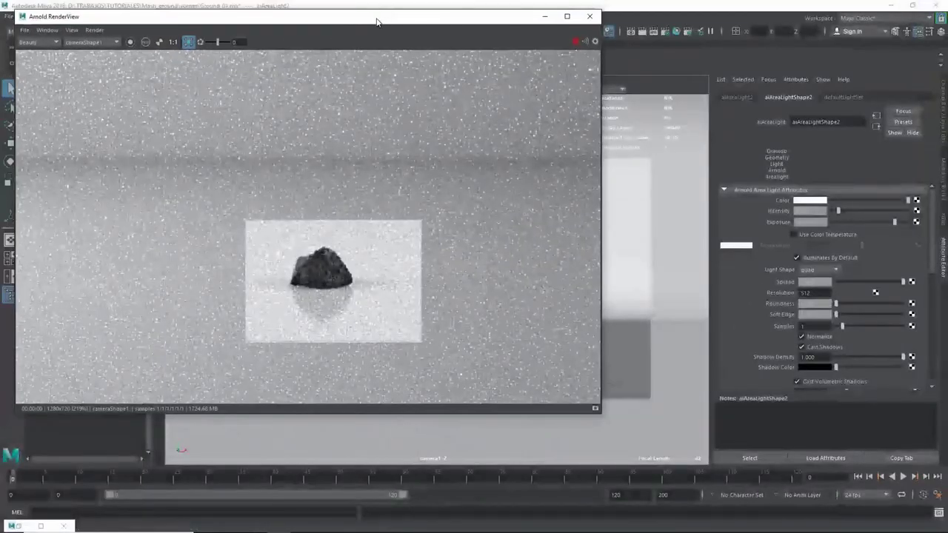
pyautogui.moveTo(376, 18); pyautogui.dragTo(404, 60)
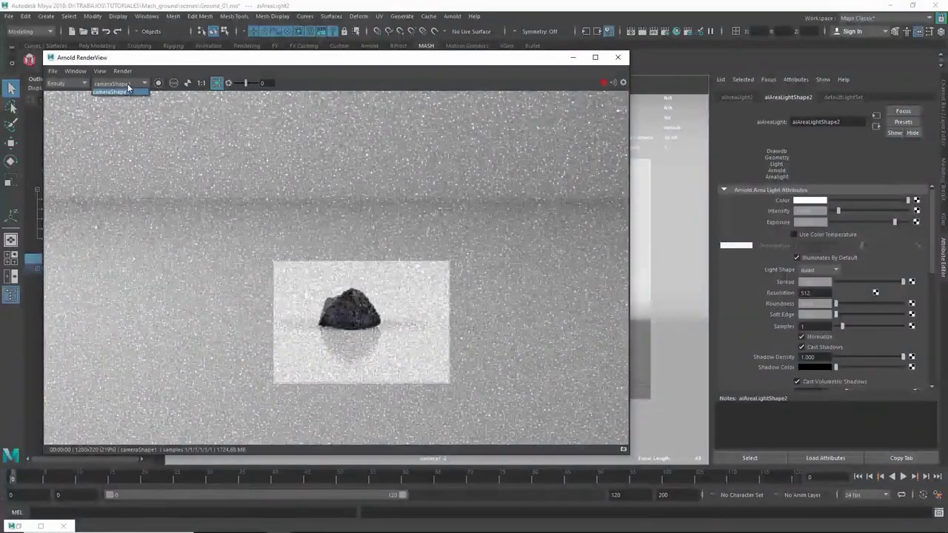
pyautogui.click(617, 57)
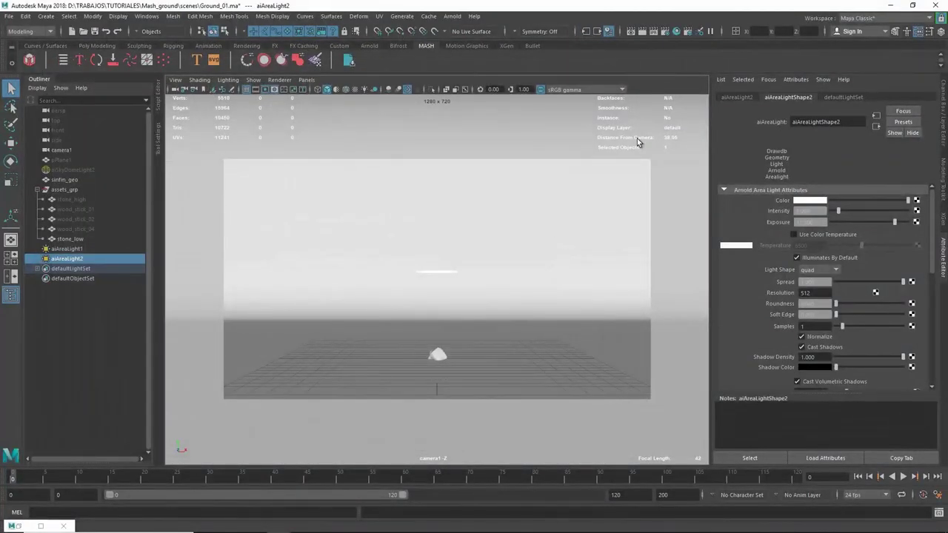
pyautogui.press('space')
pyautogui.press('space')
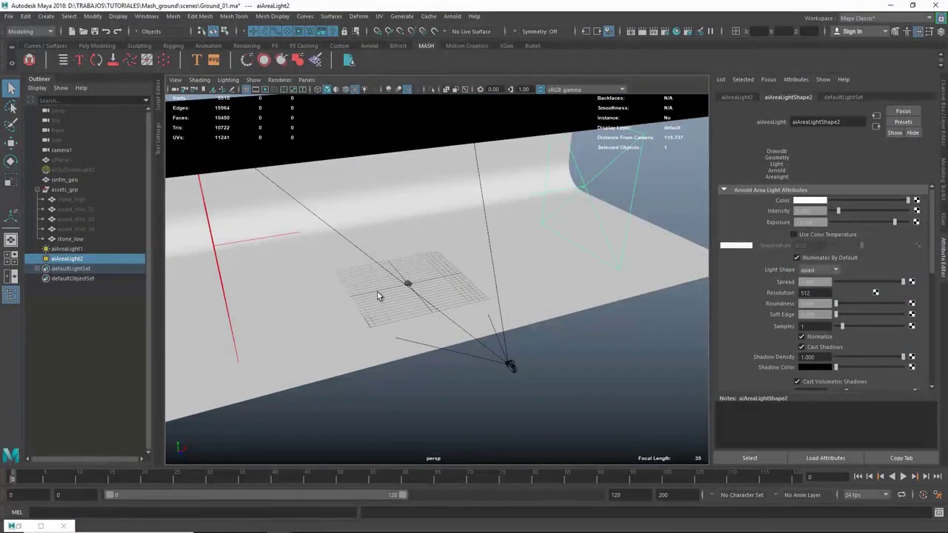
pyautogui.click(403, 295)
# Frame the stone and run a first Arnold render of it in the RenderView.
pyautogui.press('f')
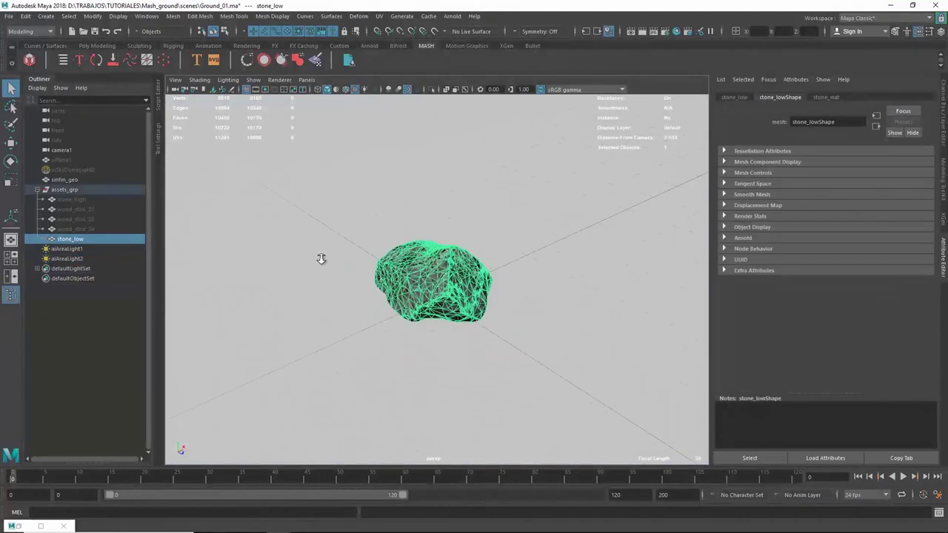
pyautogui.scroll(-3, 321, 259)
pyautogui.click(463, 248)
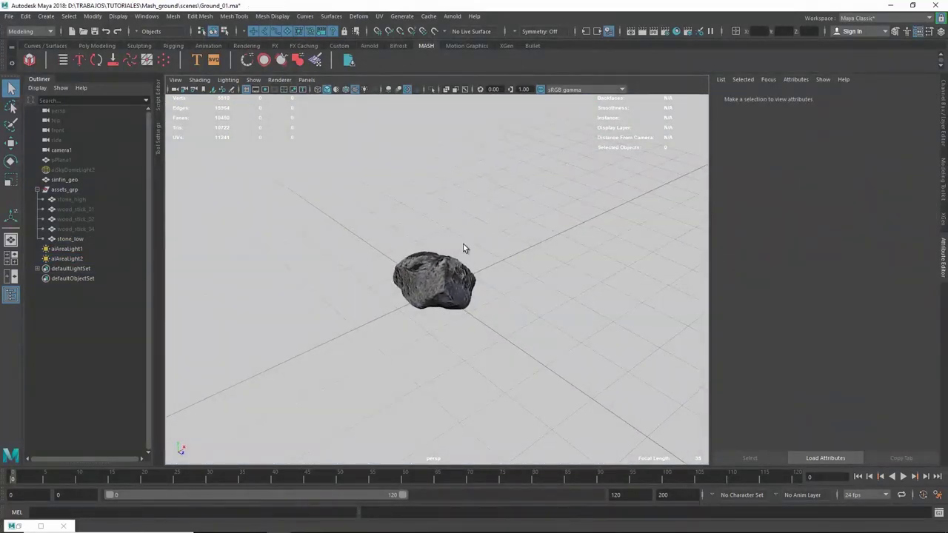
pyautogui.keyDown('alt'); pyautogui.moveTo(463, 248); pyautogui.dragTo(474, 271); pyautogui.keyUp('alt')
pyautogui.click(452, 17)
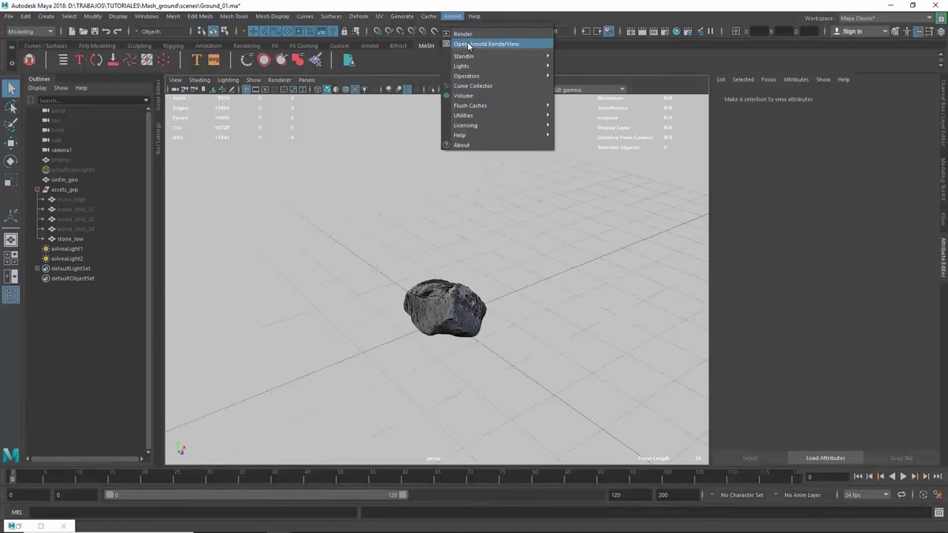
pyautogui.click(485, 44)
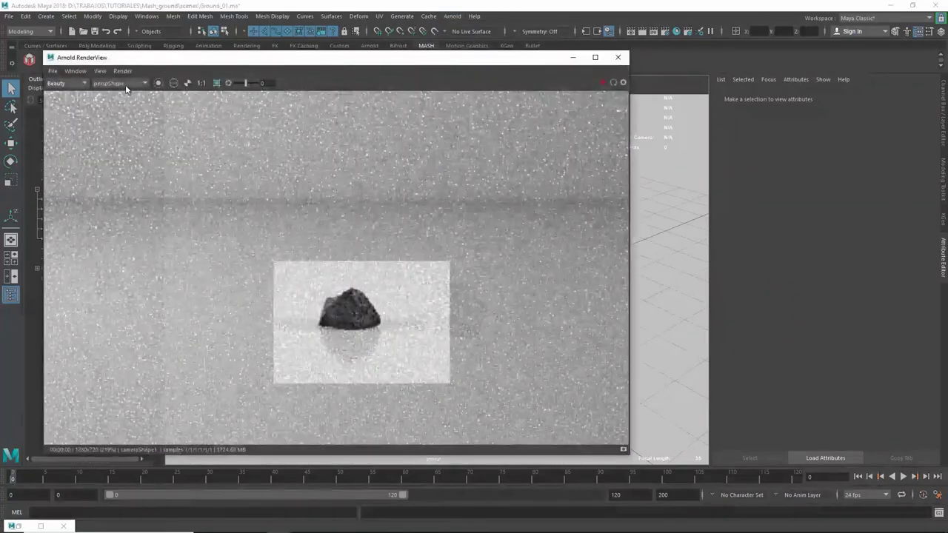
pyautogui.click(603, 83)
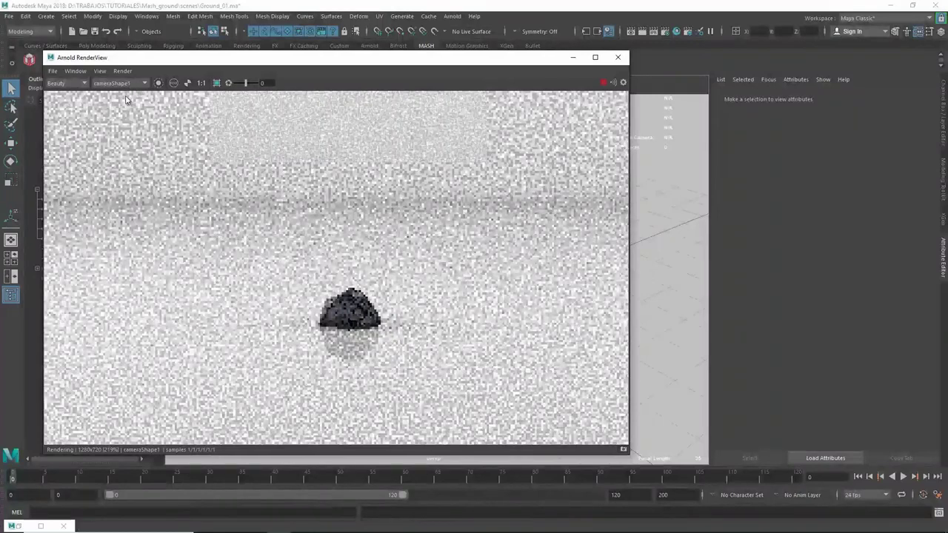
pyautogui.click(127, 84)
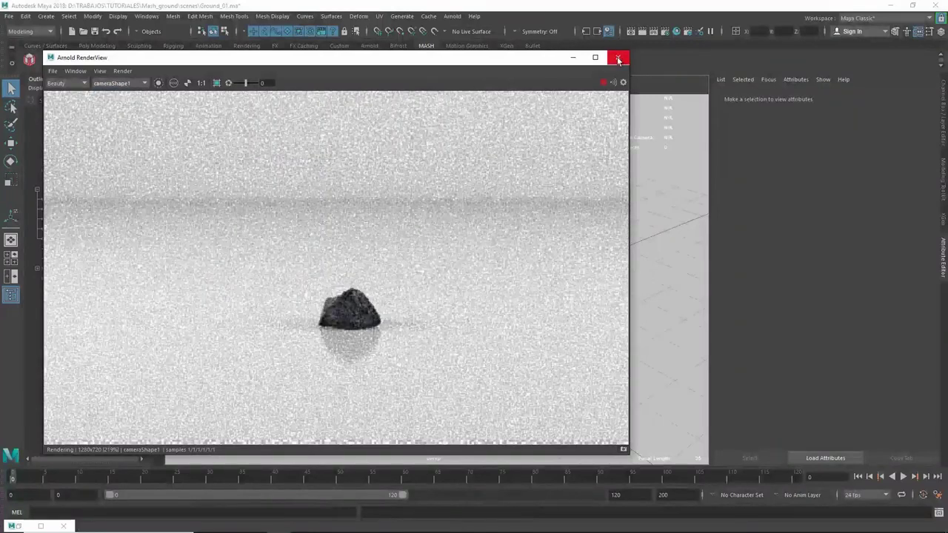
pyautogui.click(618, 57)
# Reopen Arnold RenderView, render through cameraShape1, refresh the render, then close the window.
pyautogui.click(452, 16)
pyautogui.click(462, 44)
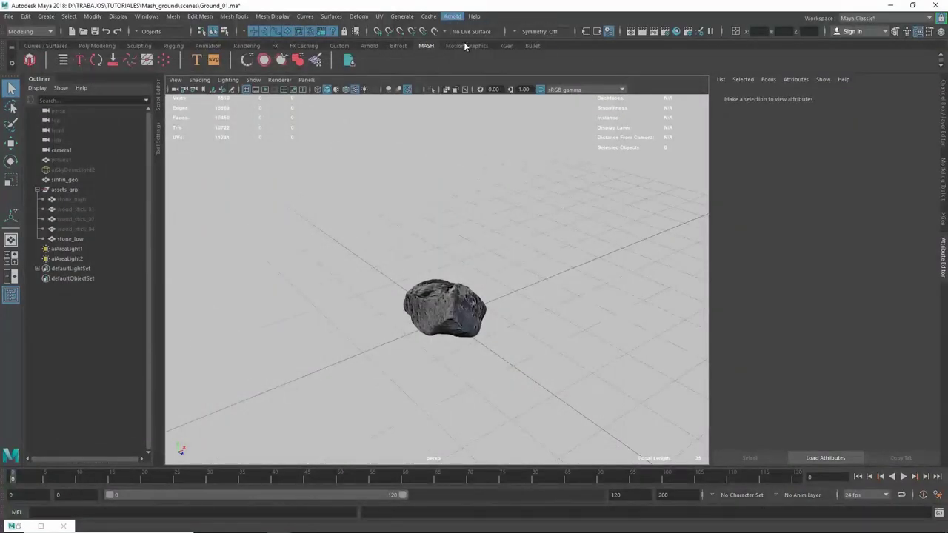
pyautogui.click(111, 98)
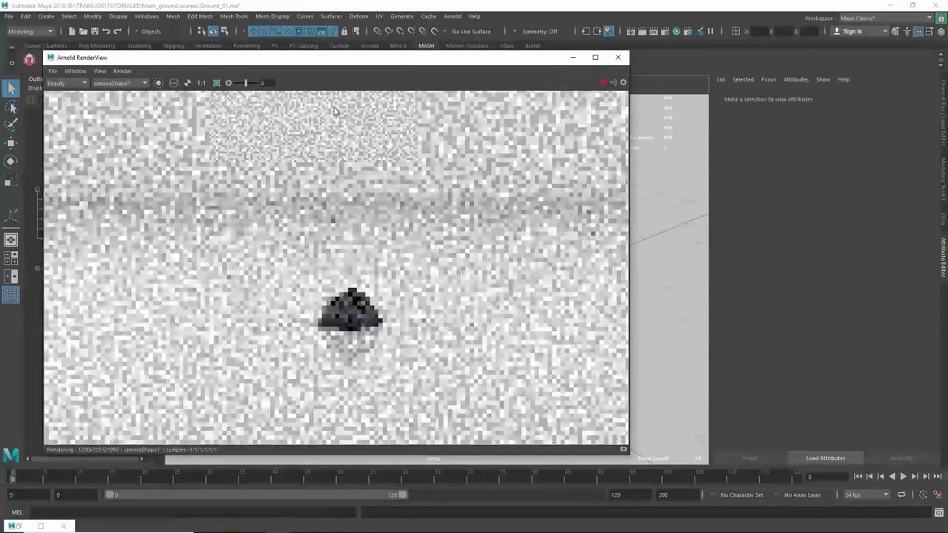
pyautogui.click(118, 83)
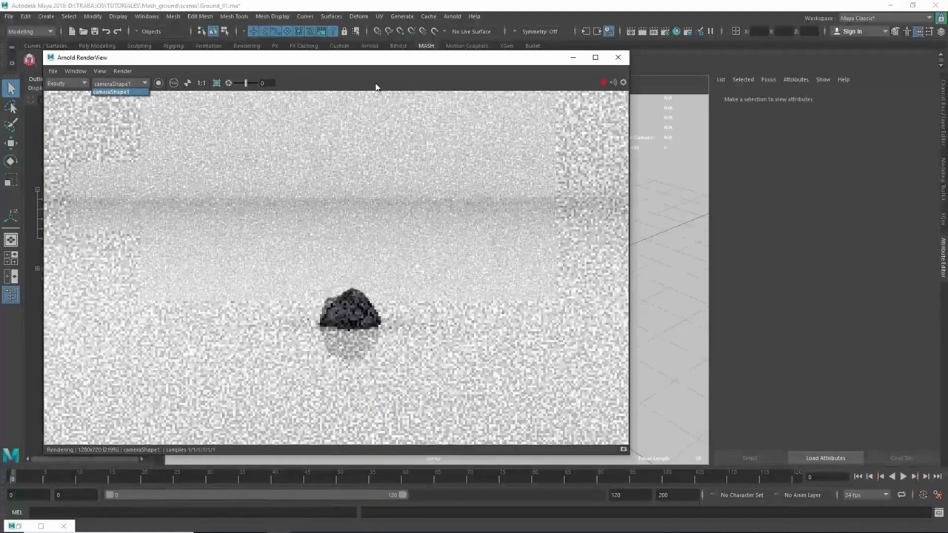
pyautogui.click(133, 92)
pyautogui.click(122, 71)
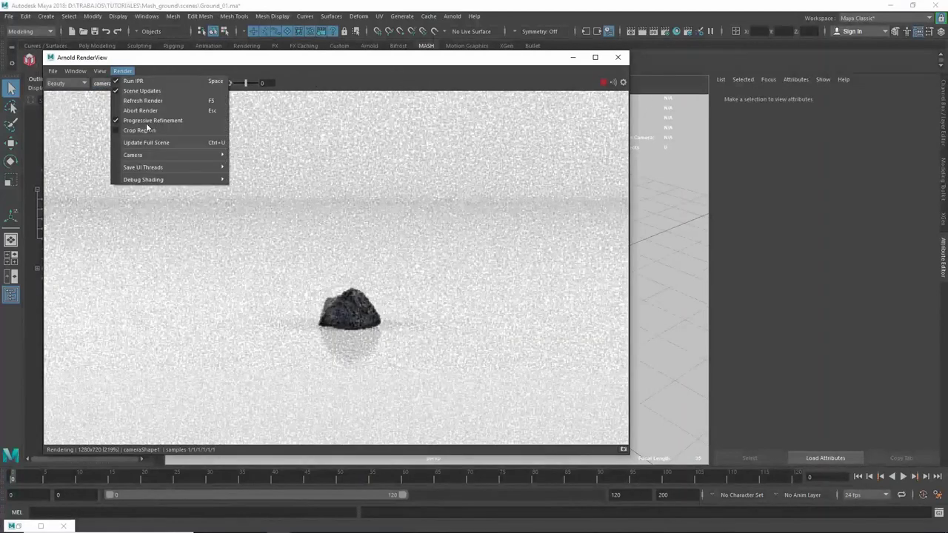
pyautogui.click(152, 141)
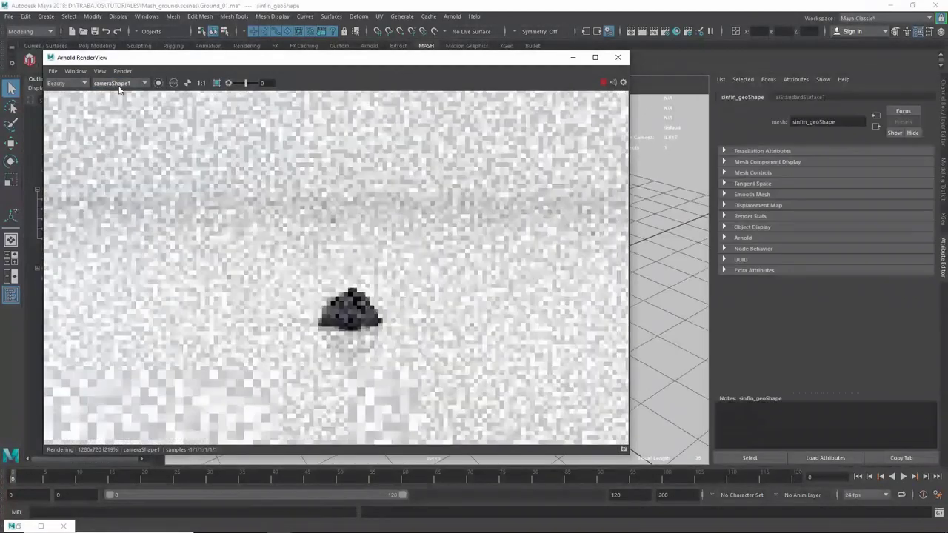
pyautogui.click(122, 83)
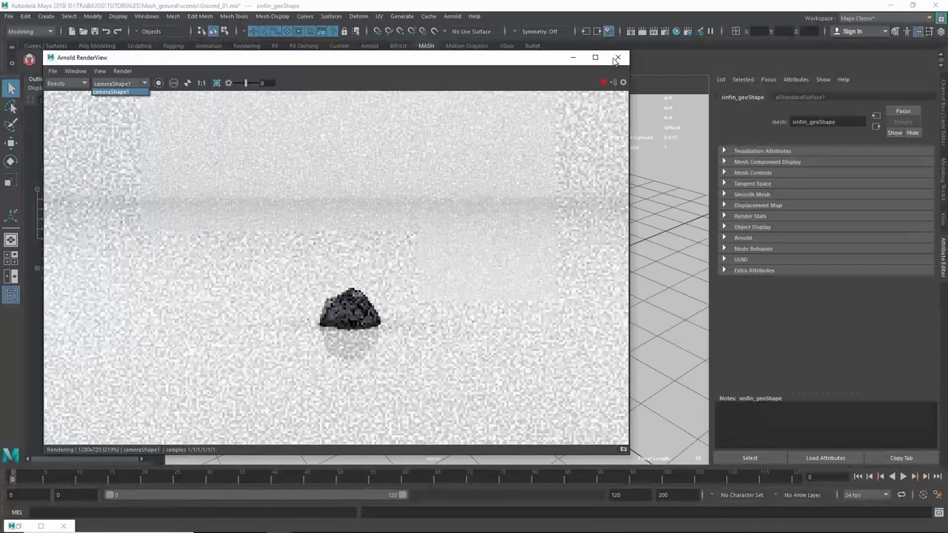
pyautogui.click(571, 106)
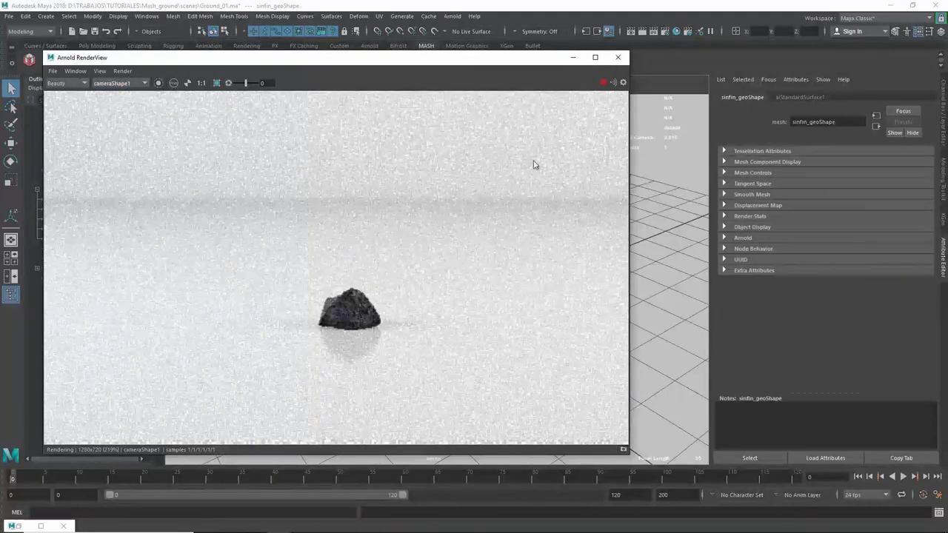
pyautogui.click(617, 57)
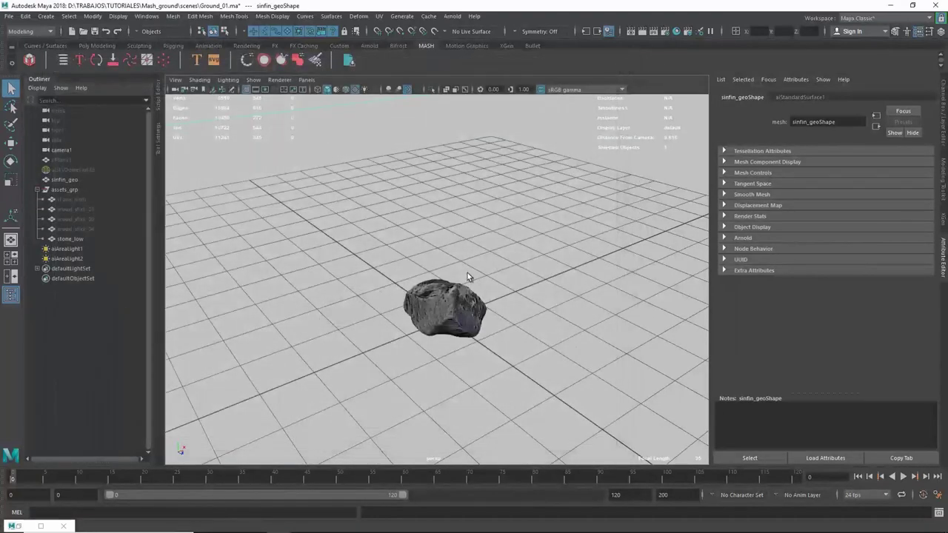
# Select stone_low and lower bump2d1's Bump Depth in stone_mat from 1.000 to 0.060.
pyautogui.click(440, 302)
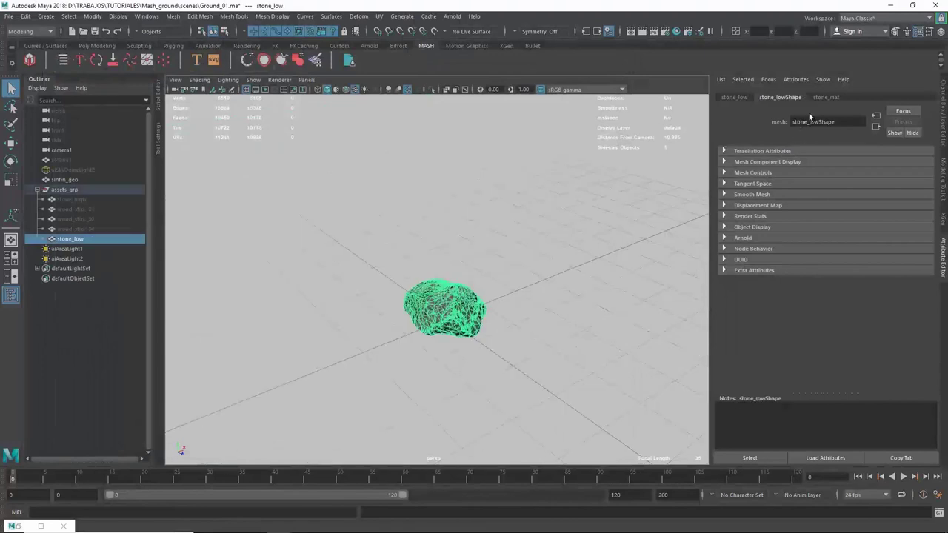
pyautogui.click(824, 97)
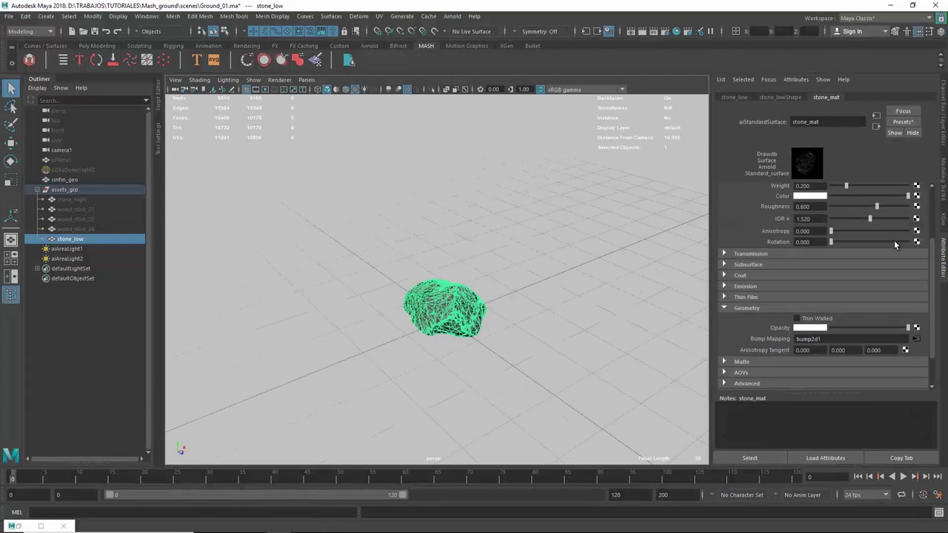
pyautogui.click(916, 339)
pyautogui.click(803, 209)
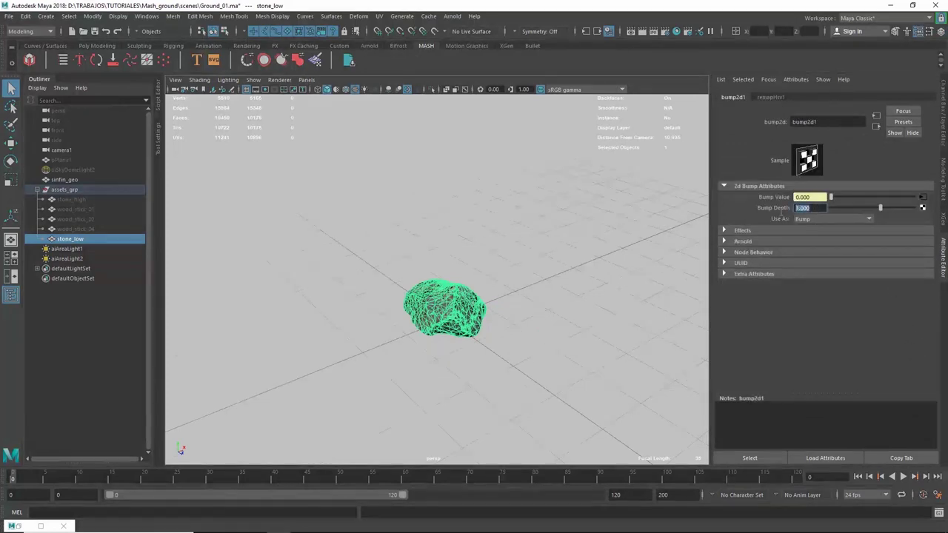
pyautogui.write('0')
pyautogui.keyDown('alt'); pyautogui.moveTo(467, 306); pyautogui.dragTo(409, 332); pyautogui.keyUp('alt')
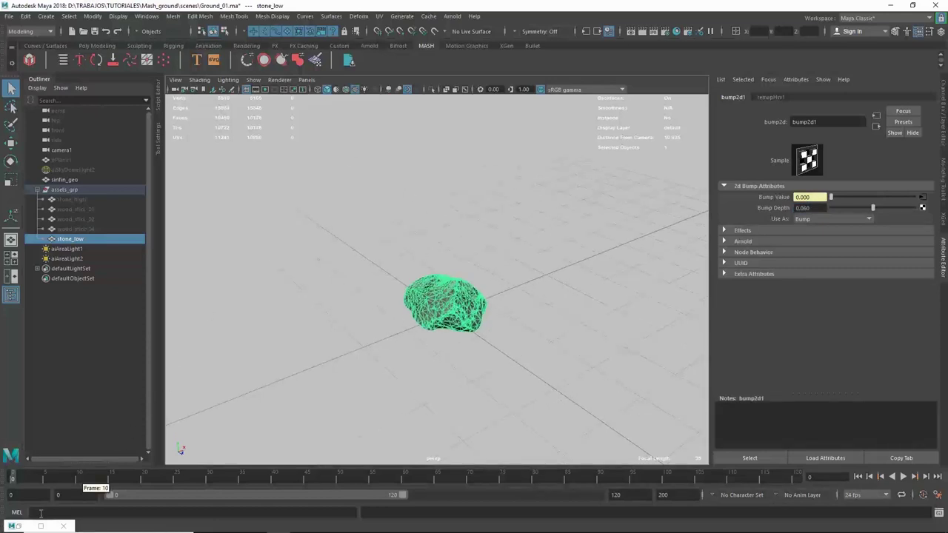
# Start an Arnold render and limit it to a crop region around the stone.
pyautogui.click(452, 15)
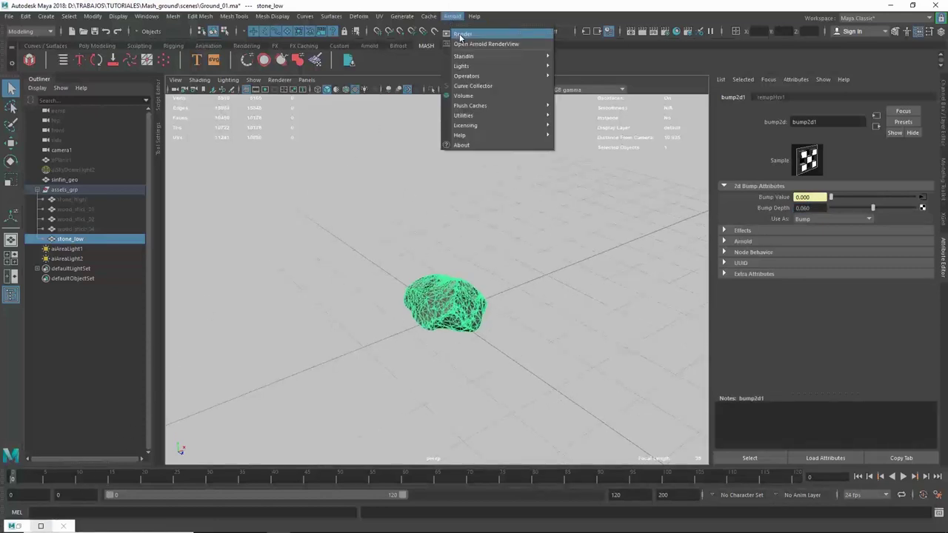
pyautogui.click(459, 38)
pyautogui.click(613, 82)
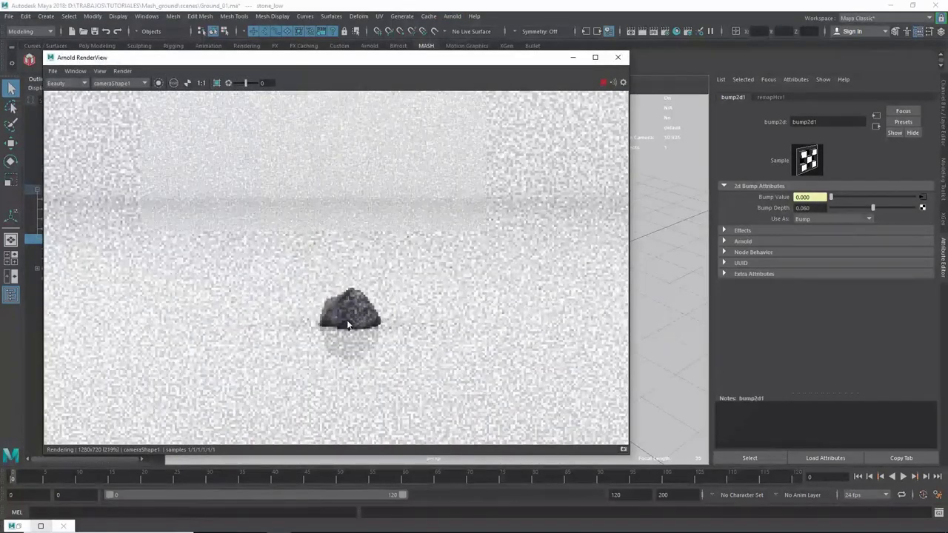
pyautogui.scroll(1, 320, 304)
pyautogui.moveTo(297, 265); pyautogui.dragTo(406, 355)
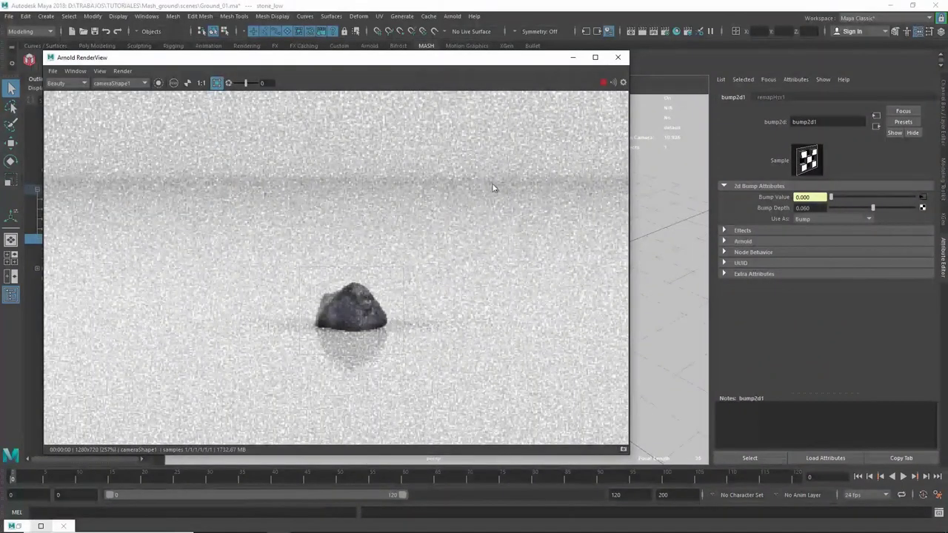
# In Render Settings set Camera (AA) samples to 3 and Diffuse samples to 2.
pyautogui.click(665, 34)
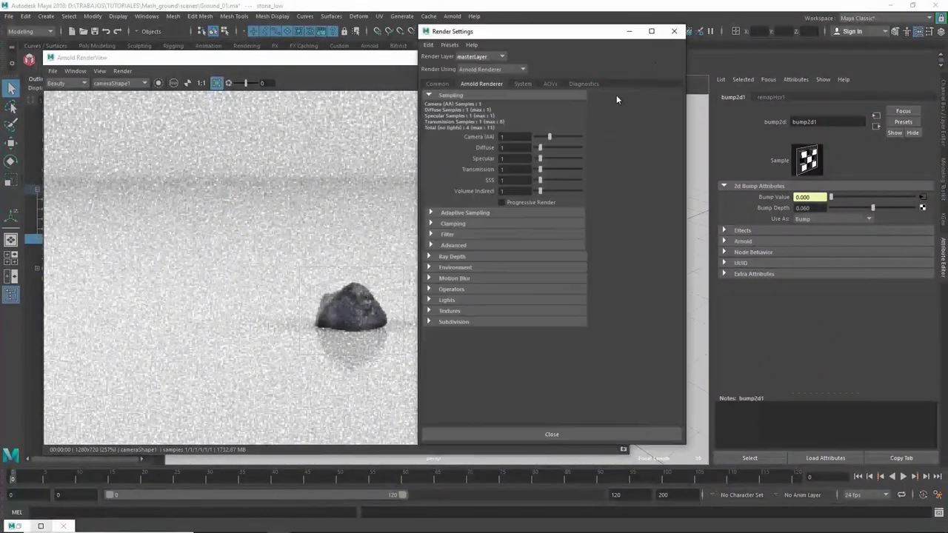
pyautogui.doubleClick(522, 137)
pyautogui.write('3')
pyautogui.press('Return')
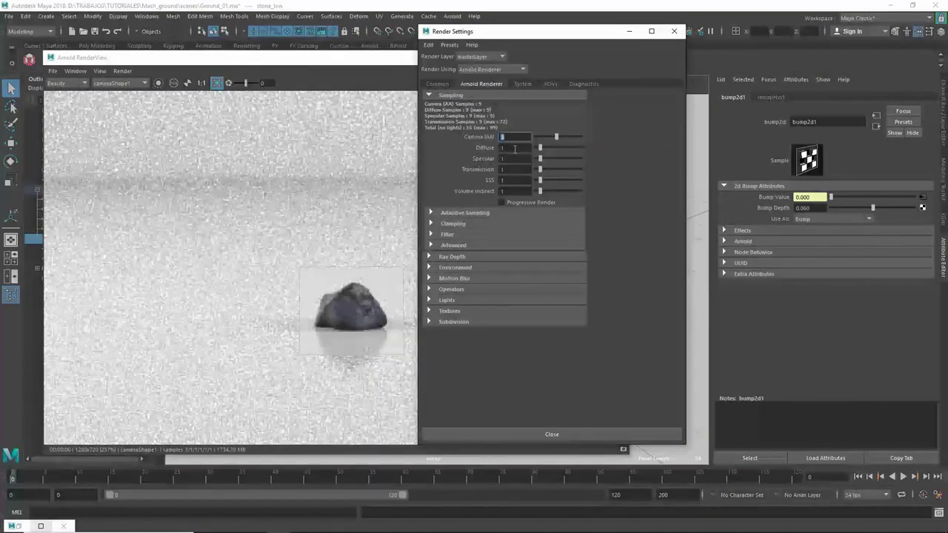
pyautogui.doubleClick(516, 148)
pyautogui.write('2')
pyautogui.press('Return')
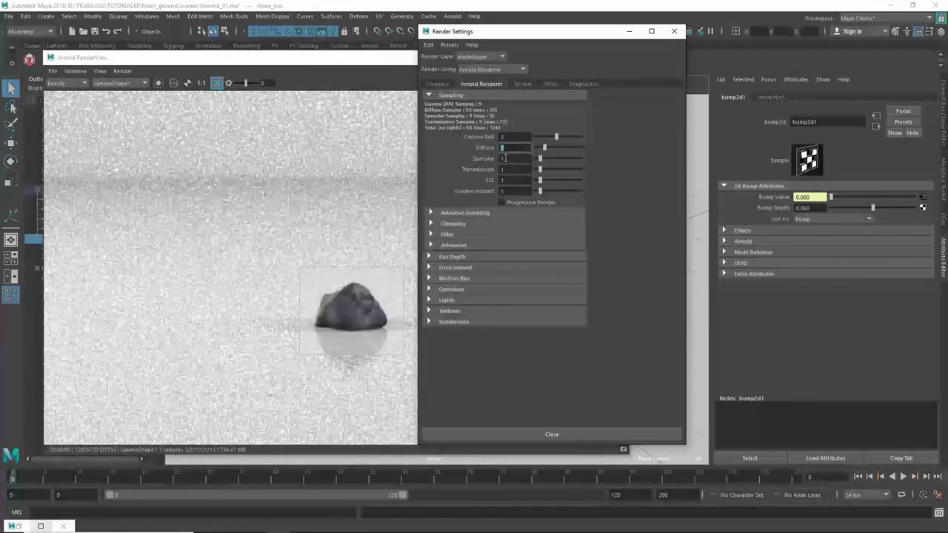
pyautogui.click(332, 311)
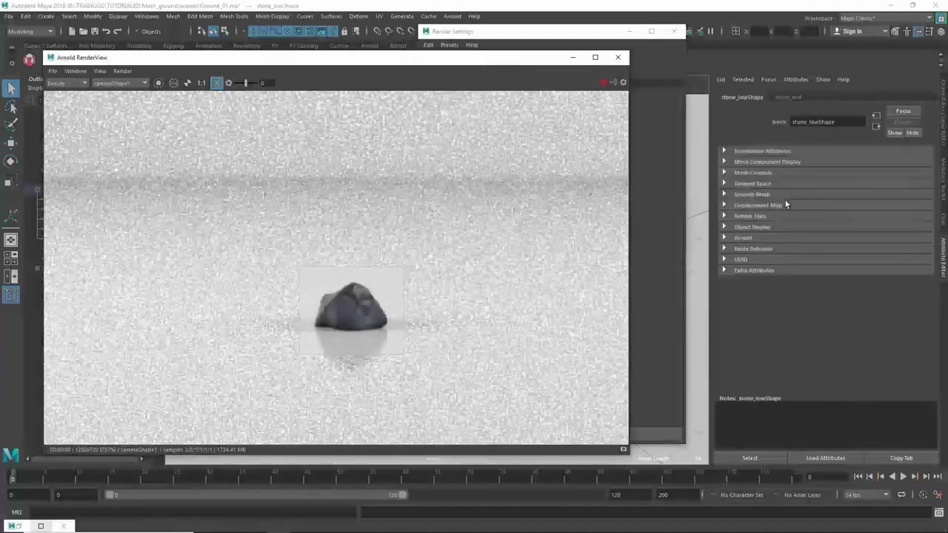
# Set stone_mat's Specular Weight to 0.1 and Diffuse Roughness to 0.253.
pyautogui.click(789, 97)
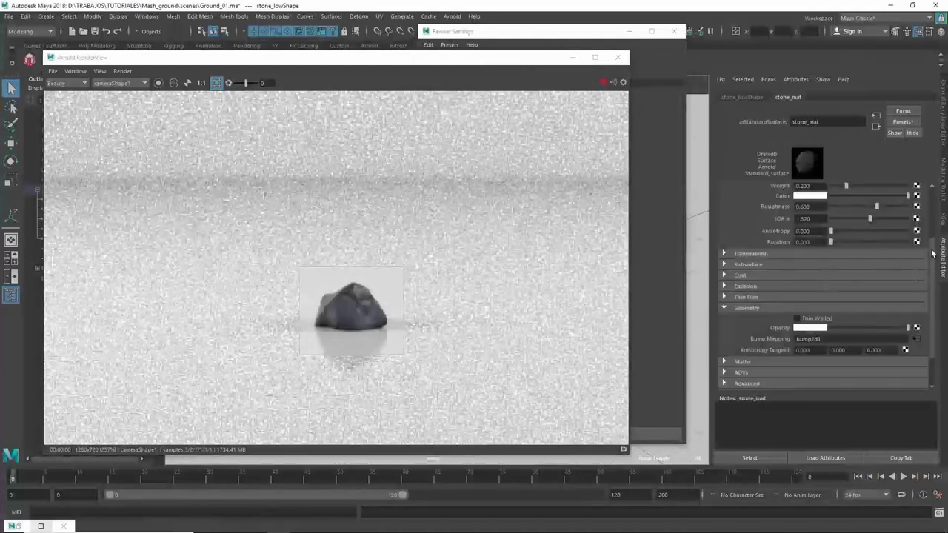
pyautogui.scroll(3, 932, 253)
pyautogui.doubleClick(808, 252)
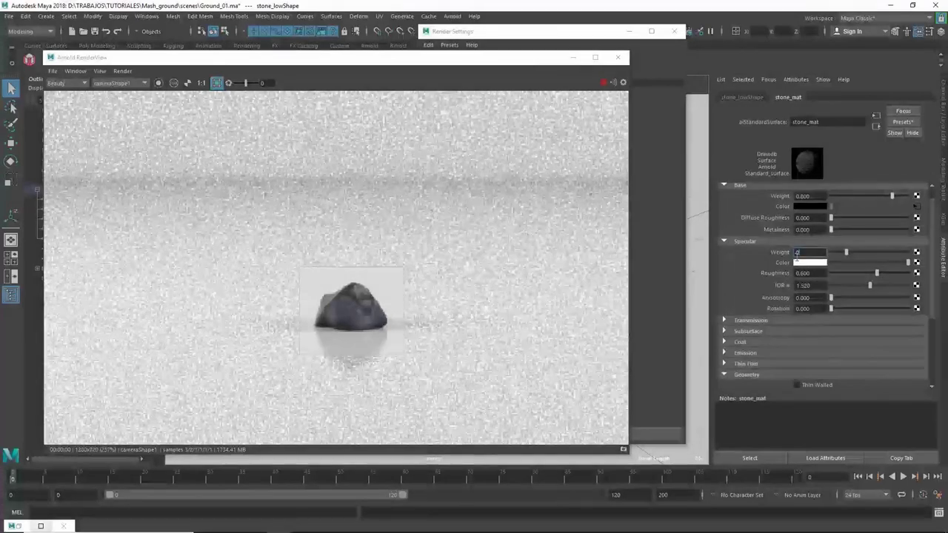
pyautogui.write('.1')
pyautogui.press('Return')
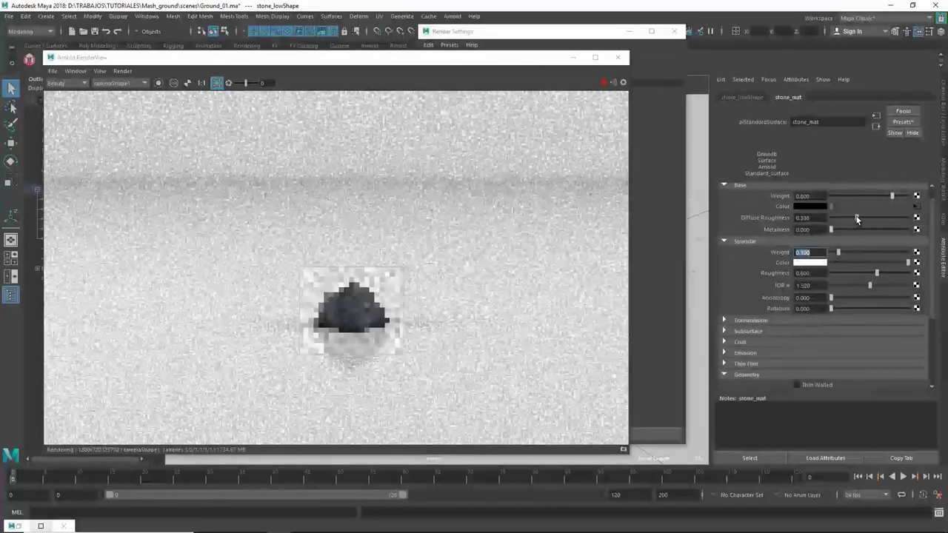
pyautogui.moveTo(850, 215); pyautogui.dragTo(851, 216)
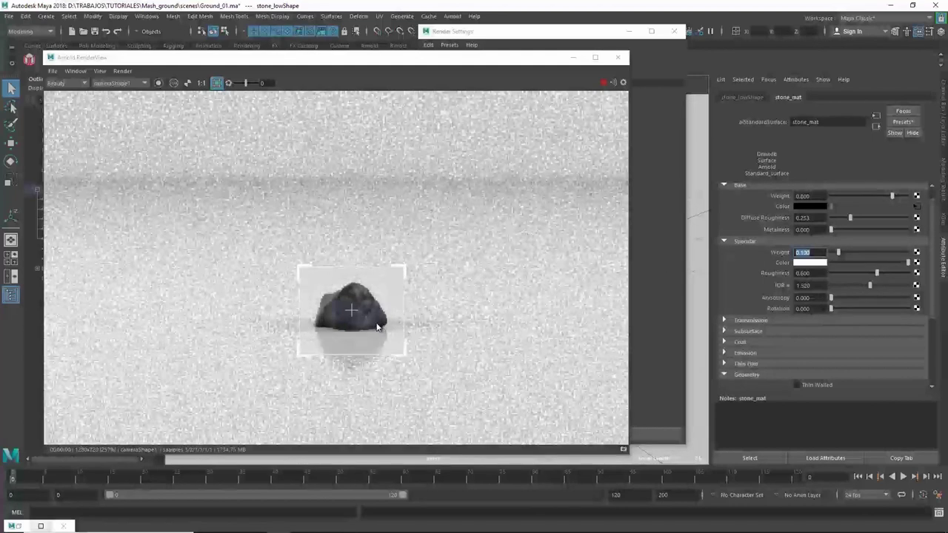
pyautogui.moveTo(376, 322); pyautogui.dragTo(373, 297, button='middle')
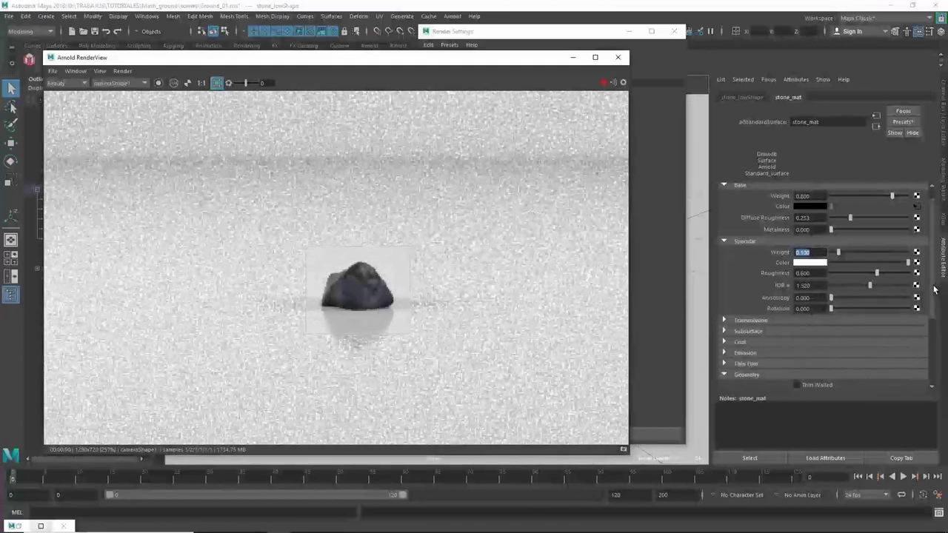
# Set bump2d1's Bump Depth to 0.070, check the updated render, and close RenderView.
pyautogui.scroll(-3, 849, 316)
pyautogui.click(917, 305)
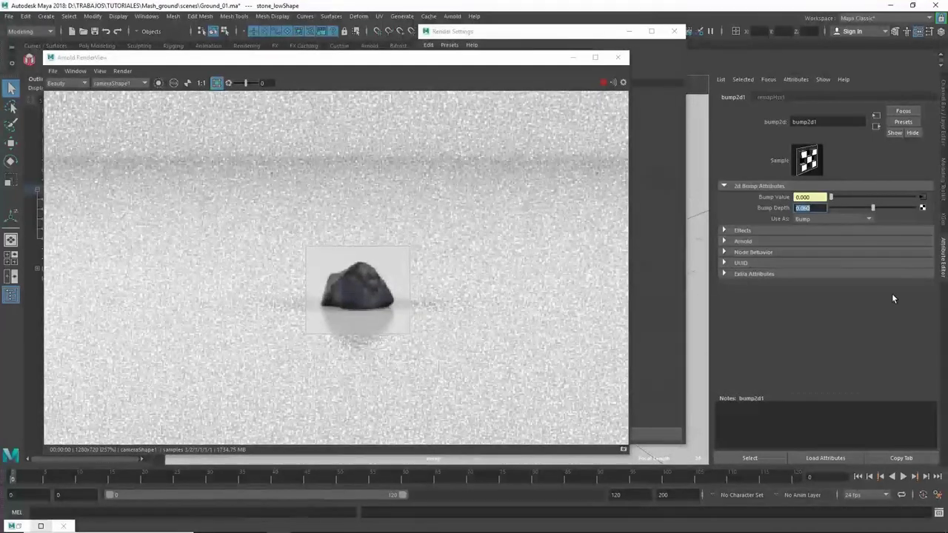
pyautogui.doubleClick(806, 207)
pyautogui.write('0.100')
pyautogui.press('Return')
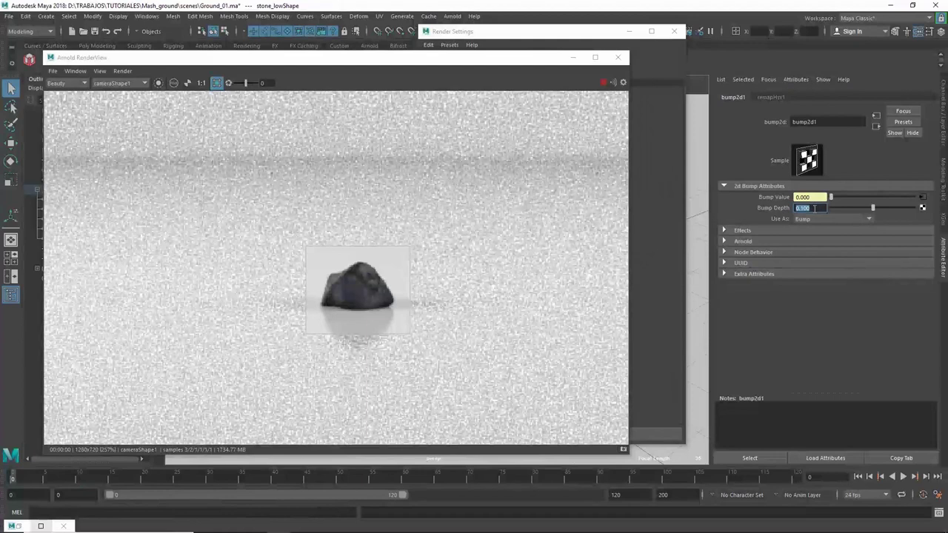
pyautogui.click(812, 209)
pyautogui.write('7')
pyautogui.press('Return')
pyautogui.click(809, 208)
pyautogui.click(417, 232)
pyautogui.press('f')
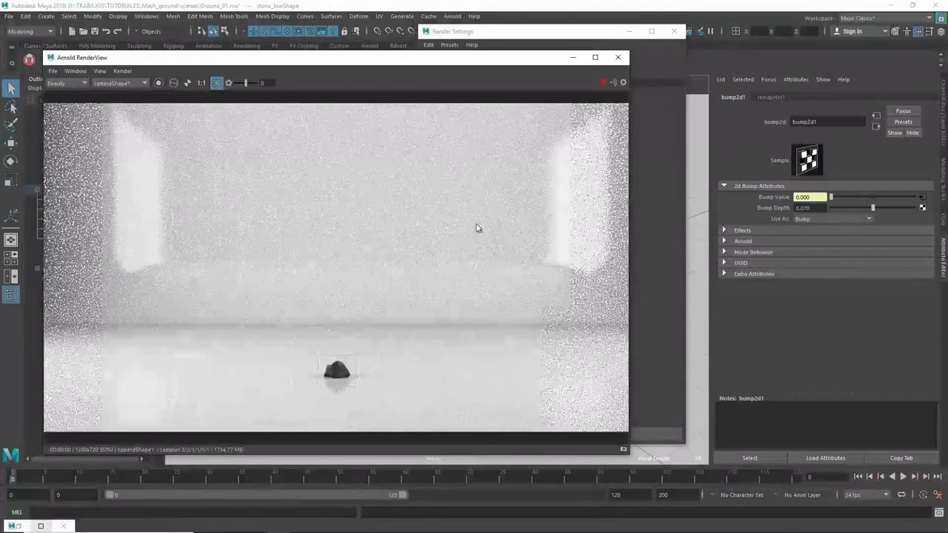
pyautogui.click(617, 57)
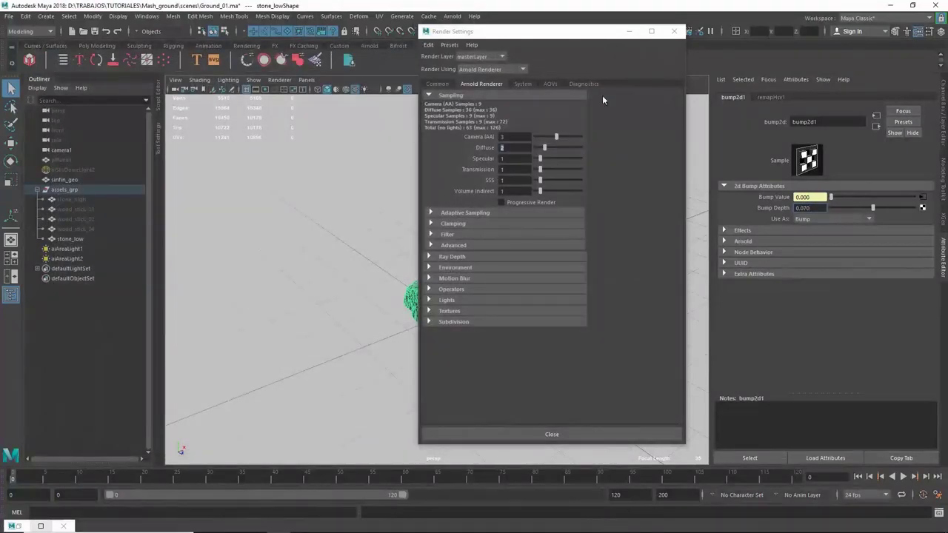
# Hide stone_low, show wood_stick_01, and assign it a new aiStandardSurface material.
pyautogui.click(673, 31)
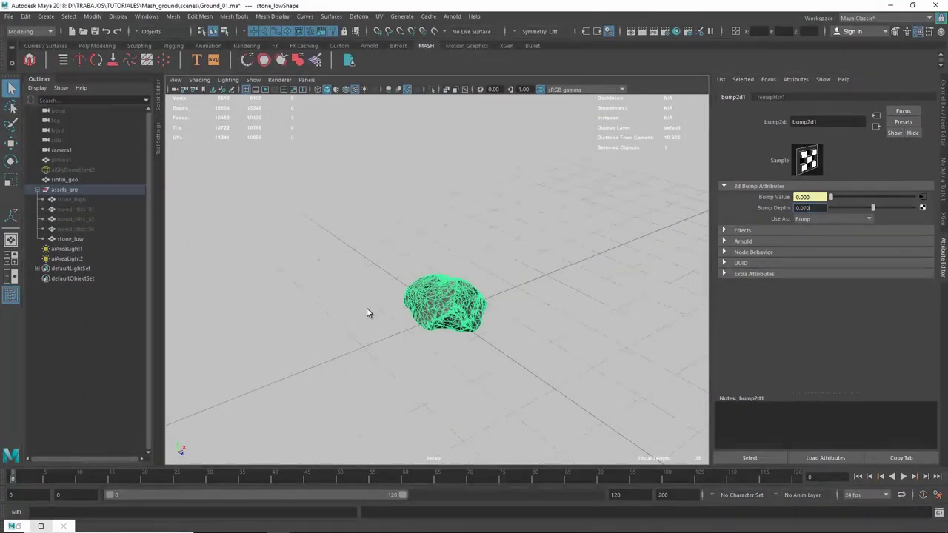
pyautogui.click(72, 239)
pyautogui.press('h')
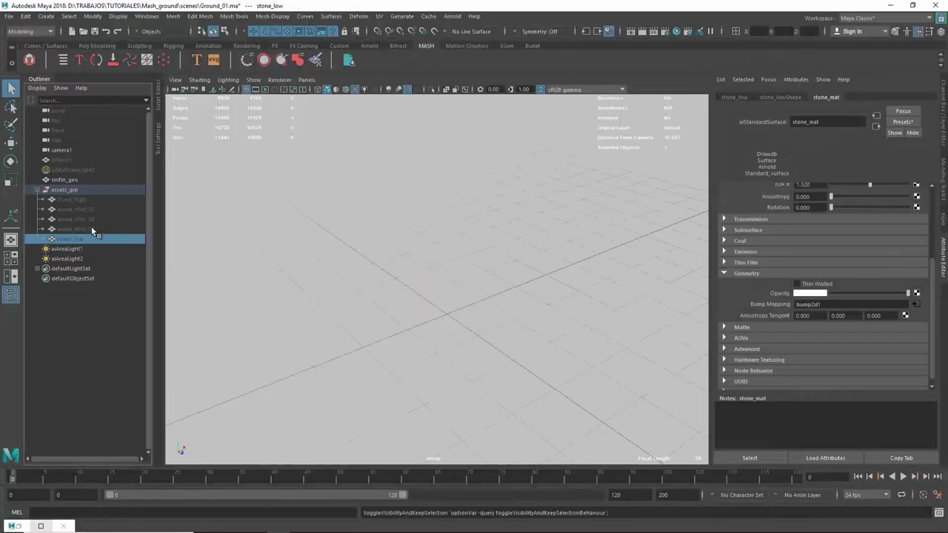
pyautogui.click(89, 209)
pyautogui.hotkey('shift', 'h')
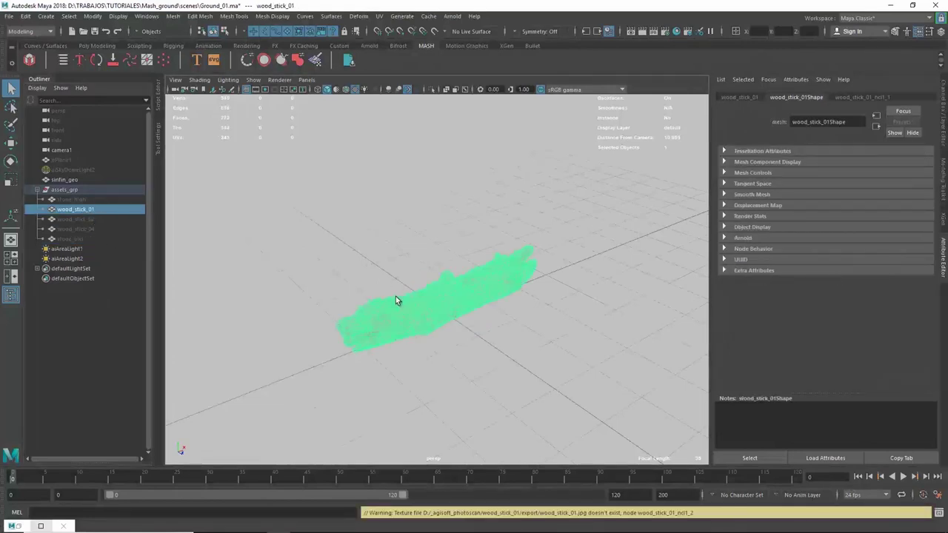
pyautogui.moveTo(454, 294); pyautogui.dragTo(454, 497, button='right')
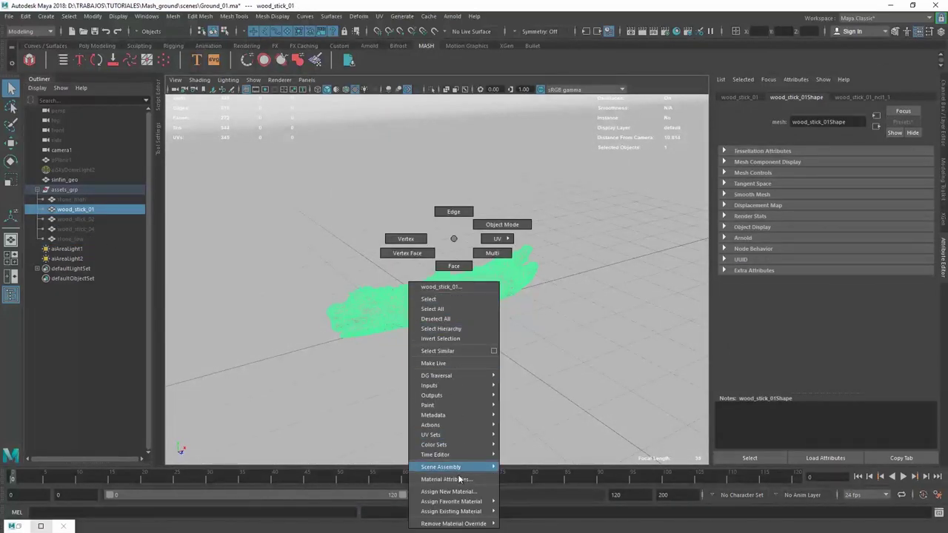
pyautogui.click(351, 261)
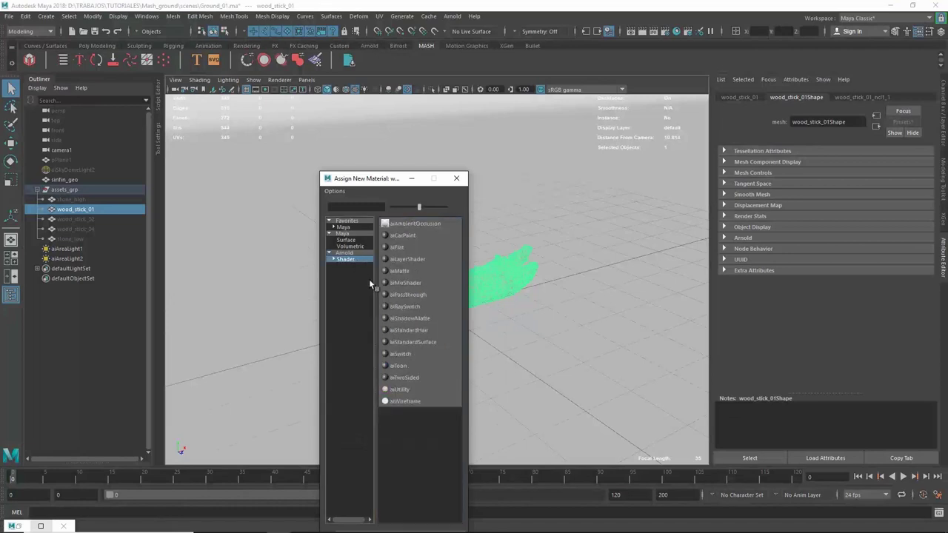
pyautogui.click(410, 341)
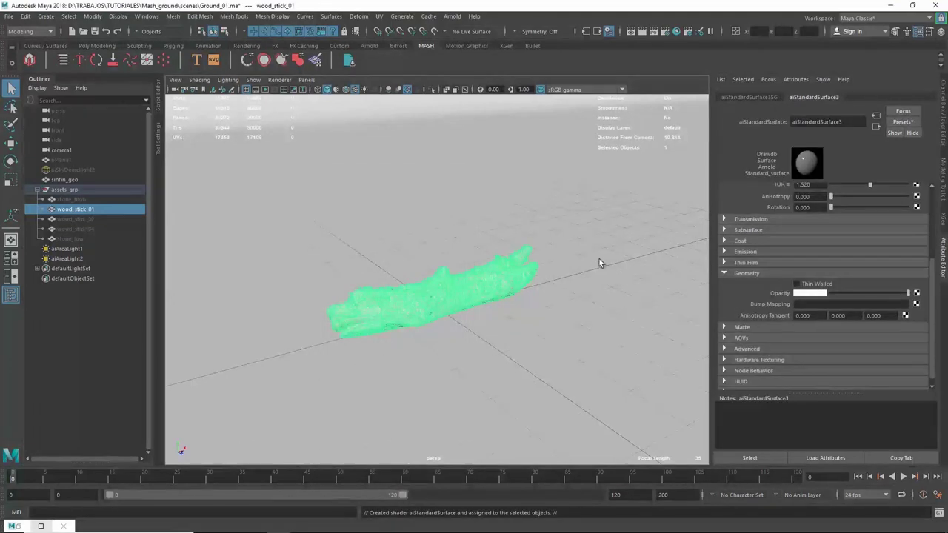
# Map the material's Base Color to a File texture loading wood_stick_01.jpeg.
pyautogui.scroll(4, 935, 266)
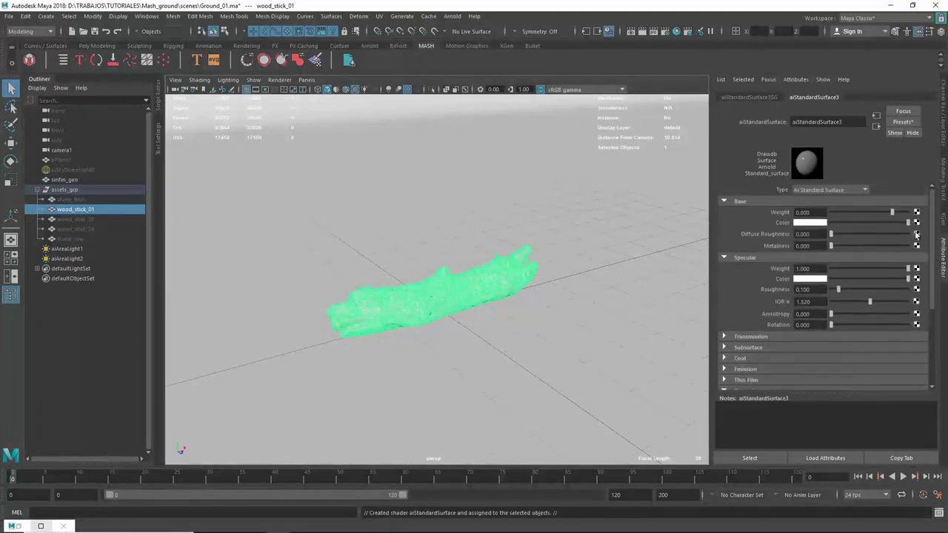
pyautogui.click(917, 223)
pyautogui.click(480, 252)
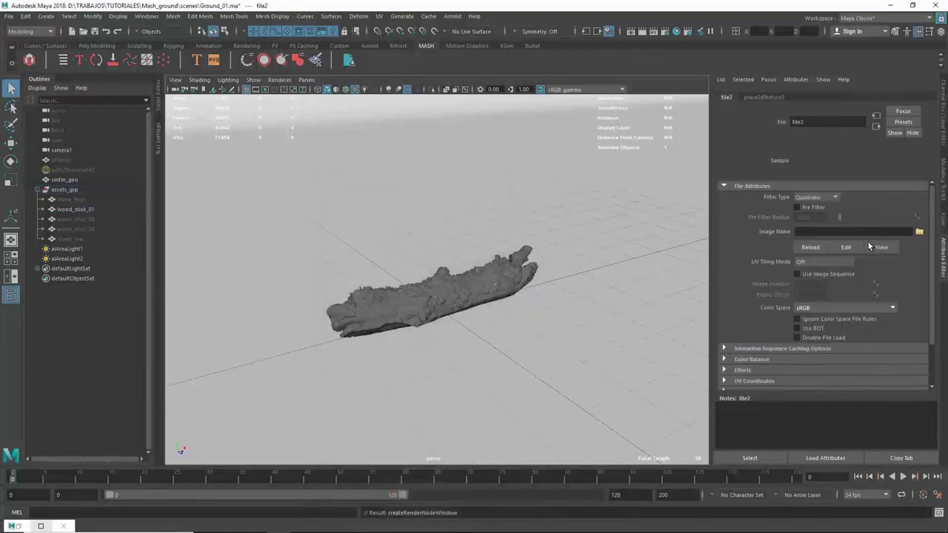
pyautogui.click(919, 233)
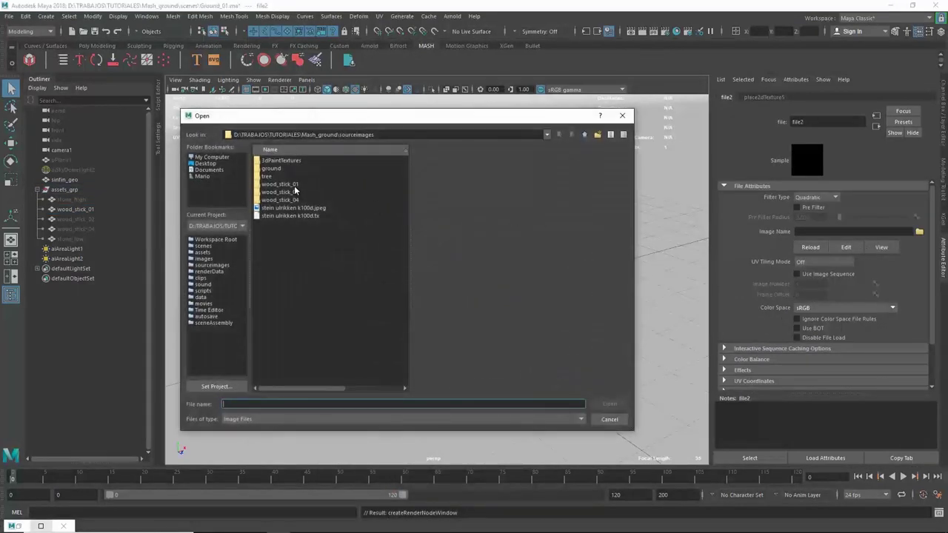
pyautogui.click(294, 186)
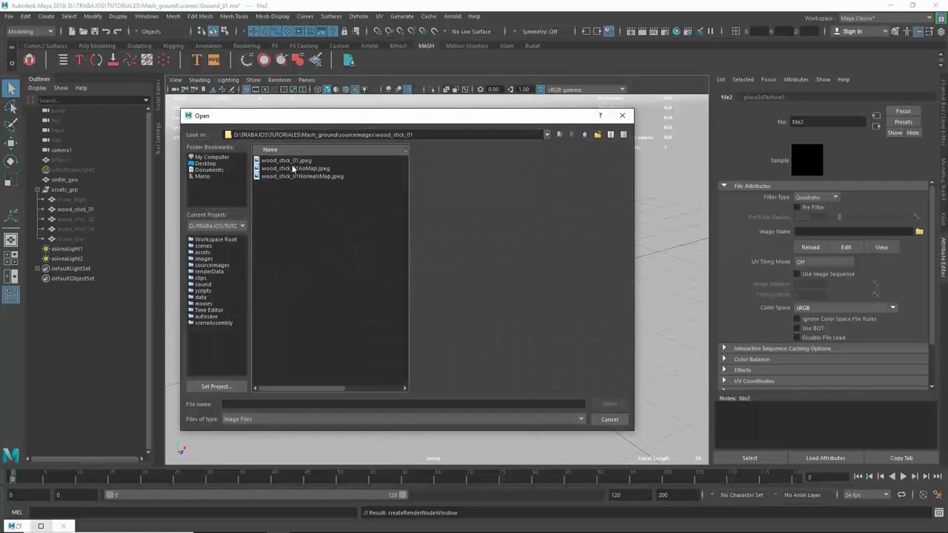
pyautogui.click(296, 163)
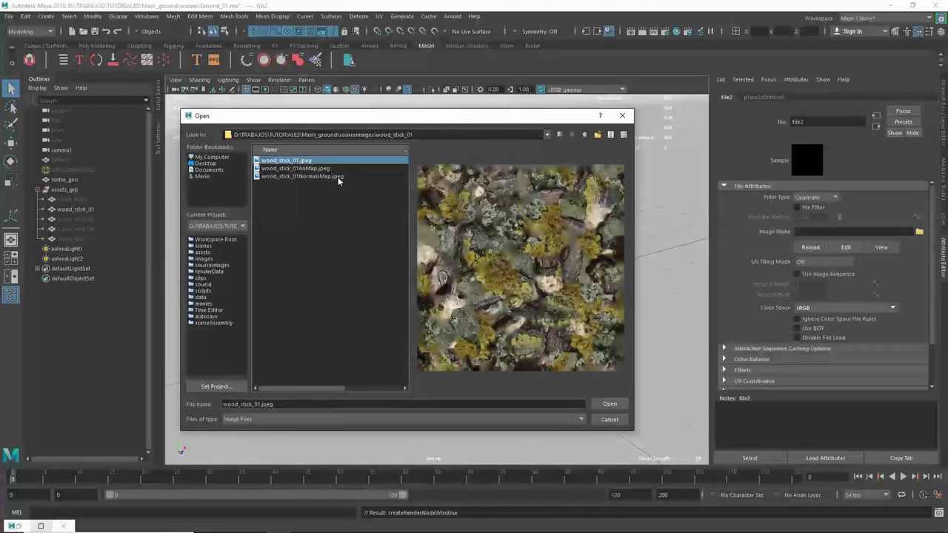
pyautogui.press('Return')
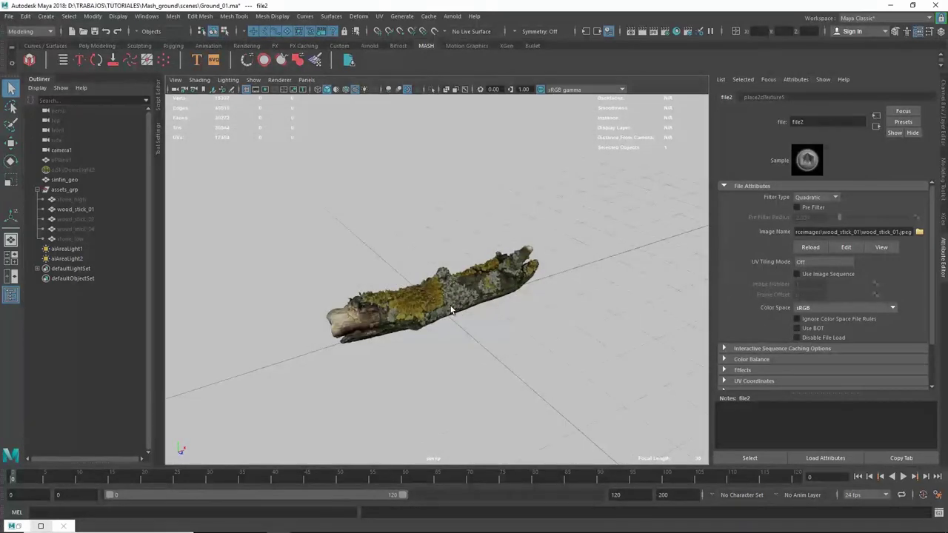
pyautogui.keyDown('alt'); pyautogui.moveTo(451, 309); pyautogui.dragTo(443, 304); pyautogui.keyUp('alt')
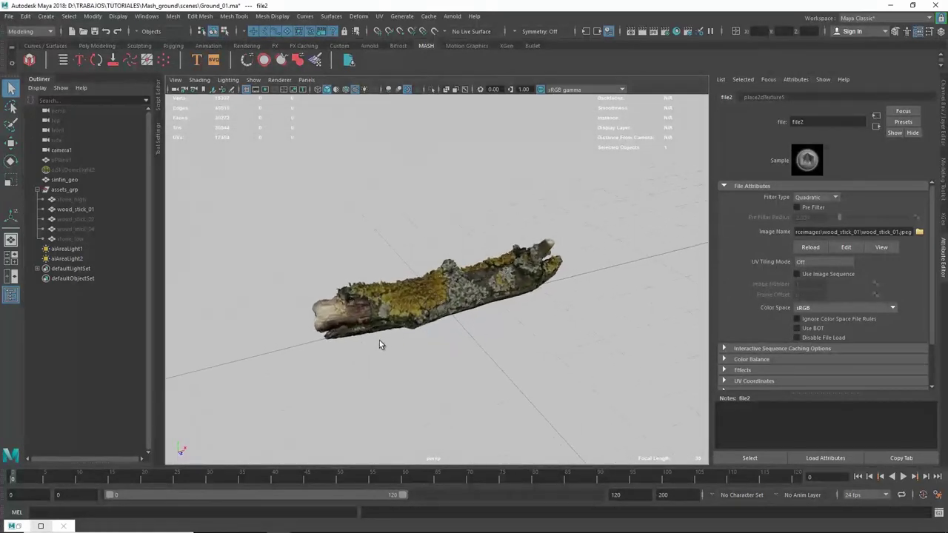
pyautogui.click(531, 271)
# Give aiStandardSurface3 Specular Weight 0 and Diffuse Roughness 0.2, then open the Hypershade.
pyautogui.click(862, 97)
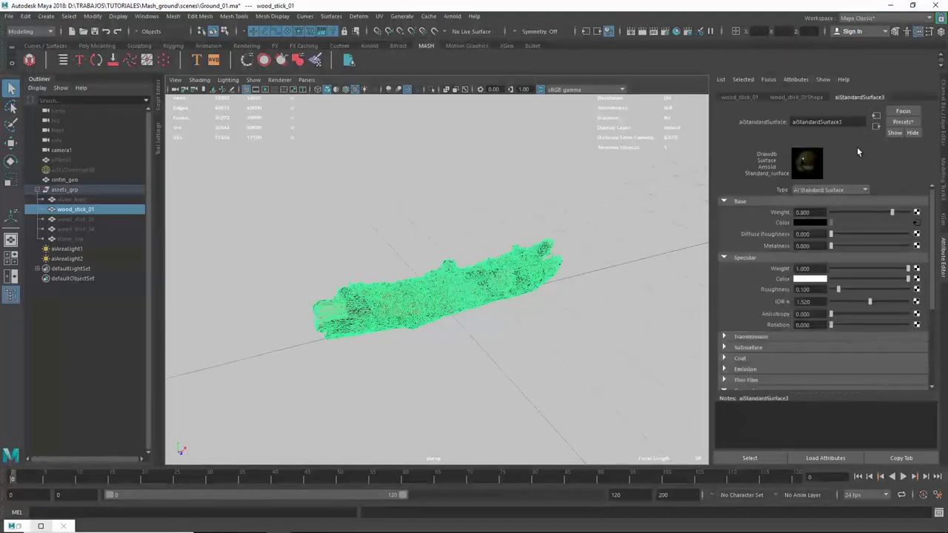
pyautogui.moveTo(839, 272); pyautogui.dragTo(808, 276)
pyautogui.click(842, 234)
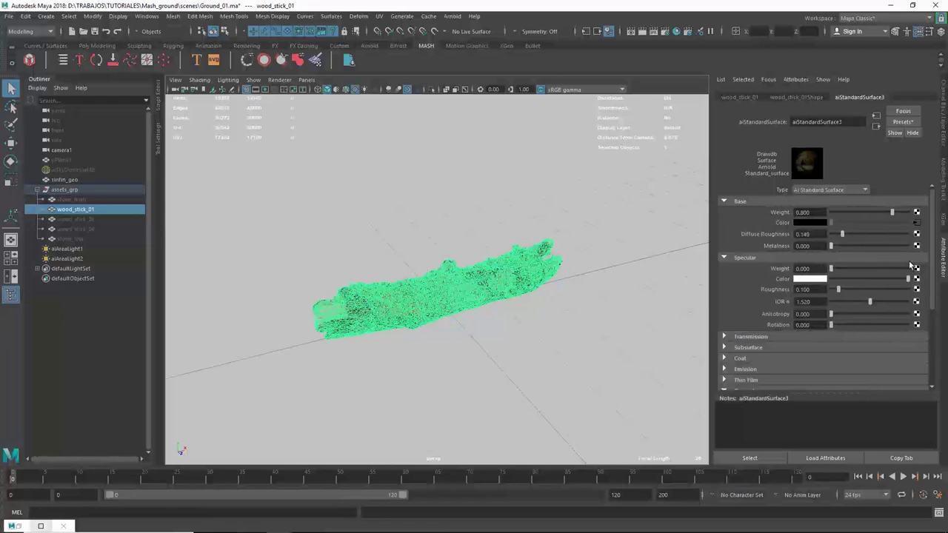
pyautogui.doubleClick(808, 234)
pyautogui.write('0.2')
pyautogui.press('Return')
pyautogui.moveTo(932, 295); pyautogui.dragTo(930, 324)
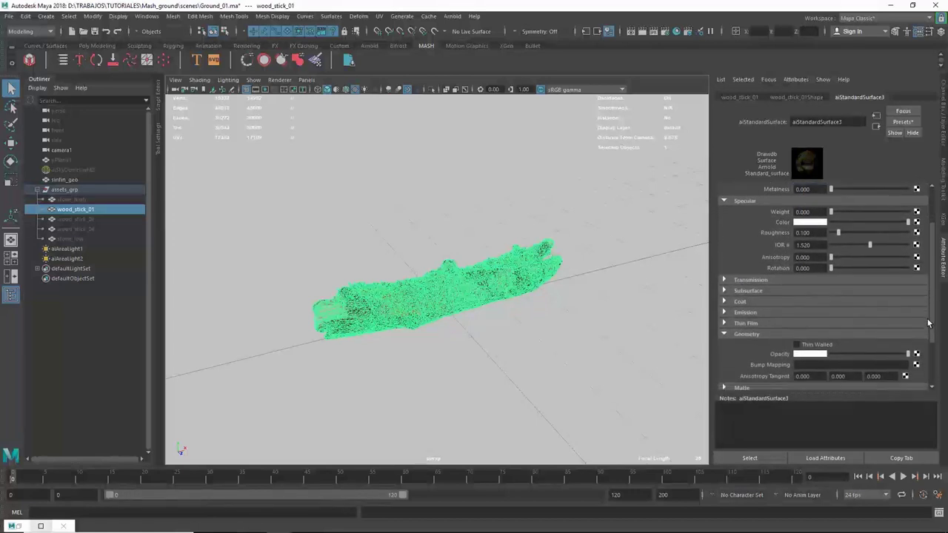
pyautogui.click(753, 332)
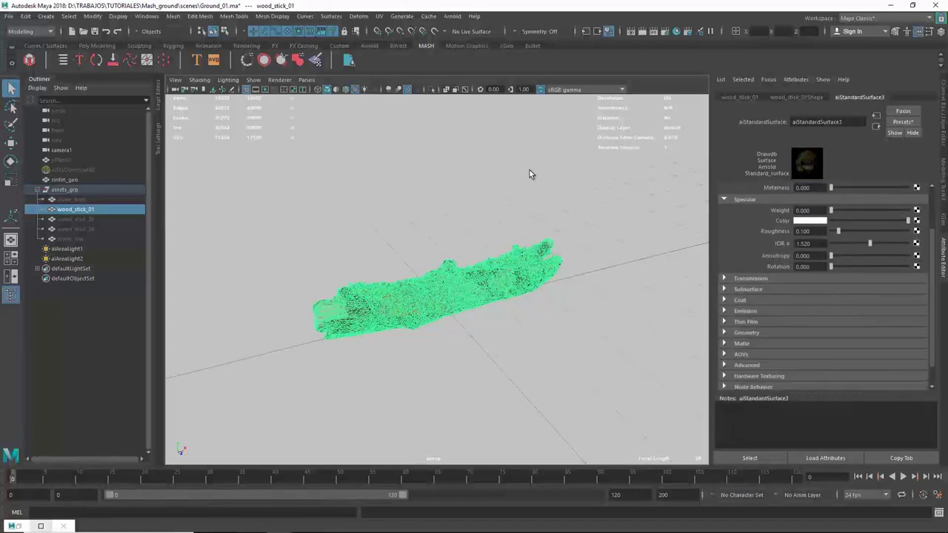
pyautogui.click(676, 32)
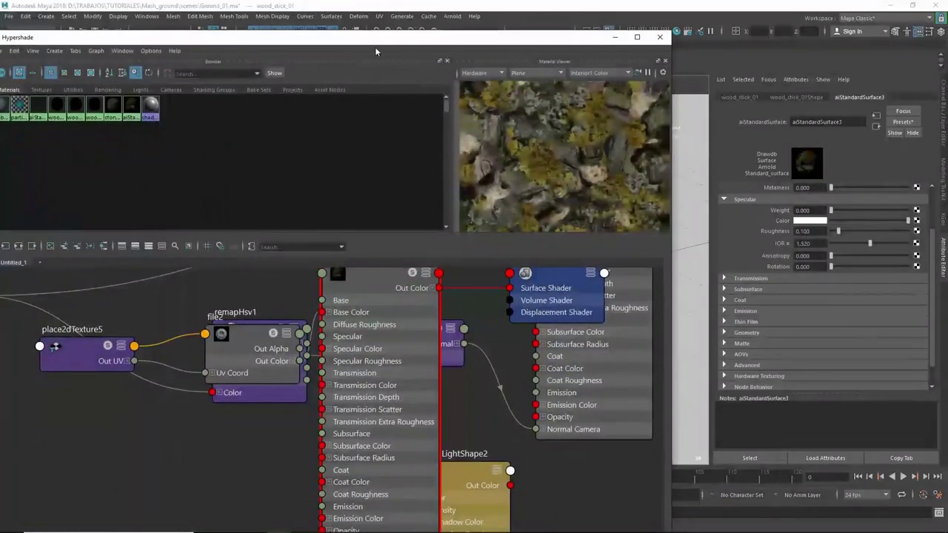
# Create an aiNormalMap1 node and connect its Out Value to the material's Normal Camera.
pyautogui.doubleClick(377, 39)
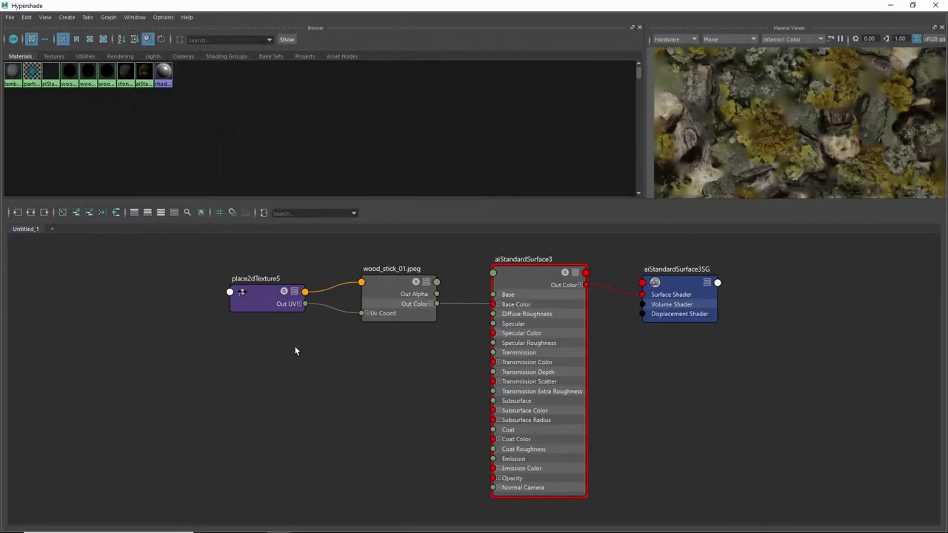
pyautogui.moveTo(418, 341); pyautogui.dragTo(272, 254)
pyautogui.moveTo(415, 294); pyautogui.dragTo(256, 280)
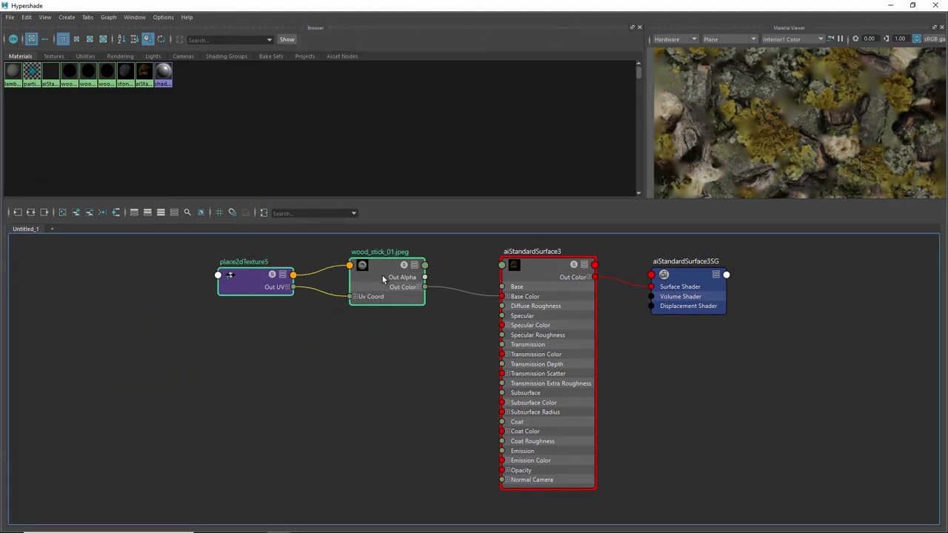
pyautogui.press('Tab')
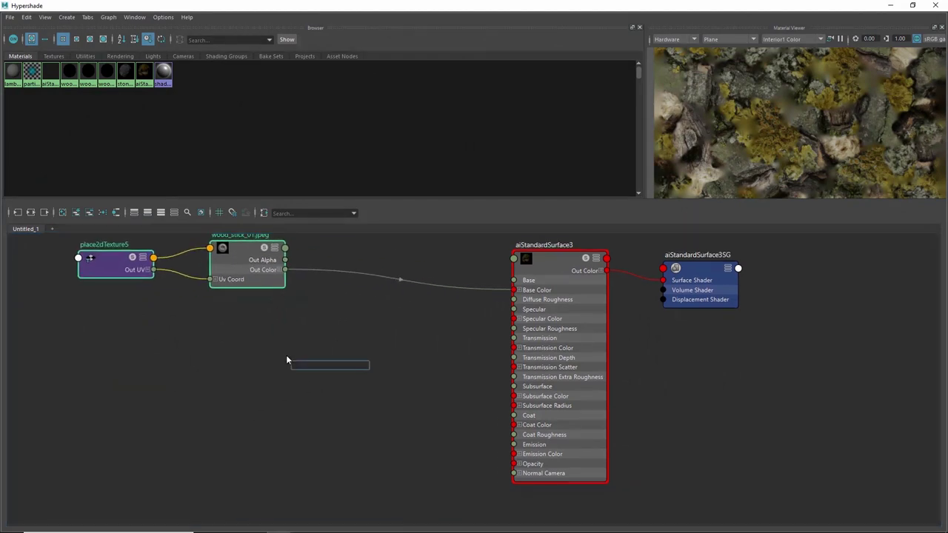
pyautogui.write('ainormal')
pyautogui.press('Down')
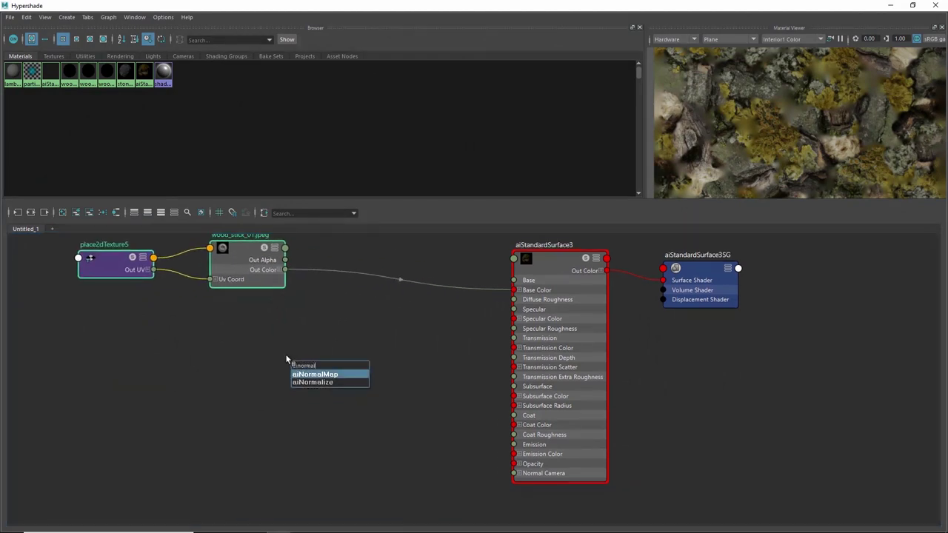
pyautogui.press('Return')
pyautogui.scroll(1, 445, 400)
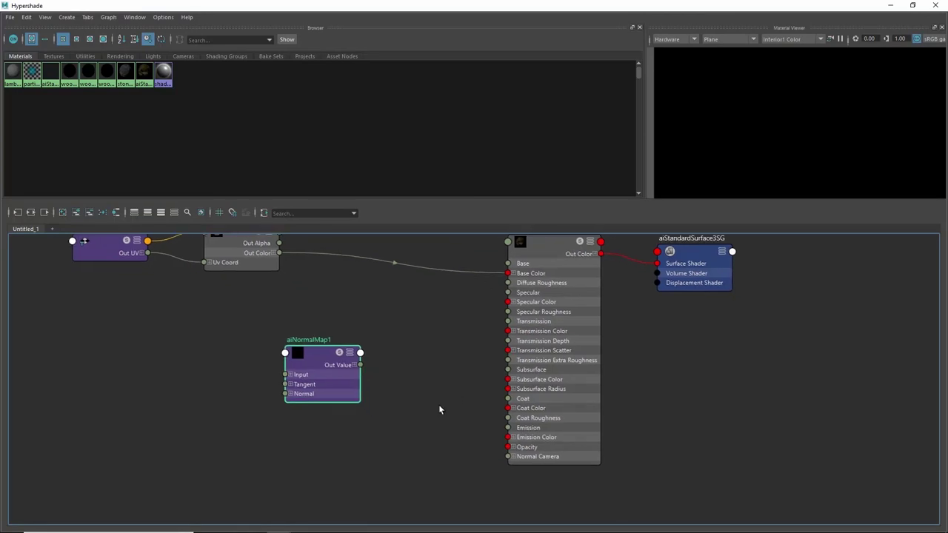
pyautogui.scroll(1, 438, 404)
pyautogui.moveTo(297, 356); pyautogui.dragTo(418, 467)
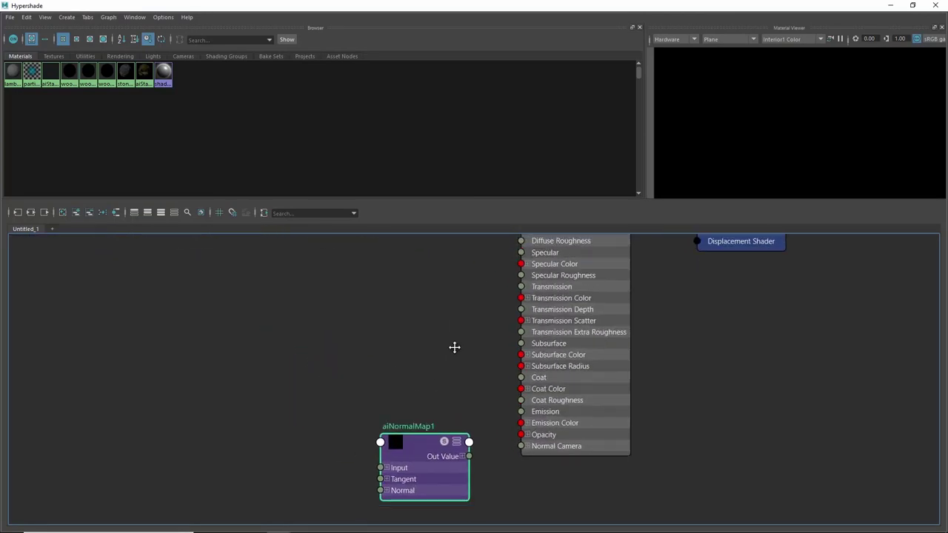
pyautogui.keyDown('alt'); pyautogui.moveTo(455, 345); pyautogui.dragTo(440, 288, button='middle'); pyautogui.keyUp('alt')
pyautogui.moveTo(454, 417); pyautogui.dragTo(504, 410)
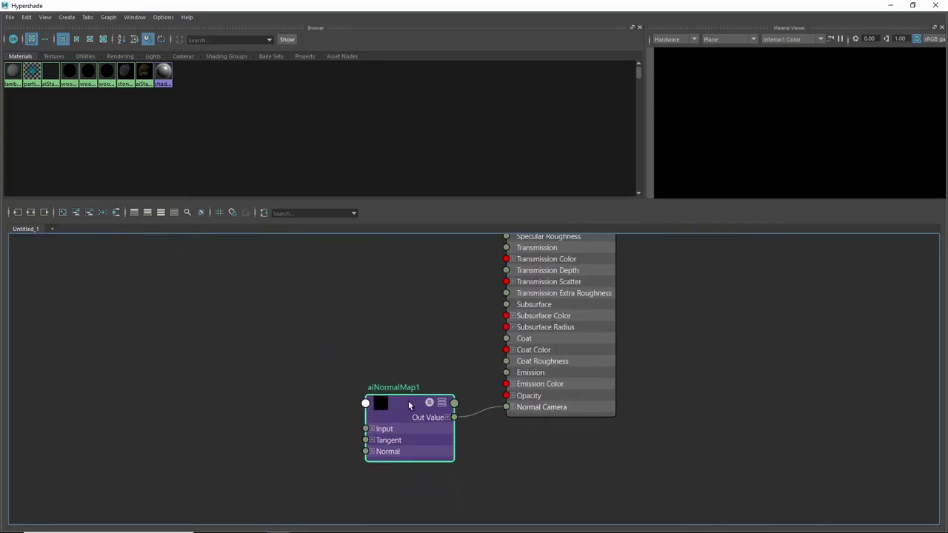
# Add a file3 texture node with place2dTexture6 and restore the Hypershade window.
pyautogui.keyDown('alt'); pyautogui.moveTo(304, 371); pyautogui.dragTo(345, 372, button='middle'); pyautogui.keyUp('alt')
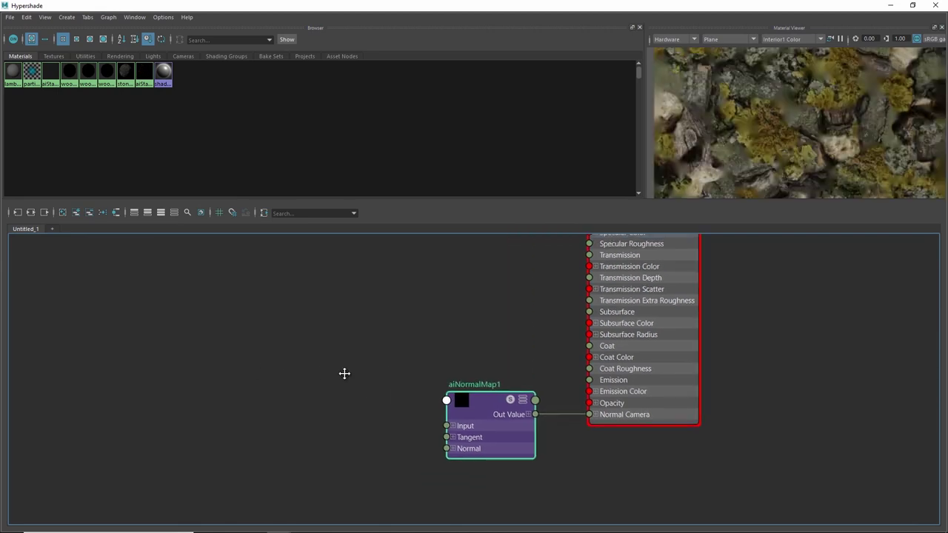
pyautogui.press('Tab')
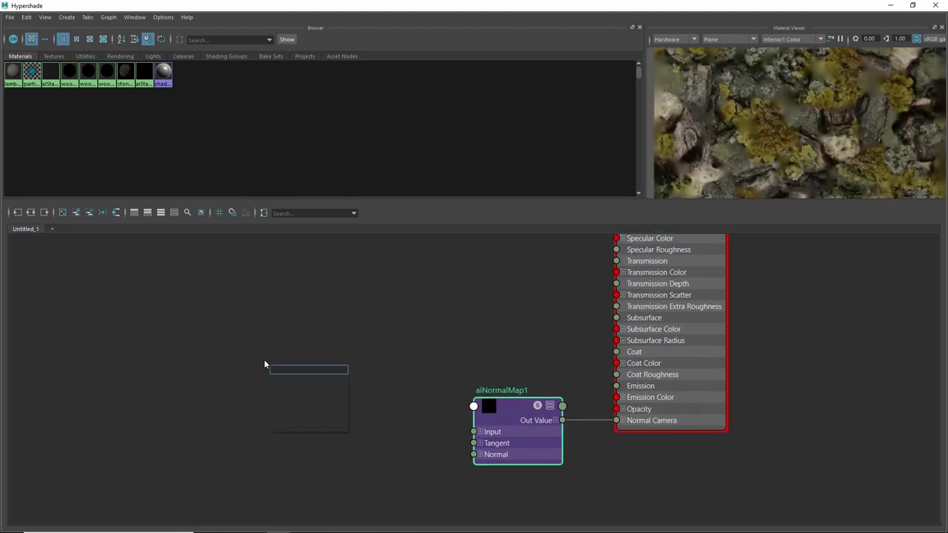
pyautogui.write('file')
pyautogui.press('Down')
pyautogui.press('Down')
pyautogui.press('Down')
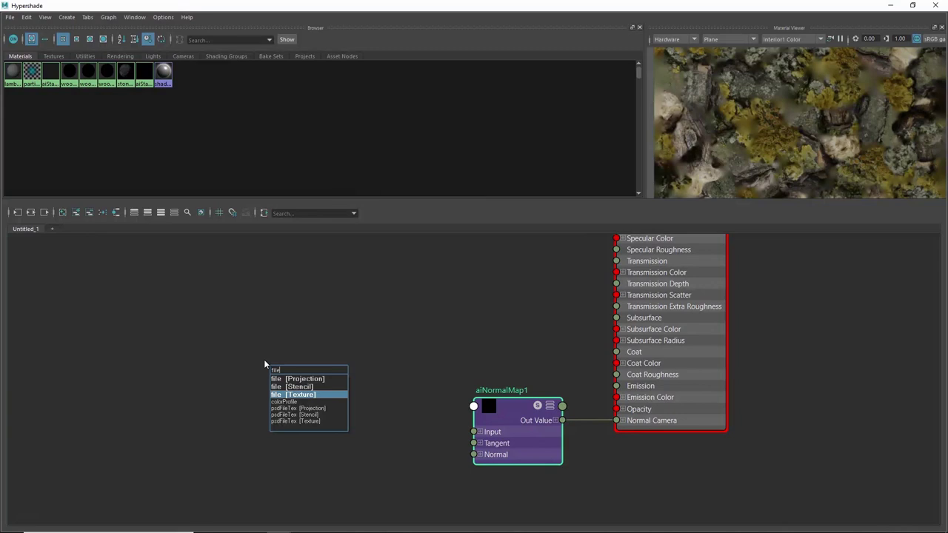
pyautogui.press('Return')
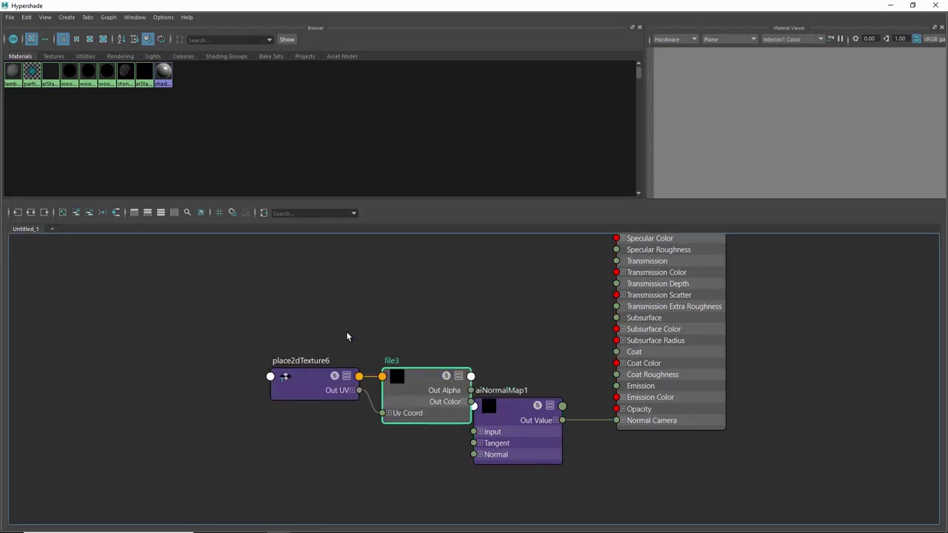
pyautogui.keyDown('shift'); pyautogui.click(307, 385); pyautogui.keyUp('shift')
pyautogui.moveTo(307, 385); pyautogui.dragTo(245, 374)
pyautogui.click(518, 420)
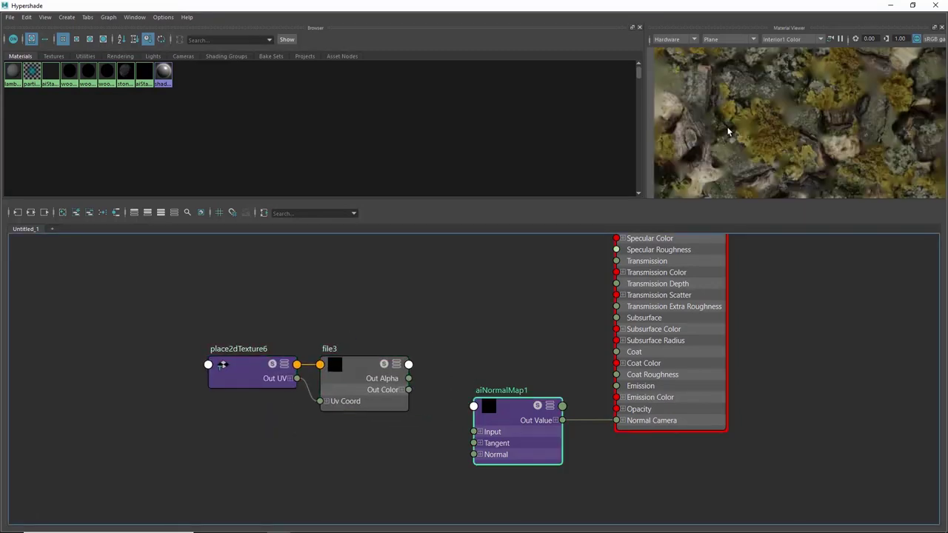
pyautogui.moveTo(805, 13); pyautogui.dragTo(574, 29)
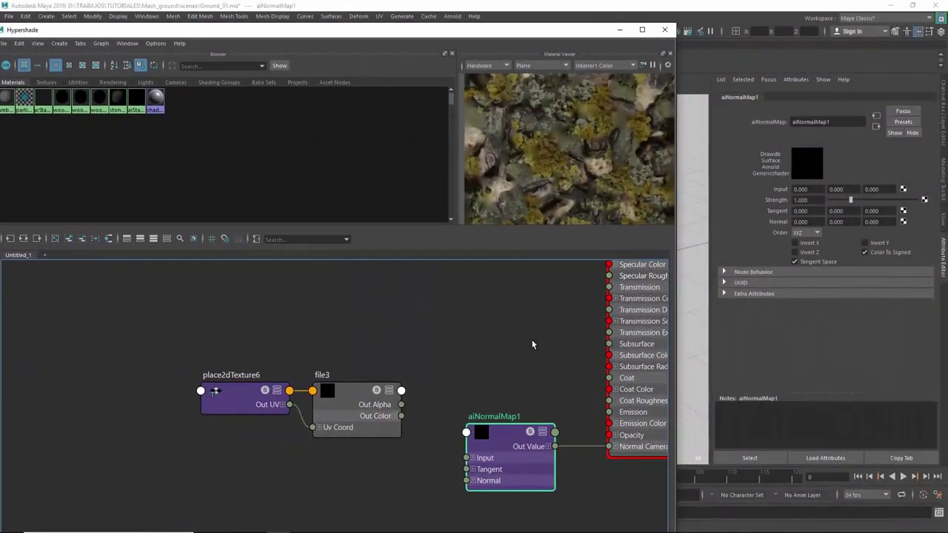
# Connect file3 Out Color to aiNormalMap1 Input, enable Invert Y, and minimize the Hypershade.
pyautogui.keyDown('alt'); pyautogui.moveTo(439, 322); pyautogui.dragTo(425, 323, button='middle'); pyautogui.keyUp('alt')
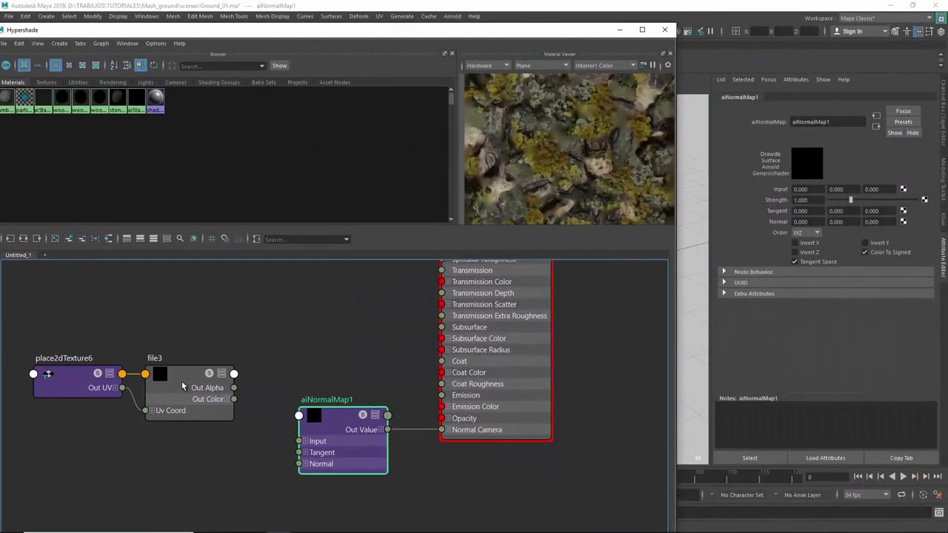
pyautogui.keyDown('alt'); pyautogui.moveTo(286, 382); pyautogui.dragTo(290, 376, button='middle'); pyautogui.keyUp('alt')
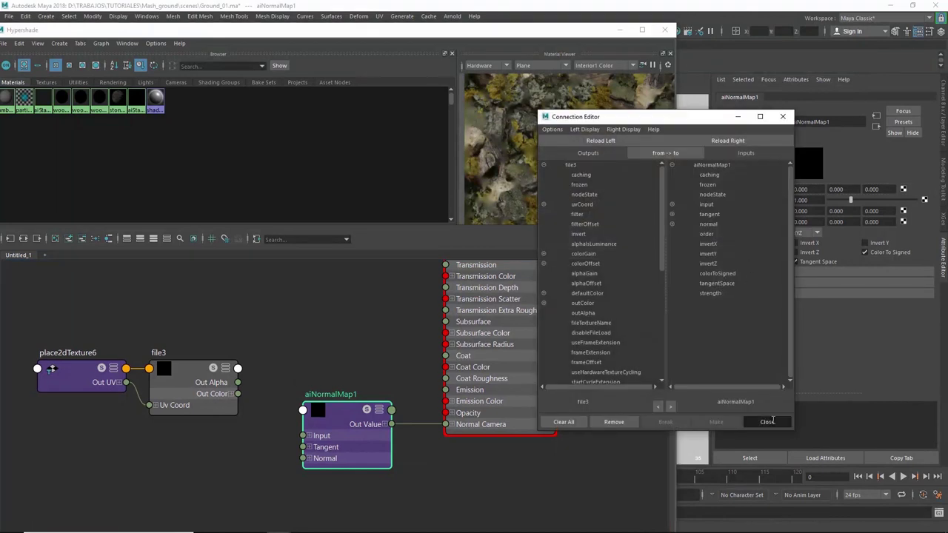
pyautogui.click(767, 422)
pyautogui.keyDown('alt'); pyautogui.moveTo(319, 349); pyautogui.dragTo(328, 330, button='middle'); pyautogui.keyUp('alt')
pyautogui.moveTo(246, 376)
pyautogui.mouseDown()
pyautogui.moveTo(286, 413)
pyautogui.moveTo(311, 418)
pyautogui.mouseUp()
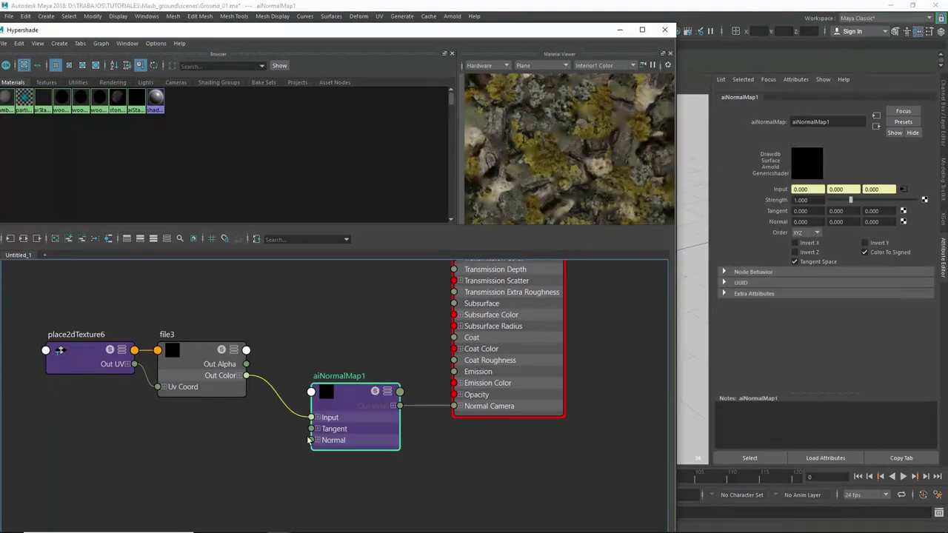
pyautogui.keyDown('alt'); pyautogui.moveTo(294, 297); pyautogui.dragTo(306, 289, button='middle'); pyautogui.keyUp('alt')
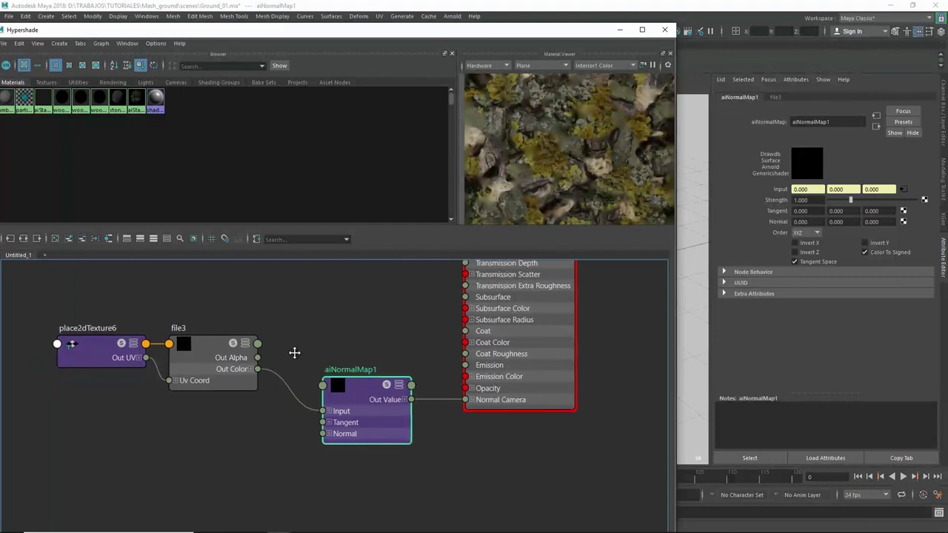
pyautogui.click(875, 243)
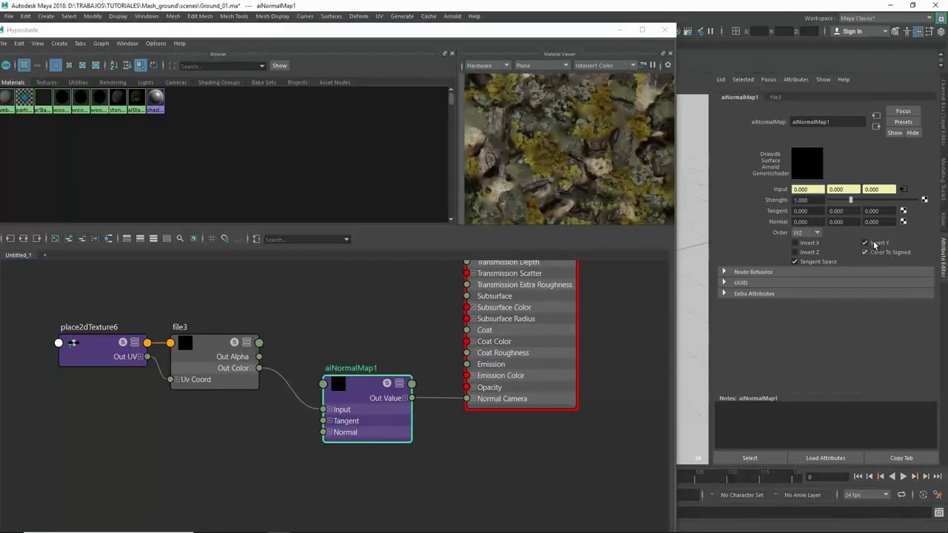
pyautogui.click(620, 30)
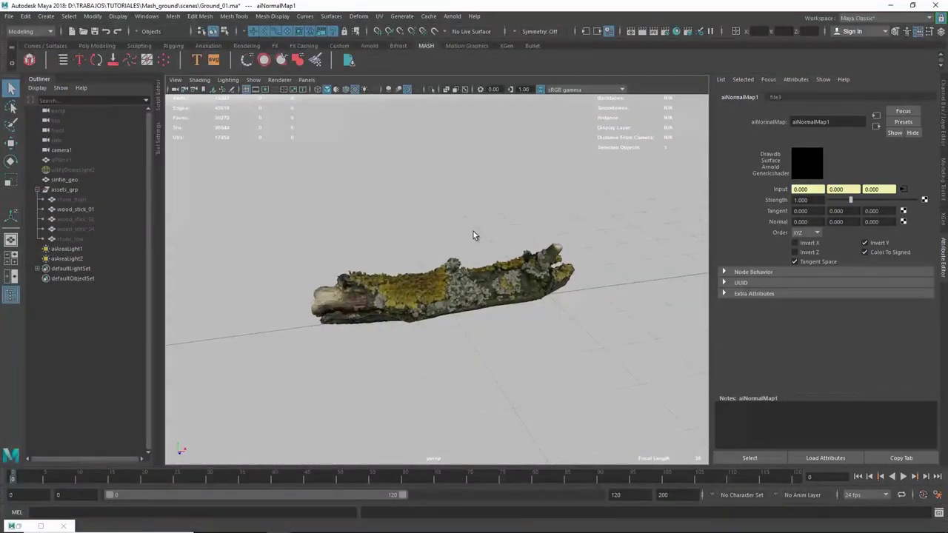
# Start an Arnold test render limited to a region around the stick.
pyautogui.click(452, 16)
pyautogui.click(454, 34)
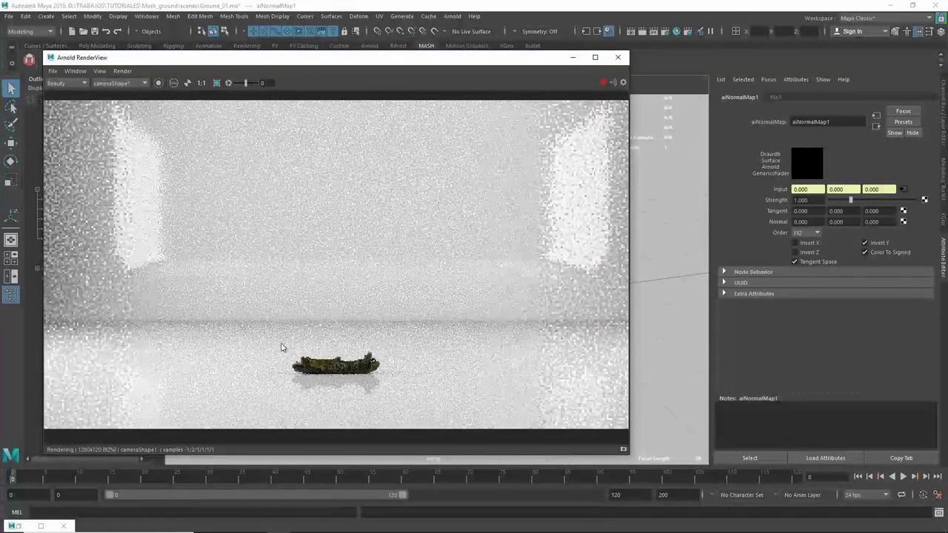
pyautogui.moveTo(280, 345); pyautogui.dragTo(401, 390)
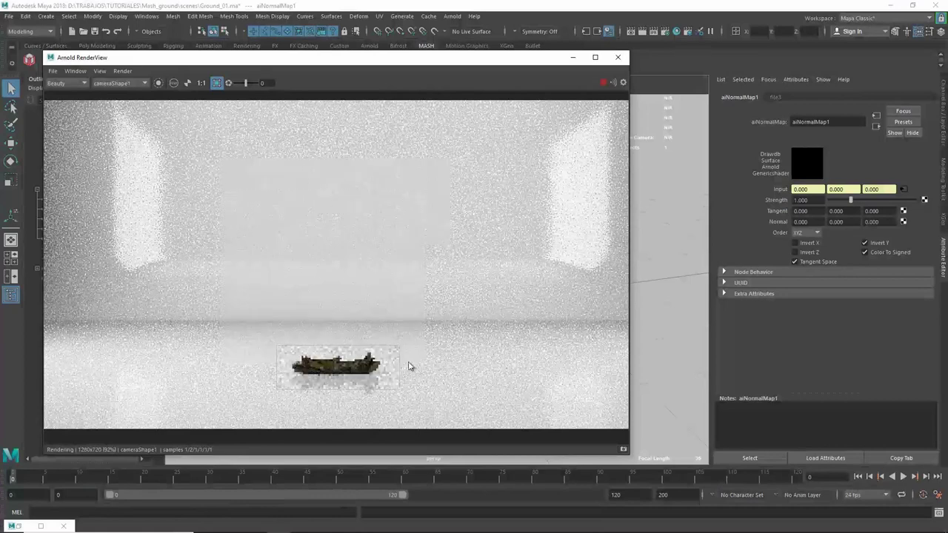
# Set the sinfin_geo backdrop's aiStandardSurface1 Specular Weight to 0.
pyautogui.click(391, 385)
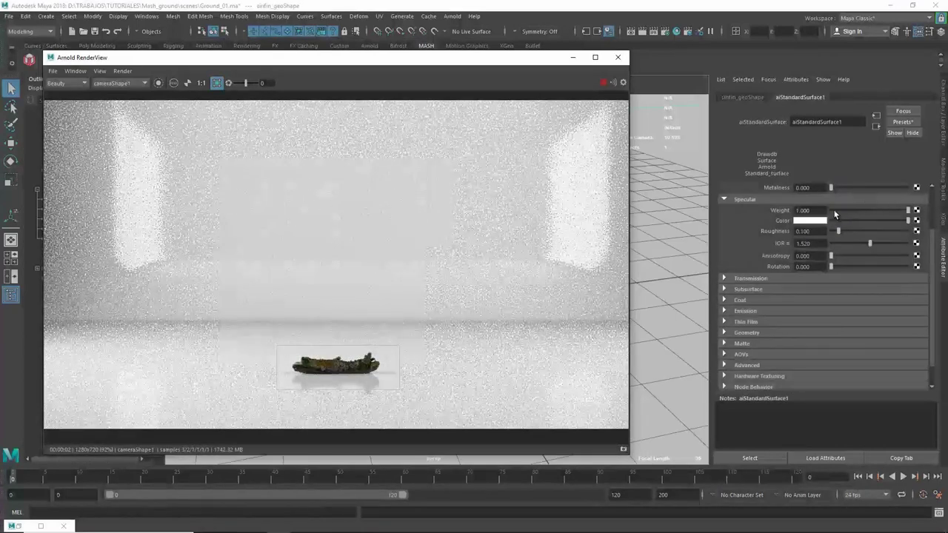
pyautogui.click(832, 211)
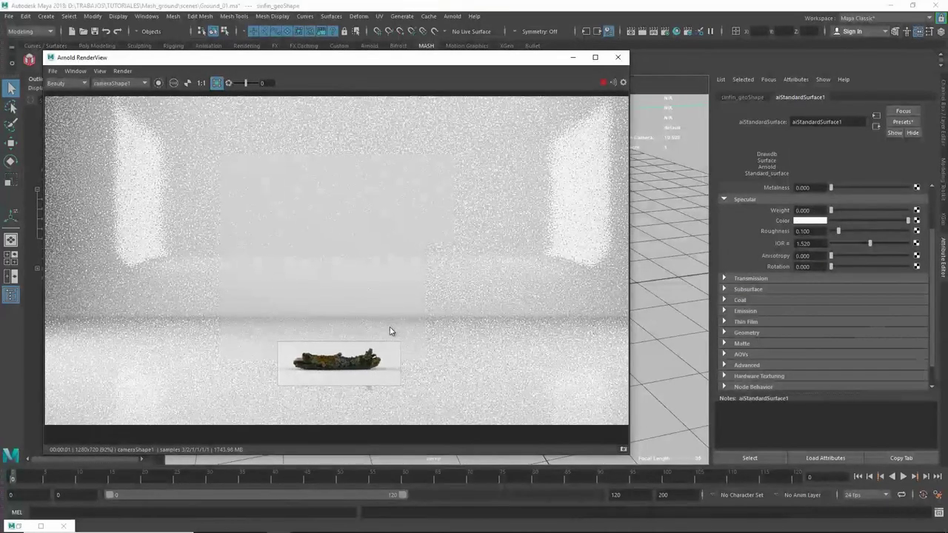
pyautogui.moveTo(395, 333); pyautogui.dragTo(393, 317, button='middle')
pyautogui.scroll(2, 440, 338)
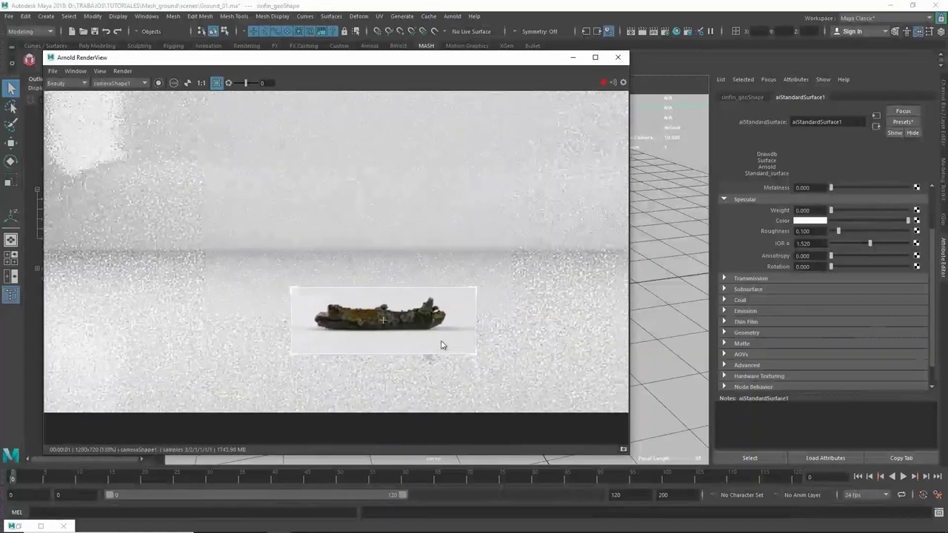
pyautogui.scroll(1, 440, 338)
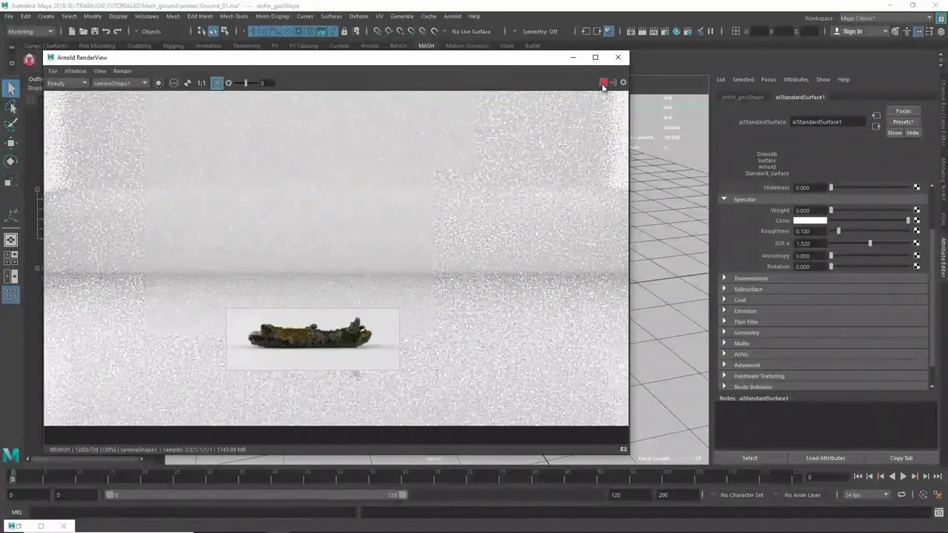
# Stop the render and set the output image size to 1920 × 1080 (HD_1080).
pyautogui.click(602, 83)
pyautogui.click(666, 34)
pyautogui.click(435, 84)
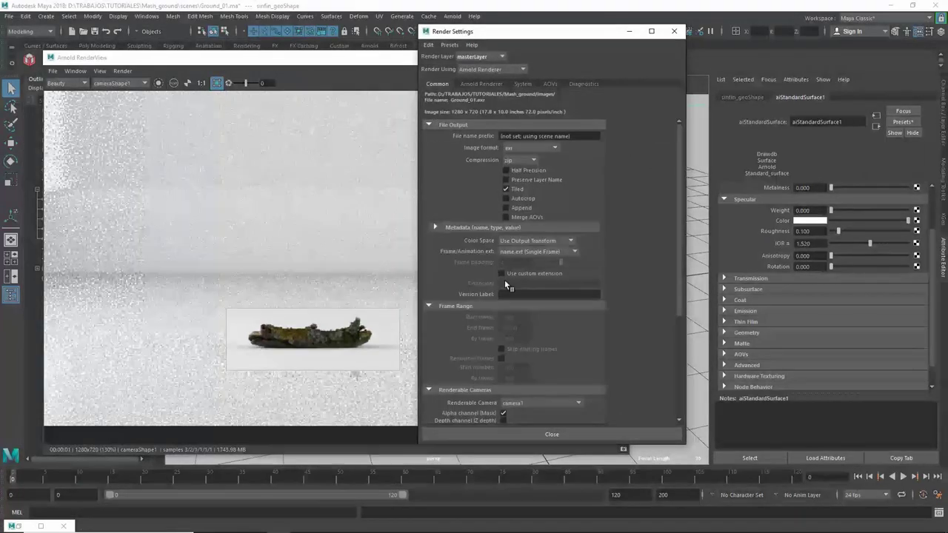
pyautogui.moveTo(674, 313); pyautogui.dragTo(666, 429)
pyautogui.moveTo(527, 326); pyautogui.dragTo(494, 327)
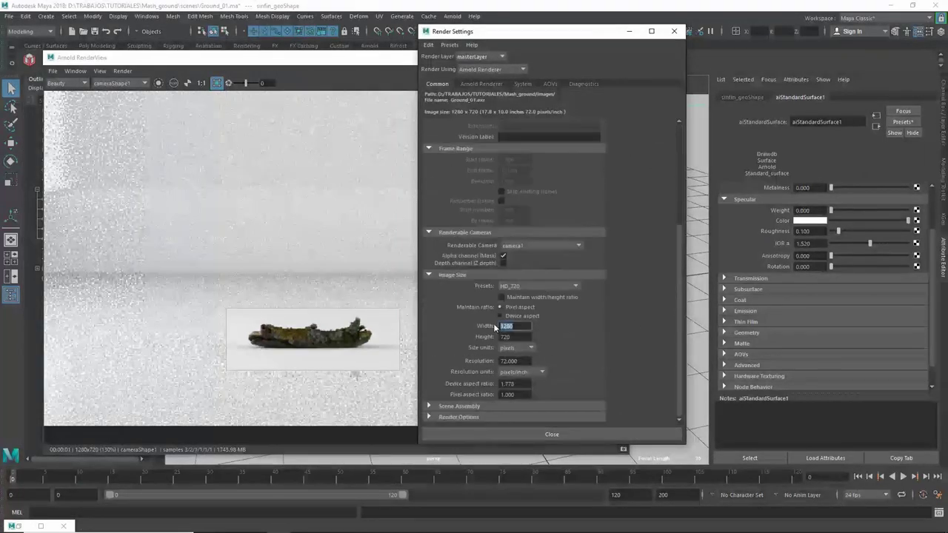
pyautogui.write('0')
pyautogui.press('Tab')
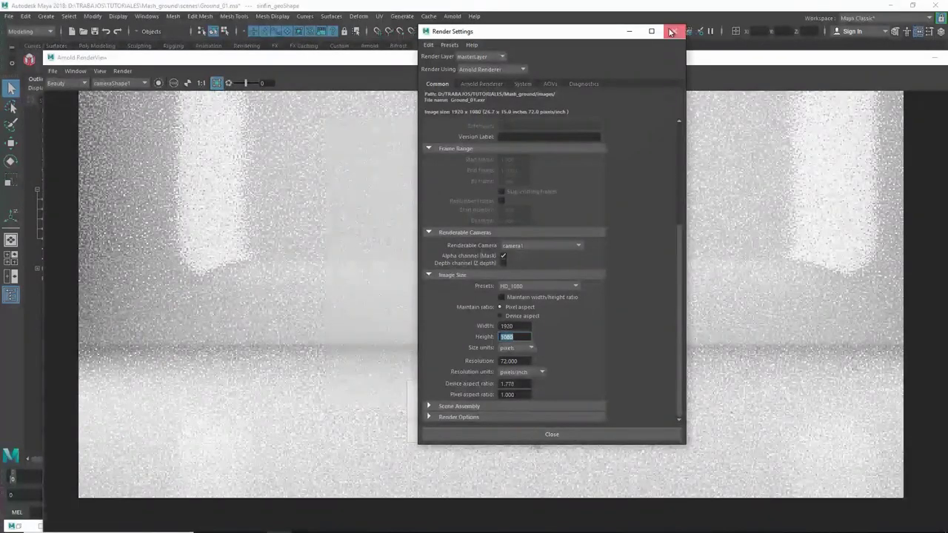
pyautogui.click(670, 31)
# Maximize the Arnold RenderView, re-render the stick's full frame, and pick wood_stick_01 from the render.
pyautogui.doubleClick(711, 57)
pyautogui.click(921, 73)
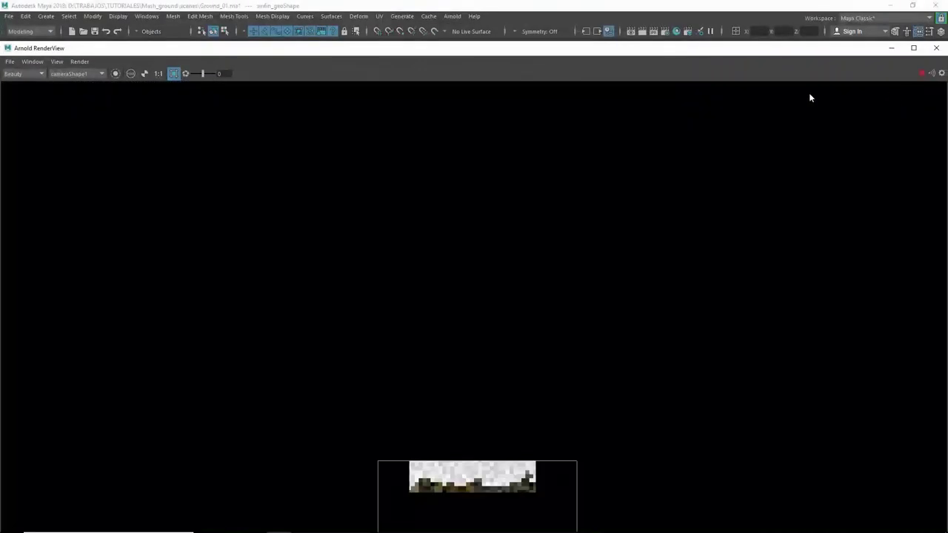
pyautogui.click(32, 61)
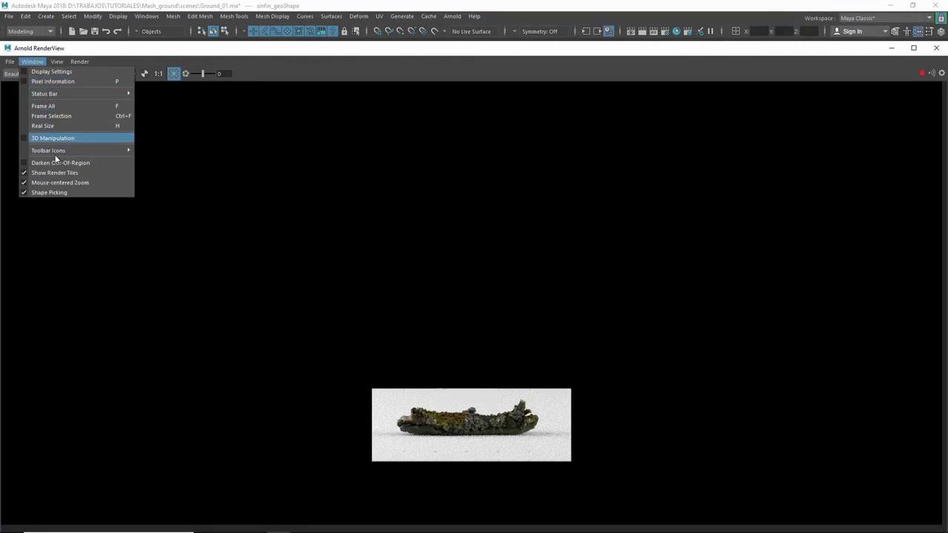
pyautogui.click(427, 318)
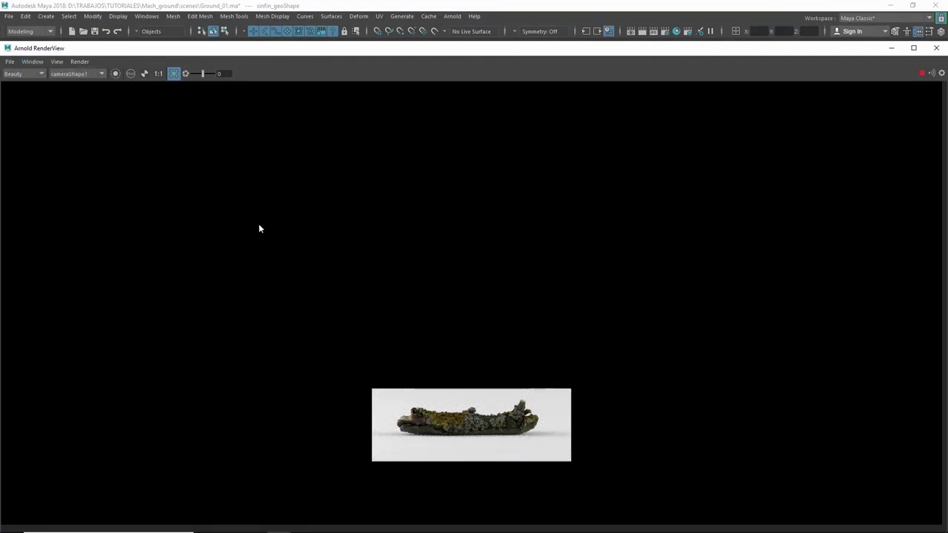
pyautogui.click(34, 59)
pyautogui.click(51, 162)
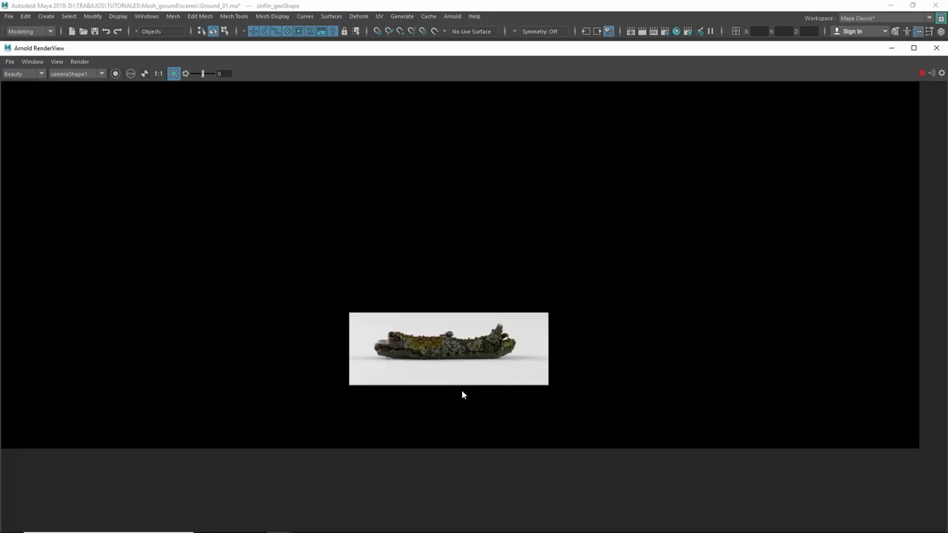
pyautogui.click(483, 358)
pyautogui.click(914, 48)
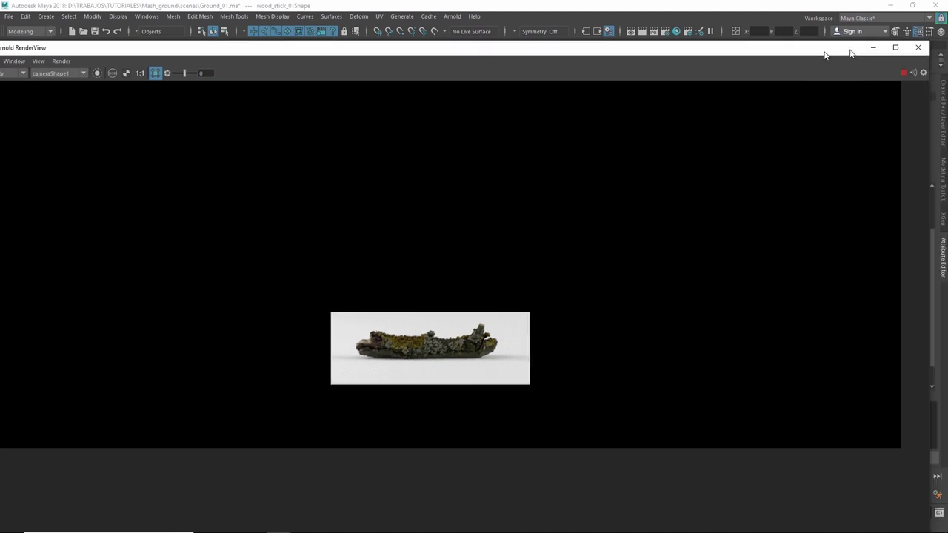
# Set aiStandardSurface3 diffuse roughness to 0.169, specular weight 0.1 and specular roughness 0.6.
pyautogui.moveTo(932, 233); pyautogui.dragTo(932, 193)
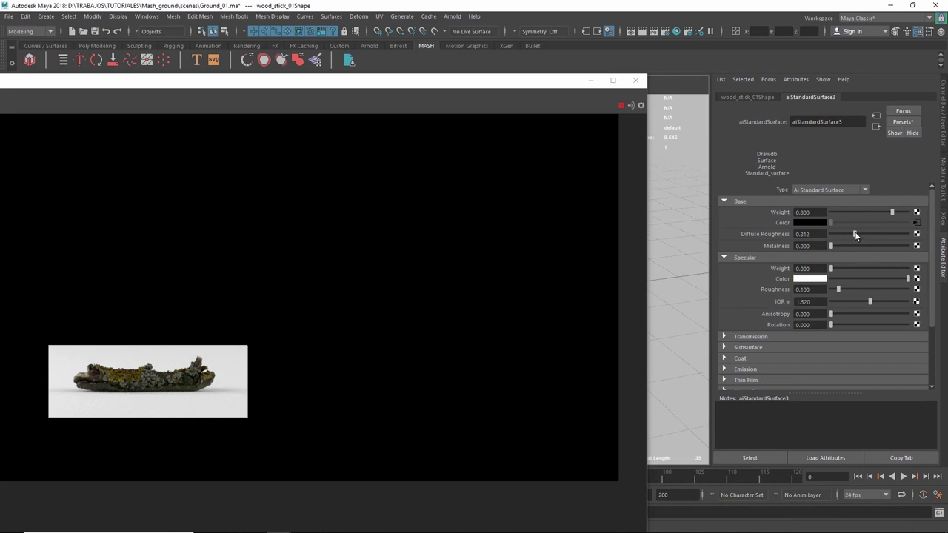
pyautogui.moveTo(869, 234); pyautogui.dragTo(843, 234)
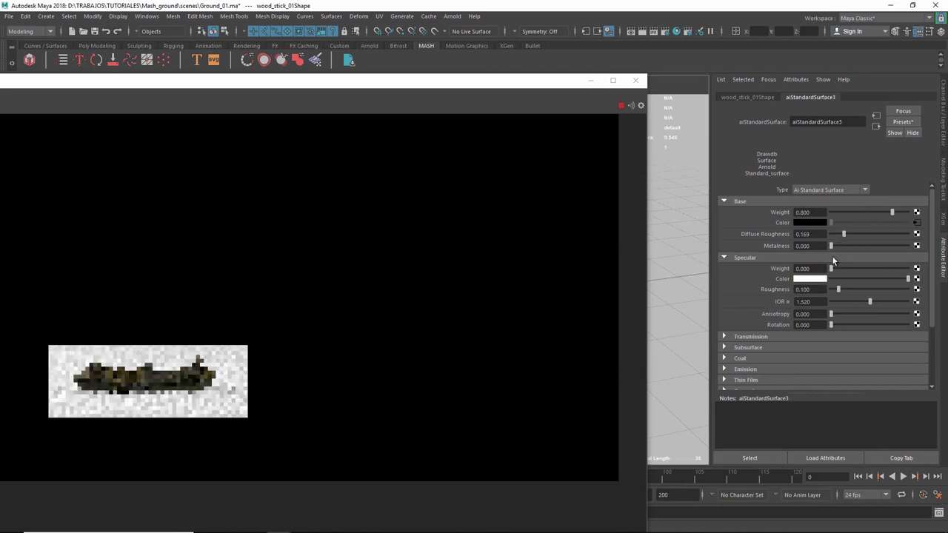
pyautogui.click(804, 268)
pyautogui.write('0.1')
pyautogui.press('Return')
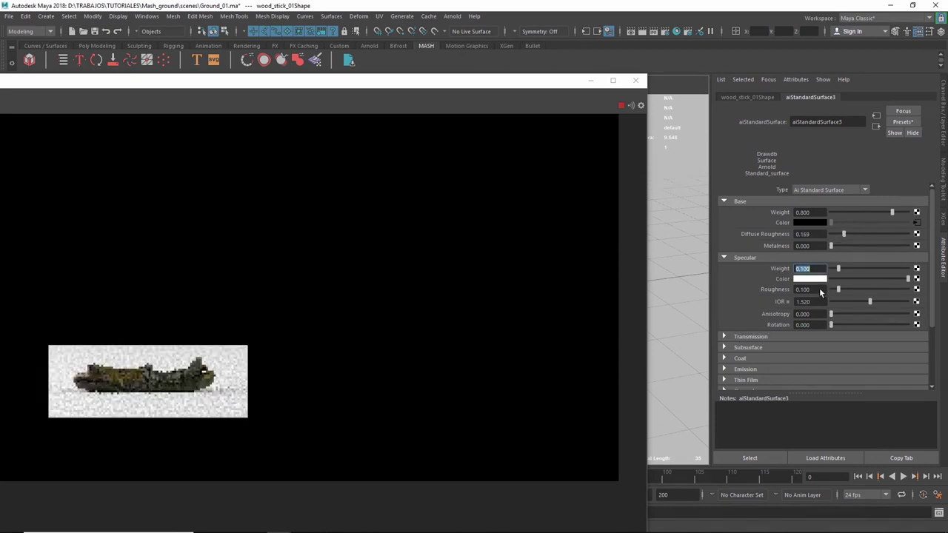
pyautogui.click(818, 288)
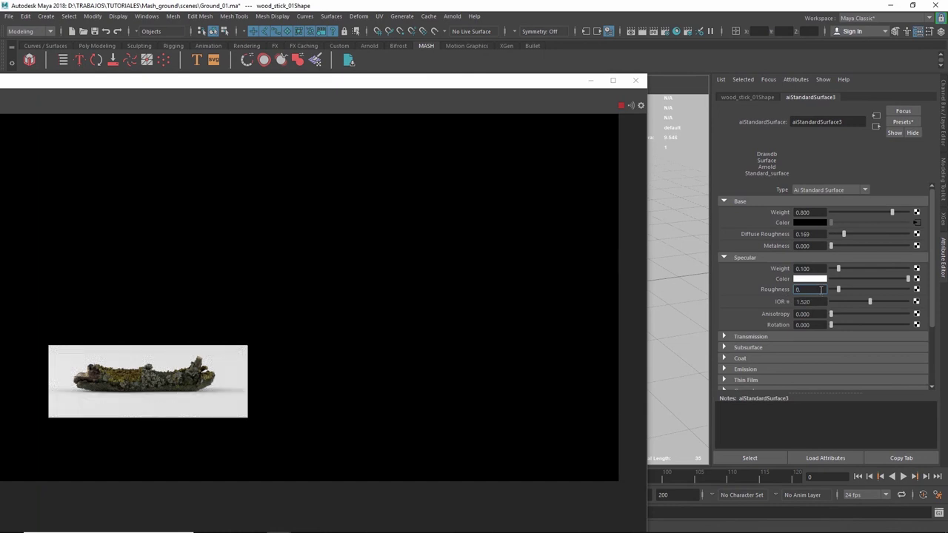
pyautogui.write('6')
pyautogui.press('Return')
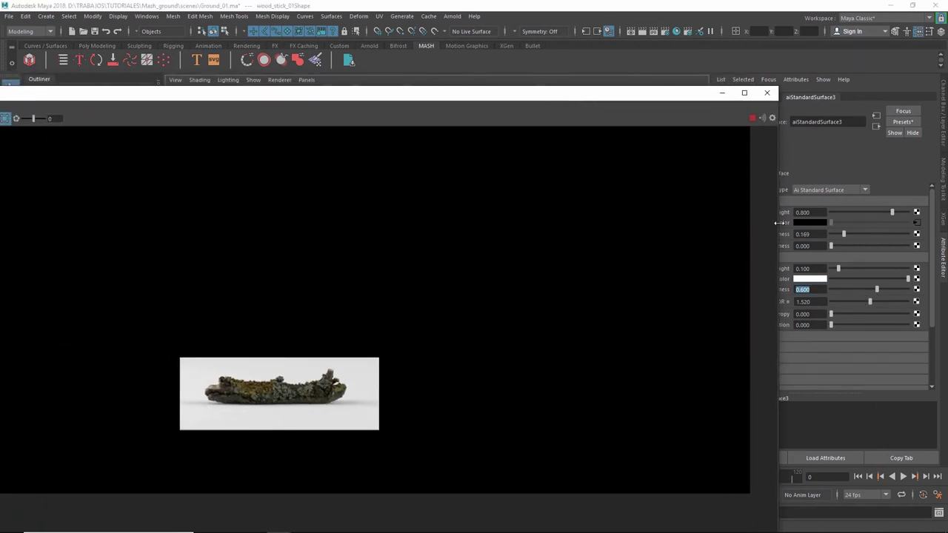
# Narrow and reposition the RenderView, check renderable cameras, and expand the material's Geometry section.
pyautogui.moveTo(776, 224); pyautogui.dragTo(650, 220)
pyautogui.moveTo(499, 104); pyautogui.dragTo(637, 96)
pyautogui.click(38, 119)
pyautogui.click(521, 130)
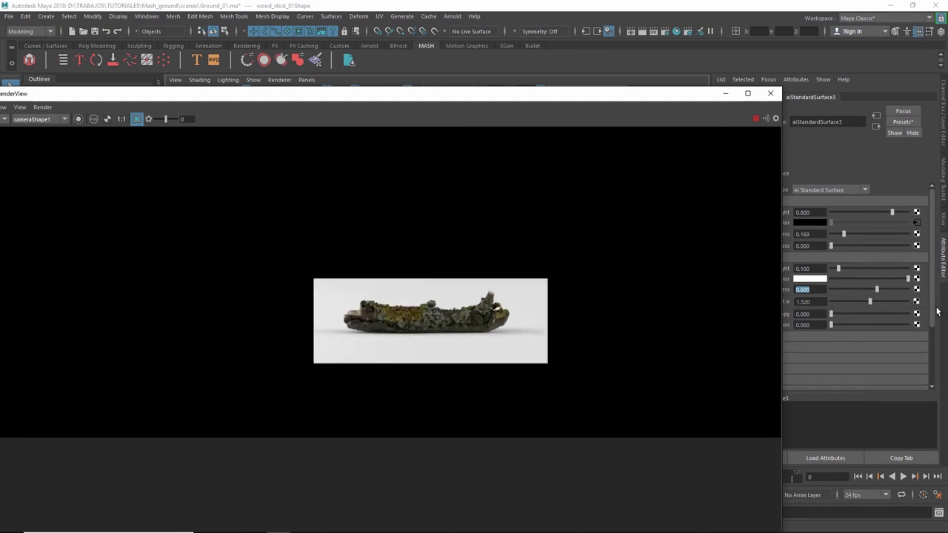
pyautogui.scroll(-3, 931, 339)
pyautogui.moveTo(785, 366); pyautogui.dragTo(702, 365)
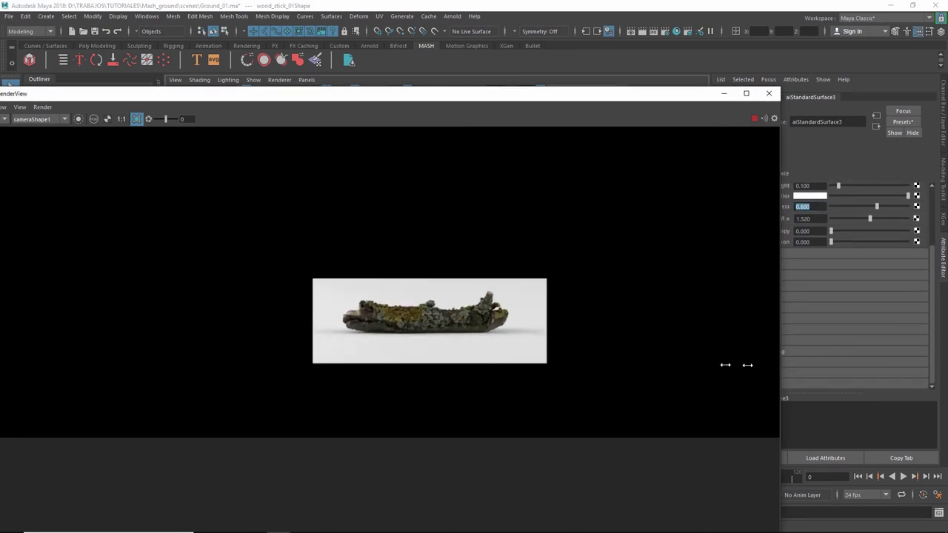
pyautogui.click(757, 309)
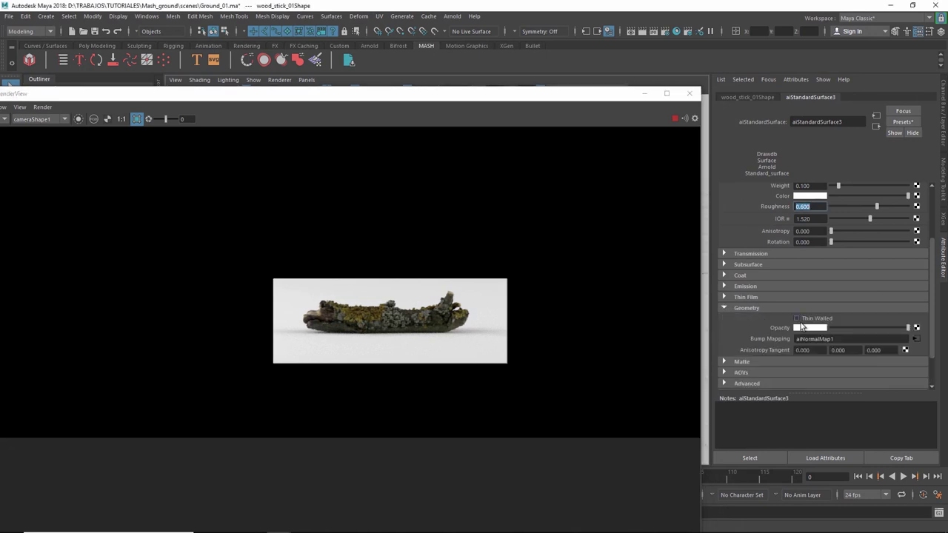
# Open aiNormalMap1 and try normal map strengths of 0, 5, 4 and 3.
pyautogui.click(916, 340)
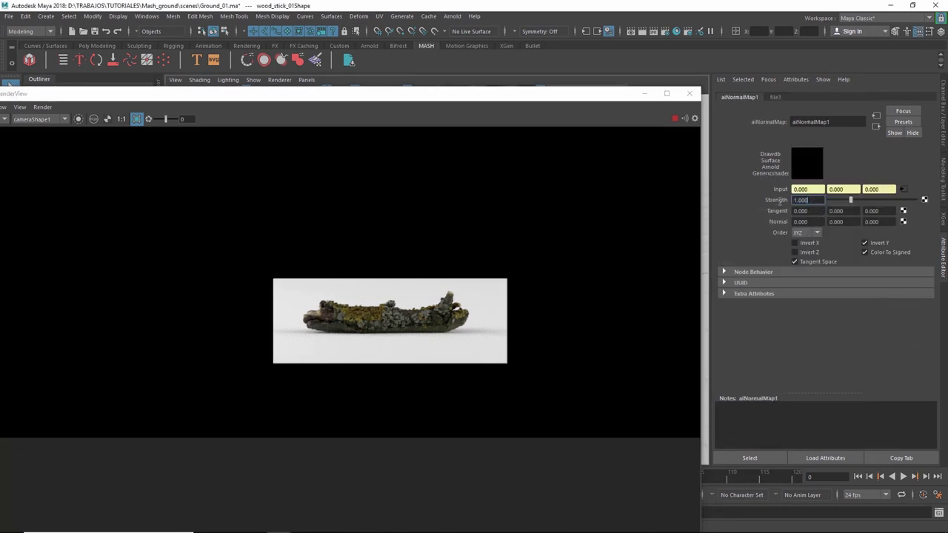
pyautogui.write('0')
pyautogui.press('Return')
pyautogui.write('5')
pyautogui.press('Return')
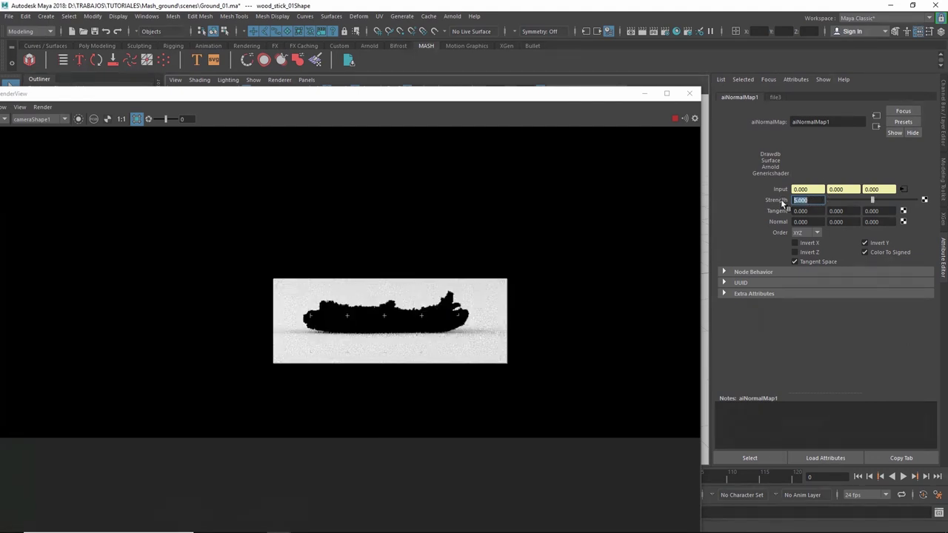
pyautogui.write('4')
pyautogui.press('Return')
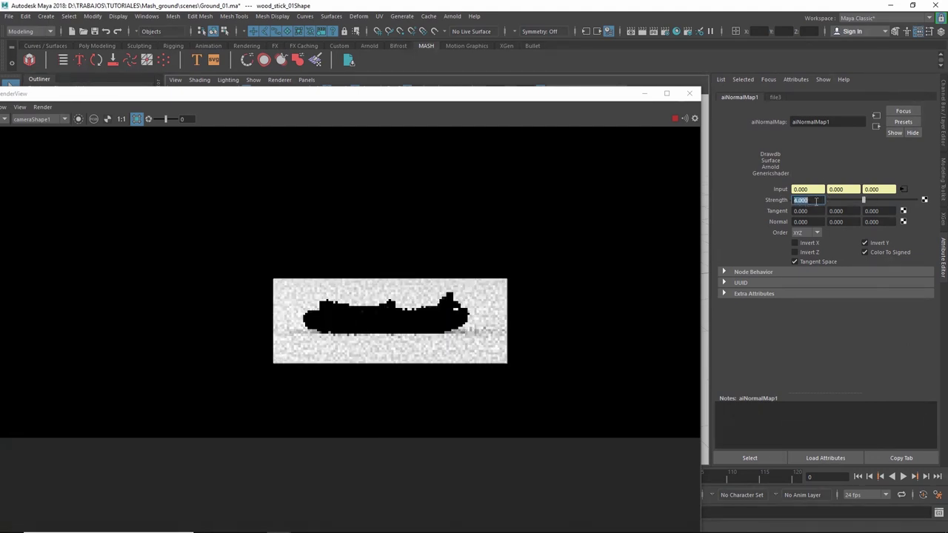
pyautogui.write('3')
pyautogui.press('Return')
# Keep lowering the normal map strength through 2, 1 and 1.2 to 0.5.
pyautogui.write('2')
pyautogui.press('Return')
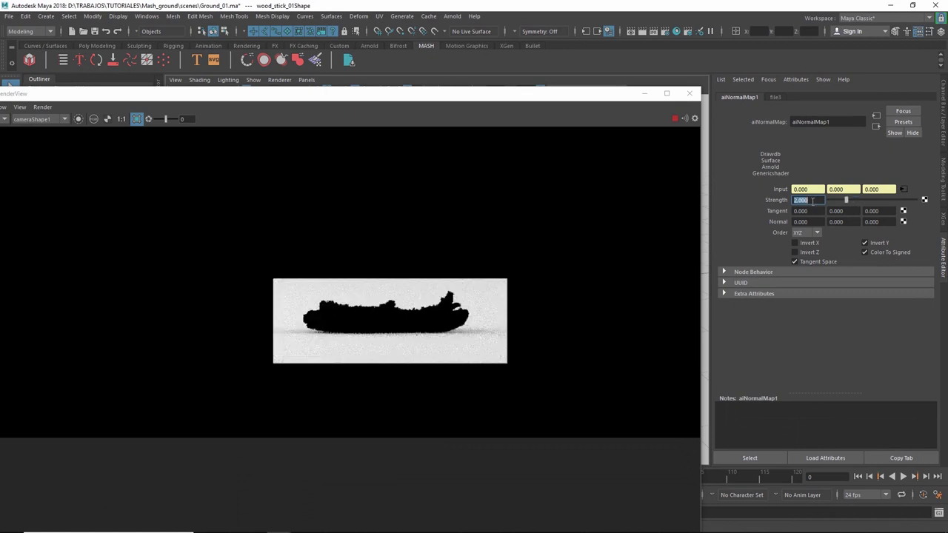
pyautogui.write('1')
pyautogui.press('Return')
pyautogui.write('1')
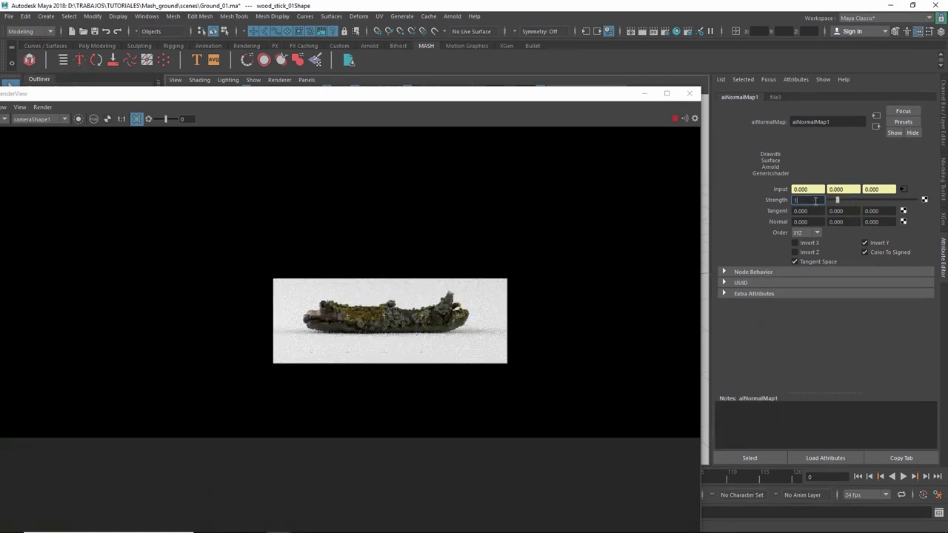
pyautogui.press('Return')
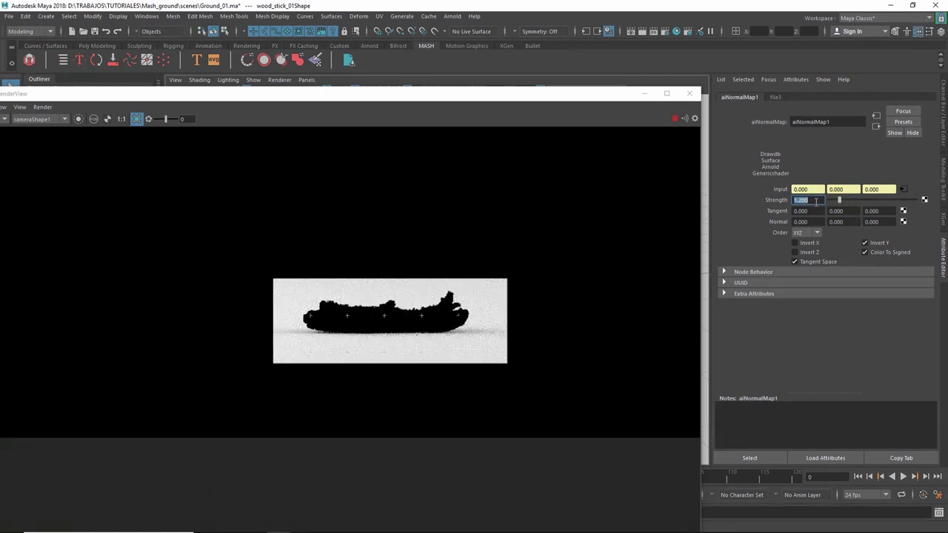
pyautogui.write('5')
pyautogui.press('Return')
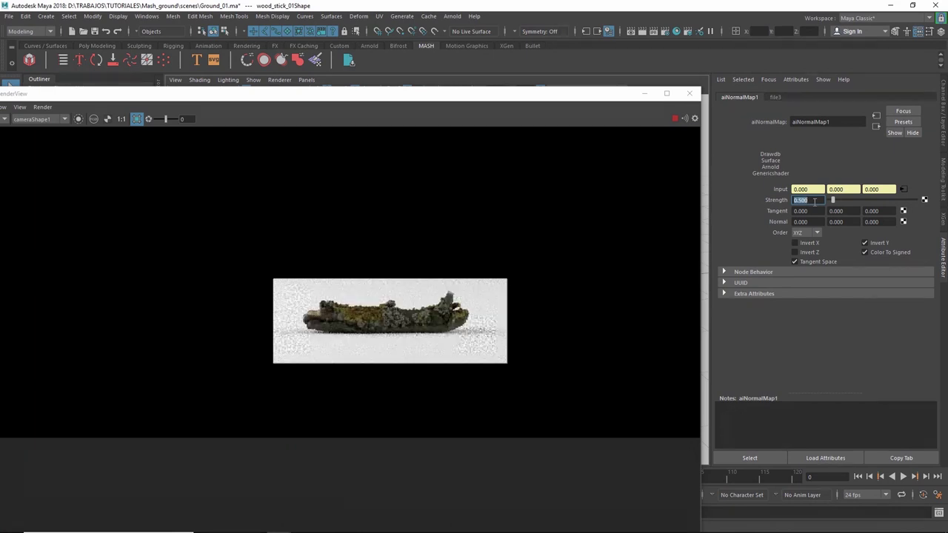
# Turn on Invert Y, set the normal map strength to 0.6, and close the render preview.
pyautogui.click(871, 242)
pyautogui.doubleClick(811, 202)
pyautogui.write('0.6')
pyautogui.press('Return')
pyautogui.click(673, 122)
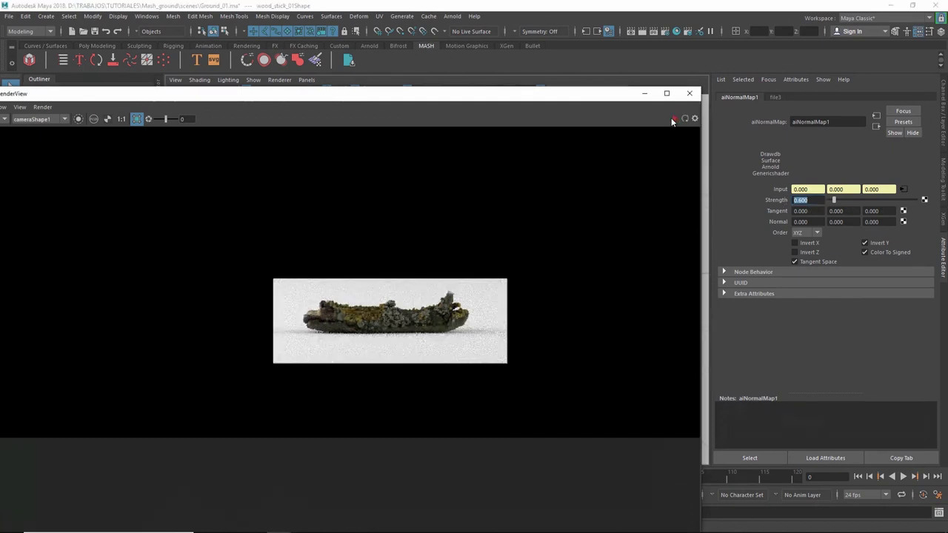
pyautogui.click(689, 94)
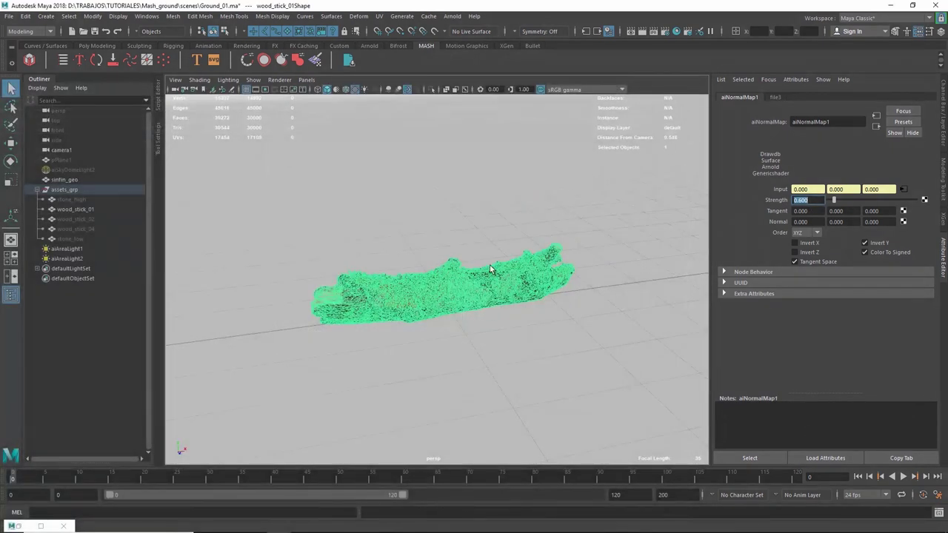
# Apply Mesh > Reduce to wood_stick_01 with Percentage set to 50.
pyautogui.moveTo(477, 281)
pyautogui.keyDown('alt'); pyautogui.mouseDown()
pyautogui.moveTo(487, 277)
pyautogui.moveTo(459, 280)
pyautogui.mouseUp(); pyautogui.keyUp('alt')
pyautogui.press('space')
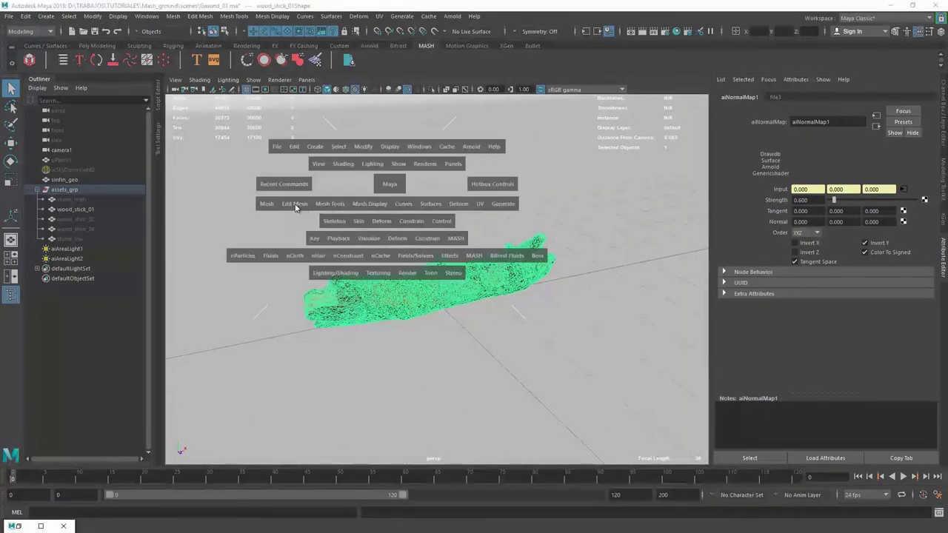
pyautogui.click(267, 204)
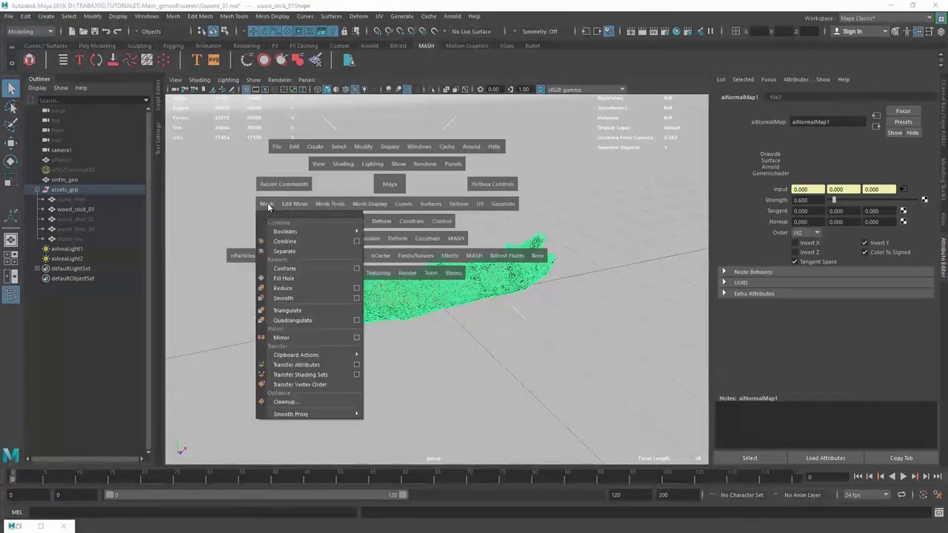
pyautogui.click(356, 289)
pyautogui.moveTo(611, 115); pyautogui.dragTo(624, 111)
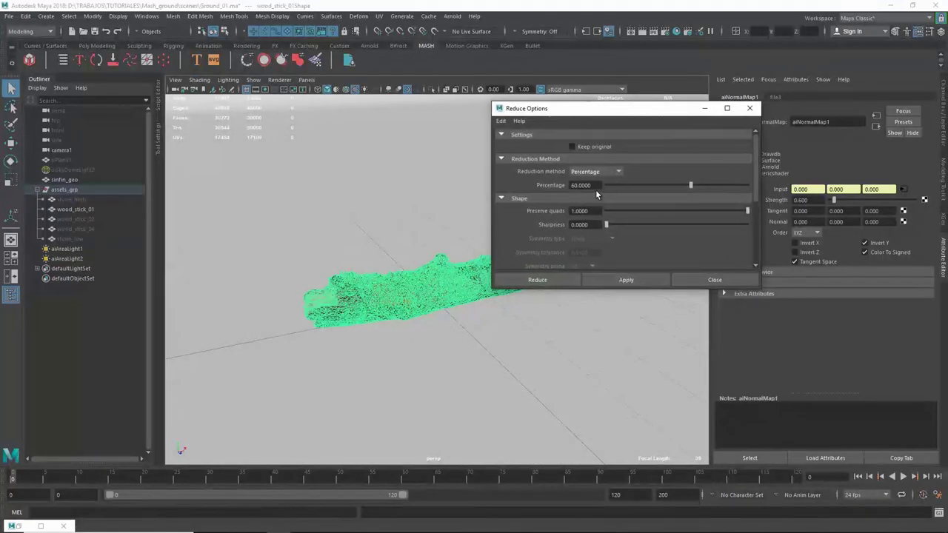
pyautogui.doubleClick(584, 185)
pyautogui.write('50')
pyautogui.click(626, 280)
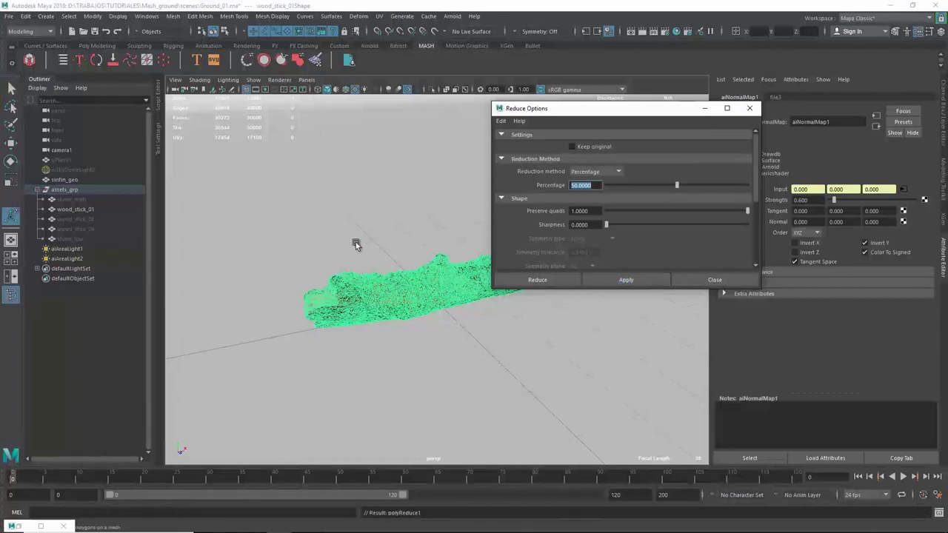
# Inspect the reduced mesh, close Reduce Options, and reselect the wood stick.
pyautogui.moveTo(394, 255)
pyautogui.keyDown('alt'); pyautogui.mouseDown()
pyautogui.moveTo(370, 260)
pyautogui.moveTo(366, 278)
pyautogui.moveTo(478, 307)
pyautogui.mouseUp(); pyautogui.keyUp('alt')
pyautogui.moveTo(654, 304); pyautogui.dragTo(655, 304)
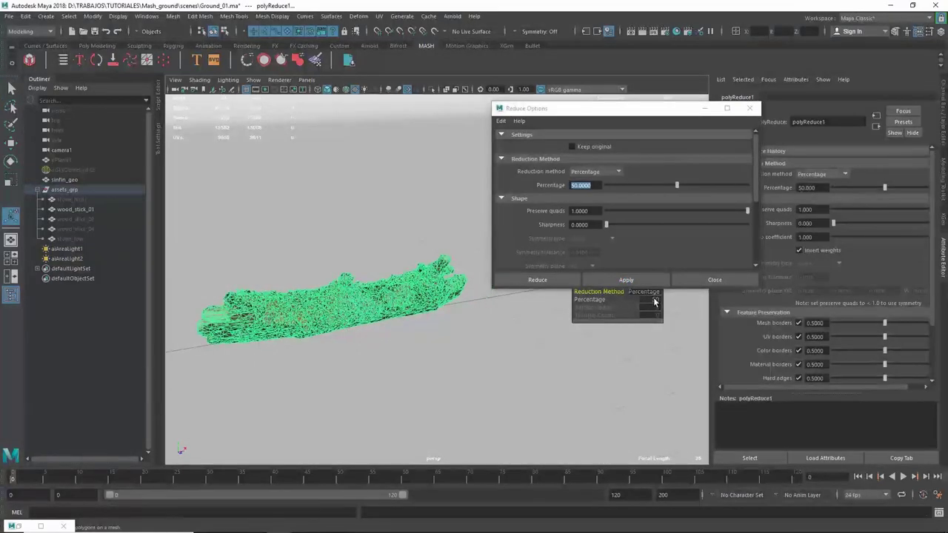
pyautogui.press('space')
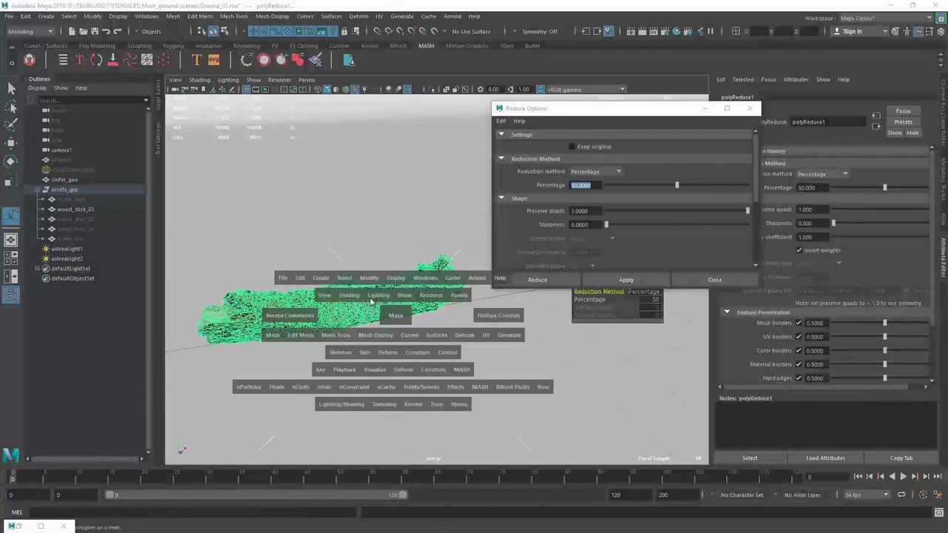
pyautogui.moveTo(399, 273)
pyautogui.keyDown('alt'); pyautogui.mouseDown()
pyautogui.moveTo(489, 300)
pyautogui.moveTo(424, 287)
pyautogui.mouseUp(); pyautogui.keyUp('alt')
pyautogui.click(714, 279)
pyautogui.click(463, 289)
# Hide wood_stick_01 and unhide wood_stick_02.
pyautogui.click(434, 257)
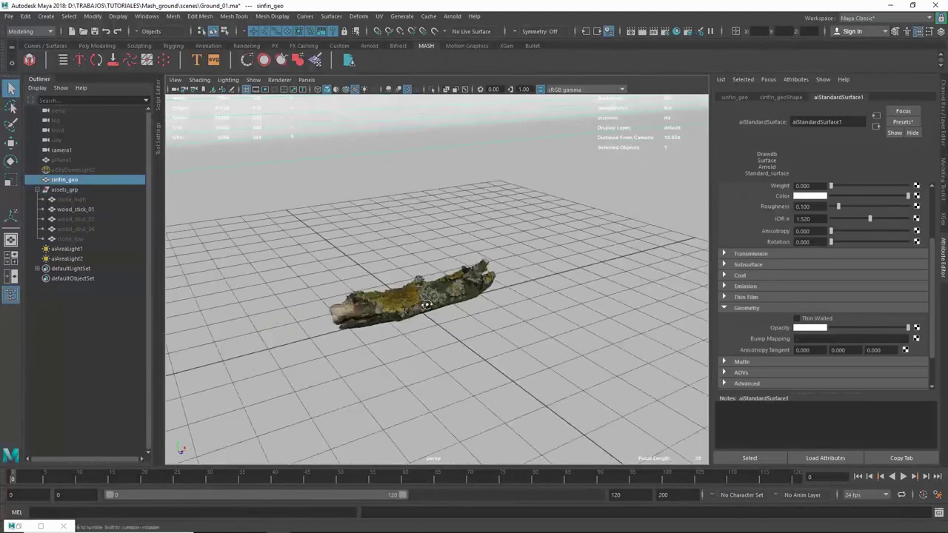
pyautogui.click(425, 295)
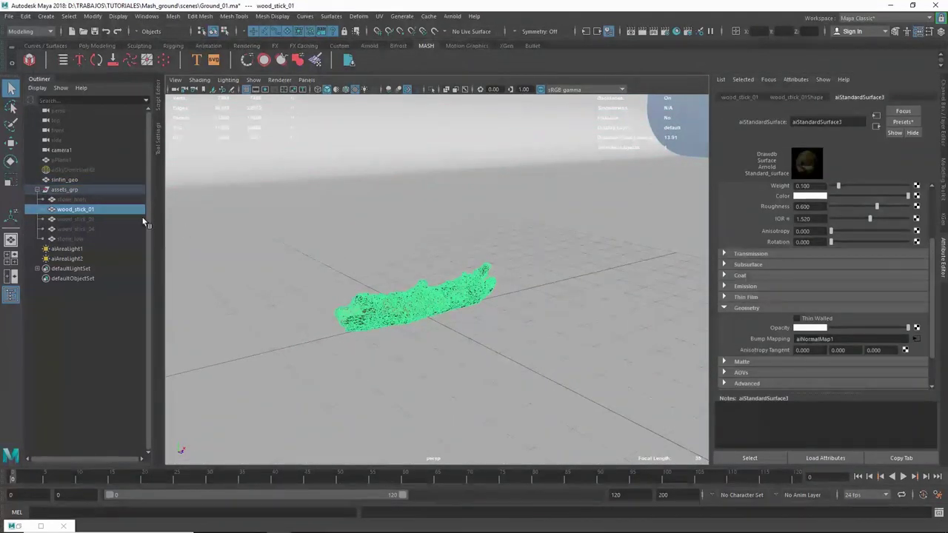
pyautogui.hotkey('ctrl', 'h')
pyautogui.click(102, 220)
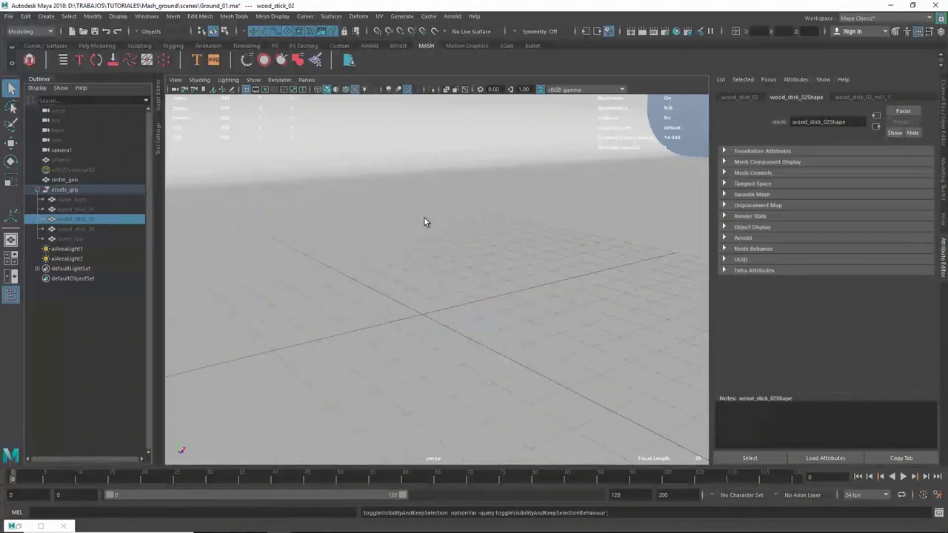
pyautogui.hotkey('shift', 'h')
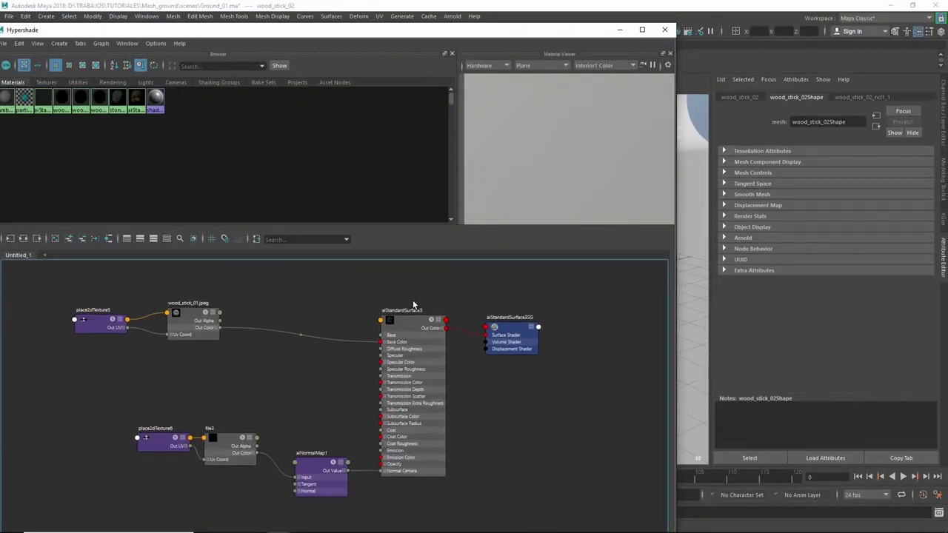
# Duplicate the aiStandardSurface3 shading network in Hypershade, creating aiStandardSurface4.
pyautogui.click(404, 312)
pyautogui.moveTo(225, 34); pyautogui.dragTo(367, 40)
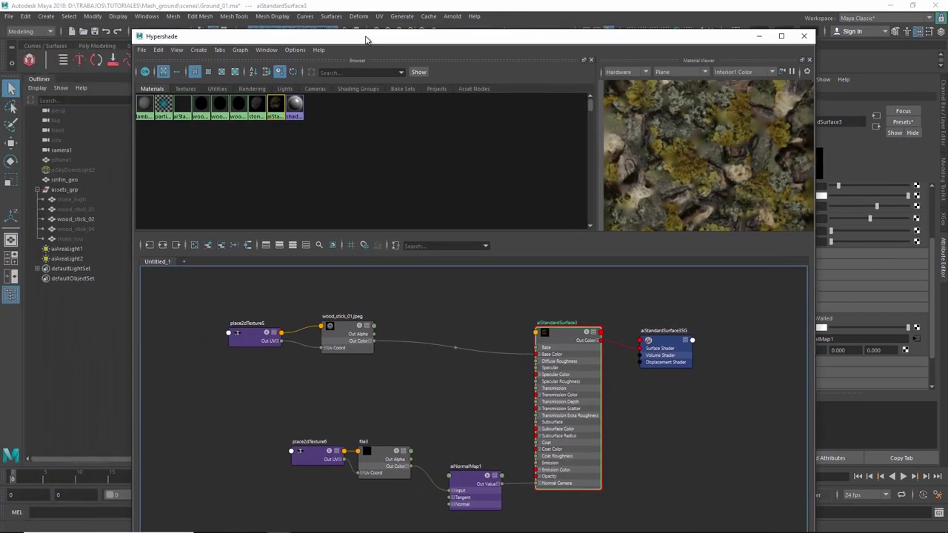
pyautogui.click(158, 49)
pyautogui.moveTo(175, 154)
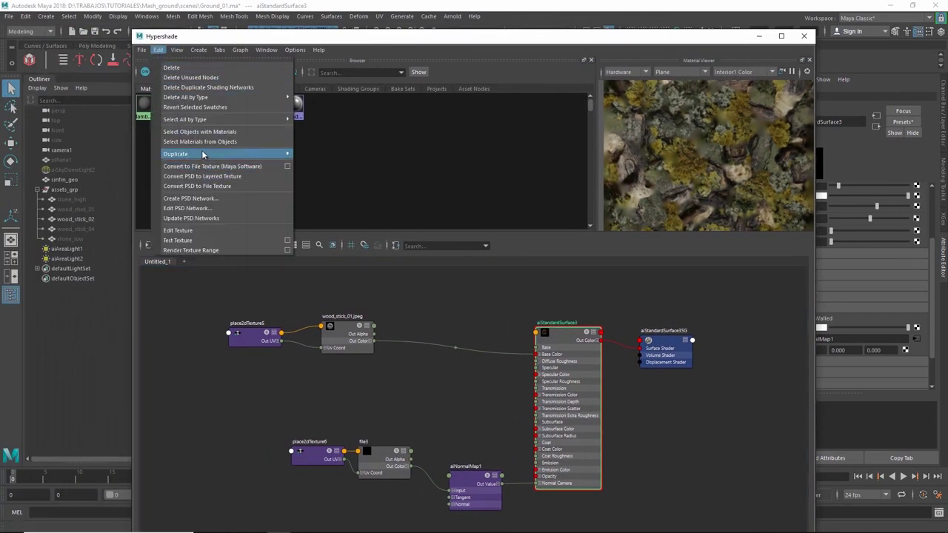
pyautogui.click(326, 154)
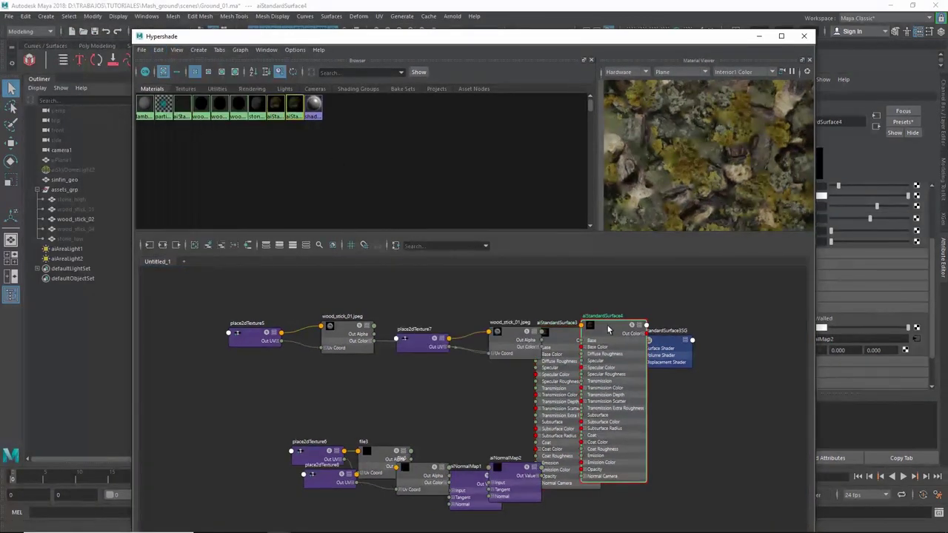
pyautogui.moveTo(612, 332); pyautogui.dragTo(705, 300)
pyautogui.moveTo(681, 38); pyautogui.dragTo(663, 39)
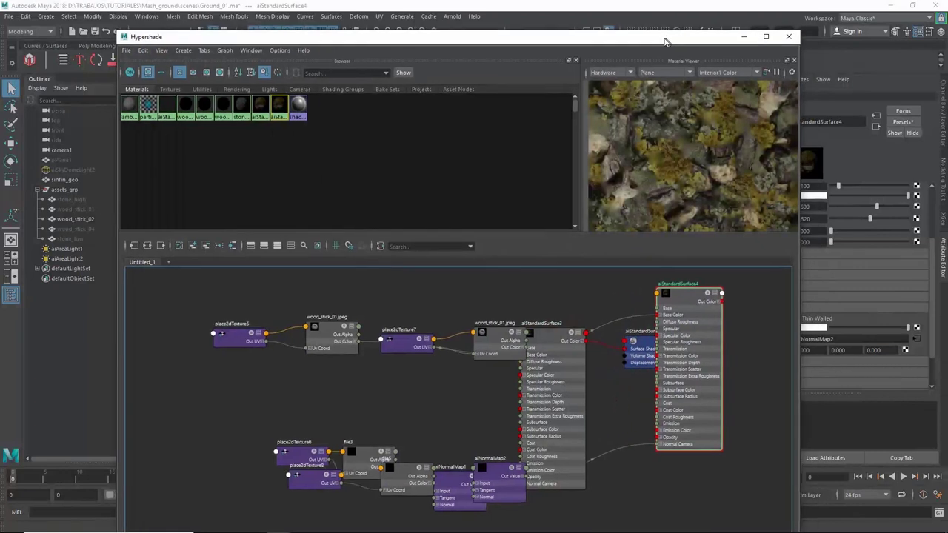
# Assign aiStandardSurface4 to wood_stick_02 and graph only its material network.
pyautogui.click(87, 220)
pyautogui.click(591, 285)
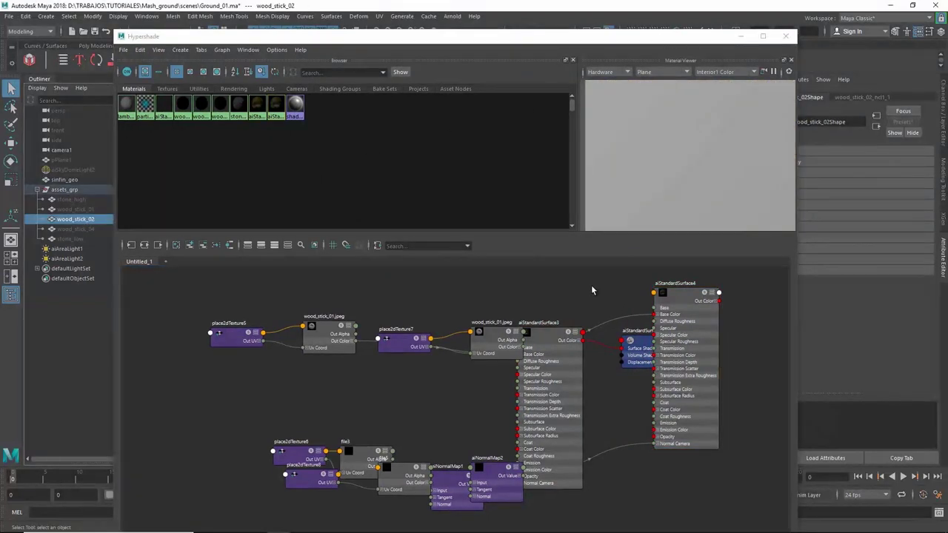
pyautogui.keyDown('alt'); pyautogui.moveTo(591, 285); pyautogui.dragTo(506, 321, button='middle'); pyautogui.keyUp('alt')
pyautogui.rightClick(600, 329)
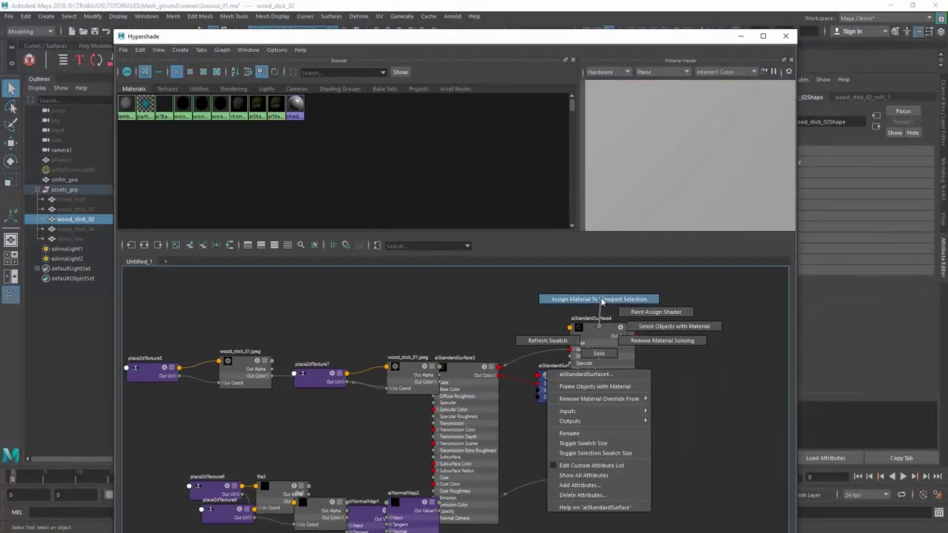
pyautogui.click(599, 299)
pyautogui.rightClick(580, 293)
pyautogui.click(581, 298)
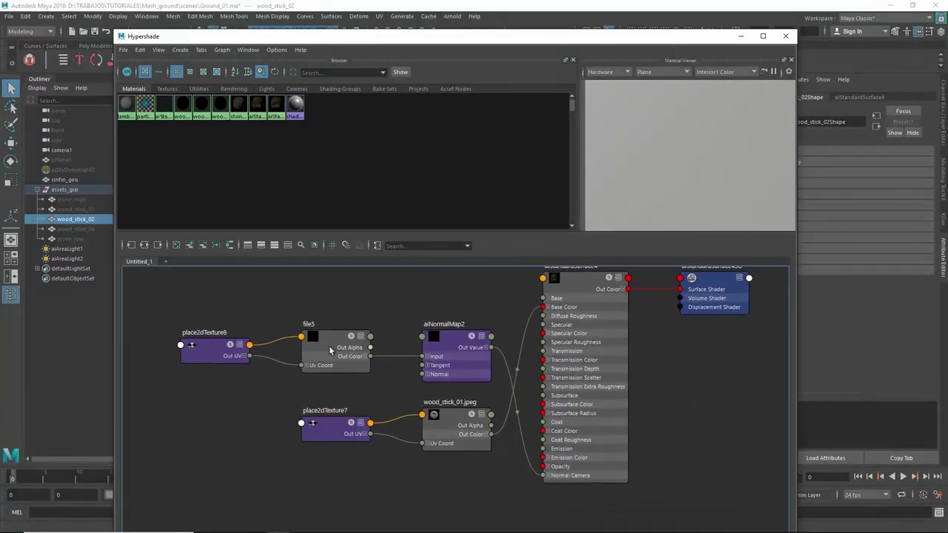
# Swap the copied material's colour texture to wood_stick_02.jpeg.
pyautogui.click(448, 416)
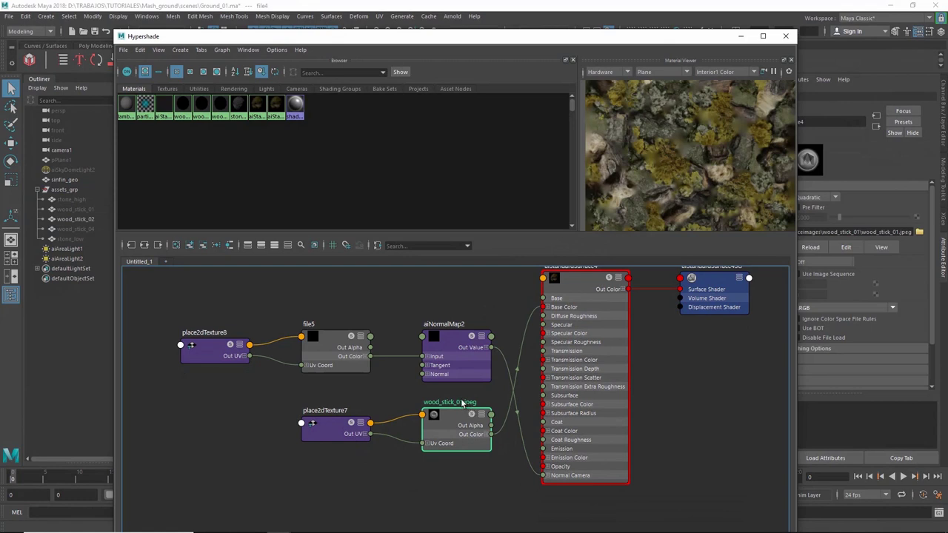
pyautogui.scroll(3, 461, 398)
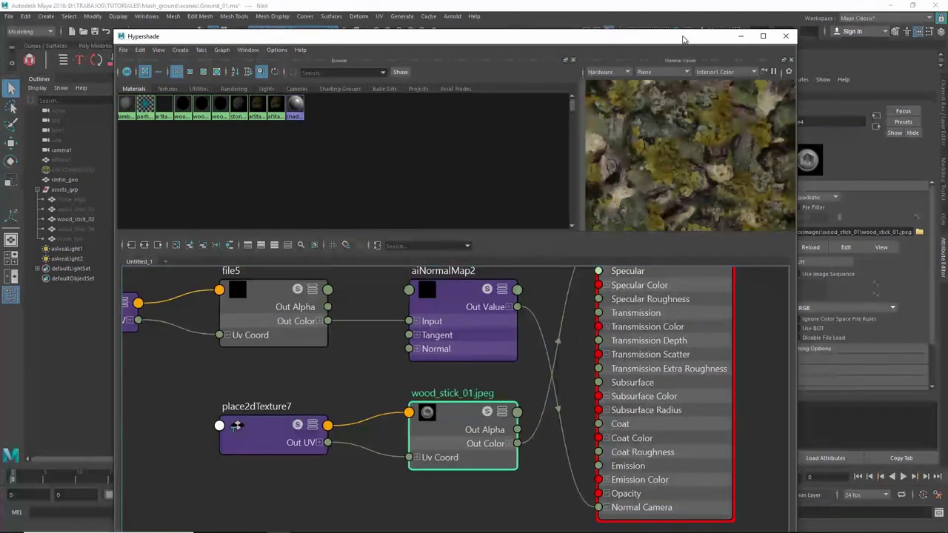
pyautogui.moveTo(654, 39); pyautogui.dragTo(555, 33)
pyautogui.click(919, 232)
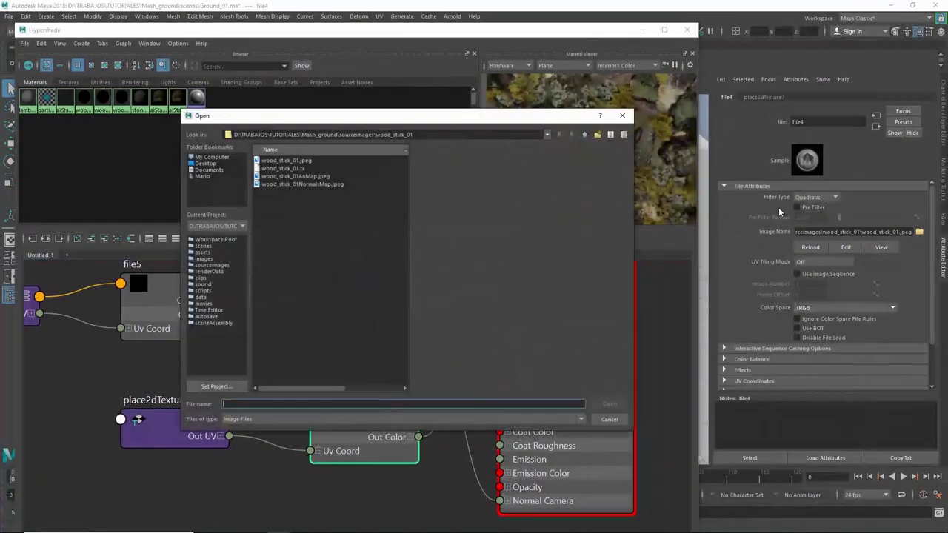
pyautogui.click(585, 136)
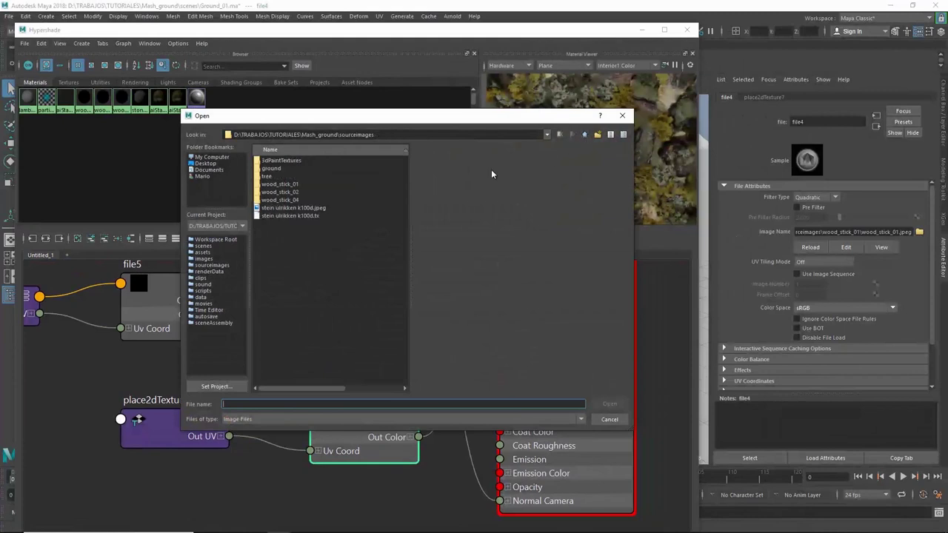
pyautogui.doubleClick(303, 192)
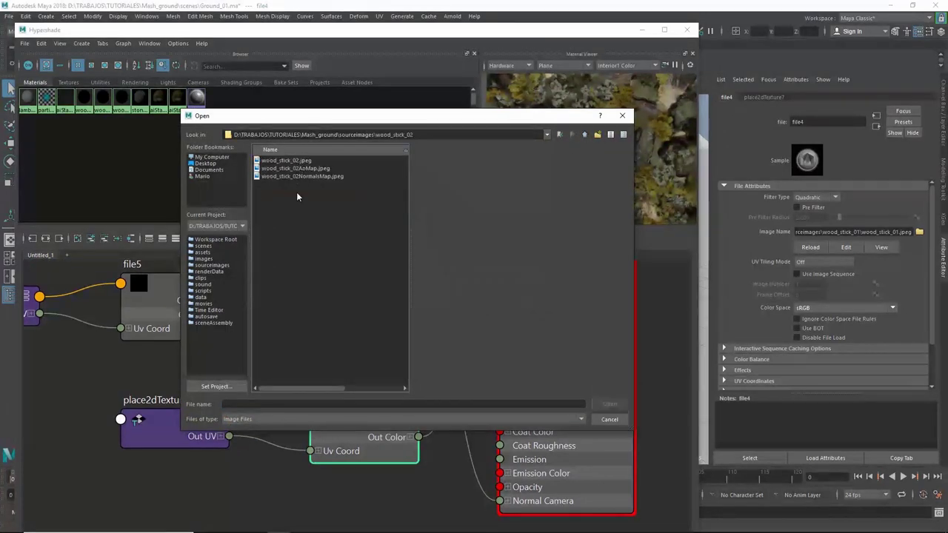
pyautogui.click(286, 160)
pyautogui.click(602, 405)
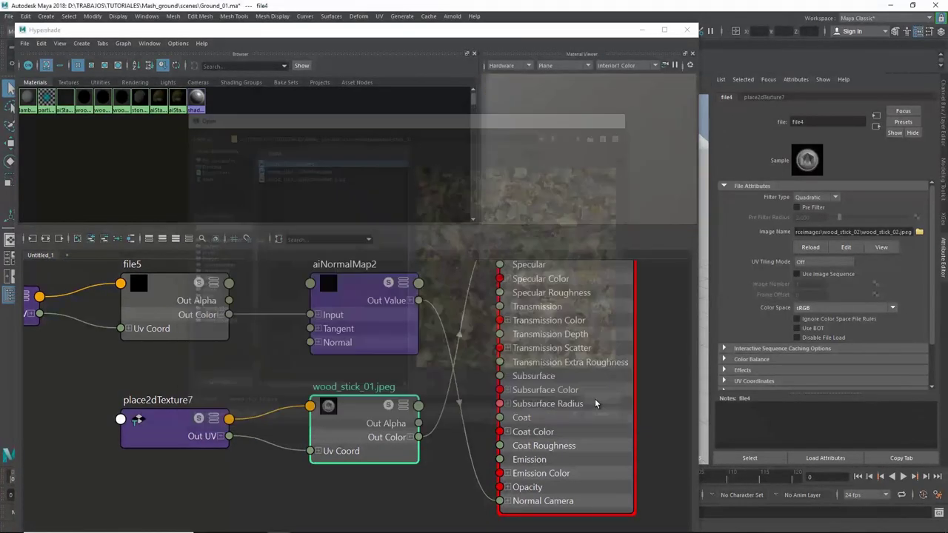
# Load wood_stick_02NormalsMap.jpeg into file5, then start an Arnold render.
pyautogui.moveTo(294, 369); pyautogui.dragTo(373, 381, button='middle')
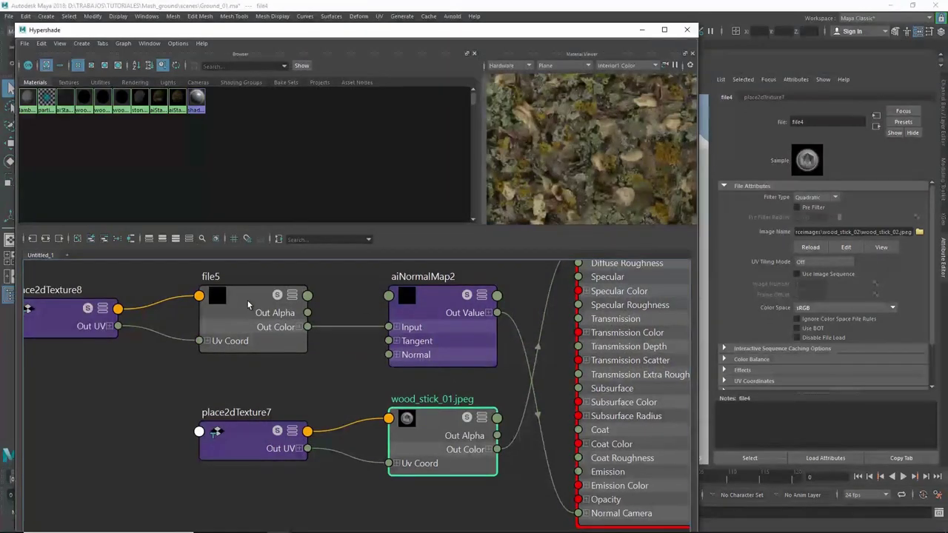
pyautogui.click(237, 300)
pyautogui.click(919, 232)
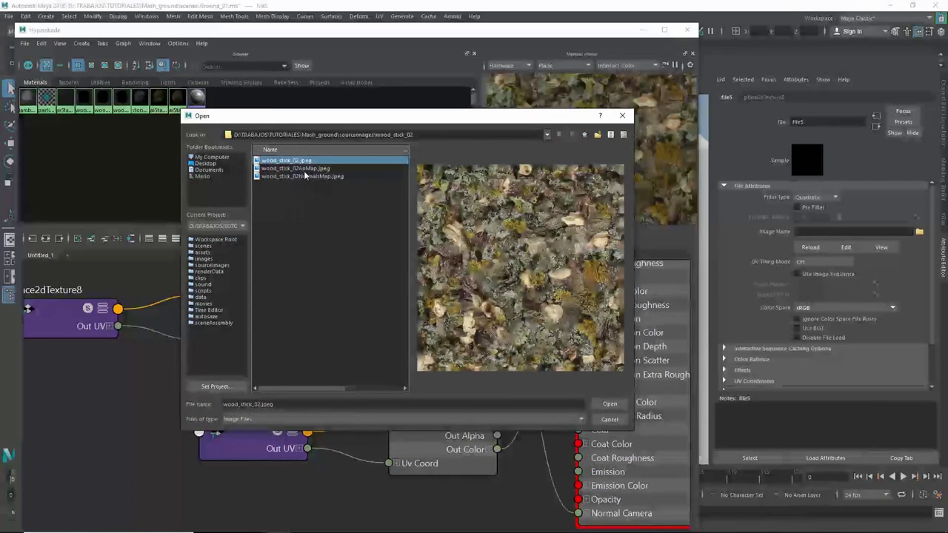
pyautogui.doubleClick(304, 178)
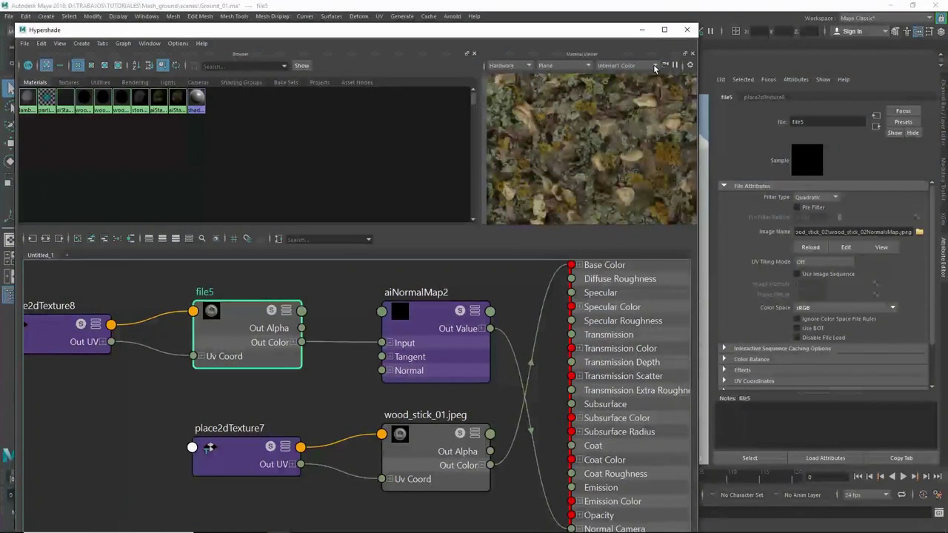
pyautogui.click(643, 31)
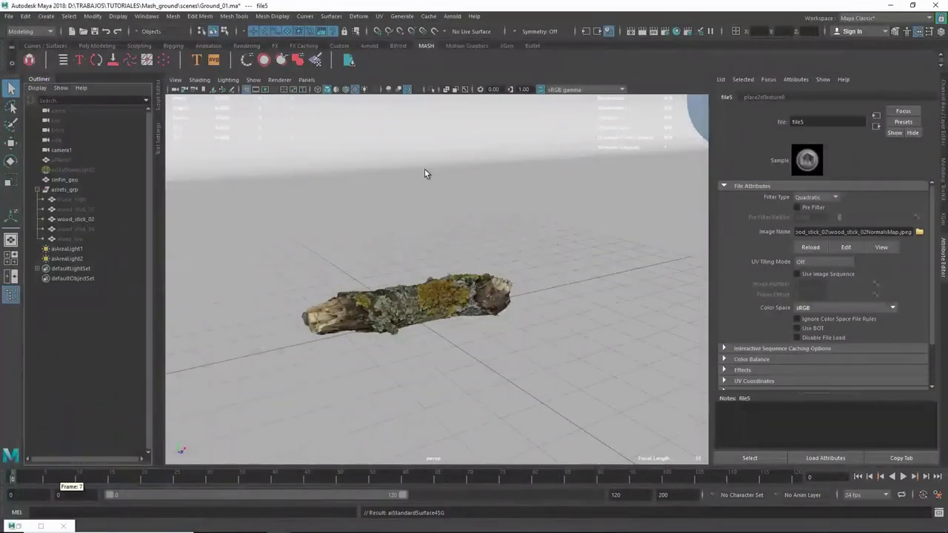
pyautogui.click(452, 15)
pyautogui.click(459, 34)
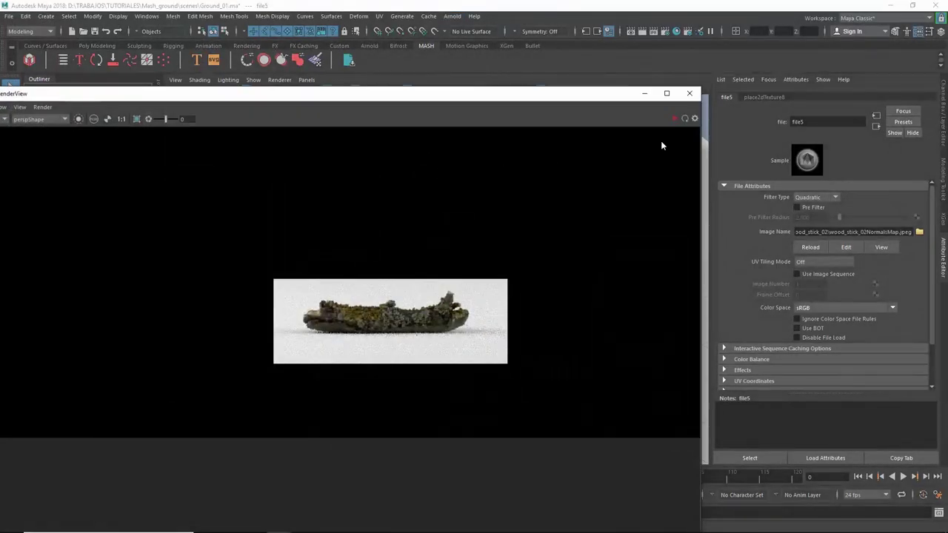
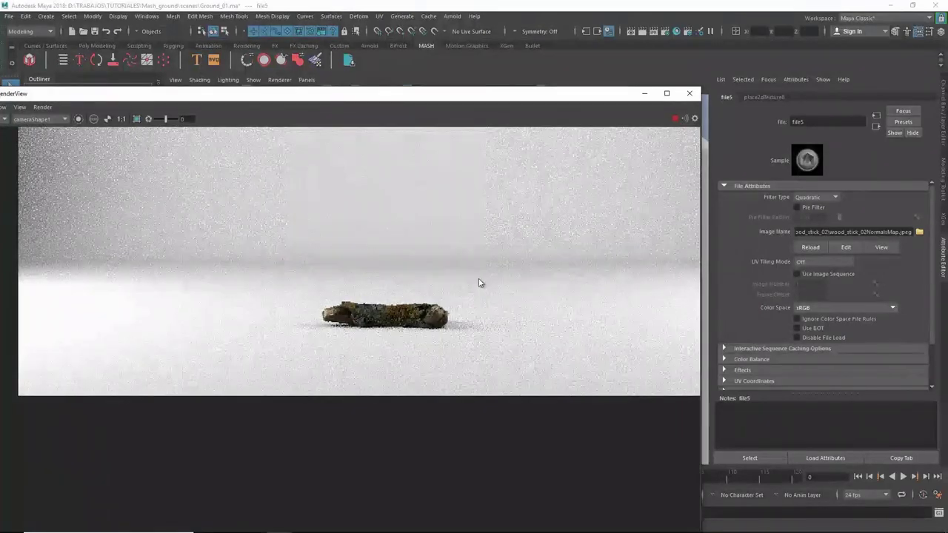
# Limit rendering to a region around the stick and turn off Arnold's Auto-convert Textures to TX.
pyautogui.keyDown('ctrl'); pyautogui.moveTo(303, 287); pyautogui.dragTo(465, 341); pyautogui.keyUp('ctrl')
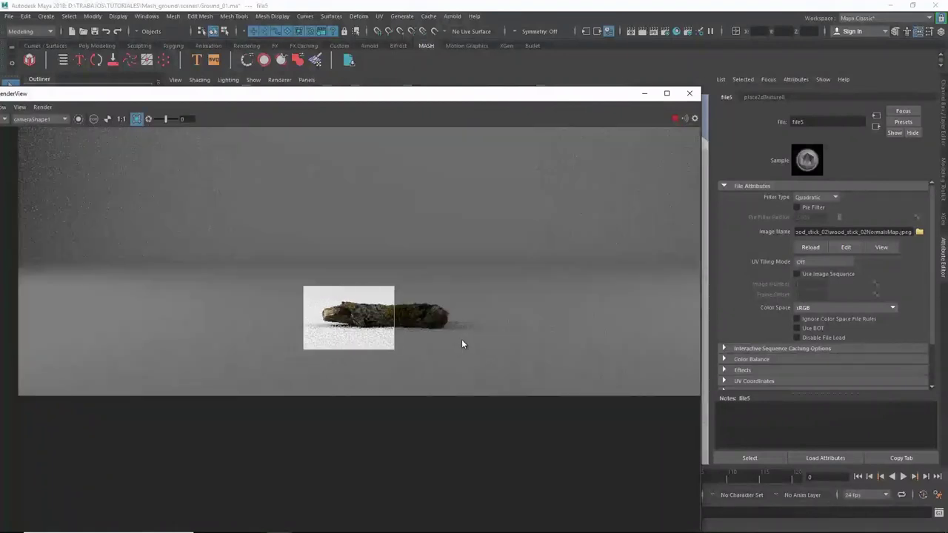
pyautogui.click(666, 30)
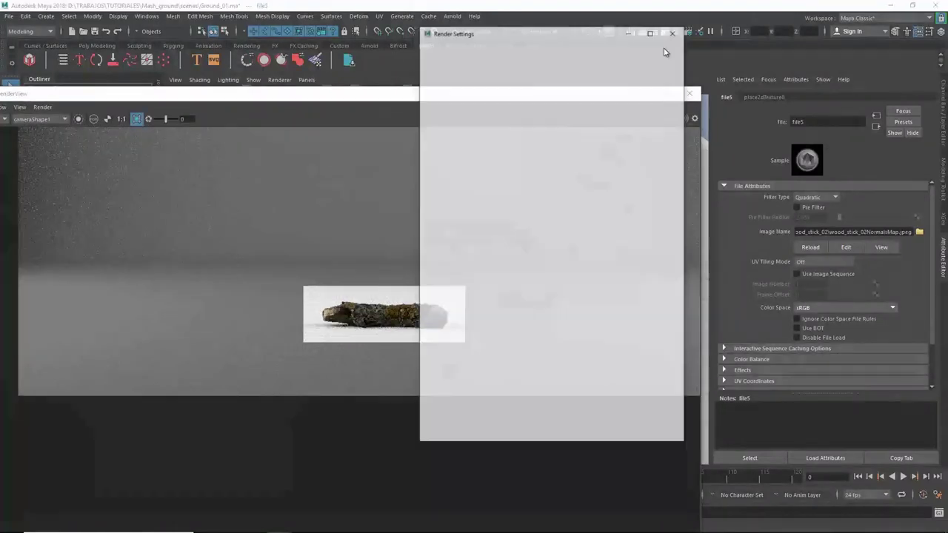
pyautogui.click(481, 84)
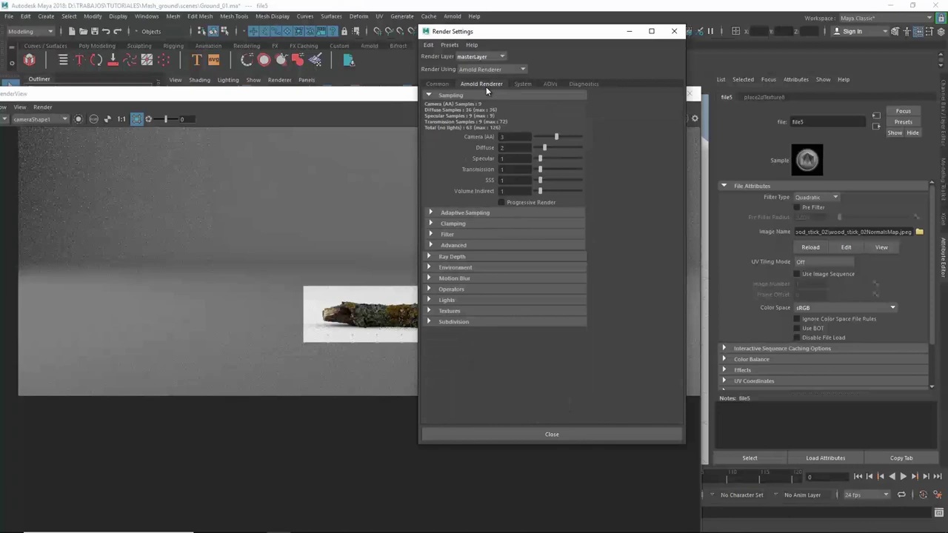
pyautogui.click(450, 310)
pyautogui.click(508, 321)
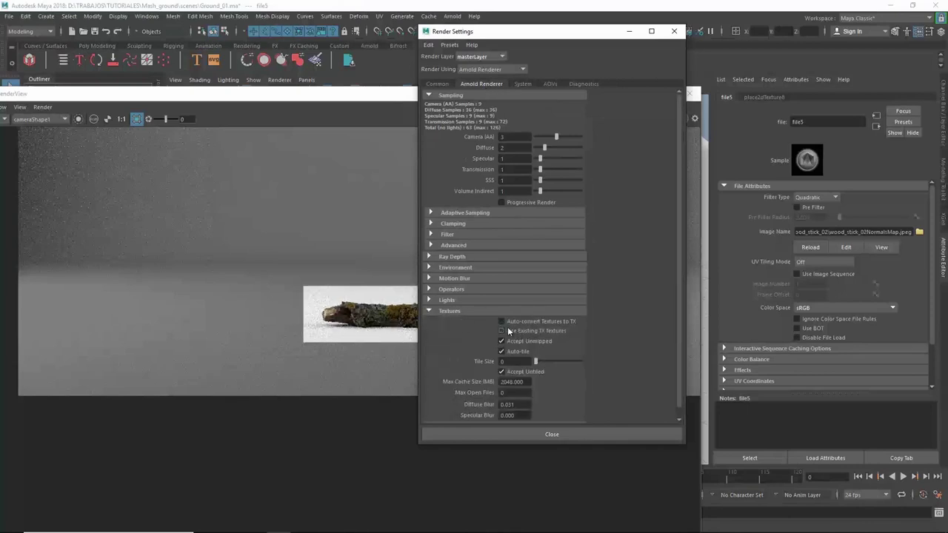
pyautogui.click(671, 34)
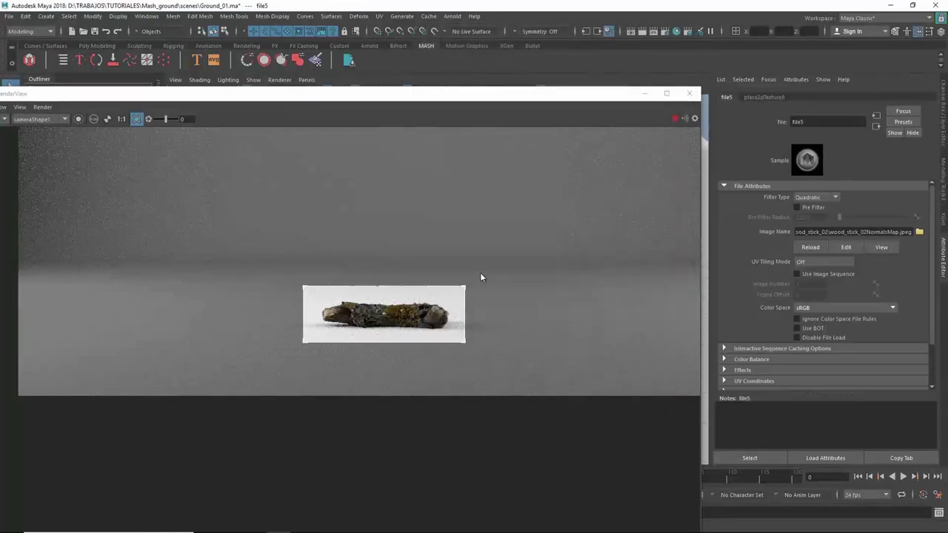
# Recenter the rendered stick, then close the Arnold render preview.
pyautogui.scroll(2, 476, 272)
pyautogui.keyDown('alt'); pyautogui.moveTo(436, 313); pyautogui.dragTo(434, 170, button='middle'); pyautogui.keyUp('alt')
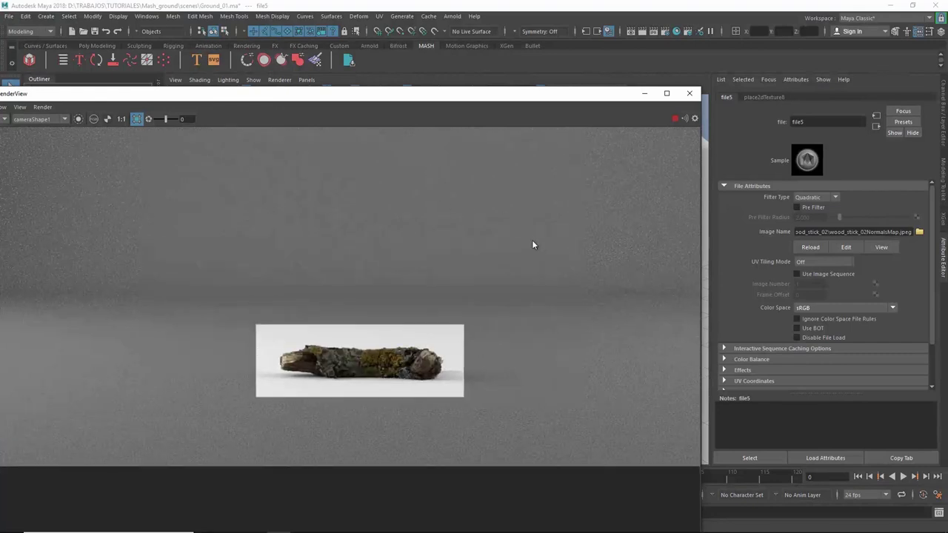
pyautogui.click(689, 93)
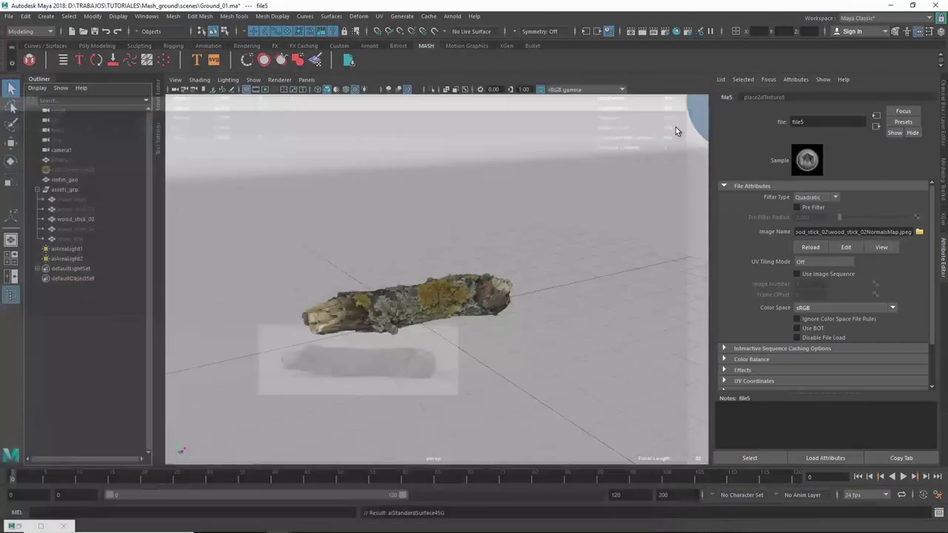
# Set aiNormalMap2 Strength to 0.5 for wood_stick_02's normal map.
pyautogui.click(877, 128)
pyautogui.click(811, 200)
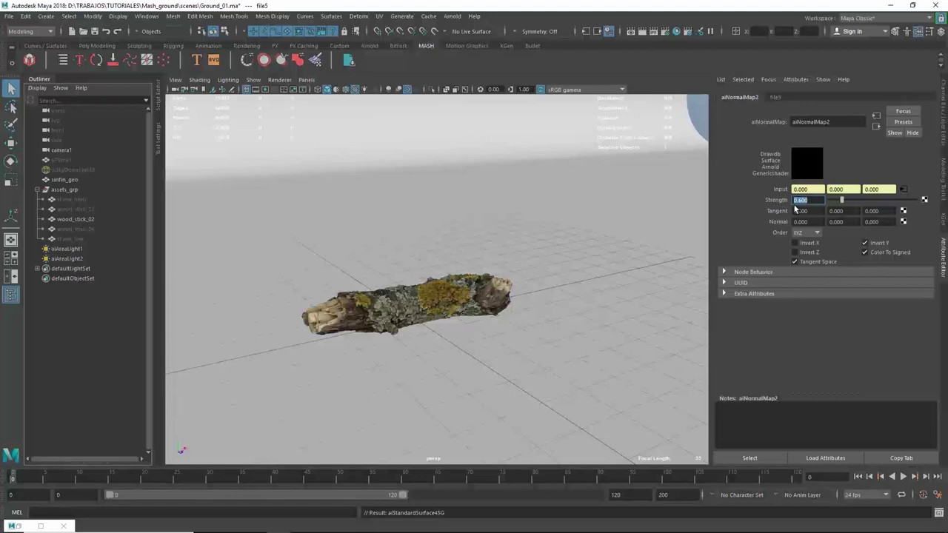
pyautogui.write('0.5')
pyautogui.press('Return')
pyautogui.click(905, 190)
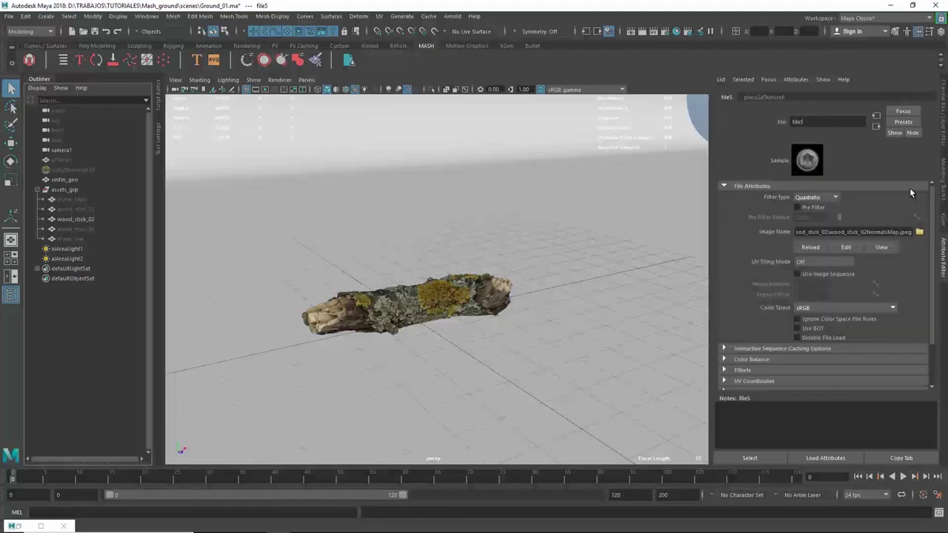
# Hide wood_stick_02 and make wood_stick_01 visible in its place.
pyautogui.click(92, 220)
pyautogui.press('h')
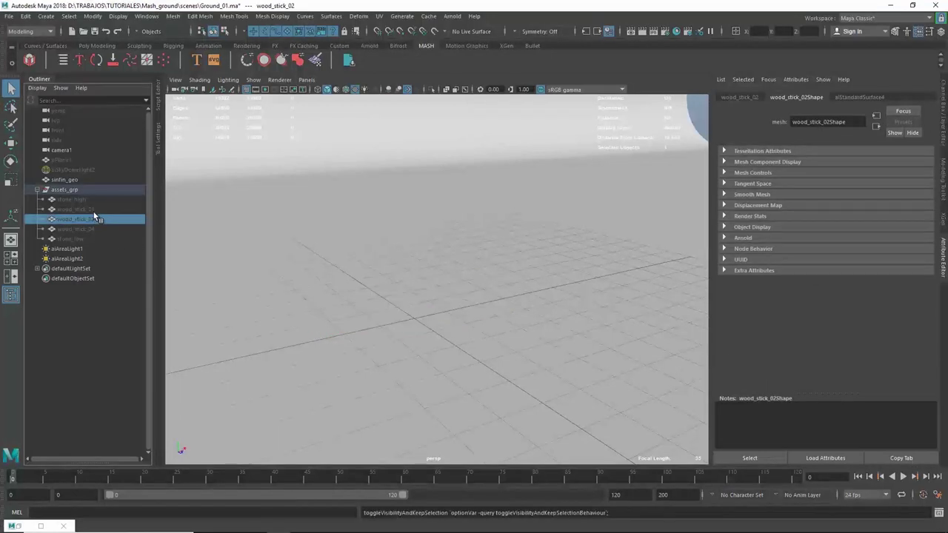
pyautogui.click(98, 213)
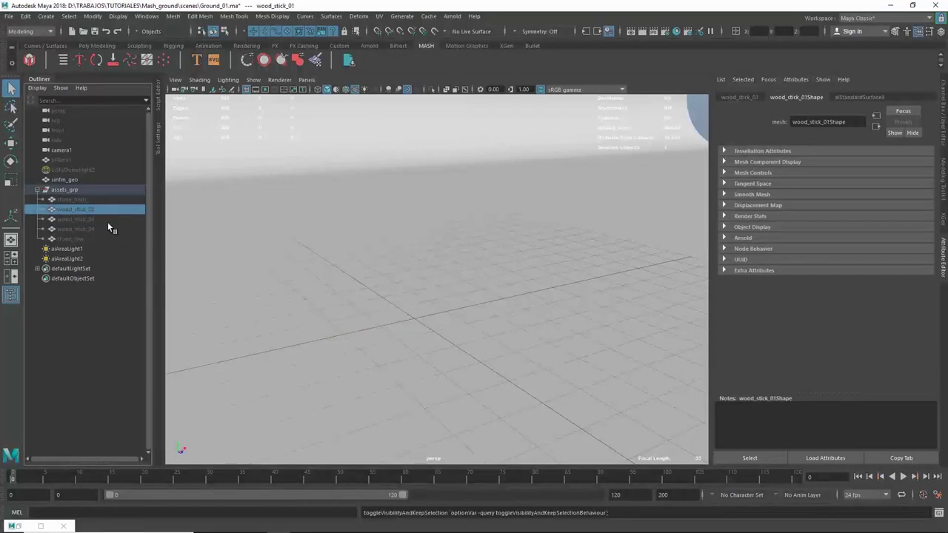
pyautogui.press('h')
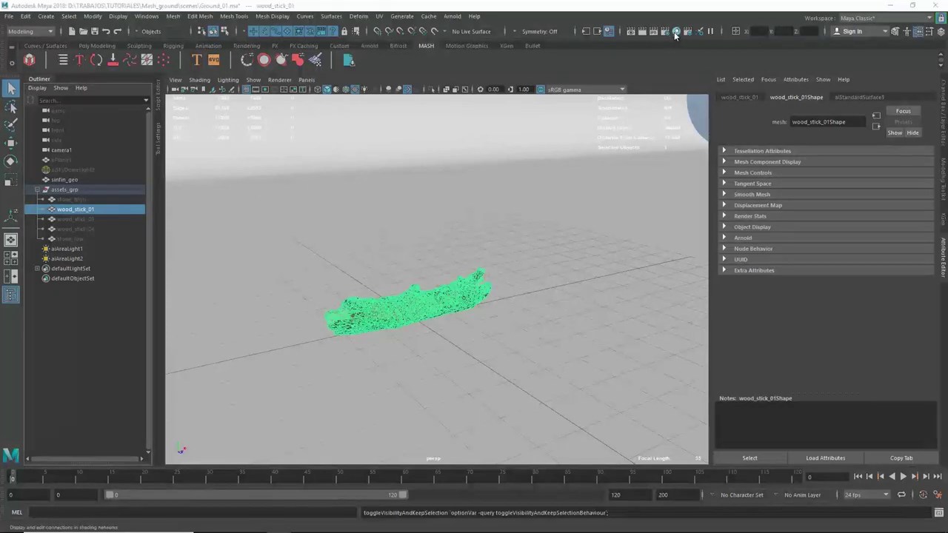
# Load wood_stick_01NormalsMap.jpeg from sourceimages into the empty file3 texture node.
pyautogui.click(675, 34)
pyautogui.moveTo(457, 275); pyautogui.dragTo(461, 307, button='right')
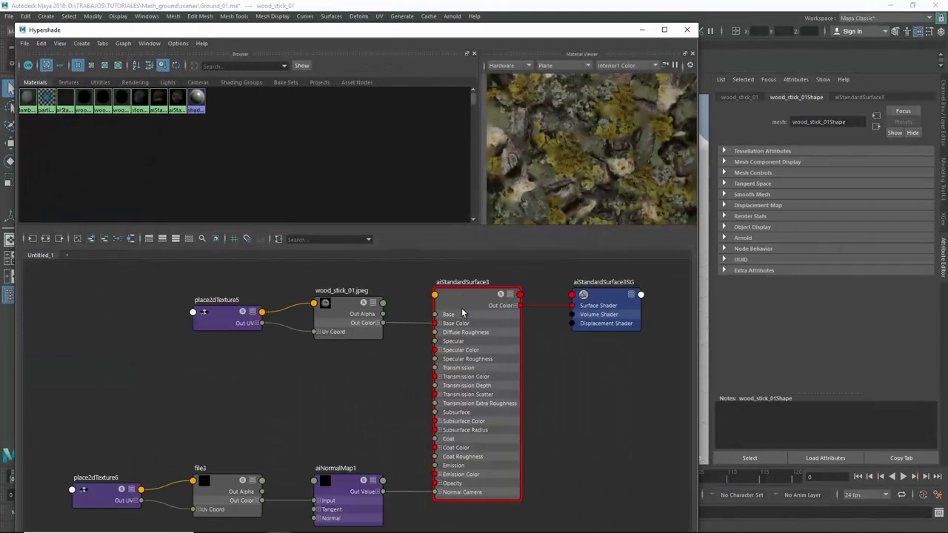
pyautogui.click(237, 469)
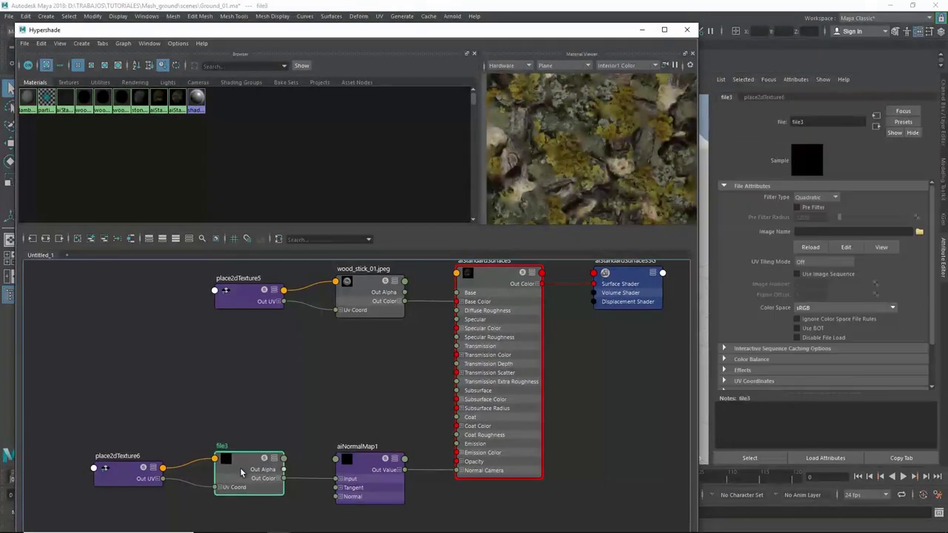
pyautogui.click(918, 233)
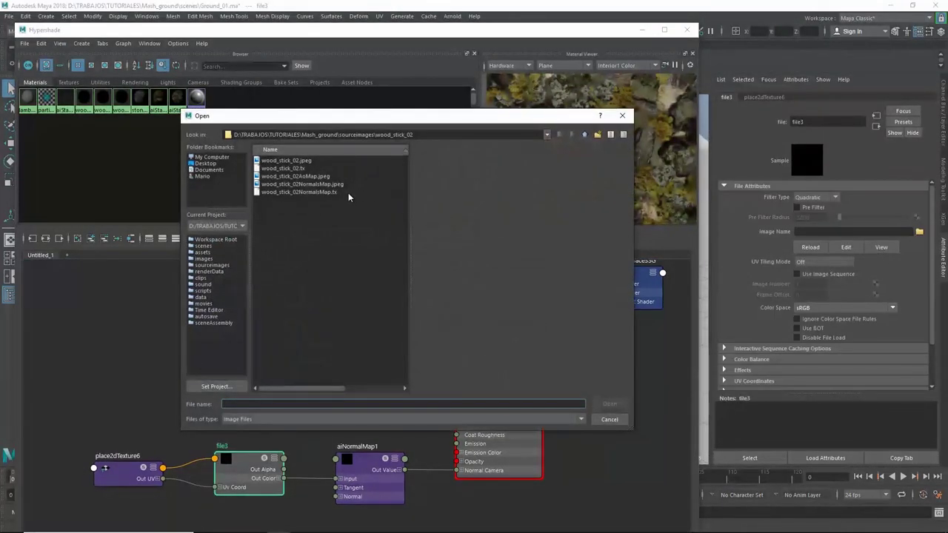
pyautogui.click(585, 134)
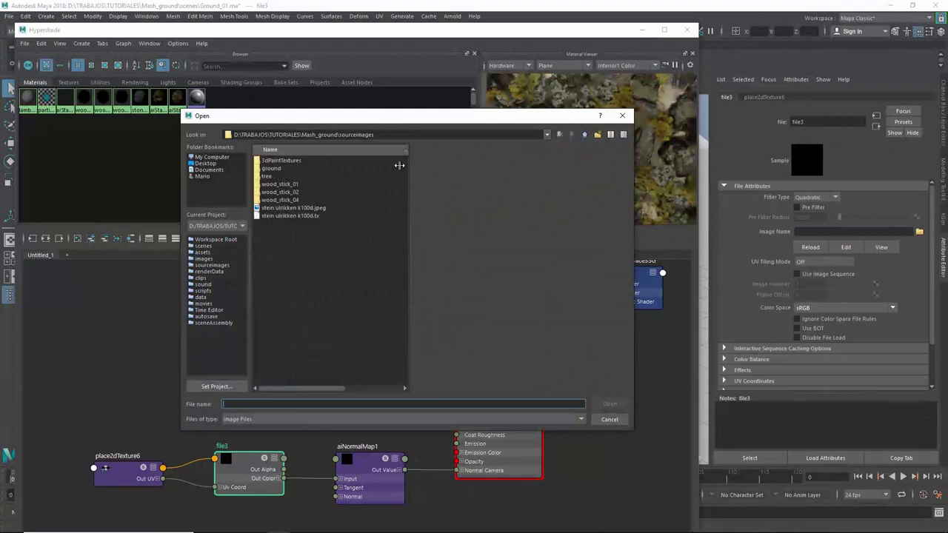
pyautogui.doubleClick(297, 185)
pyautogui.click(301, 184)
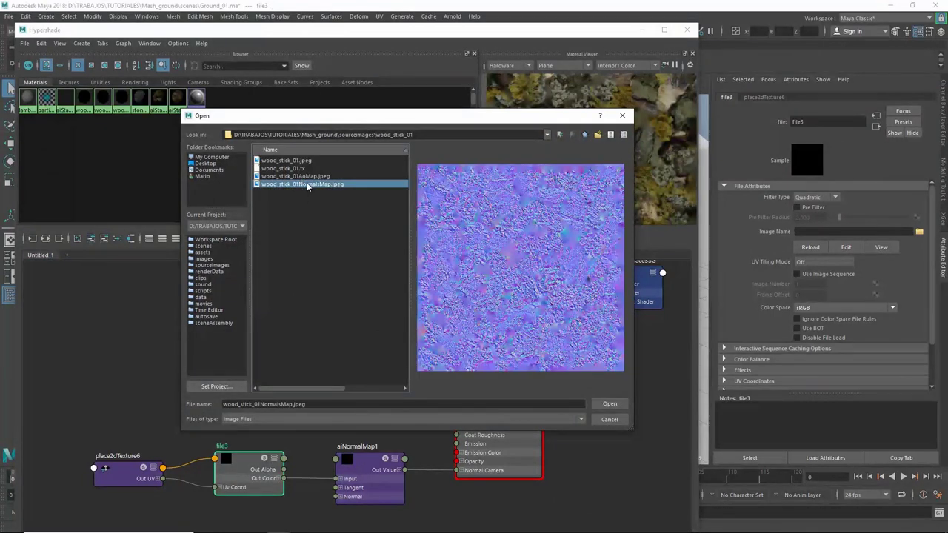
pyautogui.click(609, 404)
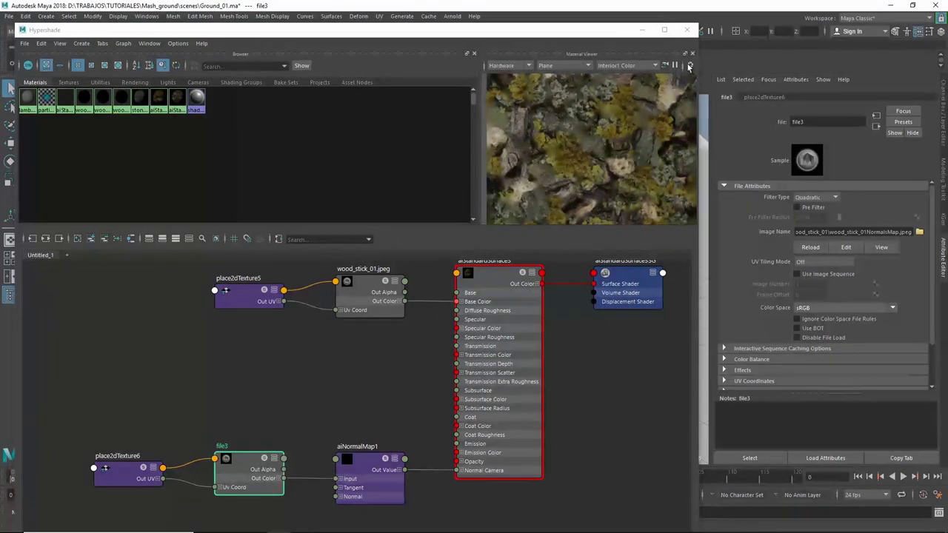
pyautogui.click(686, 29)
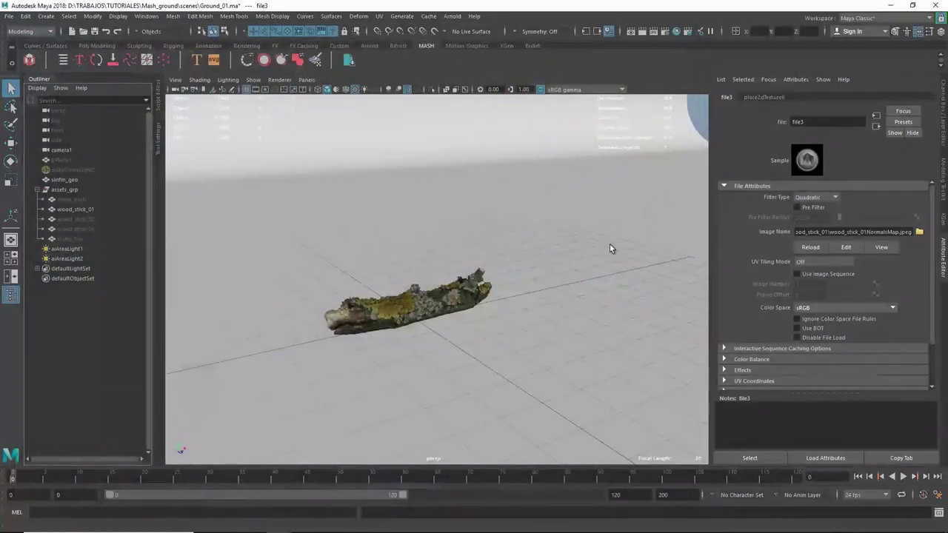
# Lower aiNormalMap1 Strength to 0.5 for wood_stick_01.
pyautogui.click(877, 126)
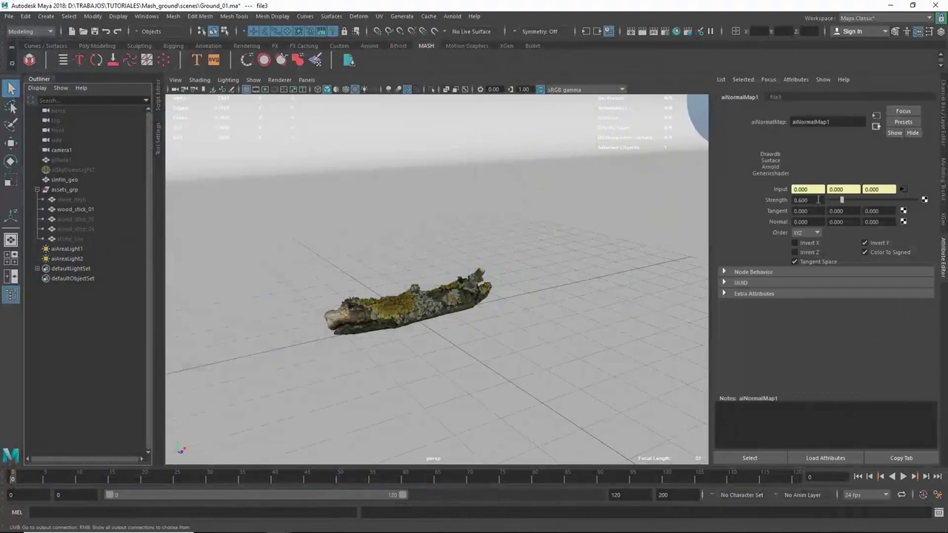
pyautogui.keyDown('ctrl'); pyautogui.moveTo(819, 199); pyautogui.dragTo(774, 206); pyautogui.keyUp('ctrl')
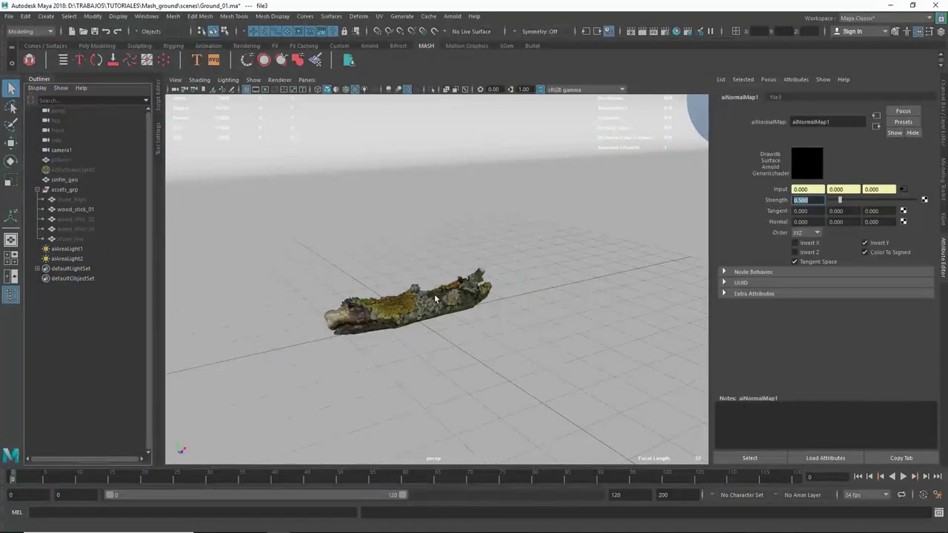
pyautogui.keyDown('alt'); pyautogui.moveTo(435, 298); pyautogui.dragTo(467, 293); pyautogui.keyUp('alt')
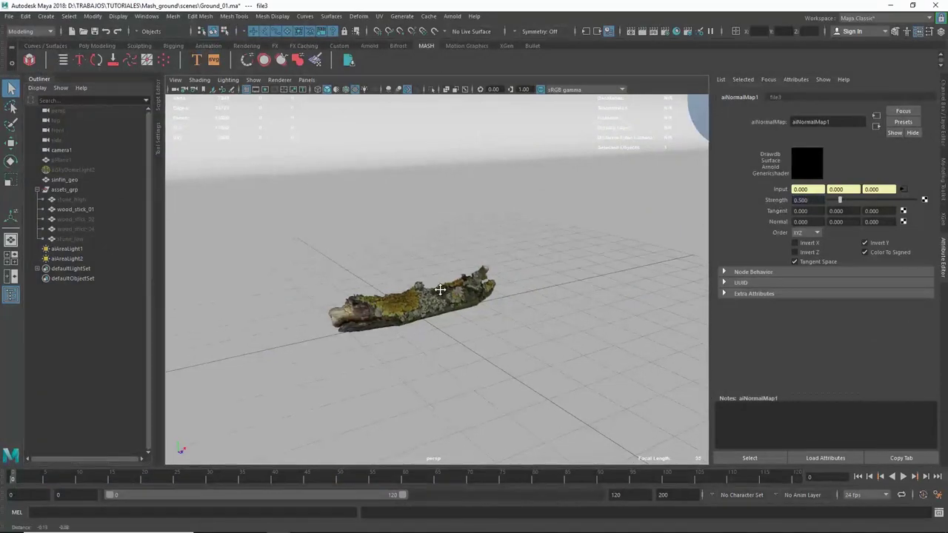
# Preview a region render of the stick in Arnold RenderView from cameraShape1.
pyautogui.click(452, 17)
pyautogui.click(474, 46)
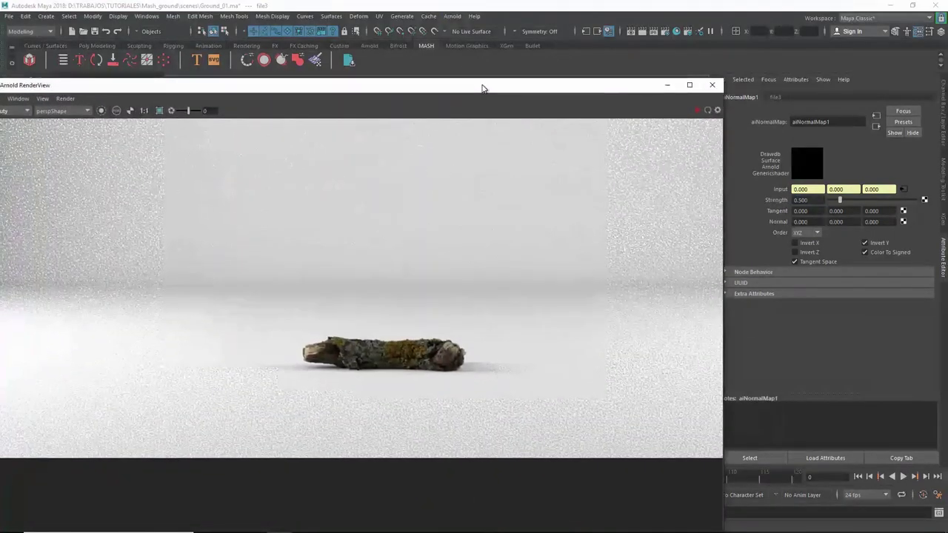
pyautogui.moveTo(264, 308); pyautogui.dragTo(504, 402)
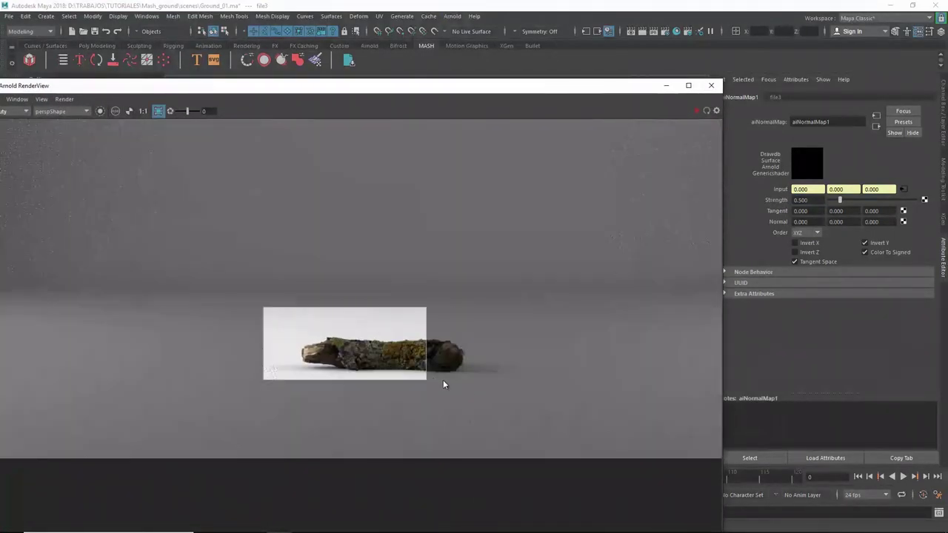
pyautogui.click(697, 112)
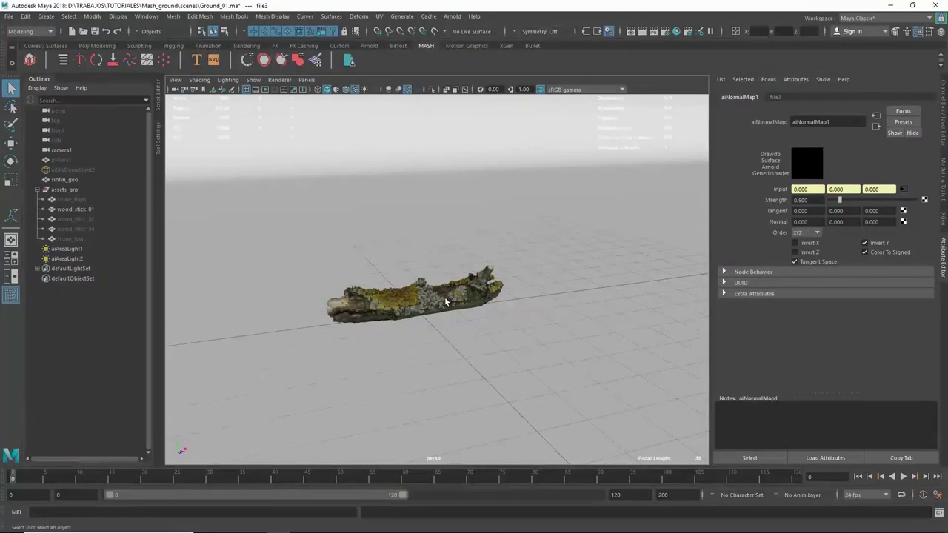
# Hide wood_stick_01, unhide wood_stick_04 and frame it in the viewport.
pyautogui.click(455, 295)
pyautogui.hotkey('ctrl', 'h')
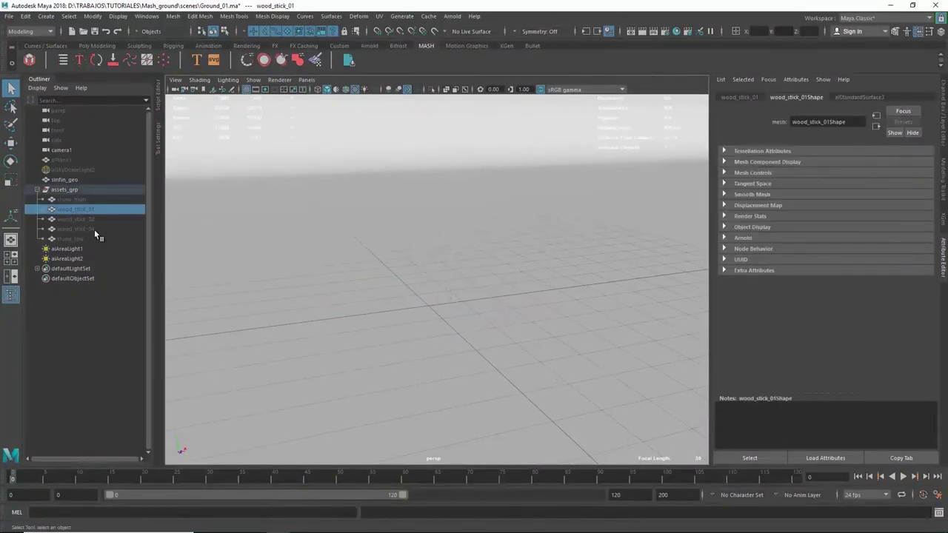
pyautogui.click(97, 229)
pyautogui.hotkey('shift', 'h')
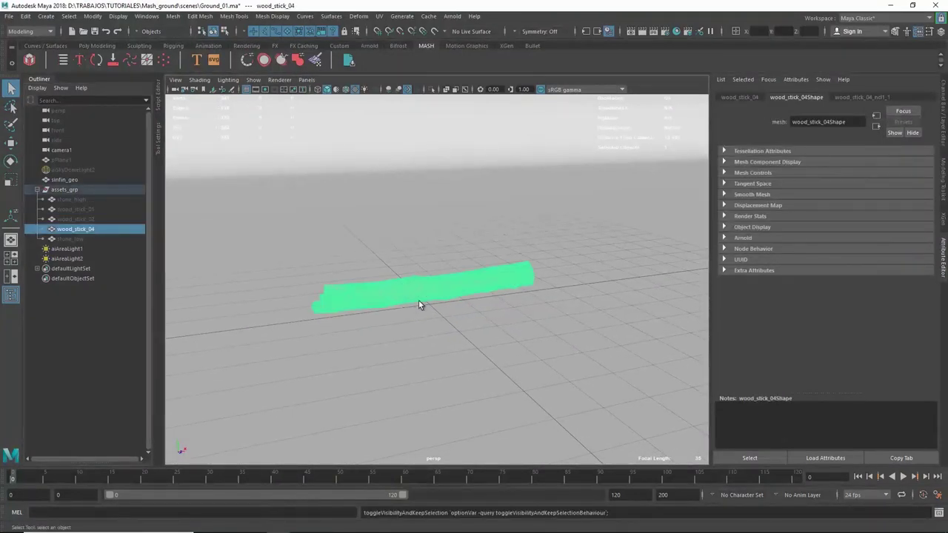
pyautogui.press('f')
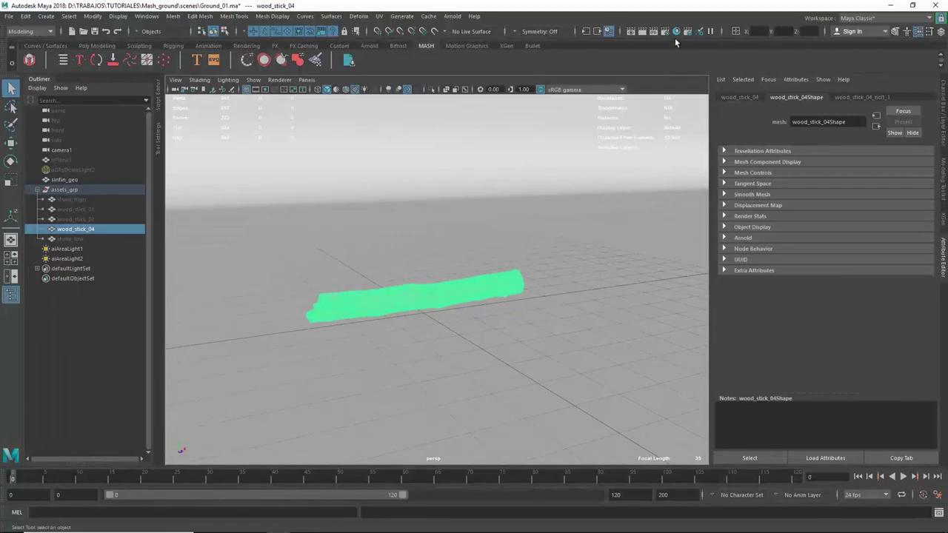
# Duplicate aiStandardSurface3's shading network as aiStandardSurface5 and place the copy beside the original.
pyautogui.click(676, 32)
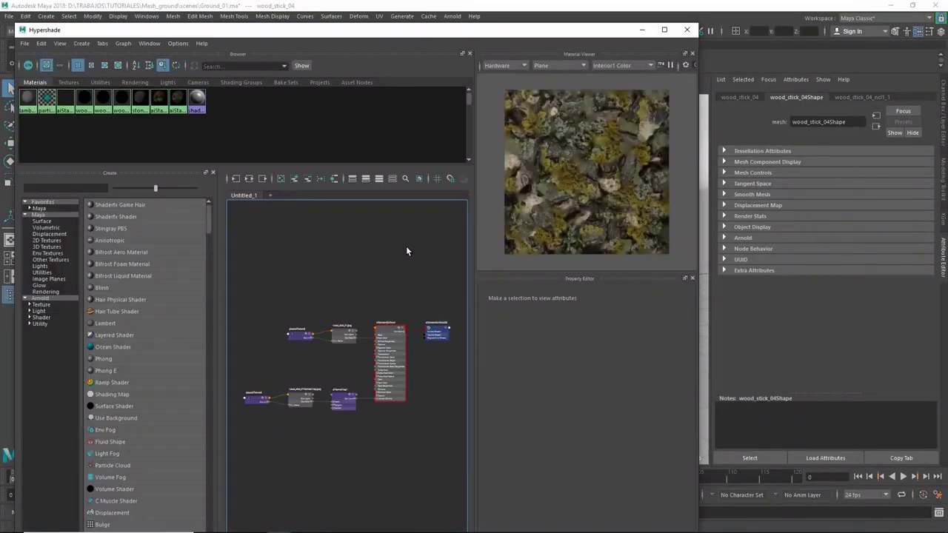
pyautogui.scroll(1, 376, 288)
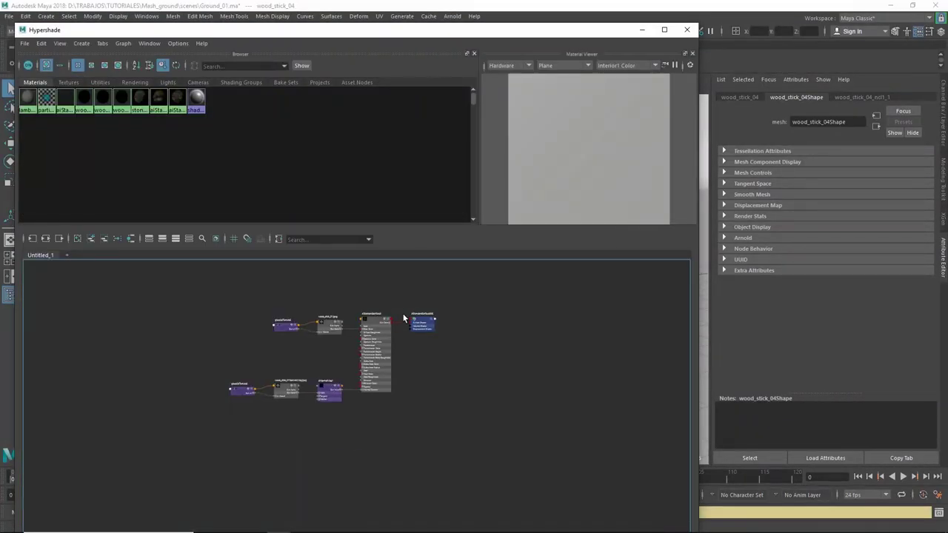
pyautogui.scroll(2, 369, 303)
pyautogui.scroll(2, 392, 315)
pyautogui.click(376, 354)
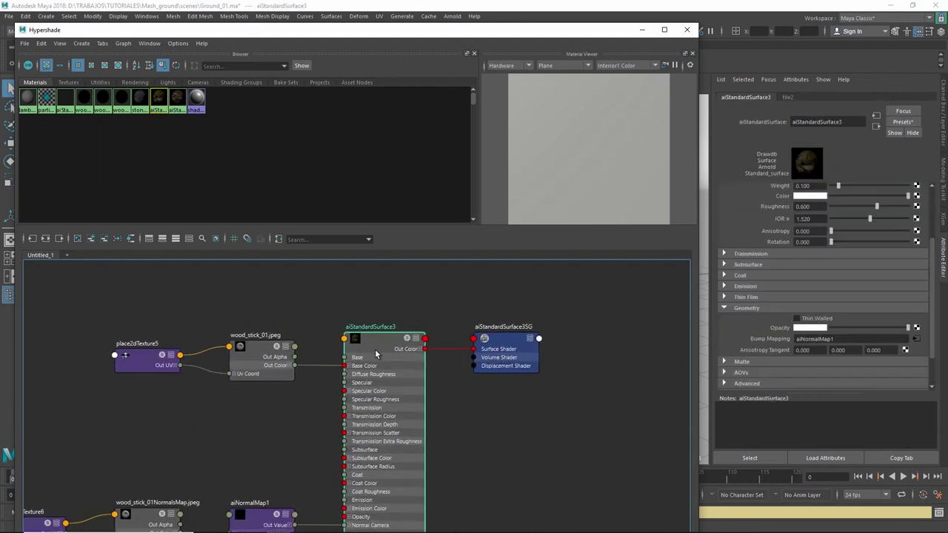
pyautogui.click(42, 42)
pyautogui.moveTo(58, 148)
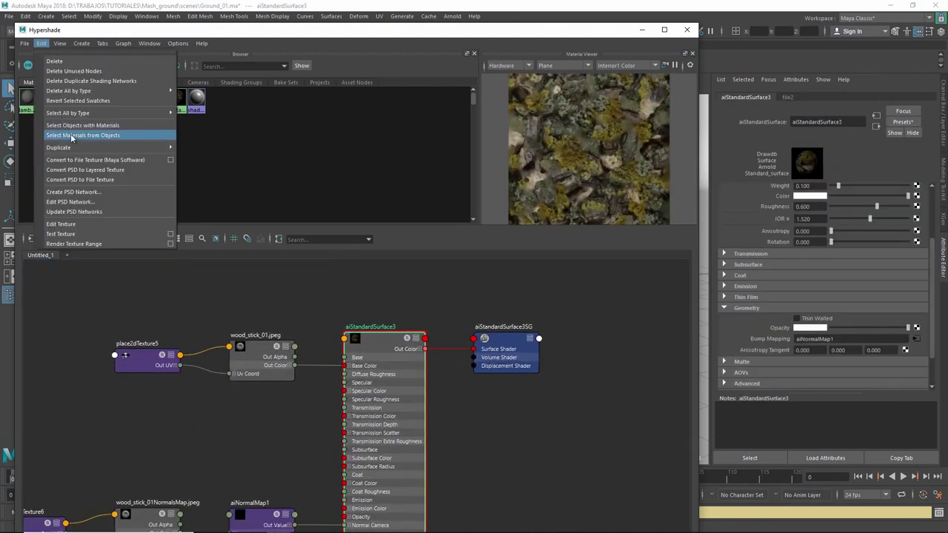
pyautogui.click(209, 148)
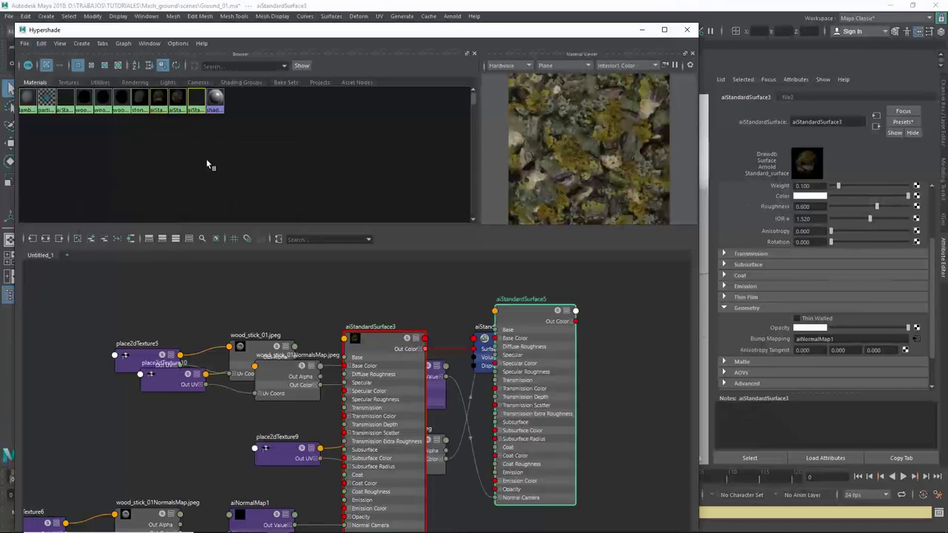
pyautogui.moveTo(531, 319); pyautogui.dragTo(672, 305)
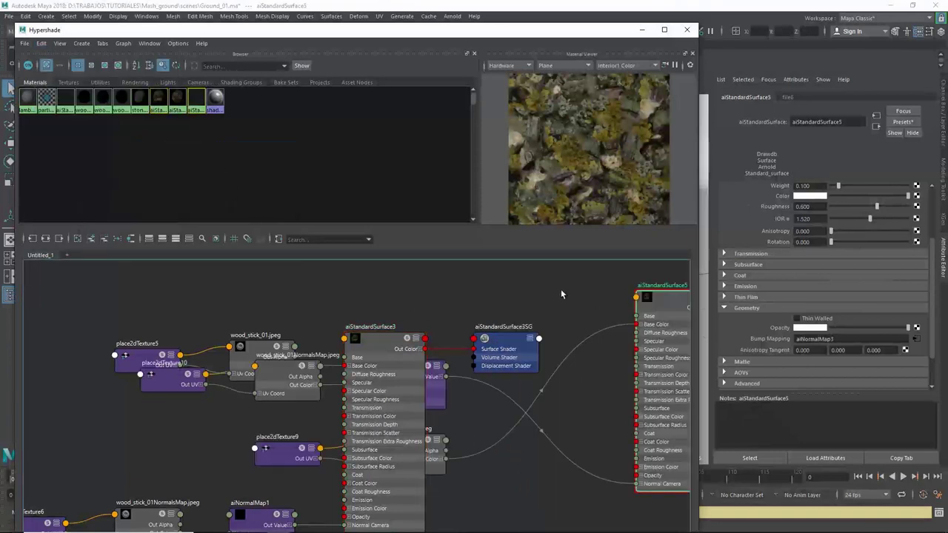
pyautogui.keyDown('alt'); pyautogui.moveTo(497, 309); pyautogui.dragTo(502, 302, button='middle'); pyautogui.keyUp('alt')
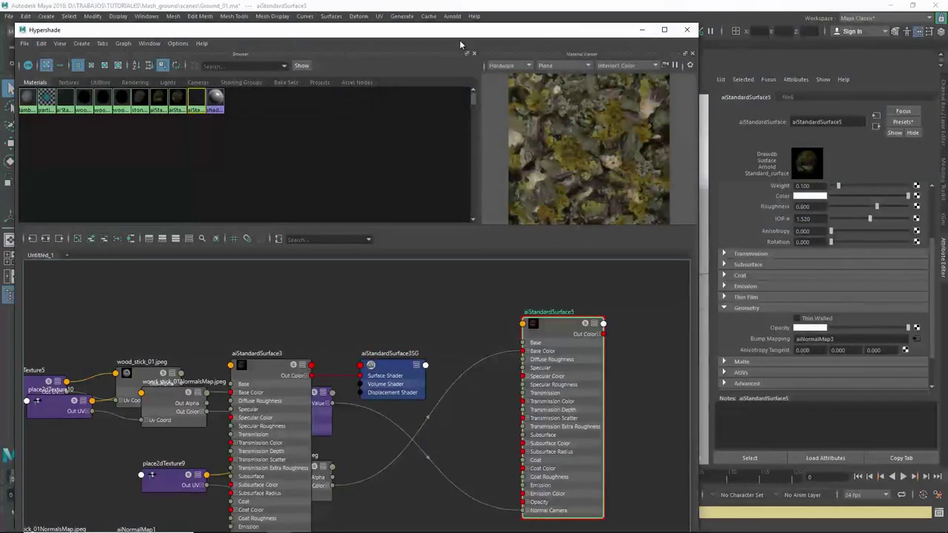
pyautogui.moveTo(571, 34); pyautogui.dragTo(355, 38)
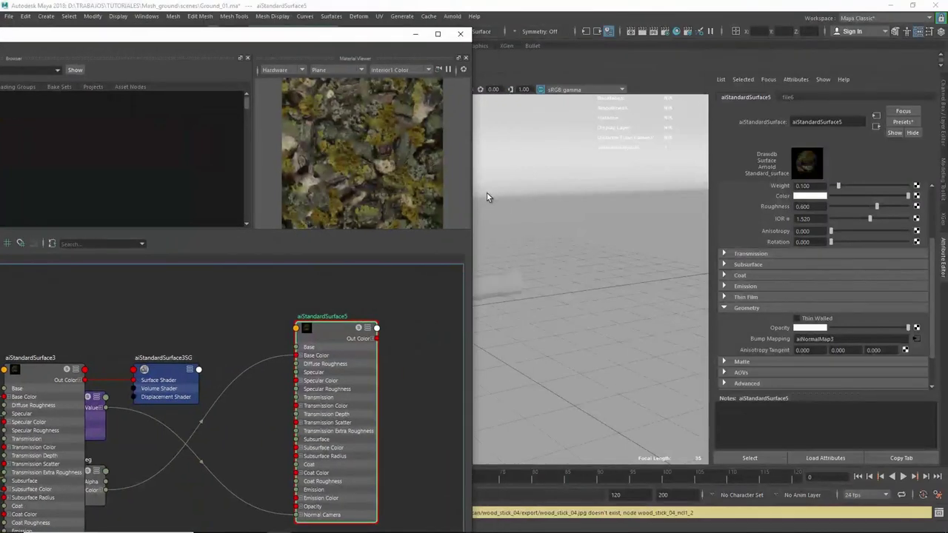
pyautogui.click(500, 285)
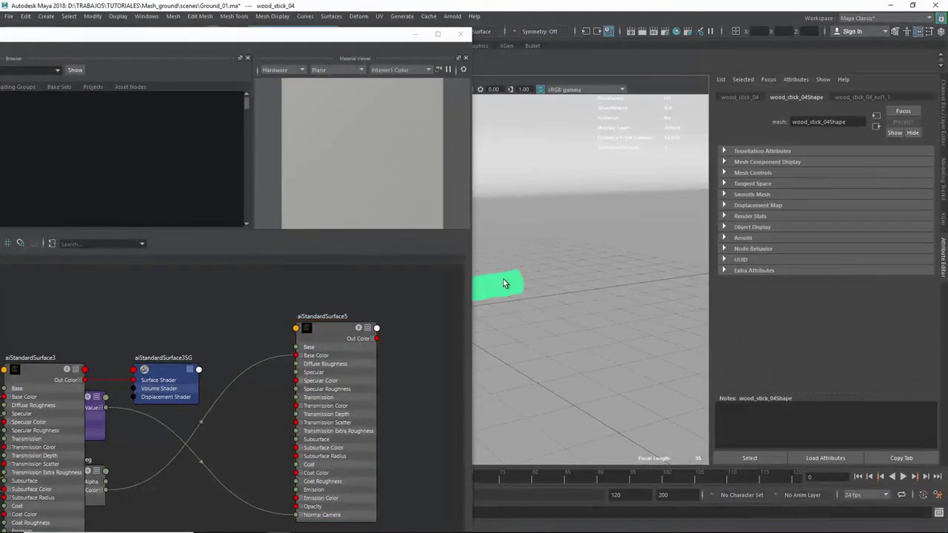
# Assign aiStandardSurface5 to the selected wood_stick_04 log.
pyautogui.keyDown('alt'); pyautogui.moveTo(615, 262); pyautogui.dragTo(600, 256); pyautogui.keyUp('alt')
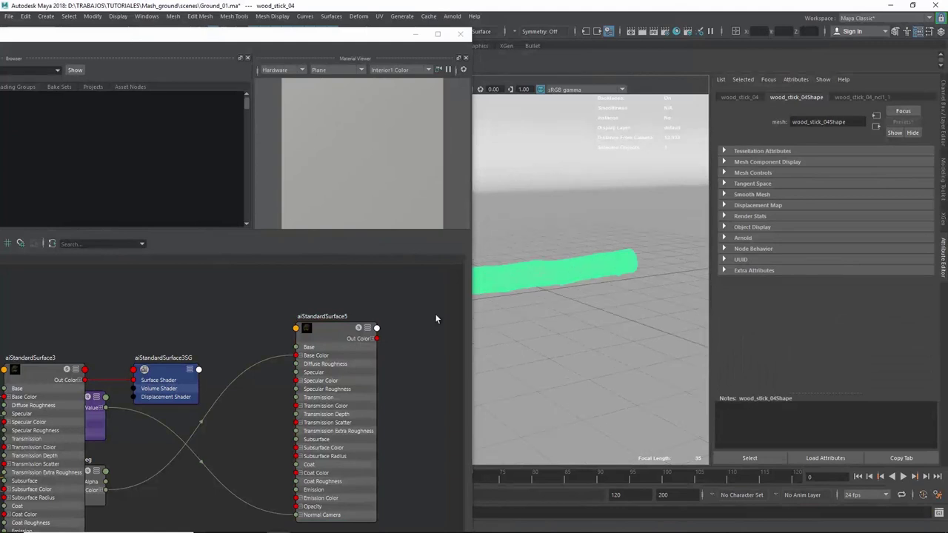
pyautogui.rightClick(334, 323)
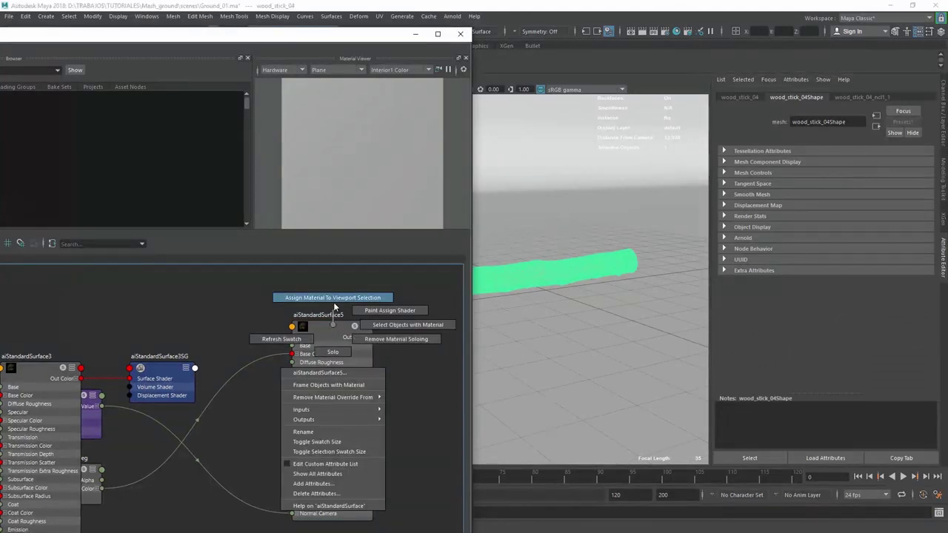
pyautogui.click(333, 297)
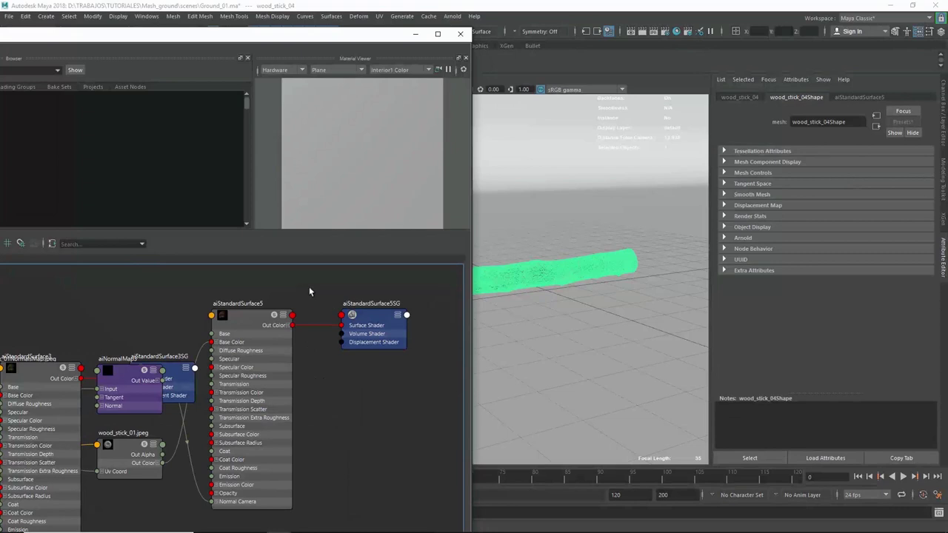
pyautogui.click(524, 280)
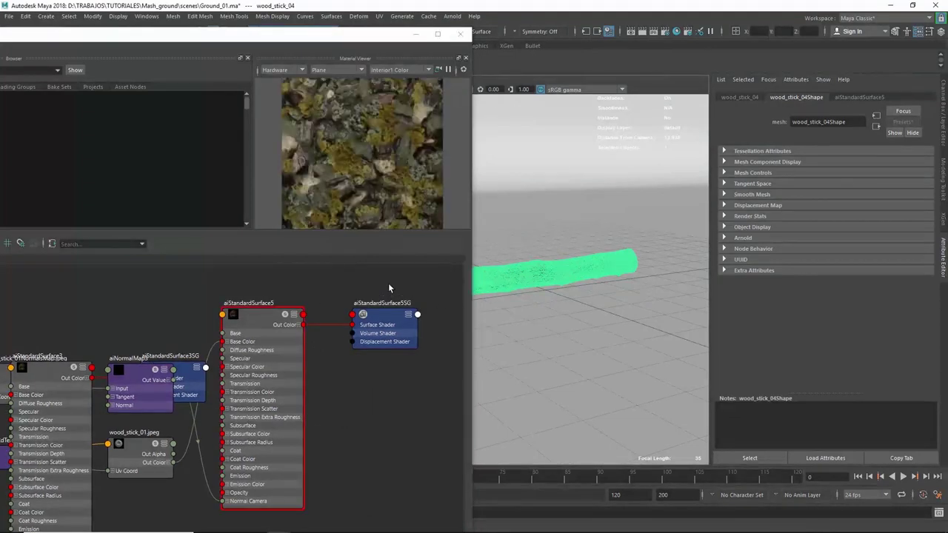
pyautogui.moveTo(388, 287); pyautogui.dragTo(390, 303, button='right')
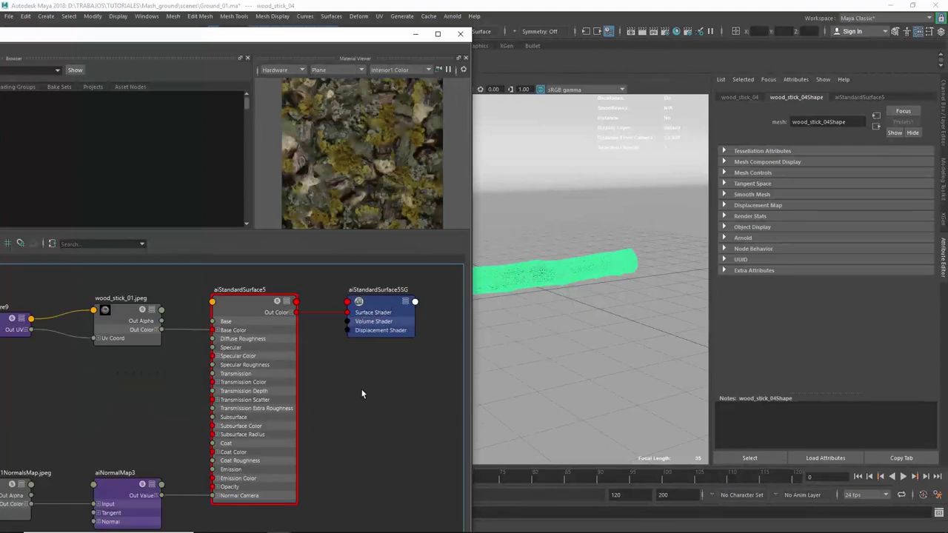
# Replace the colour texture with wood_stick_04.jpeg from the wood_stick_04 folder.
pyautogui.click(437, 34)
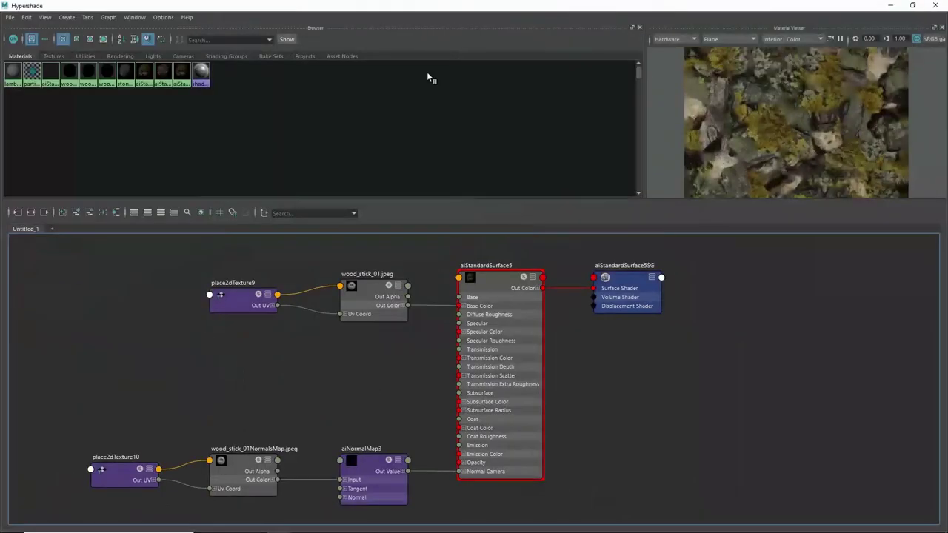
pyautogui.click(380, 280)
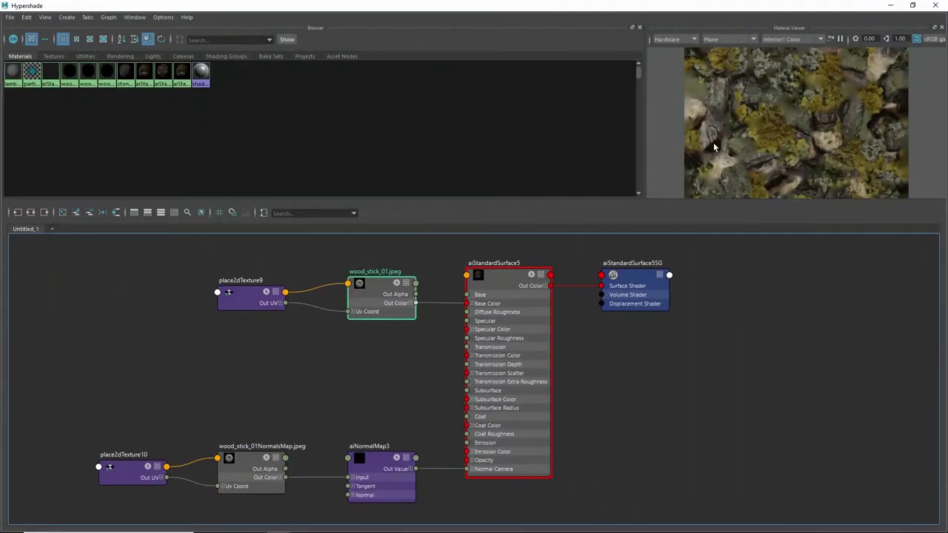
pyautogui.doubleClick(813, 8)
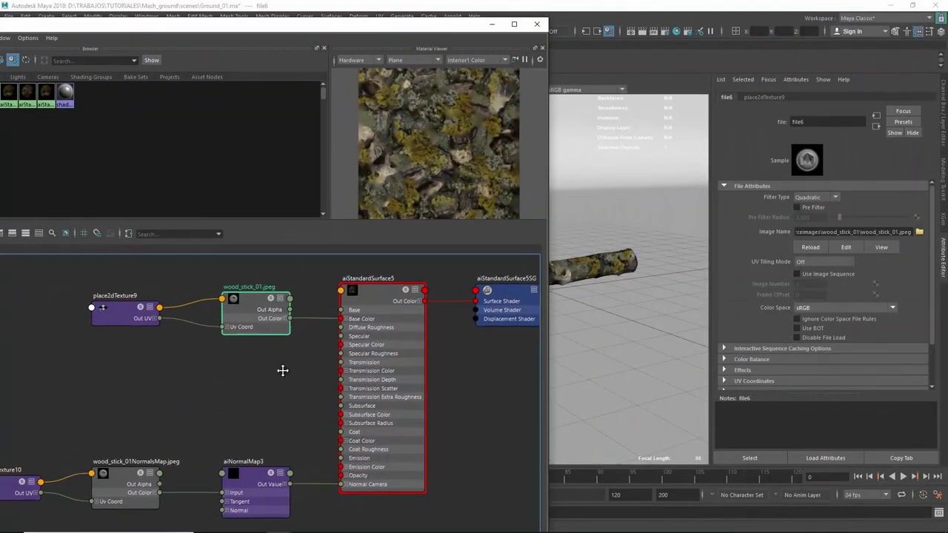
pyautogui.click(919, 232)
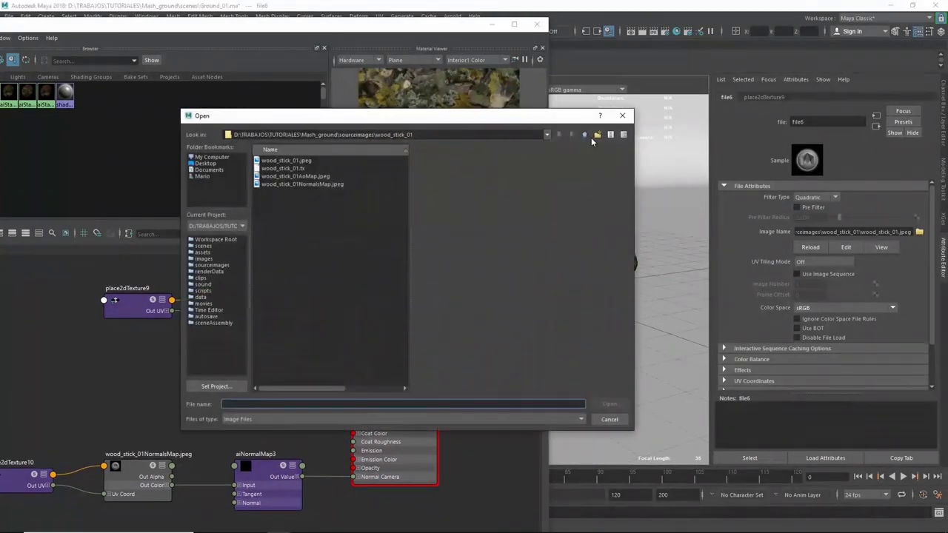
pyautogui.click(583, 136)
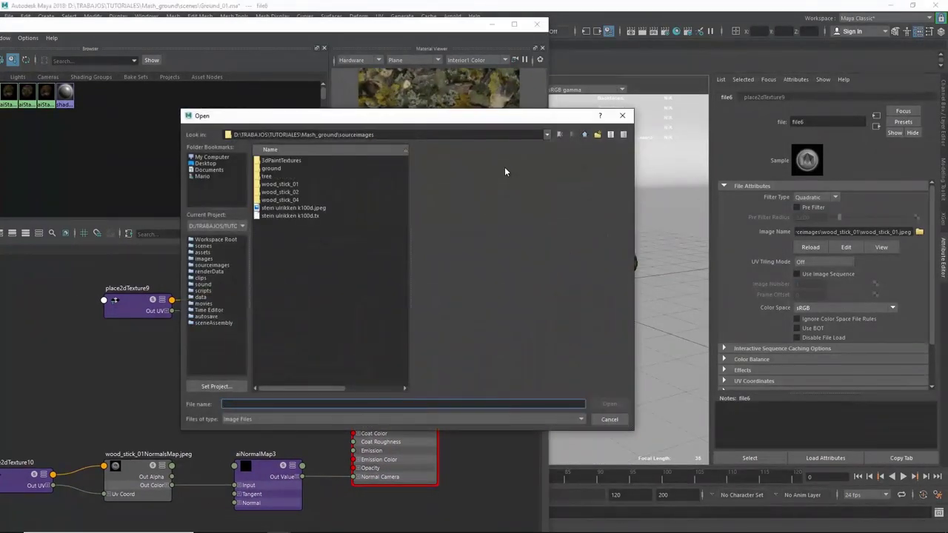
pyautogui.doubleClick(292, 200)
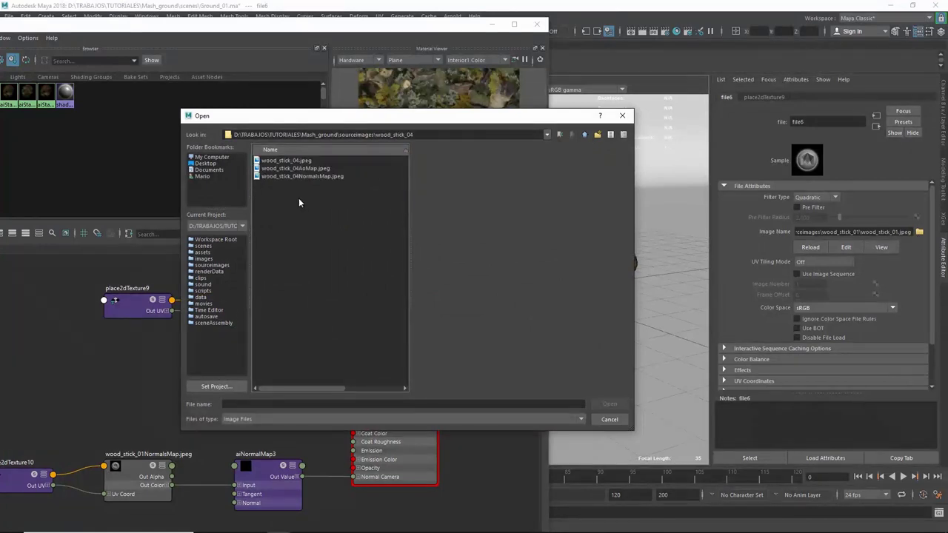
pyautogui.click(297, 161)
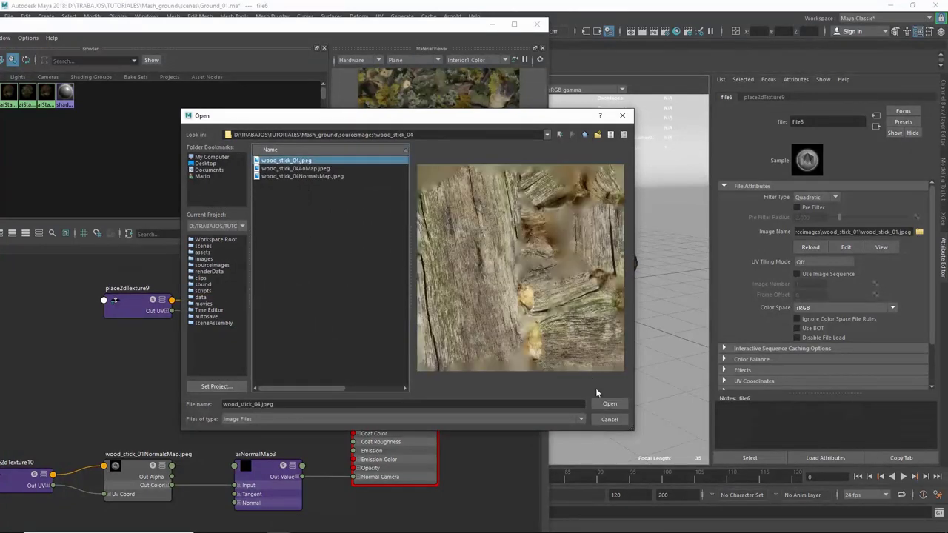
pyautogui.click(606, 403)
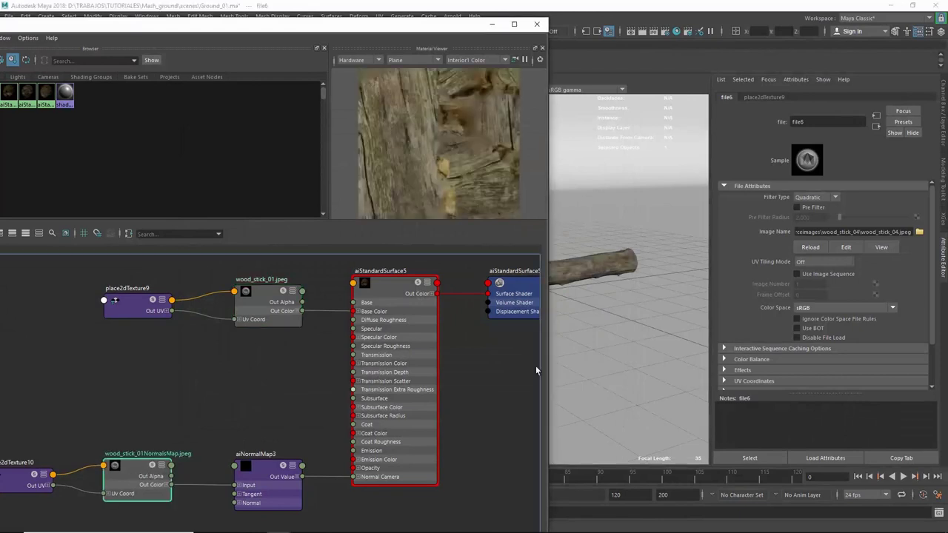
# Replace the normal map image with wood_stick_04NormalsMap.jpeg.
pyautogui.click(919, 233)
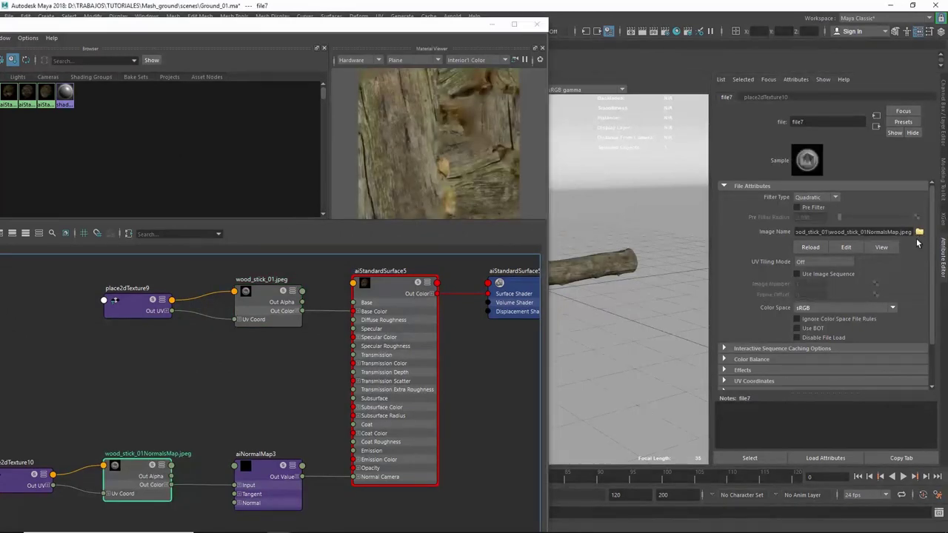
pyautogui.click(919, 233)
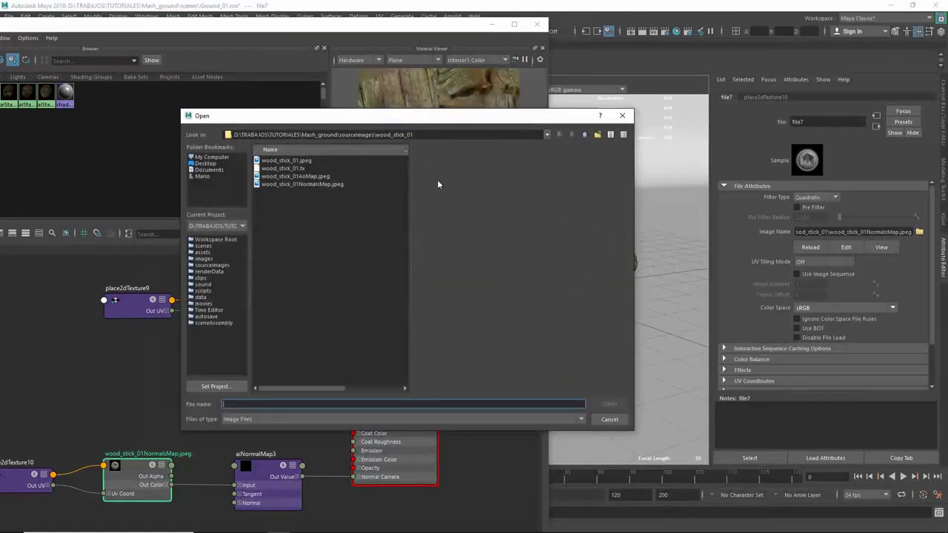
pyautogui.click(584, 136)
pyautogui.doubleClick(297, 201)
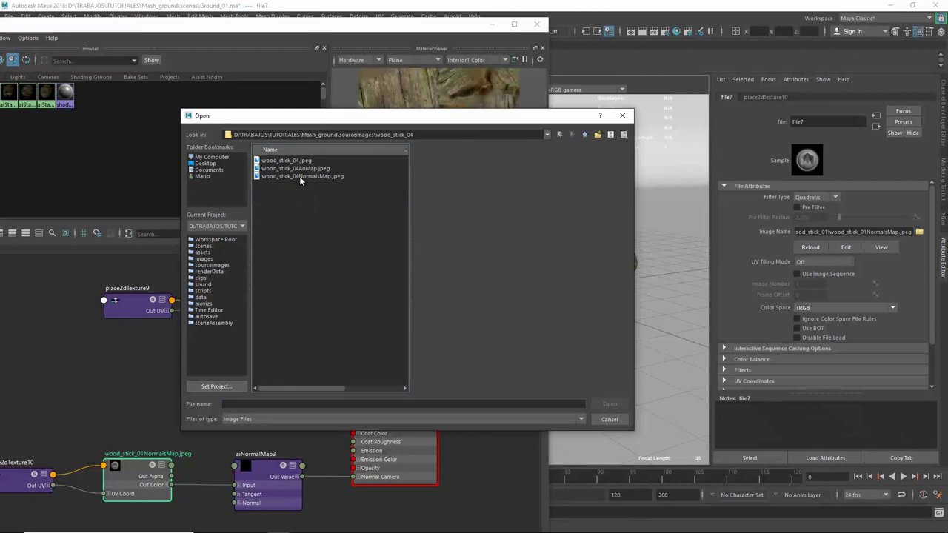
pyautogui.click(318, 177)
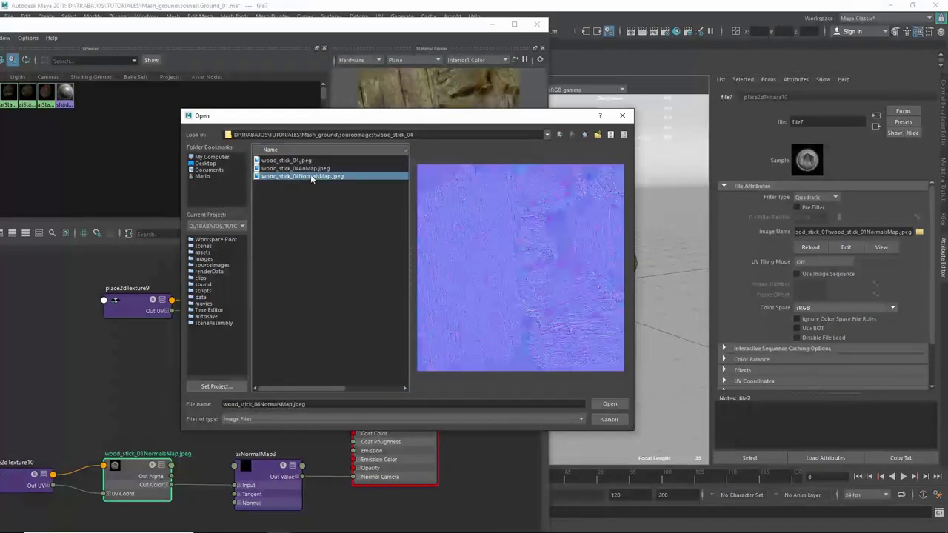
pyautogui.click(608, 404)
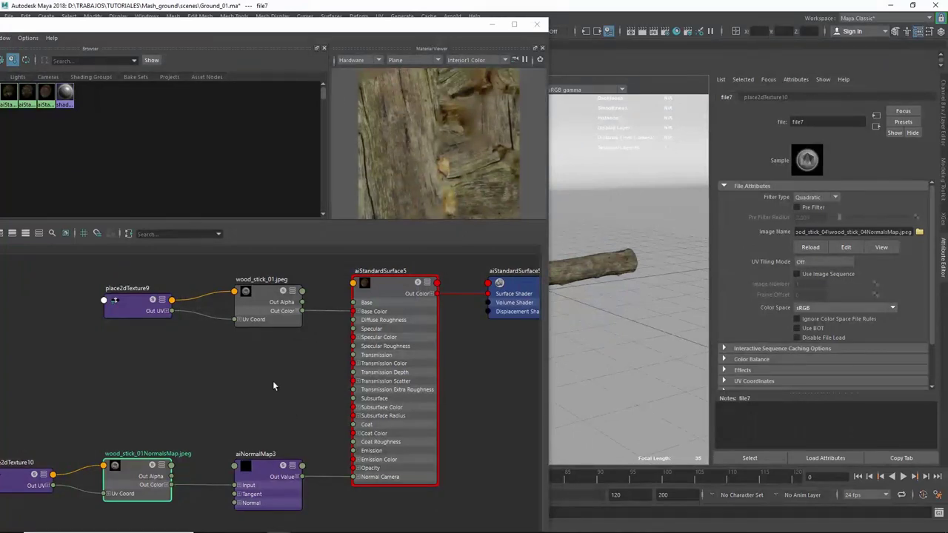
pyautogui.click(492, 24)
# Render wood_stick_04 in Arnold RenderView inside a widened region around the log, then select its material.
pyautogui.click(452, 15)
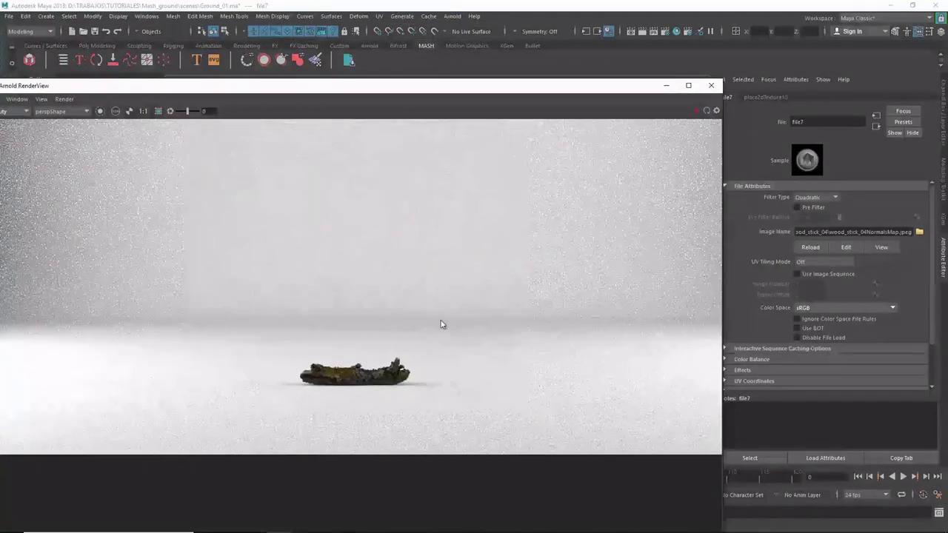
pyautogui.moveTo(440, 324); pyautogui.dragTo(265, 408)
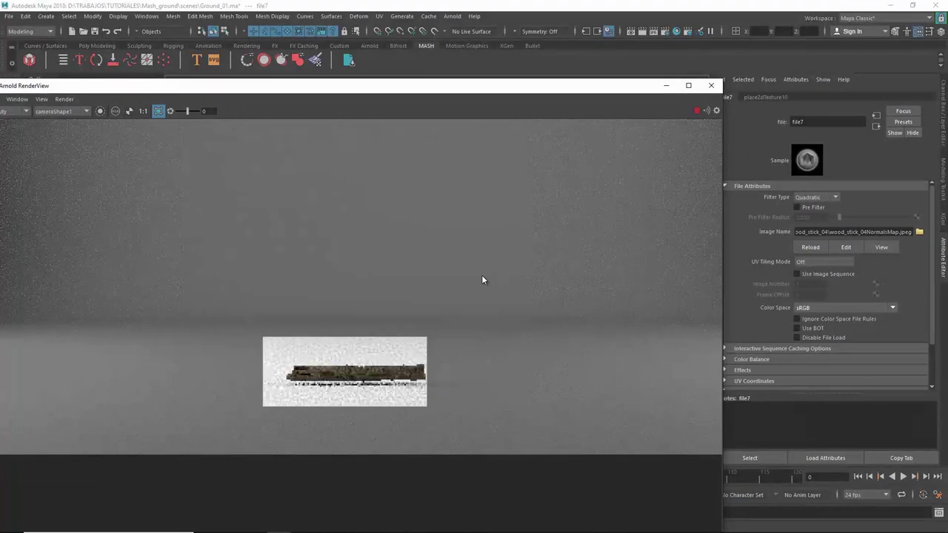
pyautogui.moveTo(427, 342)
pyautogui.mouseDown()
pyautogui.moveTo(464, 334)
pyautogui.moveTo(457, 338)
pyautogui.mouseUp()
pyautogui.moveTo(384, 390); pyautogui.dragTo(392, 313, button='middle')
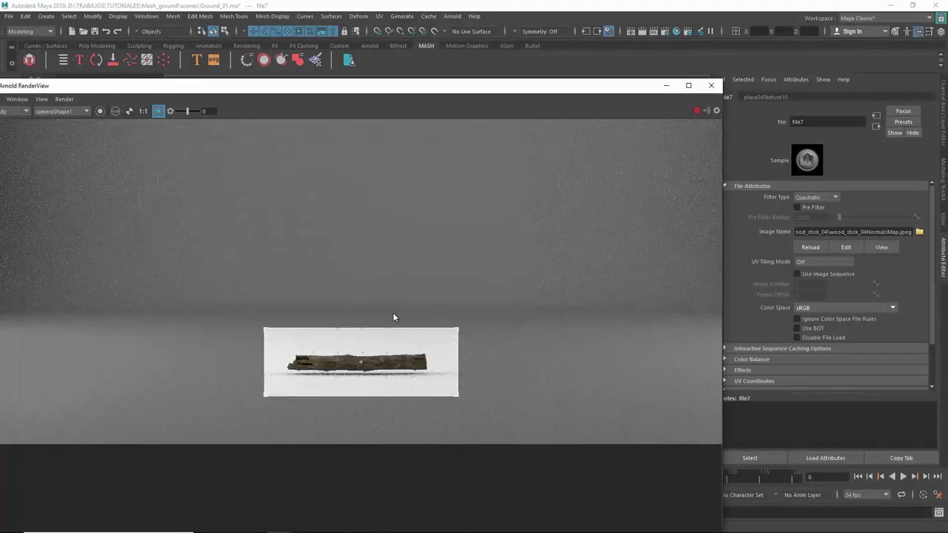
pyautogui.scroll(1, 535, 327)
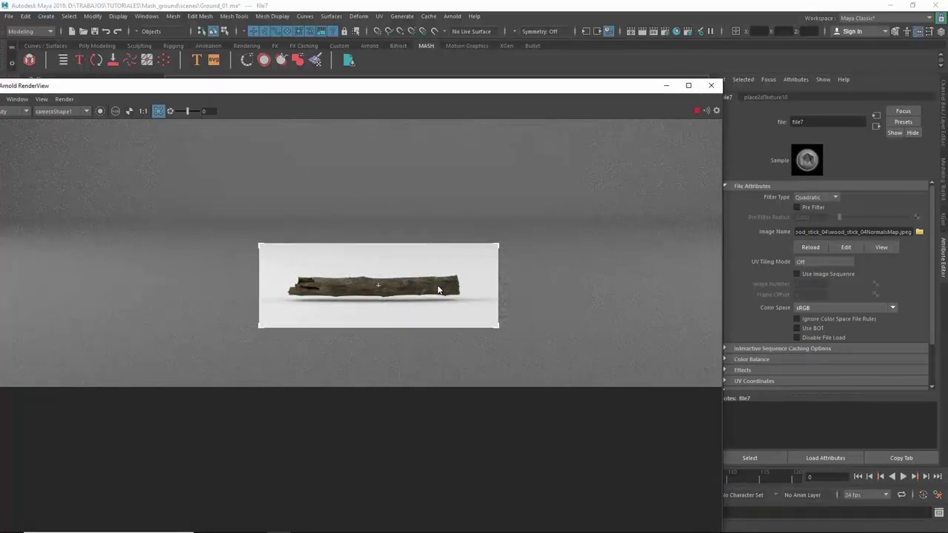
pyautogui.click(439, 290)
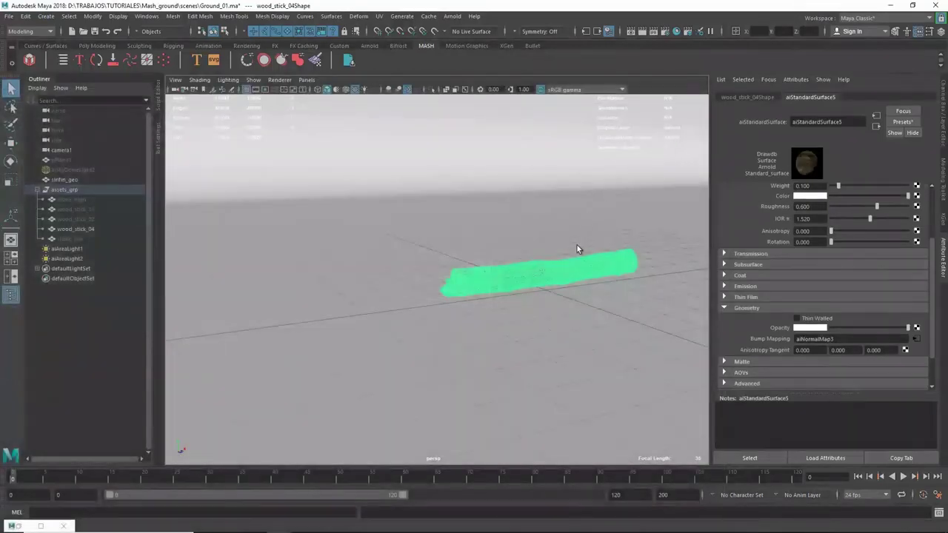
# Hide the wood_stick_04 log from the scene.
pyautogui.keyDown('alt'); pyautogui.moveTo(577, 246); pyautogui.dragTo(506, 208); pyautogui.keyUp('alt')
pyautogui.press('w')
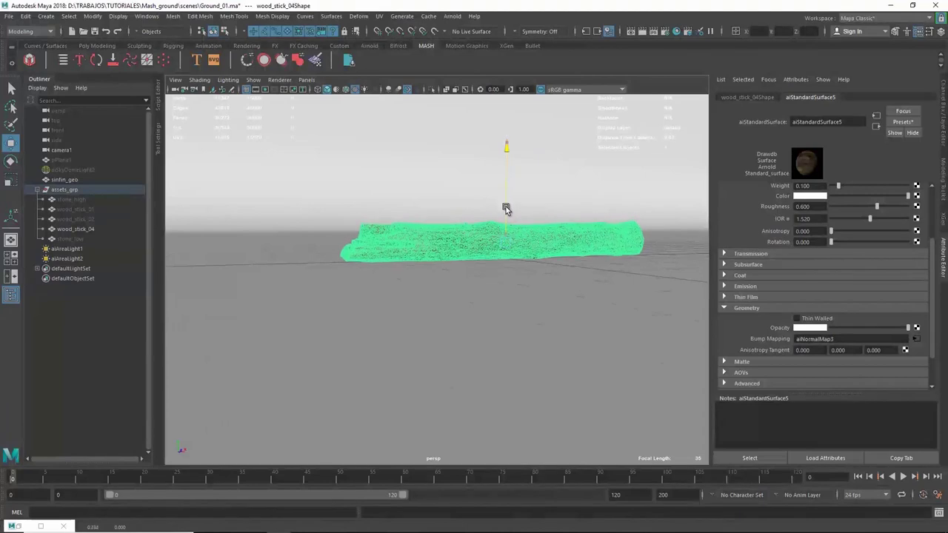
pyautogui.press('q')
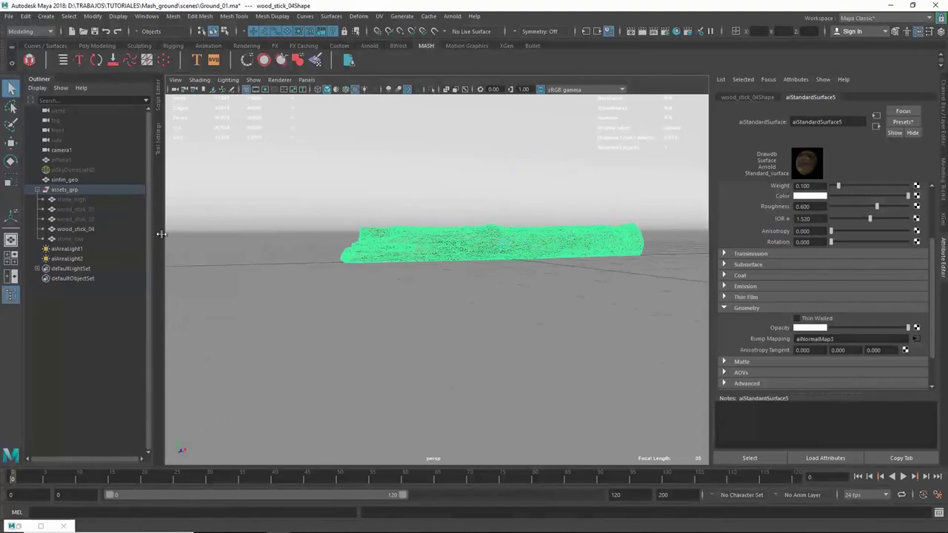
pyautogui.hotkey('ctrl', 'h')
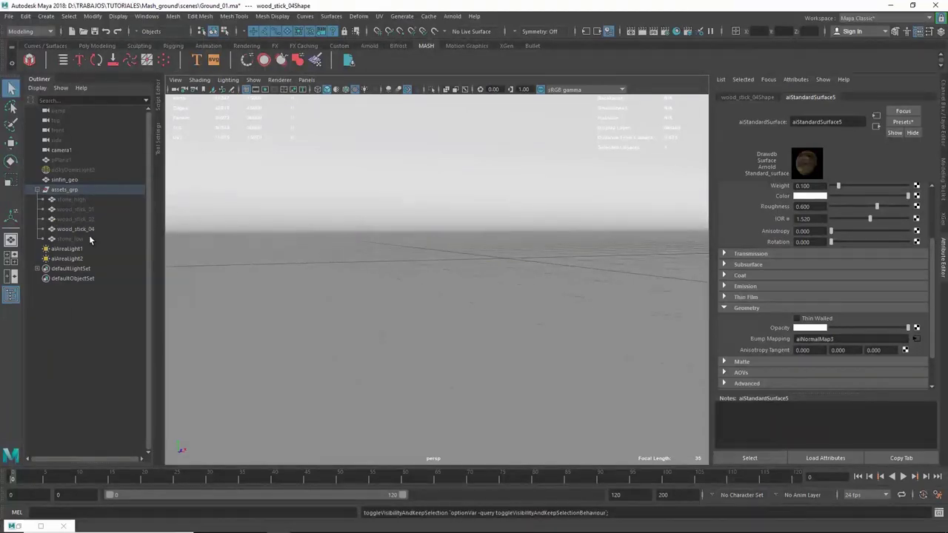
pyautogui.press('h')
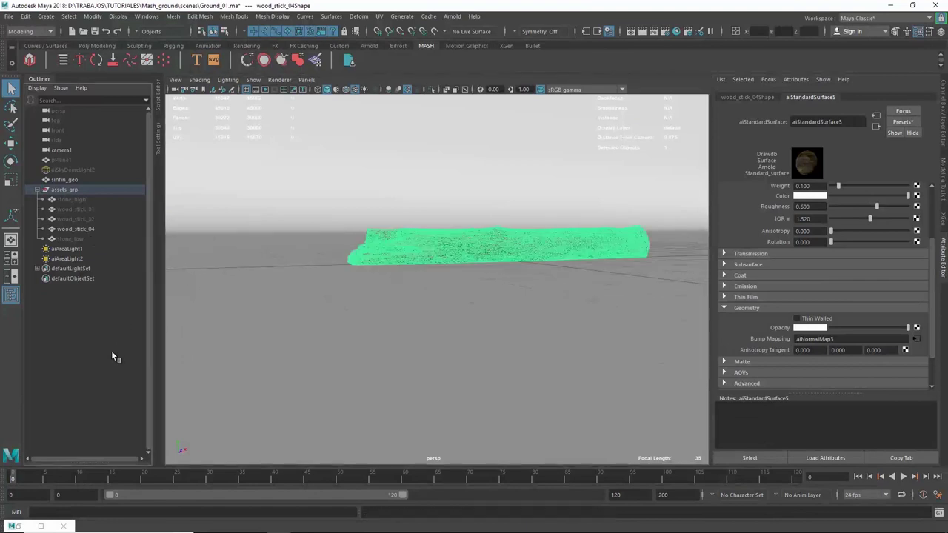
pyautogui.press('h')
pyautogui.press('h')
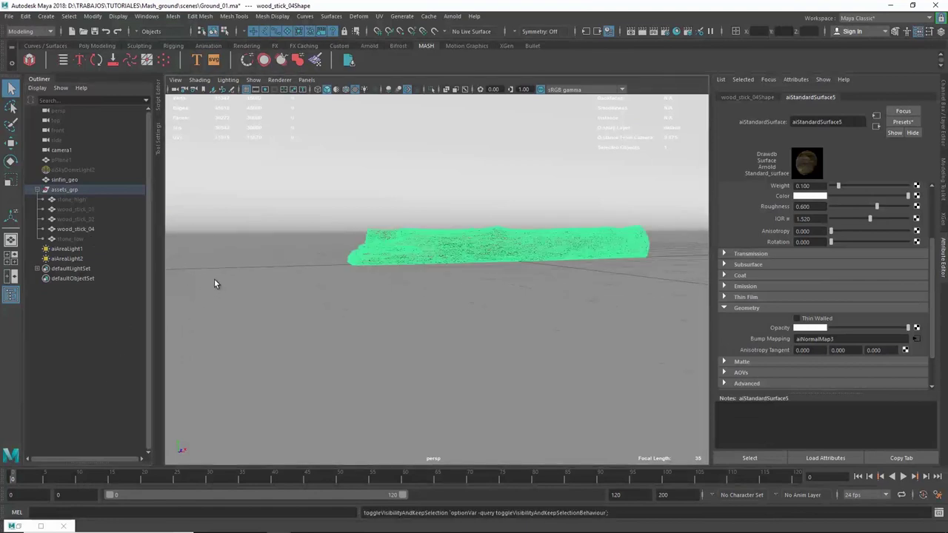
pyautogui.press('h')
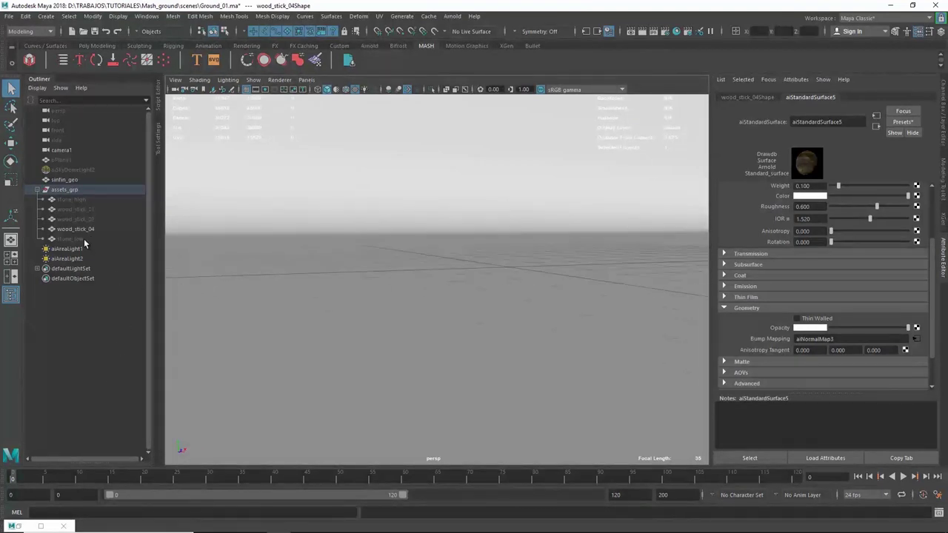
# Select the wood sticks together with stone_low and open the Hypershade.
pyautogui.moveTo(85, 238); pyautogui.dragTo(104, 235)
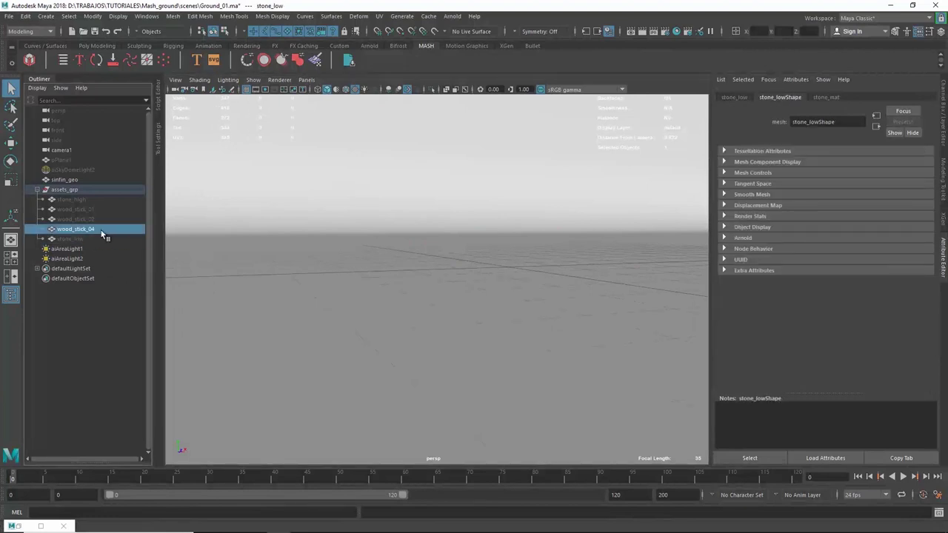
pyautogui.press('f')
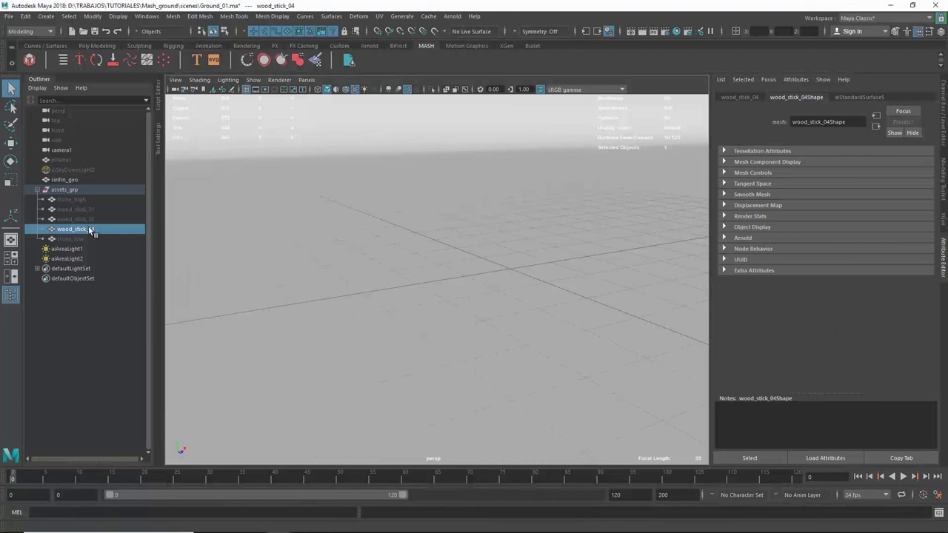
pyautogui.moveTo(88, 227); pyautogui.dragTo(170, 217)
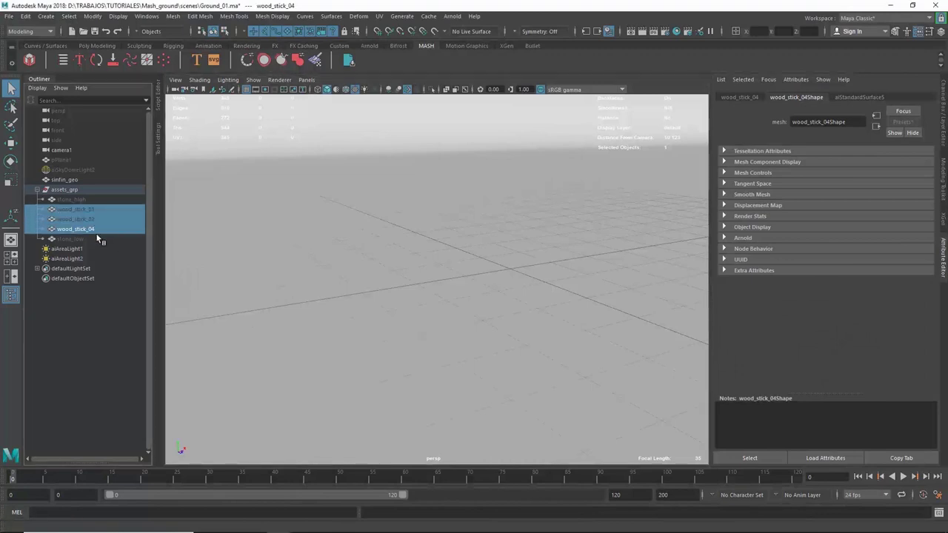
pyautogui.click(674, 33)
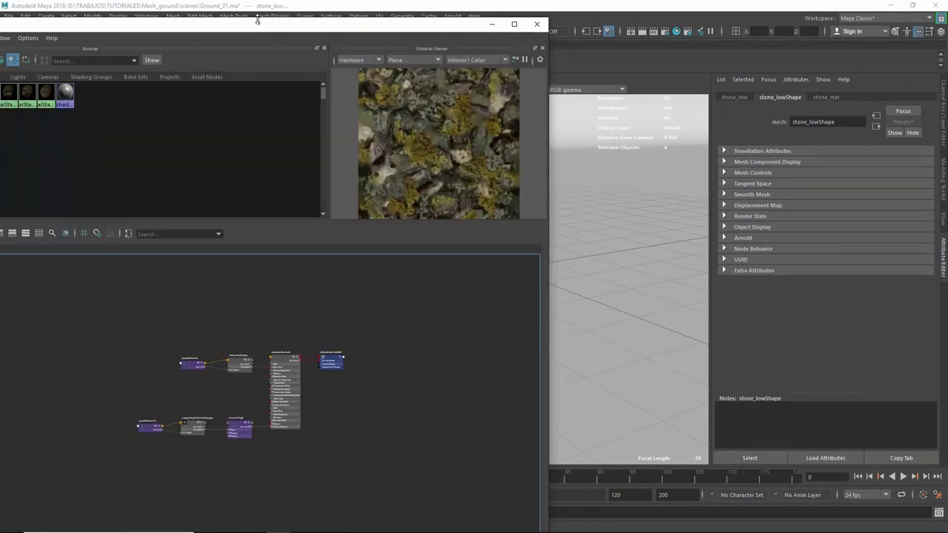
# Reposition the Hypershade and graph the materials of the viewport selection.
pyautogui.moveTo(246, 147); pyautogui.dragTo(198, 152)
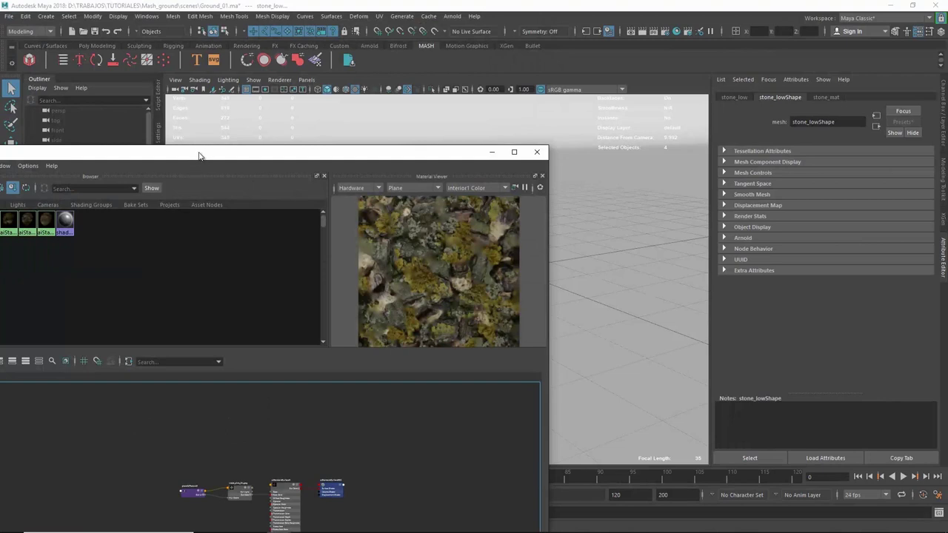
pyautogui.moveTo(198, 155); pyautogui.dragTo(405, 96)
pyautogui.rightClick(363, 358)
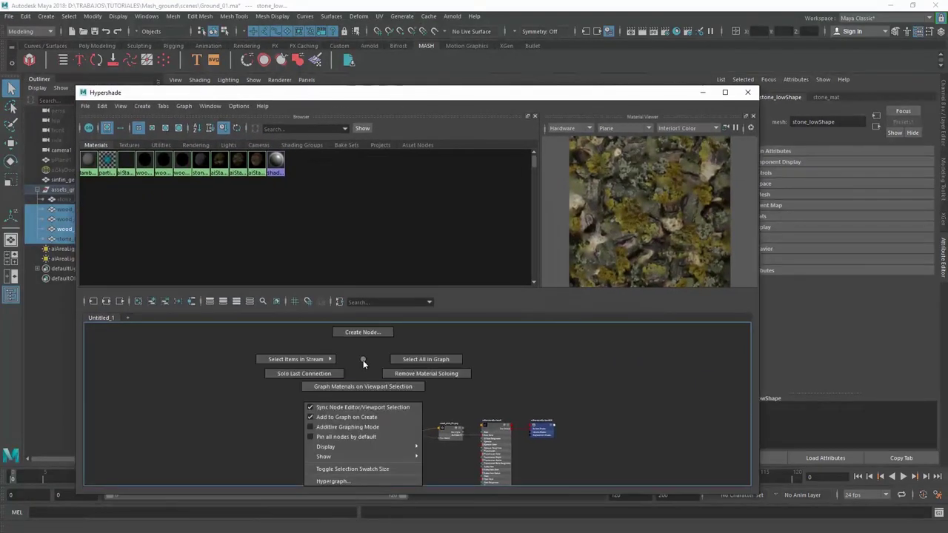
pyautogui.click(362, 379)
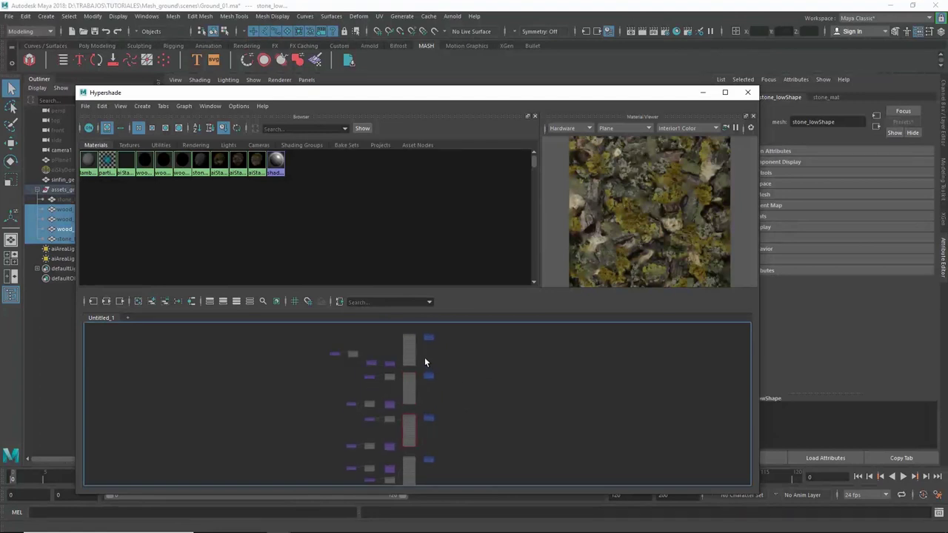
# Select all objects that use stone_mat.
pyautogui.scroll(3, 504, 352)
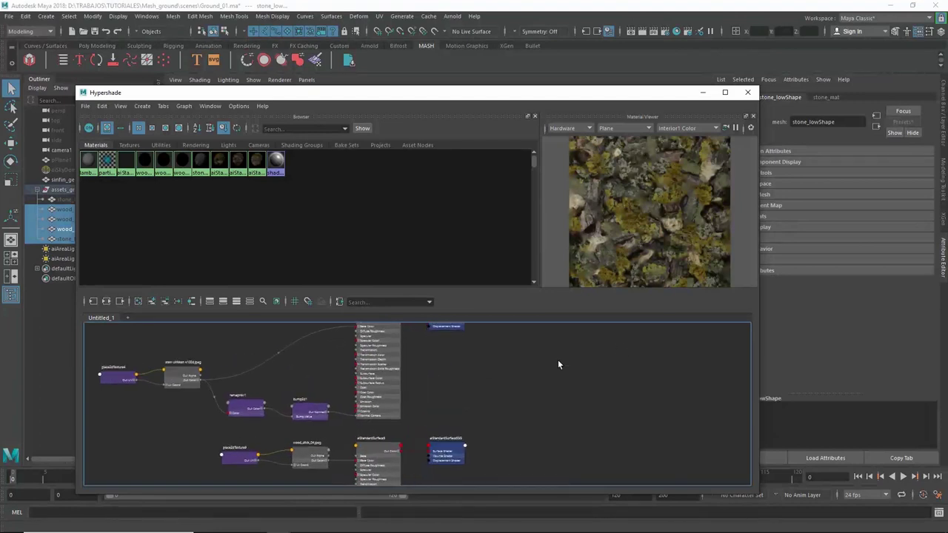
pyautogui.scroll(2, 459, 386)
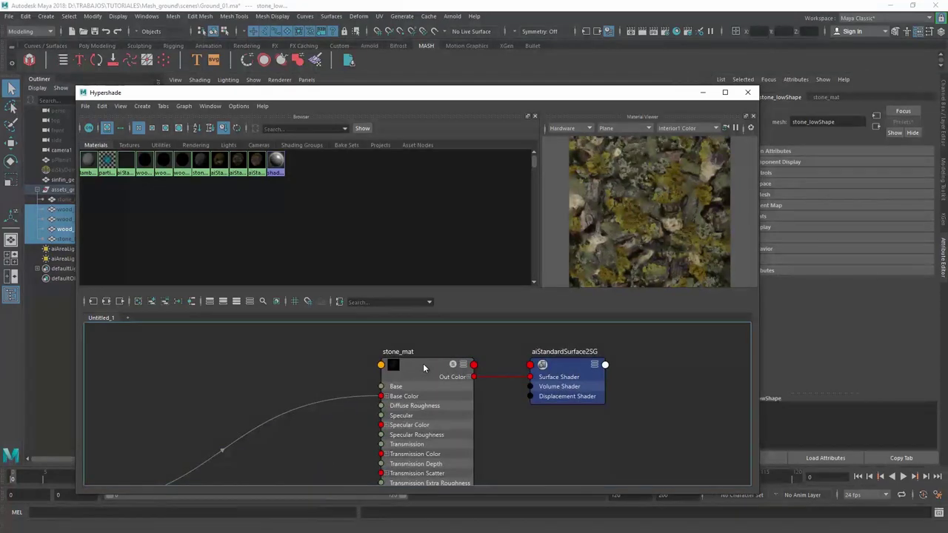
pyautogui.moveTo(423, 343); pyautogui.dragTo(457, 348, button='right')
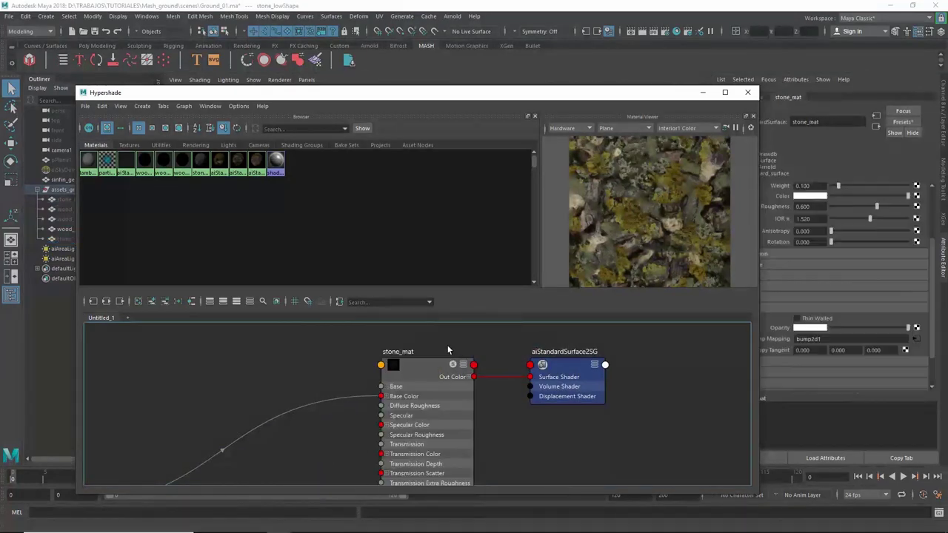
pyautogui.click(703, 93)
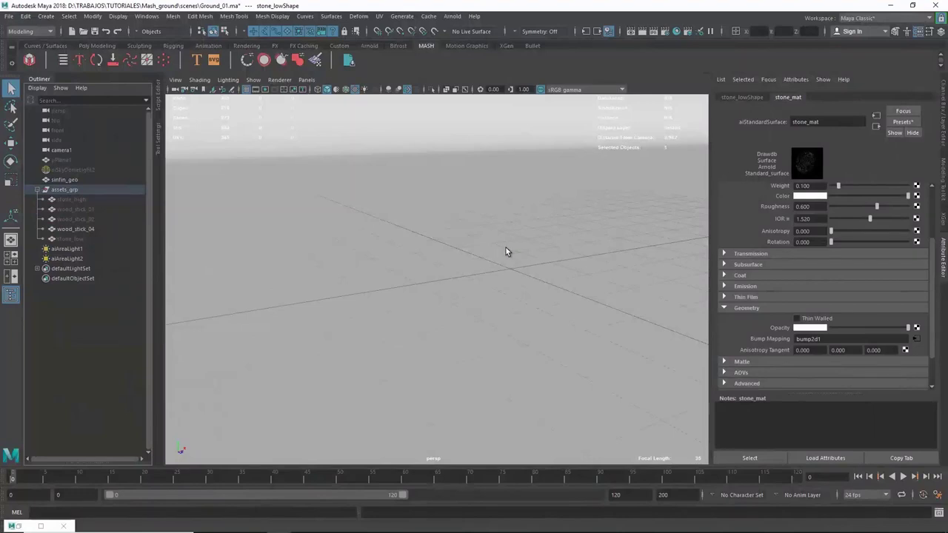
# Hide the stone_mat objects, then unhide stone_low.
pyautogui.press('h')
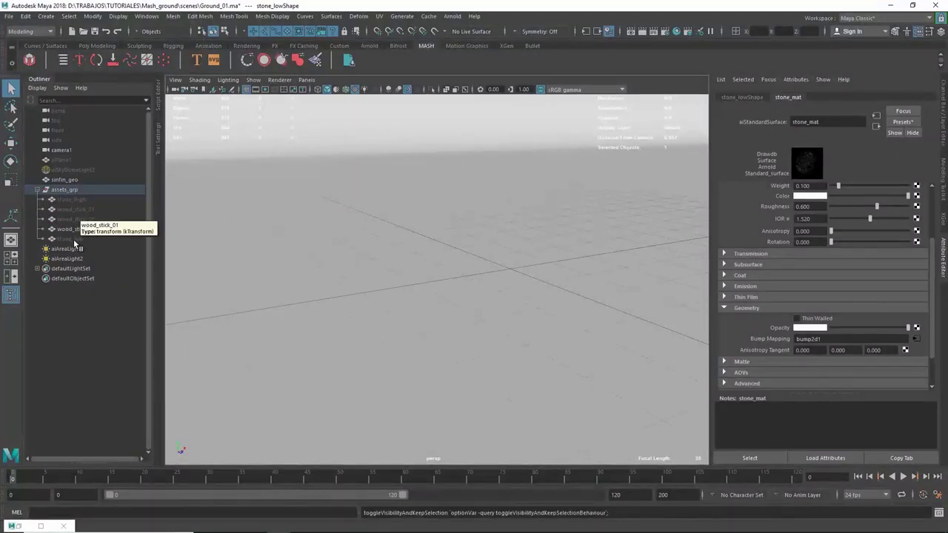
pyautogui.click(73, 239)
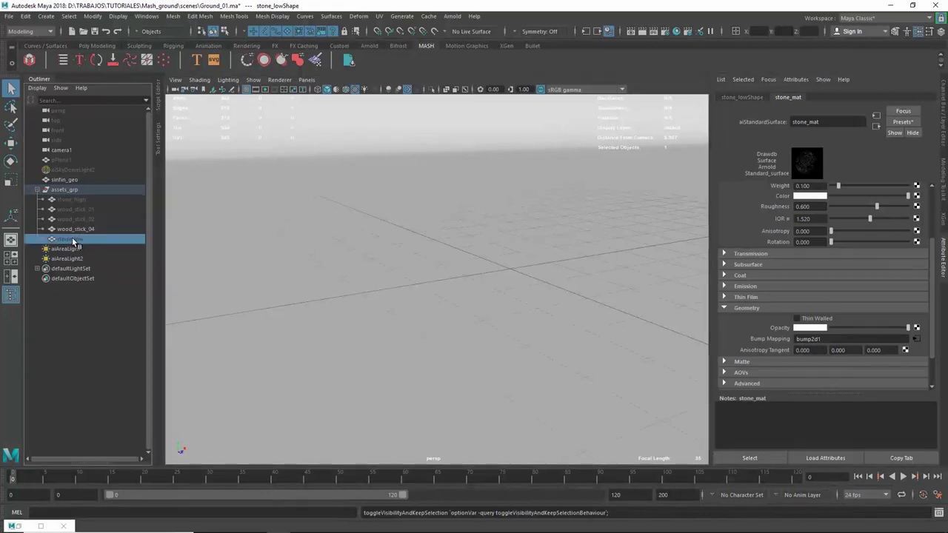
pyautogui.press('h')
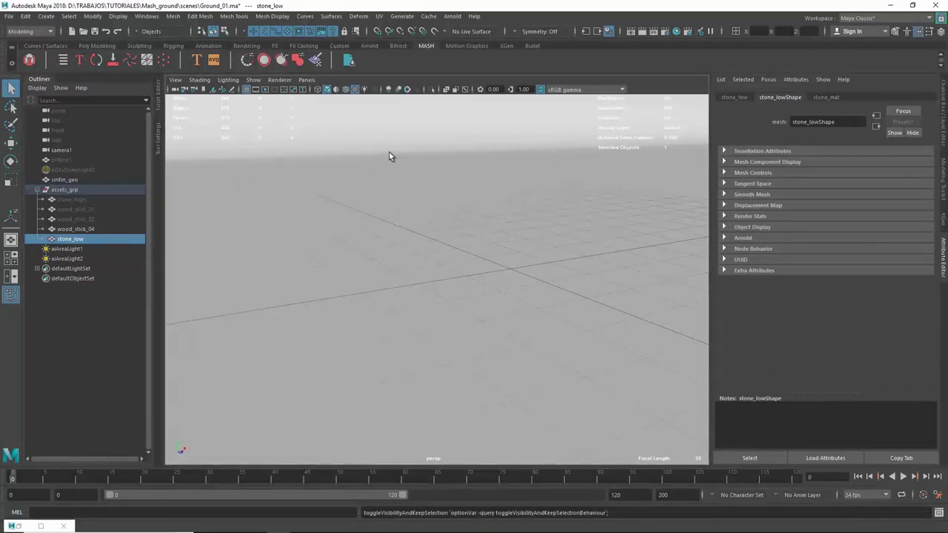
# Unhide wood_stick_01 and wood_stick_02, recenter the view and select sinfin_geo.
pyautogui.moveTo(104, 220); pyautogui.dragTo(95, 208)
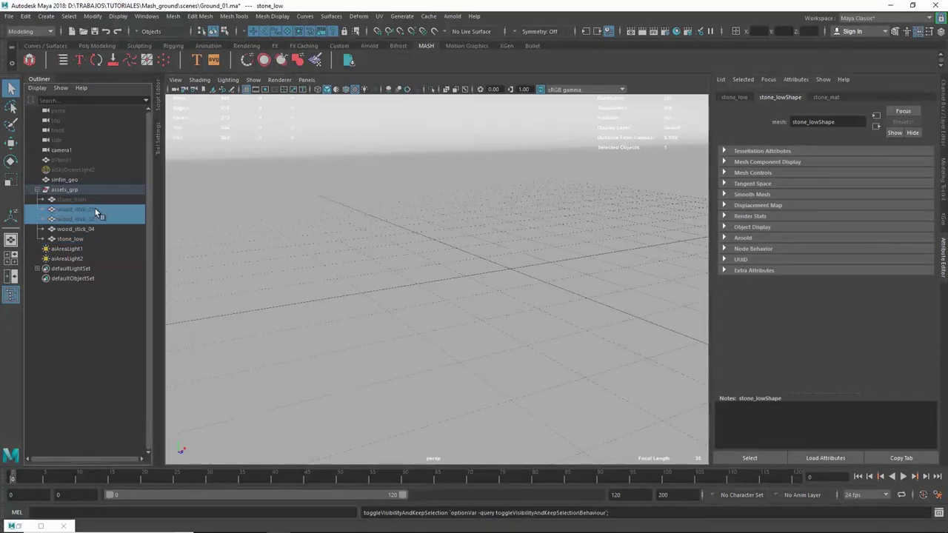
pyautogui.press('h')
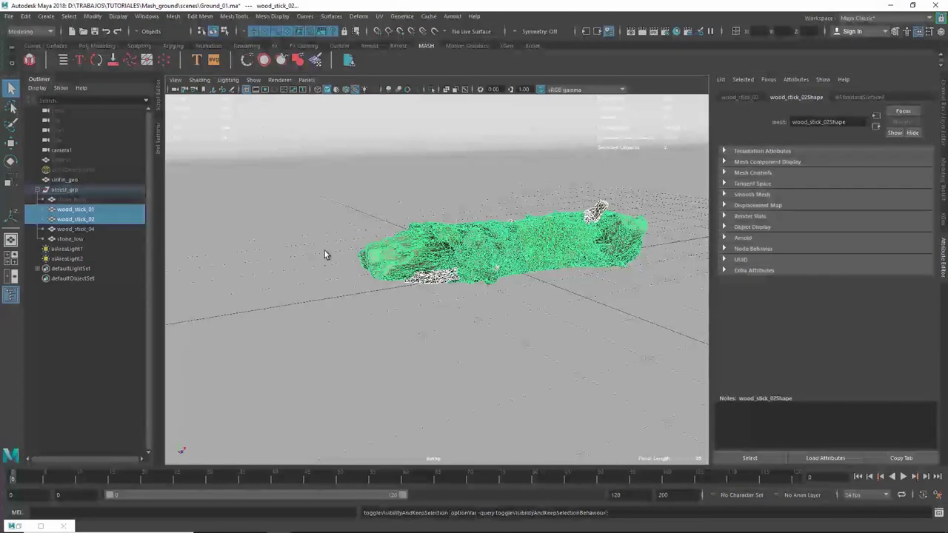
pyautogui.scroll(-2, 398, 265)
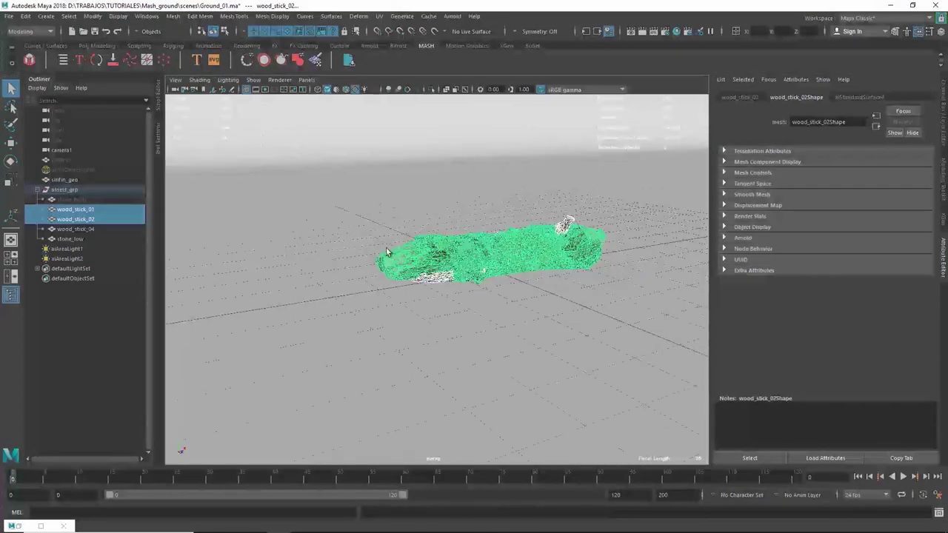
pyautogui.keyDown('alt'); pyautogui.moveTo(402, 252); pyautogui.dragTo(393, 258, button='middle'); pyautogui.keyUp('alt')
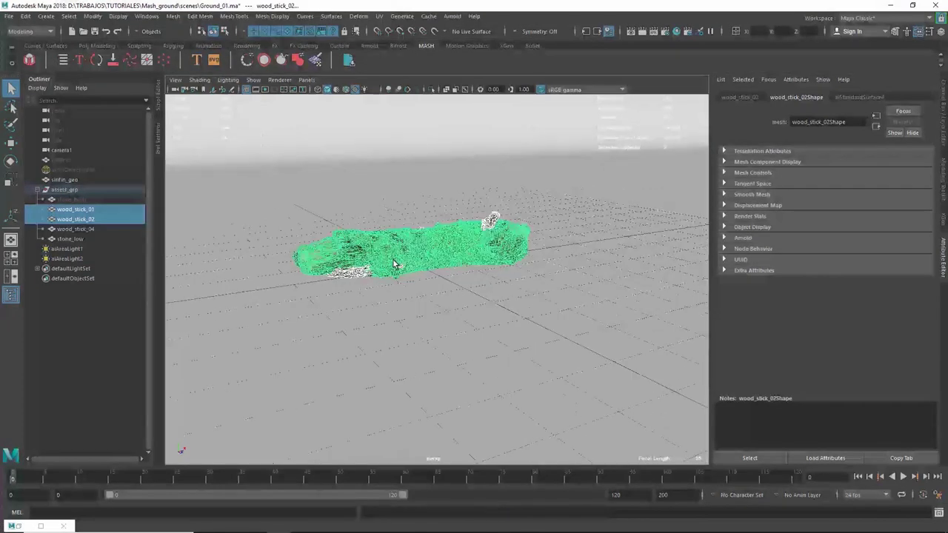
pyautogui.click(68, 183)
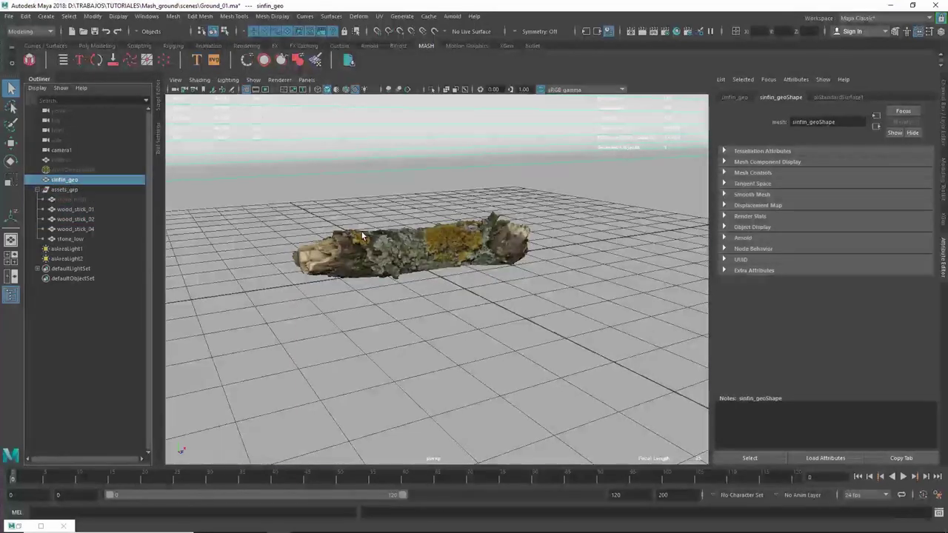
# Select stone_low in the Outliner and bring the view in close to the stone.
pyautogui.hotkey('alt', 'b')
pyautogui.keyDown('alt'); pyautogui.moveTo(408, 255); pyautogui.dragTo(391, 274); pyautogui.keyUp('alt')
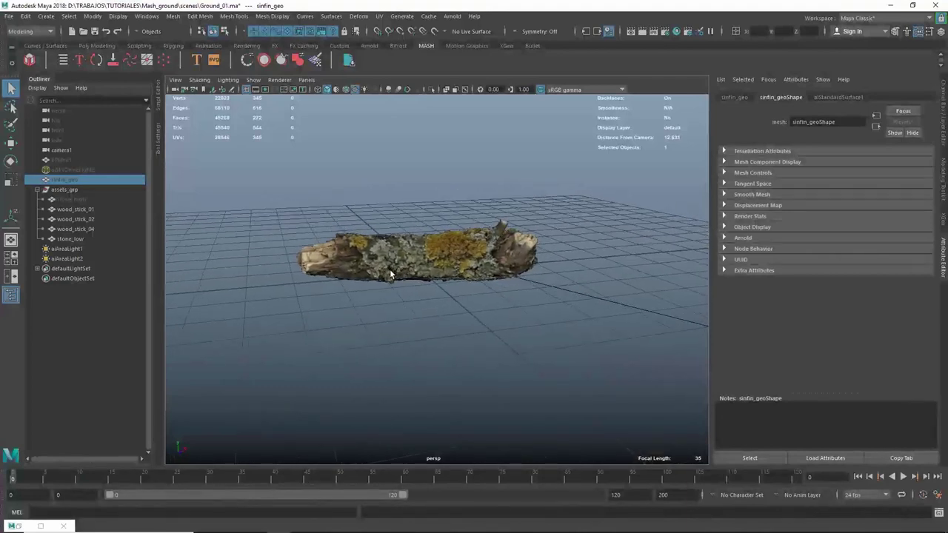
pyautogui.click(75, 240)
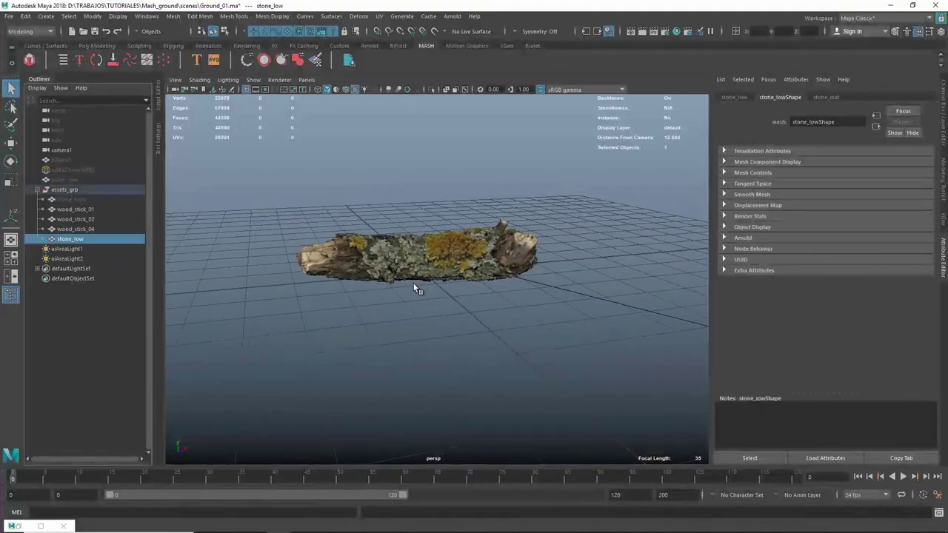
pyautogui.press('4')
pyautogui.scroll(-3, 482, 271)
pyautogui.scroll(-6, 521, 276)
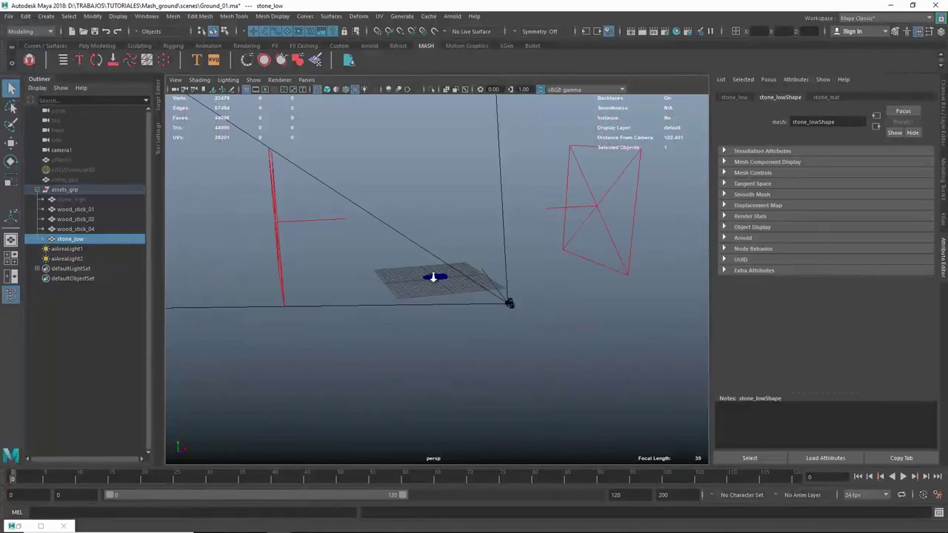
pyautogui.keyDown('alt'); pyautogui.moveTo(444, 281); pyautogui.dragTo(401, 297); pyautogui.keyUp('alt')
pyautogui.press('w')
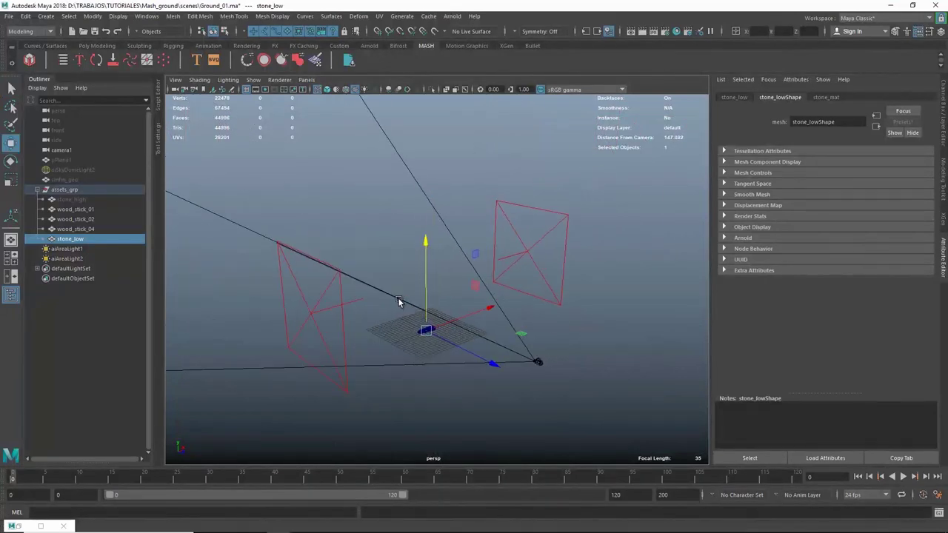
pyautogui.scroll(5, 398, 299)
pyautogui.keyDown('alt'); pyautogui.moveTo(548, 368); pyautogui.dragTo(393, 312); pyautogui.keyUp('alt')
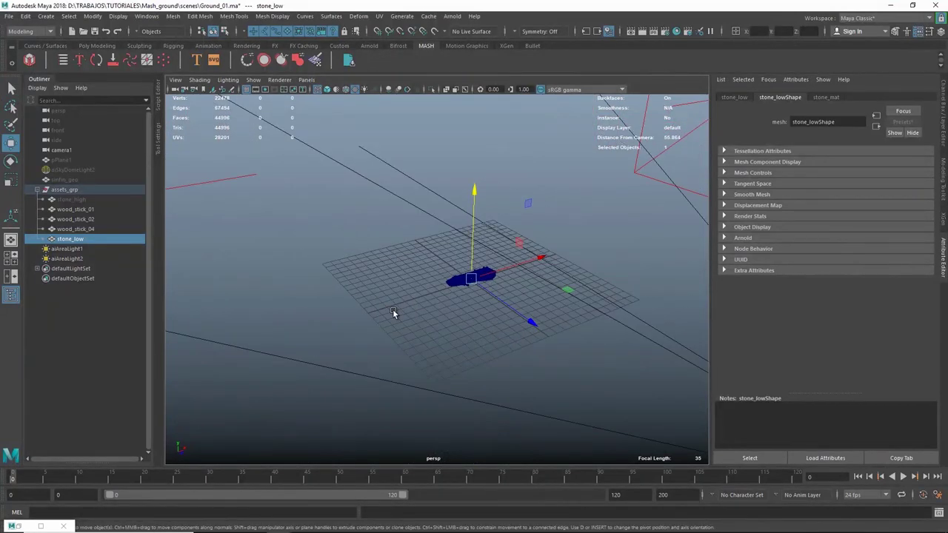
pyautogui.scroll(3, 393, 312)
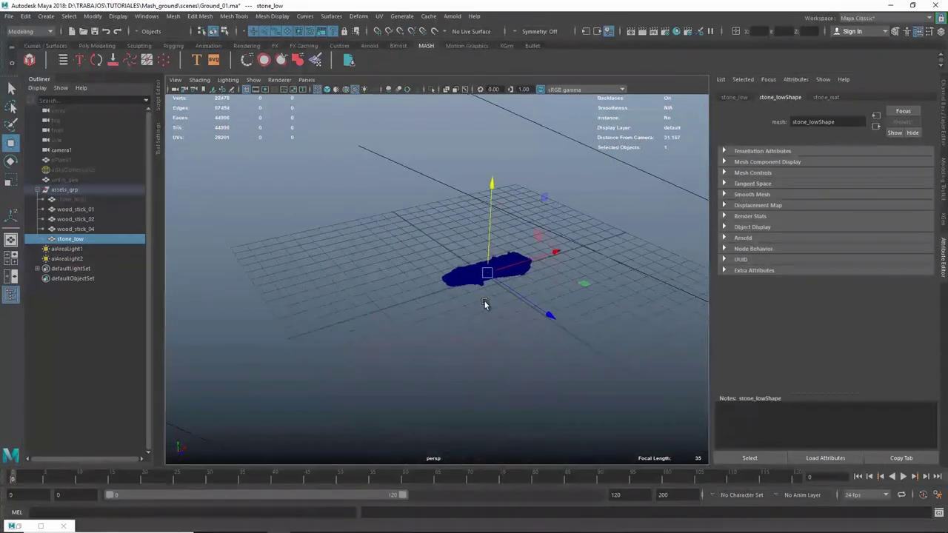
# Show Outliner shapes, select stone_lowShape and unhide it with H, then turn shapes off.
pyautogui.click(37, 87)
pyautogui.click(46, 116)
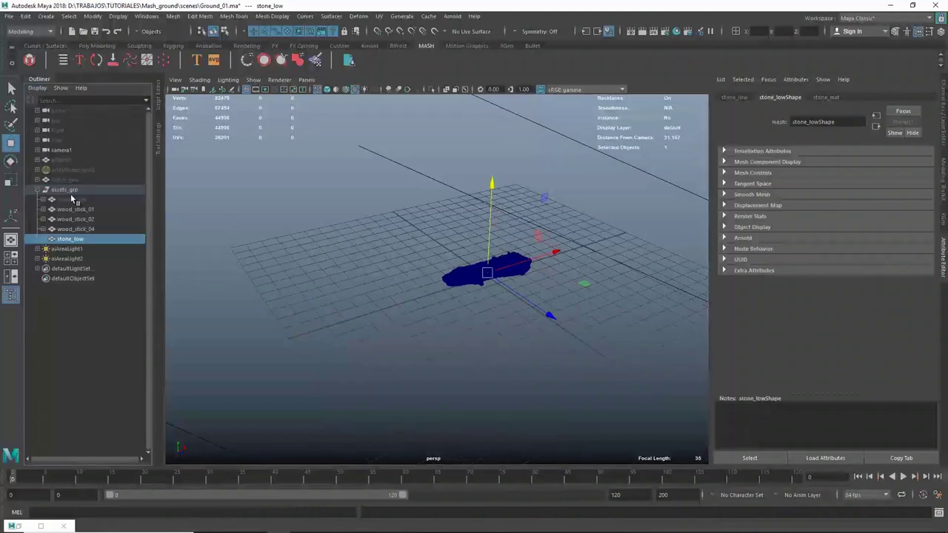
pyautogui.click(43, 239)
pyautogui.click(73, 249)
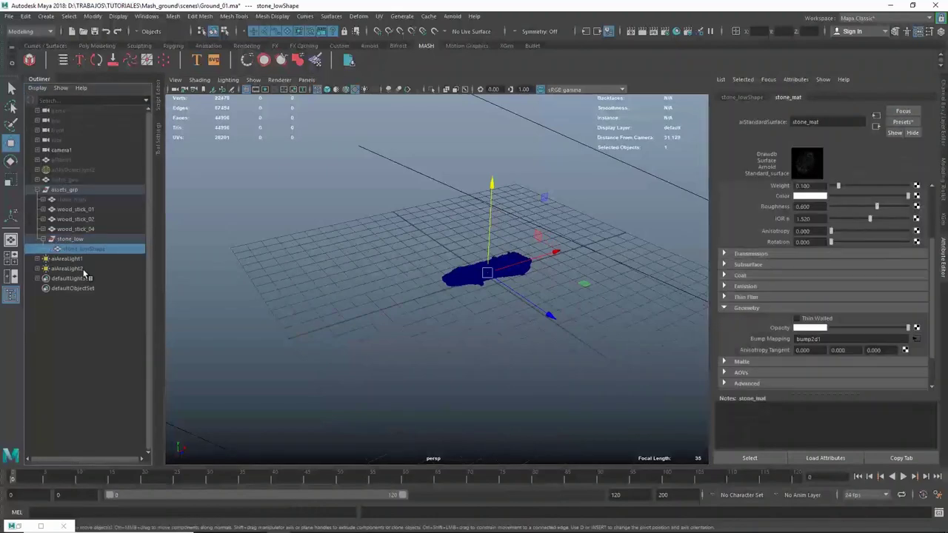
pyautogui.scroll(2, 420, 291)
pyautogui.scroll(3, 492, 277)
pyautogui.scroll(3, 492, 278)
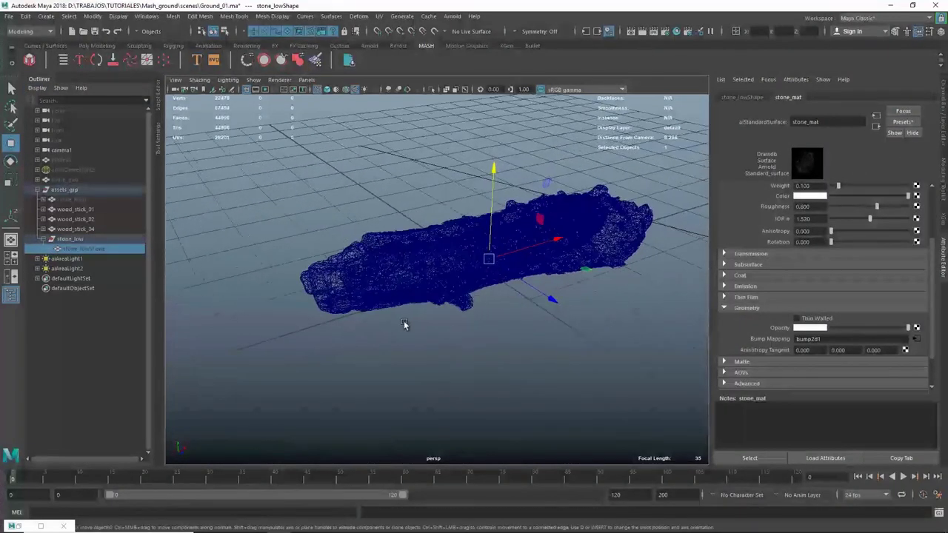
pyautogui.press('h')
pyautogui.click(43, 89)
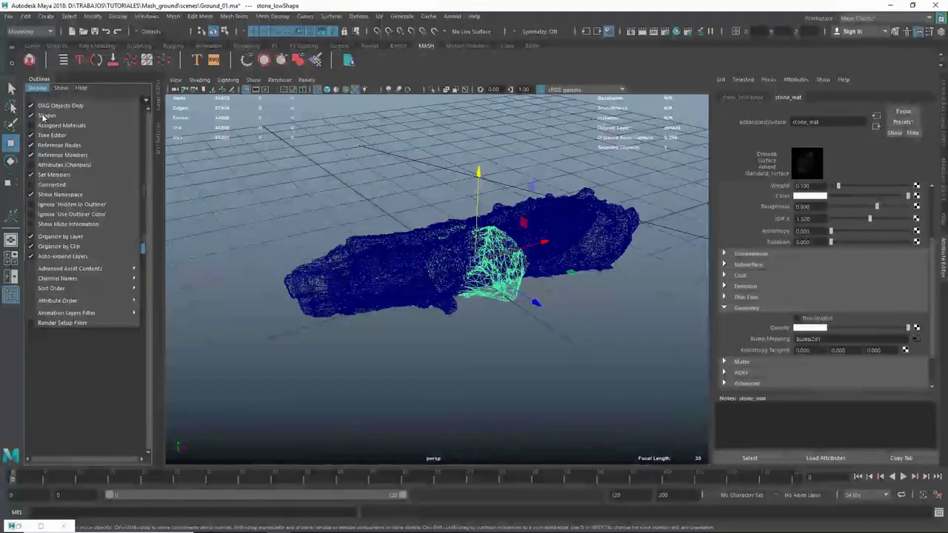
pyautogui.click(49, 116)
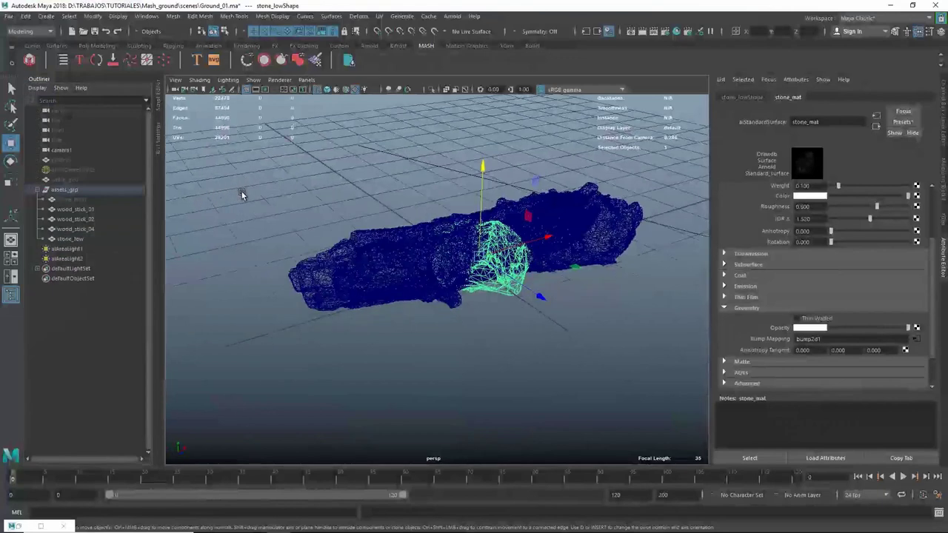
# Isolate the selected stone in the viewport and open Hypershade as a floating window.
pyautogui.press('q')
pyautogui.keyDown('alt'); pyautogui.moveTo(220, 202); pyautogui.dragTo(348, 229); pyautogui.keyUp('alt')
pyautogui.hotkey('ctrl', '1')
pyautogui.keyDown('alt'); pyautogui.moveTo(424, 232); pyautogui.dragTo(409, 251); pyautogui.keyUp('alt')
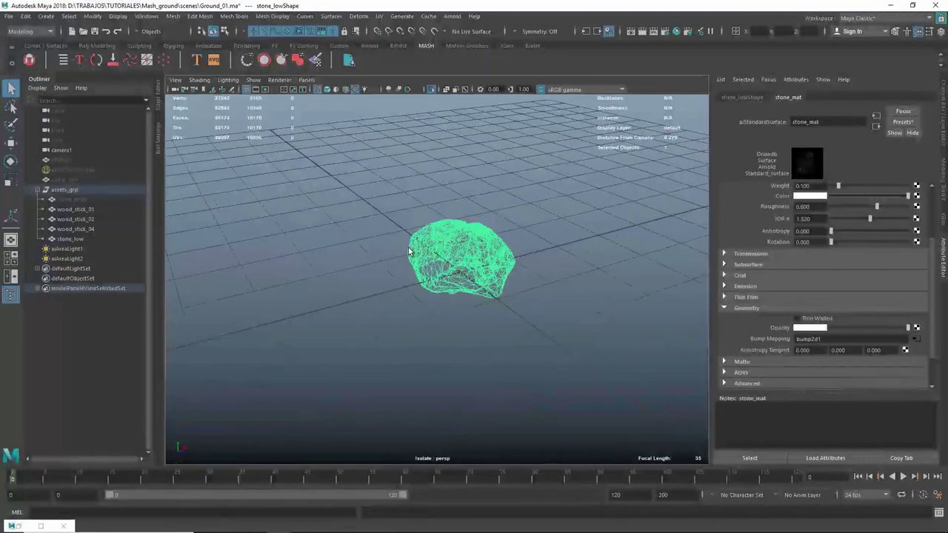
pyautogui.click(41, 526)
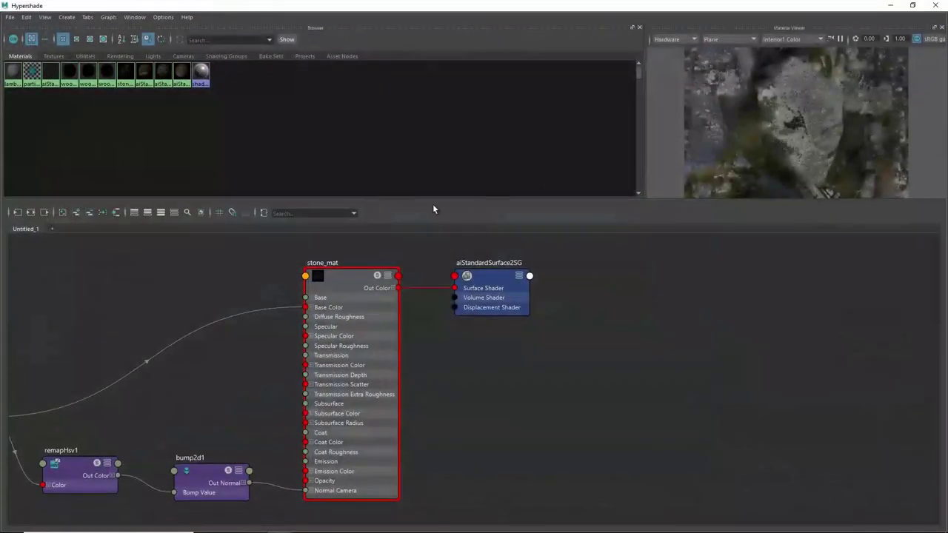
pyautogui.moveTo(489, 8)
pyautogui.mouseDown()
pyautogui.moveTo(503, 63)
pyautogui.moveTo(408, 57)
pyautogui.mouseUp()
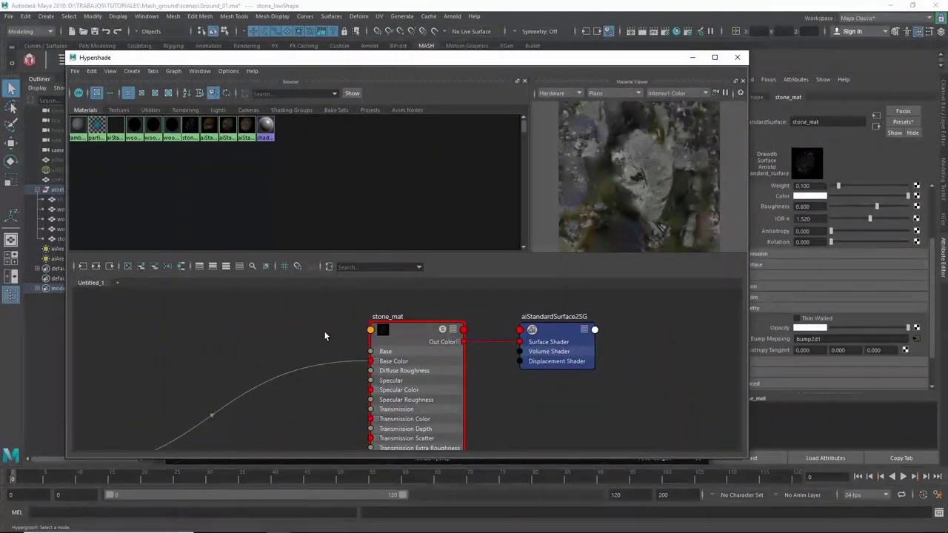
# Pan the node graph past the stein ulrikken k100d.jpeg texture to the wood_stick_04 network.
pyautogui.keyDown('alt'); pyautogui.moveTo(138, 364); pyautogui.dragTo(395, 307, button='middle'); pyautogui.keyUp('alt')
pyautogui.keyDown('alt'); pyautogui.moveTo(271, 393); pyautogui.dragTo(380, 360, button='middle'); pyautogui.keyUp('alt')
pyautogui.click(380, 360)
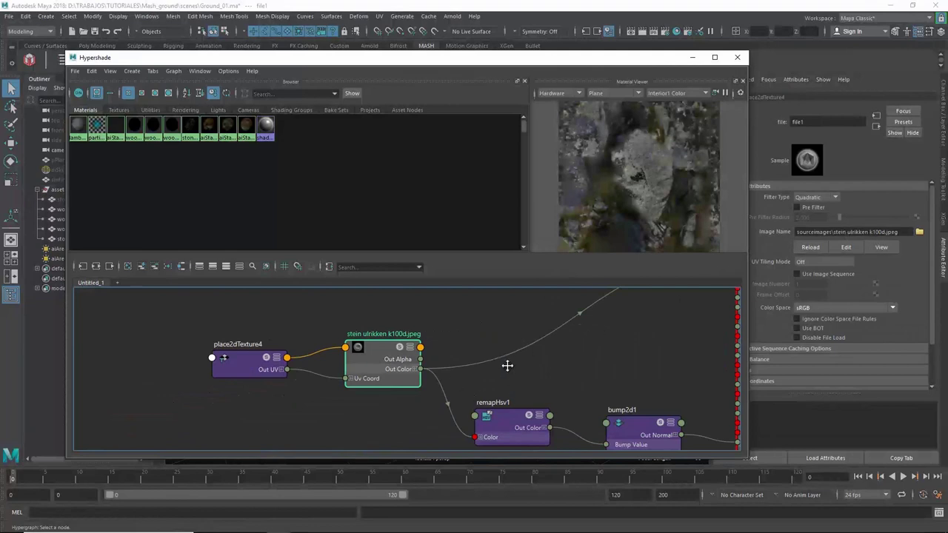
pyautogui.keyDown('alt'); pyautogui.moveTo(508, 364); pyautogui.dragTo(424, 323, button='middle'); pyautogui.keyUp('alt')
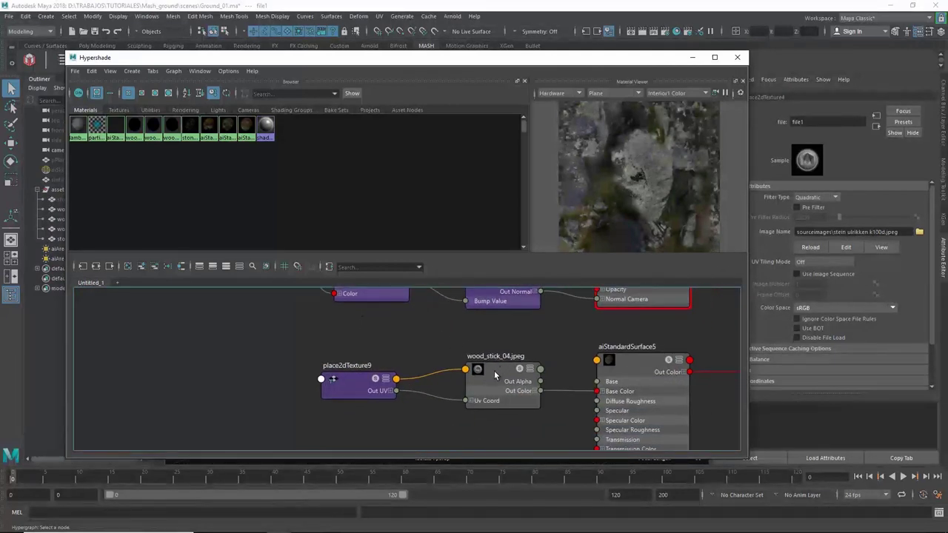
pyautogui.moveTo(509, 330)
pyautogui.keyDown('alt'); pyautogui.mouseDown(button='middle')
pyautogui.moveTo(483, 393)
pyautogui.moveTo(478, 328)
pyautogui.moveTo(436, 318)
pyautogui.moveTo(455, 368)
pyautogui.moveTo(498, 329)
pyautogui.mouseUp(button='middle'); pyautogui.keyUp('alt')
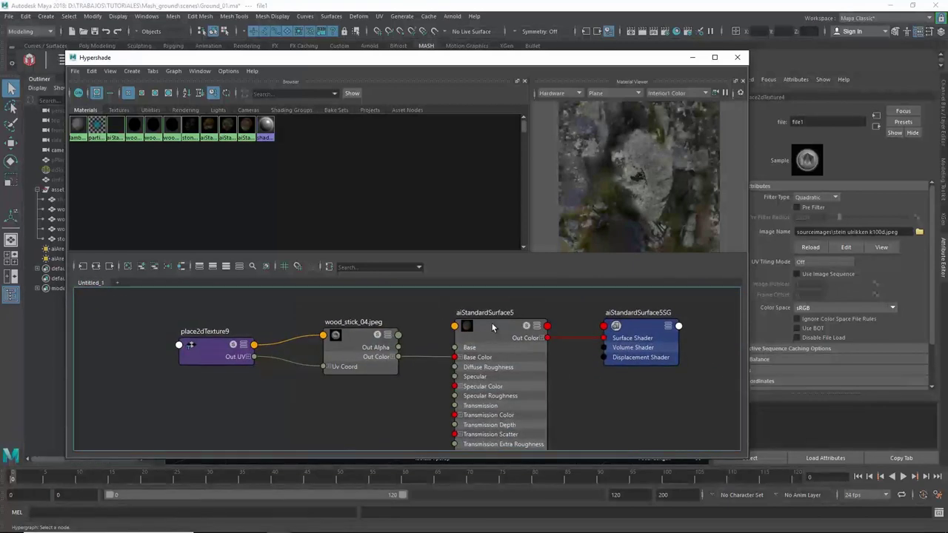
# Select aiStandardSurface5, then the wood_stick_04.jpeg file node (file6) to view its image settings.
pyautogui.rightClick(498, 330)
pyautogui.click(498, 330)
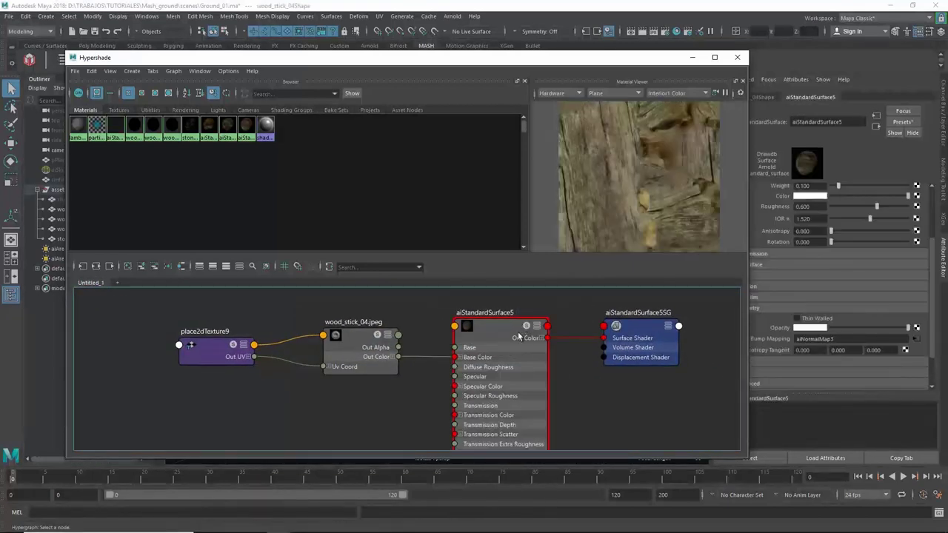
pyautogui.moveTo(932, 252); pyautogui.dragTo(932, 169)
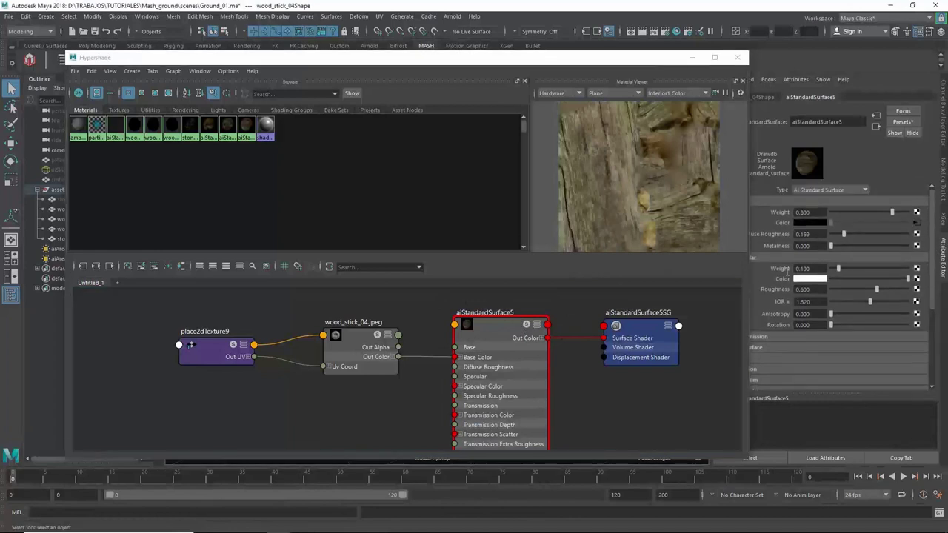
pyautogui.click(356, 347)
pyautogui.click(878, 252)
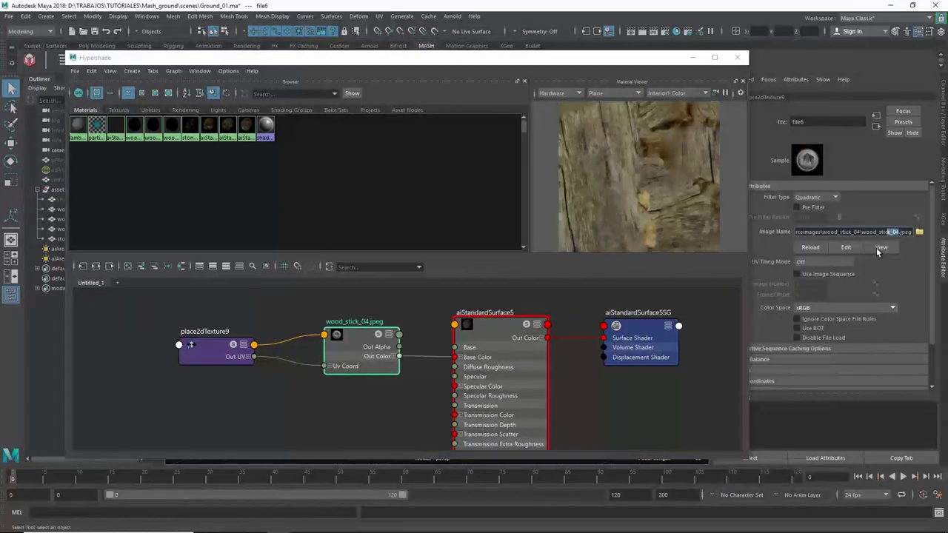
pyautogui.moveTo(633, 72); pyautogui.dragTo(648, 178)
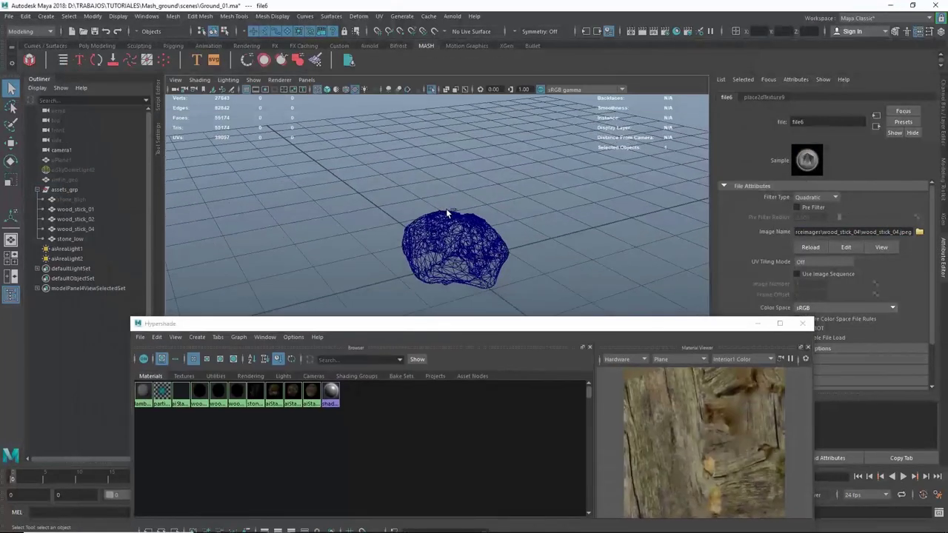
# Select the objects using aiStandardSurface5, which picks out wood_stick_04.
pyautogui.keyDown('alt'); pyautogui.moveTo(438, 222); pyautogui.dragTo(438, 209, button='middle'); pyautogui.keyUp('alt')
pyautogui.moveTo(420, 323); pyautogui.dragTo(370, 167)
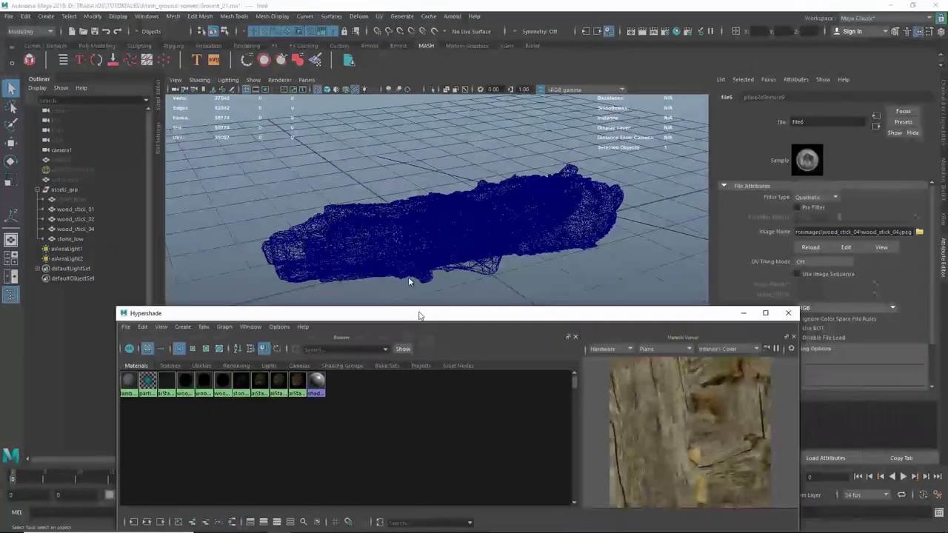
pyautogui.rightClick(511, 430)
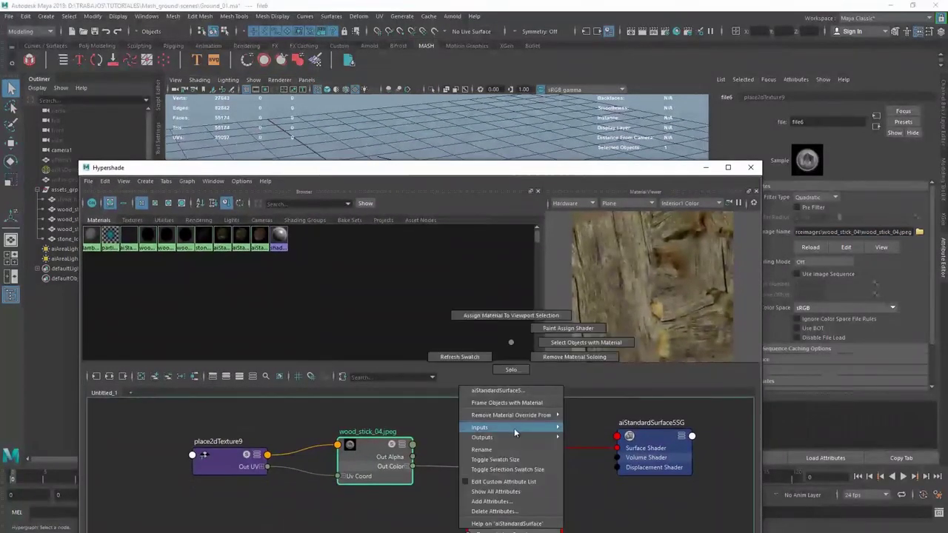
pyautogui.click(556, 345)
pyautogui.moveTo(492, 168)
pyautogui.mouseDown()
pyautogui.moveTo(503, 361)
pyautogui.moveTo(491, 233)
pyautogui.moveTo(445, 101)
pyautogui.moveTo(464, 158)
pyautogui.moveTo(577, 234)
pyautogui.moveTo(588, 169)
pyautogui.mouseUp()
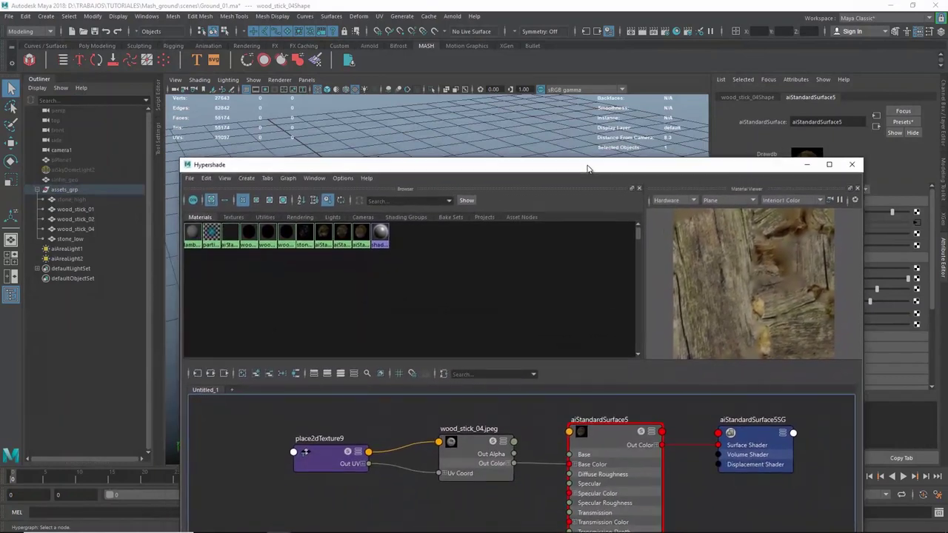
pyautogui.click(74, 228)
pyautogui.moveTo(356, 166); pyautogui.dragTo(359, 370)
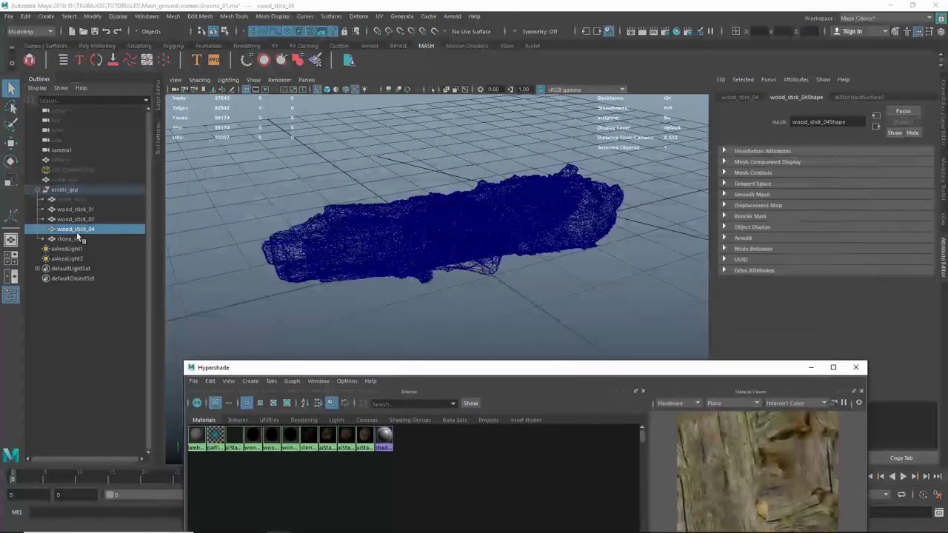
# Show Outliner shapes, select wood_stick_04Shape, step through wood_stick_02 and 01, then collapse the hierarchy.
pyautogui.click(37, 87)
pyautogui.click(60, 109)
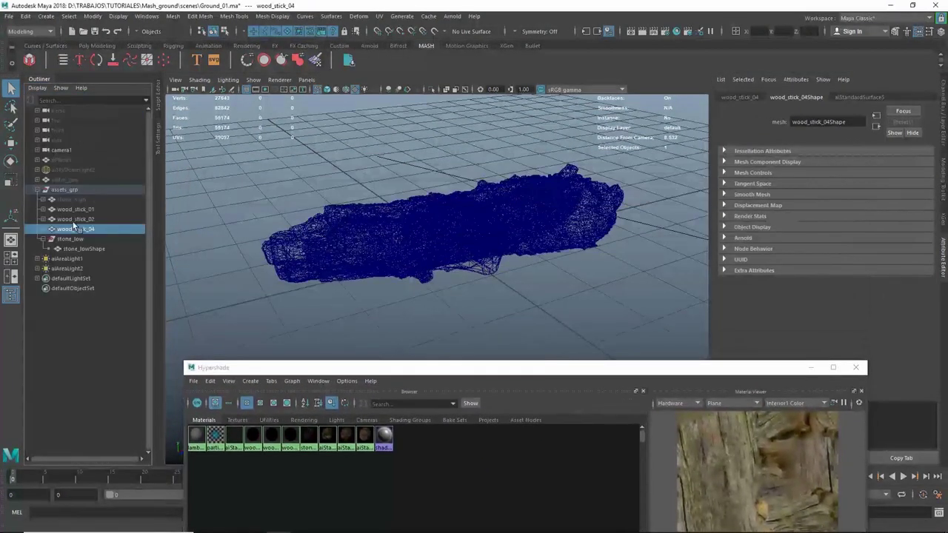
pyautogui.click(44, 229)
pyautogui.click(74, 238)
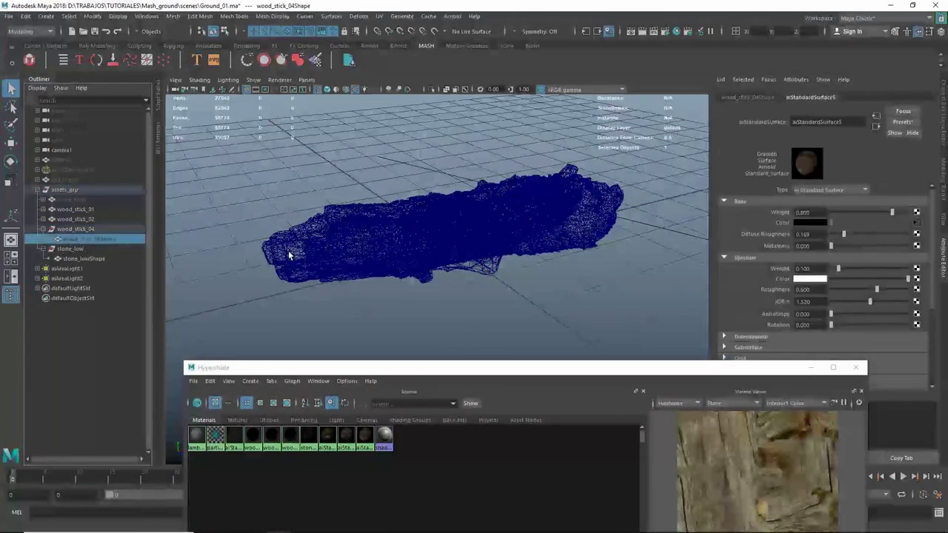
pyautogui.click(80, 219)
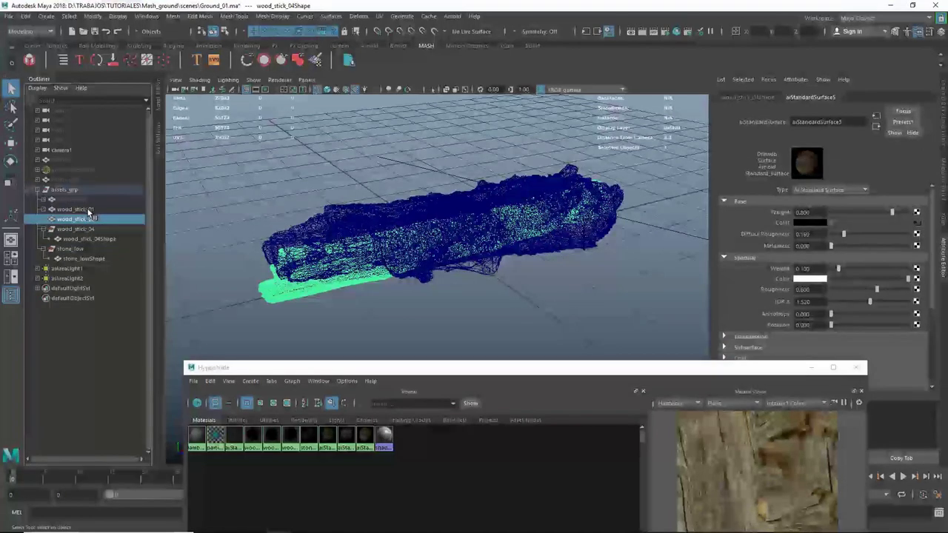
pyautogui.press('Up')
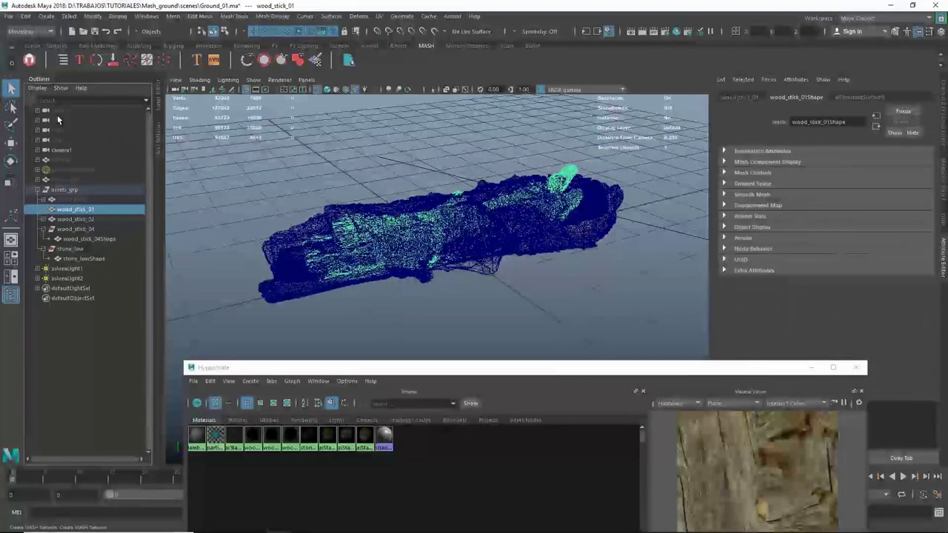
pyautogui.rightClick(57, 114)
pyautogui.click(59, 126)
# Select wood_stick_01, 02, 04 and stone_low in turn to locate each, then deselect all.
pyautogui.click(236, 208)
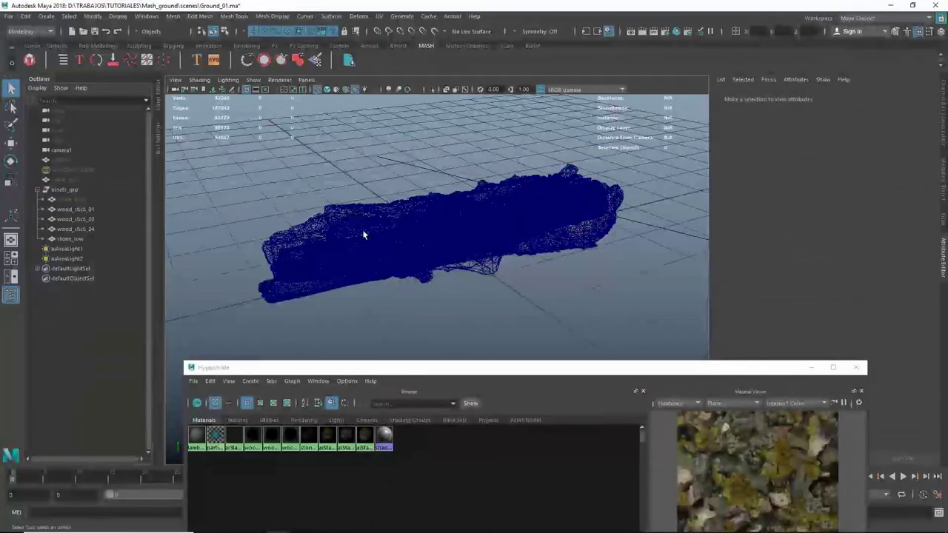
pyautogui.click(91, 211)
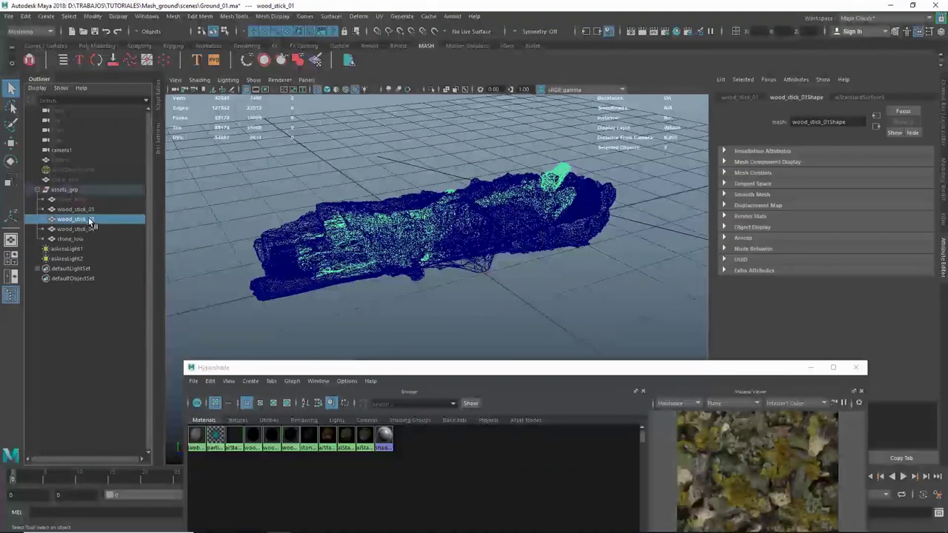
pyautogui.click(89, 219)
pyautogui.click(90, 229)
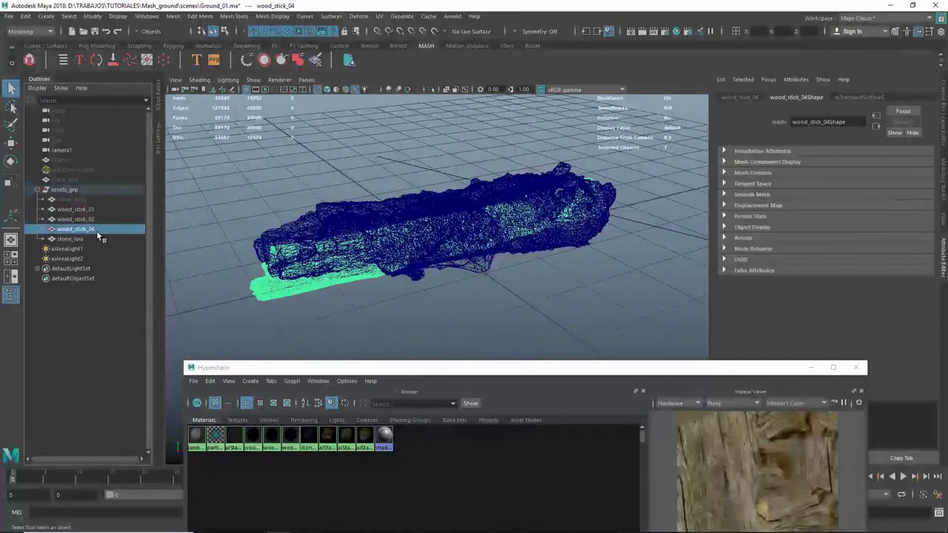
pyautogui.click(89, 237)
pyautogui.keyDown('alt'); pyautogui.moveTo(312, 237); pyautogui.dragTo(393, 173); pyautogui.keyUp('alt')
pyautogui.click(410, 254)
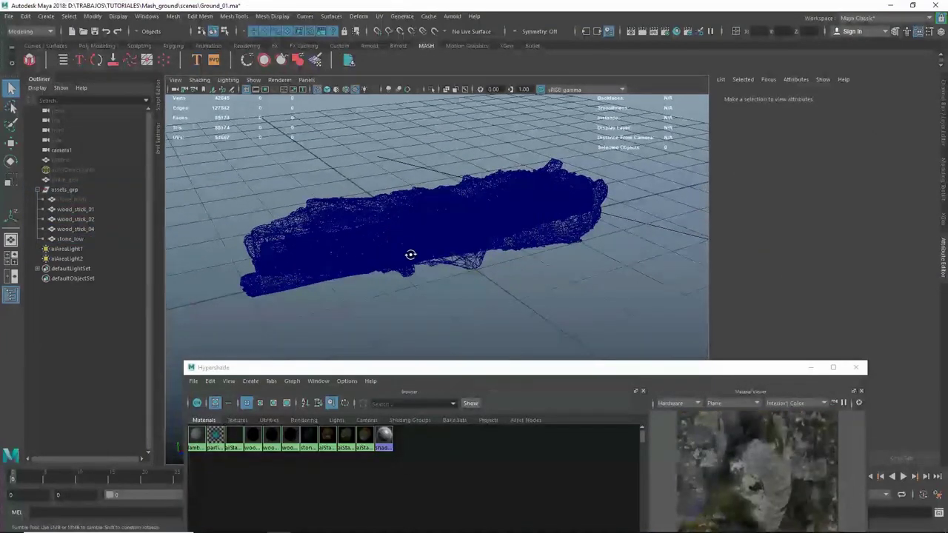
pyautogui.moveTo(410, 254)
pyautogui.keyDown('alt'); pyautogui.mouseDown()
pyautogui.moveTo(404, 240)
pyautogui.moveTo(445, 297)
pyautogui.mouseUp(); pyautogui.keyUp('alt')
pyautogui.moveTo(455, 363); pyautogui.dragTo(545, 169)
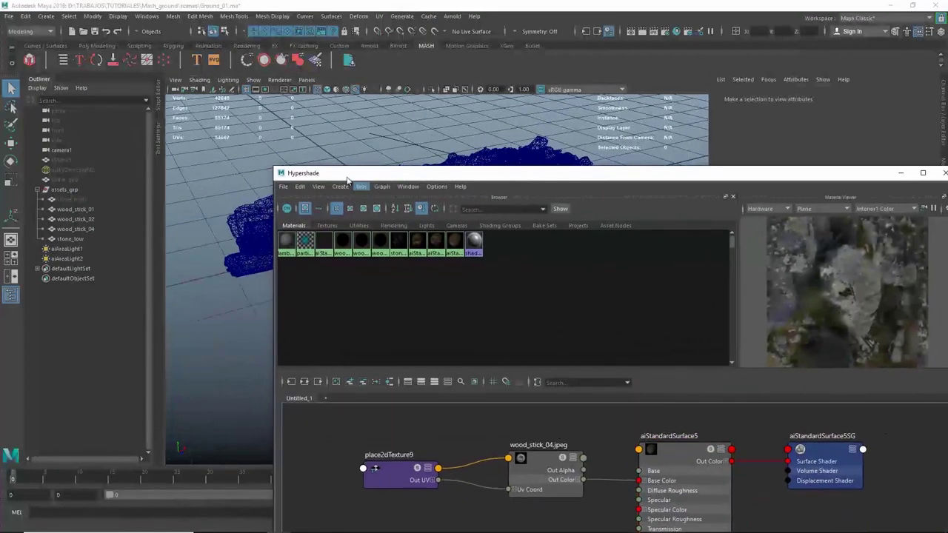
# Select the wood_stick_04 log through aiStandardSurface5's Select Objects with Material.
pyautogui.moveTo(272, 168); pyautogui.dragTo(378, 187)
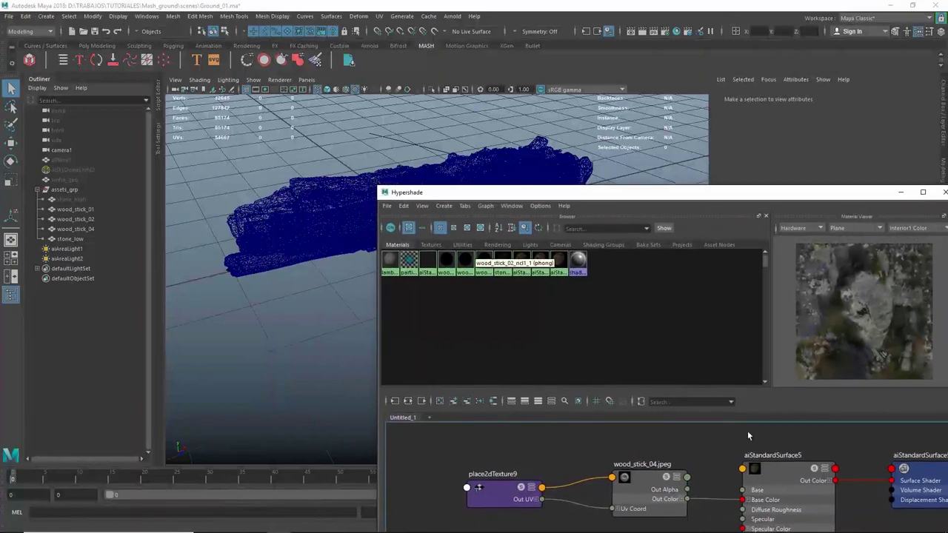
pyautogui.rightClick(786, 471)
pyautogui.click(855, 342)
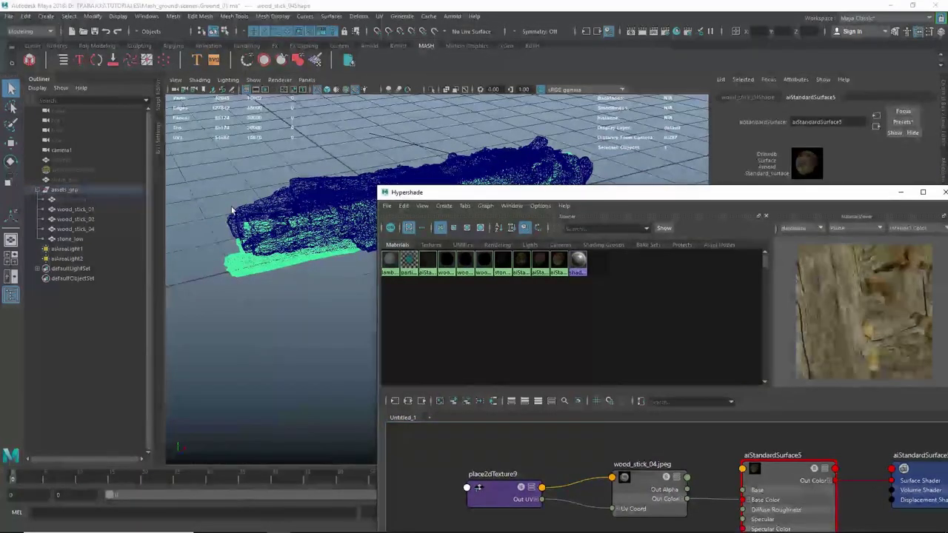
pyautogui.keyDown('alt'); pyautogui.moveTo(268, 247); pyautogui.dragTo(233, 292); pyautogui.keyUp('alt')
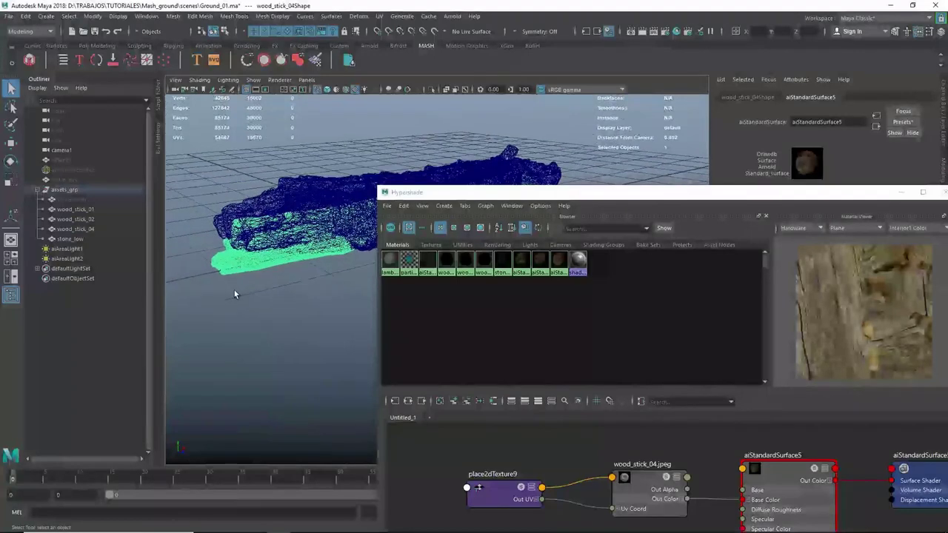
pyautogui.click(228, 277)
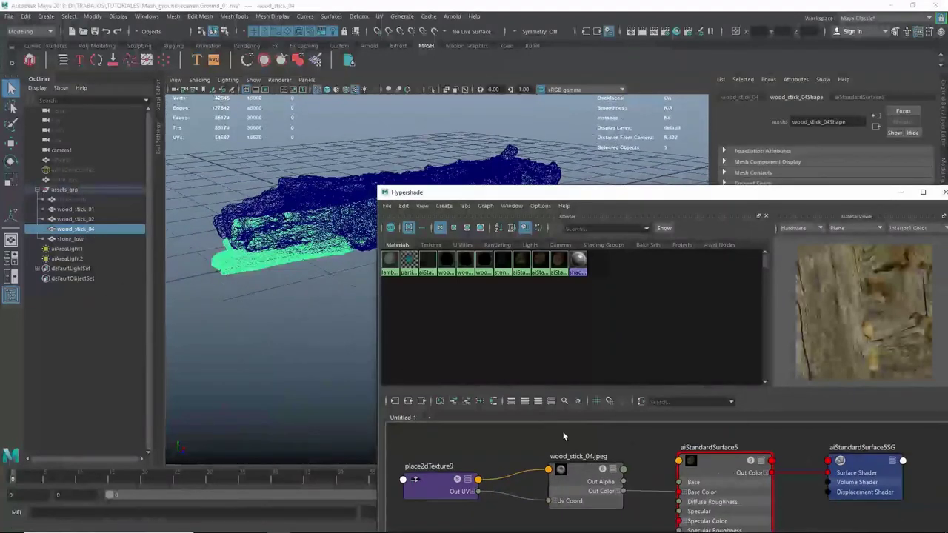
# Check the image names of the wood_stick_04.jpeg and wood_stick_04NormalsMap.jpeg file nodes.
pyautogui.click(593, 460)
pyautogui.moveTo(797, 195)
pyautogui.mouseDown()
pyautogui.moveTo(346, 157)
pyautogui.moveTo(398, 97)
pyautogui.mouseUp()
pyautogui.doubleClick(891, 231)
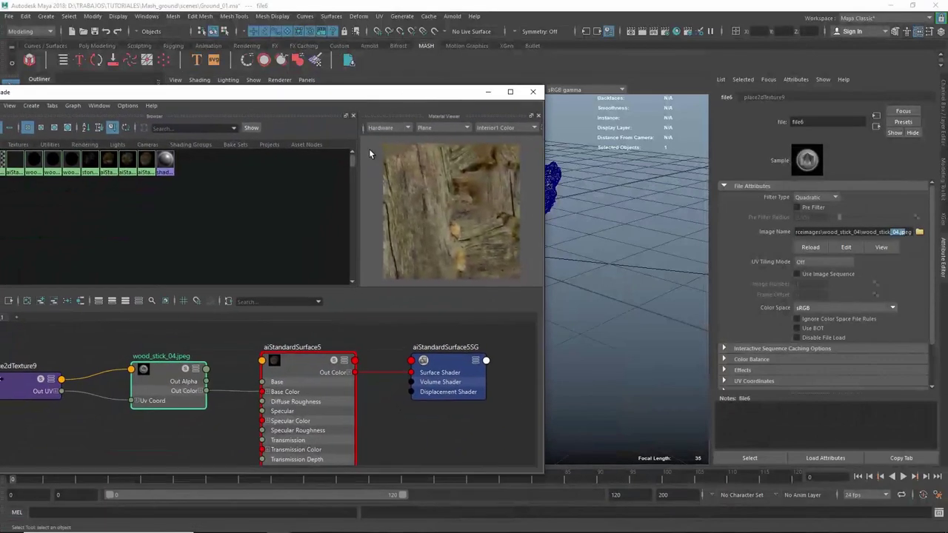
pyautogui.keyDown('alt'); pyautogui.moveTo(168, 461); pyautogui.dragTo(199, 367, button='middle'); pyautogui.keyUp('alt')
pyautogui.click(113, 405)
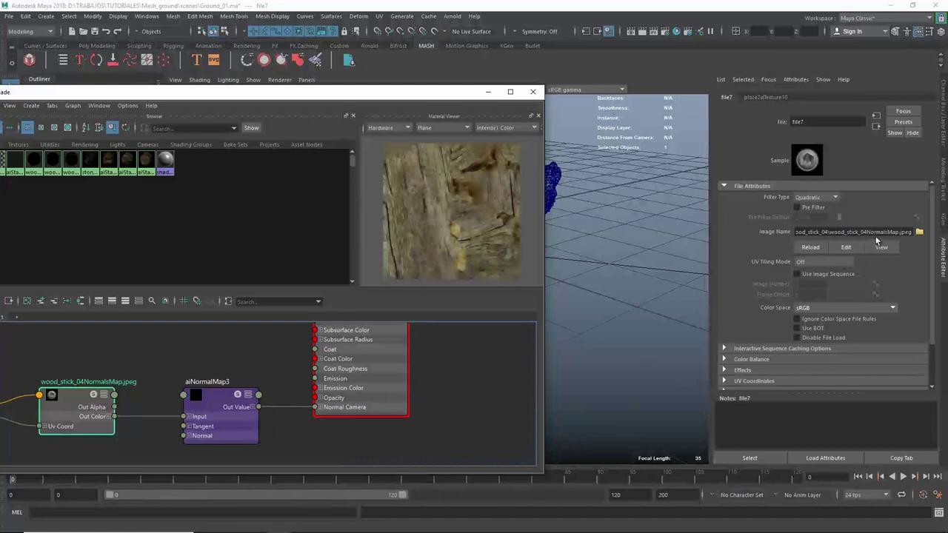
pyautogui.moveTo(860, 232); pyautogui.dragTo(875, 232)
# Pan to the wood_stick_01 network and select the aiStandardSurface3 material.
pyautogui.moveTo(229, 413)
pyautogui.keyDown('alt'); pyautogui.mouseDown(button='middle')
pyautogui.moveTo(256, 337)
pyautogui.moveTo(388, 355)
pyautogui.mouseUp(button='middle'); pyautogui.keyUp('alt')
pyautogui.moveTo(388, 354); pyautogui.dragTo(445, 344, button='right')
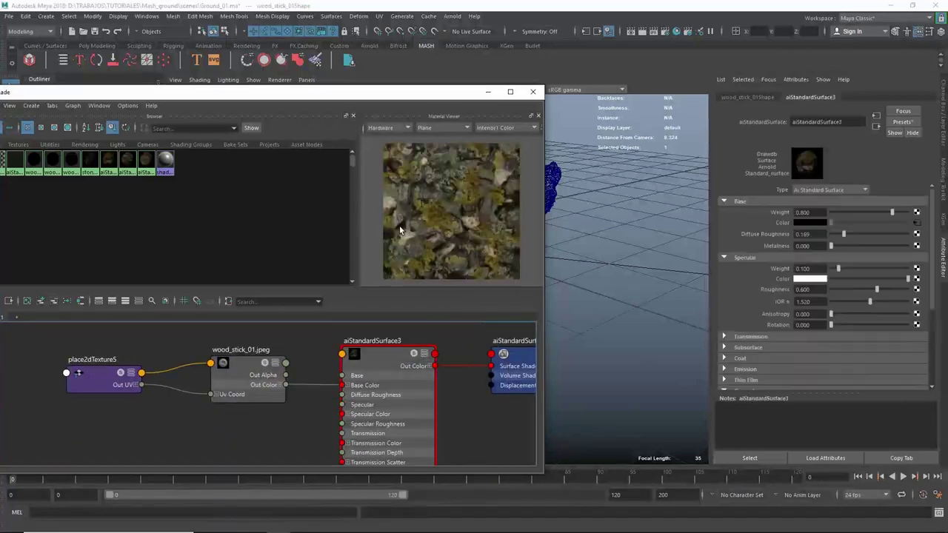
pyautogui.moveTo(335, 97); pyautogui.dragTo(536, 356)
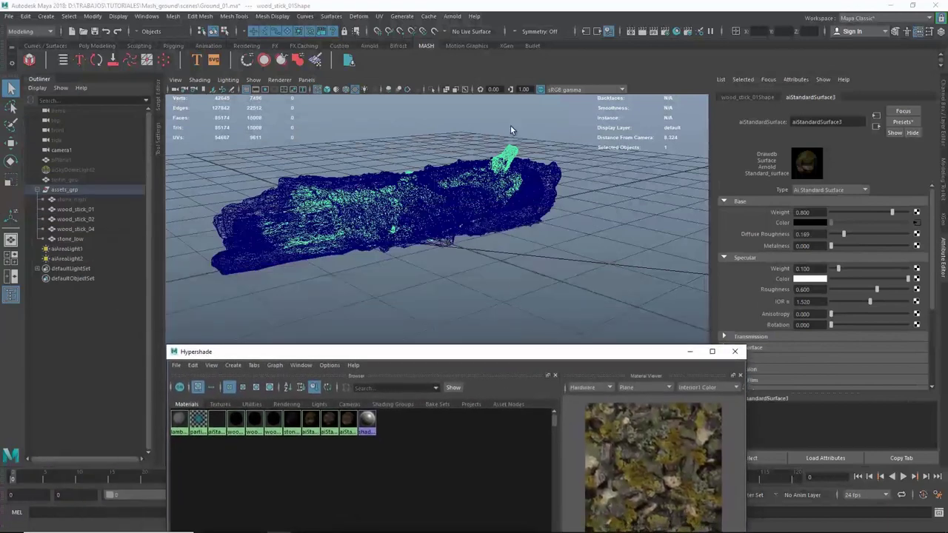
# Select wood_stick_01 and check its colour and normal-map texture file names.
pyautogui.click(89, 208)
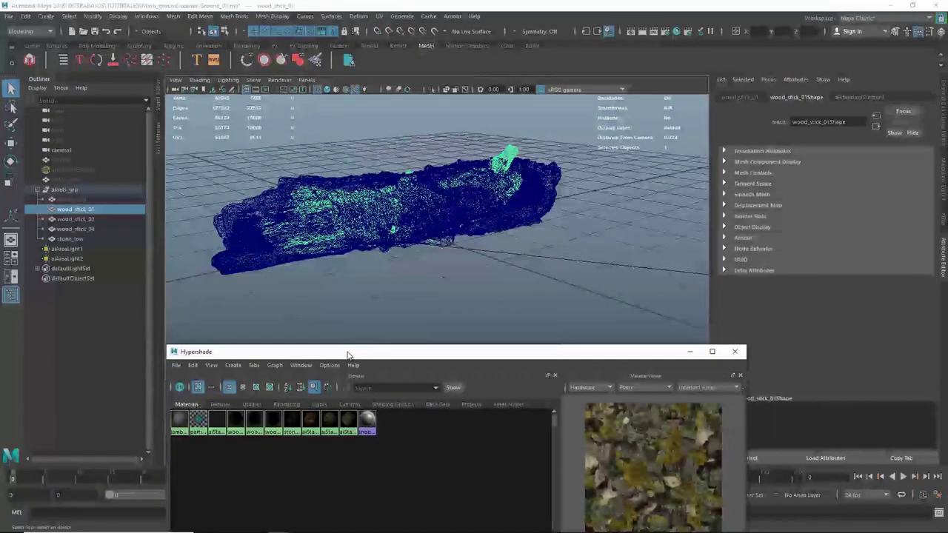
pyautogui.moveTo(345, 353); pyautogui.dragTo(348, 105)
pyautogui.click(443, 391)
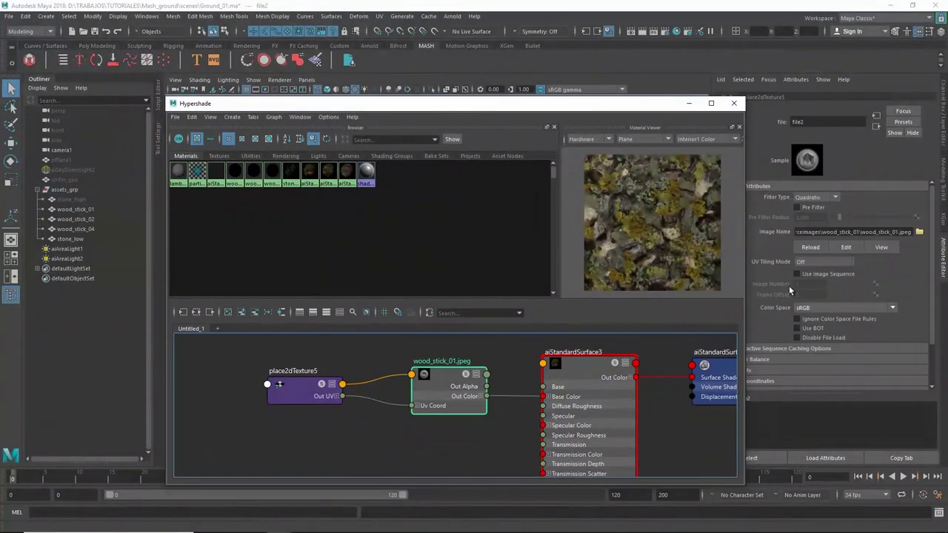
pyautogui.click(893, 232)
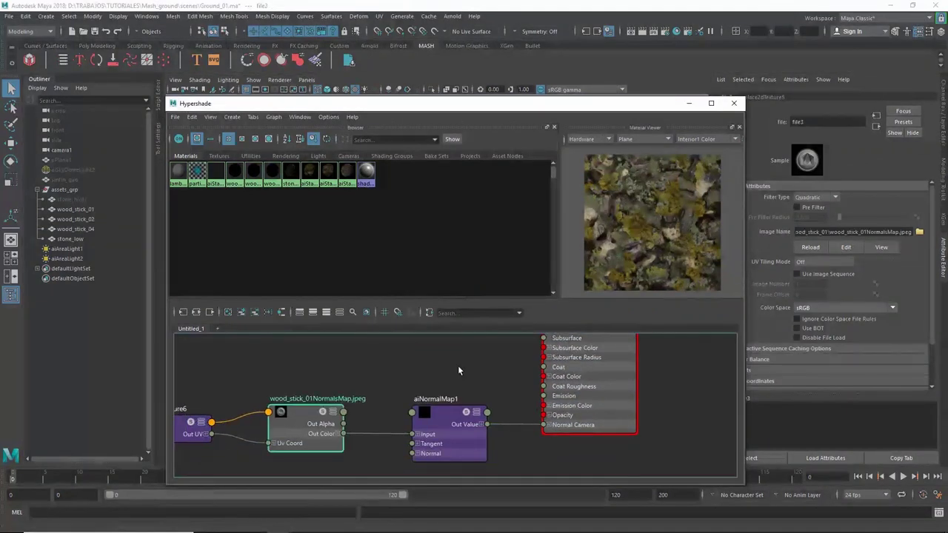
pyautogui.moveTo(876, 232); pyautogui.dragTo(860, 232)
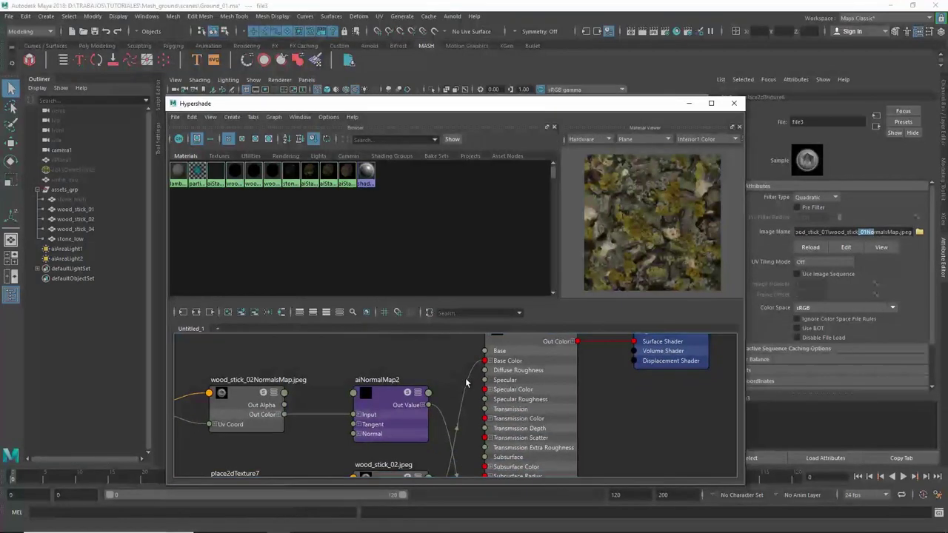
# Select the wood_stick_02 log using aiStandardSurface4 and pan the graph to its texture nodes.
pyautogui.moveTo(508, 370); pyautogui.dragTo(543, 343, button='right')
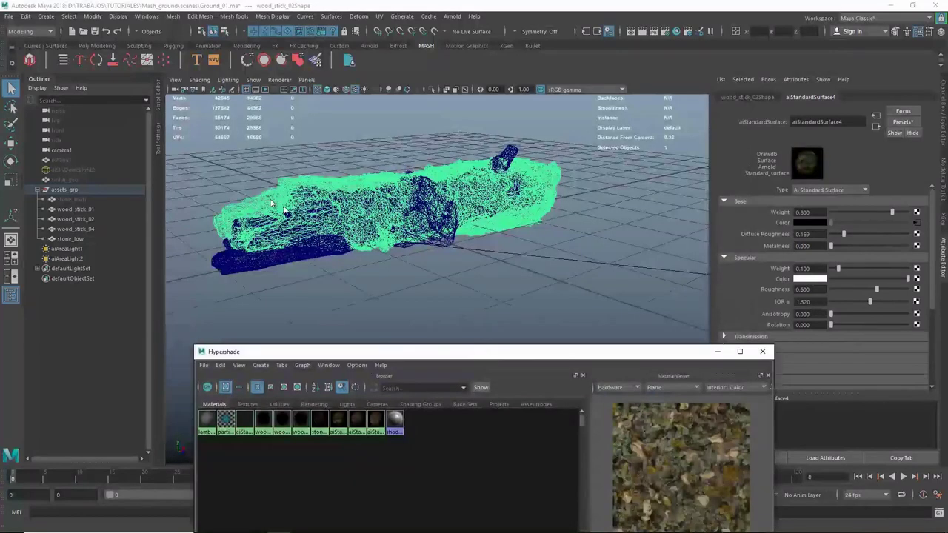
pyautogui.click(287, 178)
pyautogui.click(333, 222)
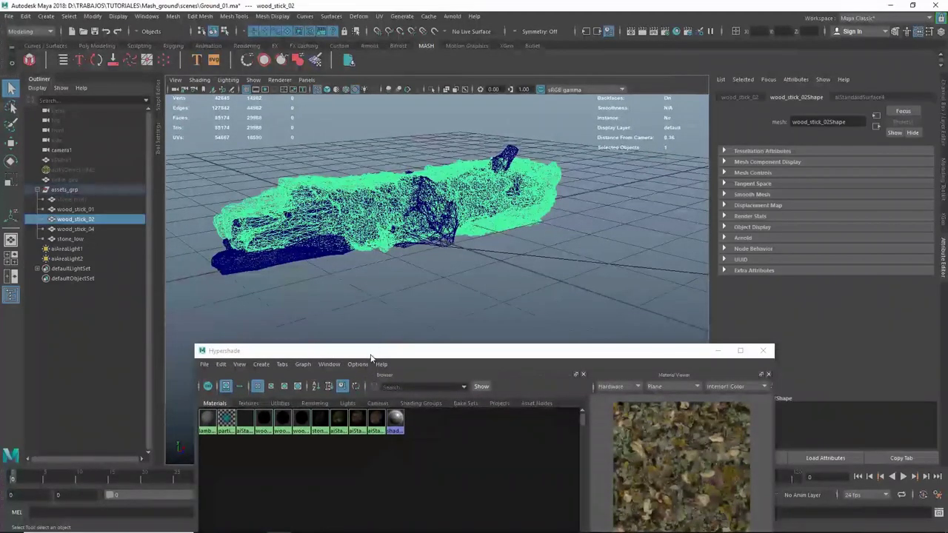
pyautogui.moveTo(372, 352); pyautogui.dragTo(354, 105)
pyautogui.scroll(3, 385, 362)
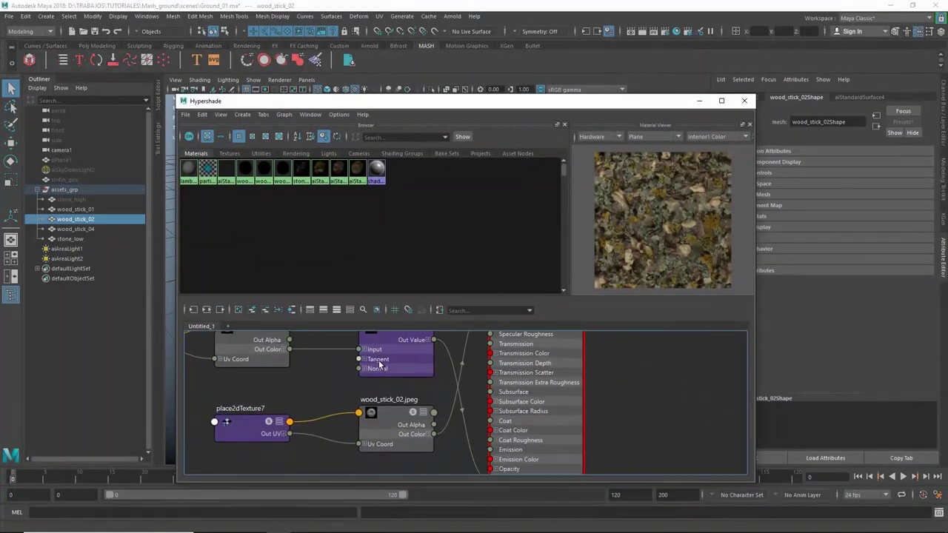
pyautogui.moveTo(379, 363); pyautogui.dragTo(408, 392, button='middle')
# Check the wood_stick_02NormalsMap and wood_stick_02.jpeg file names, then close Hypershade.
pyautogui.click(299, 378)
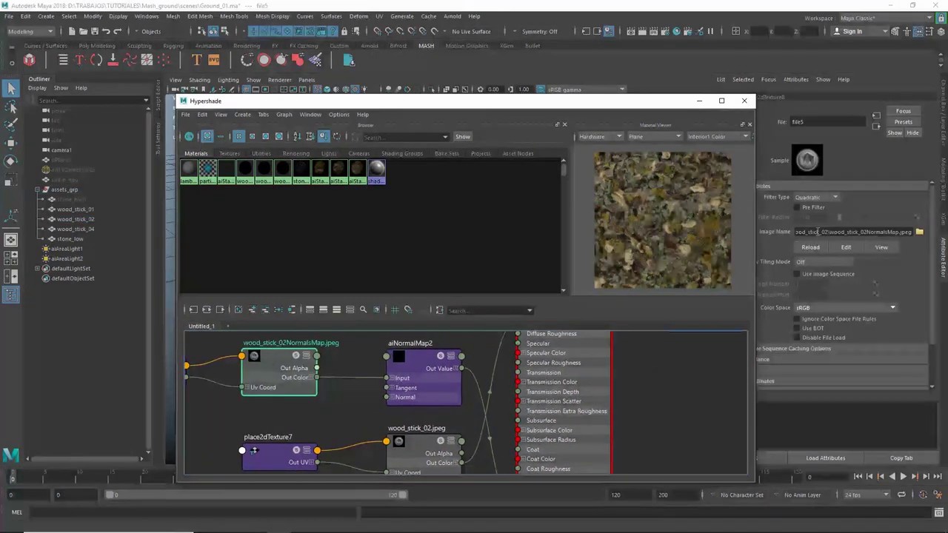
pyautogui.click(863, 232)
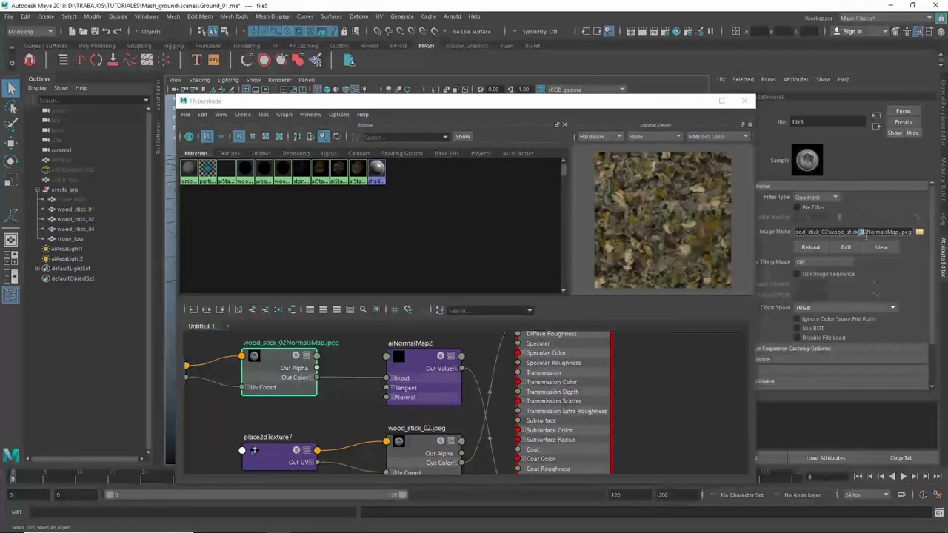
pyautogui.click(413, 448)
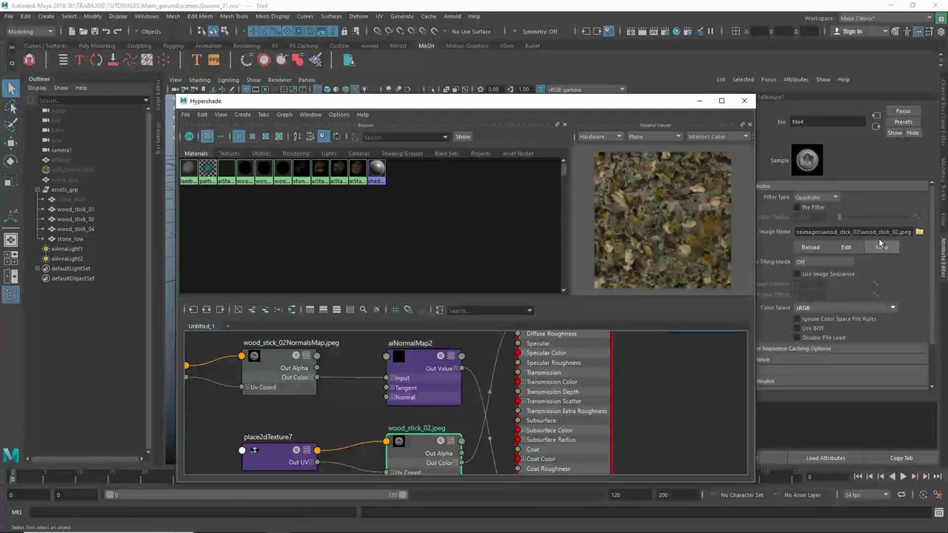
pyautogui.moveTo(488, 367); pyautogui.dragTo(442, 380, button='middle')
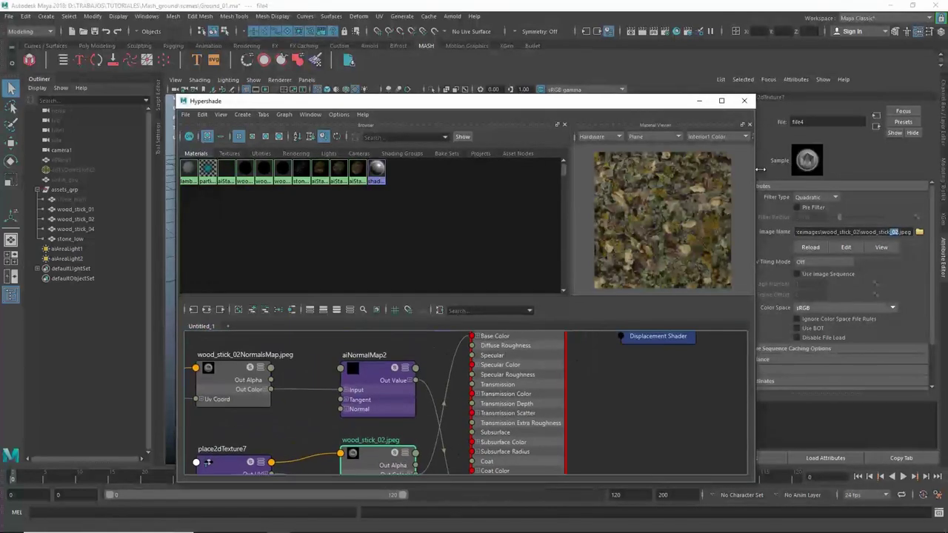
pyautogui.click(745, 100)
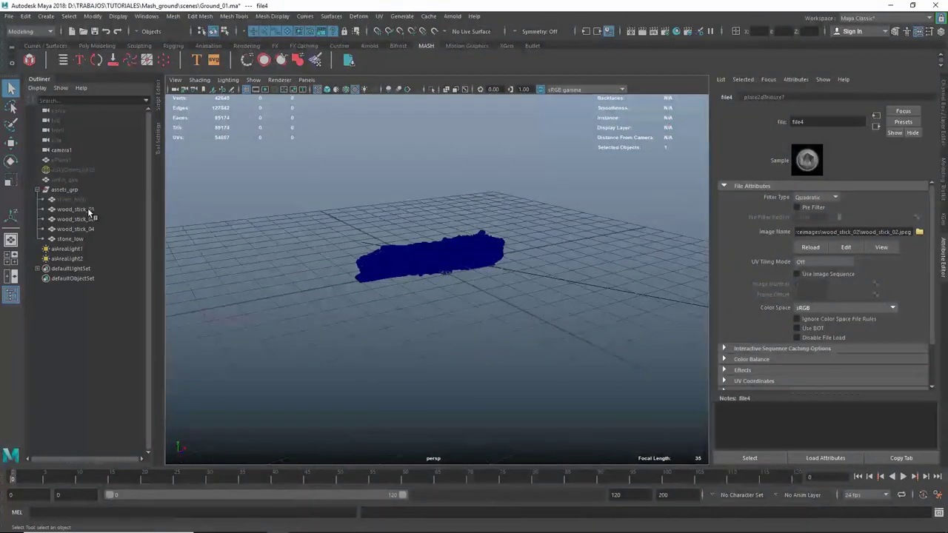
# Hide the wood sticks and stone with Ctrl+H and collapse the assets_grp group.
pyautogui.moveTo(74, 209); pyautogui.dragTo(87, 240)
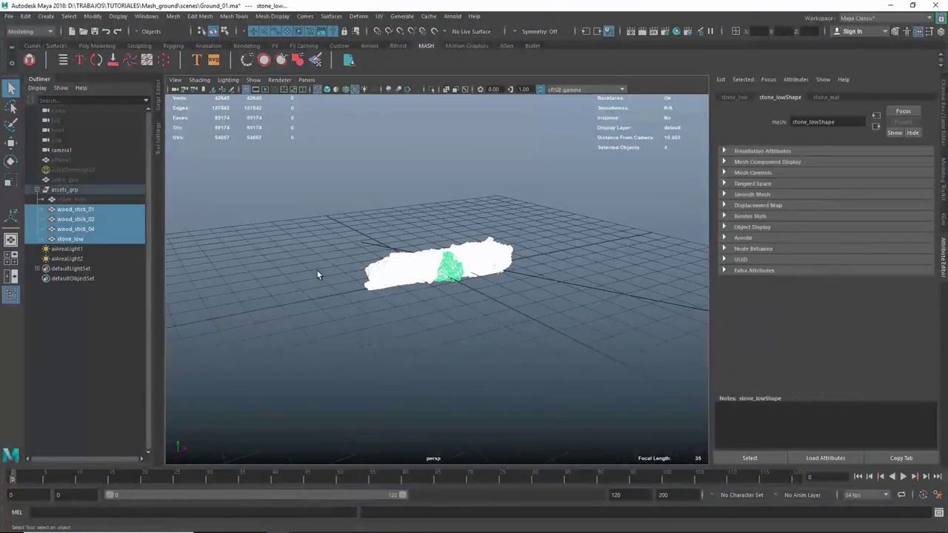
pyautogui.hotkey('ctrl', 'h')
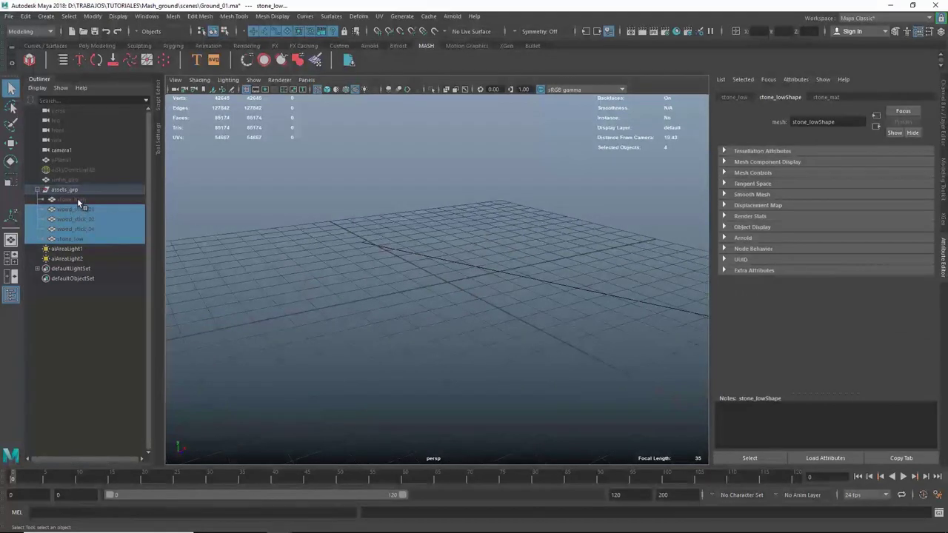
pyautogui.click(37, 190)
pyautogui.press('f')
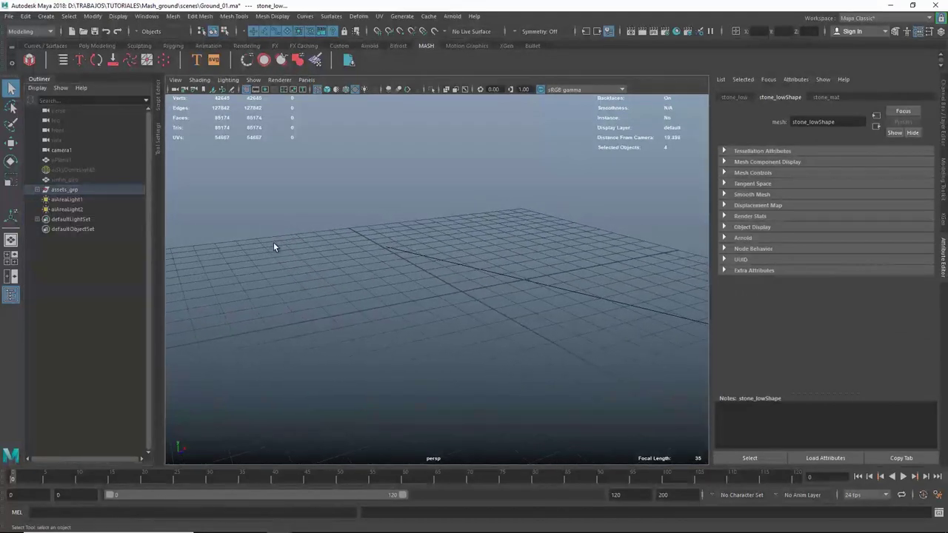
# Import EU08y.obj from the assets/tree folder.
pyautogui.click(9, 16)
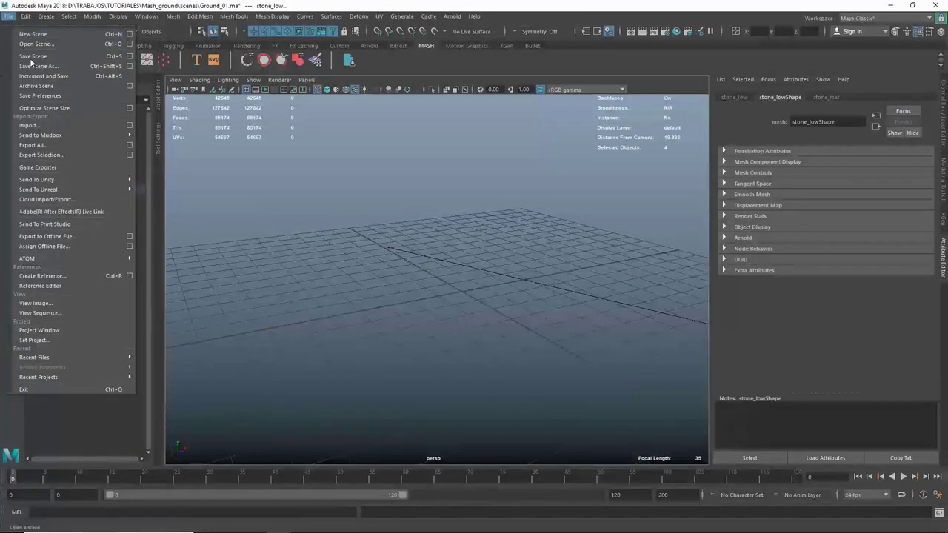
pyautogui.click(44, 125)
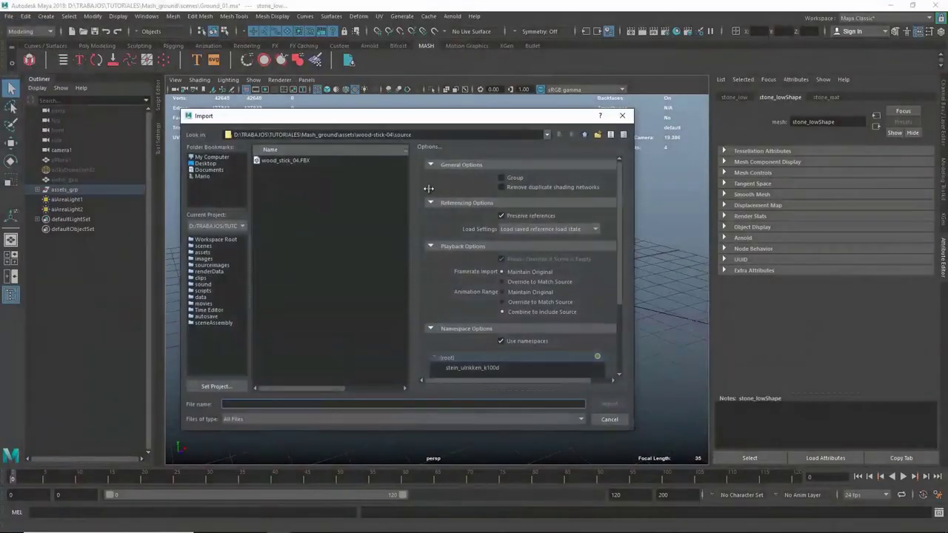
pyautogui.click(585, 135)
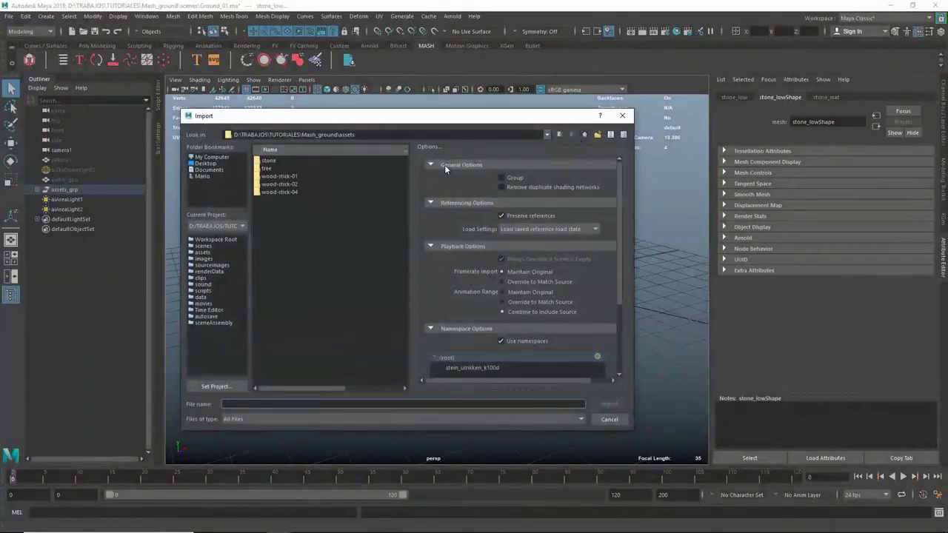
pyautogui.click(268, 169)
pyautogui.doubleClick(281, 172)
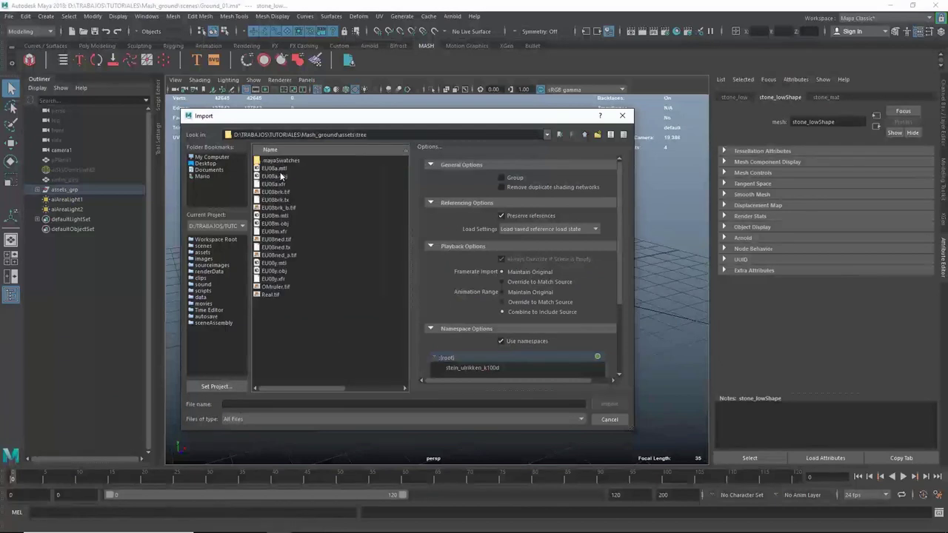
pyautogui.doubleClick(280, 273)
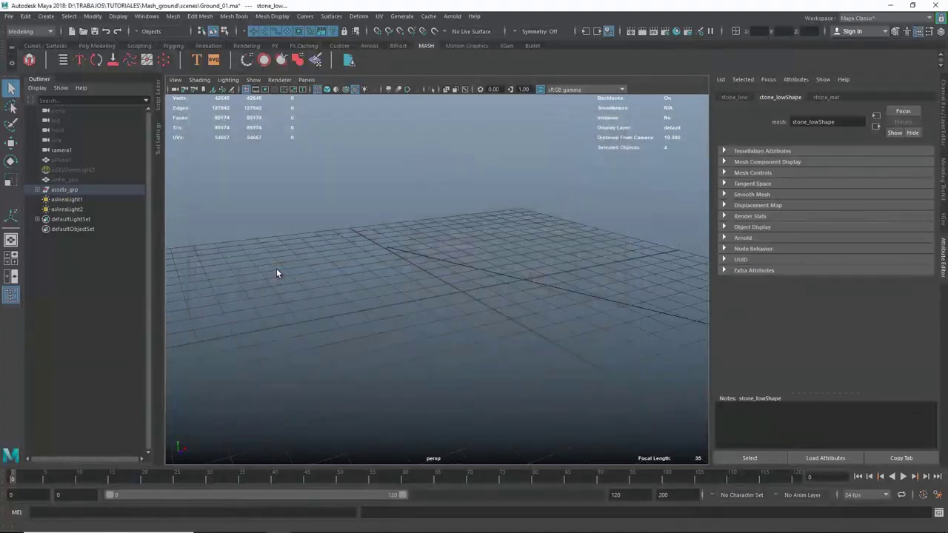
# Rotate the imported EU08y tree -90° on X so it stands upright, then switch to front view.
pyautogui.scroll(-10, 489, 267)
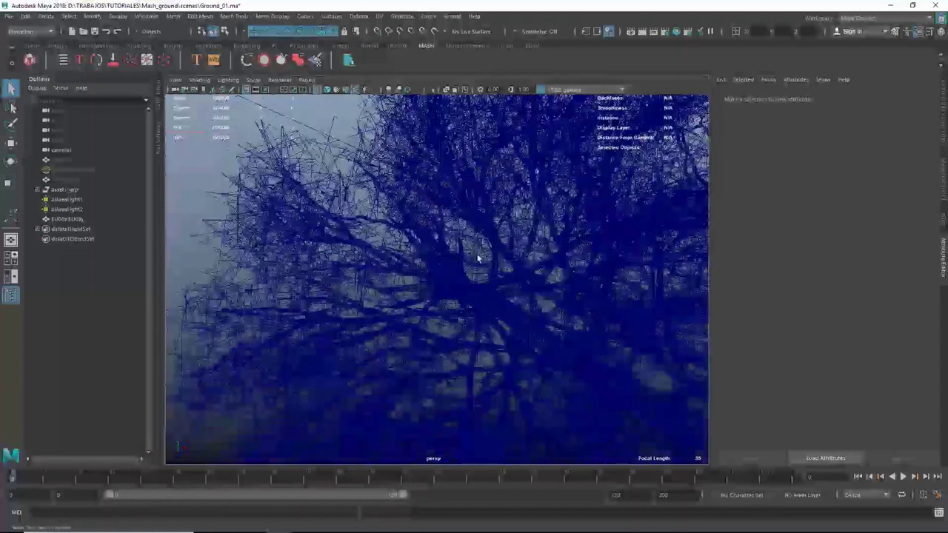
pyautogui.moveTo(434, 277)
pyautogui.keyDown('alt'); pyautogui.mouseDown()
pyautogui.moveTo(419, 274)
pyautogui.moveTo(417, 300)
pyautogui.moveTo(408, 298)
pyautogui.moveTo(427, 269)
pyautogui.mouseUp(); pyautogui.keyUp('alt')
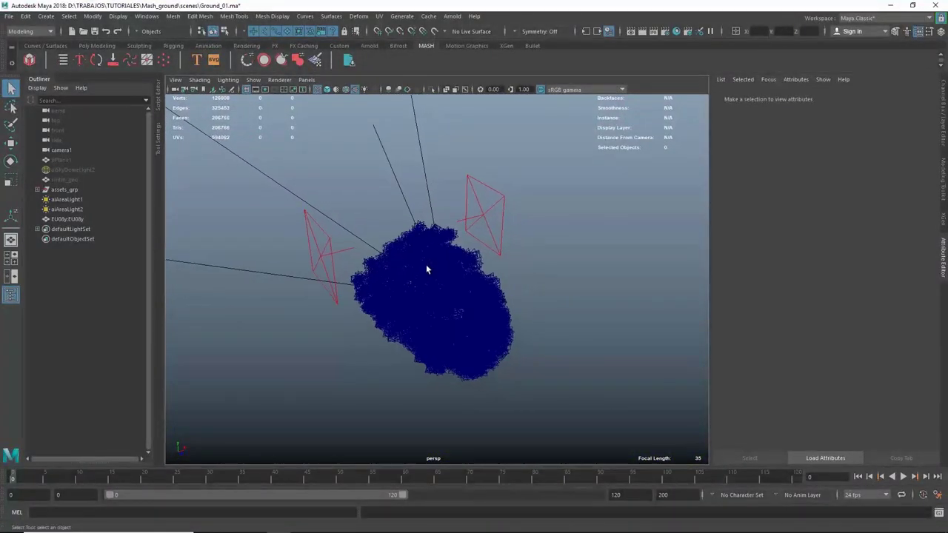
pyautogui.click(429, 325)
pyautogui.keyDown('alt'); pyautogui.moveTo(432, 329); pyautogui.dragTo(454, 323); pyautogui.keyUp('alt')
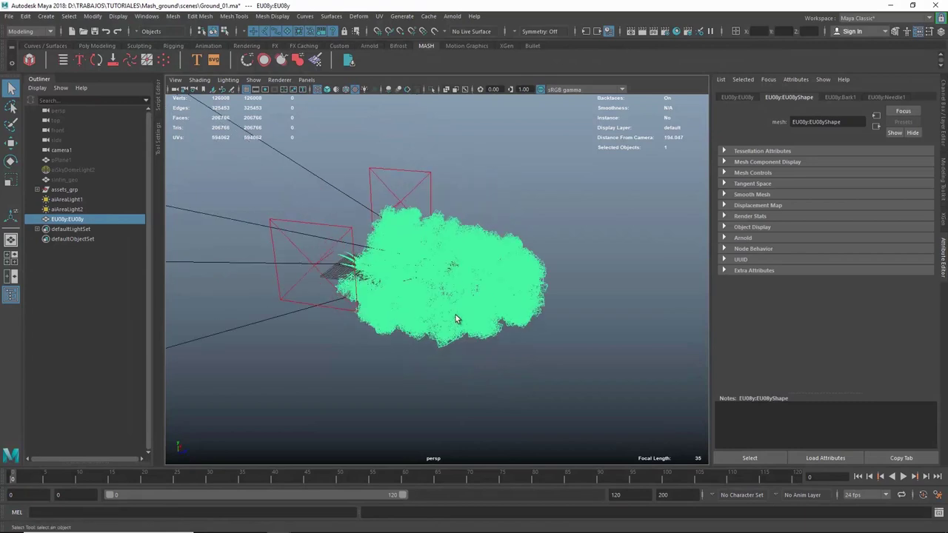
pyautogui.hotkey('ctrl', 'a')
pyautogui.keyDown('alt'); pyautogui.moveTo(475, 305); pyautogui.dragTo(489, 274); pyautogui.keyUp('alt')
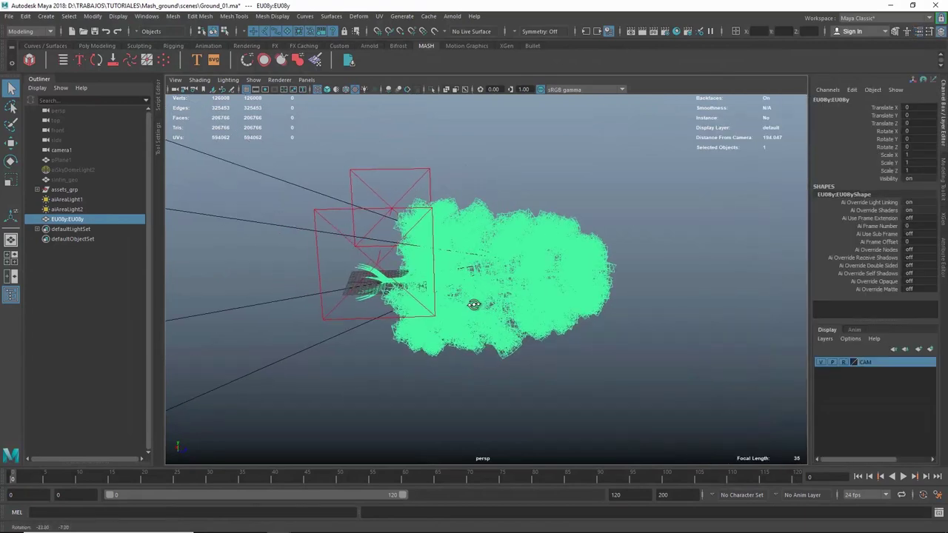
pyautogui.press('e')
pyautogui.click(487, 270)
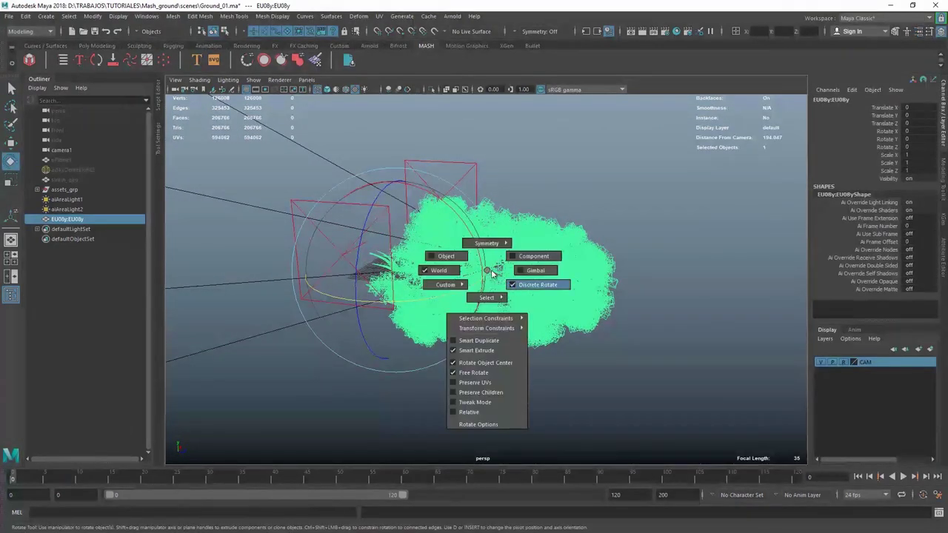
pyautogui.moveTo(489, 262)
pyautogui.mouseDown()
pyautogui.moveTo(447, 206)
pyautogui.moveTo(446, 274)
pyautogui.mouseUp()
pyautogui.press('q')
pyautogui.press('space')
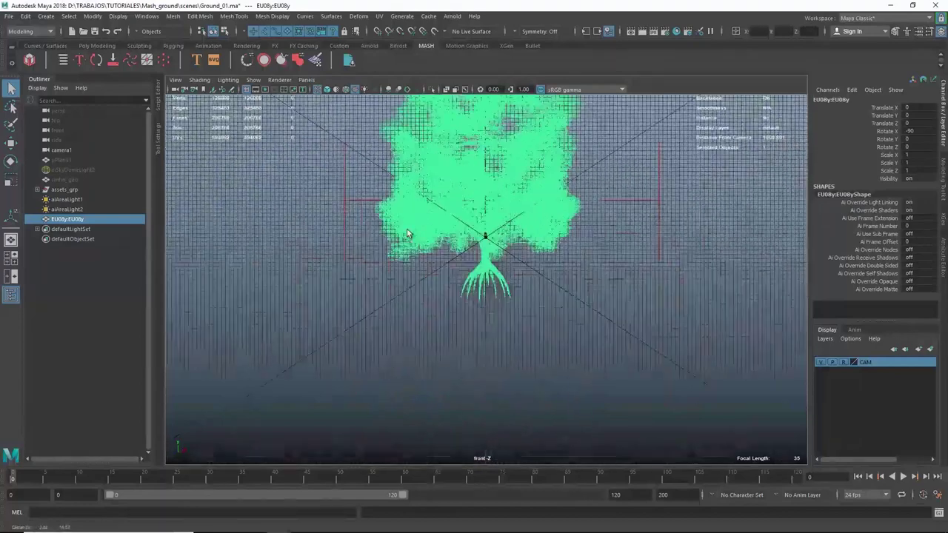
# Select the tree's root faces up to the trunk base and remove them.
pyautogui.scroll(3, 407, 234)
pyautogui.scroll(2, 396, 300)
pyautogui.scroll(1, 520, 305)
pyautogui.scroll(2, 474, 218)
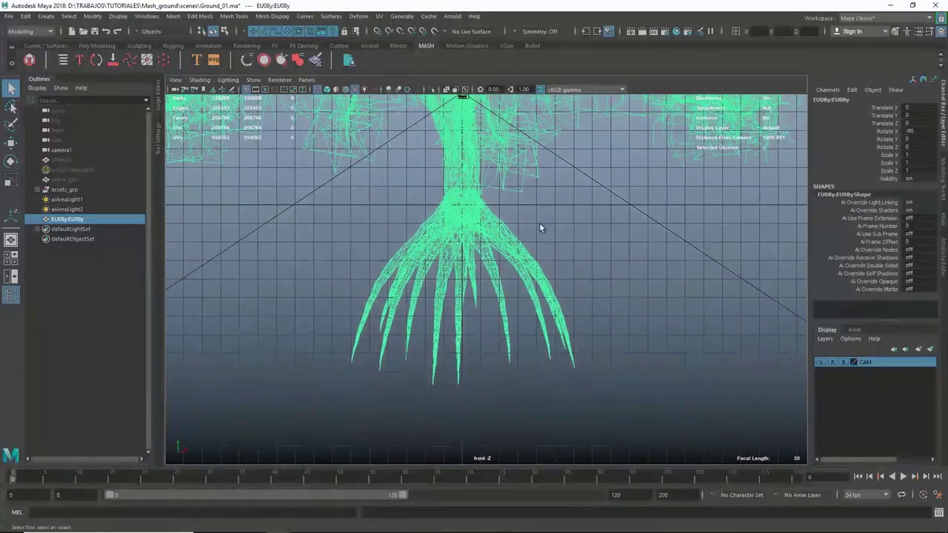
pyautogui.moveTo(540, 228); pyautogui.dragTo(534, 239, button='right')
pyautogui.moveTo(637, 428); pyautogui.dragTo(313, 220)
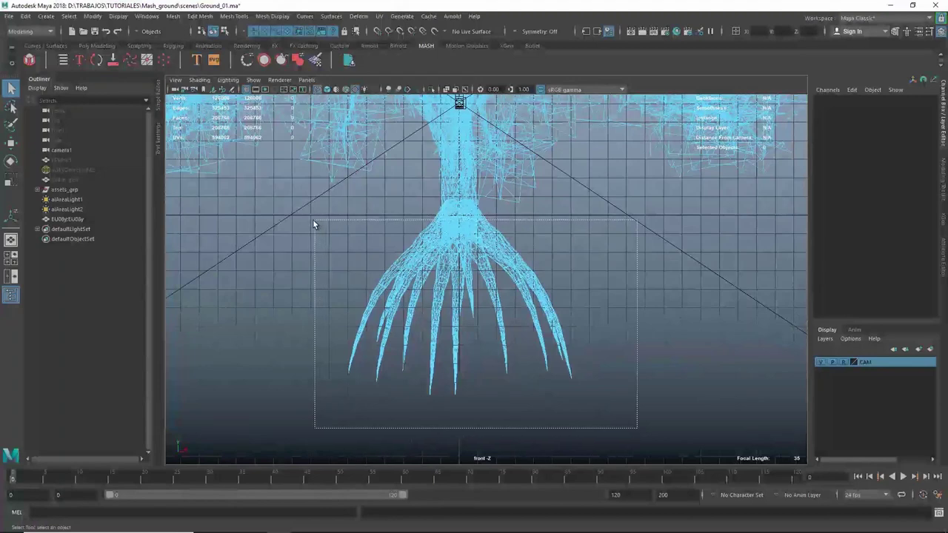
pyautogui.moveTo(312, 219); pyautogui.dragTo(301, 228)
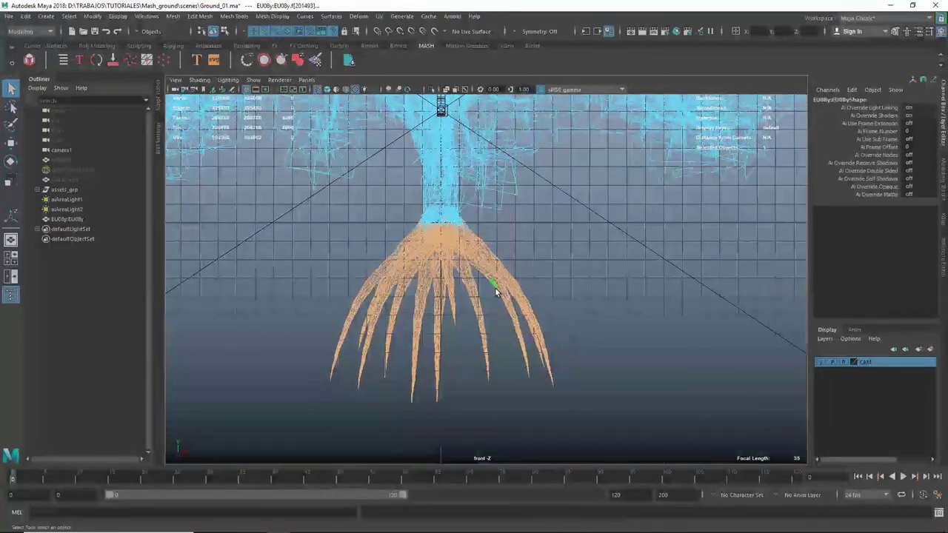
pyautogui.scroll(4, 457, 252)
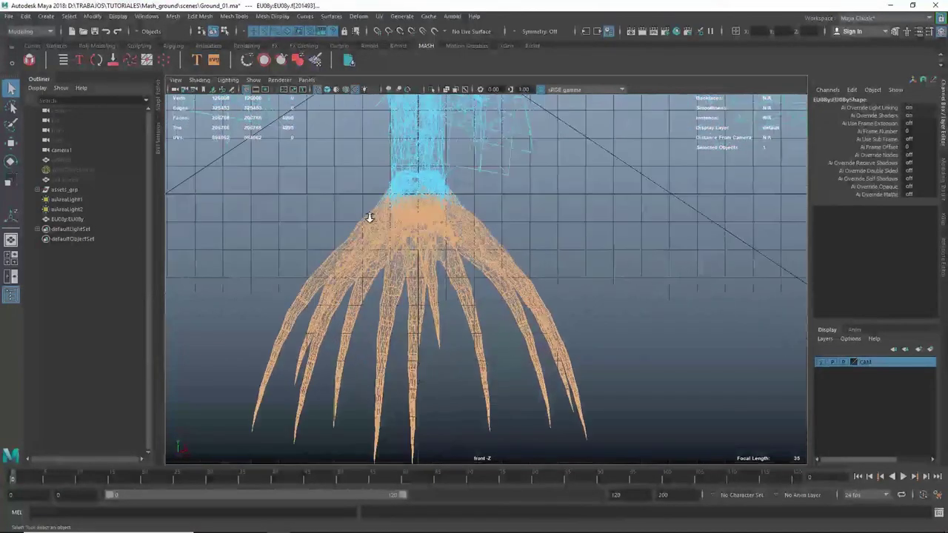
pyautogui.moveTo(327, 140)
pyautogui.mouseDown()
pyautogui.moveTo(551, 215)
pyautogui.moveTo(538, 204)
pyautogui.mouseUp()
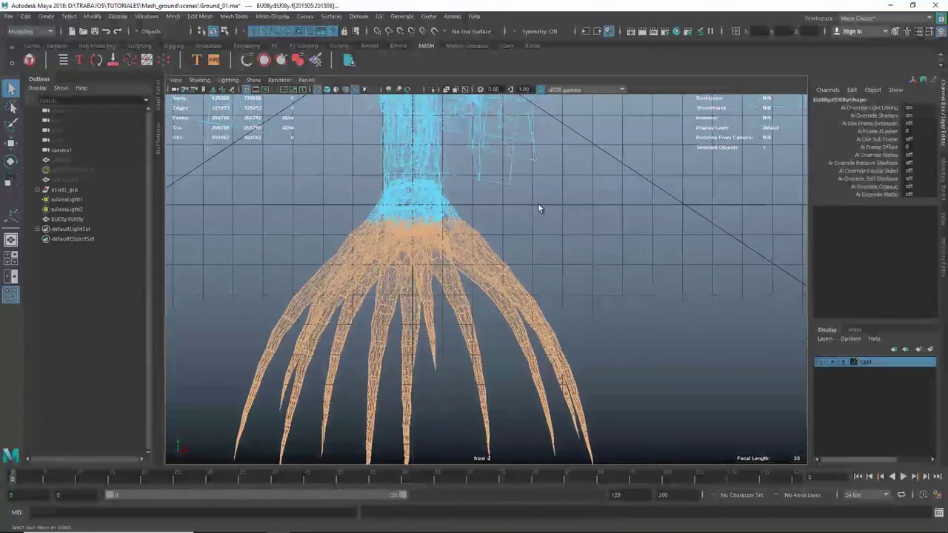
pyautogui.keyDown('ctrl'); pyautogui.keyDown('alt'); pyautogui.moveTo(317, 235); pyautogui.dragTo(319, 234); pyautogui.keyUp('alt'); pyautogui.keyUp('ctrl')
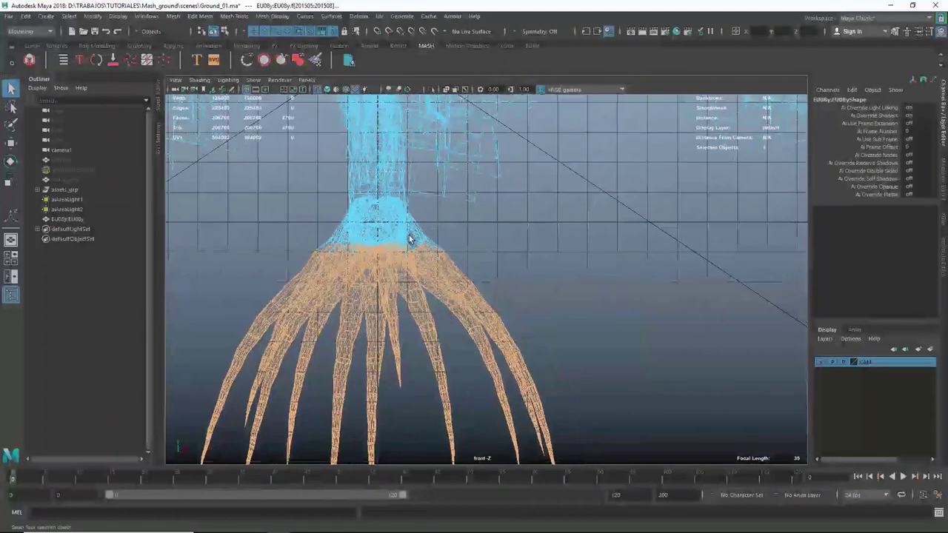
pyautogui.hotkey('ctrl', 'h')
# Reselect the whole tree, frame and center it in front view, then switch to a two-pane layout.
pyautogui.click(396, 254)
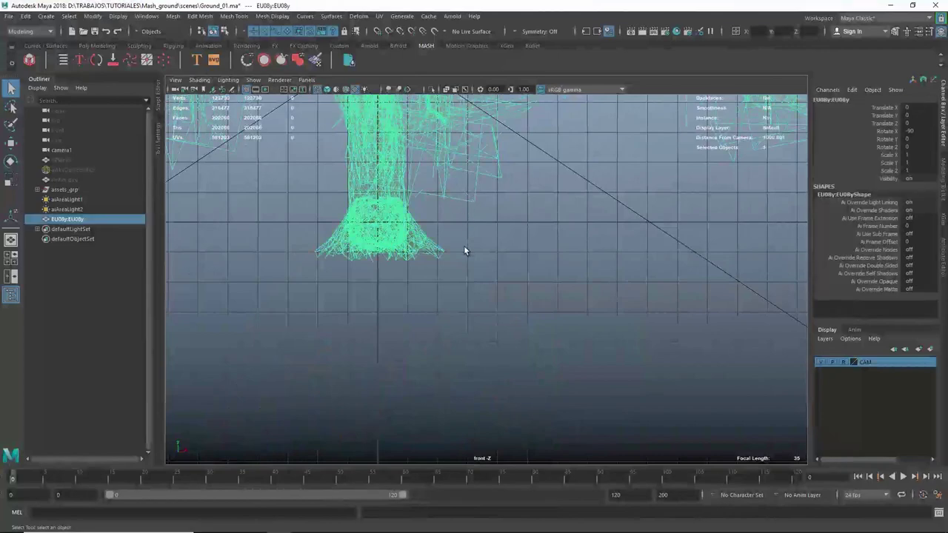
pyautogui.click(464, 252)
pyautogui.keyDown('alt'); pyautogui.moveTo(474, 260); pyautogui.dragTo(468, 314, button='middle'); pyautogui.keyUp('alt')
pyautogui.click(405, 308)
pyautogui.press('f')
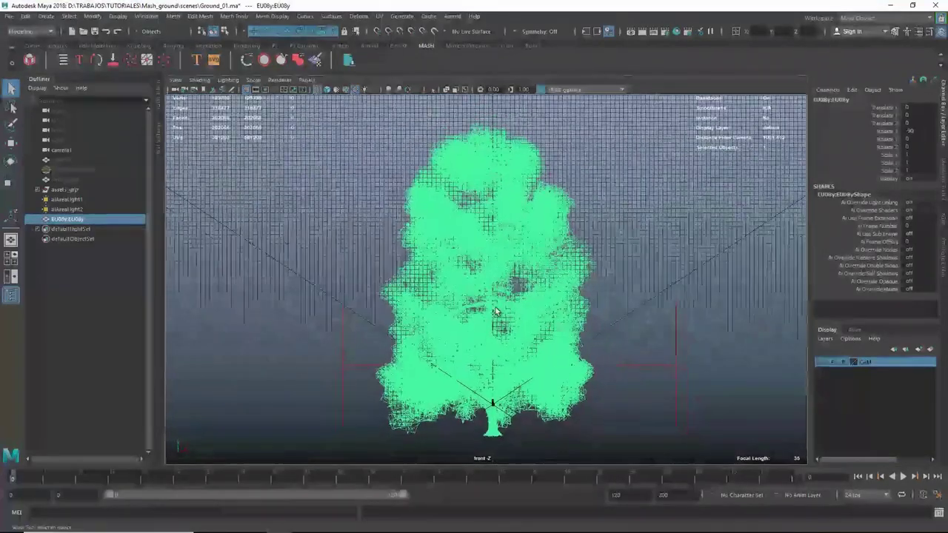
pyautogui.scroll(-3, 479, 274)
pyautogui.keyDown('alt'); pyautogui.moveTo(479, 272); pyautogui.dragTo(486, 280, button='middle'); pyautogui.keyUp('alt')
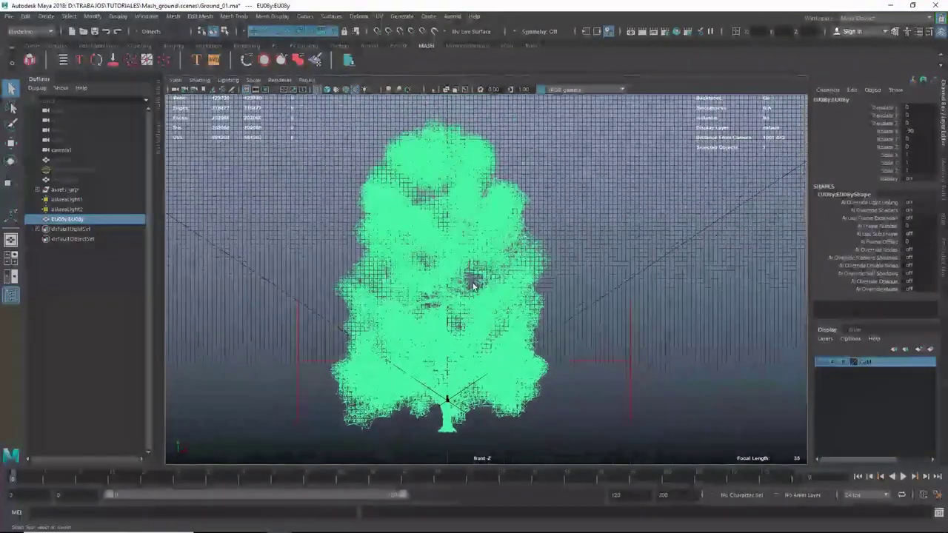
pyautogui.press('space')
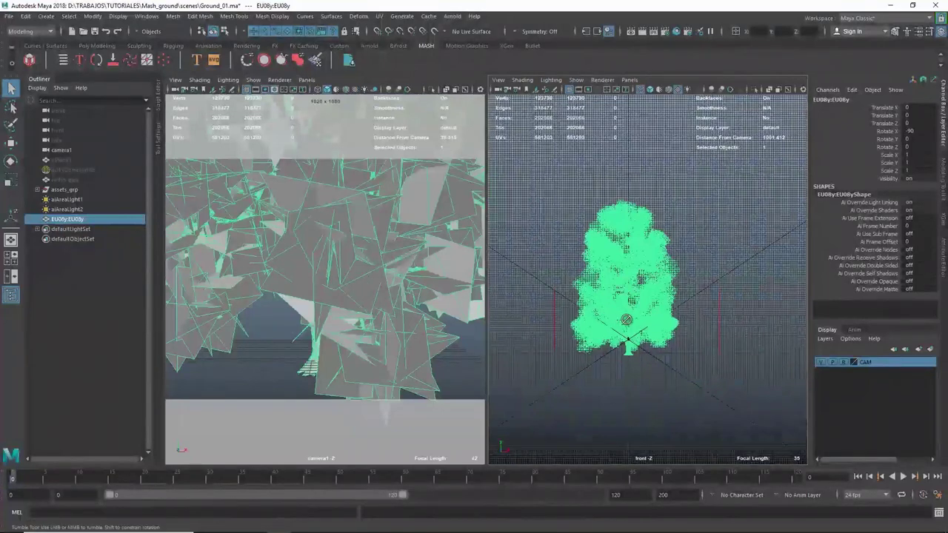
# Push the tree farther back in Z and move both area lights toward it.
pyautogui.moveTo(621, 317)
pyautogui.keyDown('alt'); pyautogui.mouseDown()
pyautogui.moveTo(629, 324)
pyautogui.moveTo(629, 296)
pyautogui.moveTo(671, 286)
pyautogui.moveTo(692, 266)
pyautogui.moveTo(523, 247)
pyautogui.moveTo(453, 221)
pyautogui.moveTo(656, 295)
pyautogui.moveTo(652, 275)
pyautogui.moveTo(741, 269)
pyautogui.mouseUp(); pyautogui.keyUp('alt')
pyautogui.press('w')
pyautogui.press('q')
pyautogui.click(741, 269)
pyautogui.keyDown('shift'); pyautogui.click(682, 305); pyautogui.keyUp('shift')
pyautogui.press('w')
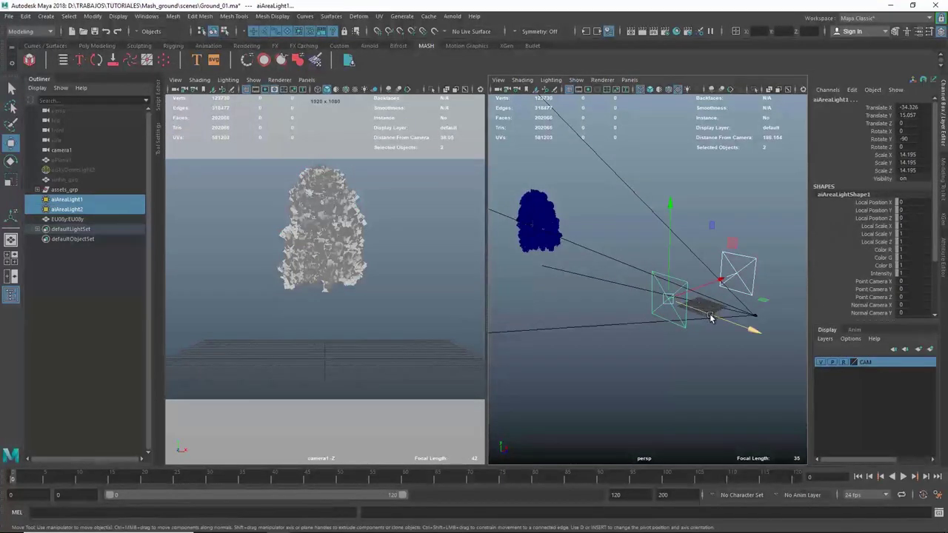
pyautogui.moveTo(689, 304); pyautogui.dragTo(535, 251)
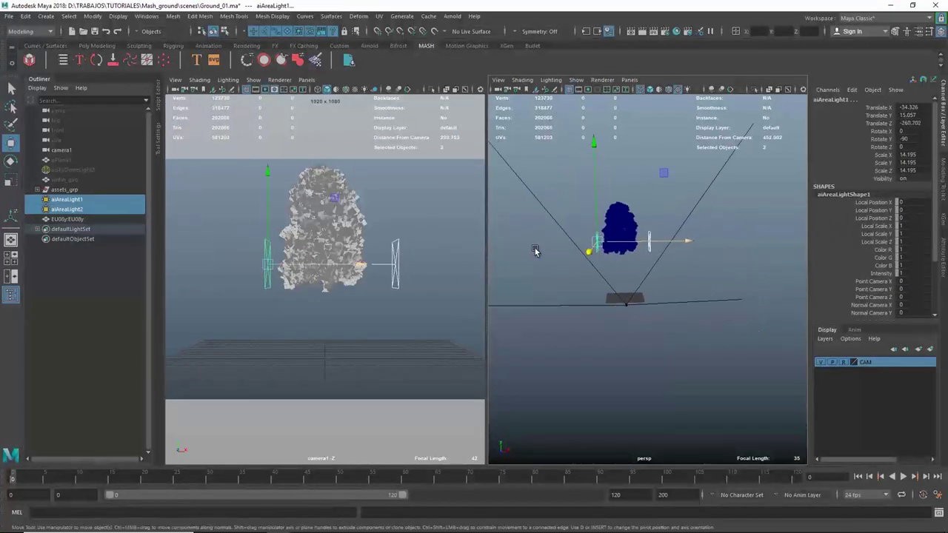
# Place the second area light up to the right and the first area light left of the tree, raised.
pyautogui.click(652, 246)
pyautogui.moveTo(659, 248)
pyautogui.mouseDown()
pyautogui.moveTo(719, 169)
pyautogui.moveTo(756, 162)
pyautogui.mouseUp()
pyautogui.press('q')
pyautogui.click(598, 241)
pyautogui.press('w')
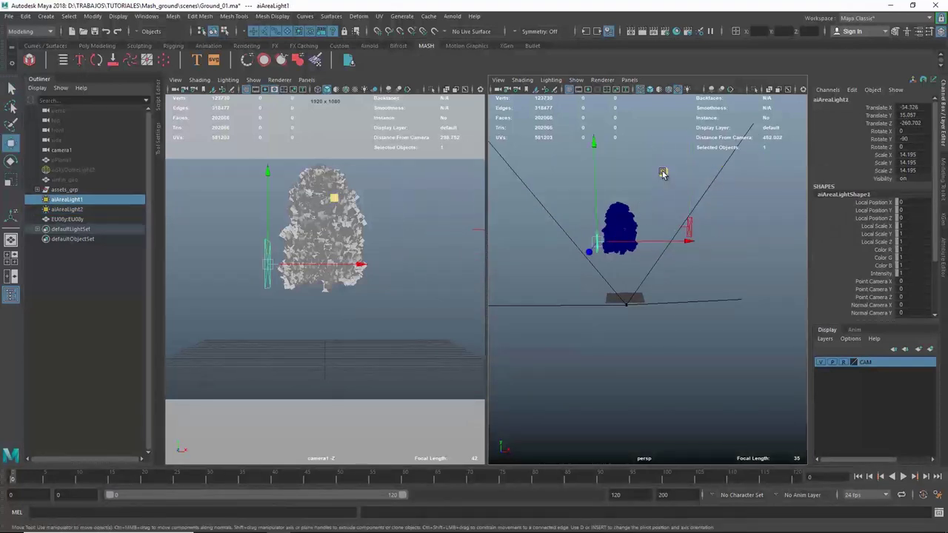
pyautogui.moveTo(663, 173); pyautogui.dragTo(624, 171, button='middle')
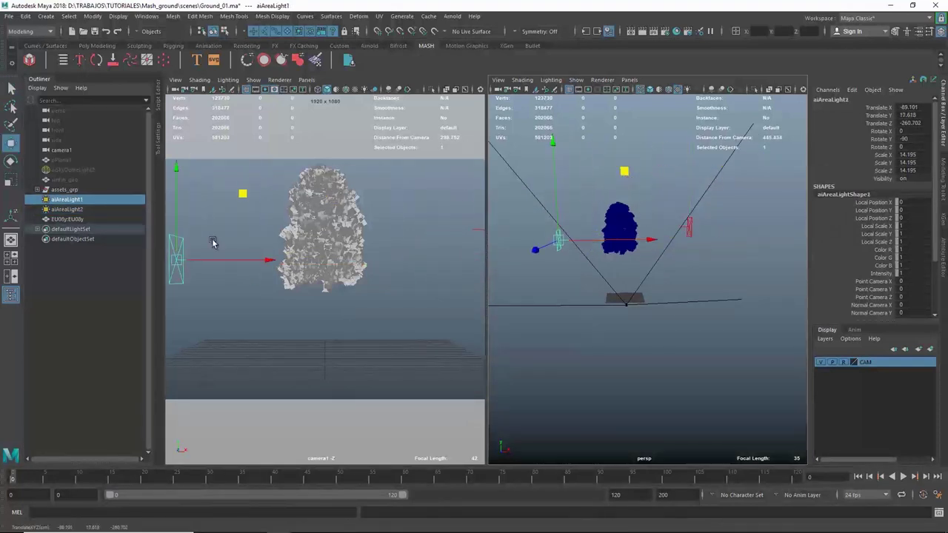
pyautogui.moveTo(243, 195); pyautogui.dragTo(203, 200, button='middle')
# Stretch aiAreaLight1 to Scale Y 30.913, raise it higher, and maximize the camera1 panel.
pyautogui.press('r')
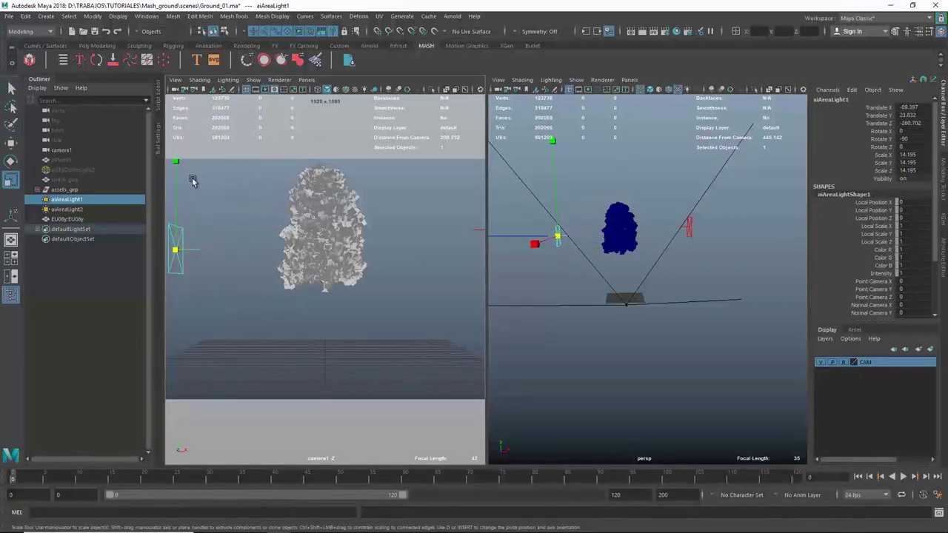
pyautogui.moveTo(178, 158); pyautogui.dragTo(178, 185)
pyautogui.press('w')
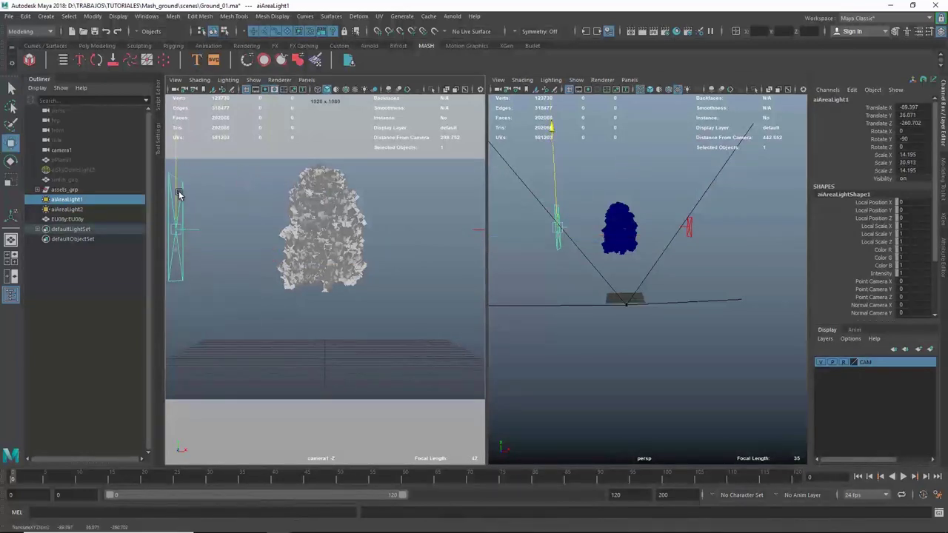
pyautogui.moveTo(184, 222); pyautogui.dragTo(185, 205)
pyautogui.press('q')
pyautogui.press('space')
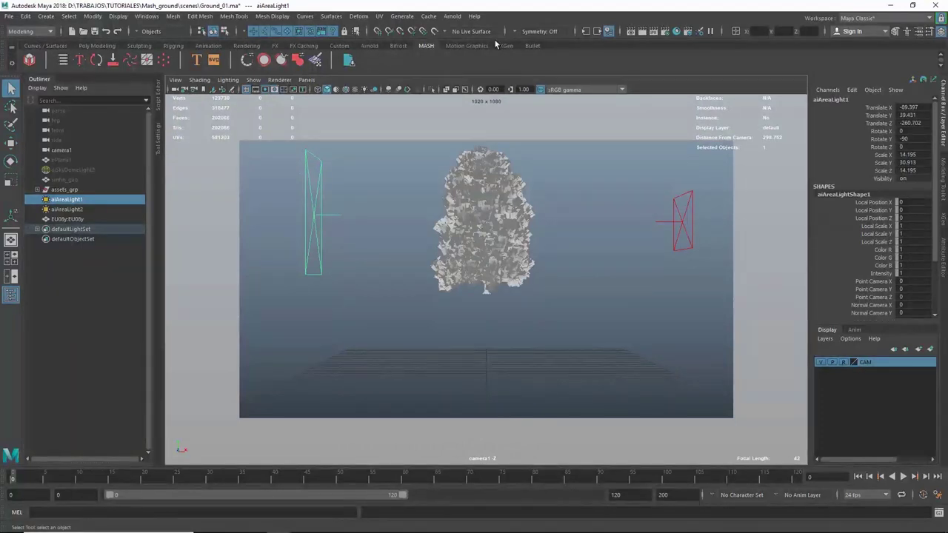
pyautogui.click(453, 15)
# Preview camera1 in a maximized Arnold RenderView, close it, then delete the right-hand area light.
pyautogui.click(472, 45)
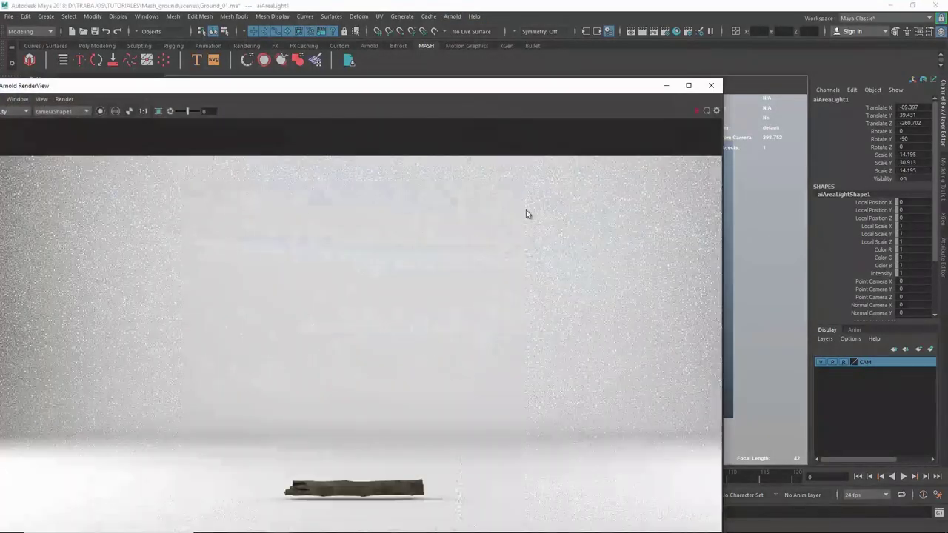
pyautogui.doubleClick(523, 87)
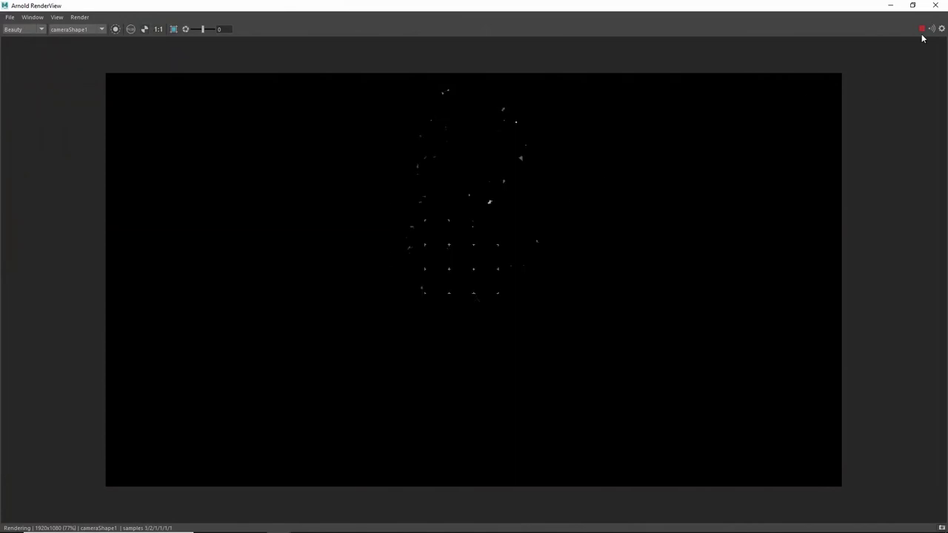
pyautogui.click(936, 5)
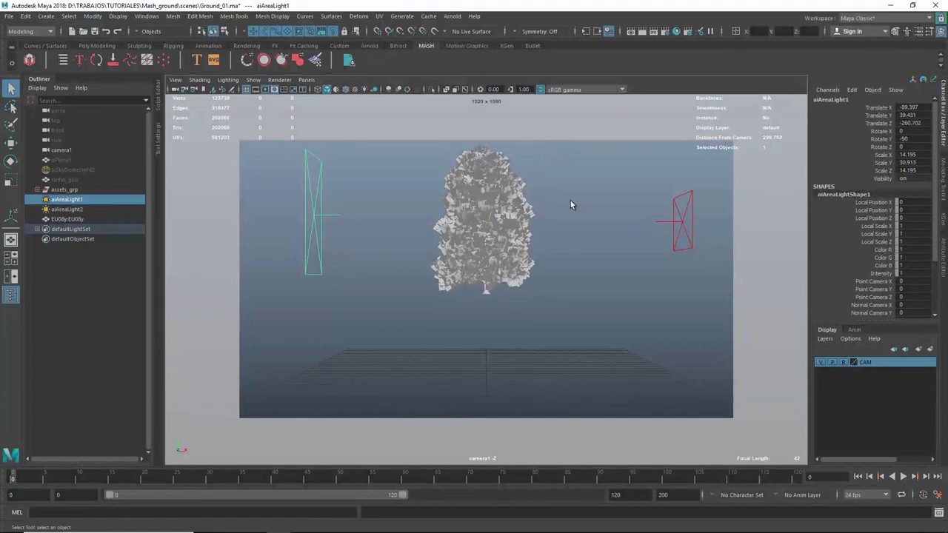
pyautogui.click(692, 237)
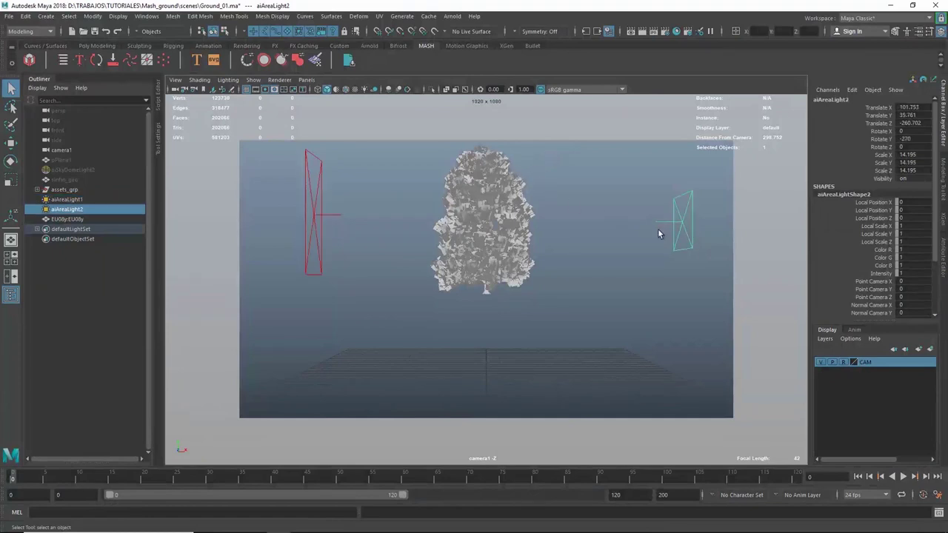
pyautogui.press('Delete')
# Delete the remaining area light and make aiSkyDomeLight2 visible.
pyautogui.click(322, 197)
pyautogui.press('Delete')
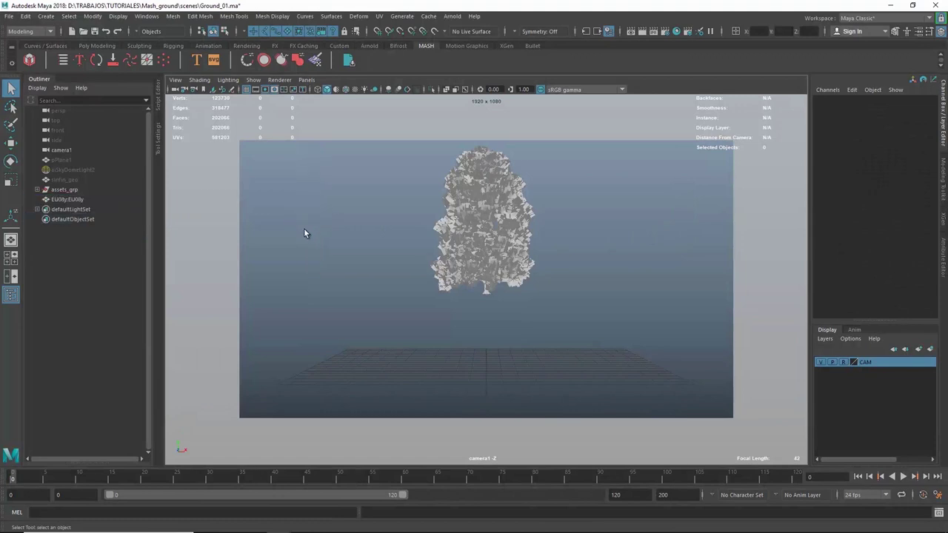
pyautogui.click(97, 170)
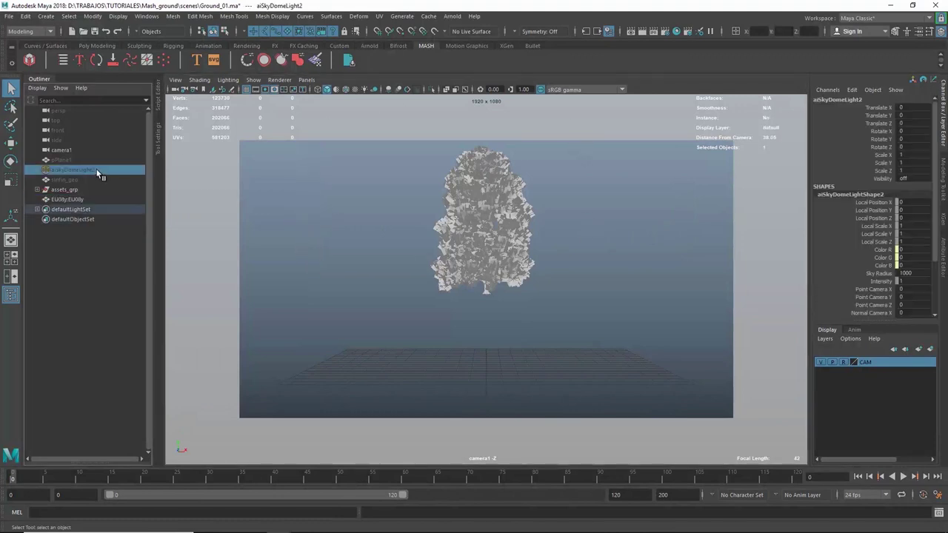
pyautogui.press('h')
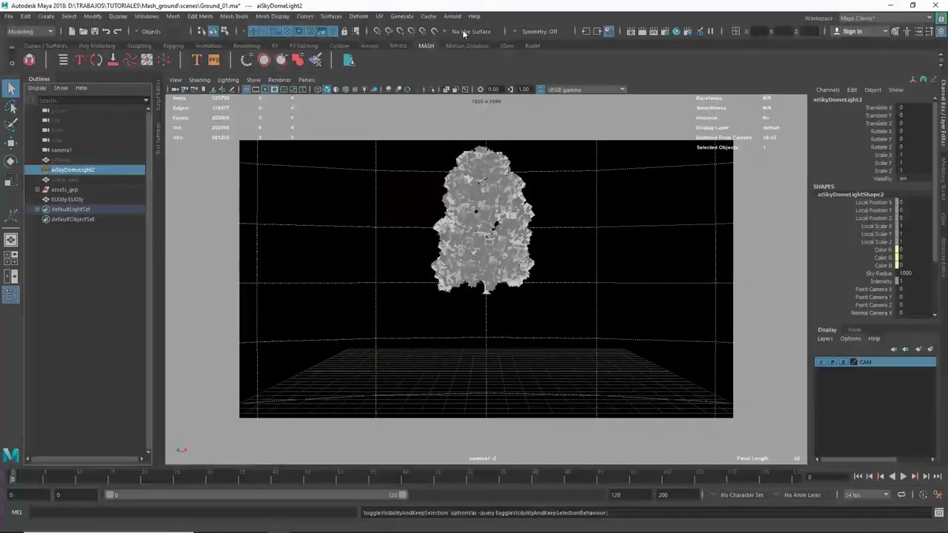
# Render the sunset-sky scene in Arnold RenderView, close it, and bring up Hypershade.
pyautogui.click(453, 16)
pyautogui.click(464, 44)
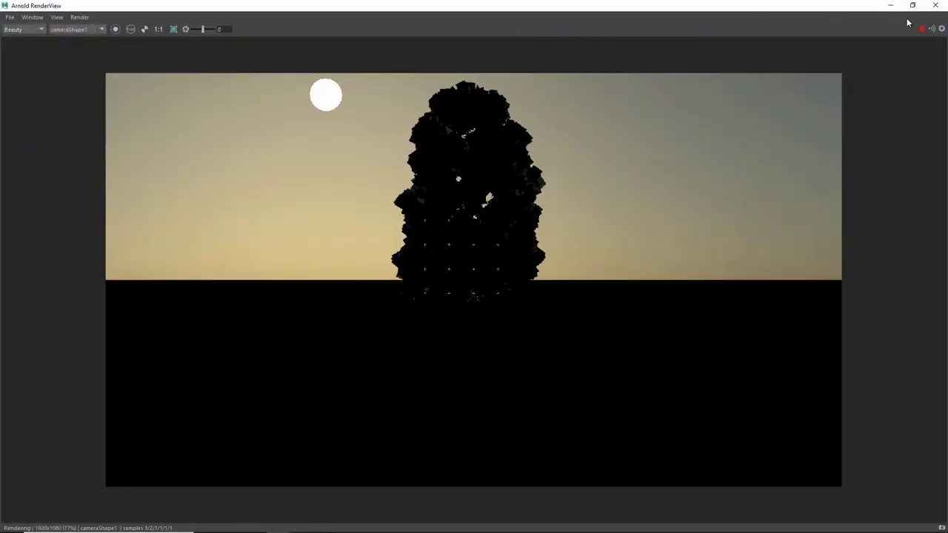
pyautogui.click(936, 6)
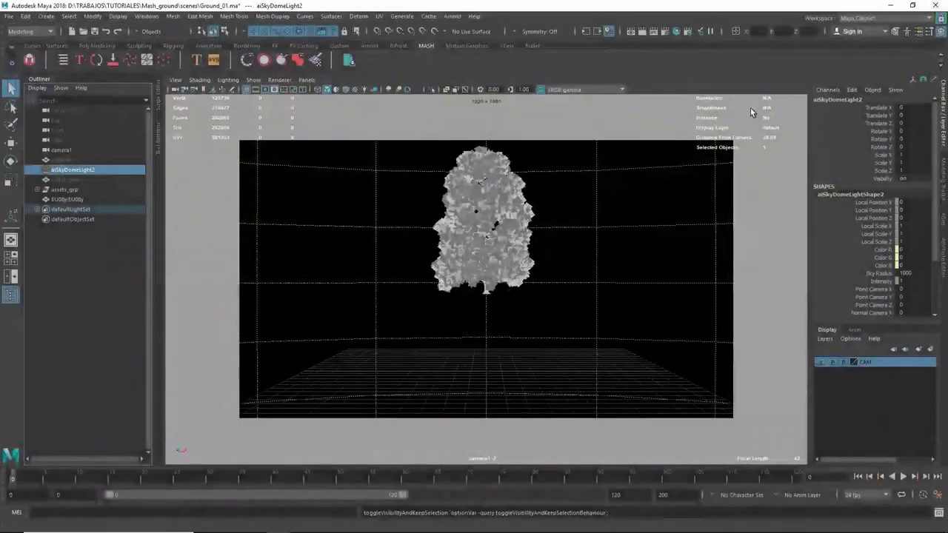
pyautogui.click(674, 31)
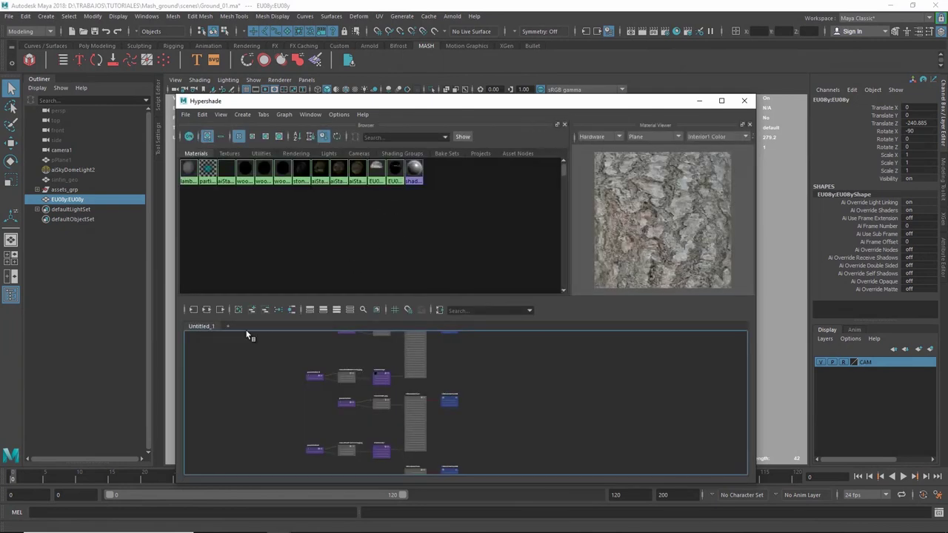
# Add a Hypershade graph tab named 'tree' showing the tree's material networks.
pyautogui.click(229, 327)
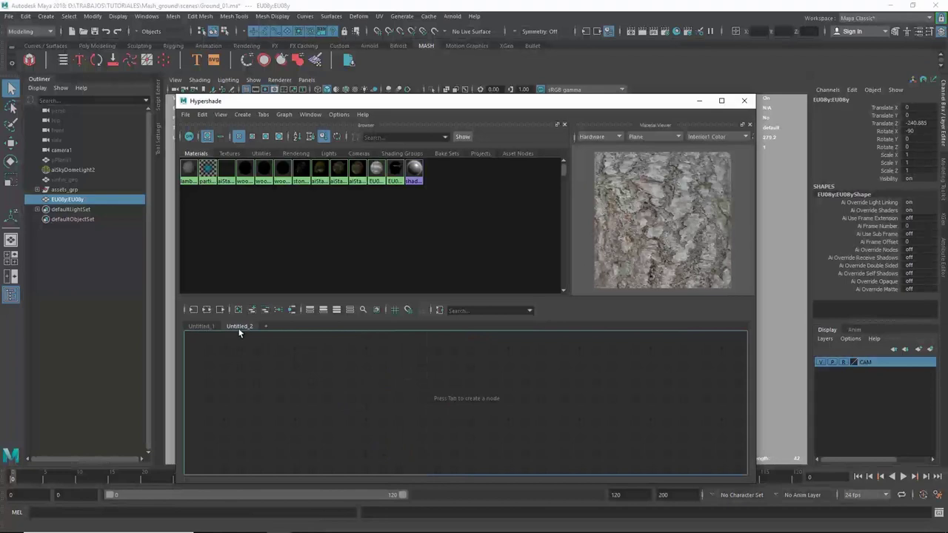
pyautogui.doubleClick(244, 325)
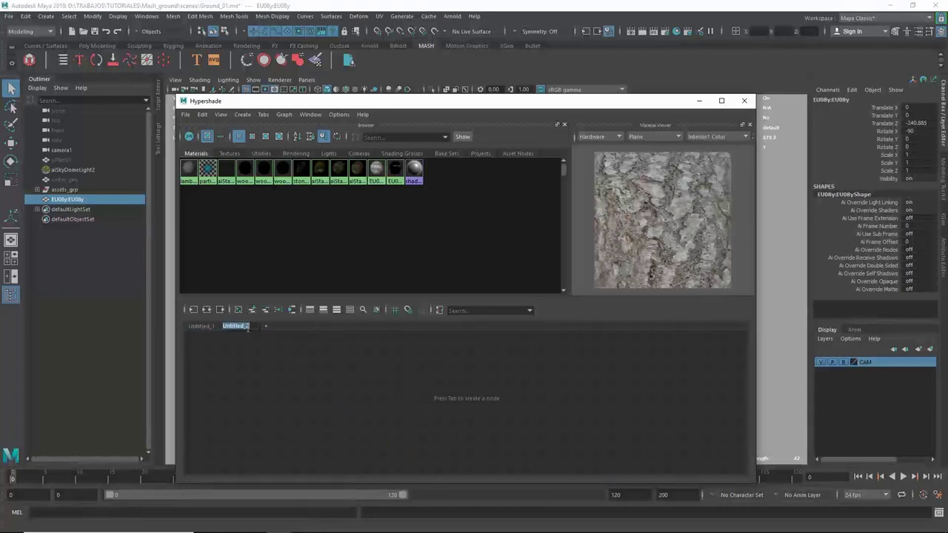
pyautogui.write('tree')
pyautogui.press('Return')
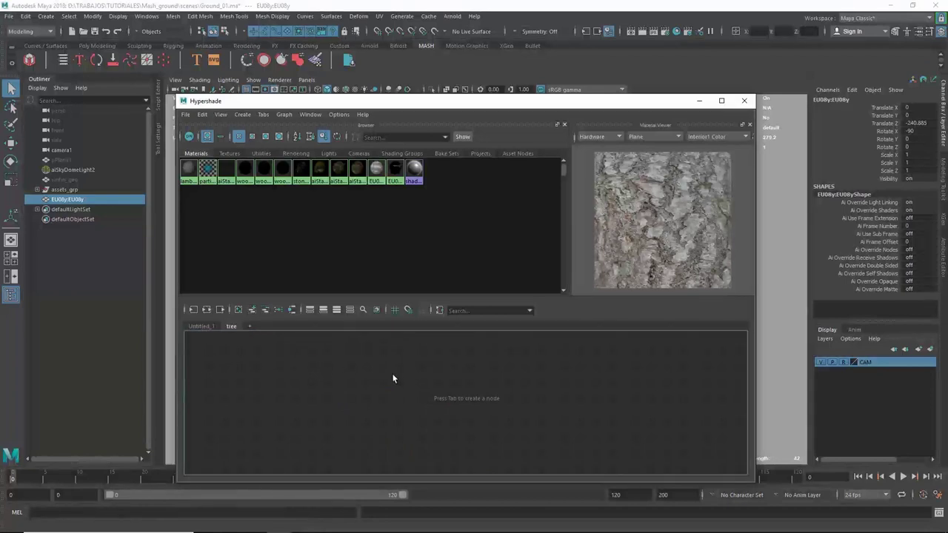
pyautogui.moveTo(394, 378); pyautogui.dragTo(384, 386, button='right')
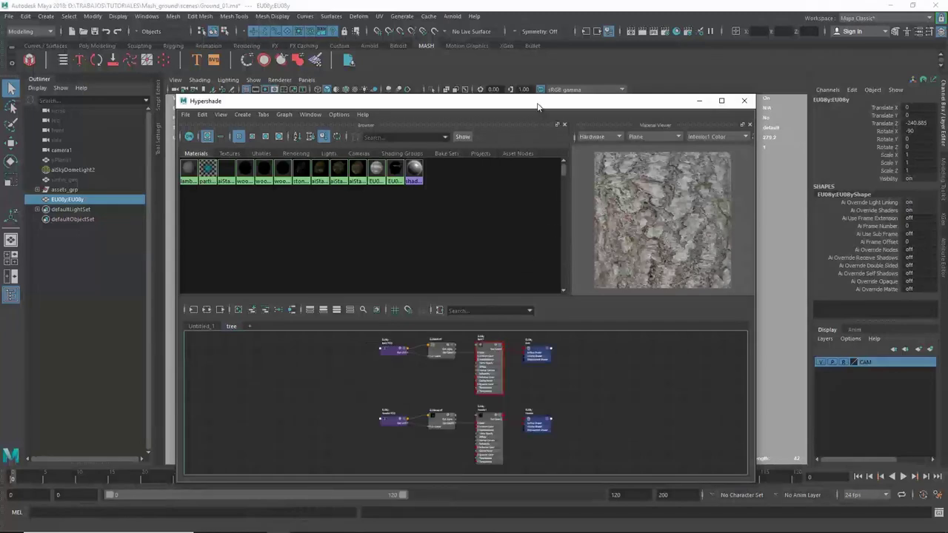
pyautogui.moveTo(537, 107); pyautogui.dragTo(486, 62)
pyautogui.scroll(2, 474, 344)
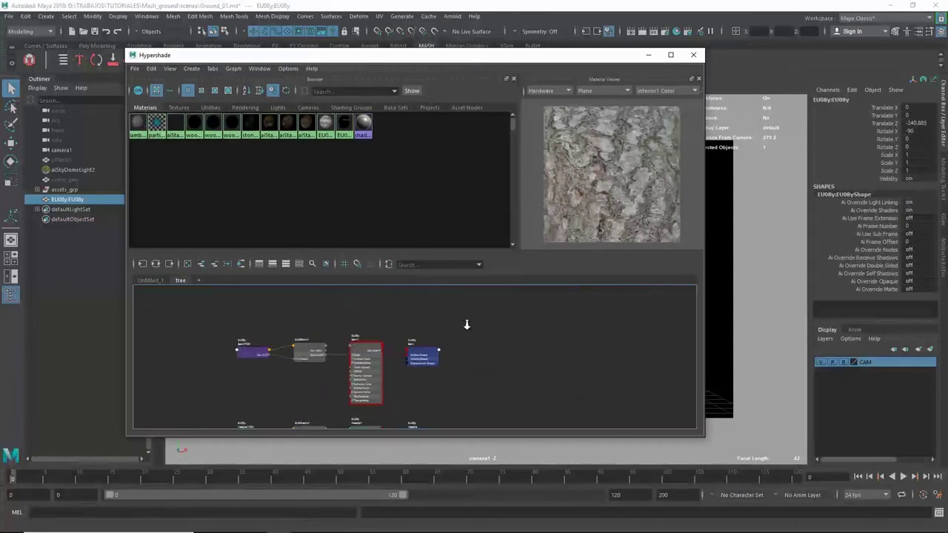
pyautogui.scroll(2, 414, 330)
# Create an aiStandardSurface6 material and place it collapsed above the bark network.
pyautogui.press('Tab')
pyautogui.write('ais')
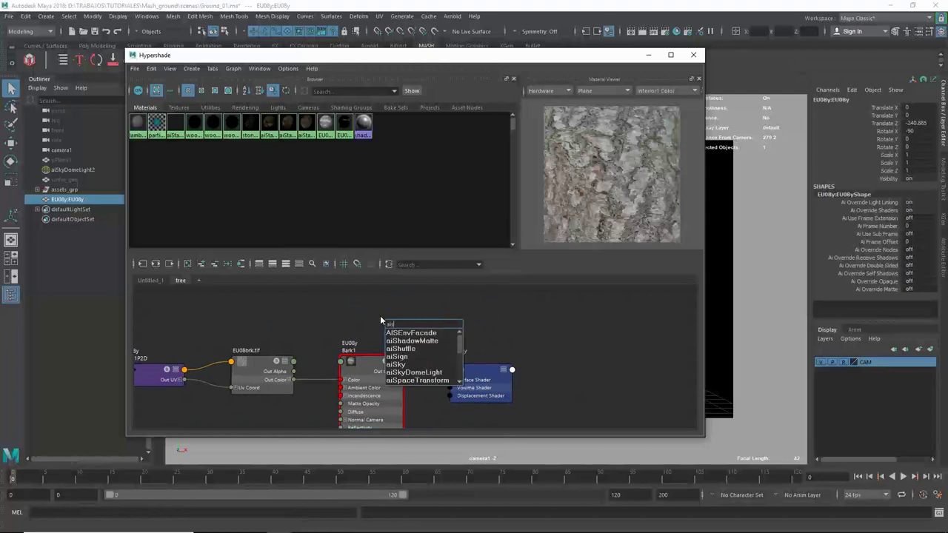
pyautogui.write('t')
pyautogui.write('a')
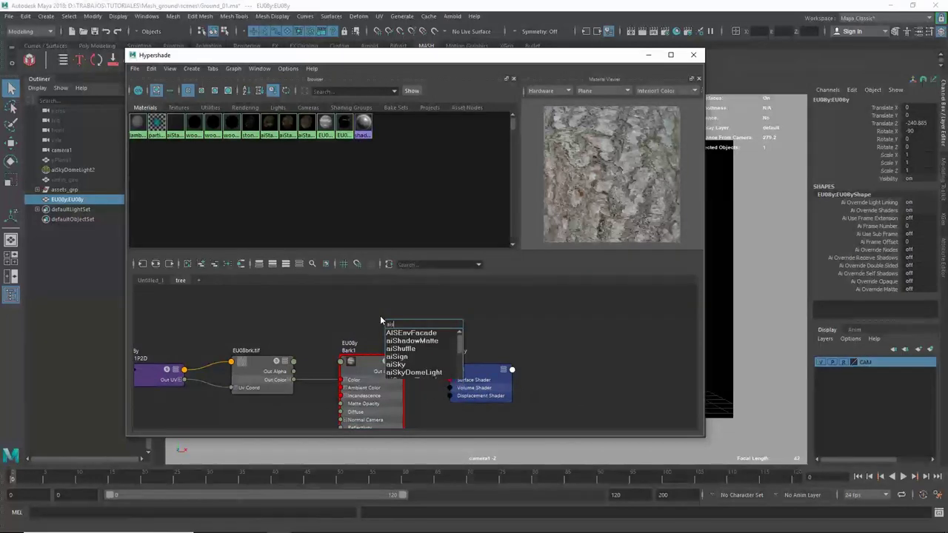
pyautogui.press('Down')
pyautogui.press('Down')
pyautogui.press('Return')
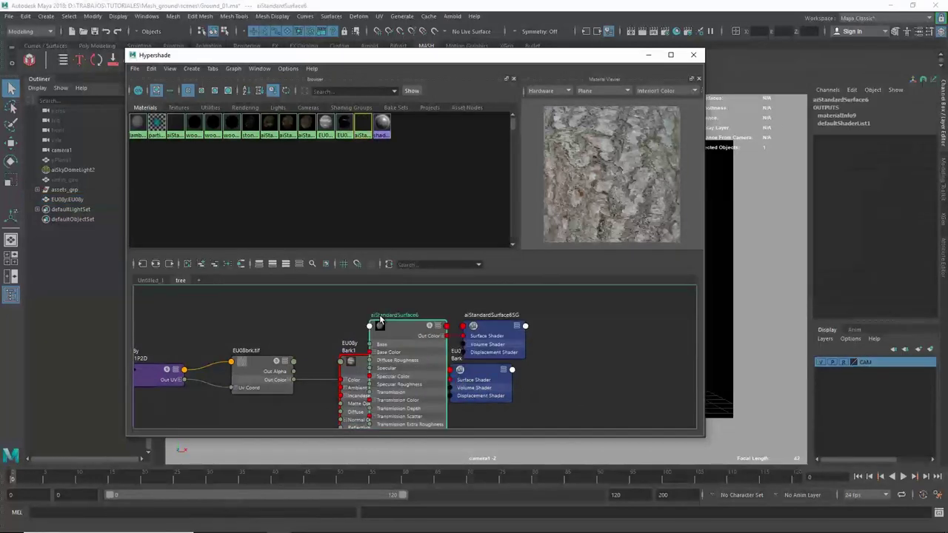
pyautogui.keyDown('alt'); pyautogui.moveTo(409, 329); pyautogui.dragTo(409, 306, button='middle'); pyautogui.keyUp('alt')
pyautogui.press('1')
pyautogui.moveTo(403, 307); pyautogui.dragTo(365, 295)
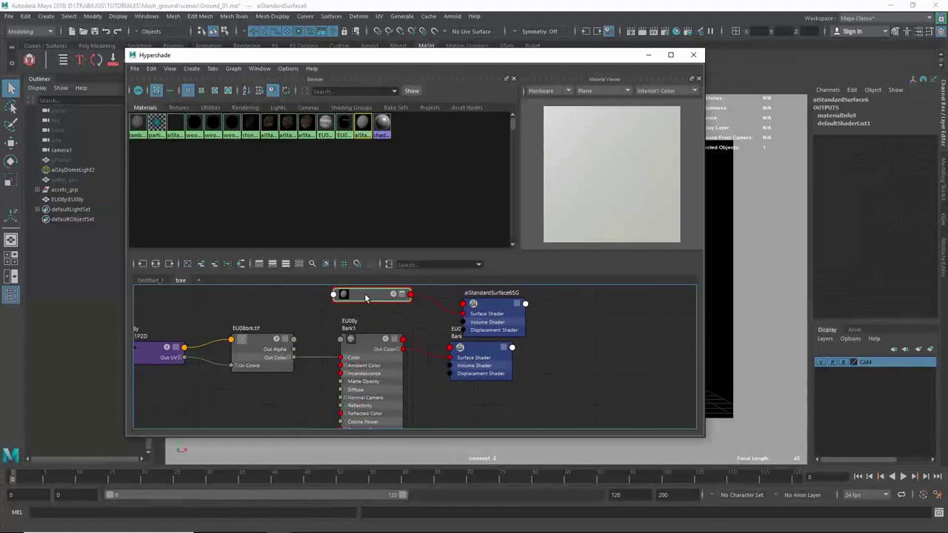
pyautogui.keyDown('alt'); pyautogui.moveTo(463, 348); pyautogui.dragTo(450, 355, button='middle'); pyautogui.keyUp('alt')
# Wire aiStandardSurface6's Out Color into the EU08y:Bark shading group's Surface Shader.
pyautogui.click(392, 306)
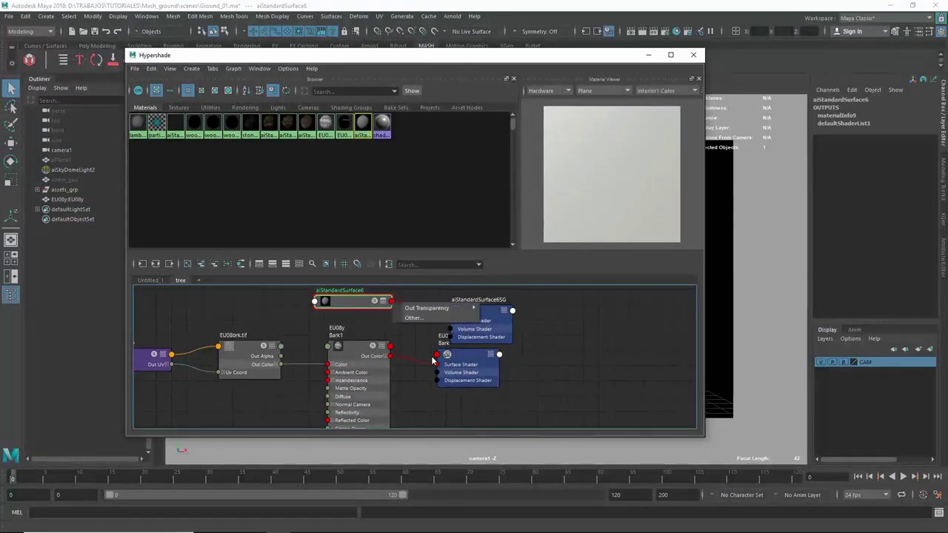
pyautogui.click(406, 338)
pyautogui.click(392, 304)
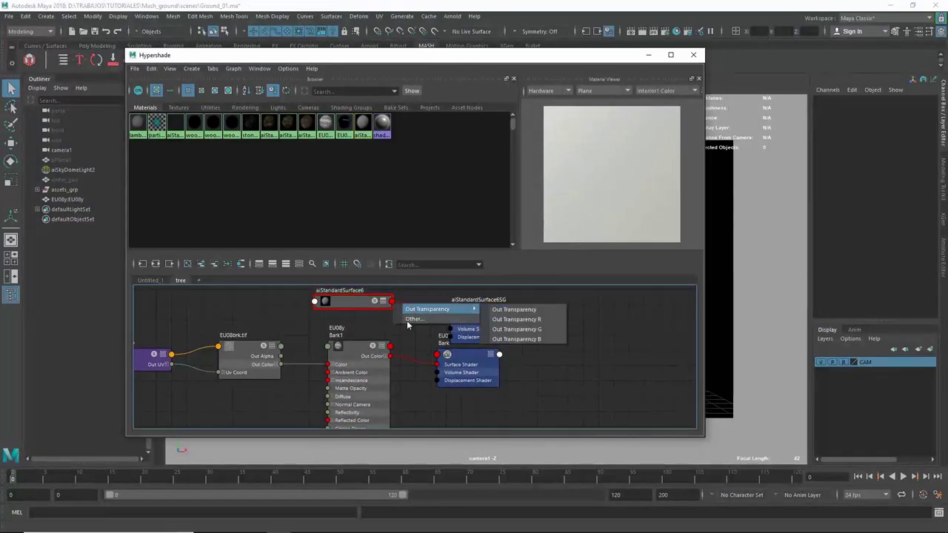
pyautogui.click(360, 317)
pyautogui.press('2')
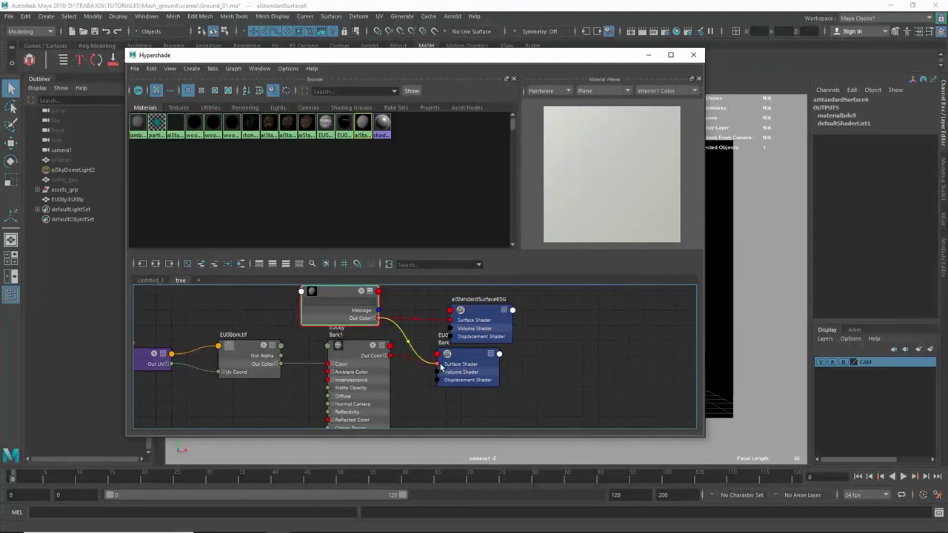
pyautogui.moveTo(441, 366); pyautogui.dragTo(442, 366)
pyautogui.click(481, 326)
pyautogui.moveTo(482, 326); pyautogui.dragTo(494, 327)
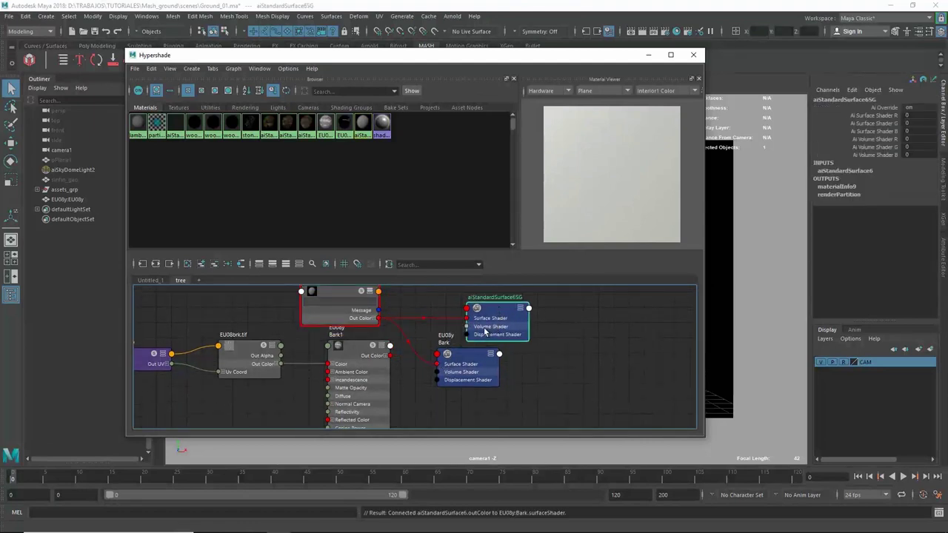
# Delete the unused aiStandardSurface6SG and create a new aiStandardSurface7 shader.
pyautogui.press('Delete')
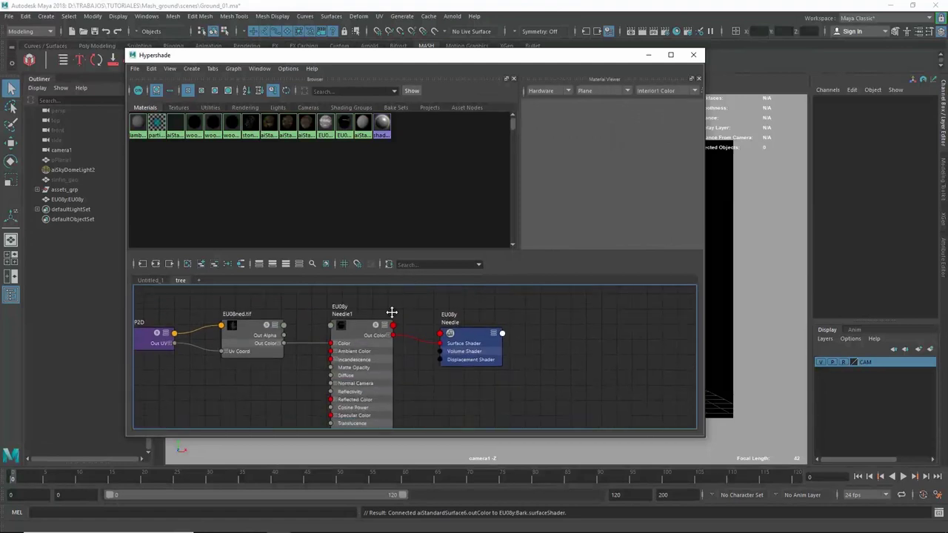
pyautogui.press('Tab')
pyautogui.write('aiSta')
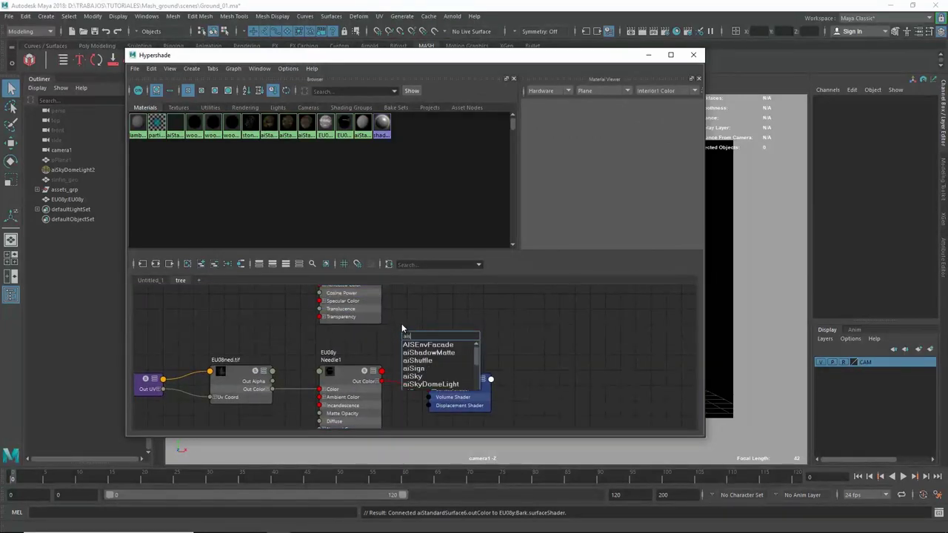
pyautogui.press('Down')
pyautogui.press('Down')
pyautogui.press('Return')
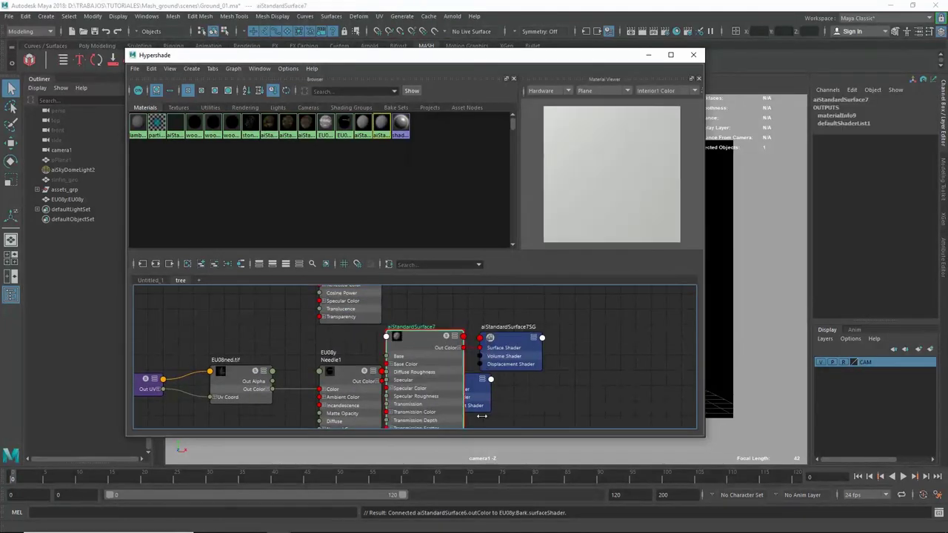
pyautogui.press('1')
pyautogui.moveTo(504, 350); pyautogui.dragTo(527, 340)
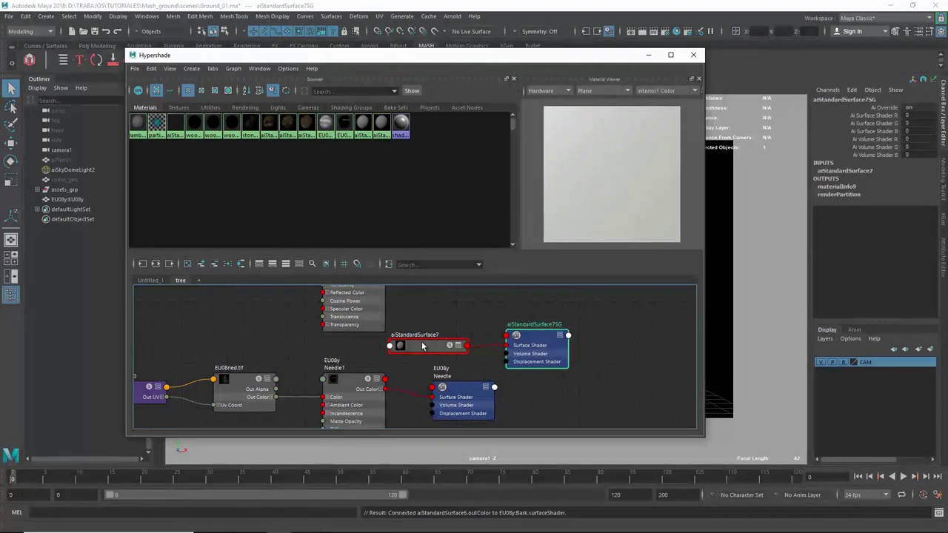
pyautogui.moveTo(426, 346)
pyautogui.mouseDown()
pyautogui.moveTo(425, 333)
pyautogui.moveTo(298, 337)
pyautogui.moveTo(286, 324)
pyautogui.mouseUp()
# Connect aiStandardSurface7 to the EU08y:Needle surface shader and delete its extra aiStandardSurface7SG.
pyautogui.press('2')
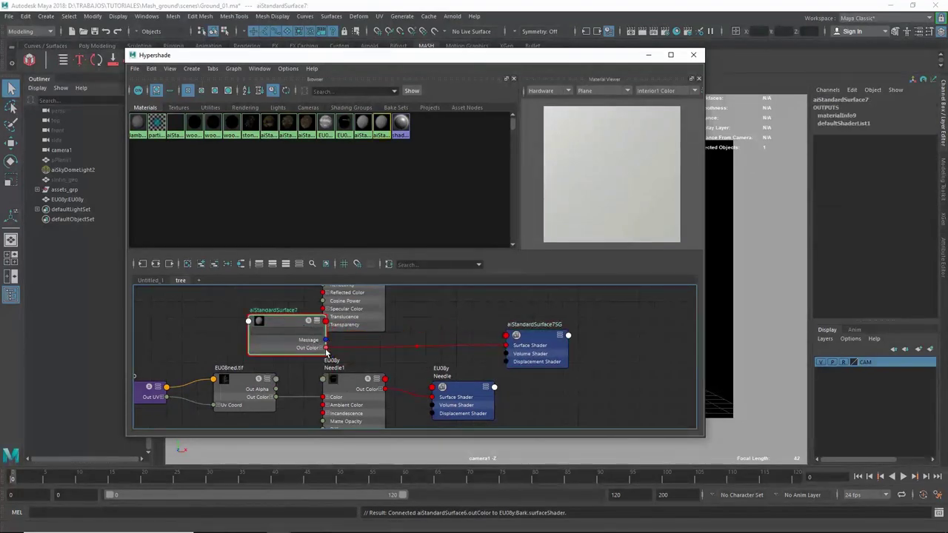
pyautogui.moveTo(400, 372); pyautogui.dragTo(434, 397)
pyautogui.moveTo(540, 344); pyautogui.dragTo(550, 339)
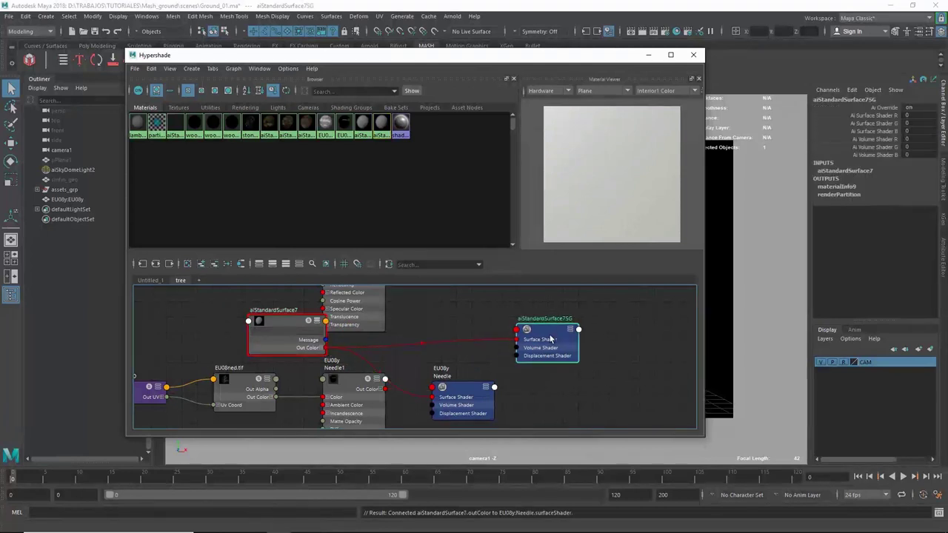
pyautogui.press('Delete')
pyautogui.moveTo(456, 400); pyautogui.dragTo(518, 400)
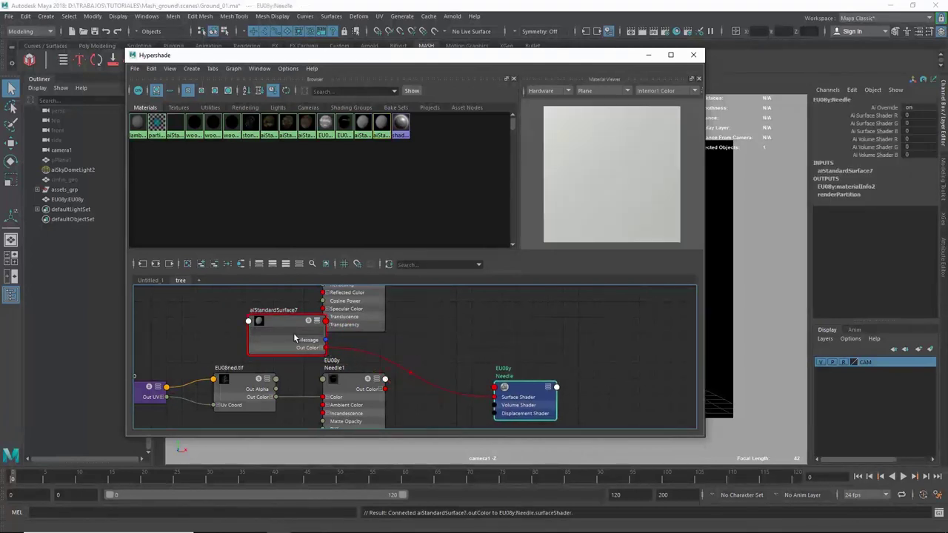
pyautogui.moveTo(296, 334); pyautogui.dragTo(454, 354)
pyautogui.click(562, 386)
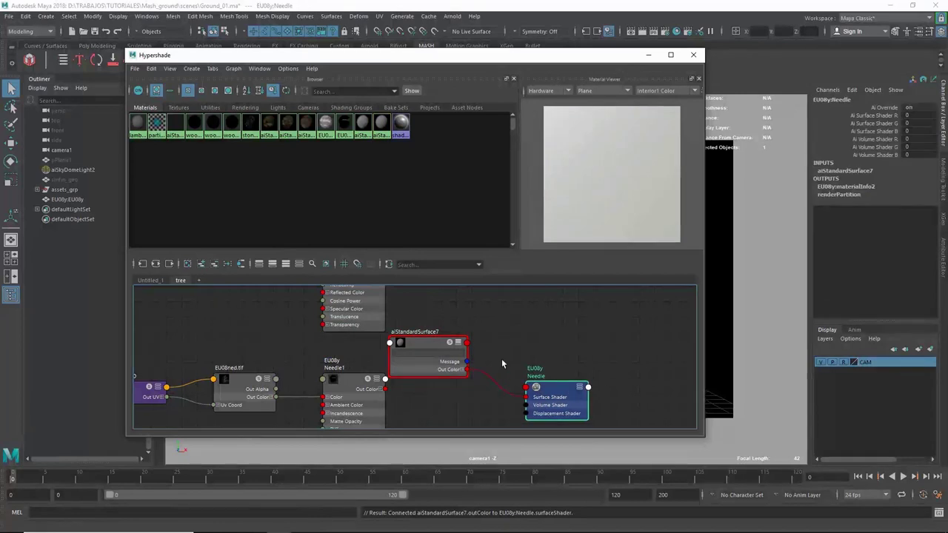
pyautogui.moveTo(498, 335)
pyautogui.keyDown('alt'); pyautogui.mouseDown(button='middle')
pyautogui.moveTo(524, 314)
pyautogui.moveTo(514, 318)
pyautogui.mouseUp(button='middle'); pyautogui.keyUp('alt')
# Feed the needle texture into aiStandardSurface7's Base Color and delete the old Needle1 phong.
pyautogui.scroll(-1, 524, 315)
pyautogui.scroll(-1, 531, 312)
pyautogui.click(492, 320)
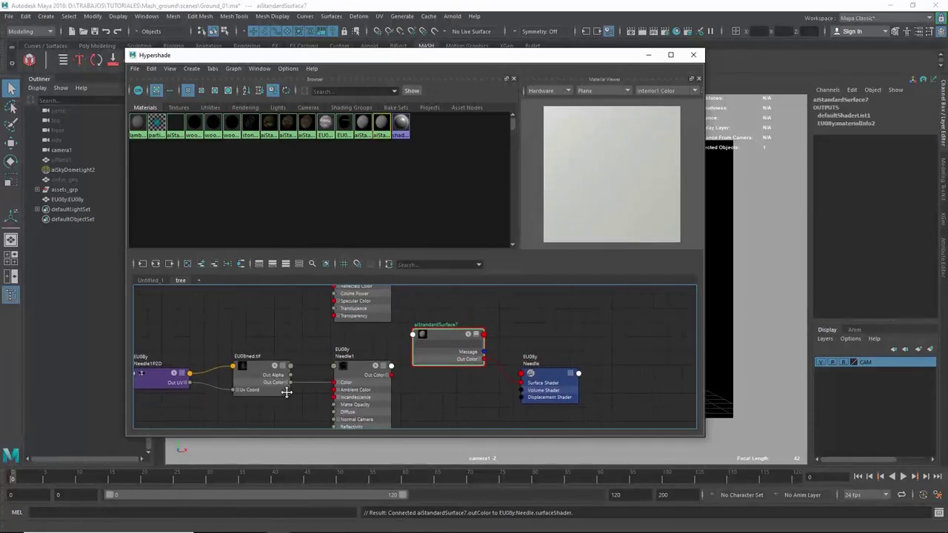
pyautogui.scroll(1, 287, 392)
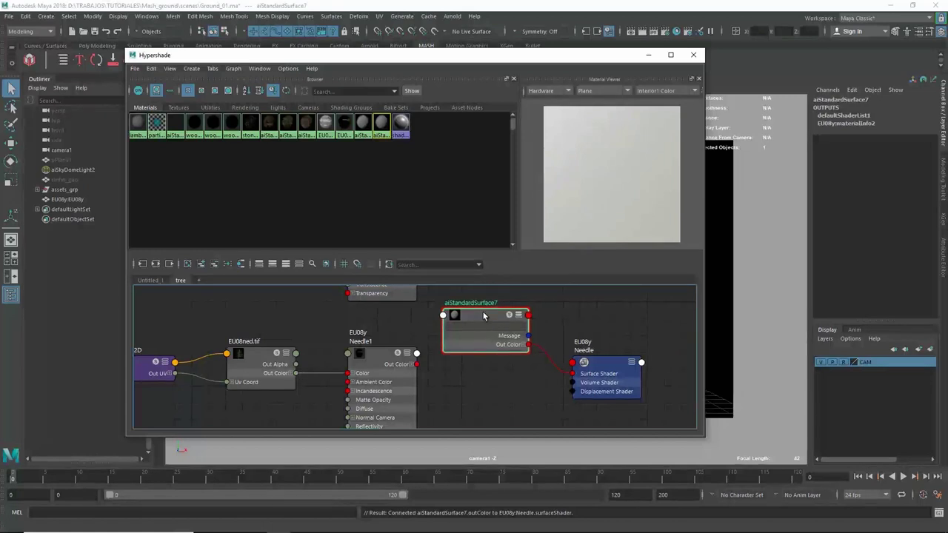
pyautogui.doubleClick(480, 313)
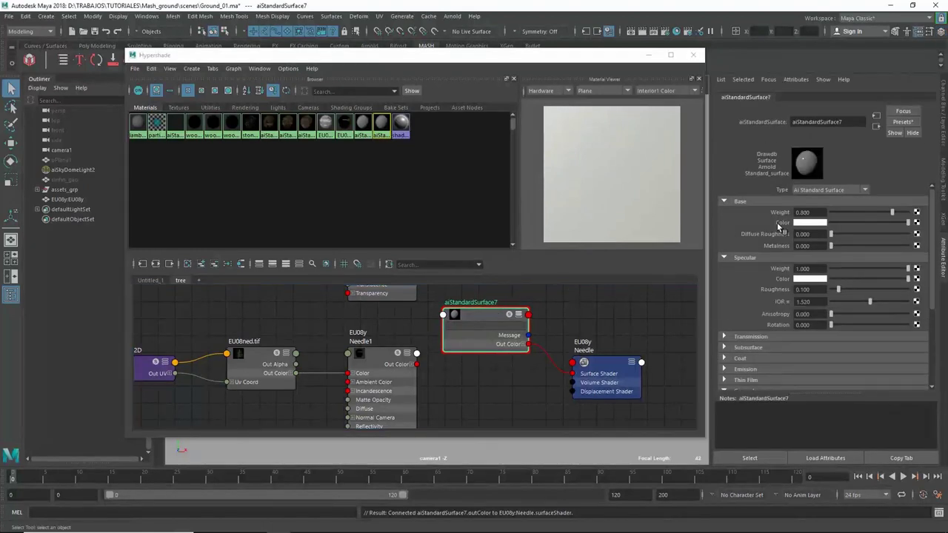
pyautogui.moveTo(238, 353); pyautogui.dragTo(778, 225, button='middle')
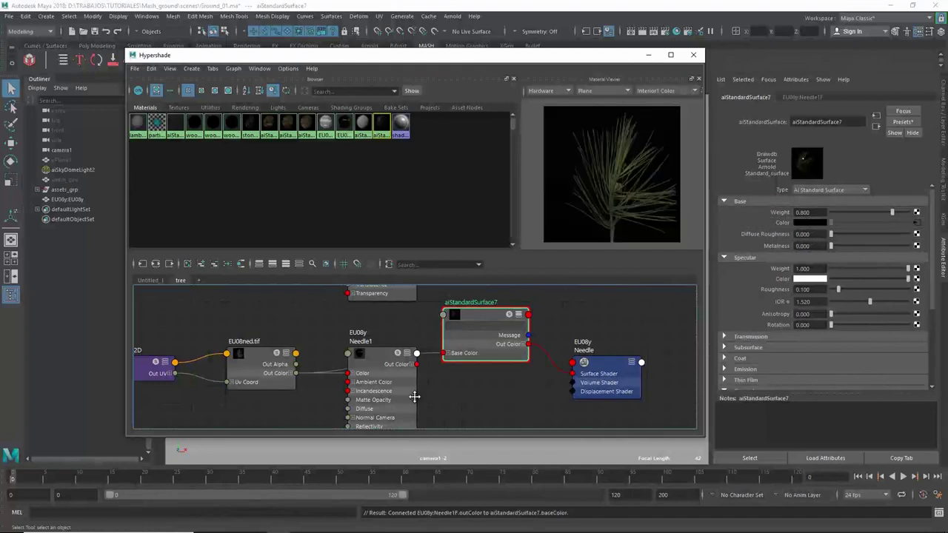
pyautogui.keyDown('alt'); pyautogui.moveTo(392, 387); pyautogui.dragTo(382, 370, button='middle'); pyautogui.keyUp('alt')
pyautogui.moveTo(382, 370); pyautogui.dragTo(393, 404)
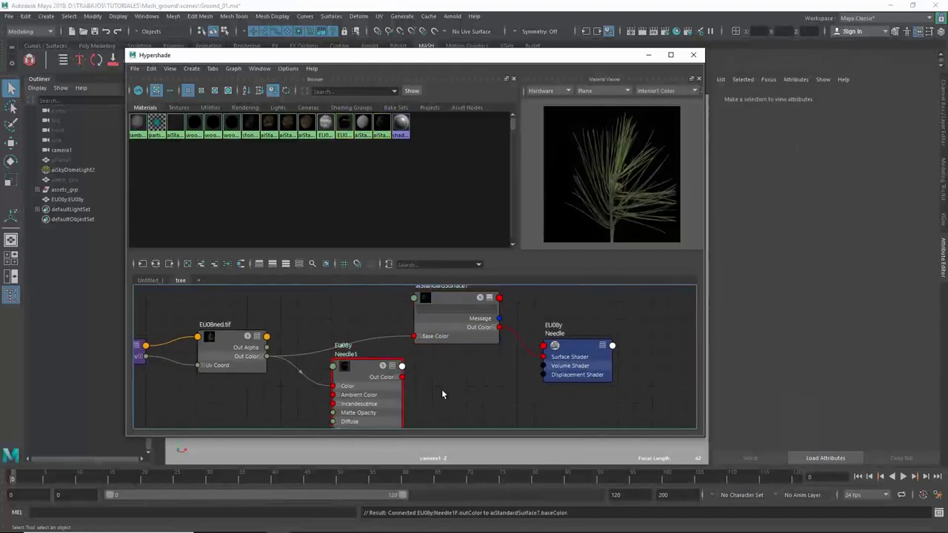
pyautogui.press('Delete')
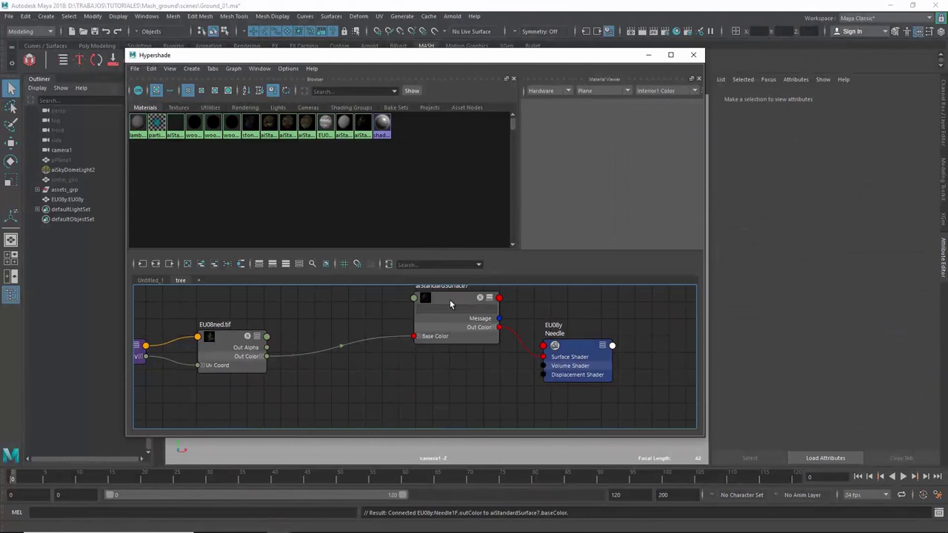
# Feed the bark texture into aiStandardSurface6's Base Color and delete the old Bark1 phong.
pyautogui.click(450, 304)
pyautogui.moveTo(414, 327)
pyautogui.keyDown('alt'); pyautogui.mouseDown(button='middle')
pyautogui.moveTo(413, 367)
pyautogui.moveTo(423, 309)
pyautogui.mouseUp(button='middle'); pyautogui.keyUp('alt')
pyautogui.scroll(2, 289, 377)
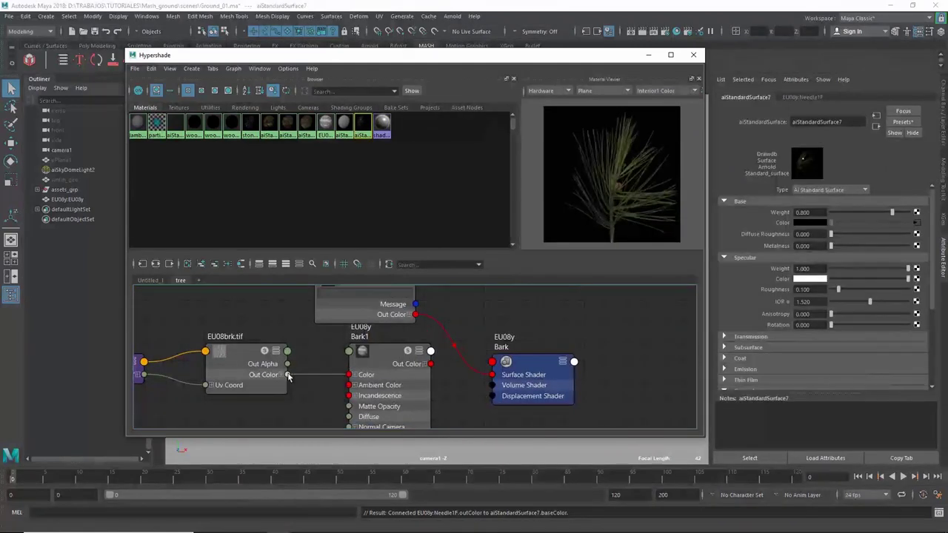
pyautogui.click(360, 307)
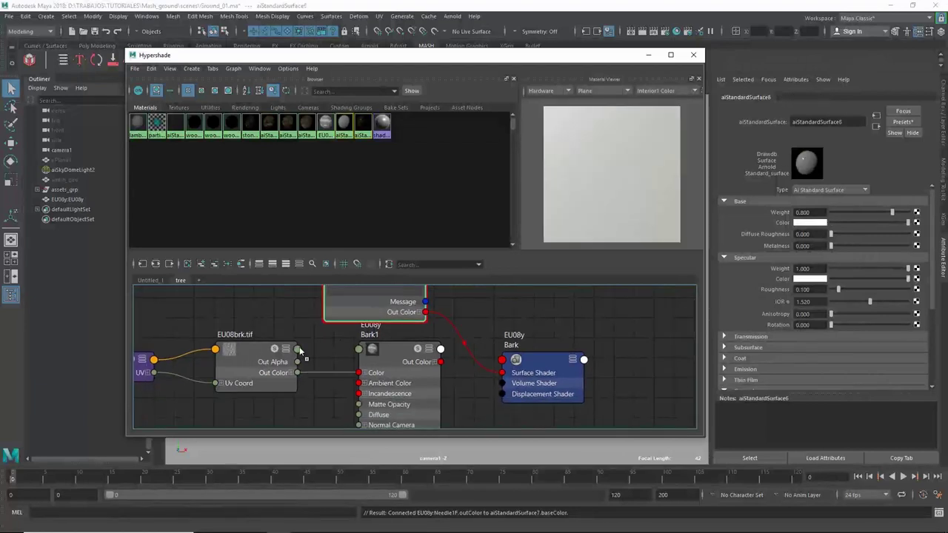
pyautogui.moveTo(441, 362); pyautogui.dragTo(374, 308)
pyautogui.moveTo(418, 369)
pyautogui.keyDown('alt'); pyautogui.mouseDown(button='middle')
pyautogui.moveTo(409, 361)
pyautogui.moveTo(372, 409)
pyautogui.mouseUp(button='middle'); pyautogui.keyUp('alt')
pyautogui.click(409, 360)
pyautogui.press('Delete')
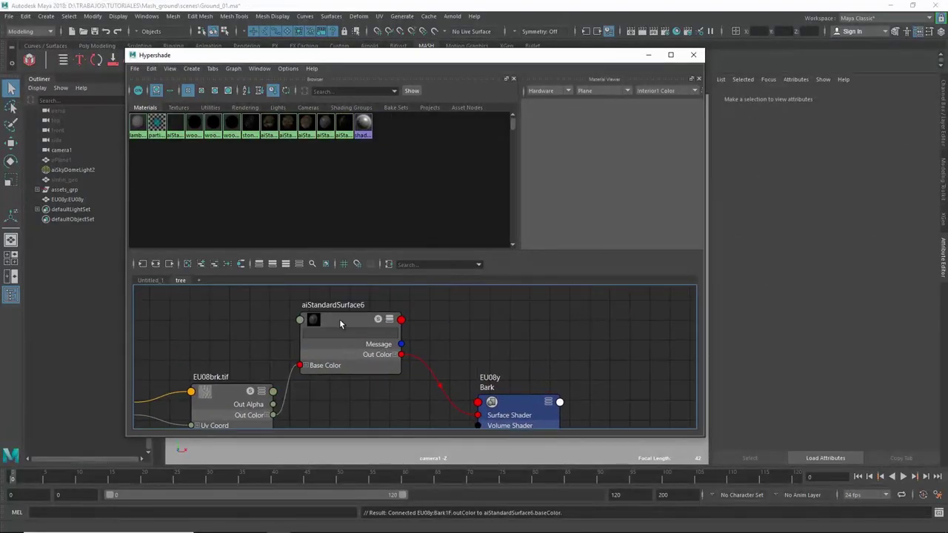
pyautogui.moveTo(340, 324); pyautogui.dragTo(361, 375)
pyautogui.keyDown('alt'); pyautogui.moveTo(526, 329); pyautogui.dragTo(528, 312, button='middle'); pyautogui.keyUp('alt')
# Check the tree mesh's Arnold attributes and test-render the sunset-sky scene in Arnold.
pyautogui.click(652, 55)
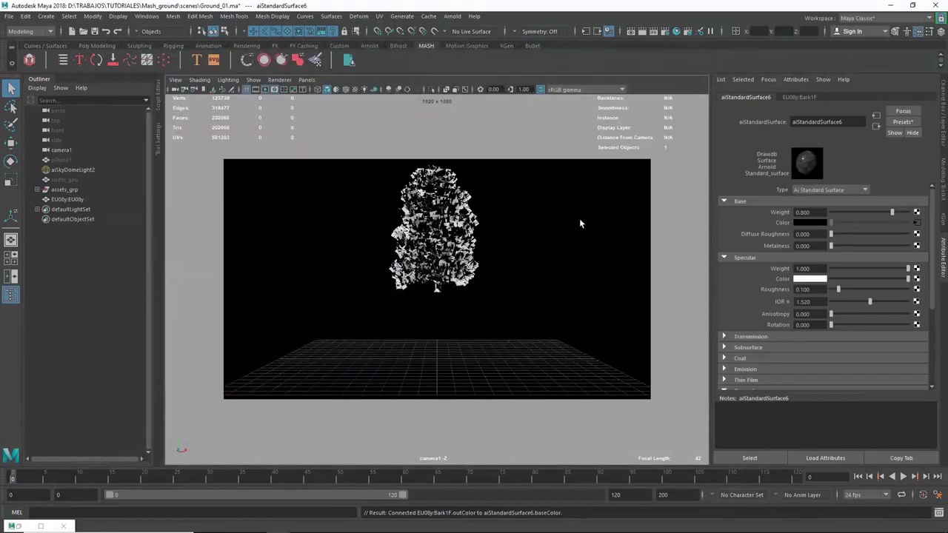
pyautogui.click(463, 257)
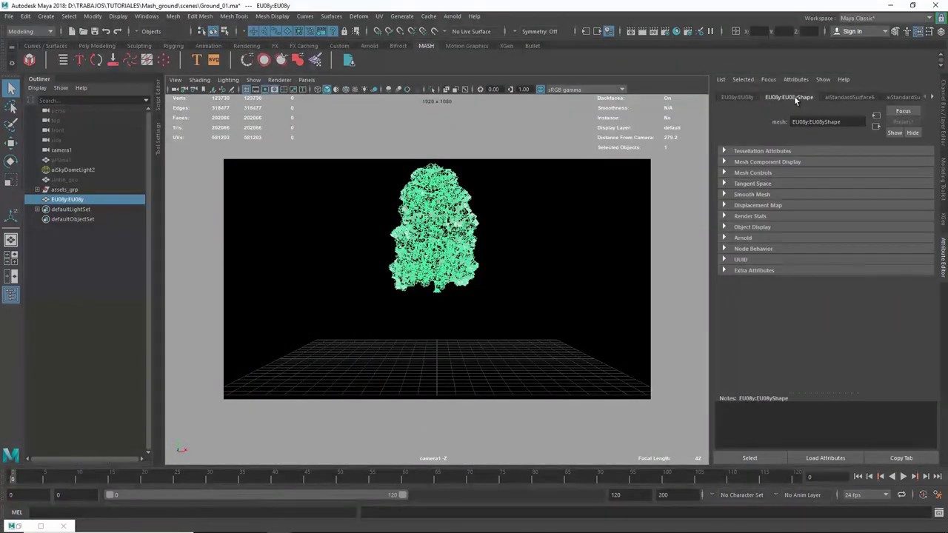
pyautogui.click(755, 237)
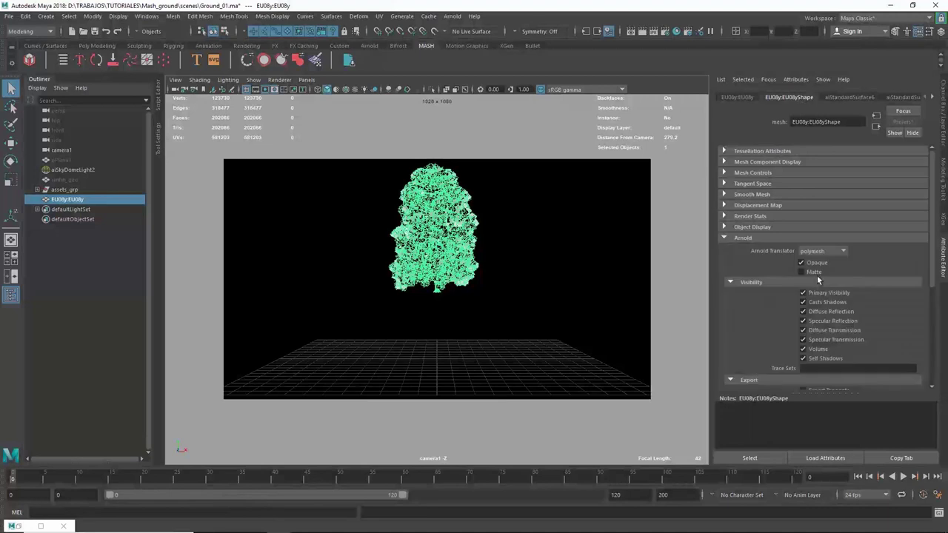
pyautogui.click(568, 289)
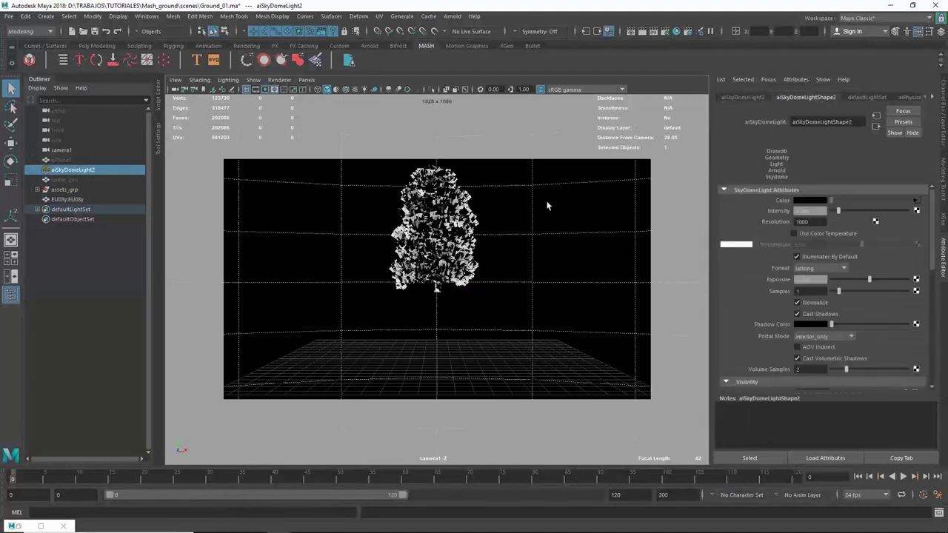
pyautogui.click(451, 16)
pyautogui.click(463, 49)
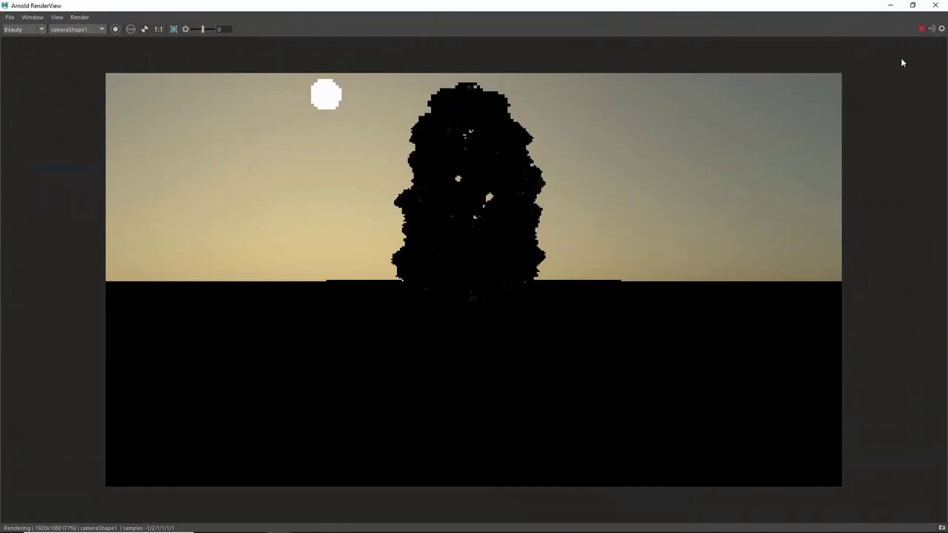
pyautogui.click(937, 7)
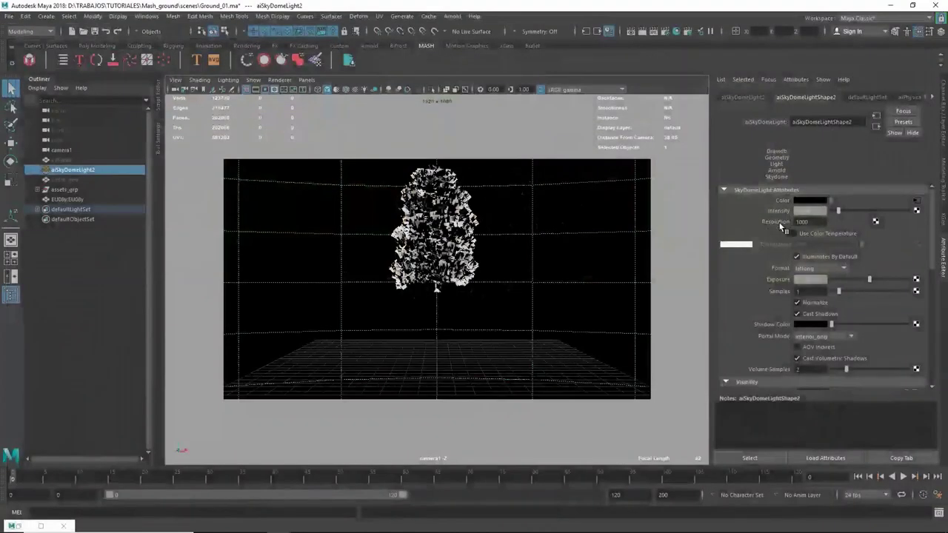
# Hide aiSkyDomeLight2 and add a new Arnold Skydome Light.
pyautogui.click(77, 252)
pyautogui.click(88, 169)
pyautogui.press('h')
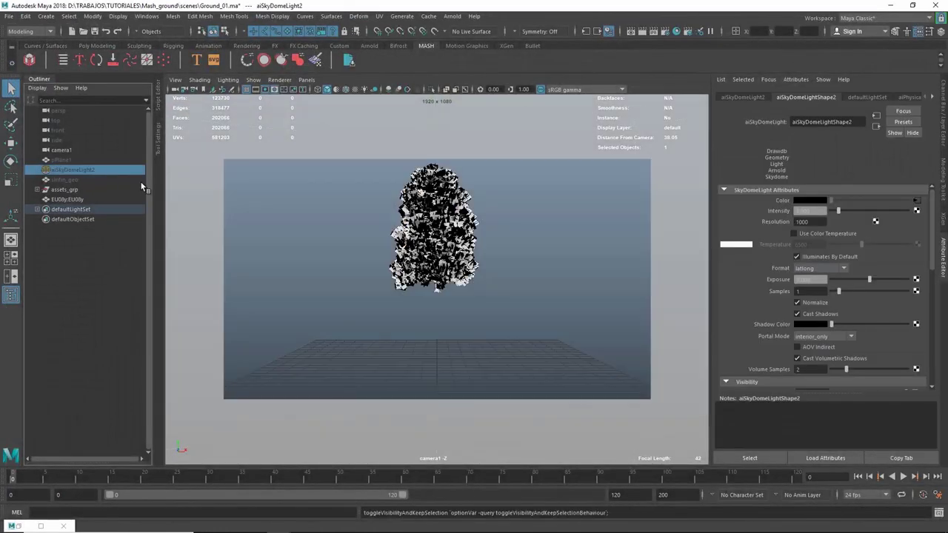
pyautogui.click(452, 15)
pyautogui.moveTo(461, 66)
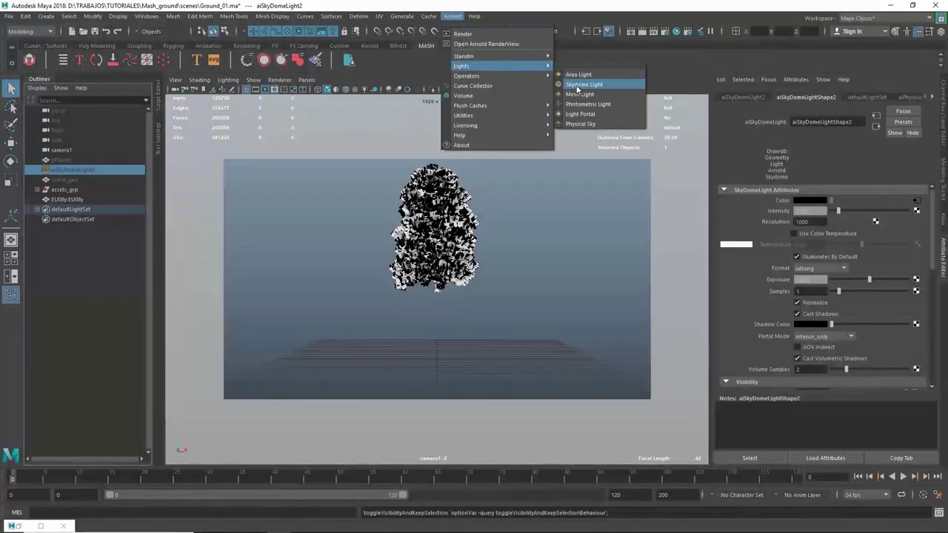
pyautogui.click(567, 85)
# Render interactively, then adjust aiSkyDomeLight1's exposure and set its camera visibility to 0.
pyautogui.click(452, 15)
pyautogui.click(460, 33)
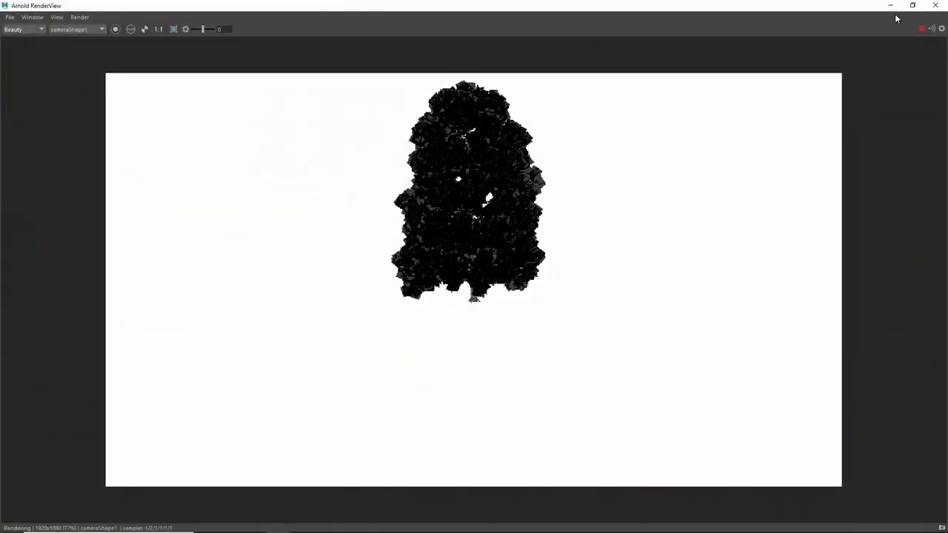
pyautogui.click(912, 5)
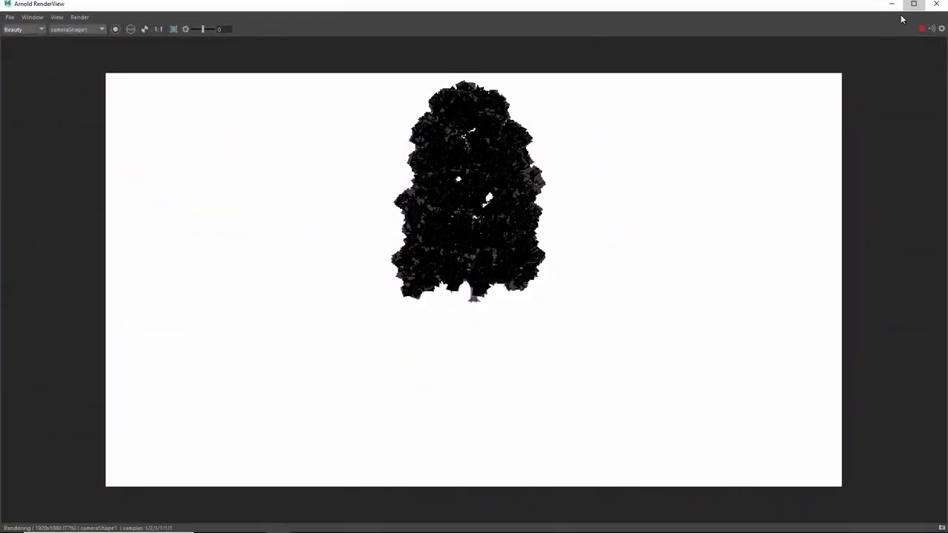
pyautogui.moveTo(828, 7)
pyautogui.mouseDown()
pyautogui.moveTo(730, 44)
pyautogui.moveTo(630, 37)
pyautogui.moveTo(577, 61)
pyautogui.mouseUp()
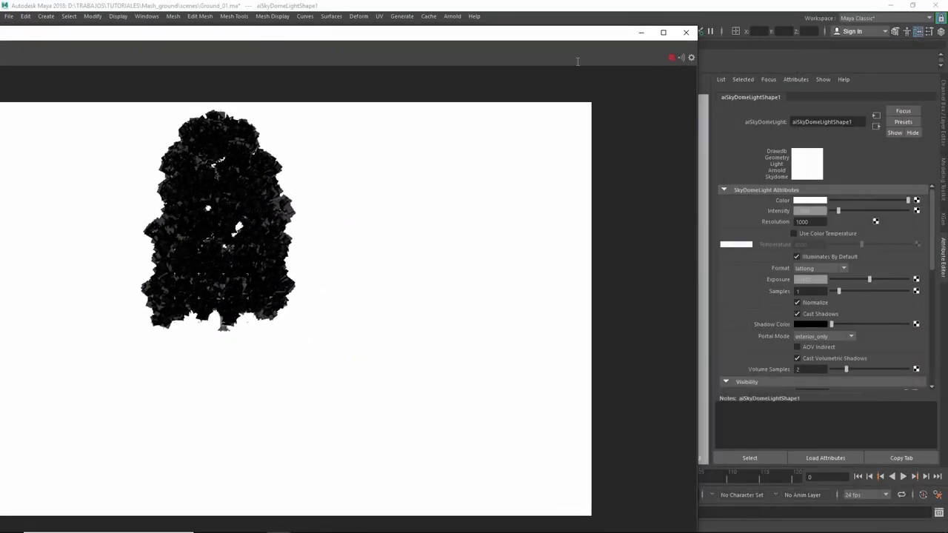
pyautogui.click(810, 280)
pyautogui.write('1.000')
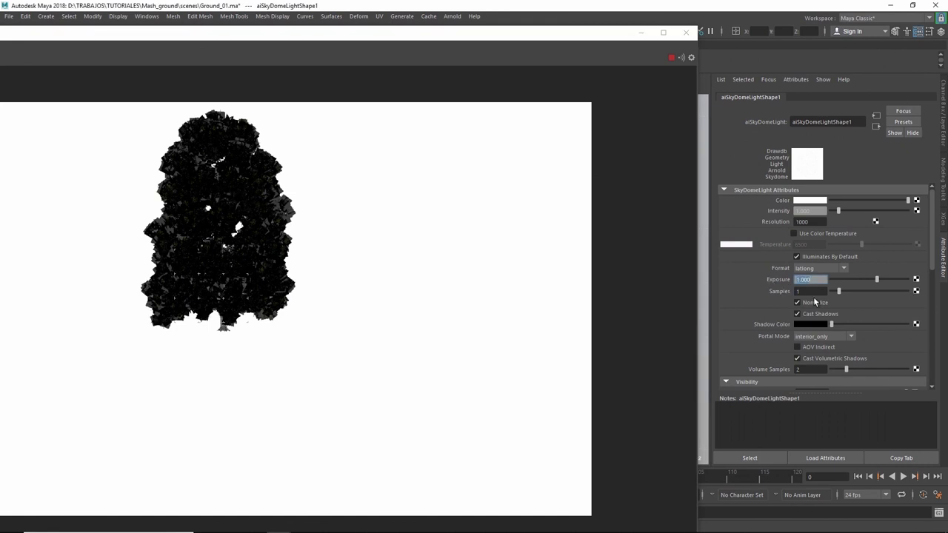
pyautogui.scroll(-2, 888, 303)
pyautogui.scroll(-2, 925, 307)
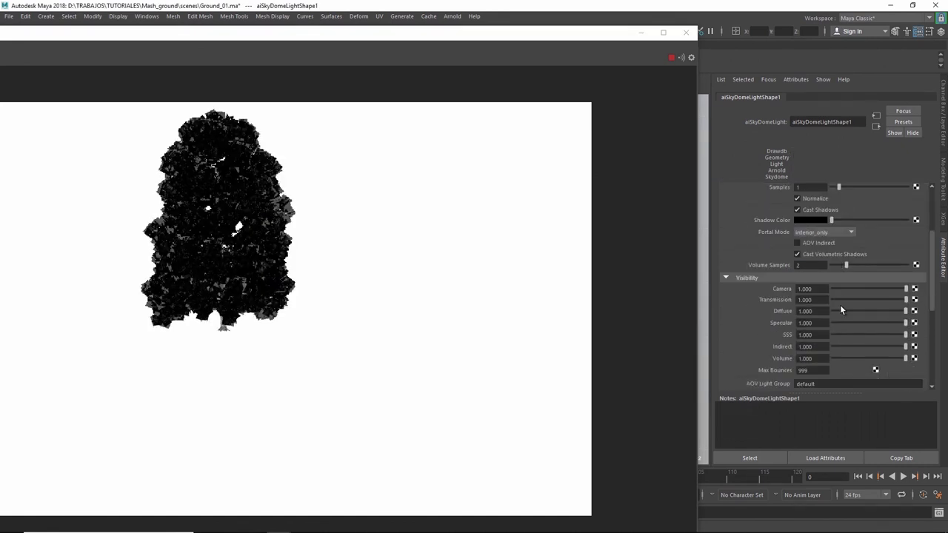
pyautogui.click(828, 289)
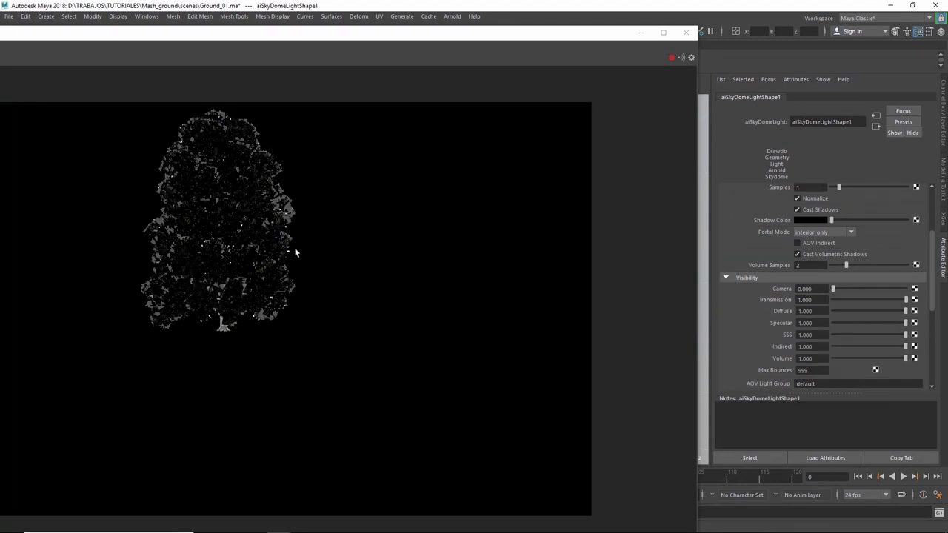
# Re-render a region around the tree, close RenderView, and bring Hypershade back.
pyautogui.moveTo(293, 279); pyautogui.dragTo(353, 331, button='middle')
pyautogui.moveTo(241, 223); pyautogui.dragTo(359, 342)
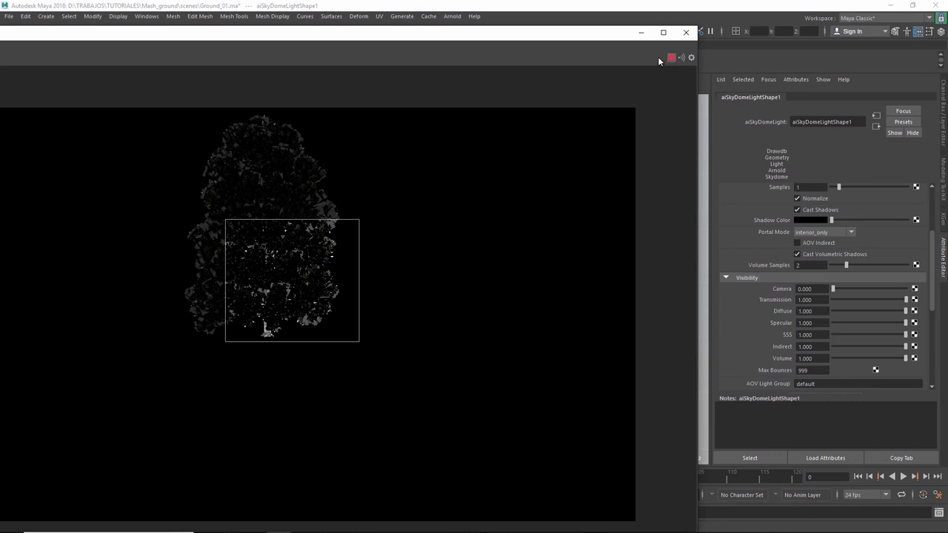
pyautogui.click(642, 32)
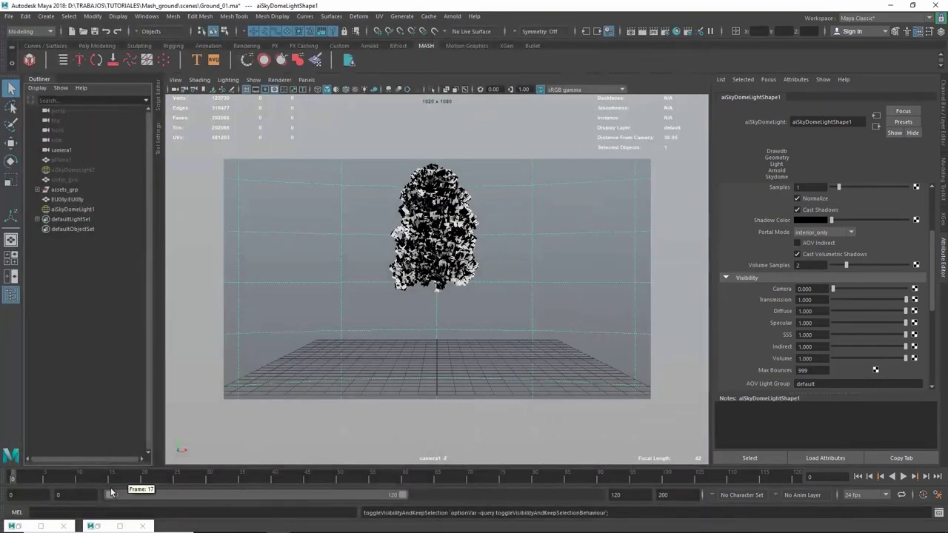
pyautogui.click(40, 526)
# Select the bark aiStandardSurface6 shader and create a file texture node beside it.
pyautogui.press('a')
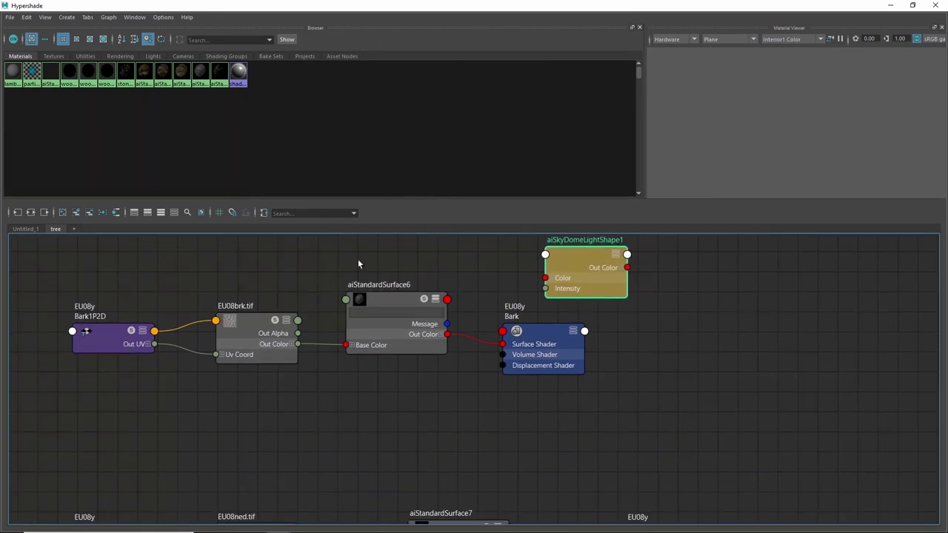
pyautogui.scroll(-2, 385, 373)
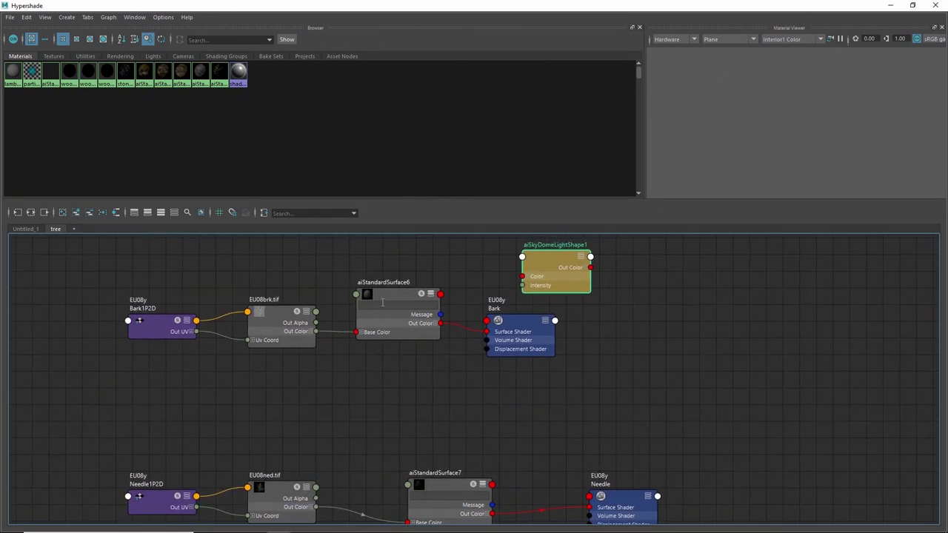
pyautogui.scroll(4, 273, 335)
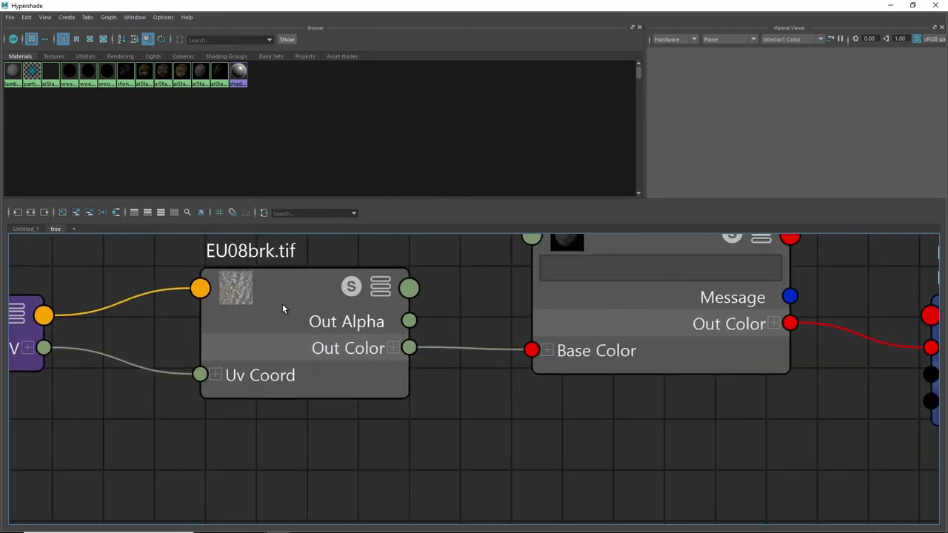
pyautogui.scroll(-1, 282, 303)
pyautogui.scroll(-1, 281, 307)
pyautogui.click(552, 262)
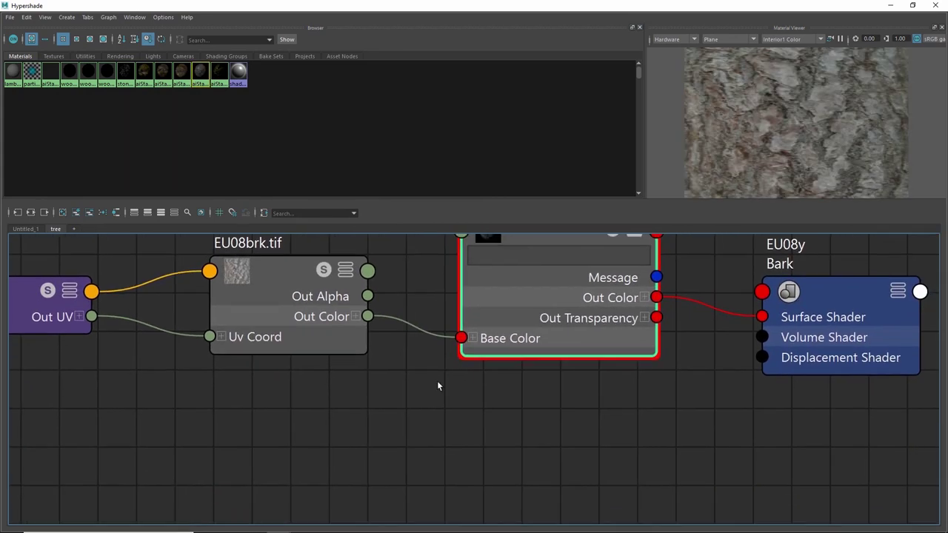
pyautogui.press('Tab')
pyautogui.write('file')
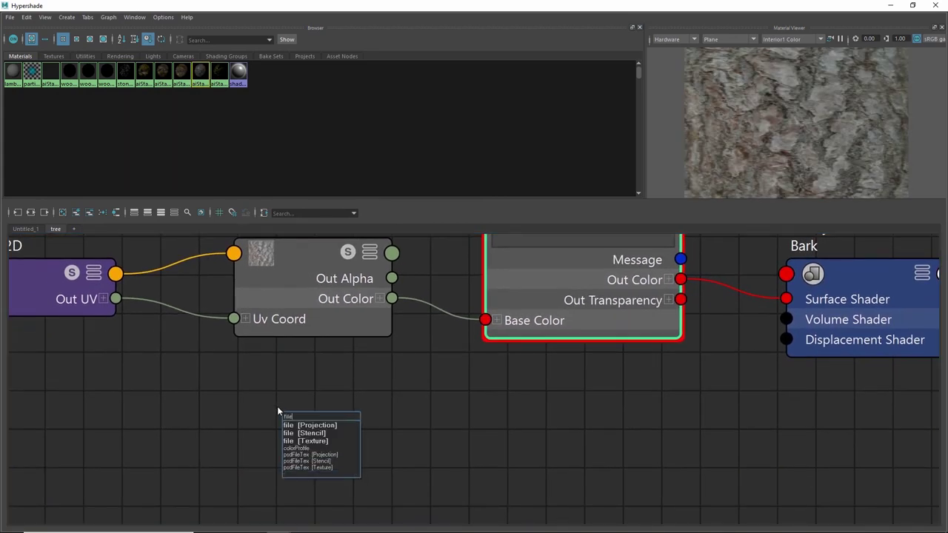
pyautogui.press('Down')
pyautogui.press('Return')
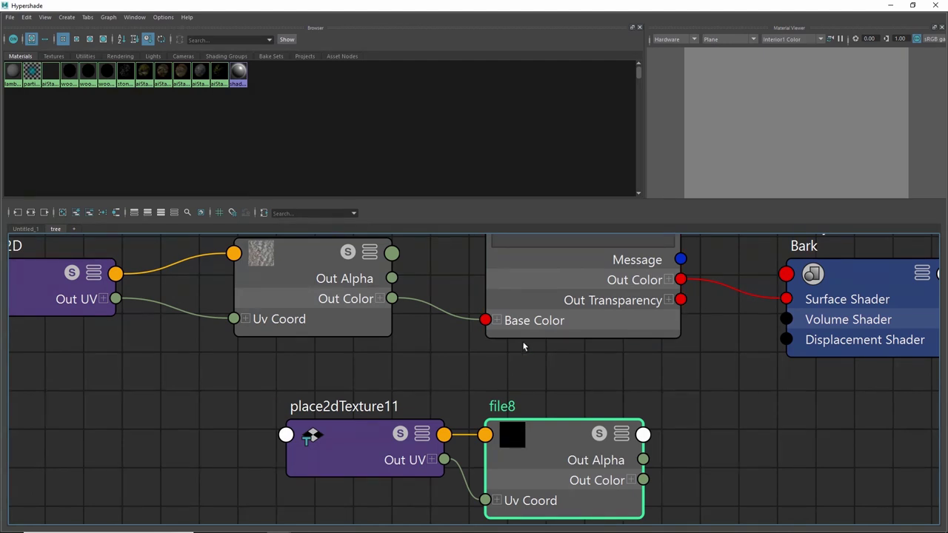
# Load EU08brk_b.tif from the tree textures folder into the new file8 node.
pyautogui.doubleClick(809, 7)
pyautogui.moveTo(593, 46); pyautogui.dragTo(334, 74)
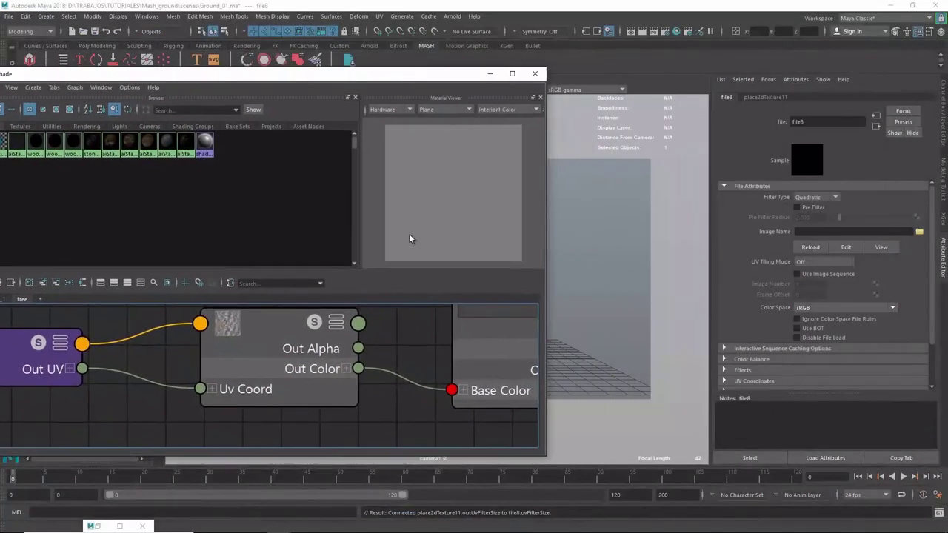
pyautogui.scroll(-3, 255, 380)
pyautogui.keyDown('alt'); pyautogui.moveTo(255, 380); pyautogui.dragTo(173, 374, button='middle'); pyautogui.keyUp('alt')
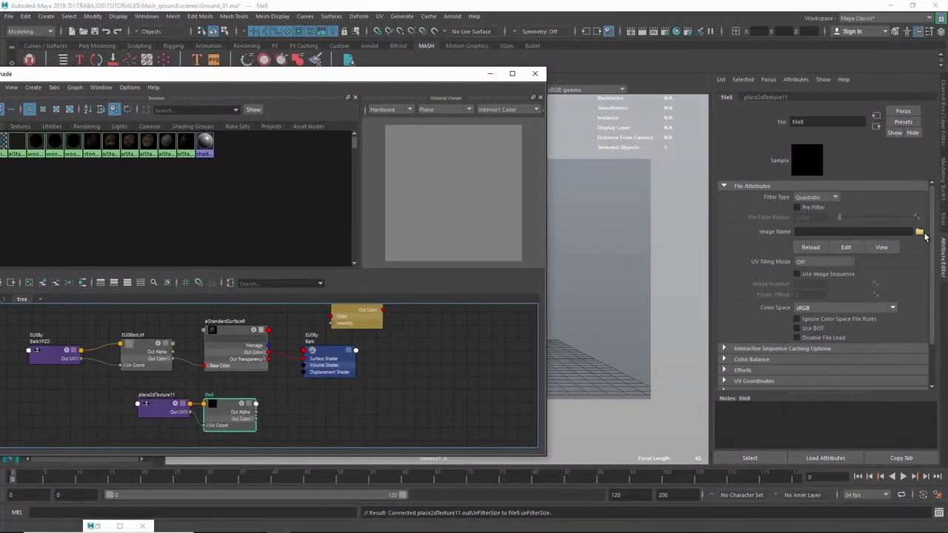
pyautogui.click(919, 233)
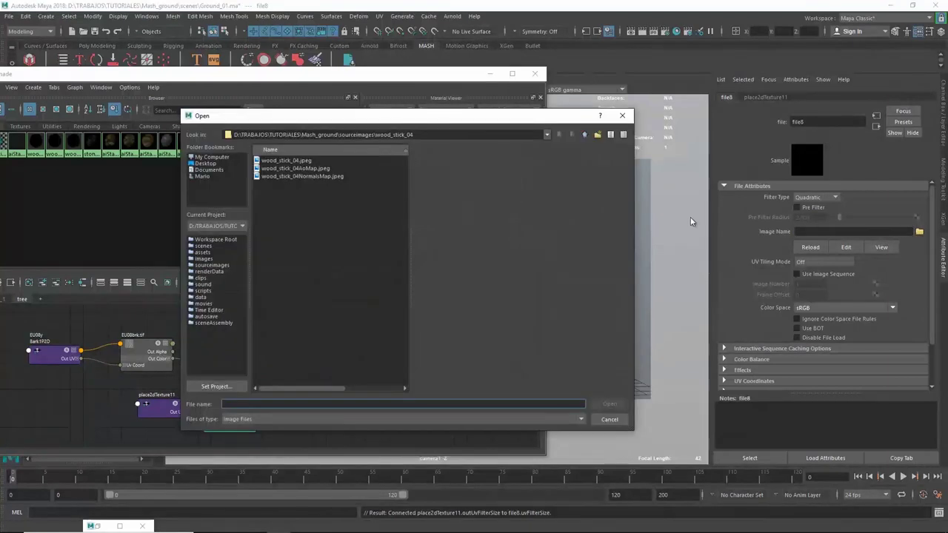
pyautogui.click(585, 134)
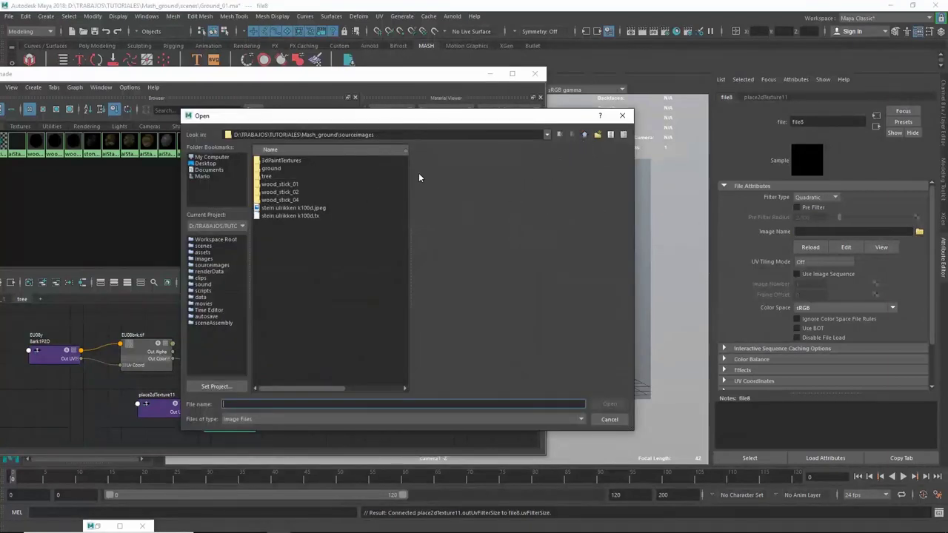
pyautogui.doubleClick(286, 177)
pyautogui.click(290, 193)
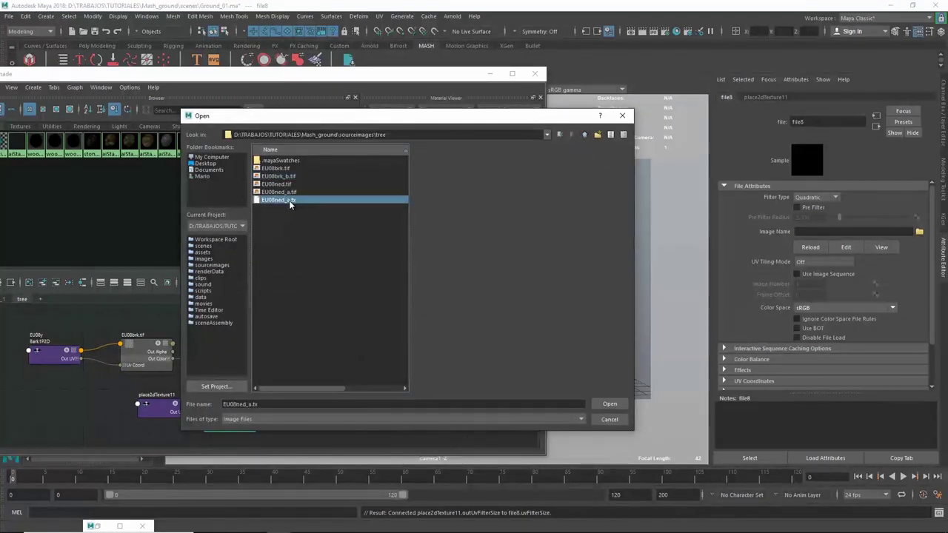
pyautogui.click(292, 185)
pyautogui.click(289, 179)
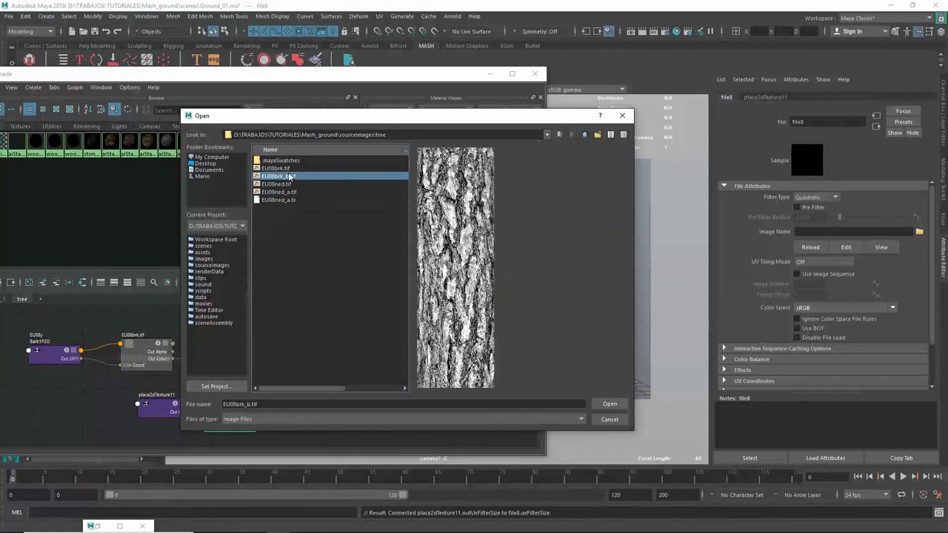
pyautogui.click(288, 168)
pyautogui.click(290, 177)
pyautogui.doubleClick(291, 179)
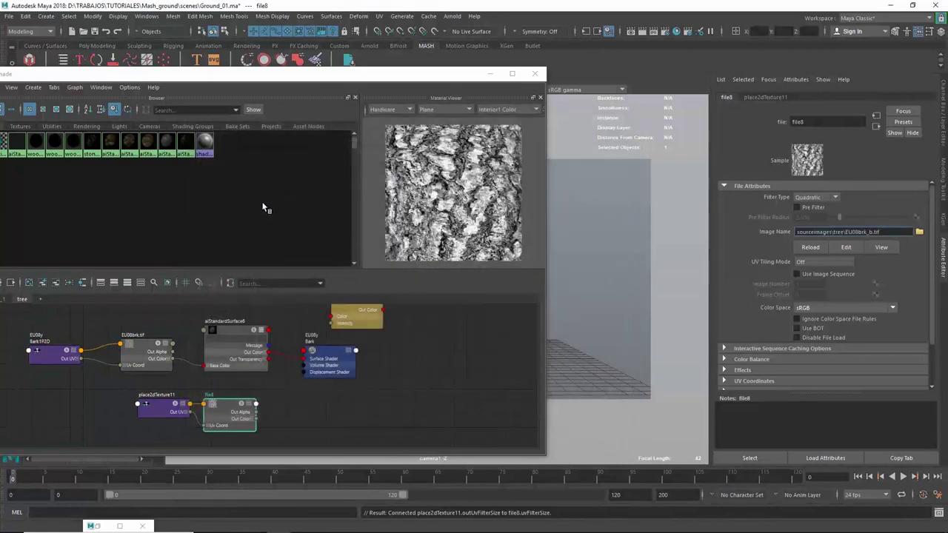
# Show aiStandardSurface6's attributes, tidy its graph, and expand its Geometry section.
pyautogui.click(234, 332)
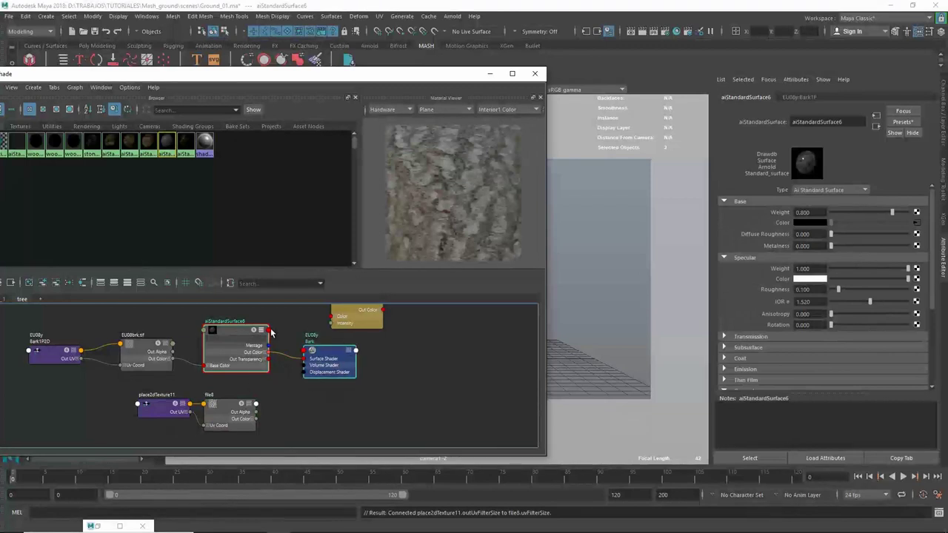
pyautogui.moveTo(271, 333); pyautogui.dragTo(371, 340)
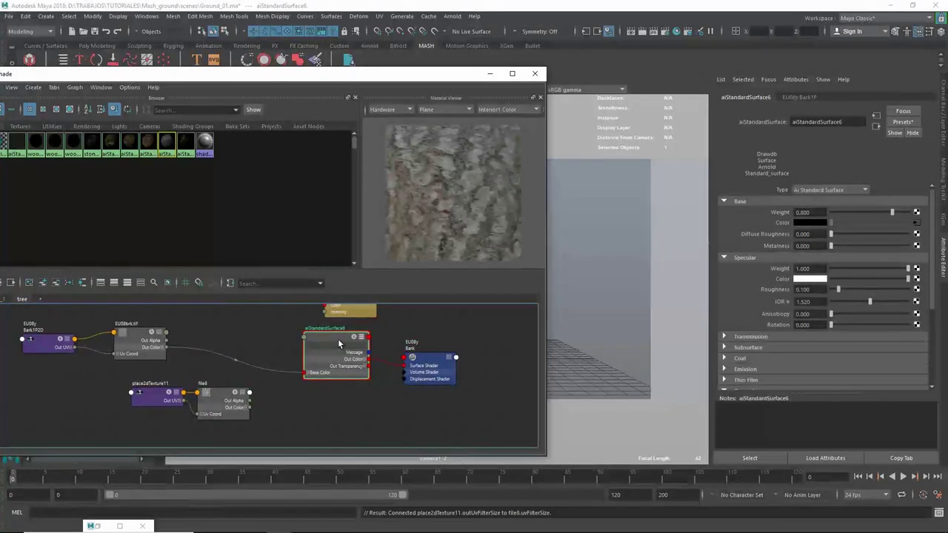
pyautogui.keyDown('alt'); pyautogui.moveTo(281, 356); pyautogui.dragTo(282, 348, button='middle'); pyautogui.keyUp('alt')
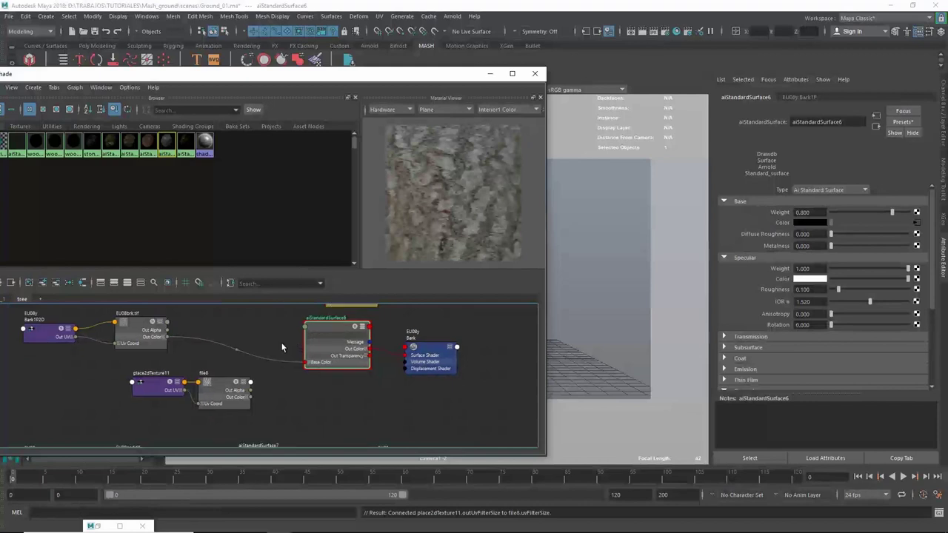
pyautogui.press('3')
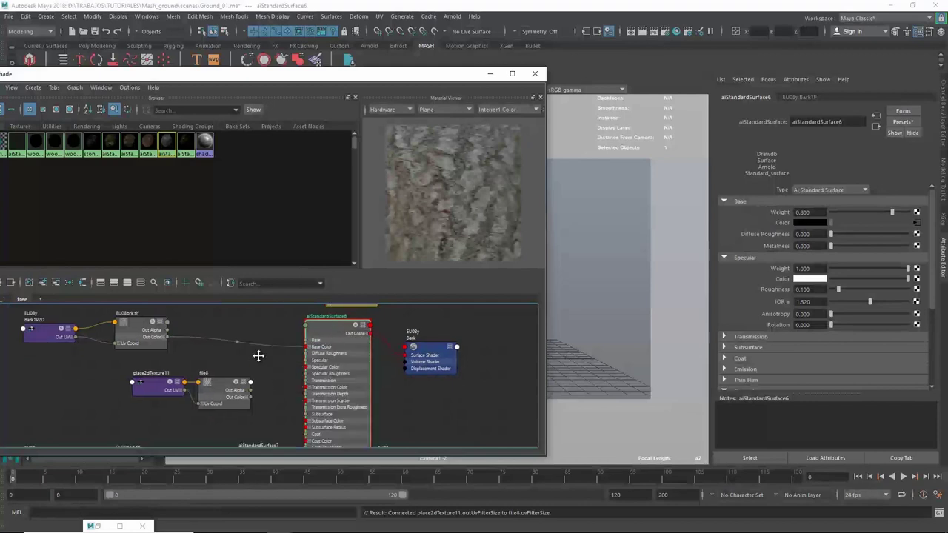
pyautogui.moveTo(267, 433)
pyautogui.keyDown('alt'); pyautogui.mouseDown(button='middle')
pyautogui.moveTo(278, 379)
pyautogui.moveTo(321, 366)
pyautogui.mouseUp(button='middle'); pyautogui.keyUp('alt')
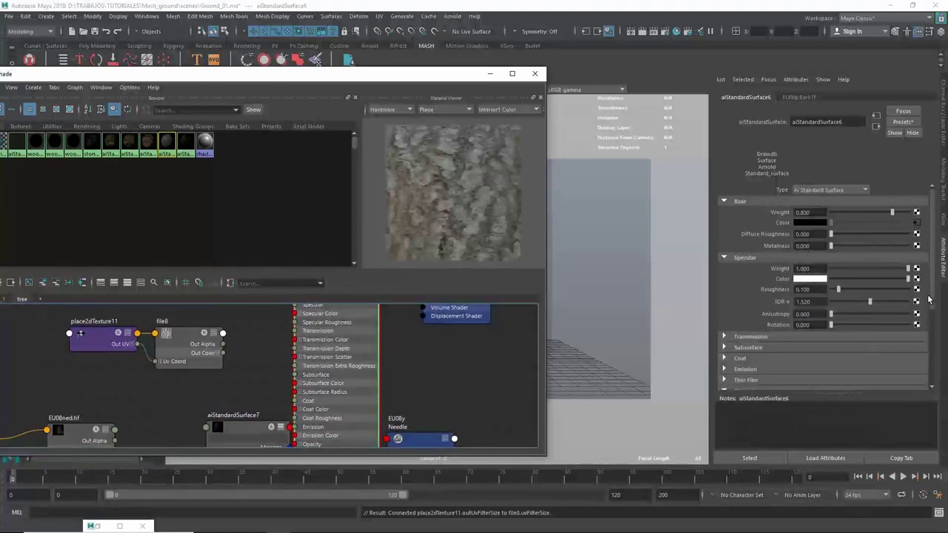
pyautogui.scroll(-4, 778, 326)
pyautogui.click(746, 265)
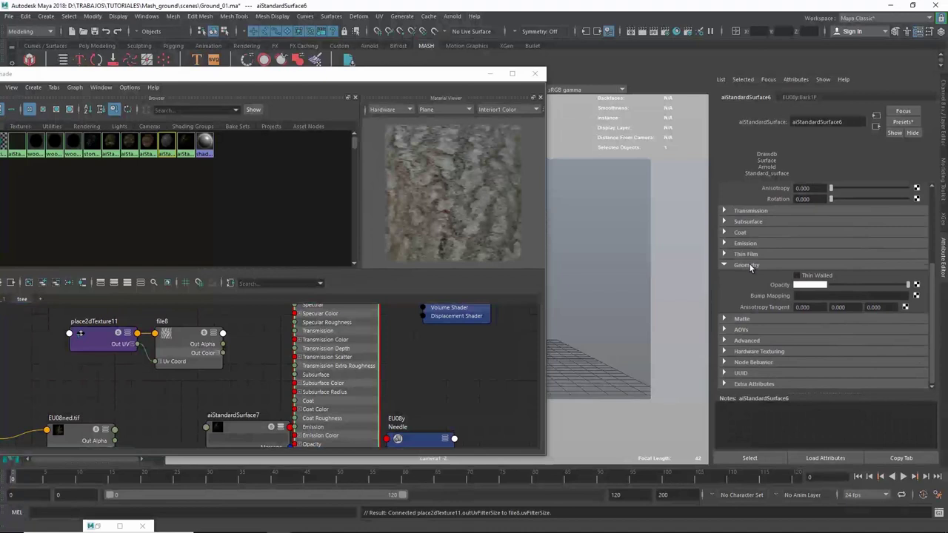
# Add a File bump map to the bark shader's Bump Mapping with Bump Depth 0.080.
pyautogui.click(916, 297)
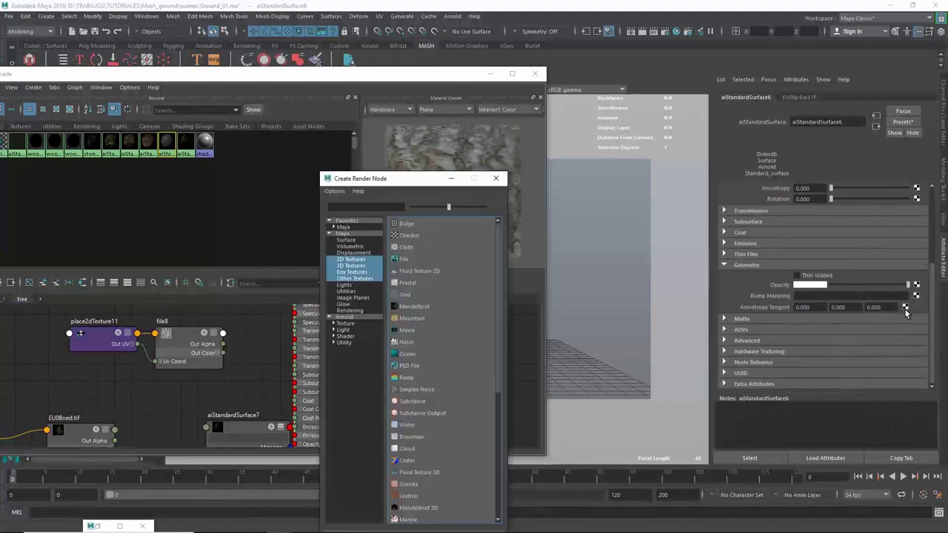
pyautogui.click(430, 260)
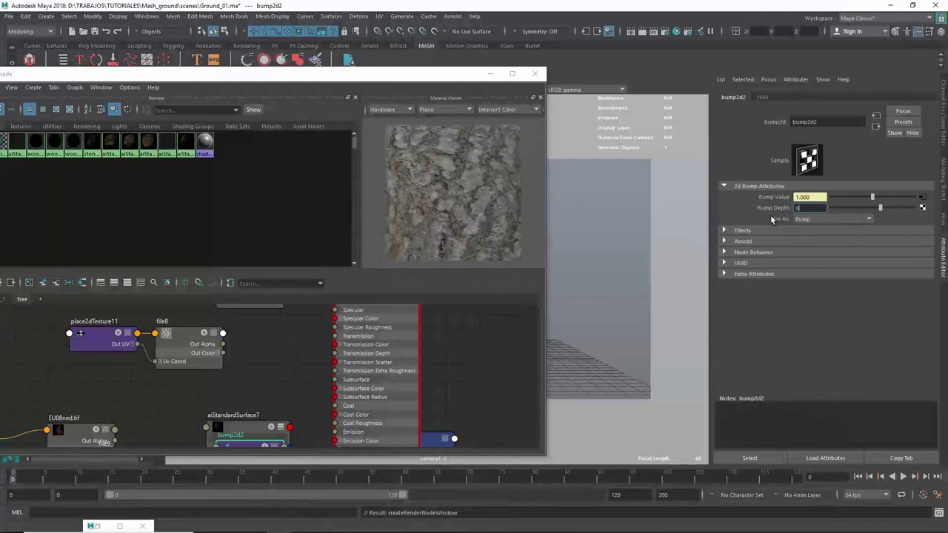
pyautogui.write('.')
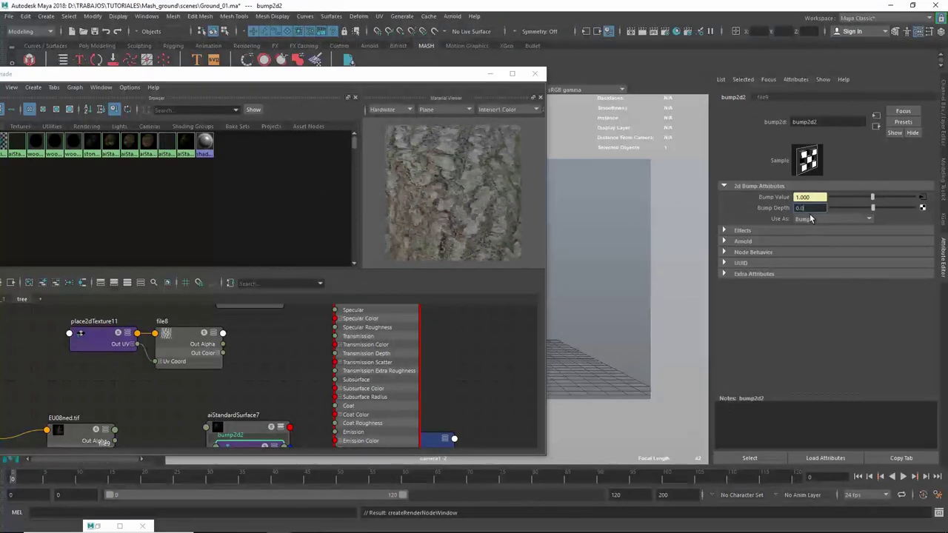
pyautogui.write('8')
pyautogui.press('Return')
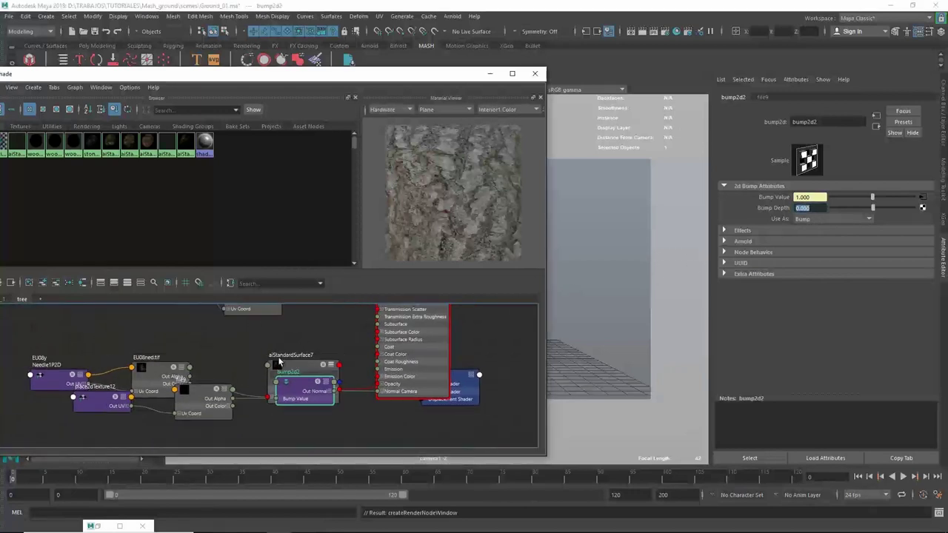
# Place bump2d2 beside file8 and connect file8's Out Color R to its Bump Value.
pyautogui.moveTo(206, 391); pyautogui.dragTo(215, 428)
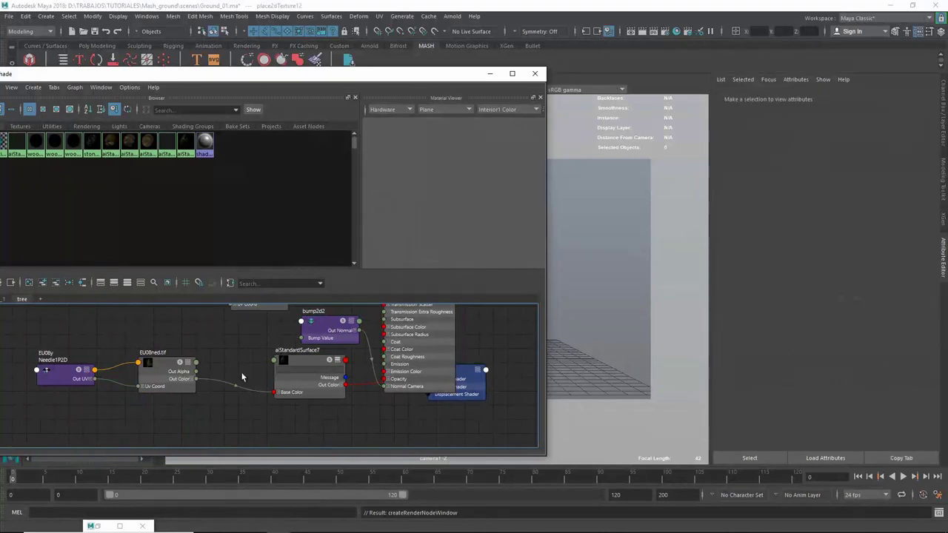
pyautogui.click(326, 330)
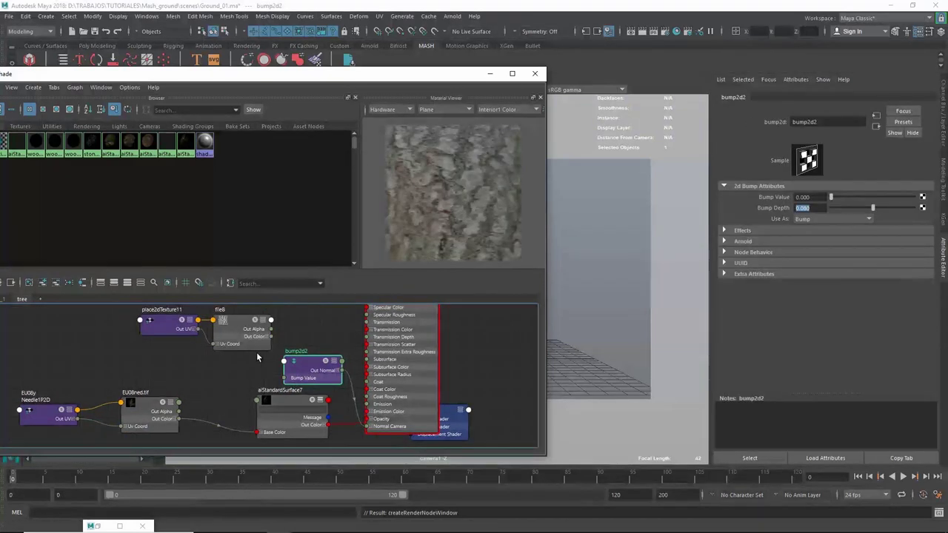
pyautogui.scroll(3, 251, 337)
pyautogui.moveTo(308, 371); pyautogui.dragTo(312, 328)
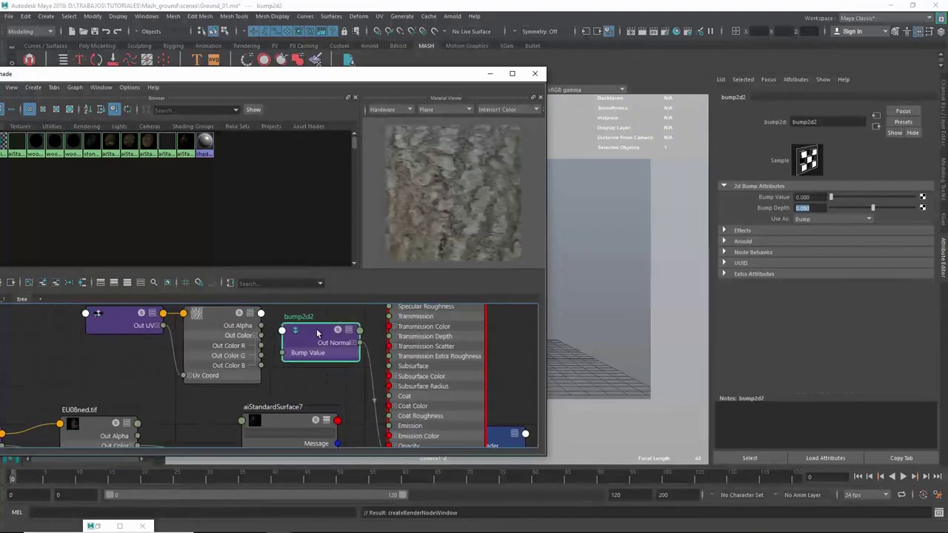
pyautogui.moveTo(261, 345); pyautogui.dragTo(283, 348)
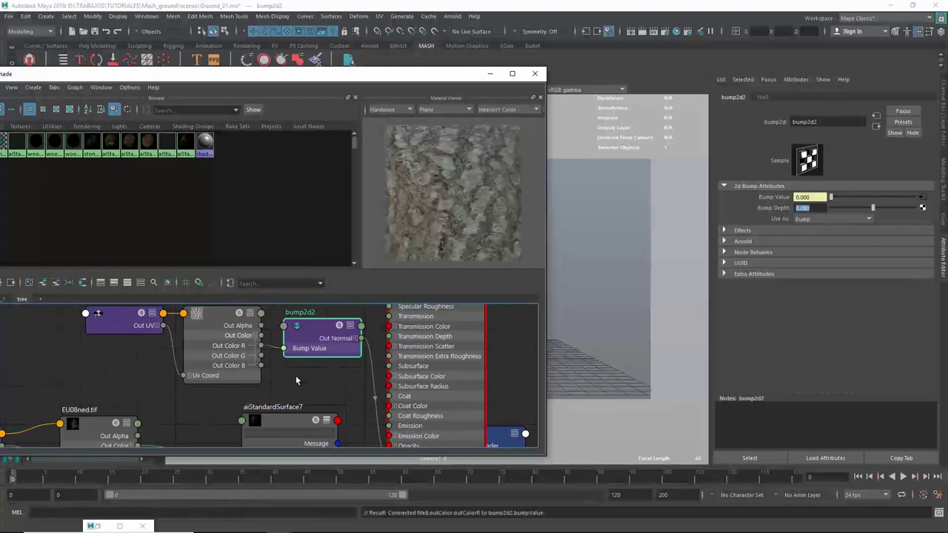
pyautogui.scroll(1, 295, 374)
pyautogui.scroll(1, 299, 378)
pyautogui.scroll(1, 330, 385)
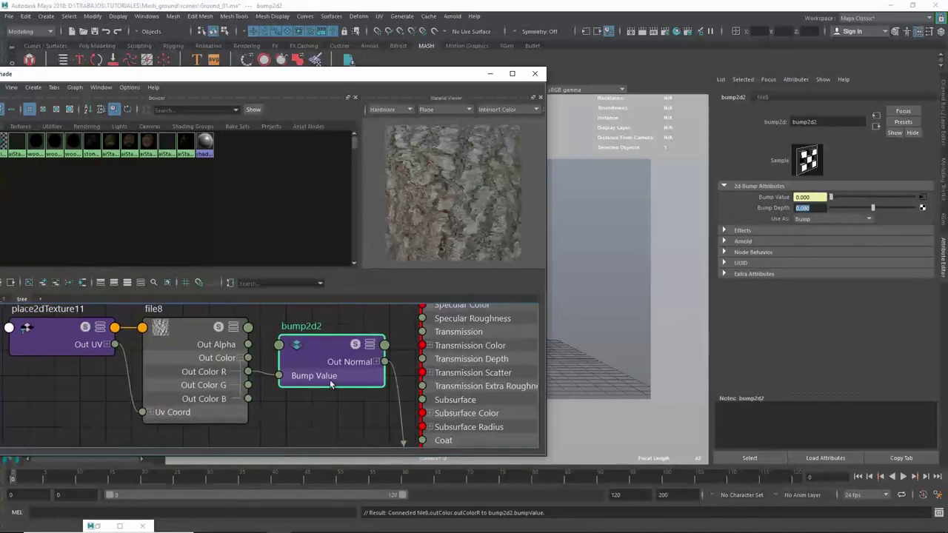
pyautogui.scroll(-1, 330, 379)
pyautogui.scroll(-2, 322, 344)
pyautogui.scroll(-1, 326, 348)
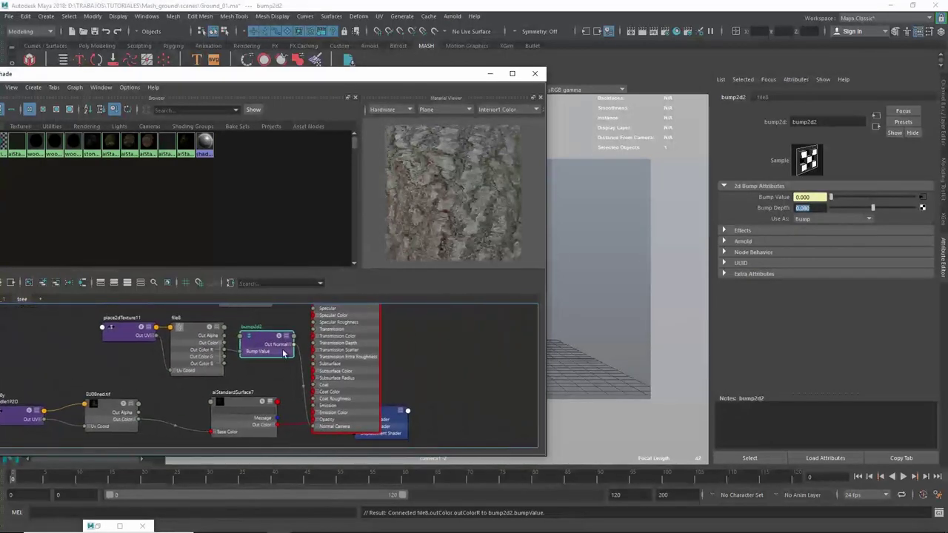
pyautogui.scroll(-1, 392, 364)
pyautogui.scroll(-1, 368, 389)
pyautogui.scroll(-1, 355, 389)
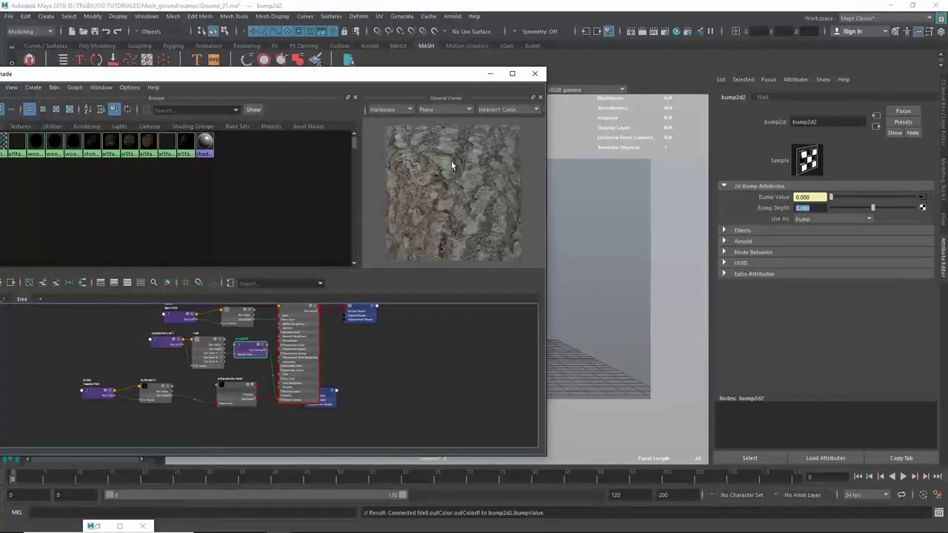
pyautogui.moveTo(445, 74); pyautogui.dragTo(321, 73)
# Graph the tree's materials and create a file texture node for needle shader aiStandardSurface7.
pyautogui.click(427, 274)
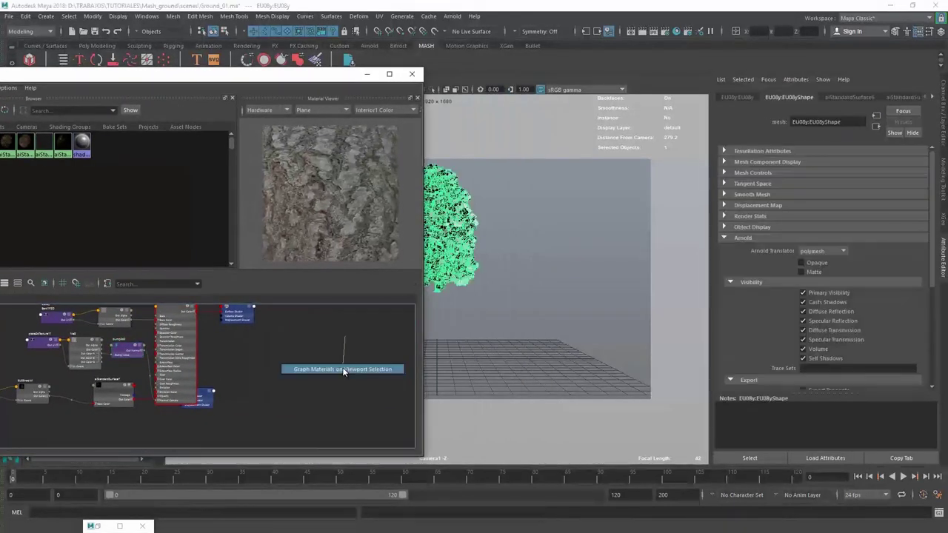
pyautogui.scroll(2, 193, 378)
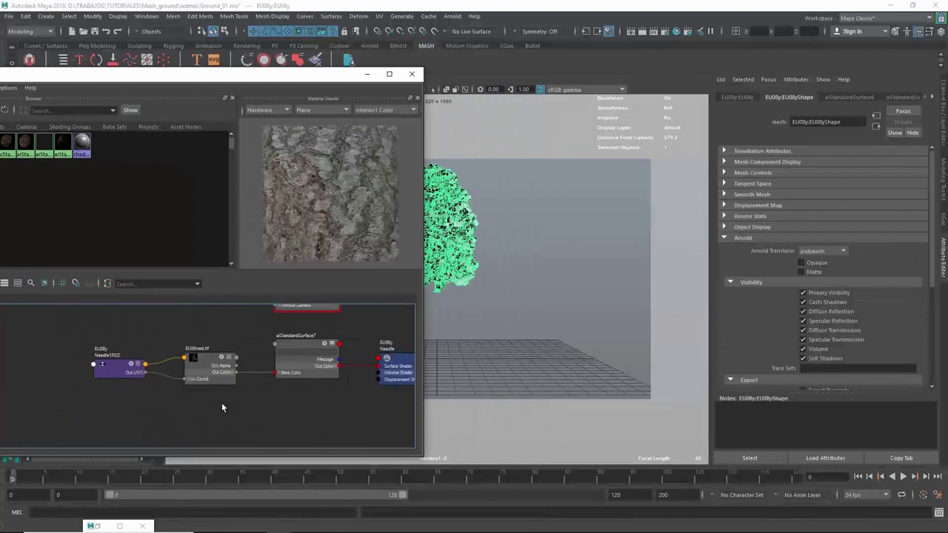
pyautogui.click(301, 344)
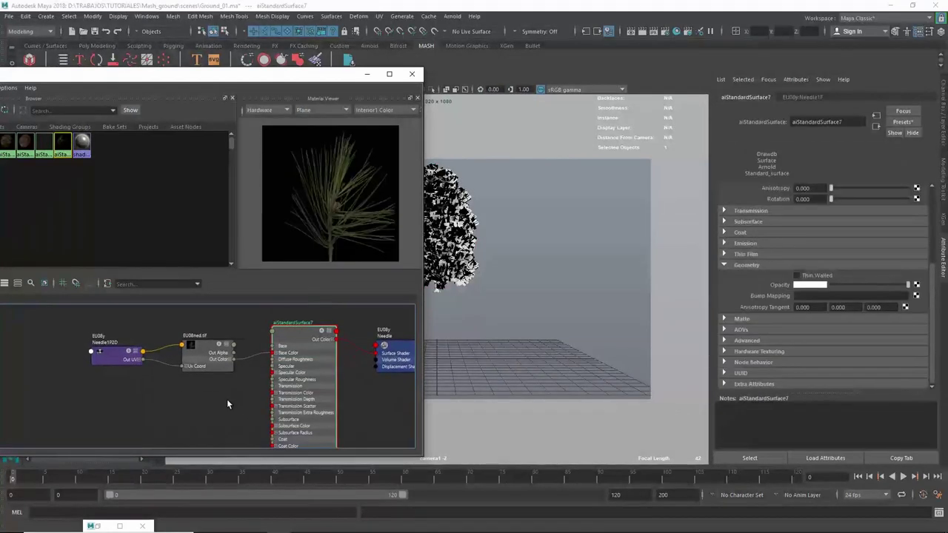
pyautogui.press('Tab')
pyautogui.write('fil')
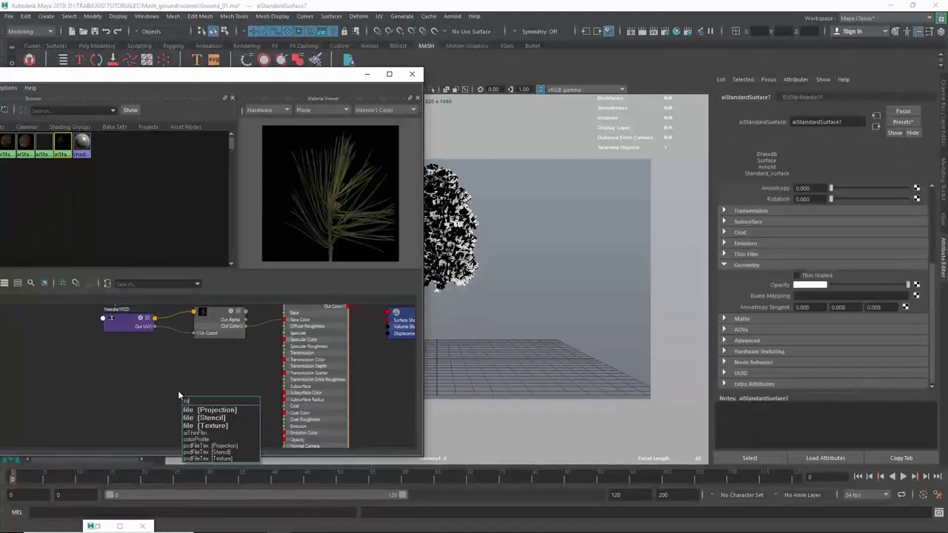
pyautogui.write('e')
pyautogui.press('Down')
pyautogui.press('Down')
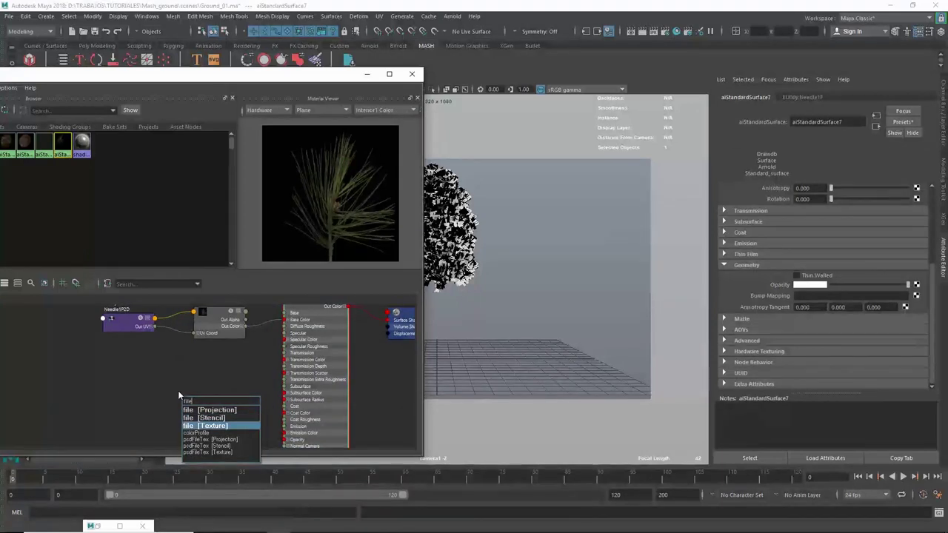
pyautogui.press('Return')
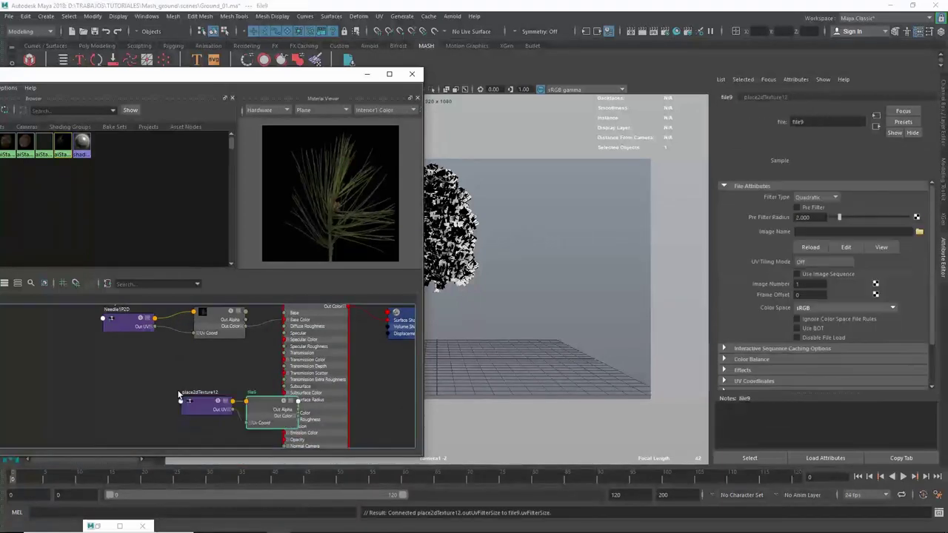
# Move the new file9 nodes aside and load EU08ned_a.tif into file9.
pyautogui.click(198, 408)
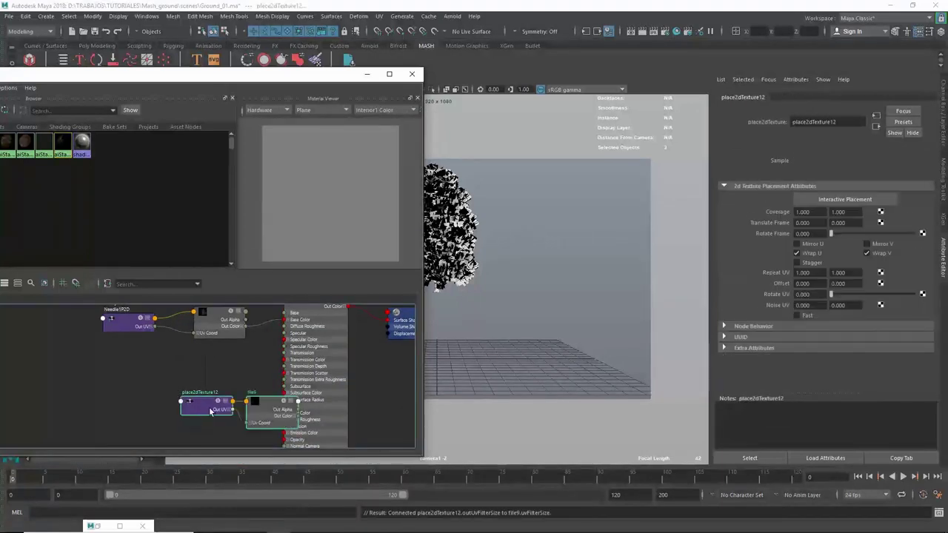
pyautogui.moveTo(199, 409); pyautogui.dragTo(126, 390)
pyautogui.click(239, 391)
pyautogui.click(211, 393)
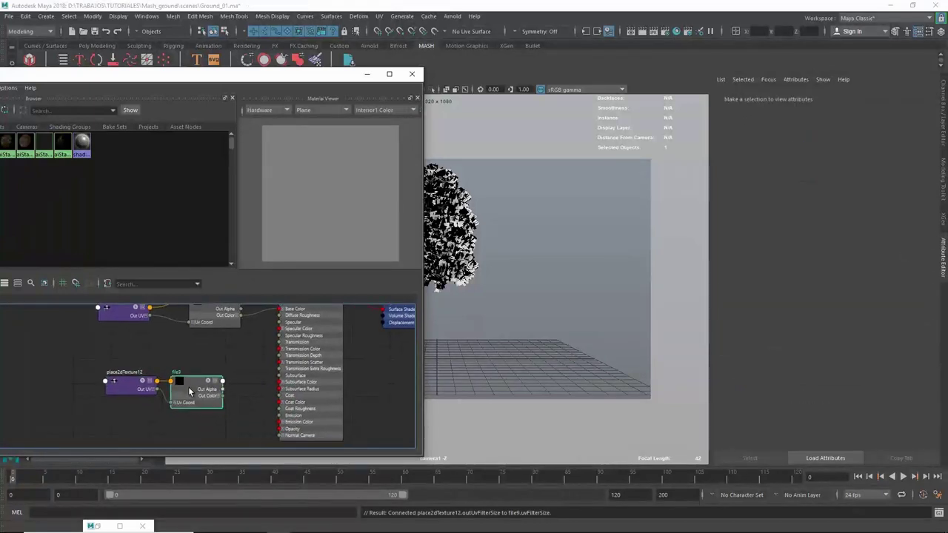
pyautogui.click(920, 231)
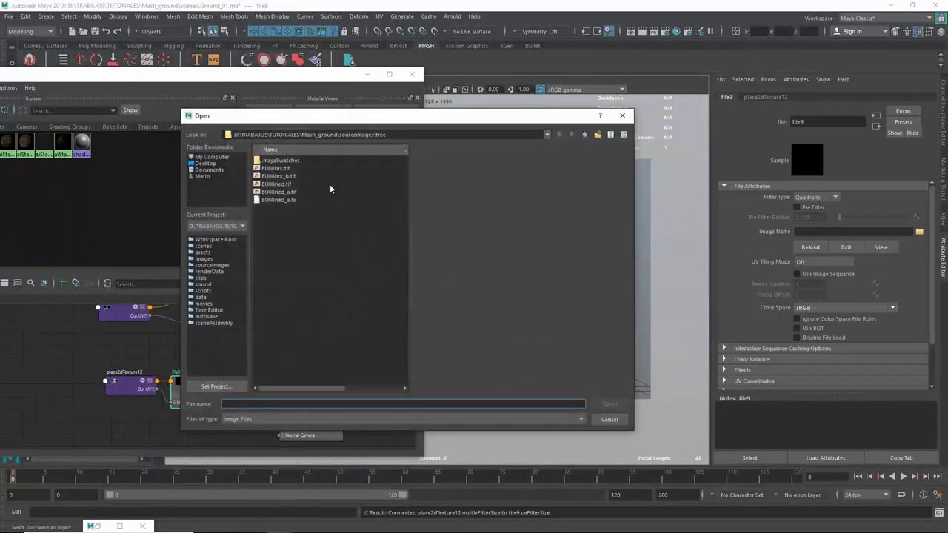
pyautogui.click(282, 192)
pyautogui.click(284, 185)
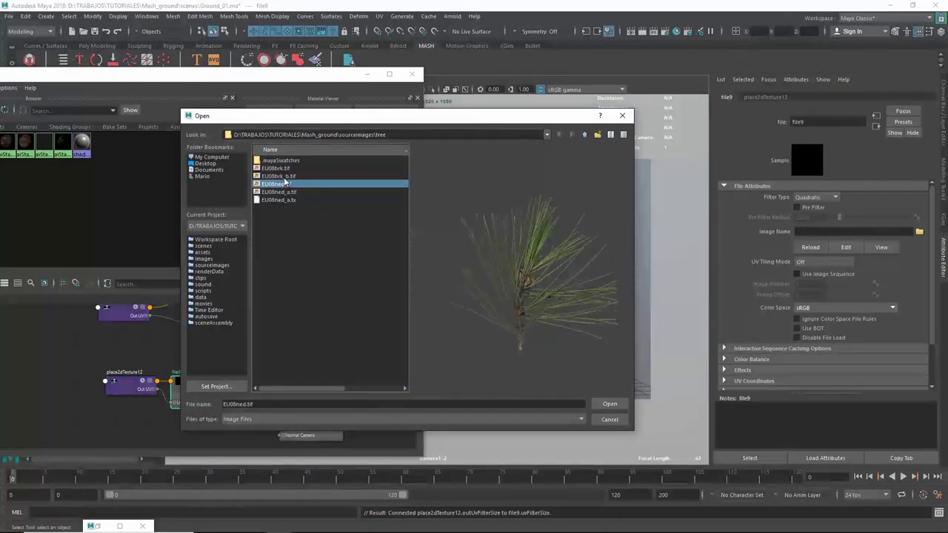
pyautogui.click(287, 177)
pyautogui.click(287, 169)
pyautogui.click(286, 177)
pyautogui.click(284, 186)
pyautogui.click(286, 192)
pyautogui.doubleClick(286, 192)
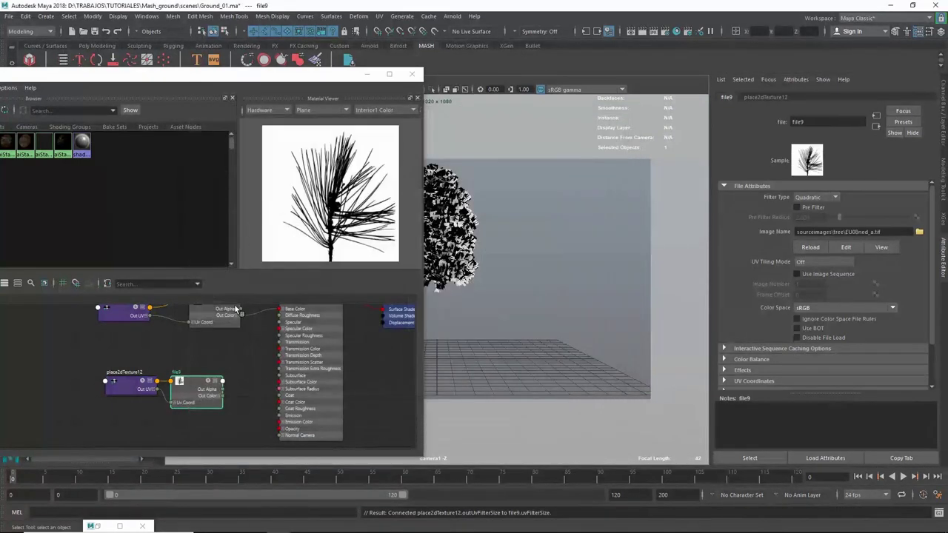
# Connect file9's Out Color to aiStandardSurface7's Opacity input.
pyautogui.scroll(2, 220, 365)
pyautogui.click(252, 363)
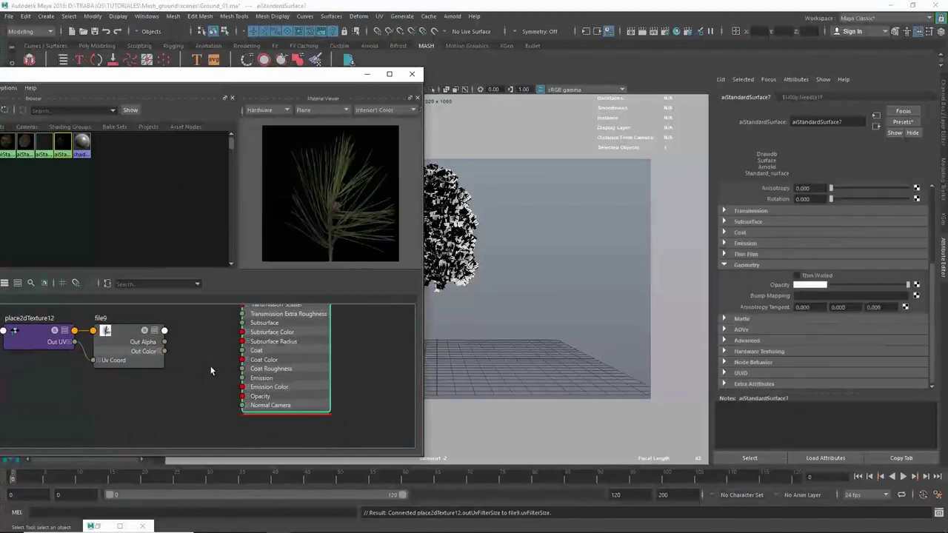
pyautogui.scroll(2, 198, 376)
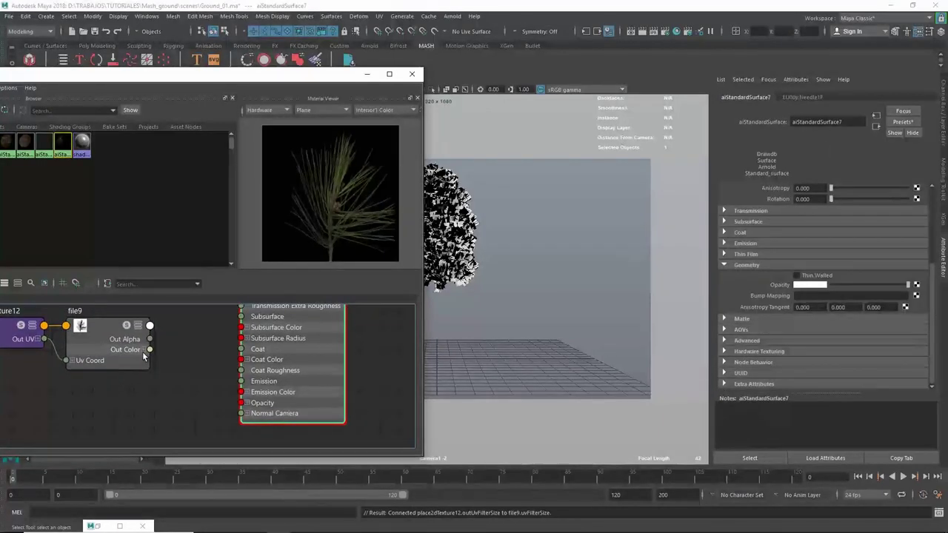
pyautogui.click(144, 351)
pyautogui.moveTo(149, 360)
pyautogui.mouseDown()
pyautogui.moveTo(163, 375)
pyautogui.moveTo(241, 402)
pyautogui.mouseUp()
pyautogui.keyDown('alt'); pyautogui.moveTo(297, 358); pyautogui.dragTo(284, 368, button='middle'); pyautogui.keyUp('alt')
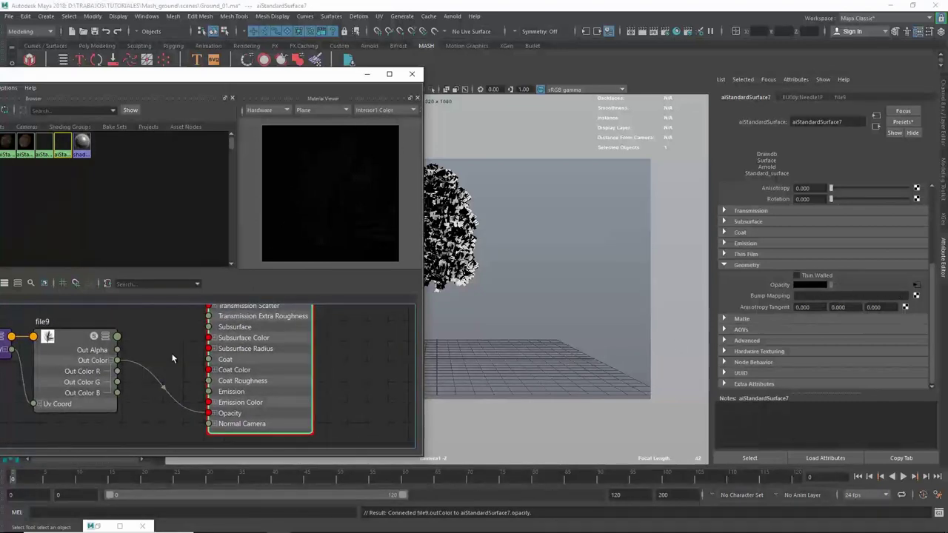
pyautogui.keyDown('alt'); pyautogui.moveTo(45, 361); pyautogui.dragTo(88, 363, button='middle'); pyautogui.keyUp('alt')
# Check Invert in file9's Effects settings, then minimize the Hypershade window.
pyautogui.click(102, 363)
pyautogui.scroll(4, 92, 359)
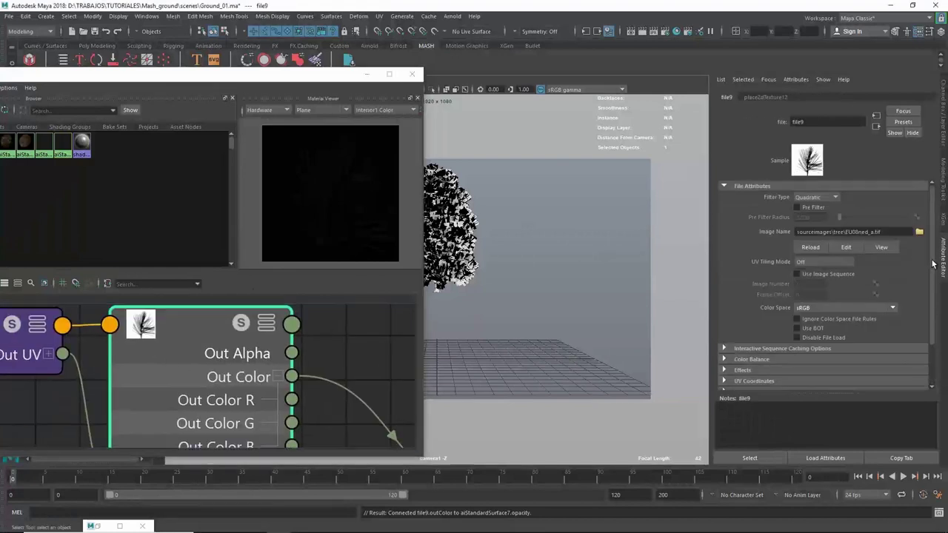
pyautogui.scroll(-2, 786, 311)
pyautogui.click(771, 319)
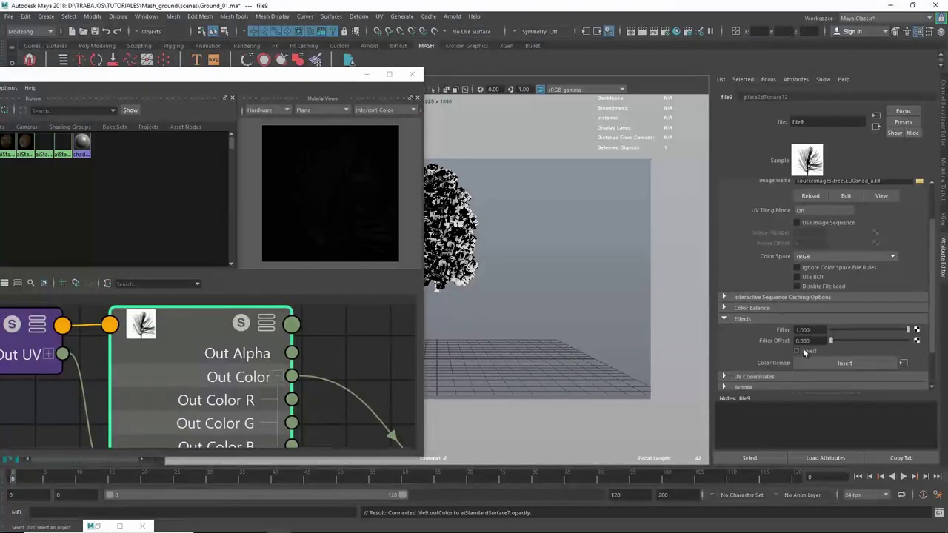
pyautogui.click(802, 349)
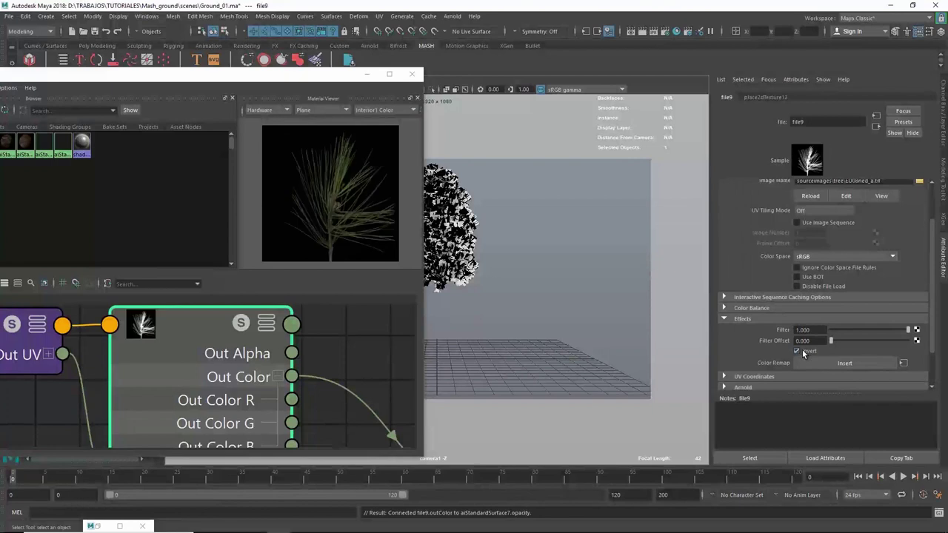
pyautogui.click(366, 75)
pyautogui.click(504, 178)
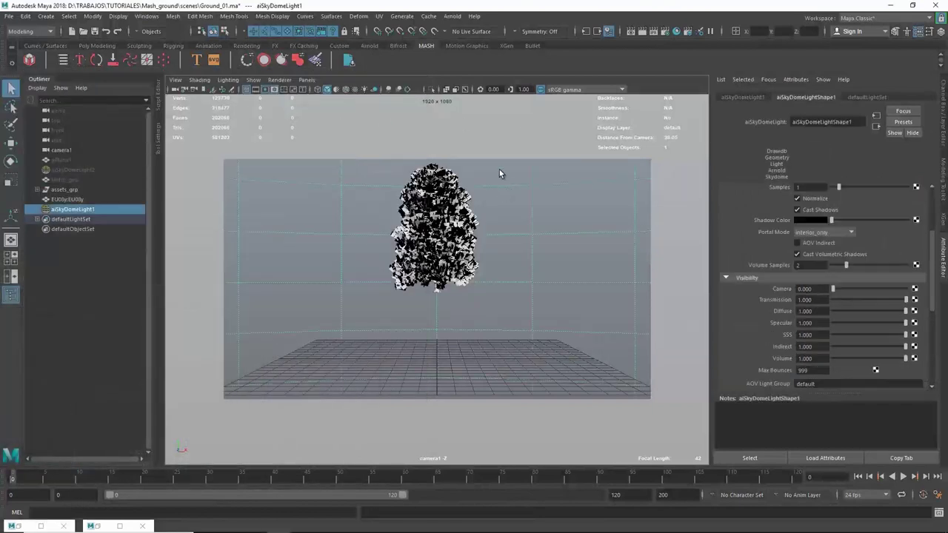
# Restore the minimized Arnold RenderView, zoom the image, and shrink it into a floating window.
pyautogui.click(452, 15)
pyautogui.click(439, 104)
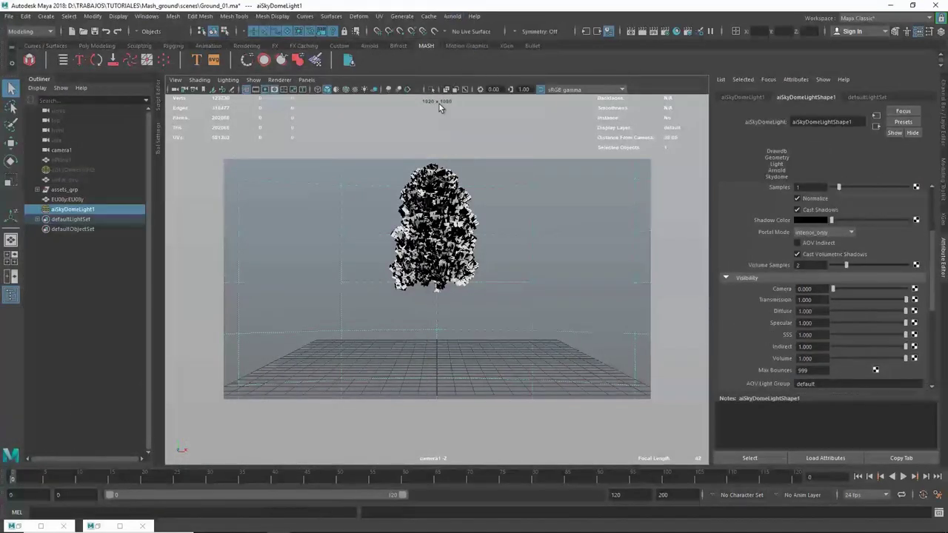
pyautogui.click(452, 16)
pyautogui.click(478, 46)
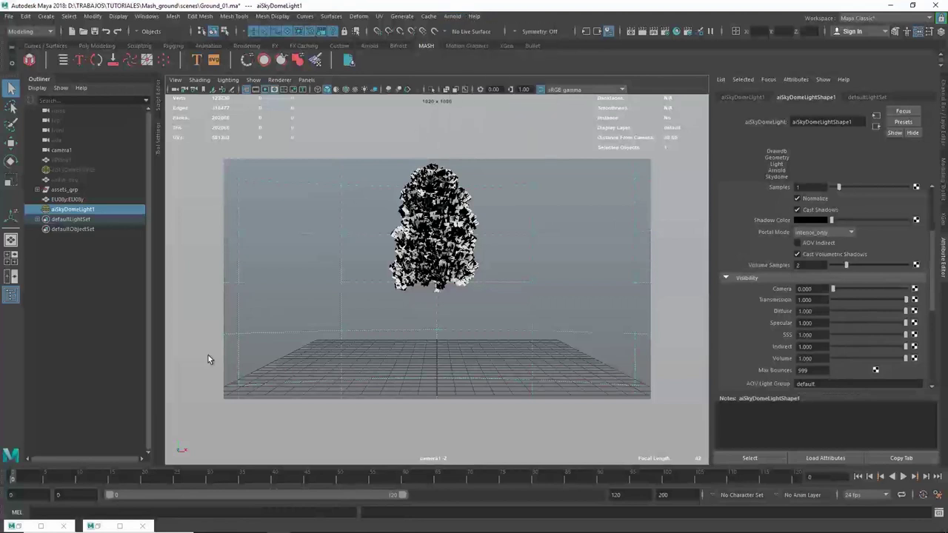
pyautogui.click(59, 527)
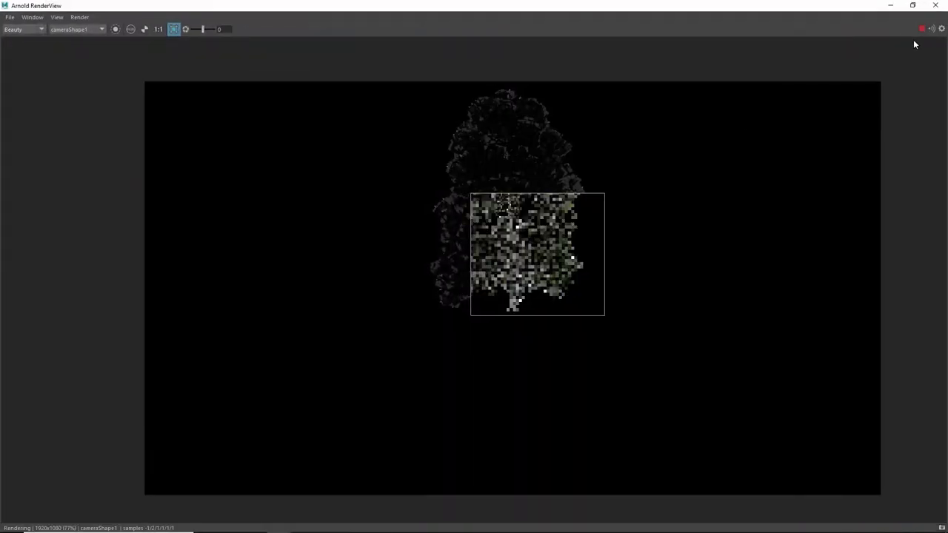
pyautogui.scroll(1, 571, 263)
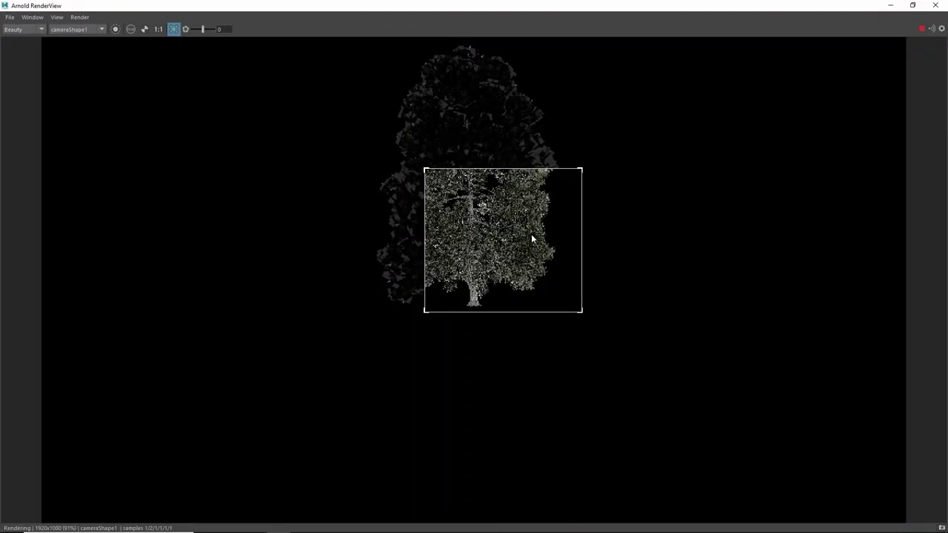
pyautogui.moveTo(511, 6)
pyautogui.mouseDown()
pyautogui.moveTo(511, 108)
pyautogui.moveTo(272, 60)
pyautogui.mouseUp()
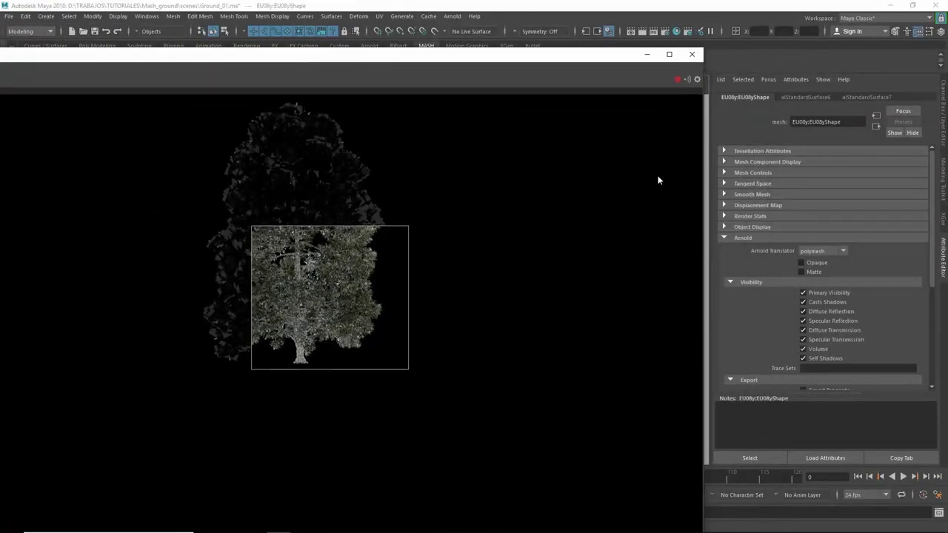
# Set aiStandardSurface7 to Specular Weight 0.1, Specular Roughness 0.5 and Diffuse Roughness 0.1.
pyautogui.click(862, 97)
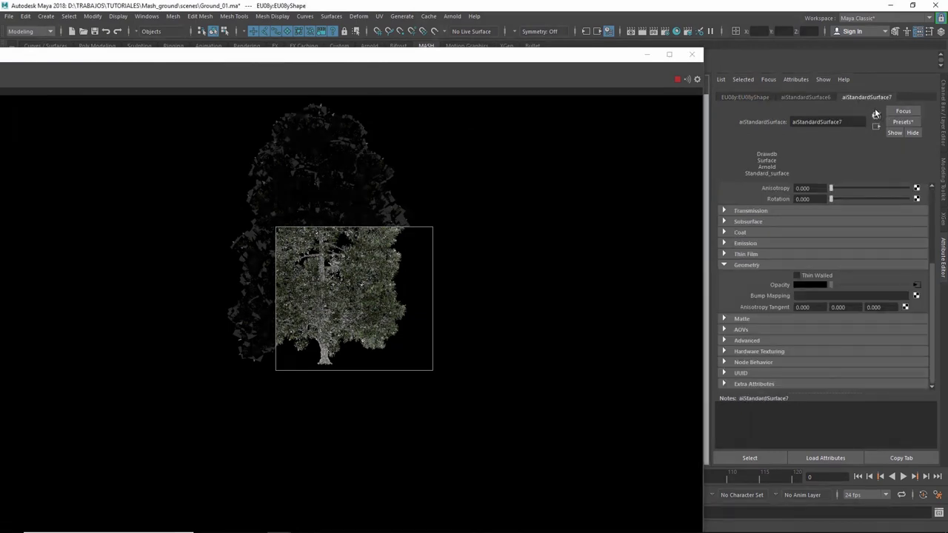
pyautogui.scroll(3, 933, 274)
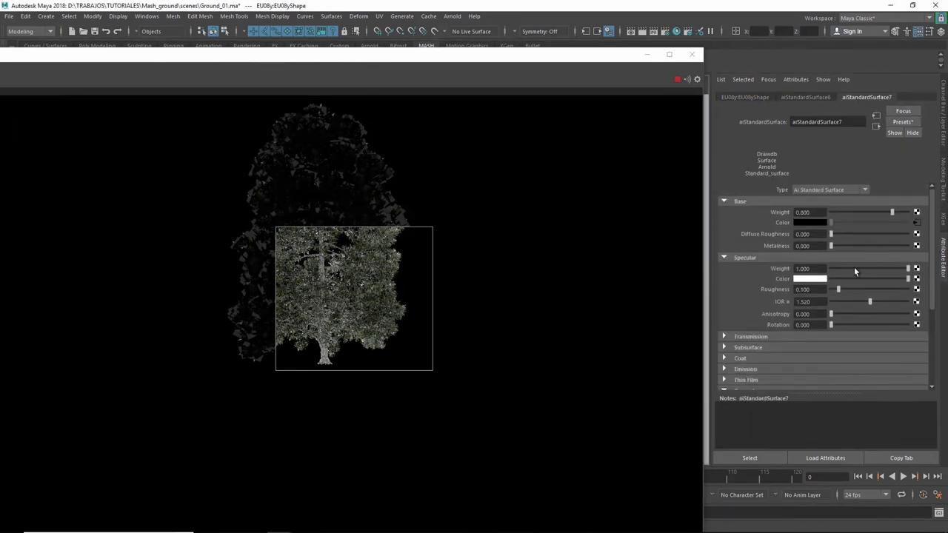
pyautogui.moveTo(830, 266); pyautogui.dragTo(755, 265)
pyautogui.write('0.1')
pyautogui.press('Tab')
pyautogui.write('0.')
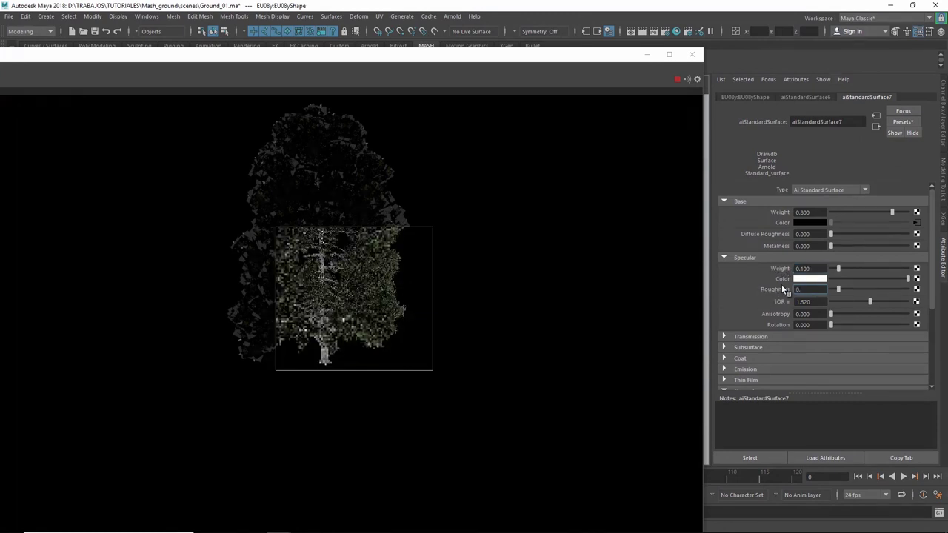
pyautogui.write('5')
pyautogui.press('Return')
pyautogui.click(802, 234)
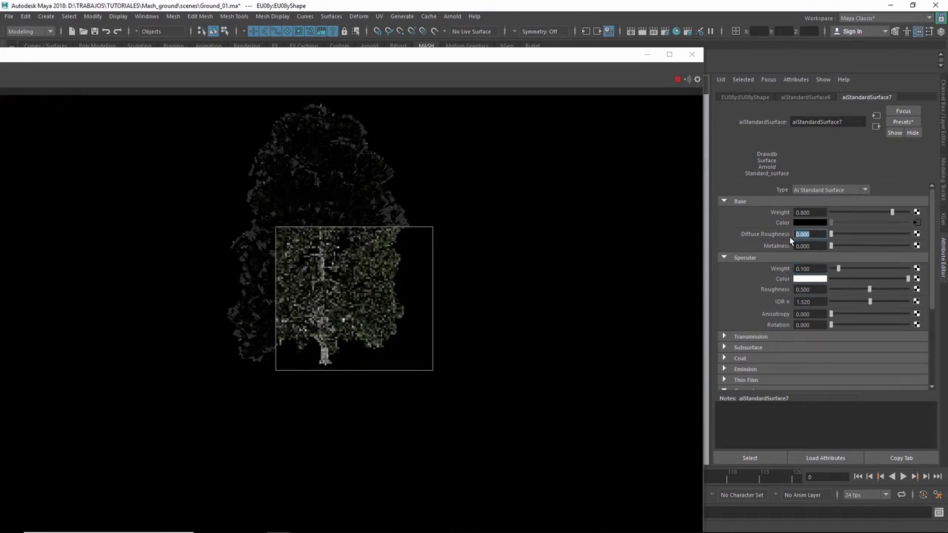
pyautogui.write('0.1')
pyautogui.press('Return')
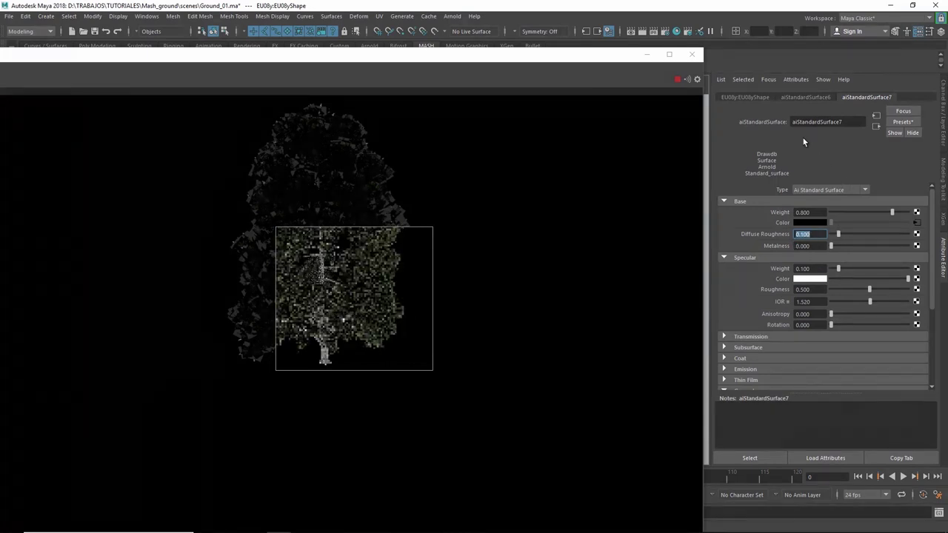
# Give aiStandardSurface6 the same Specular Weight 0.1, Roughness 0.5 and Diffuse Roughness 0.1.
pyautogui.click(805, 97)
pyautogui.click(808, 268)
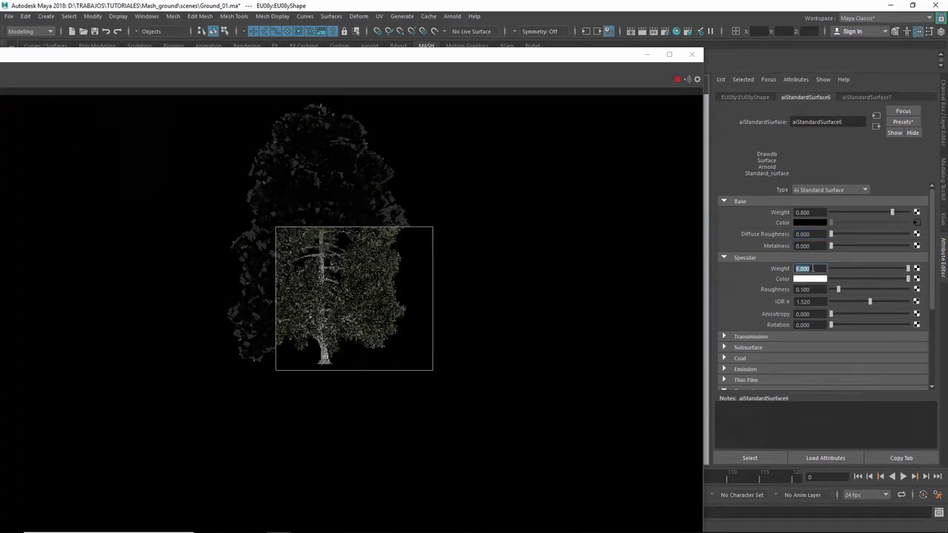
pyautogui.write('0.1')
pyautogui.press('Tab')
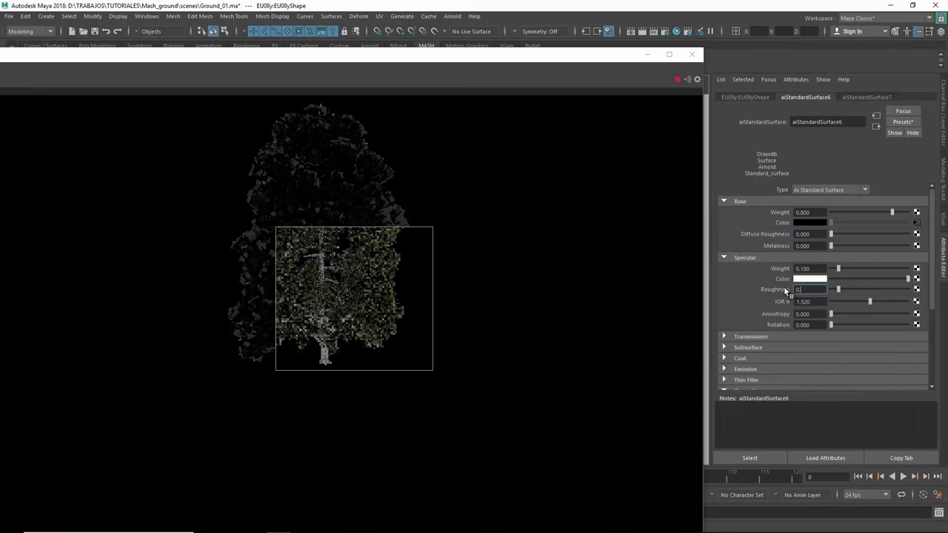
pyautogui.write('.5')
pyautogui.click(808, 234)
pyautogui.write('.1')
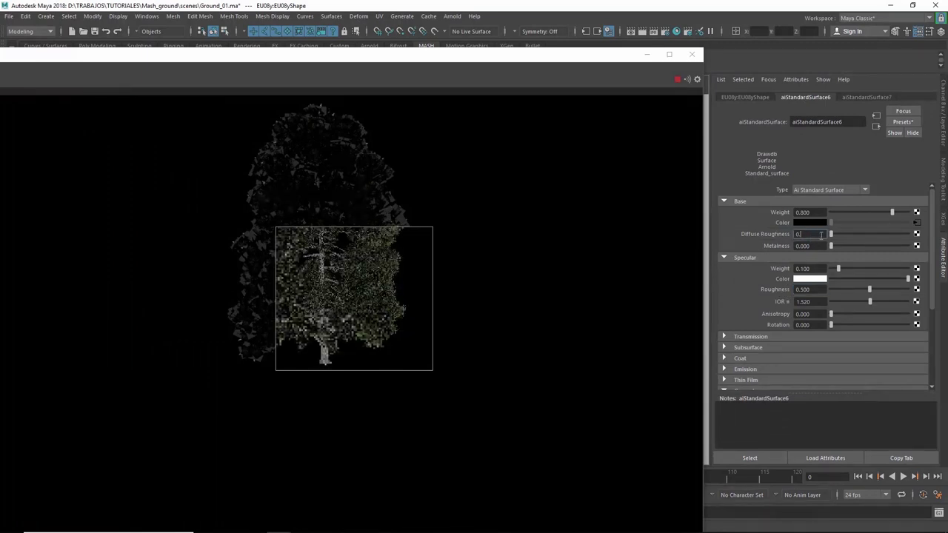
pyautogui.press('Return')
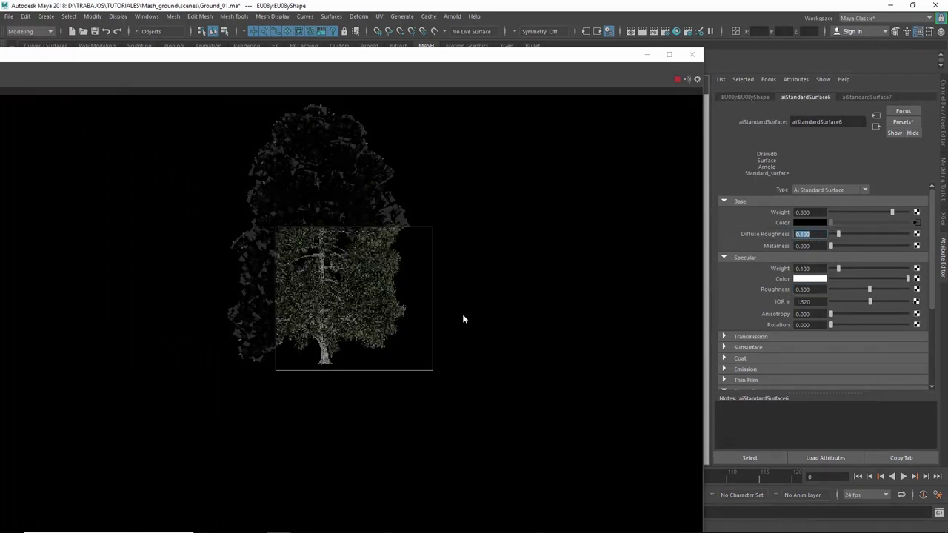
pyautogui.moveTo(461, 317); pyautogui.dragTo(495, 322, button='middle')
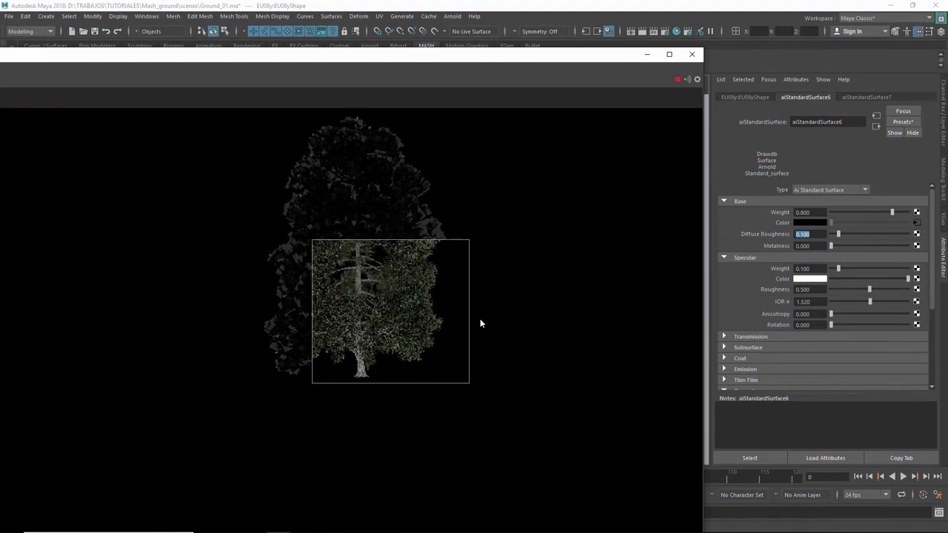
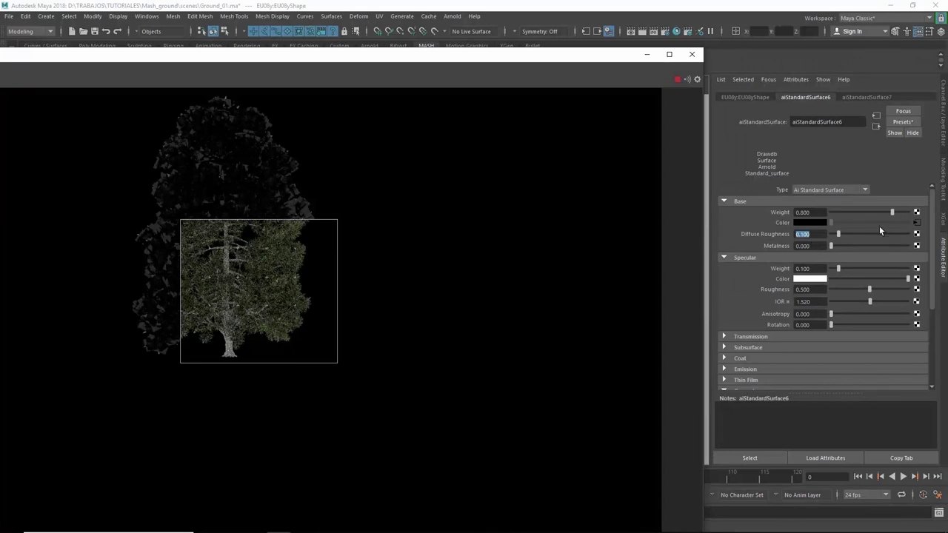
# Inspect the bark texture linked to aiStandardSurface6, then return to that shader's settings.
pyautogui.click(917, 224)
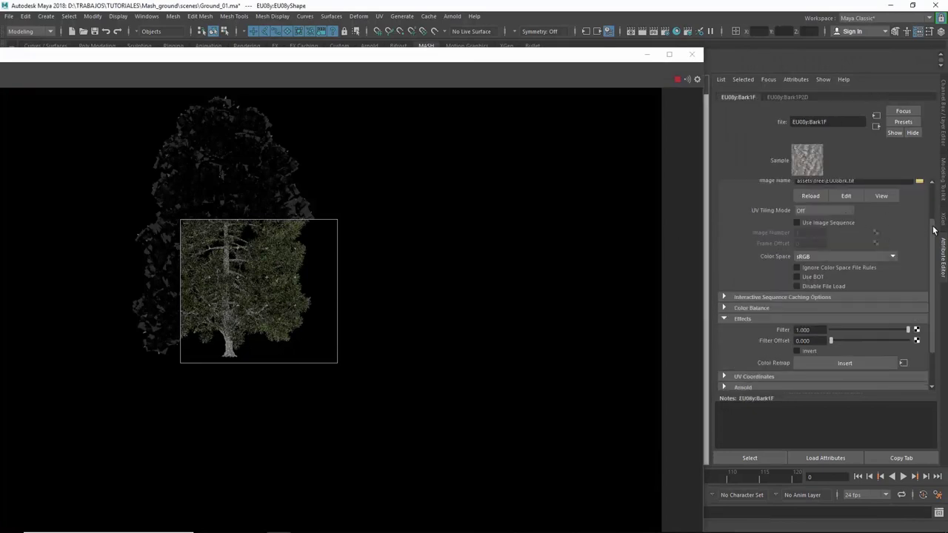
pyautogui.scroll(2, 933, 230)
pyautogui.click(876, 127)
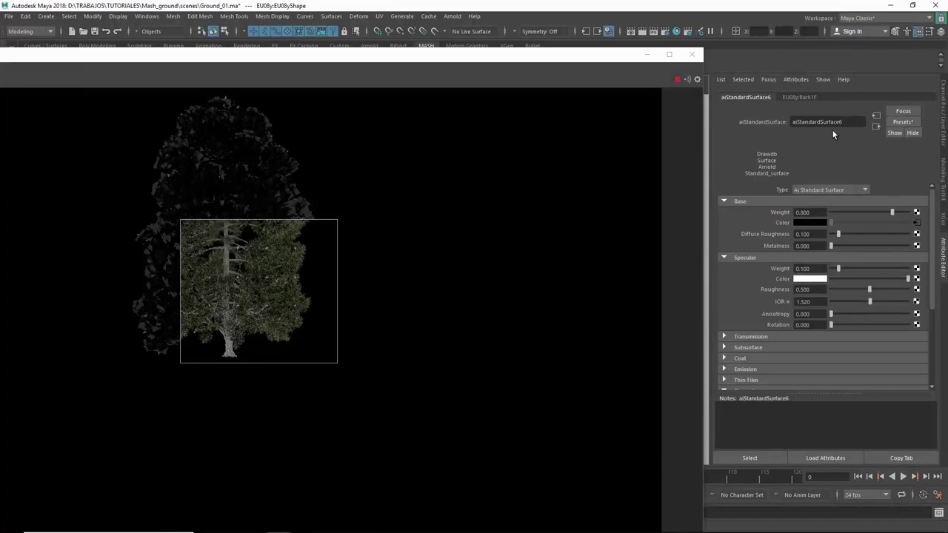
pyautogui.click(277, 300)
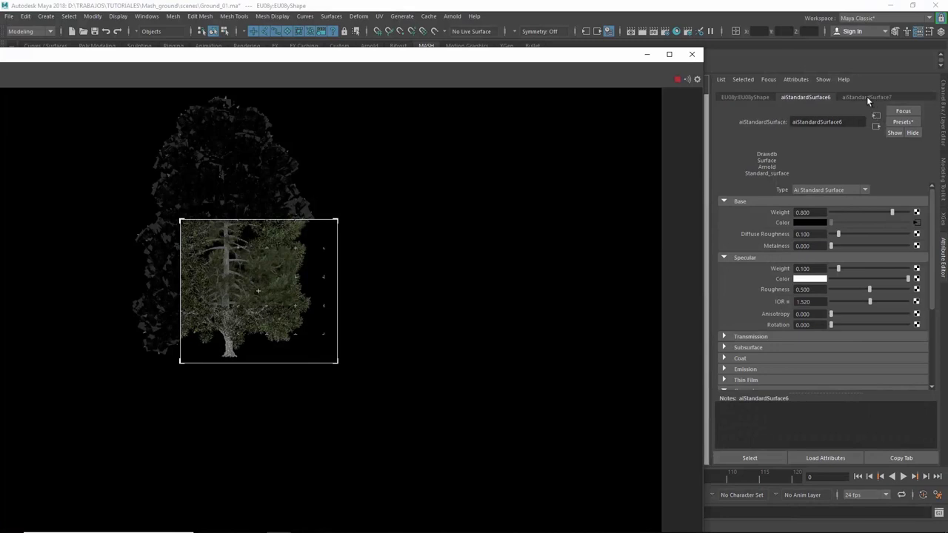
# On aiStandardSurface7, set Transmission Weight to 0.2 and Extra Roughness to 0.552.
pyautogui.click(869, 97)
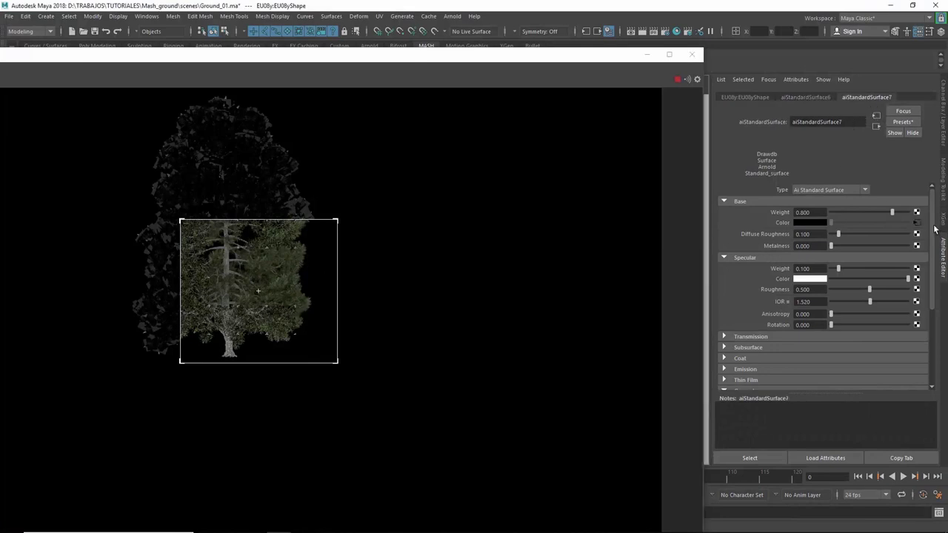
pyautogui.moveTo(935, 230); pyautogui.dragTo(932, 313)
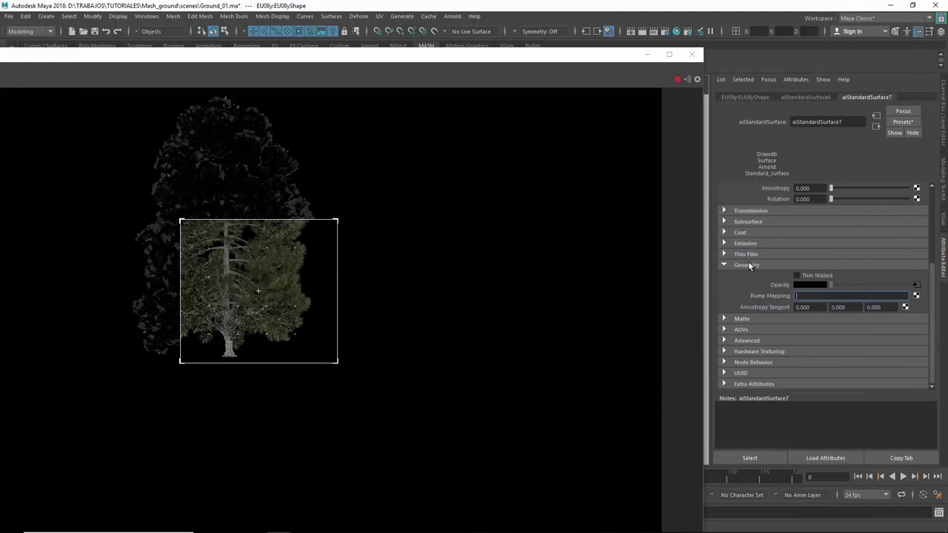
pyautogui.click(750, 266)
pyautogui.click(750, 254)
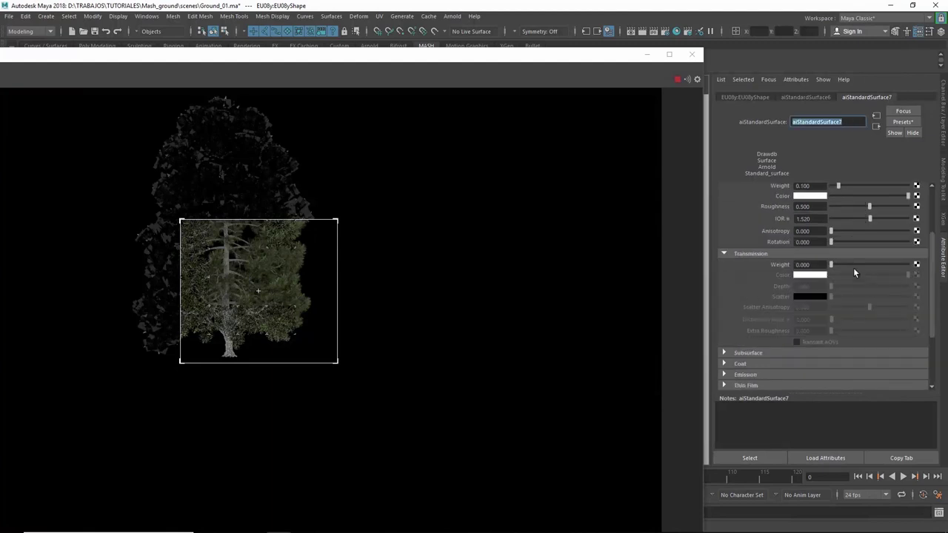
pyautogui.click(796, 264)
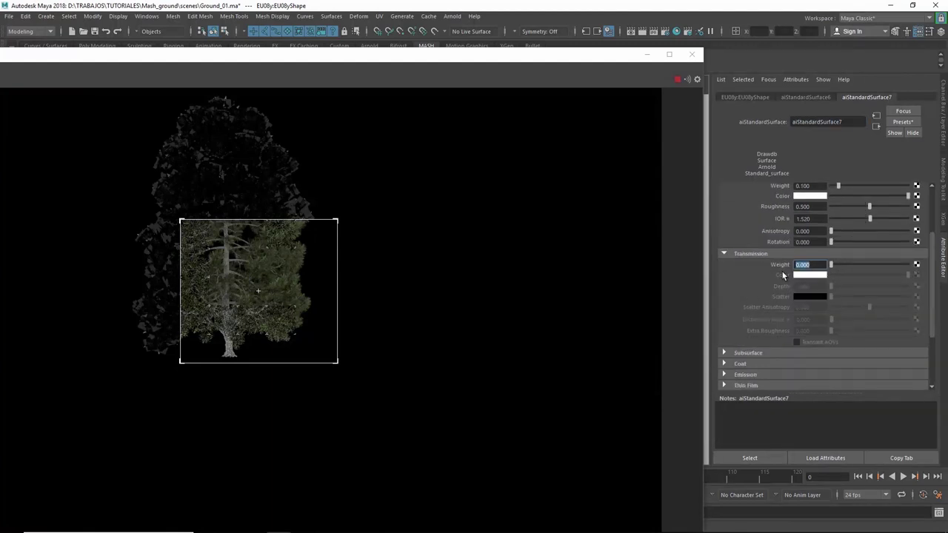
pyautogui.write('0.2')
pyautogui.press('Return')
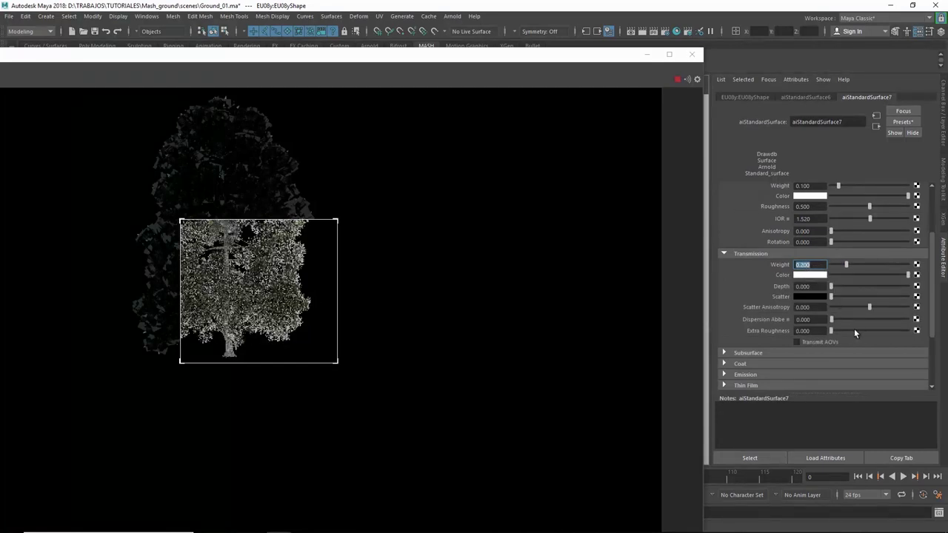
pyautogui.click(868, 331)
pyautogui.click(873, 331)
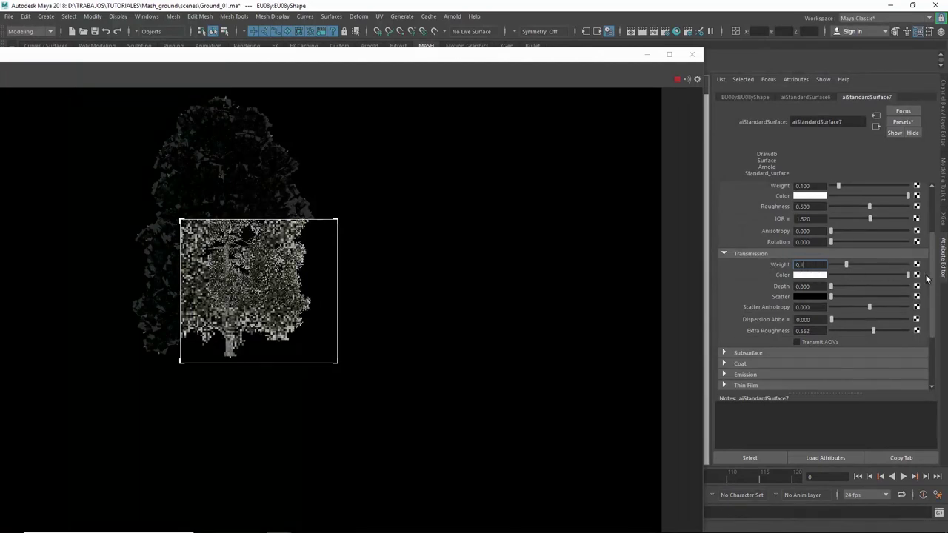
pyautogui.scroll(-3, 830, 342)
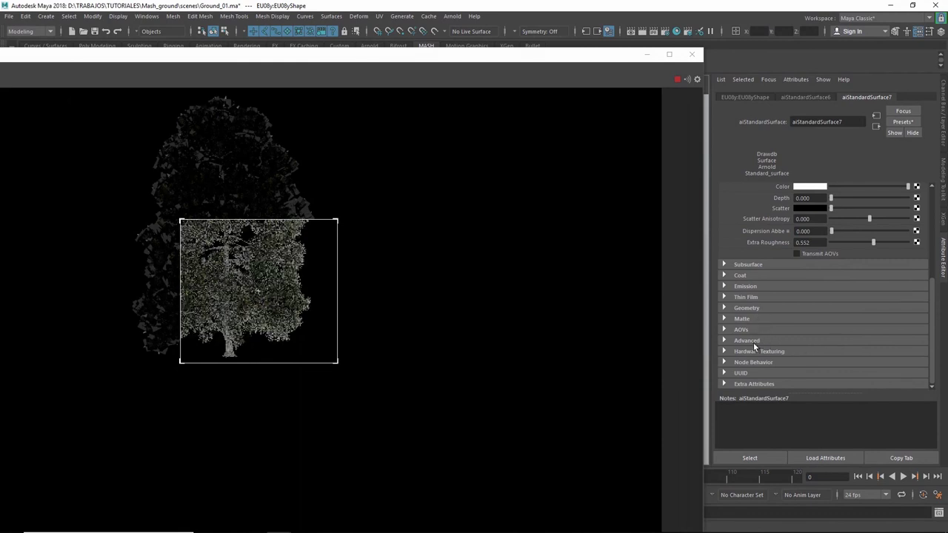
# Turn on Thin Walled under aiStandardSurface7's Geometry settings.
pyautogui.click(753, 342)
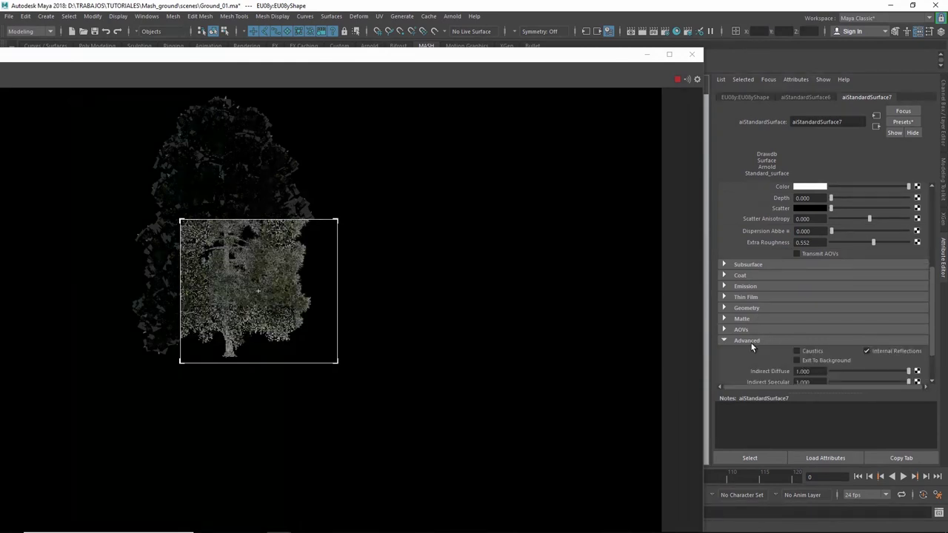
pyautogui.click(753, 339)
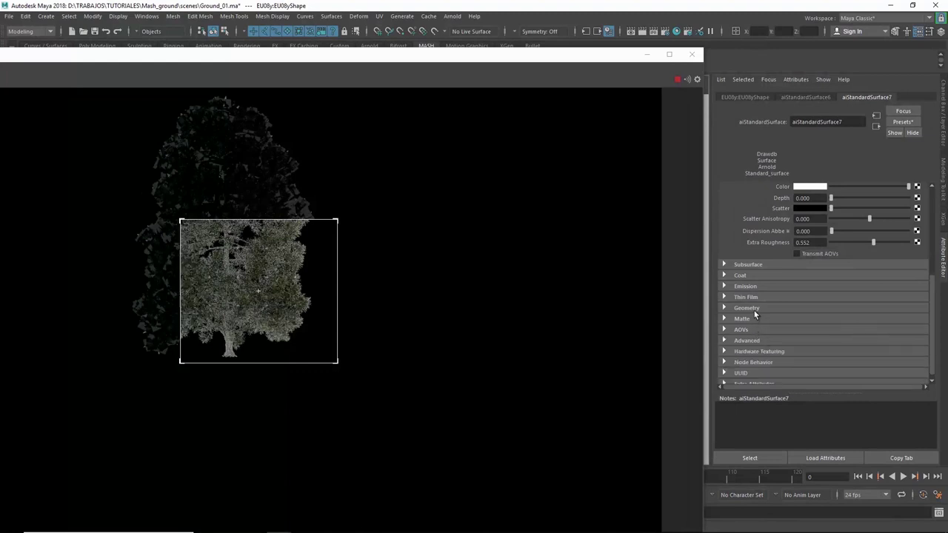
pyautogui.click(755, 306)
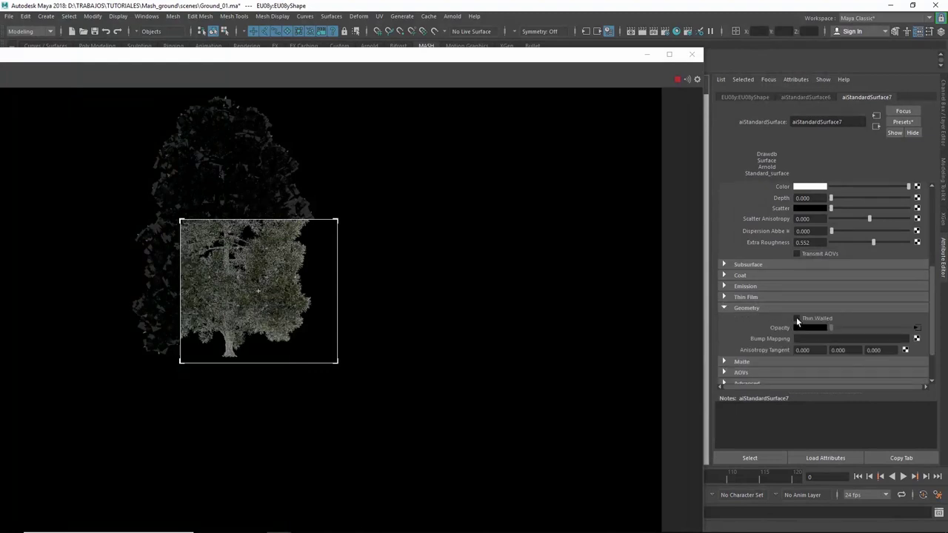
pyautogui.click(796, 319)
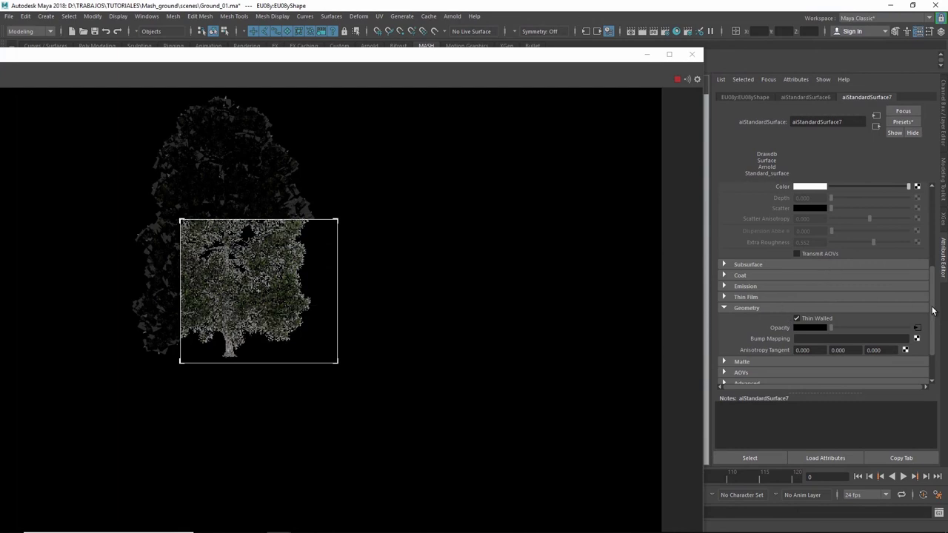
pyautogui.moveTo(932, 311); pyautogui.dragTo(938, 283)
pyautogui.scroll(1, 878, 263)
pyautogui.click(804, 243)
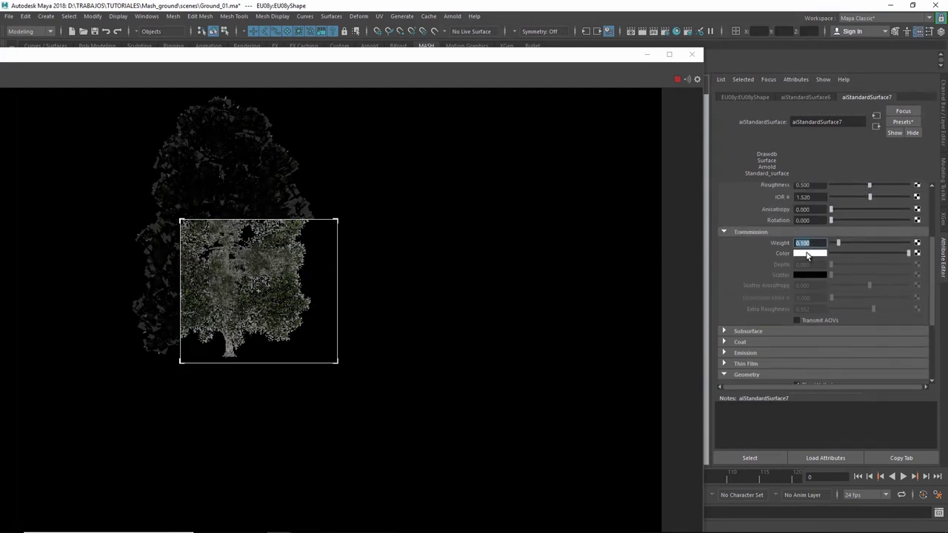
# Set the Transmission Color to a dark warm grey, HSV 51.9, 0.098, 0.169.
pyautogui.click(809, 253)
pyautogui.moveTo(901, 255); pyautogui.dragTo(894, 243)
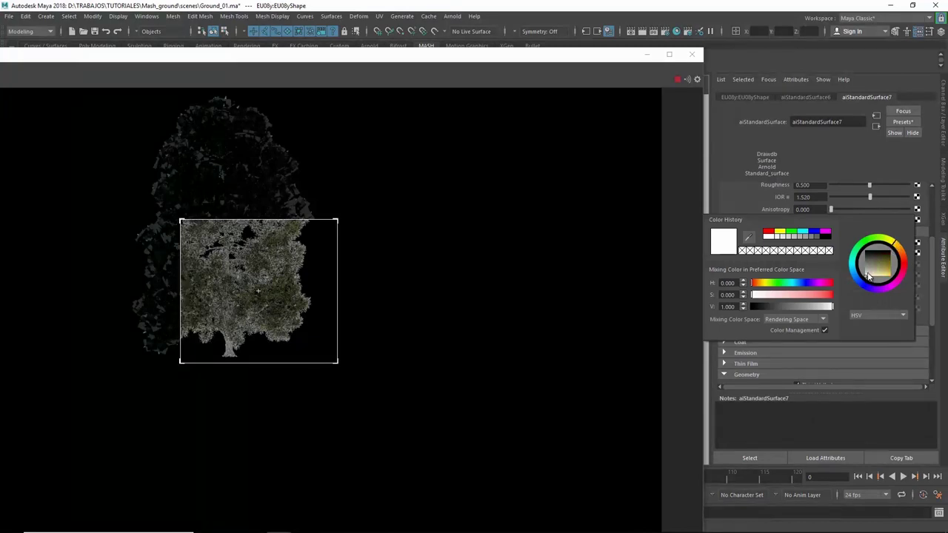
pyautogui.moveTo(871, 275); pyautogui.dragTo(868, 274)
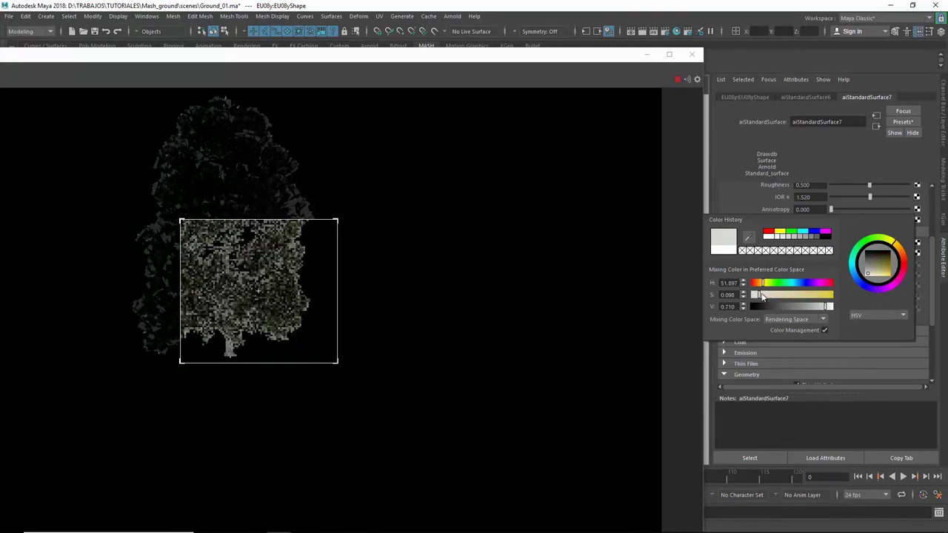
pyautogui.click(804, 306)
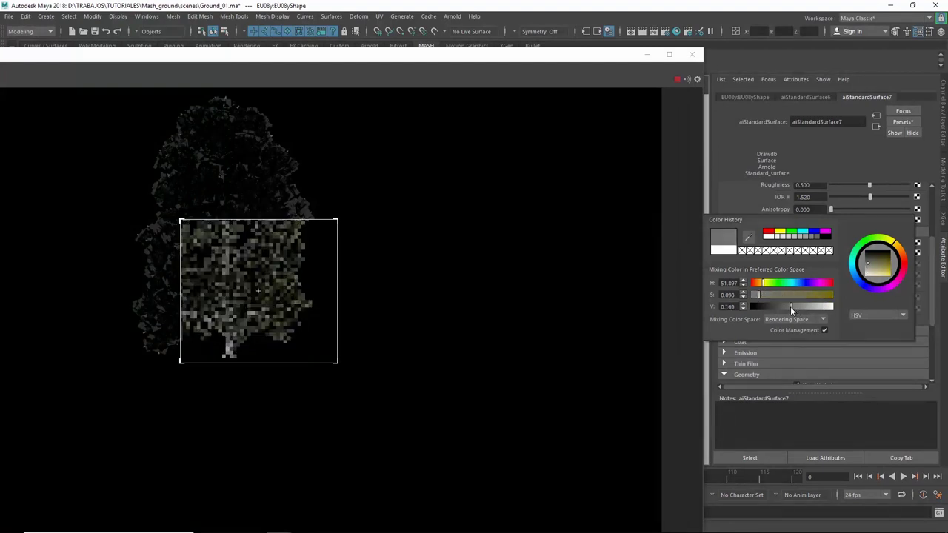
pyautogui.click(789, 307)
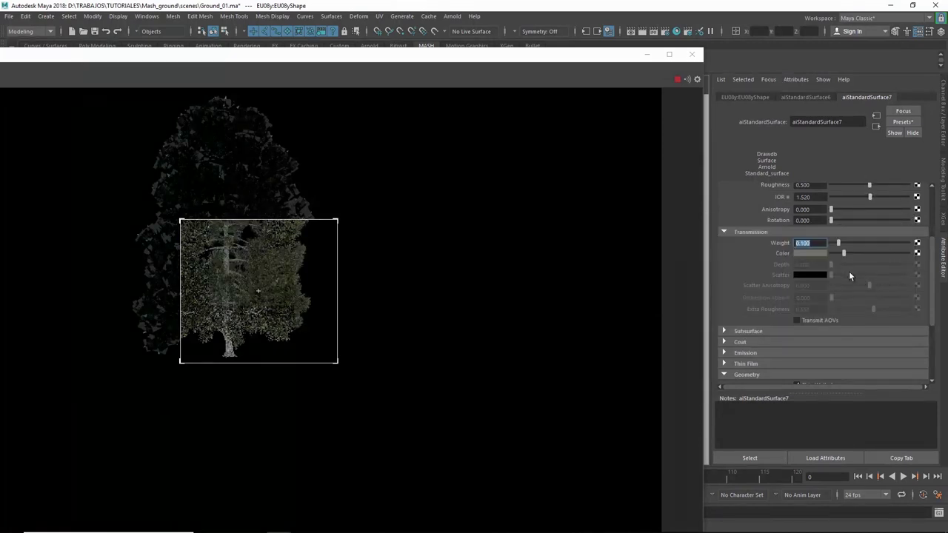
# Expand Subsurface, then enlarge and maximize the Arnold RenderView showing the tree render.
pyautogui.moveTo(933, 280); pyautogui.dragTo(933, 291)
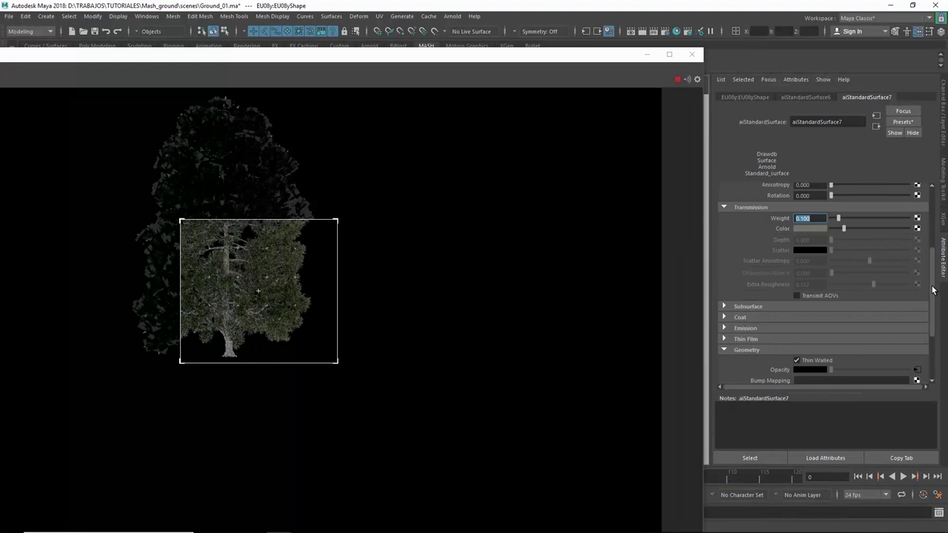
pyautogui.click(880, 307)
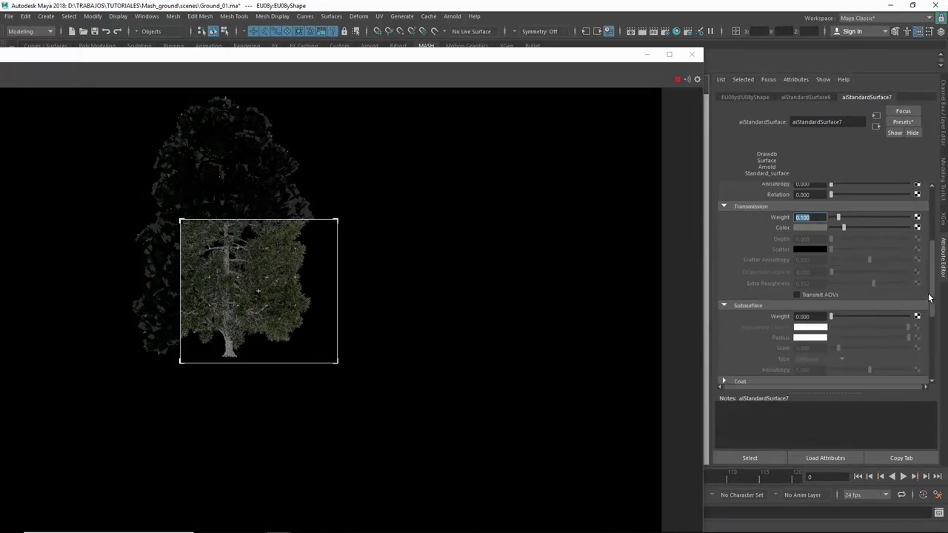
pyautogui.moveTo(931, 298); pyautogui.dragTo(934, 293)
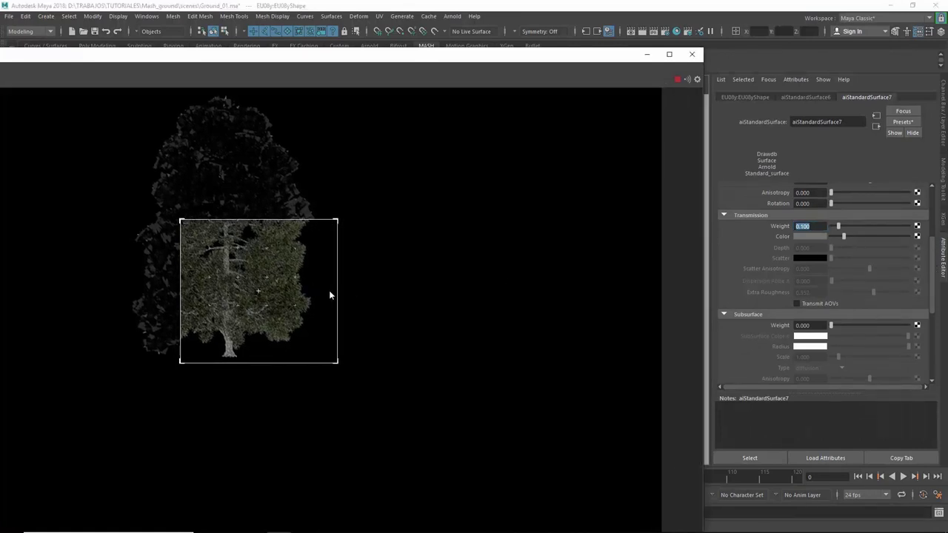
pyautogui.click(666, 353)
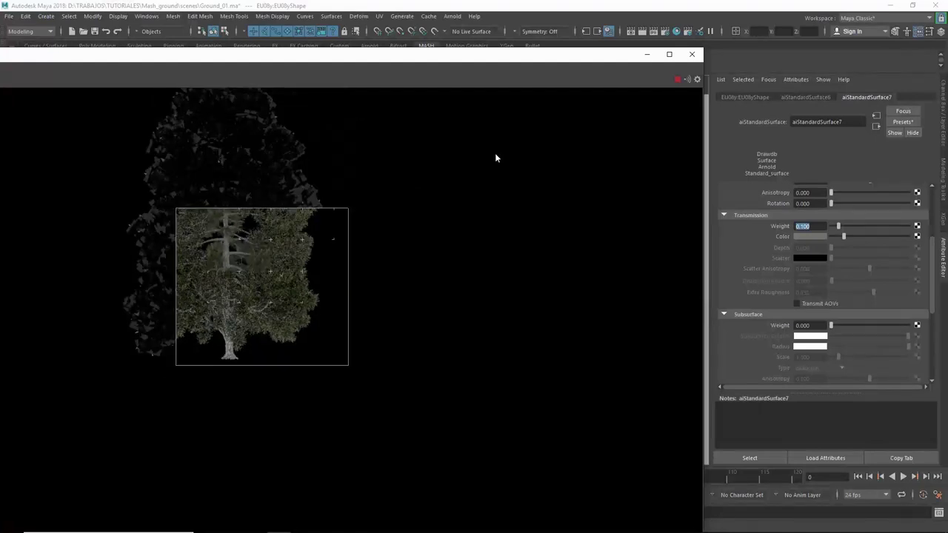
pyautogui.click(669, 54)
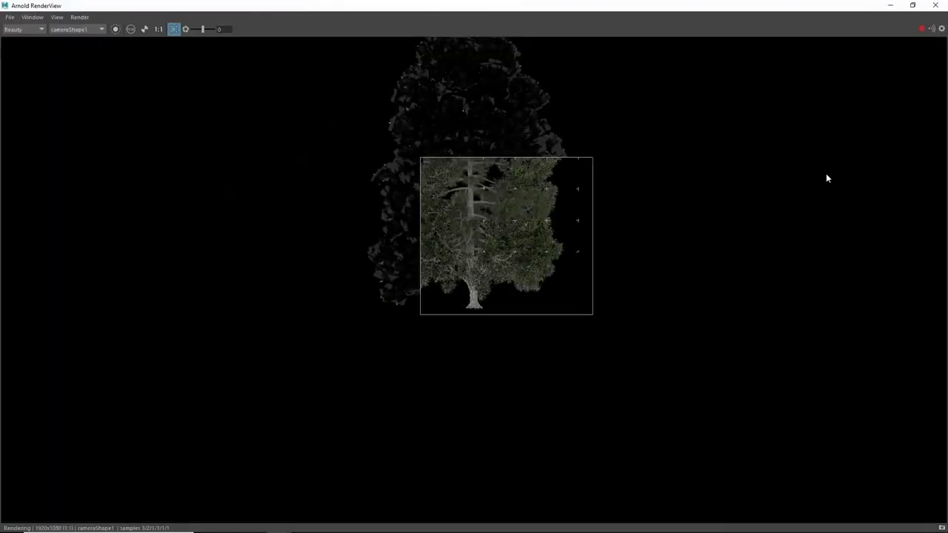